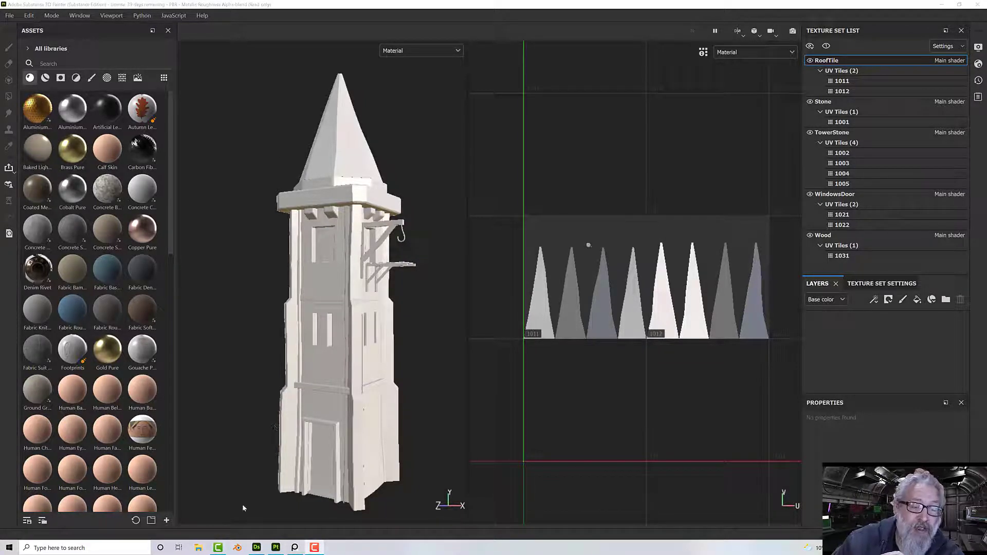
- Switch to Substance 3D Designer and create a graph named TowerStone from the Metallic Roughness template
click(256, 548)
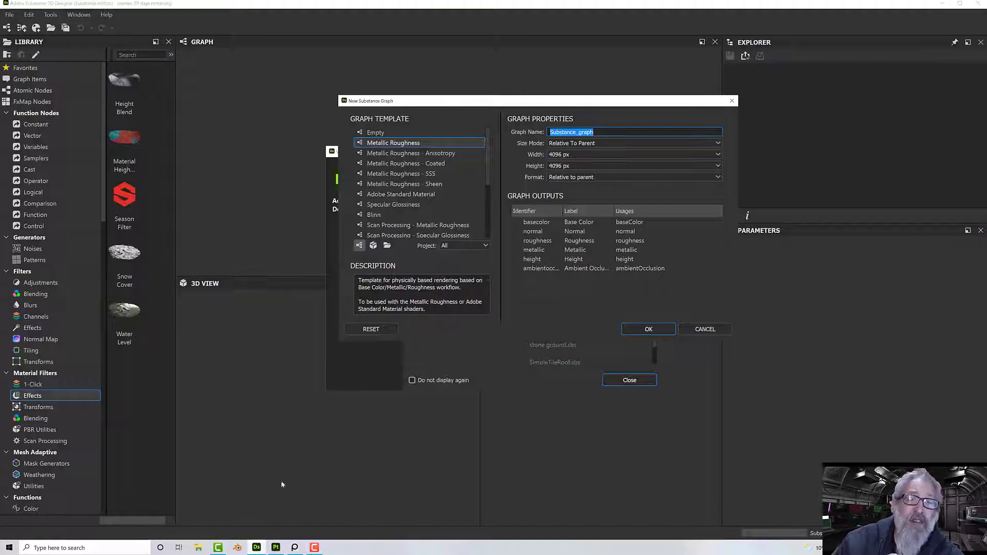
click(392, 145)
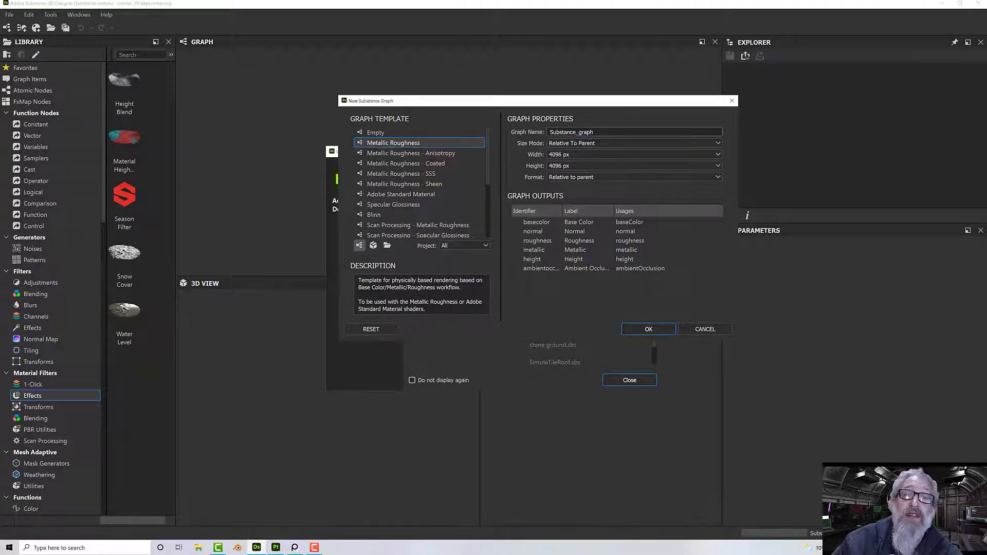
double_click(607, 133)
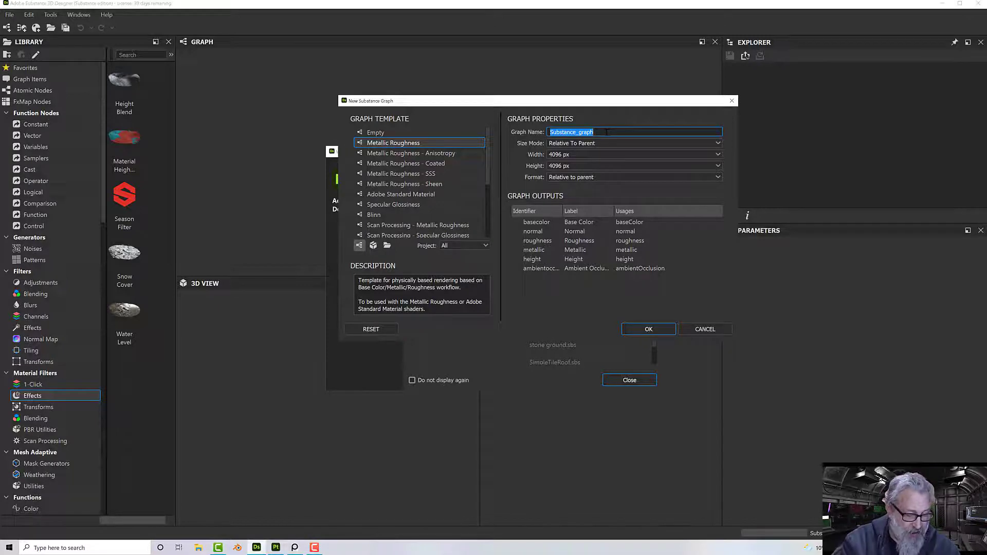
text(TowerStone)
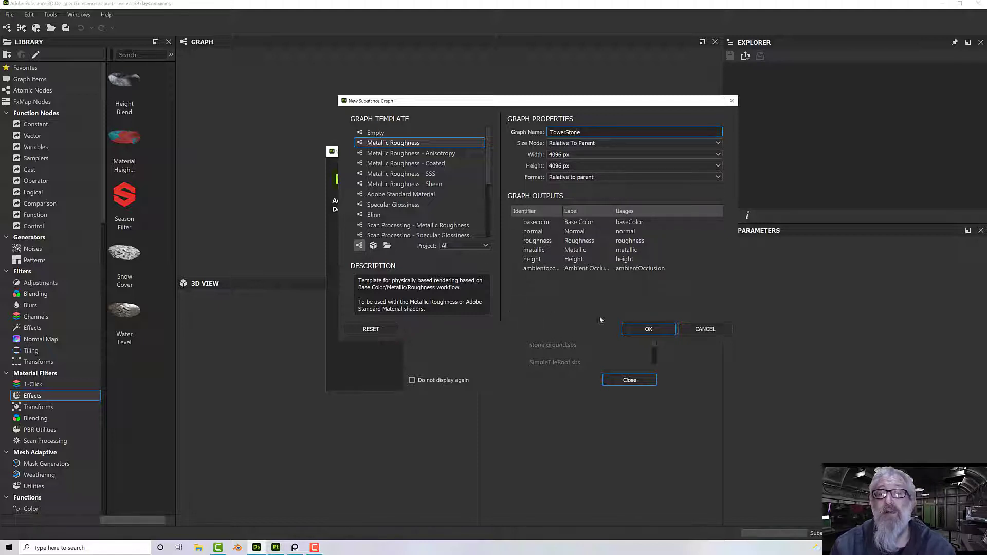
click(646, 329)
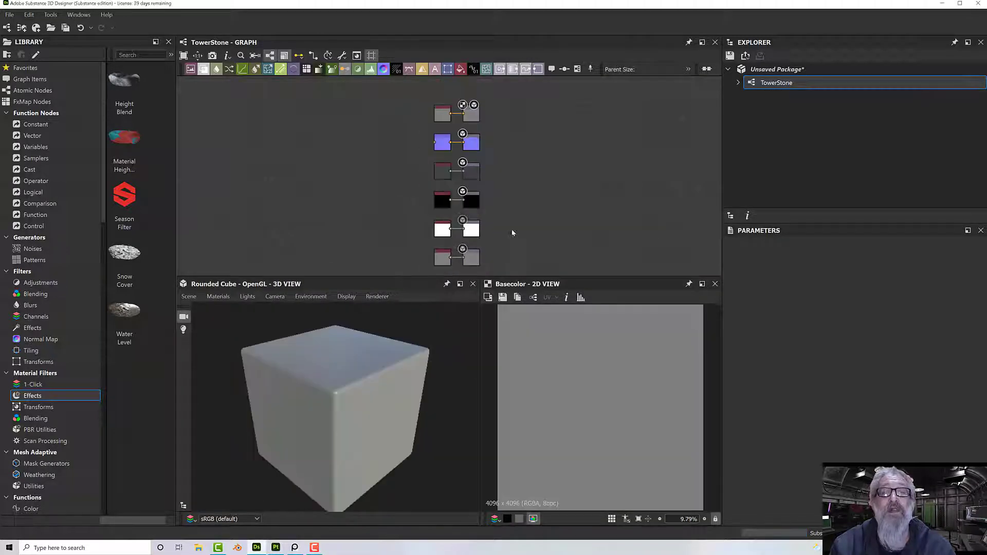
- Link the 3D mesh Tower.fbx to the unsaved package and accept using it as a UDIM mesh
middle_drag(513, 233, 654, 223)
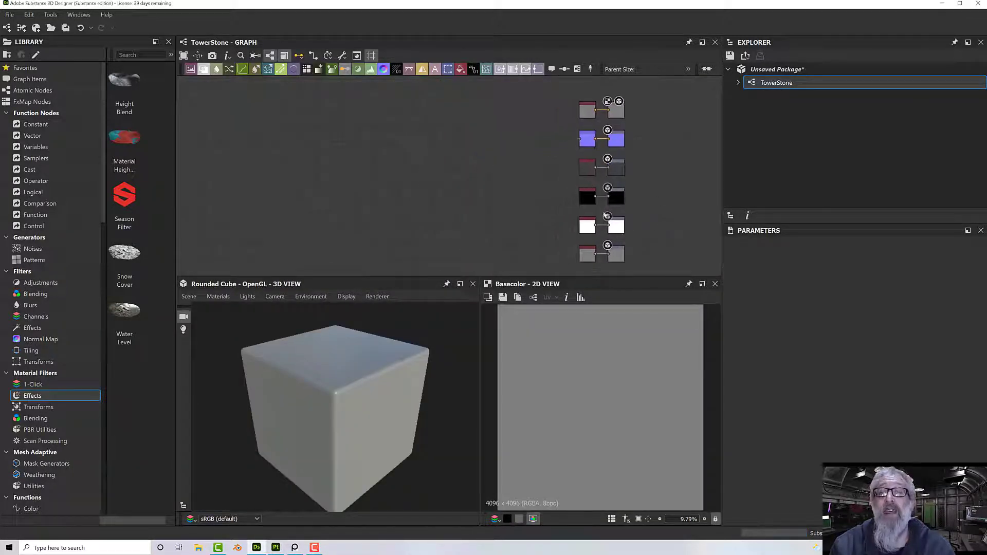
drag(414, 346, 347, 390)
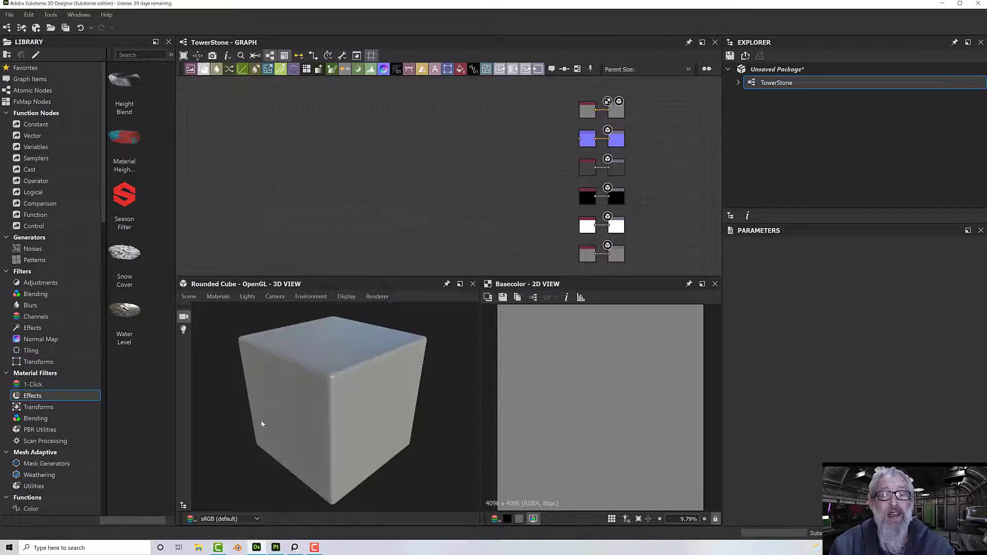
click(739, 83)
click(762, 71)
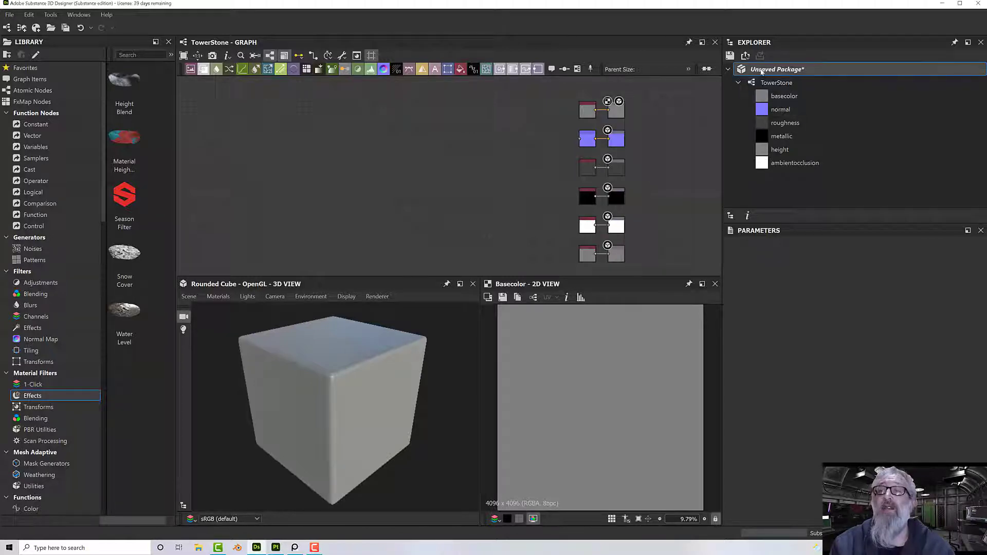
right_click(762, 71)
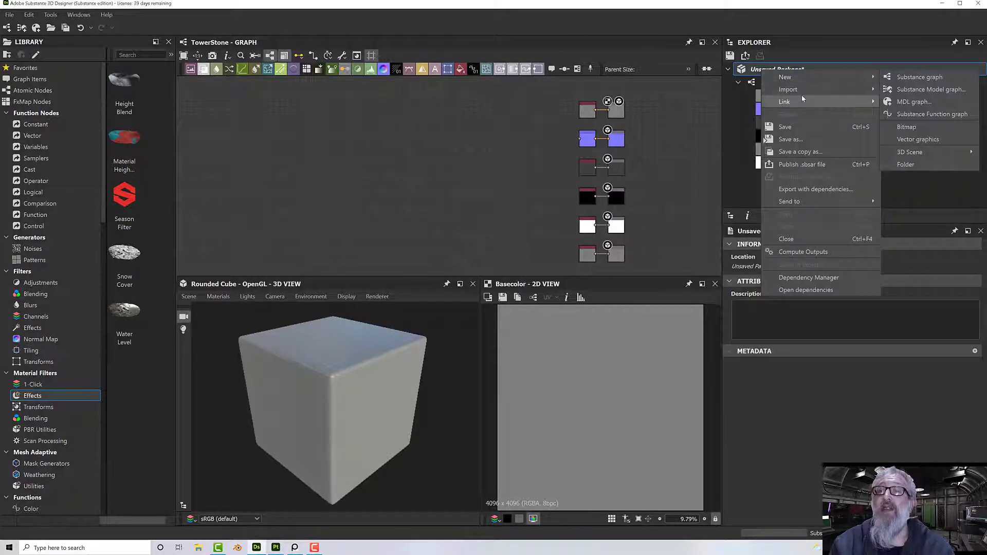
mouse_move(802, 99)
click(905, 102)
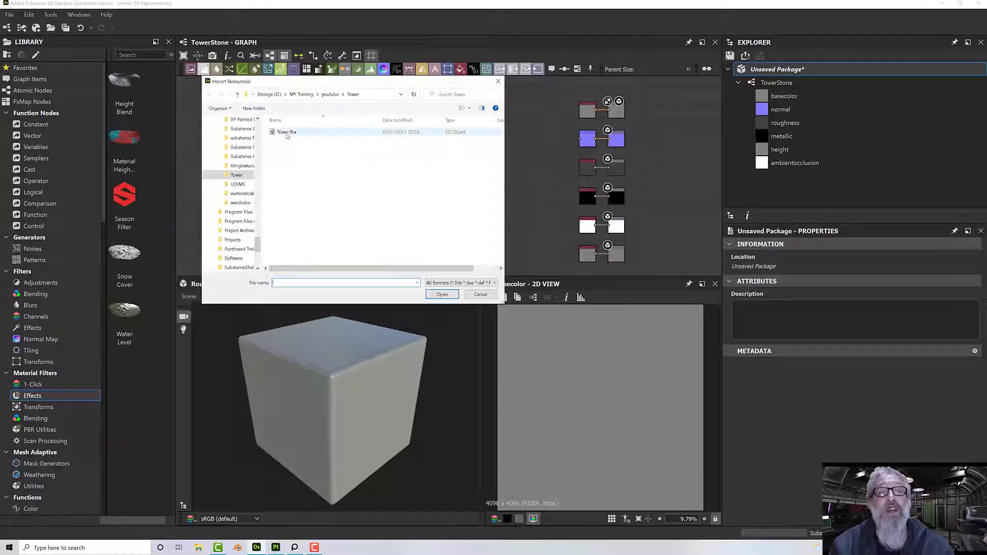
click(286, 133)
click(437, 296)
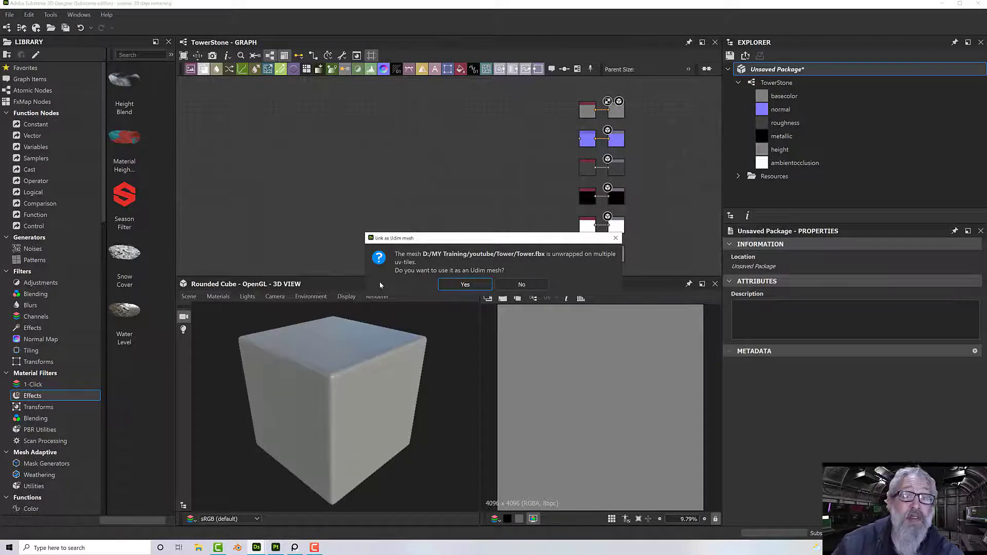
click(461, 287)
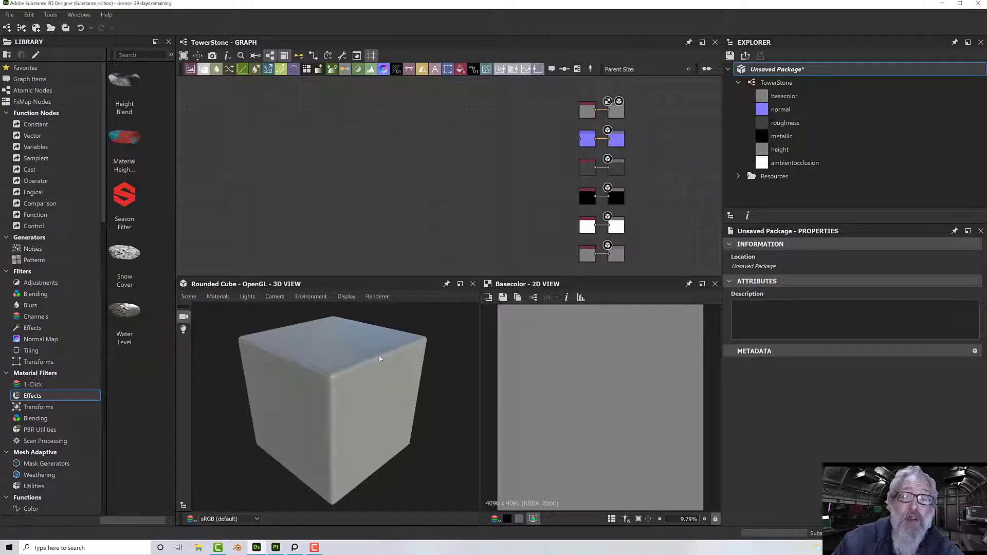
- Show the linked Tower mesh from the package's Resources in the 3D view in place of the rounded cube
click(739, 176)
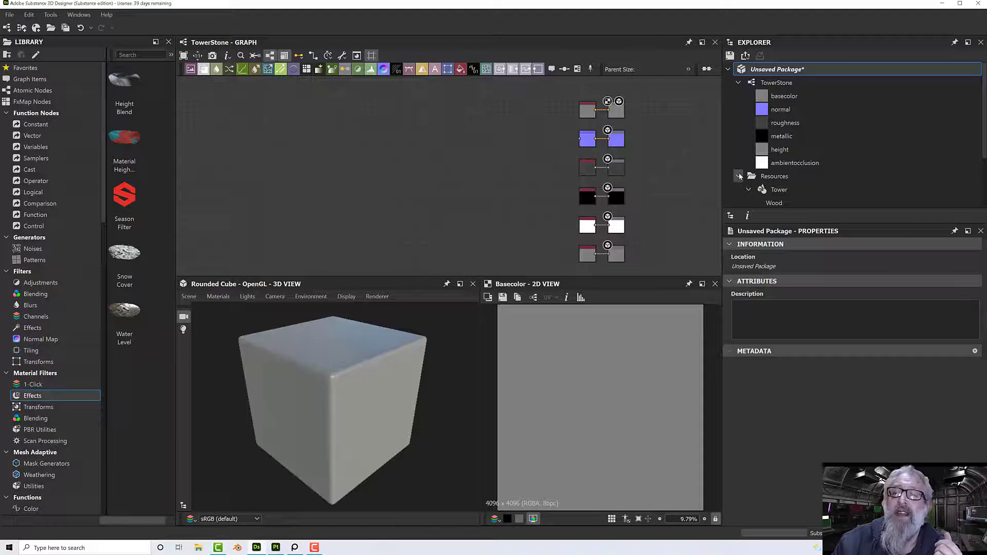
click(739, 83)
click(738, 96)
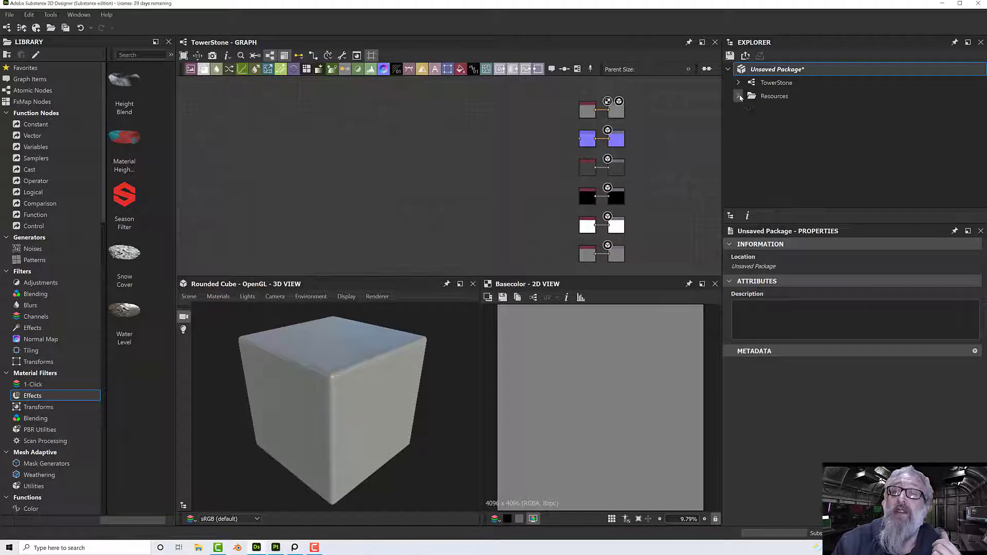
click(772, 83)
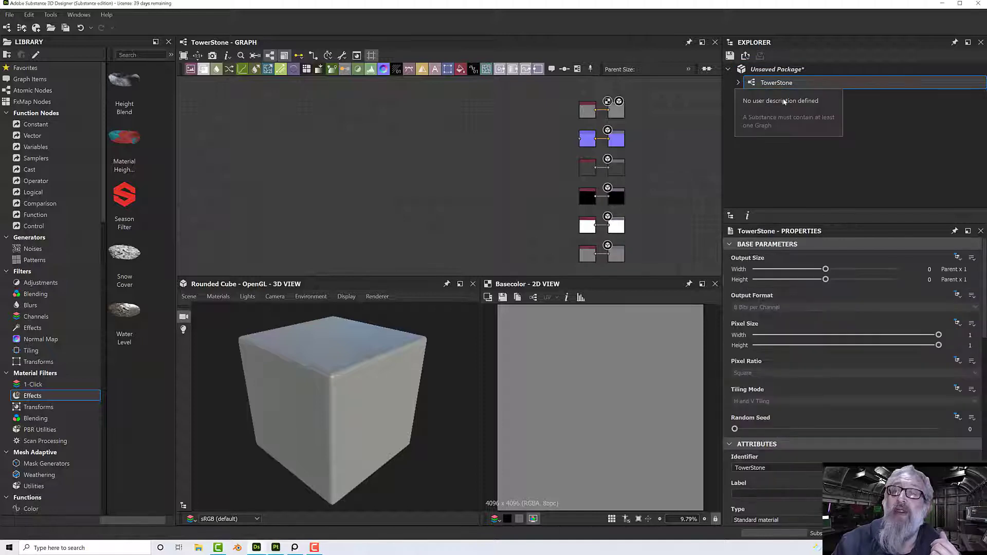
click(740, 96)
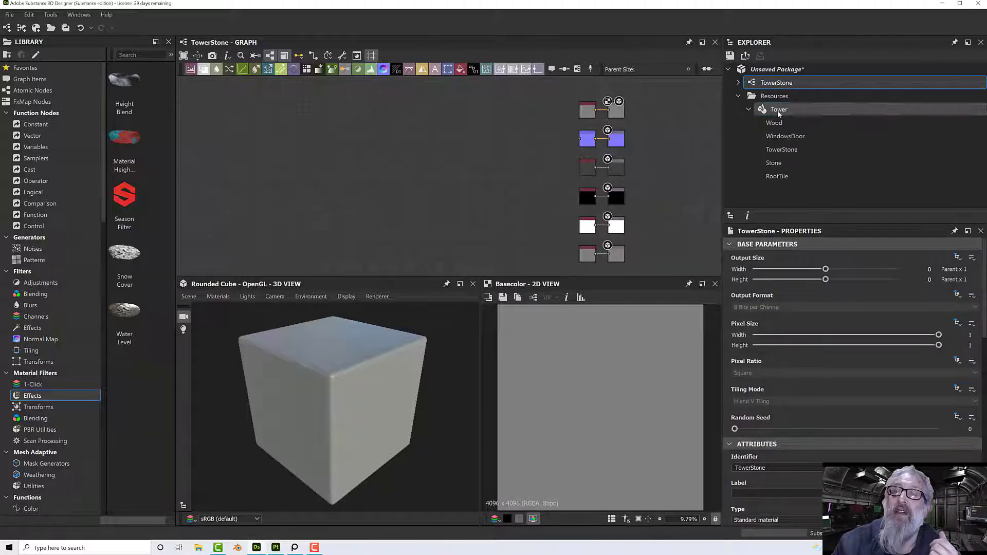
drag(779, 110, 335, 376)
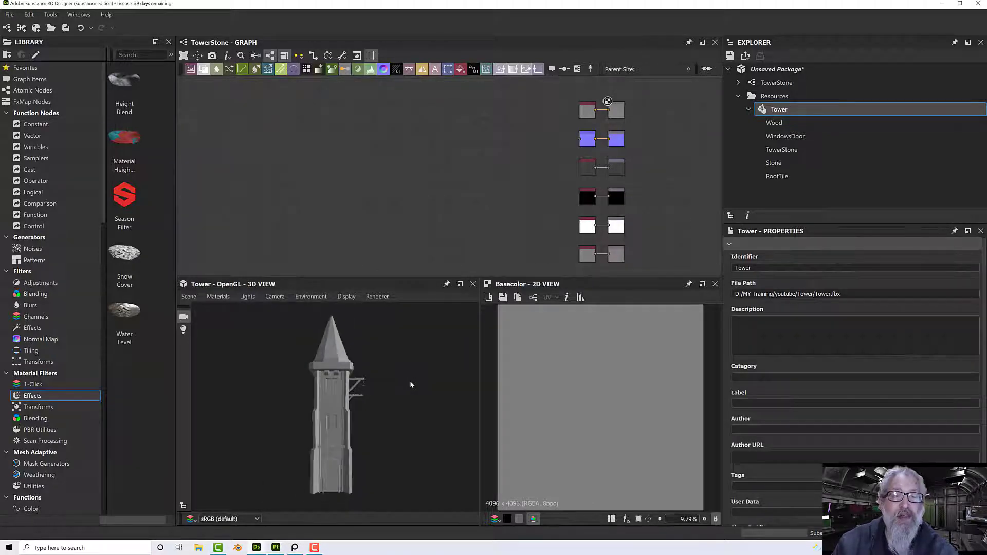
- Examine the tower model from several angles and look through its material list and the TowerStone material options
drag(410, 385, 284, 377)
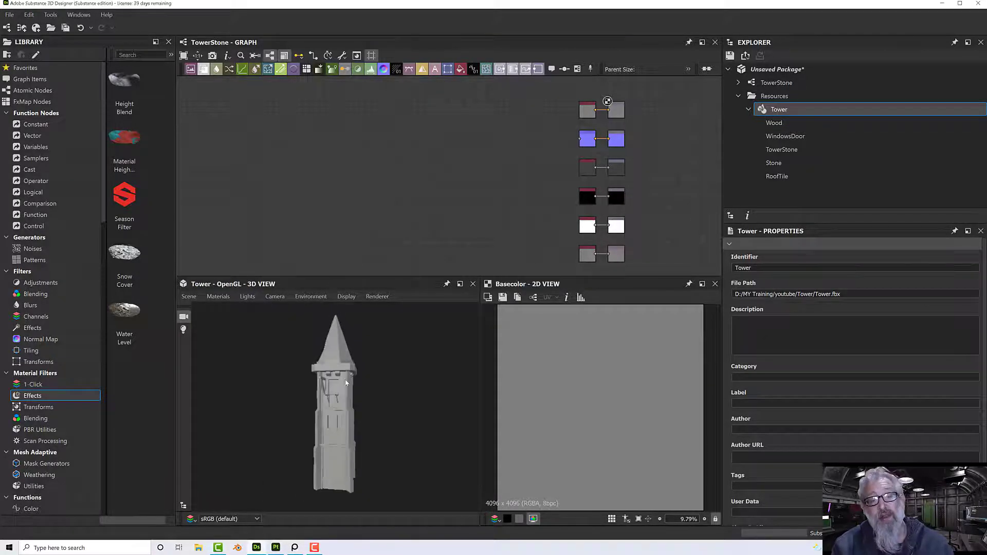
scroll(346, 383, up, 5)
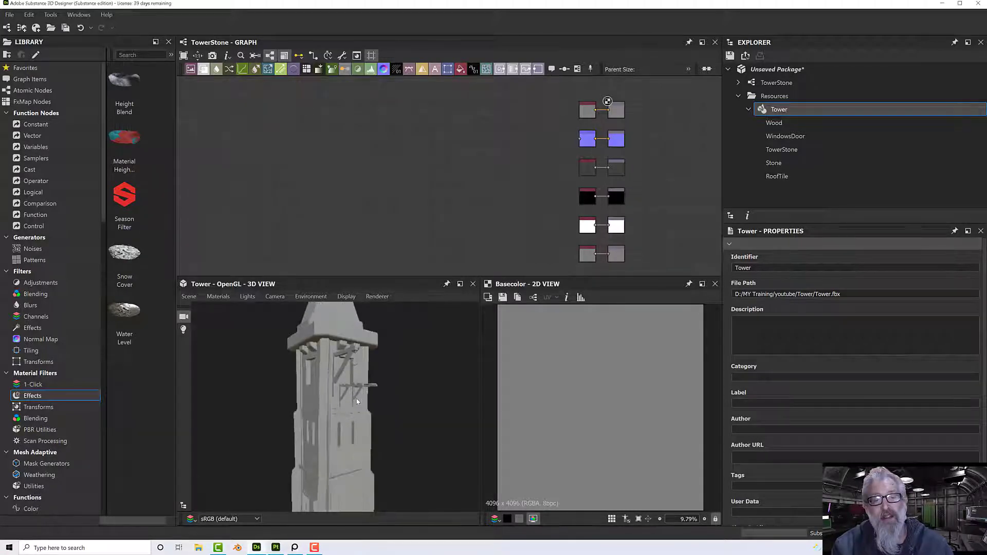
scroll(358, 402, up, 2)
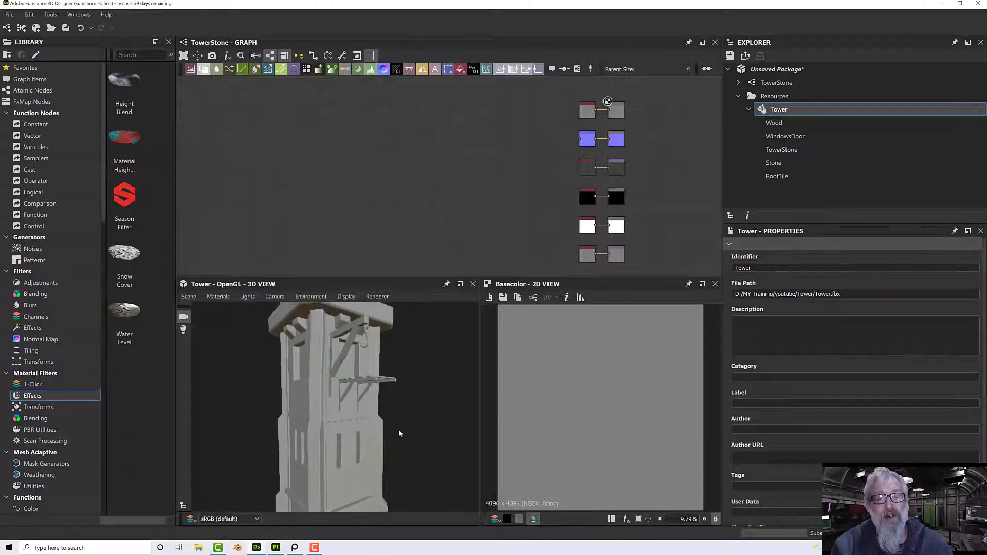
drag(418, 423, 416, 396)
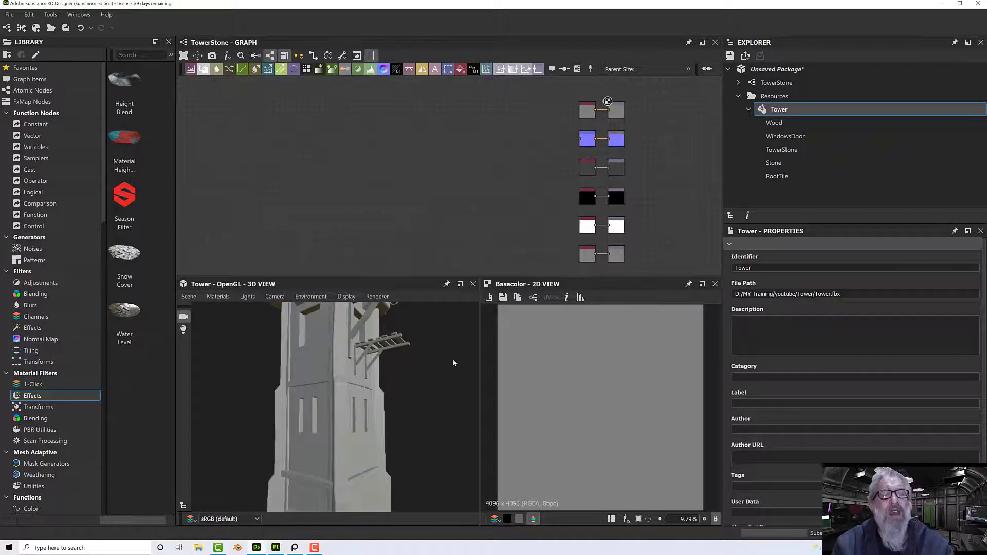
click(226, 299)
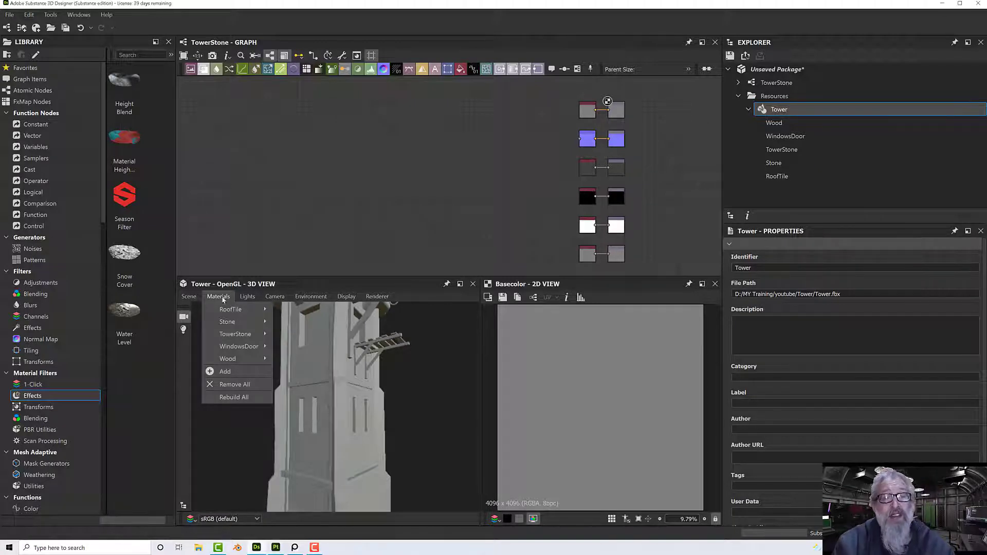
mouse_move(235, 336)
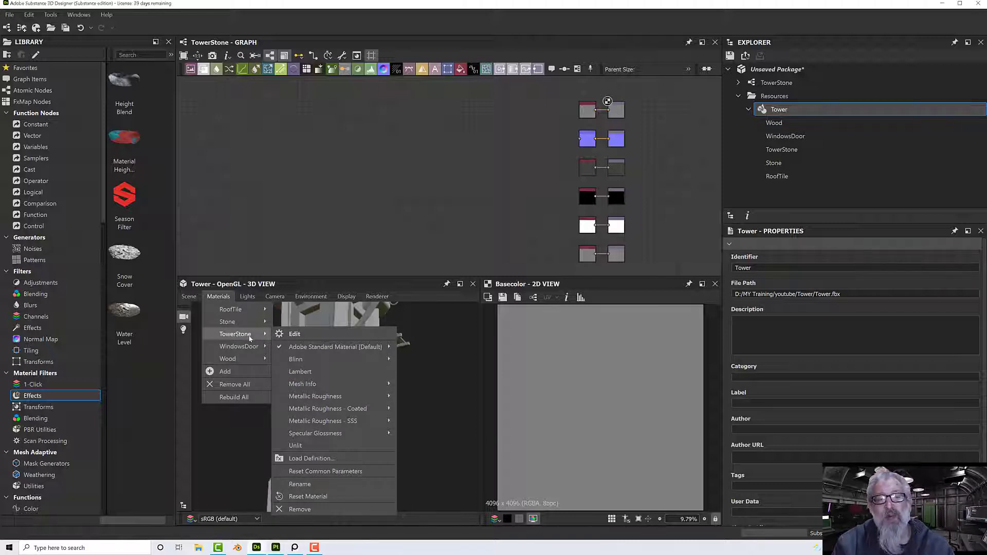
- Add a Cells 4 noise node in the empty area of the TowerStone graph, well ahead of the output nodes
mouse_move(548, 192)
middle_down()
mouse_move(536, 174)
mouse_move(535, 183)
middle_up()
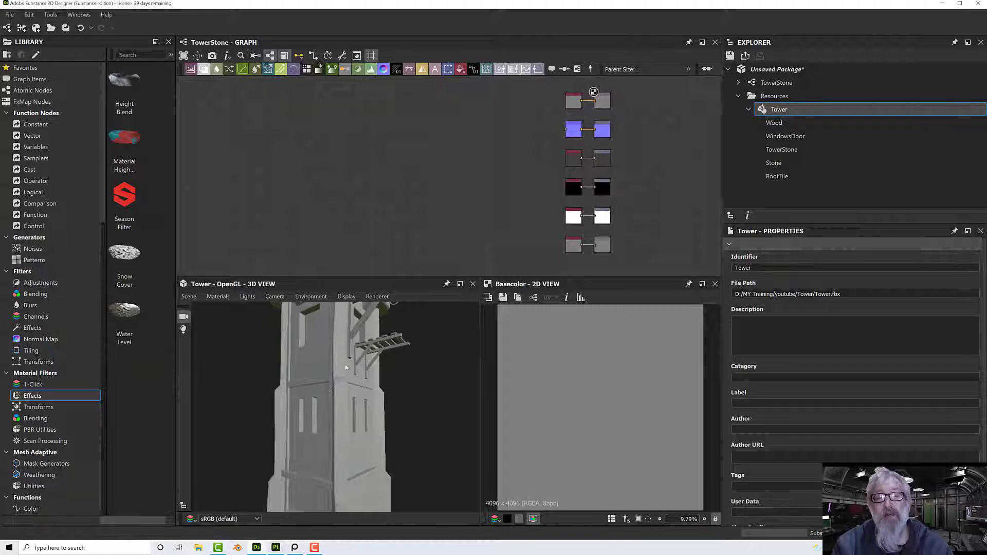
scroll(519, 196, down, 2)
middle_drag(519, 198, 591, 198)
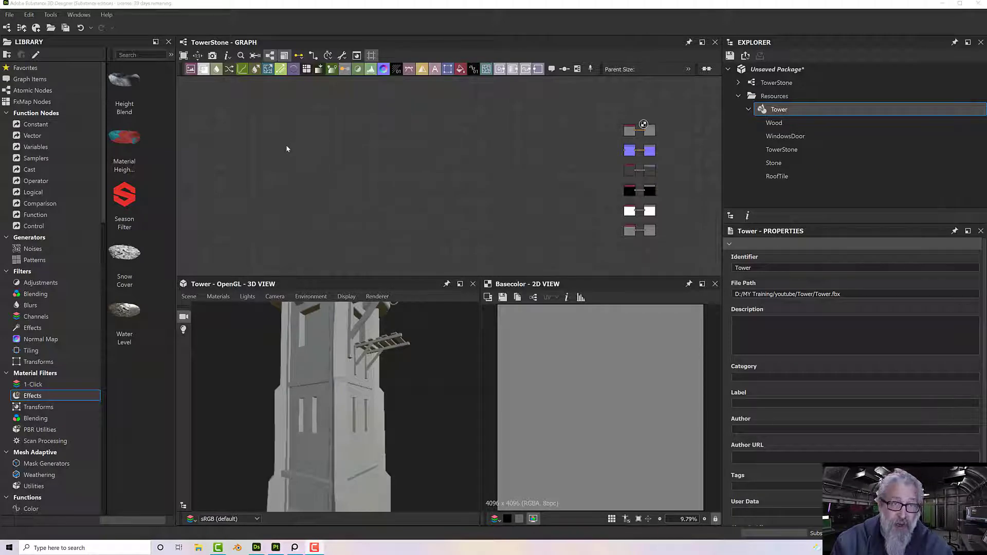
right_click(258, 132)
key(Escape)
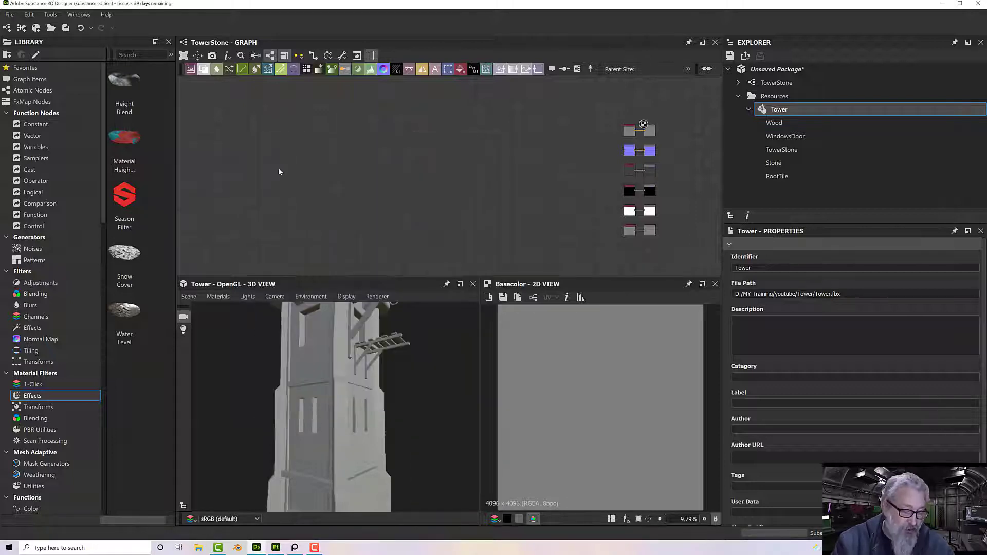
key(space)
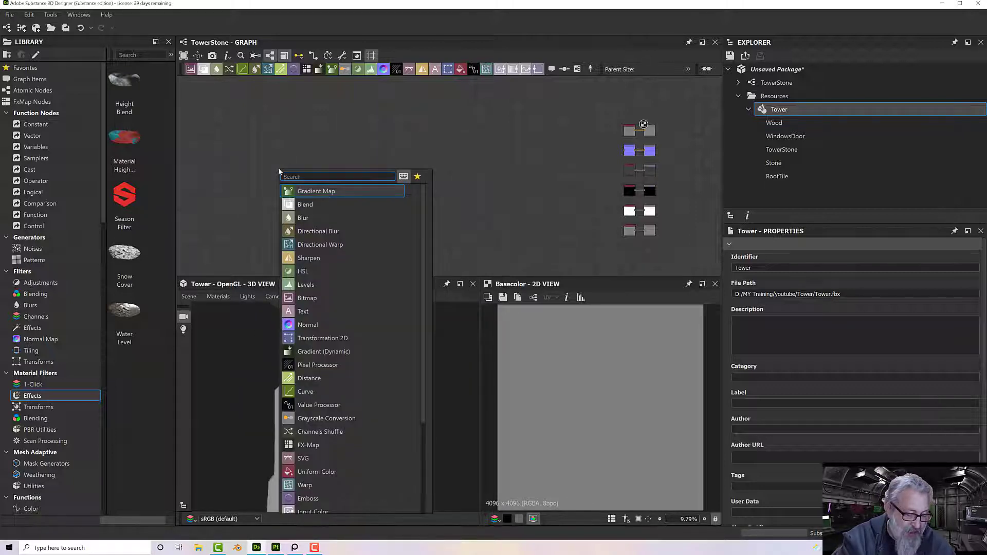
text(cell)
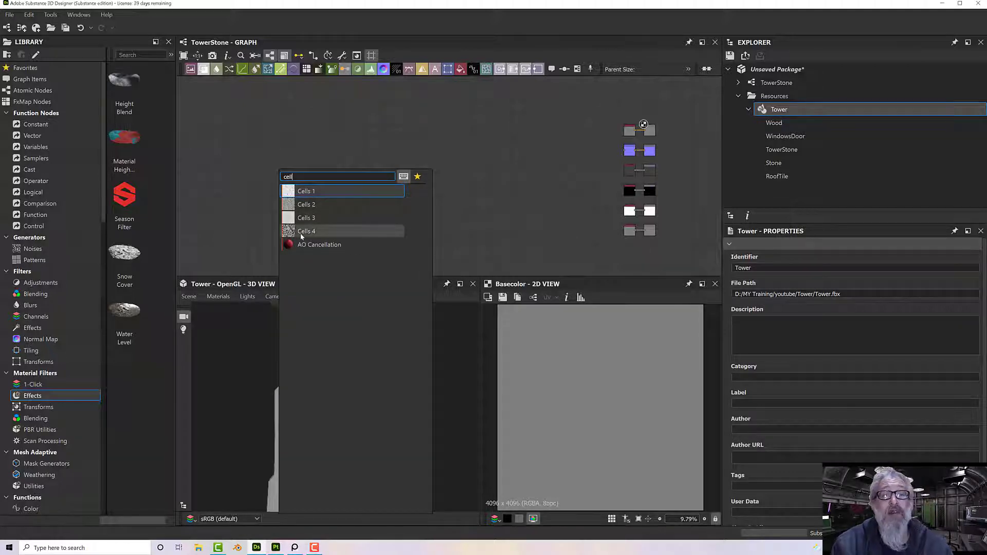
click(301, 231)
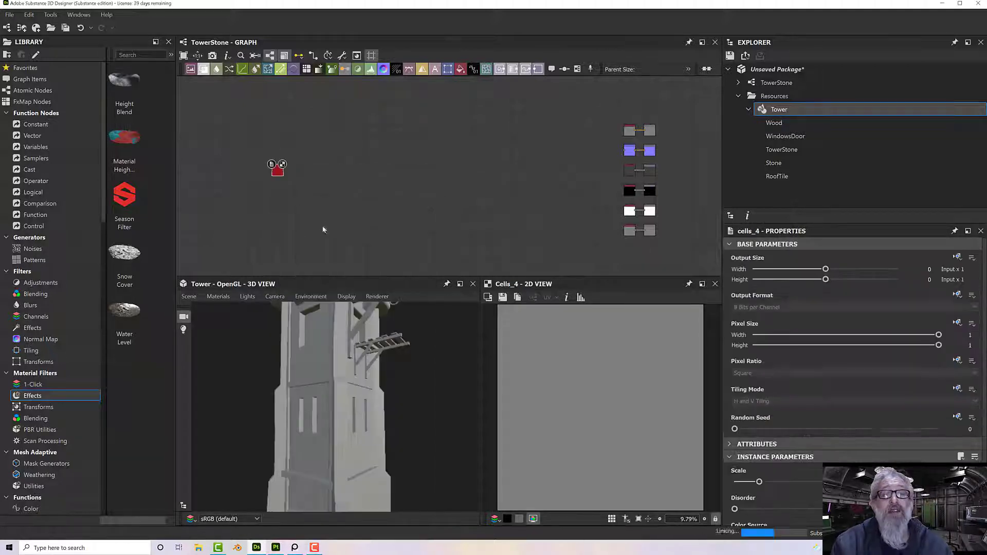
- Add an Edge Detect node fed by the output of the Cells 4 node
scroll(603, 370, down, 2)
scroll(604, 367, up, 3)
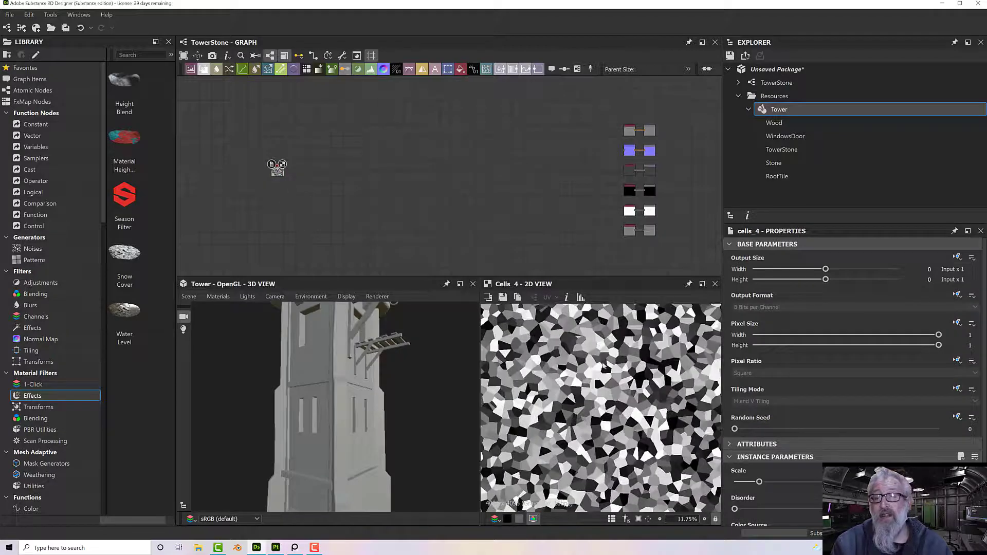
scroll(588, 388, up, 3)
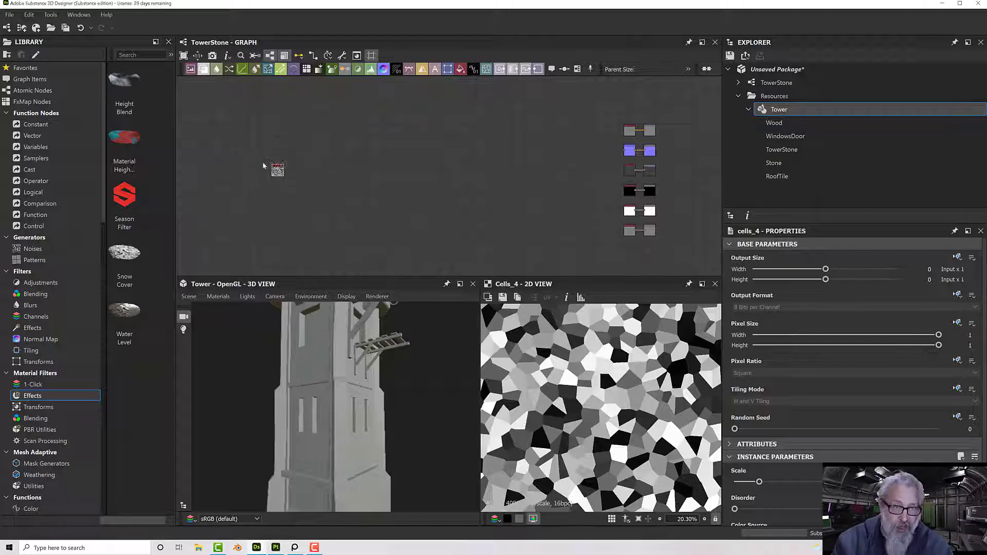
scroll(265, 164, up, 4)
scroll(287, 177, up, 4)
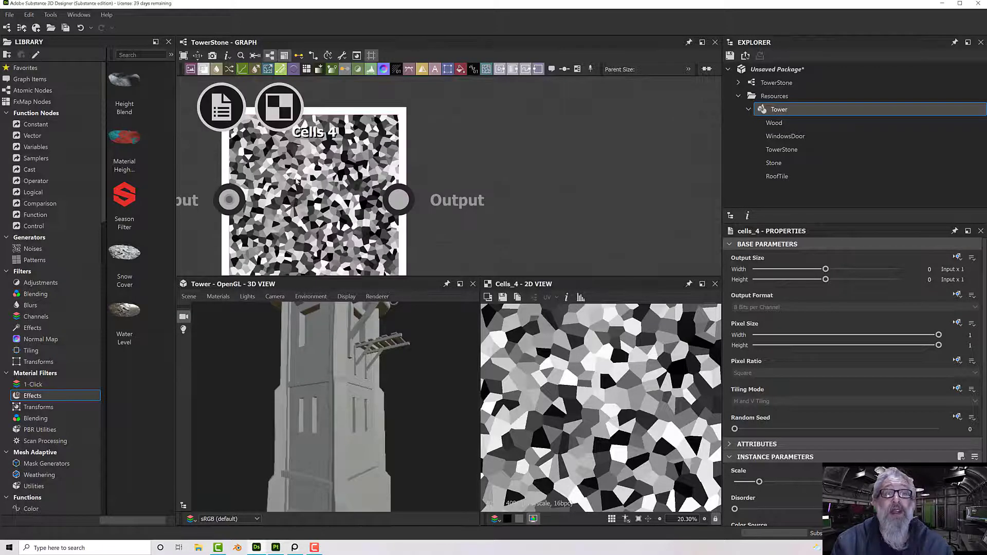
scroll(295, 179, down, 2)
middle_drag(296, 180, 277, 173)
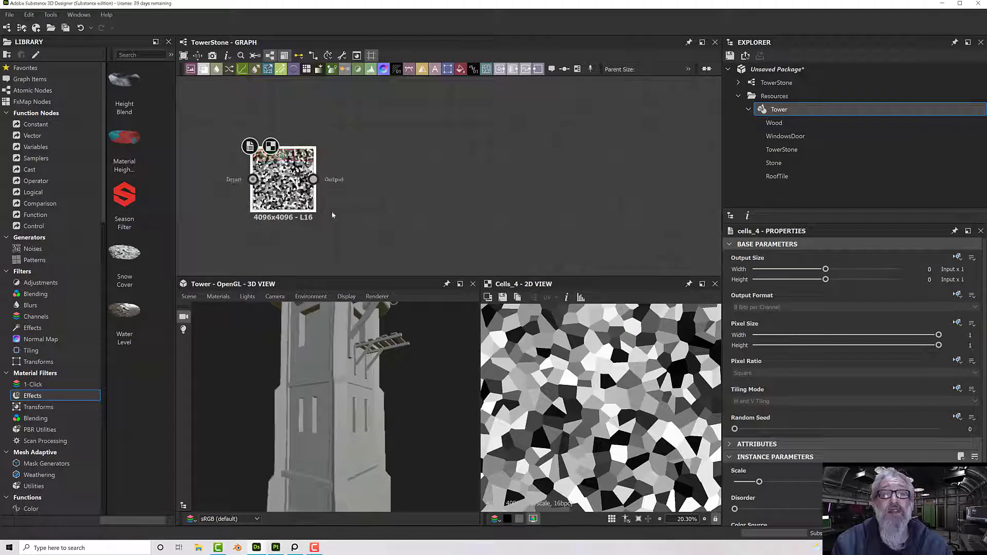
drag(314, 180, 464, 178)
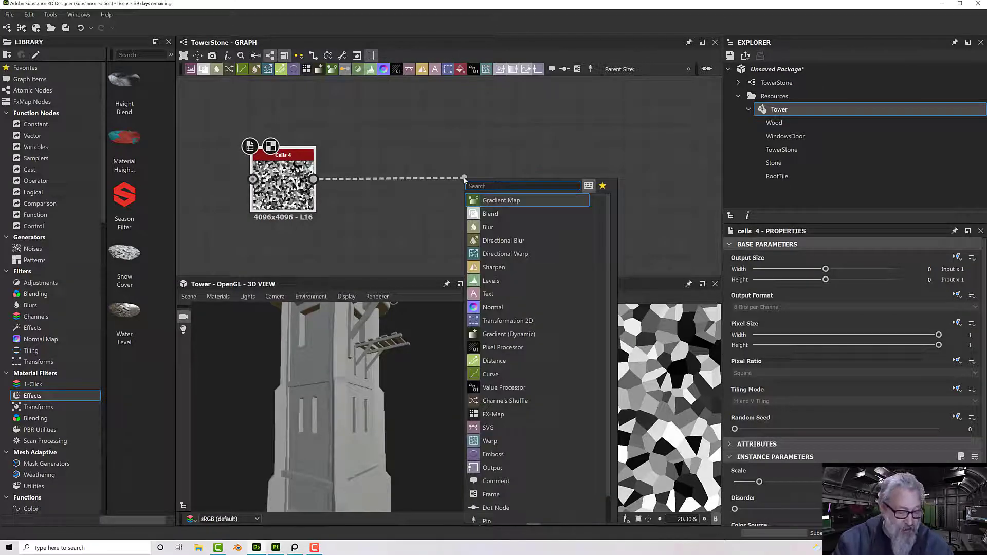
text(edge)
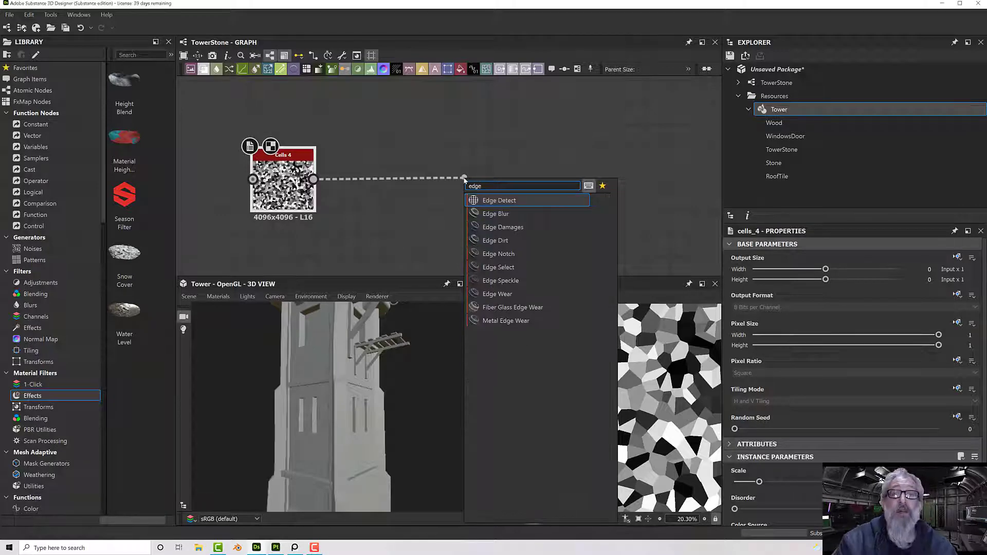
click(504, 200)
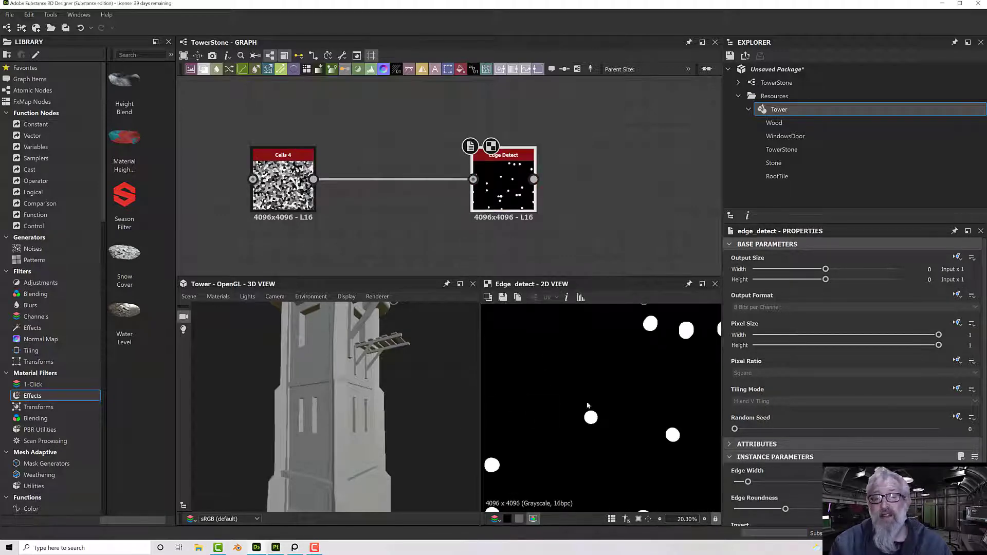
- Move the Edge Detect node closer to the Cells 4 node in the graph
scroll(296, 176, up, 5)
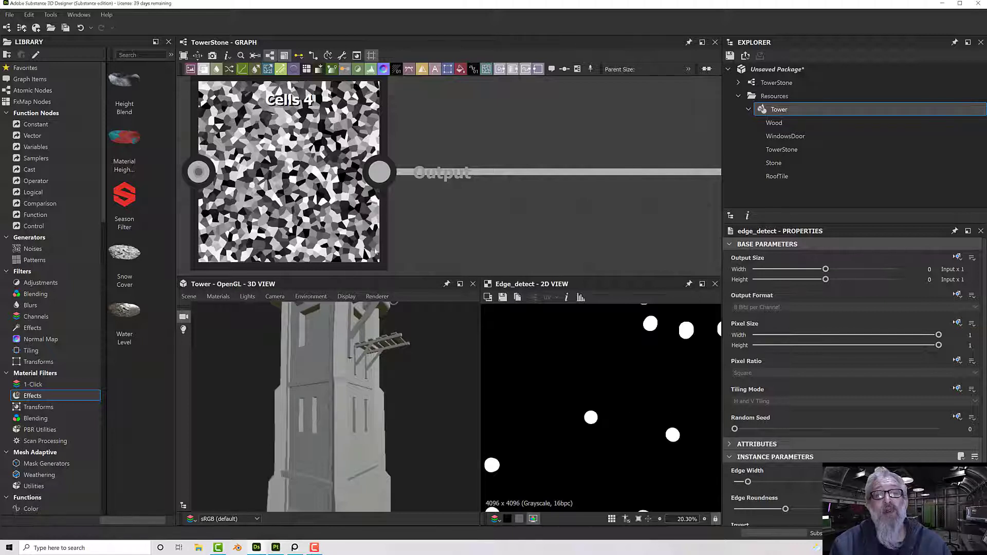
scroll(556, 375, down, 5)
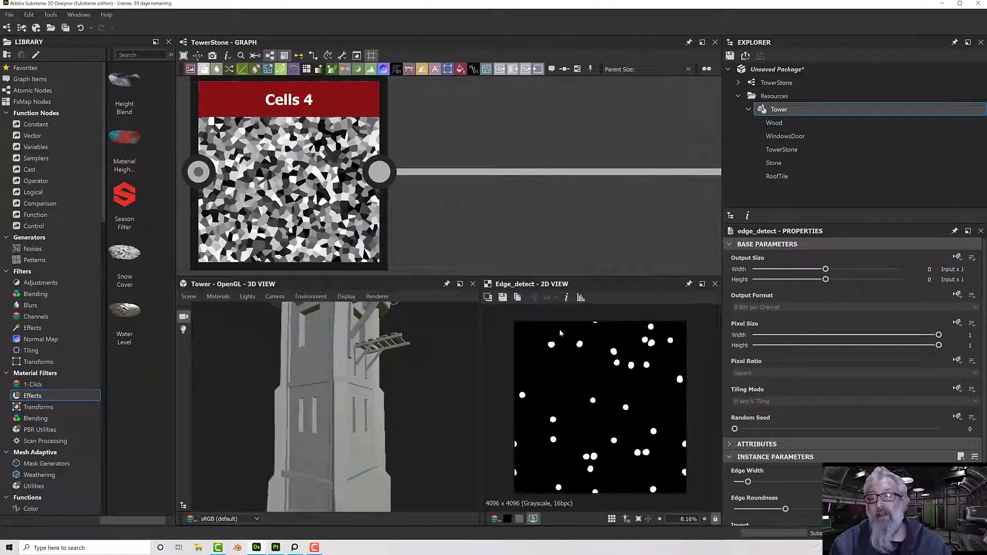
middle_drag(556, 238, 439, 232)
scroll(439, 233, down, 3)
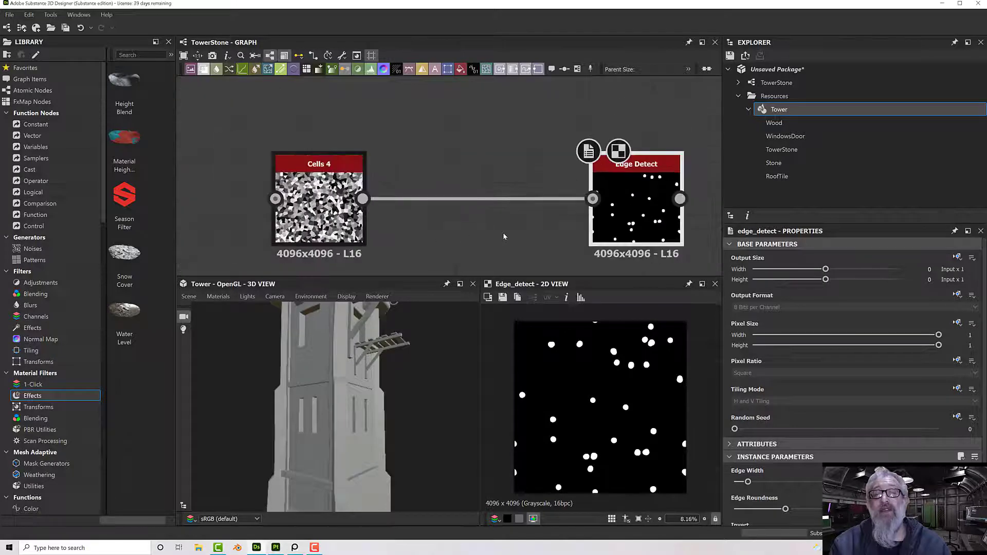
middle_drag(504, 234, 452, 226)
drag(588, 212, 500, 211)
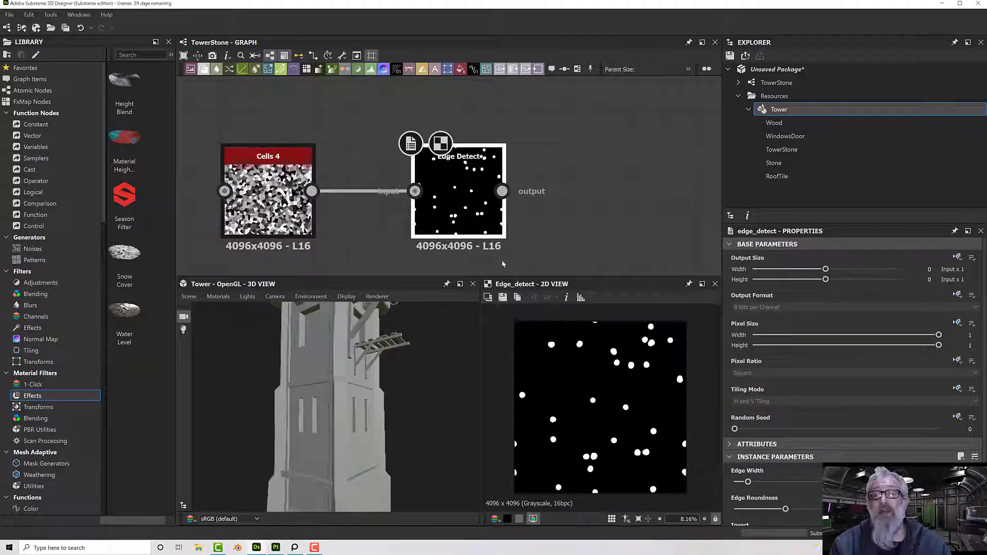
- Set the Edge Detect node's Edge Width to 1.38 and its Edge Roundness to 0.32
scroll(820, 399, down, 2)
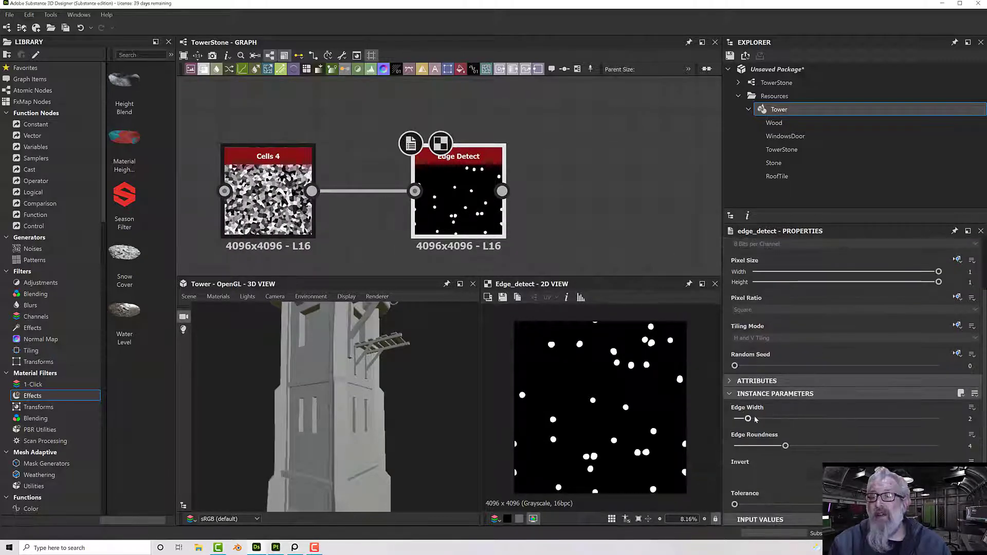
drag(748, 420, 734, 419)
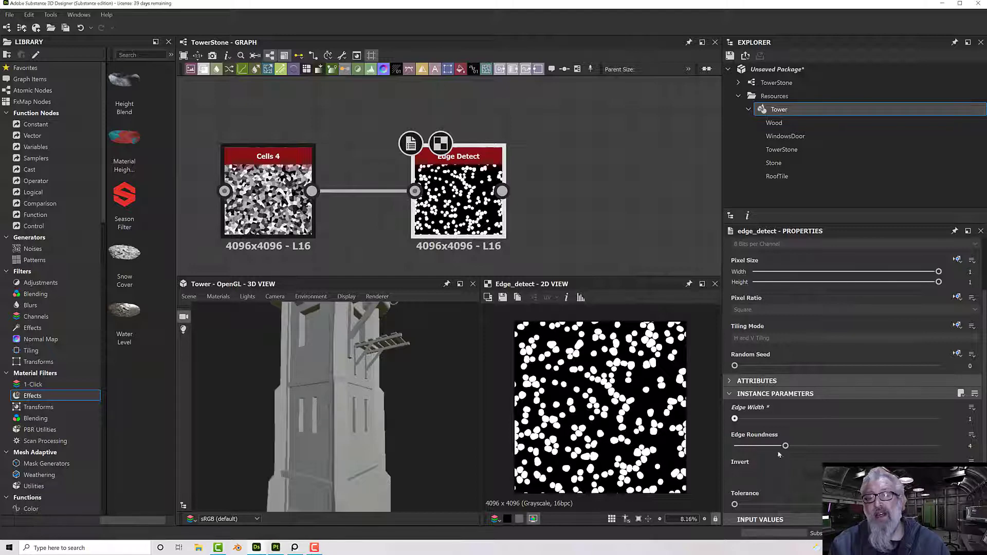
drag(785, 446, 720, 448)
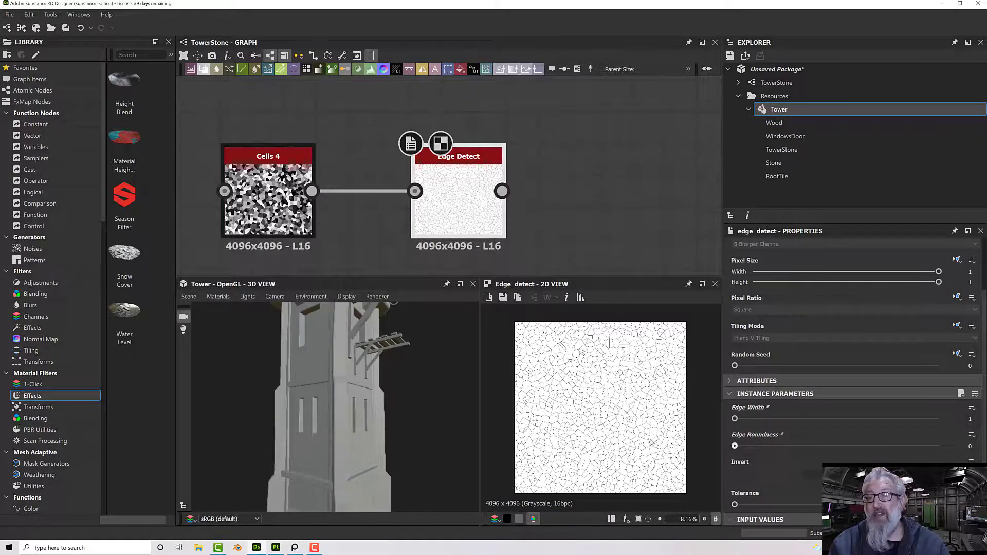
scroll(654, 443, up, 10)
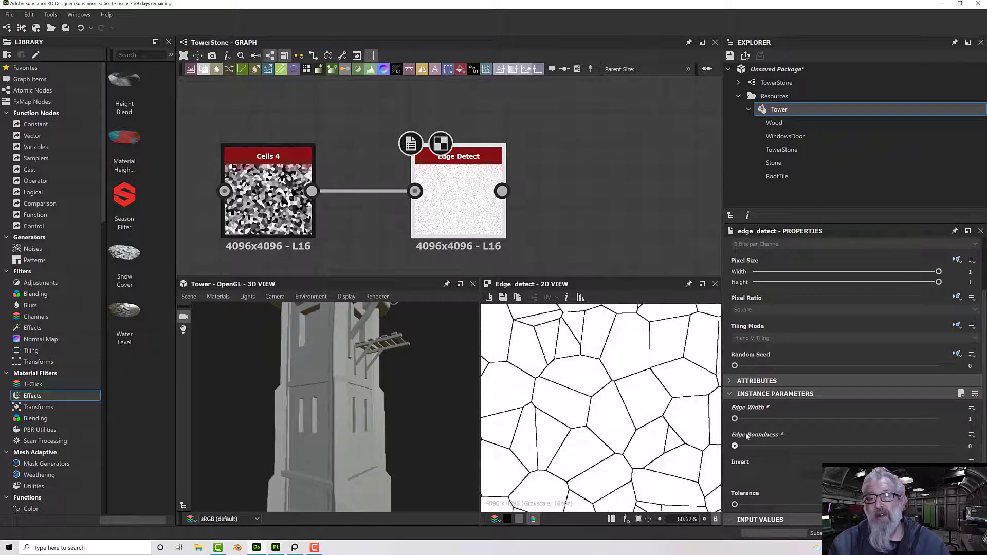
drag(735, 419, 738, 419)
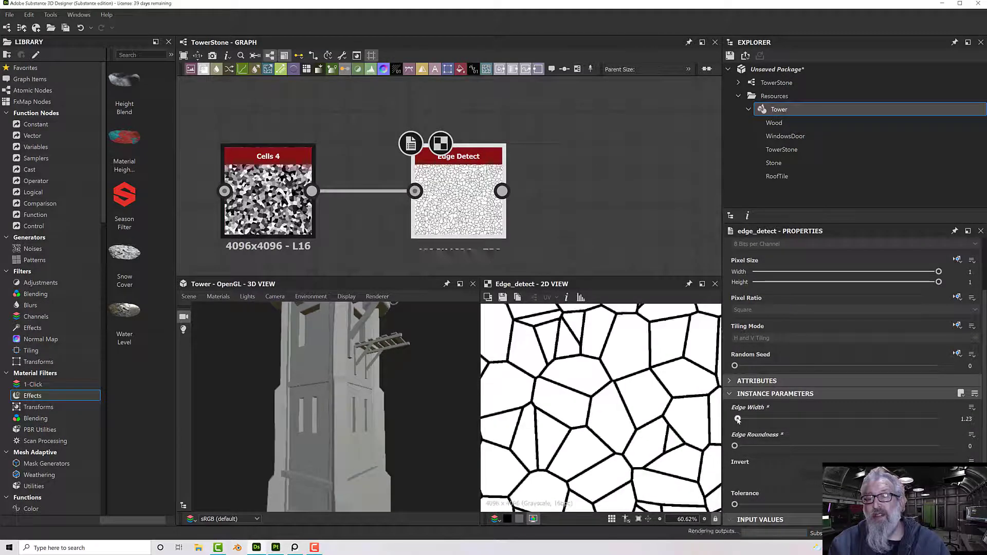
drag(735, 446, 739, 447)
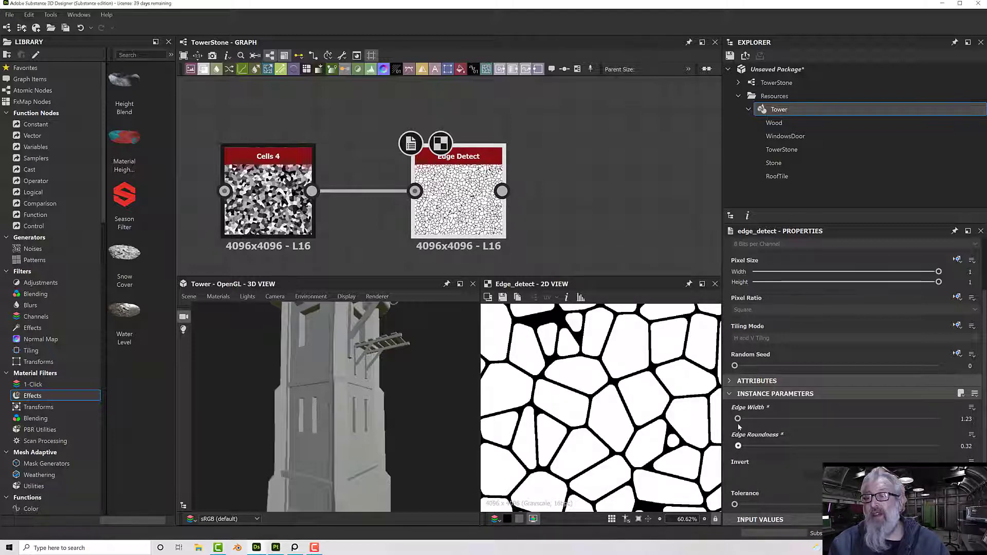
scroll(657, 431, down, 8)
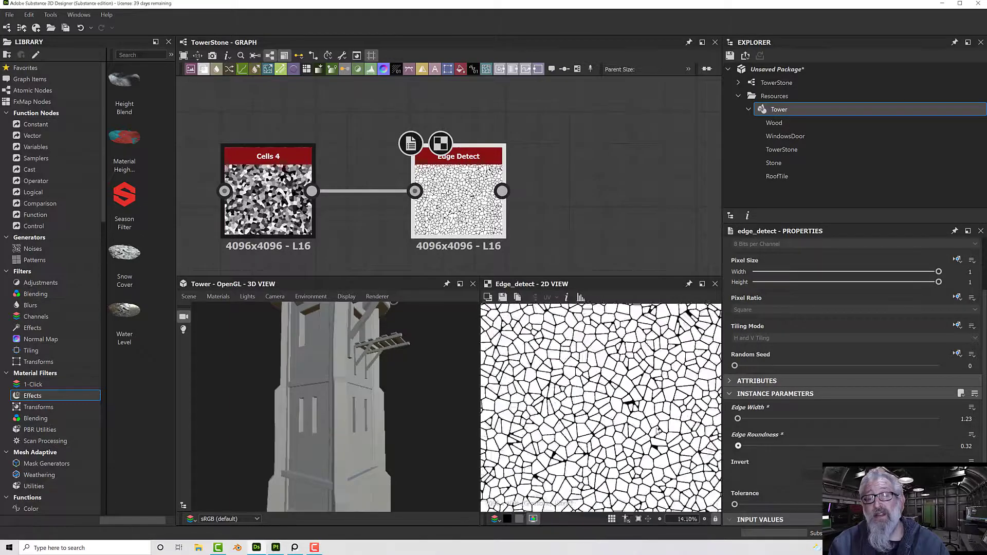
scroll(663, 430, up, 5)
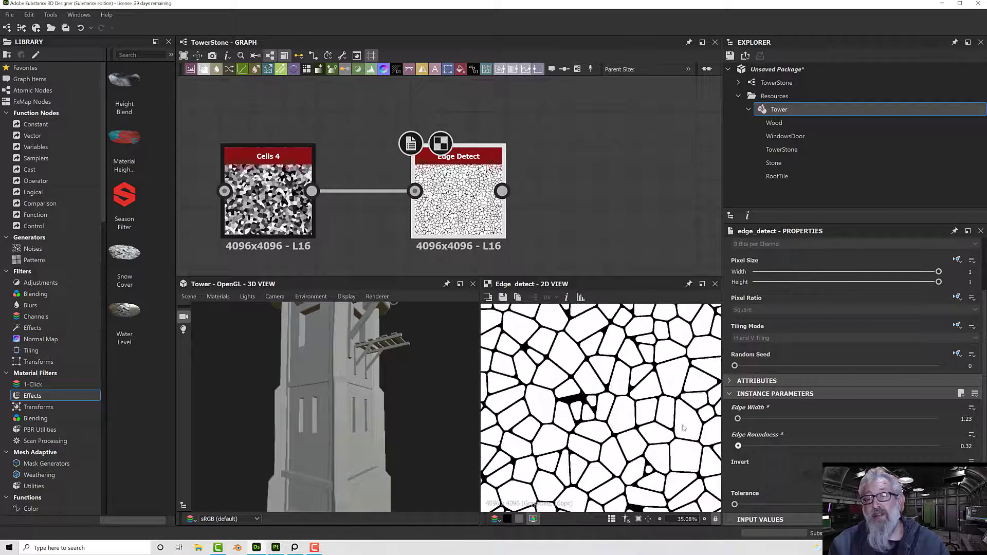
drag(739, 419, 740, 419)
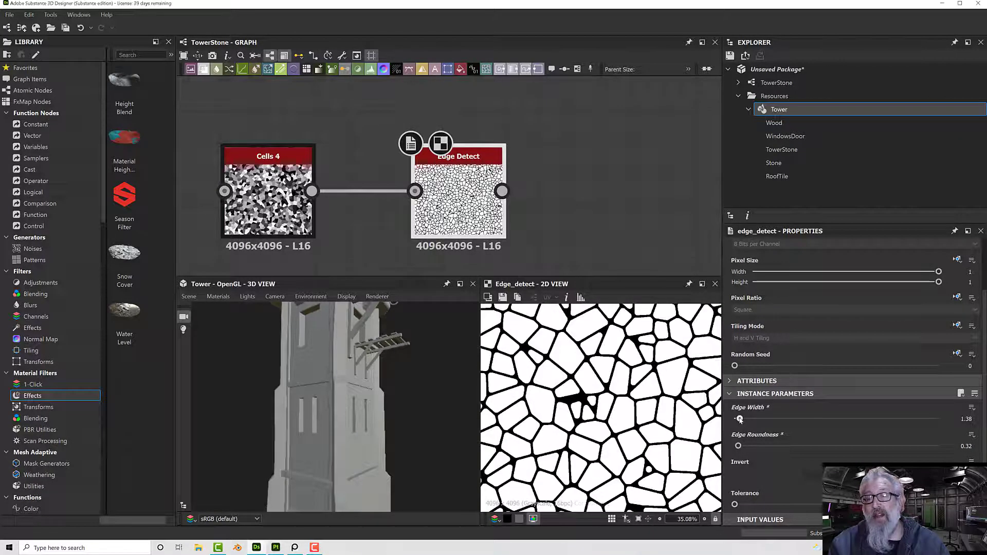
scroll(616, 401, down, 4)
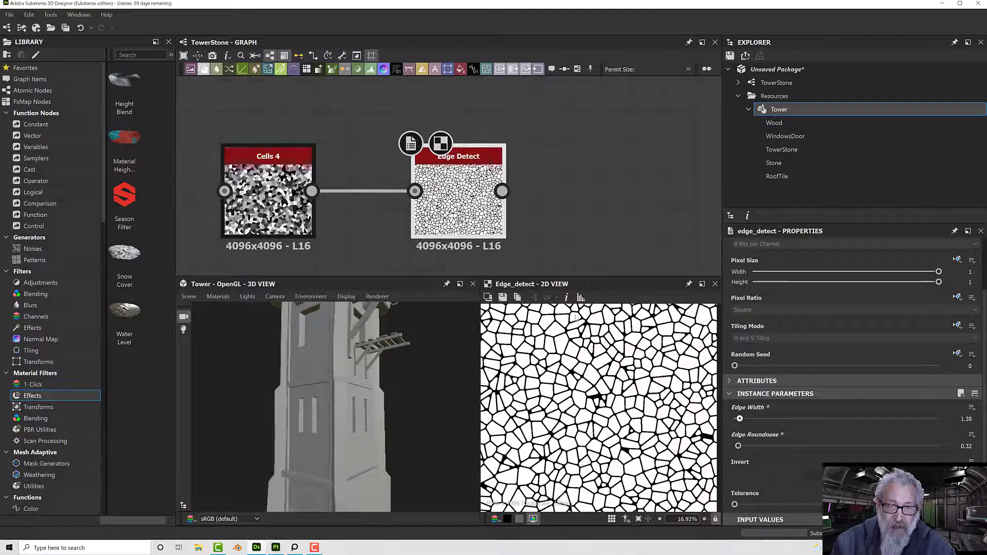
- Add a Blend node in the empty graph area just ahead of the output nodes
scroll(616, 189, down, 6)
middle_drag(616, 188, 478, 180)
scroll(581, 206, down, 1)
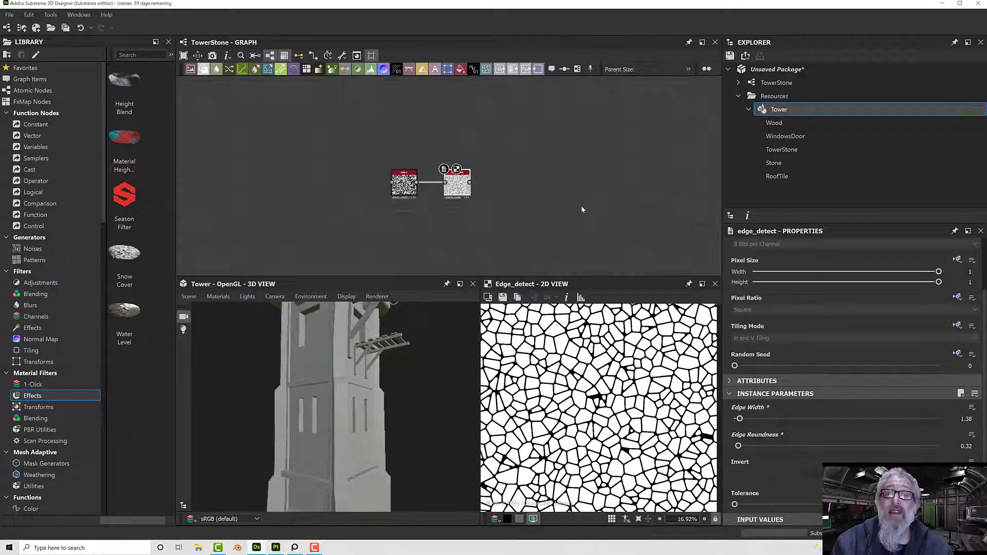
middle_drag(578, 212, 447, 201)
scroll(558, 228, down, 4)
middle_drag(611, 226, 446, 210)
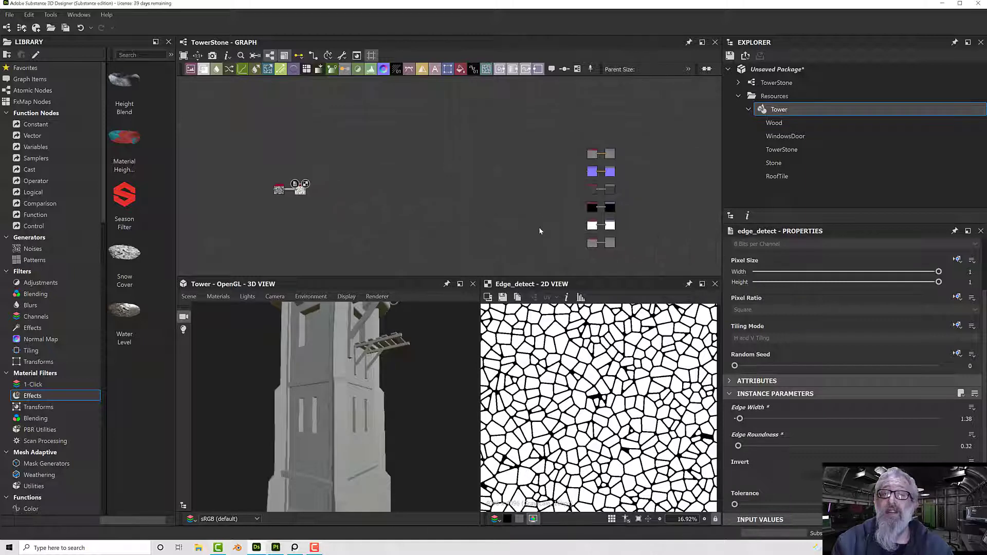
key(space)
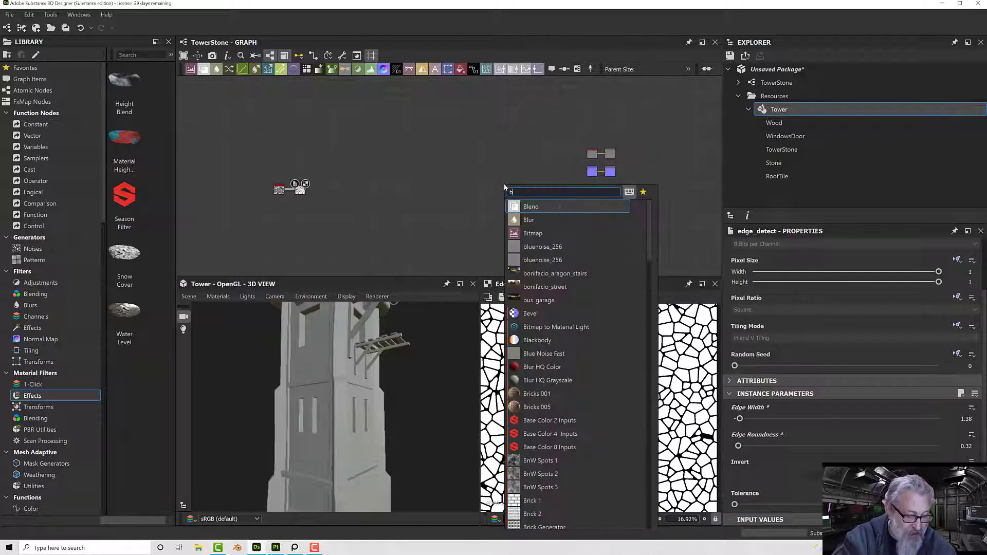
text(blen)
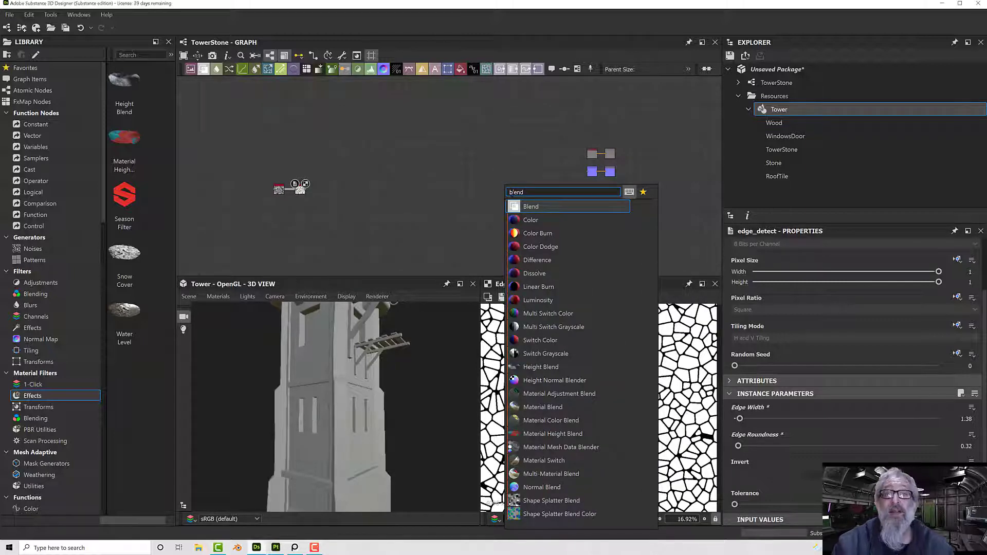
text(d)
key(Return)
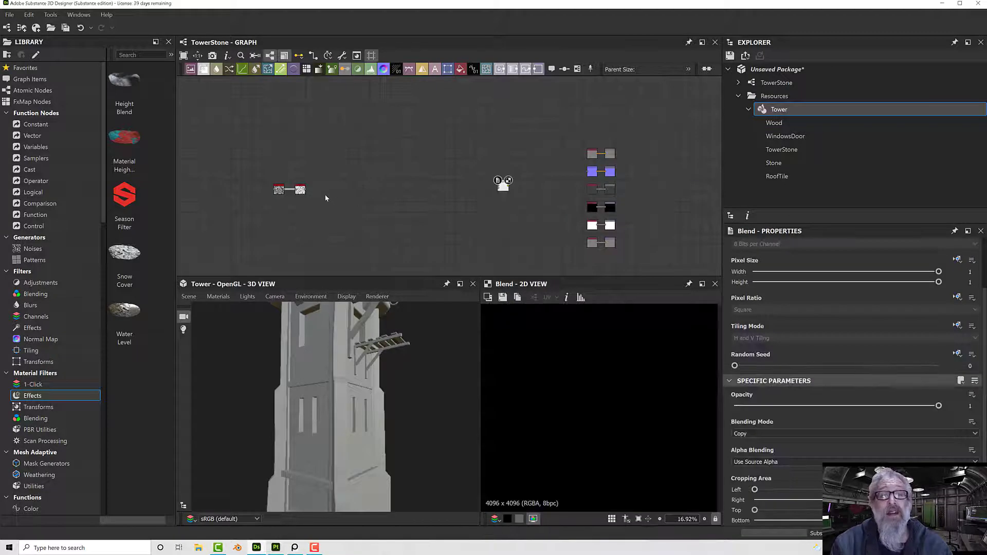
- Feed Edge Detect through the Blend node into the Base Color output and delete that output's former uniform color node
drag(301, 190, 559, 187)
scroll(377, 185, up, 2)
middle_drag(559, 187, 416, 210)
drag(408, 208, 502, 154)
double_click(550, 164)
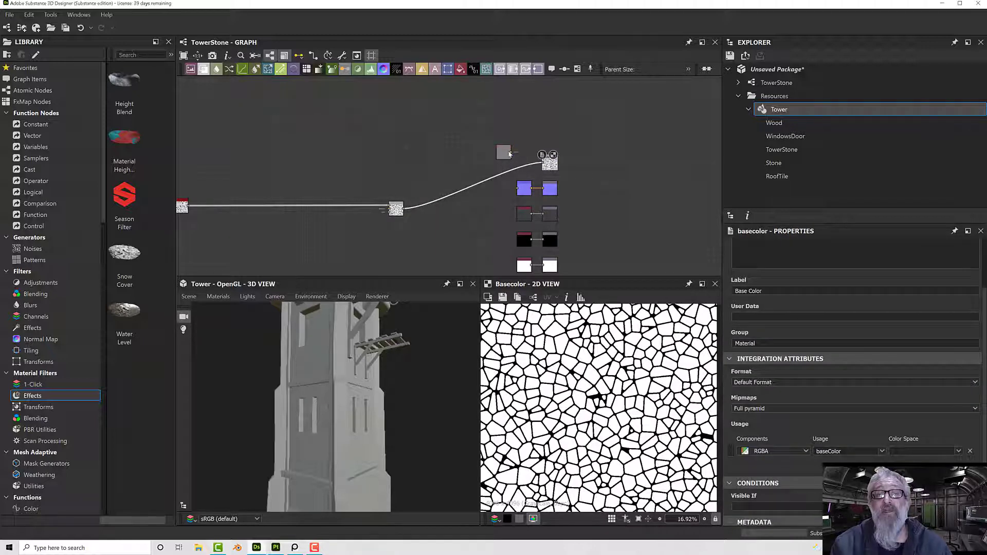
click(510, 153)
key(Delete)
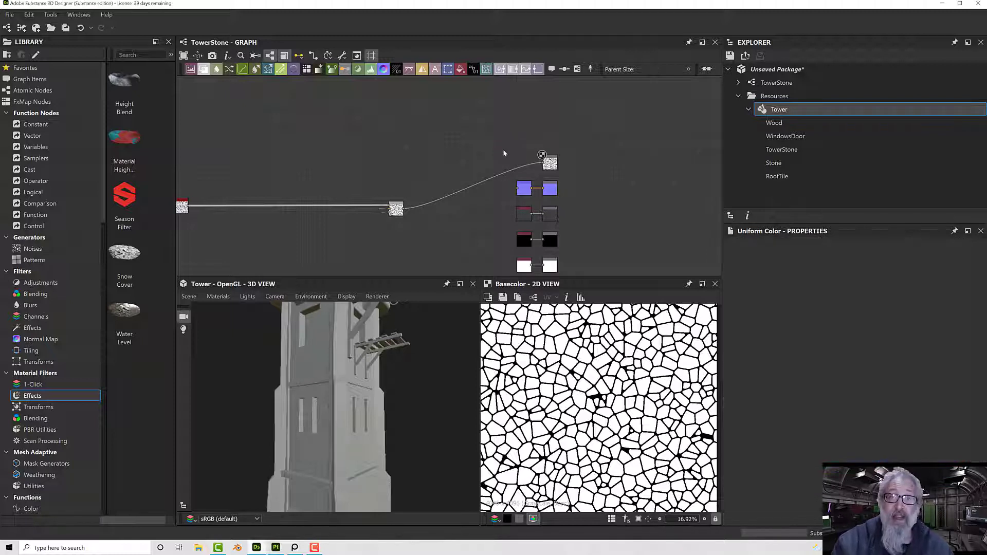
- Connect the Blend node's output to the Normal node and preview the normal map up close
middle_drag(504, 152, 443, 85)
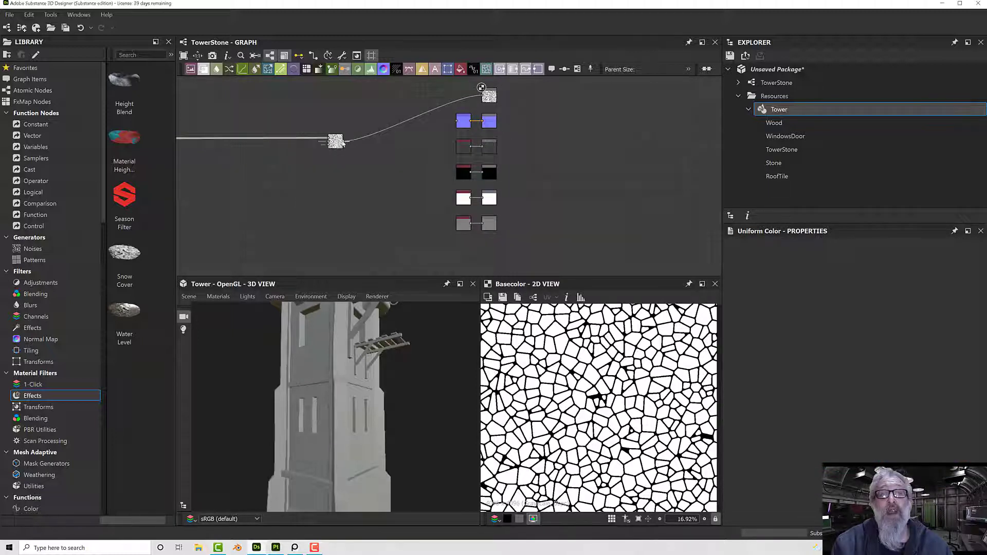
drag(425, 134, 457, 121)
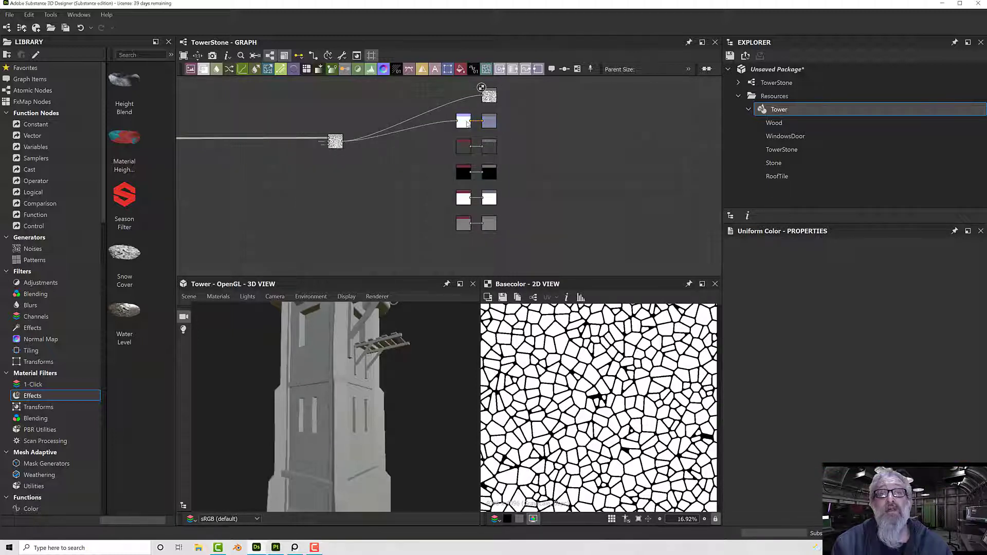
double_click(464, 121)
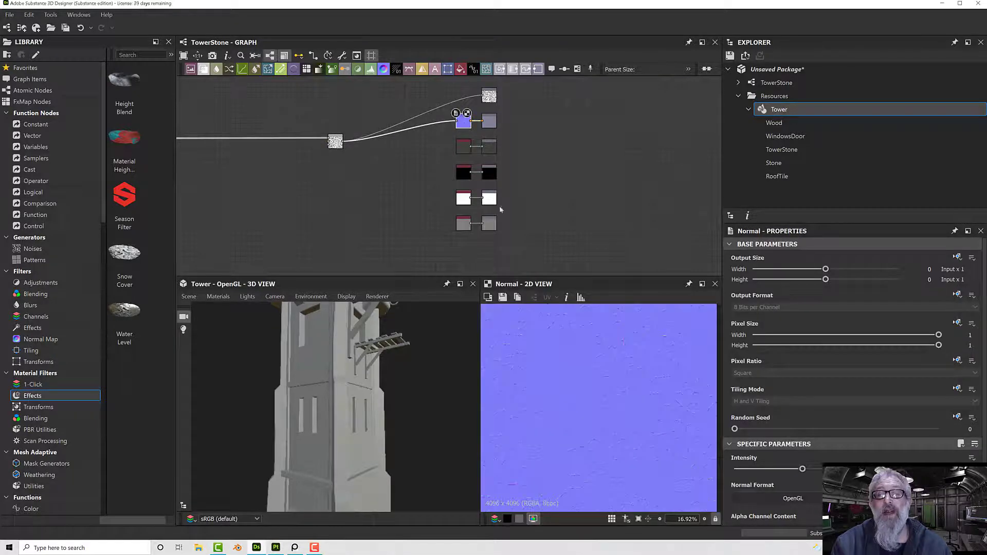
scroll(596, 387, up, 6)
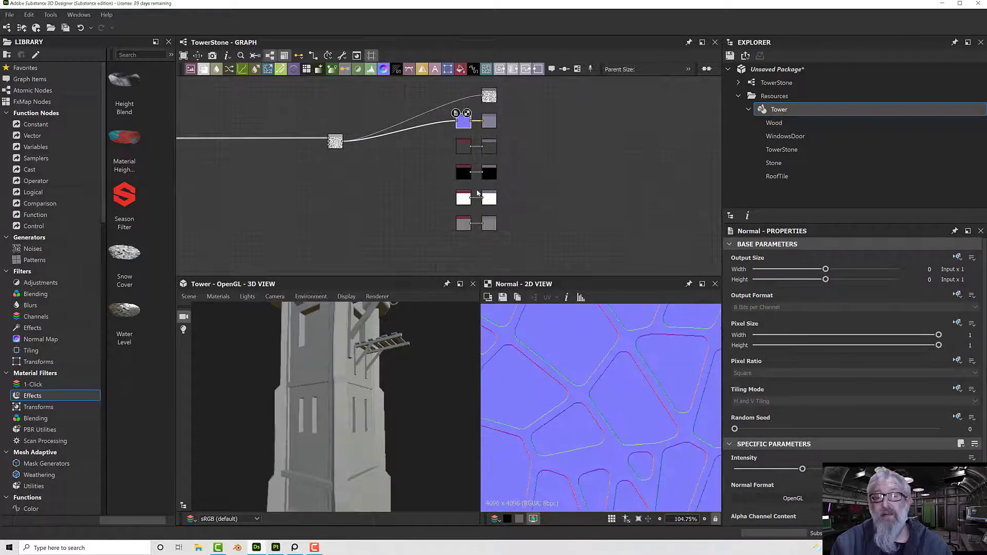
- Connect the Blend node's output to the Height output in place of its uniform color node, and preview the height map
drag(344, 141, 436, 245)
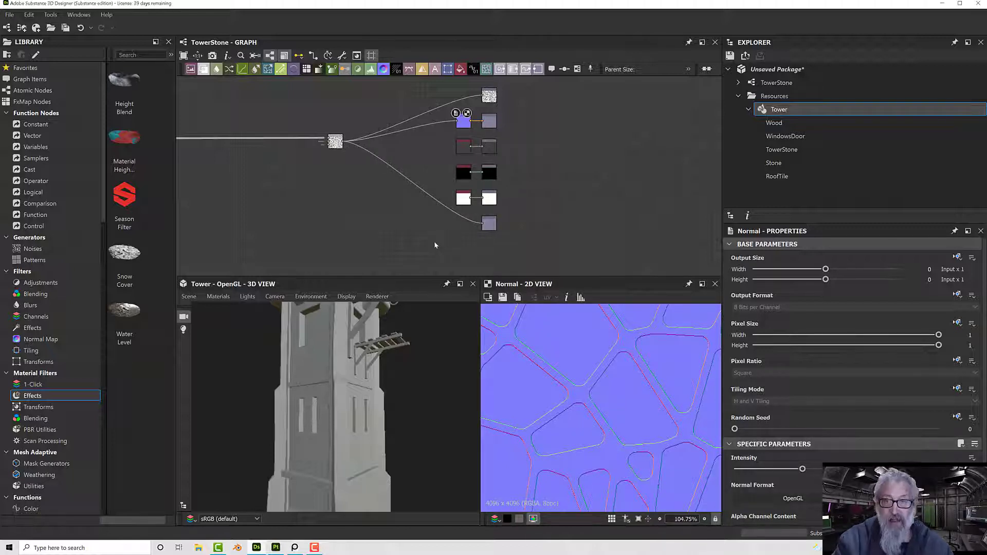
double_click(488, 226)
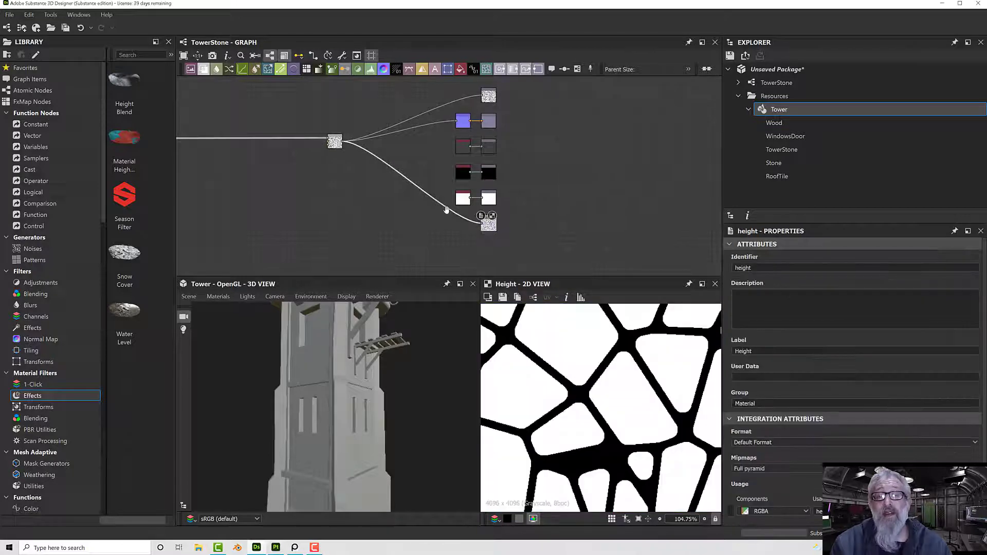
scroll(446, 210, up, 2)
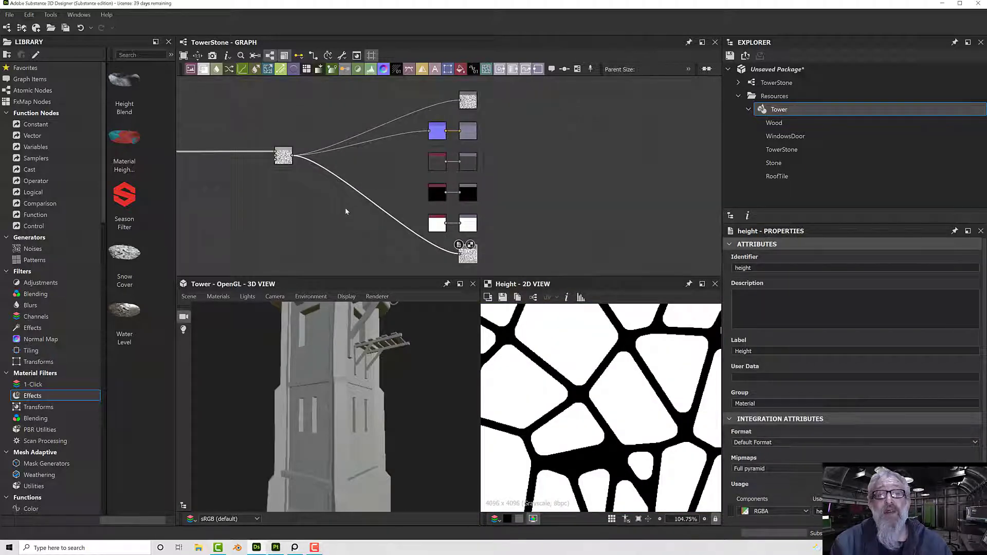
- Replace the uniform color node ahead of the Ambient Occlusion output with an Ambient Occlusion (HBAO) node
middle_drag(346, 211, 316, 207)
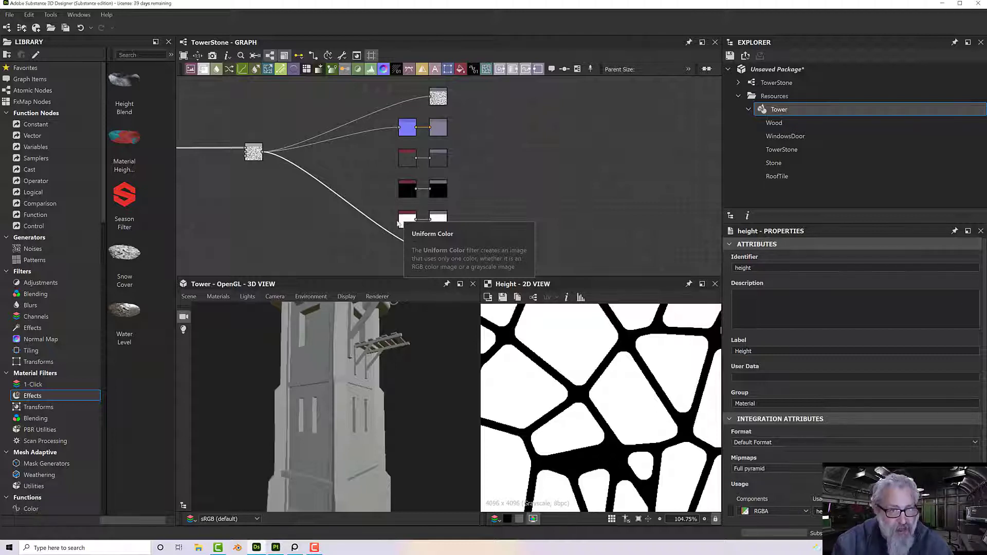
mouse_move(403, 224)
mouse_down()
mouse_move(365, 225)
mouse_move(399, 228)
mouse_up()
key(Delete)
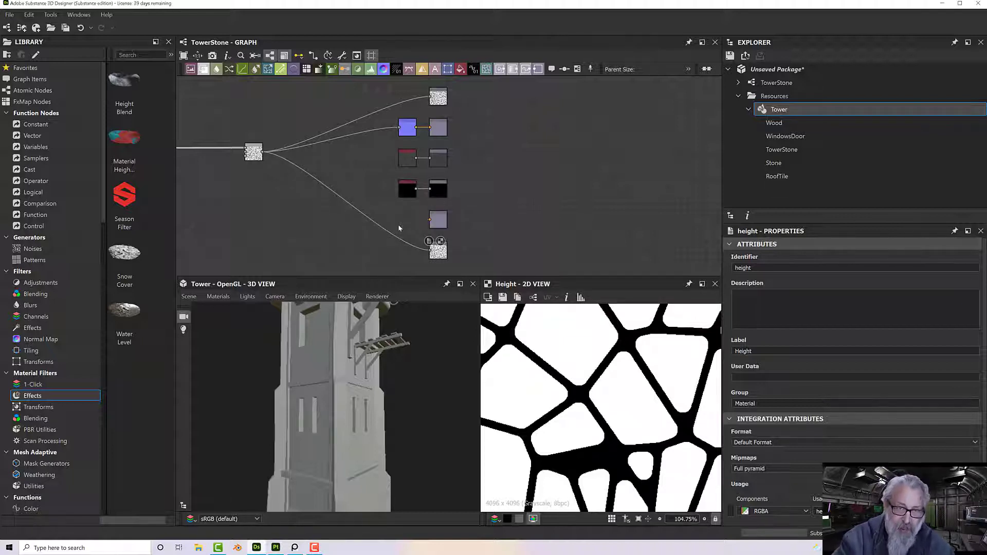
key(space)
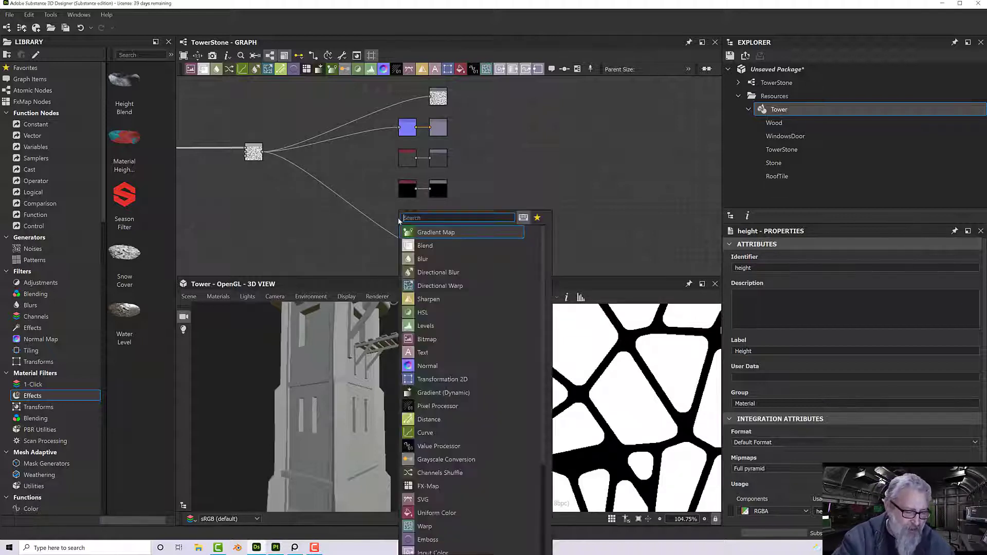
text(amb)
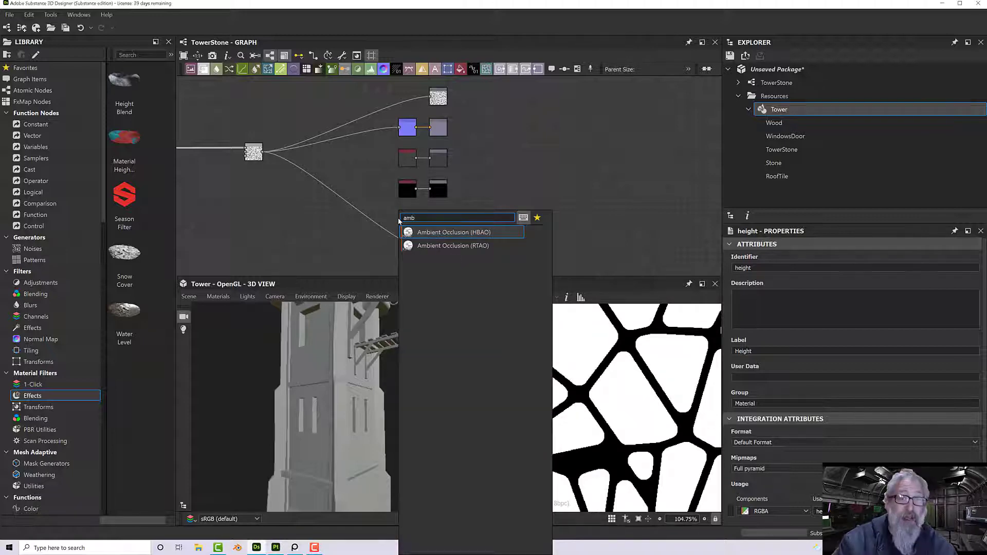
click(439, 234)
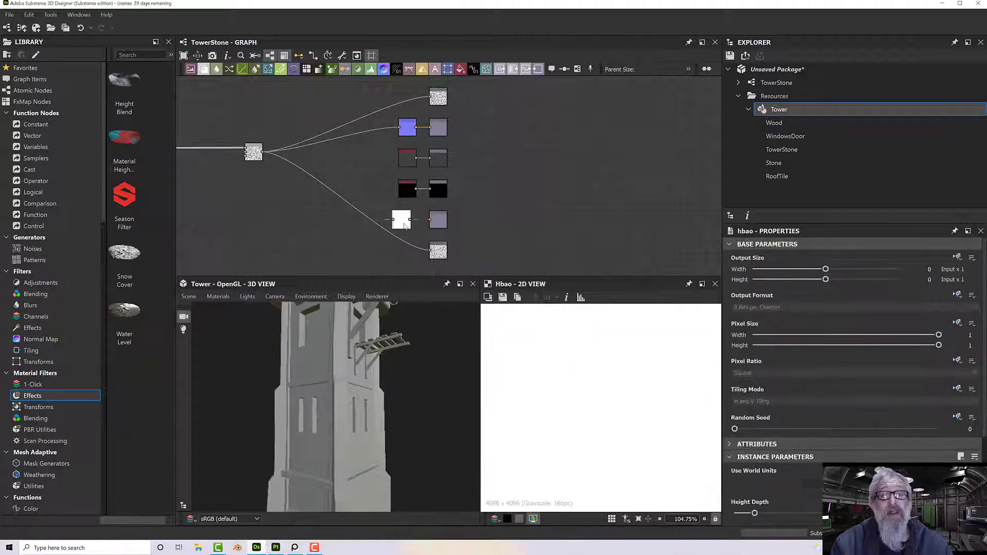
- Connect the HBAO node to the Ambient Occlusion output and feed the Blend node's output into its input
drag(411, 220, 430, 220)
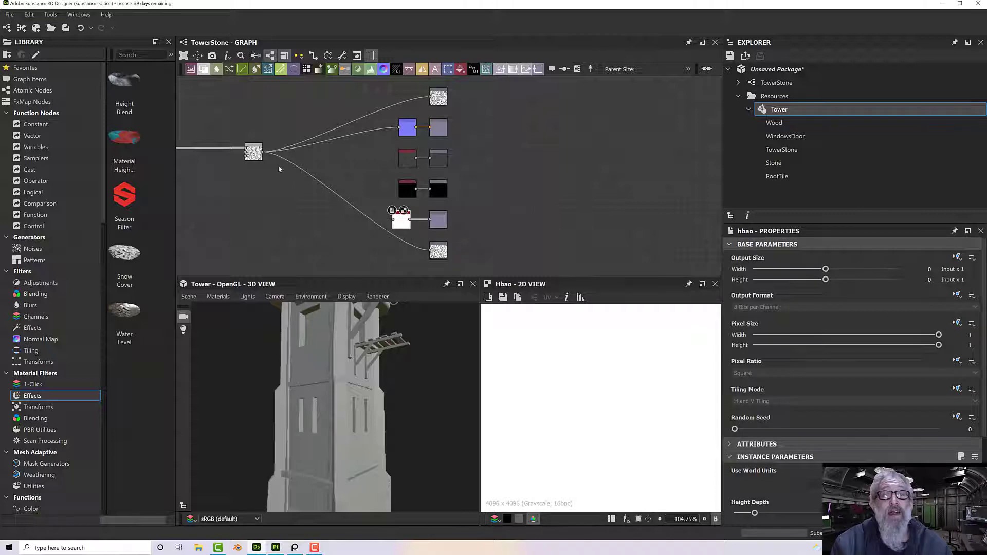
drag(263, 154, 393, 220)
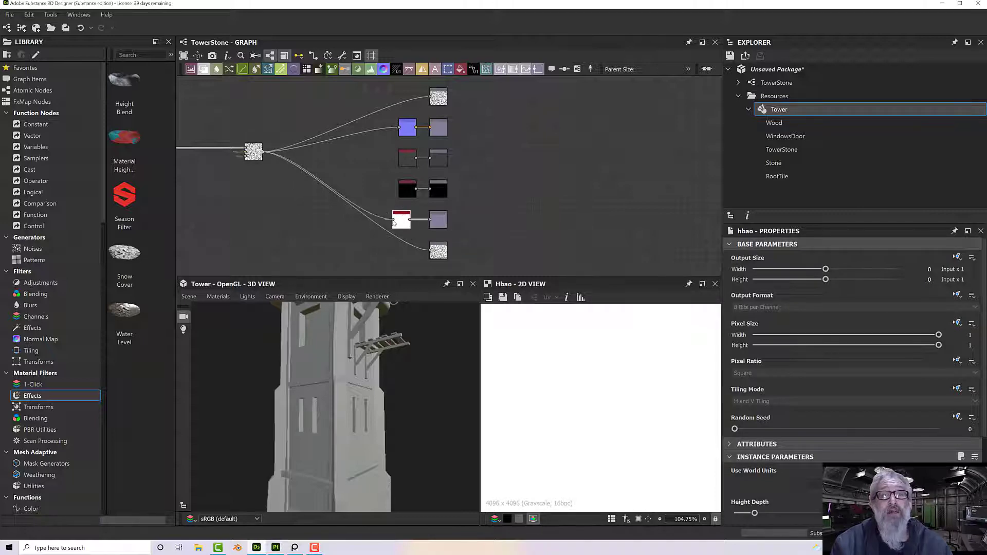
scroll(630, 412, down, 6)
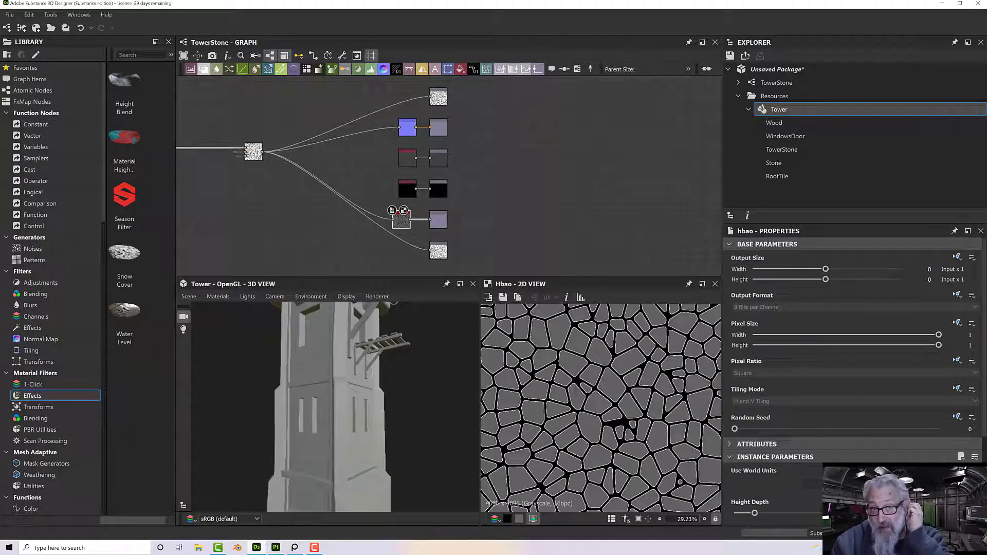
- Set the HBAO node's Height Depth to 0.07, keeping its Radius at 1
scroll(260, 152, up, 3)
middle_drag(403, 217, 309, 143)
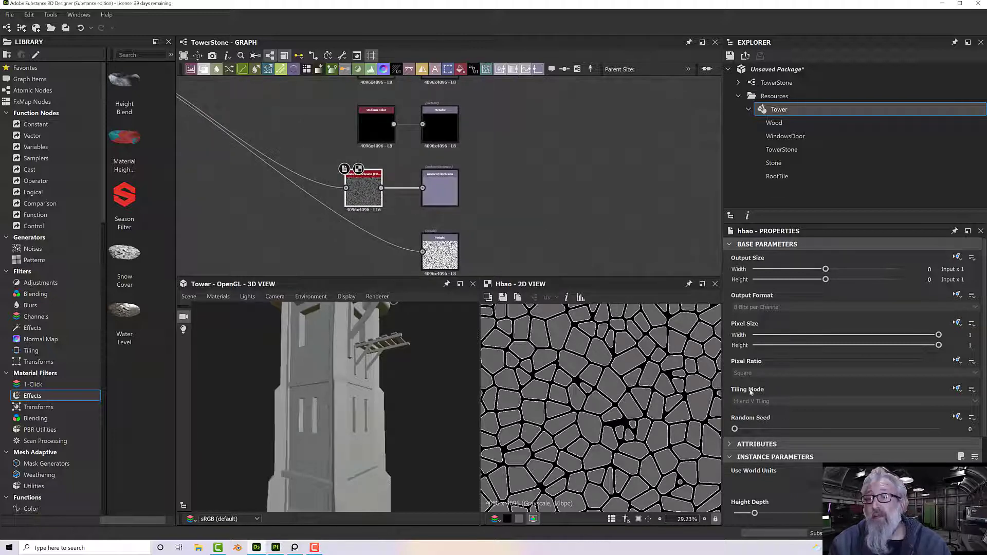
scroll(803, 399, down, 3)
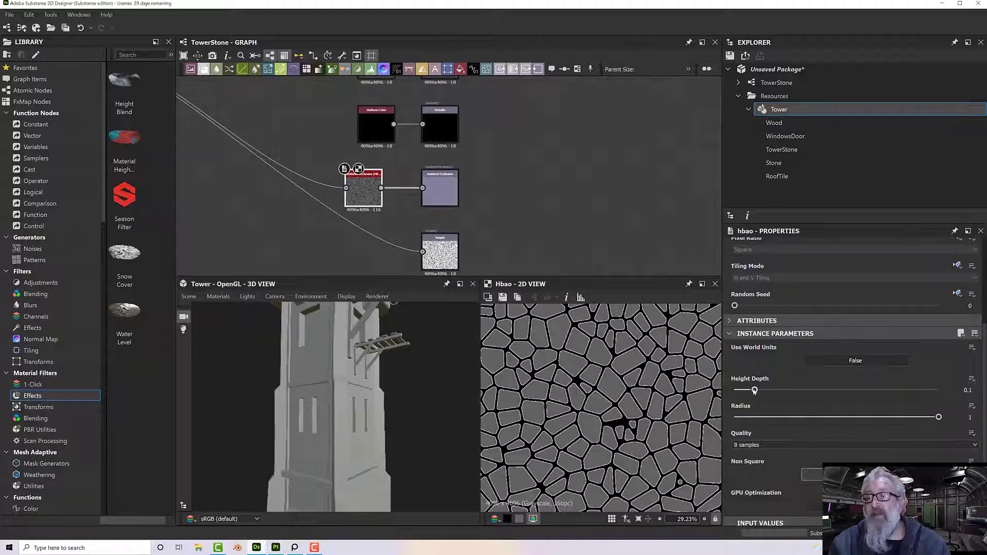
drag(754, 390, 748, 394)
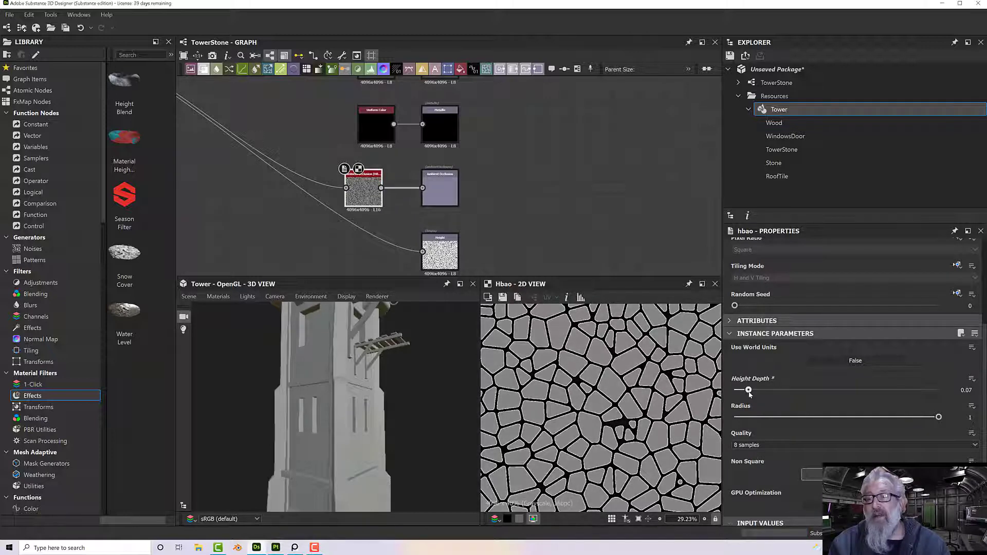
mouse_move(938, 418)
mouse_down()
mouse_move(738, 419)
mouse_move(939, 422)
mouse_up()
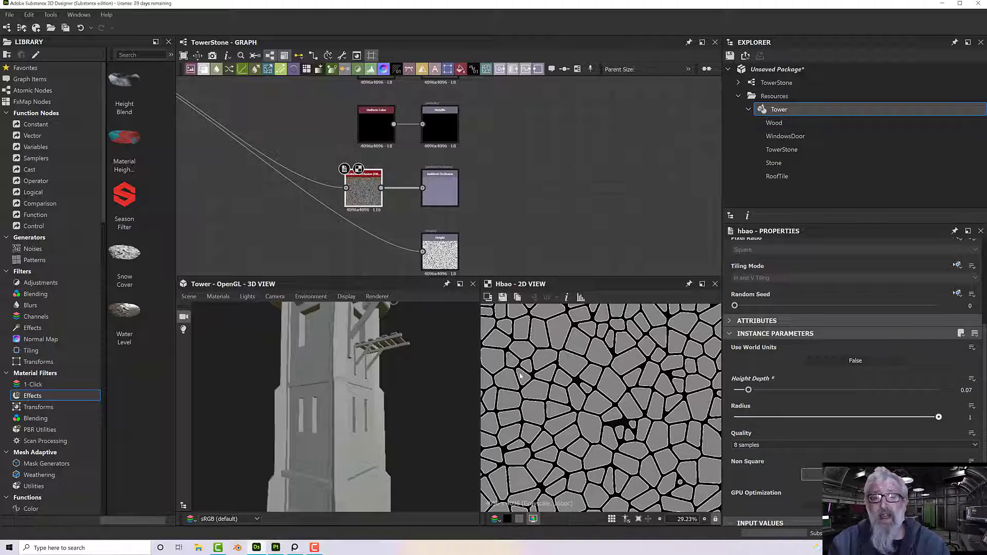
scroll(523, 372, down, 1)
middle_drag(472, 216, 487, 231)
scroll(487, 231, down, 5)
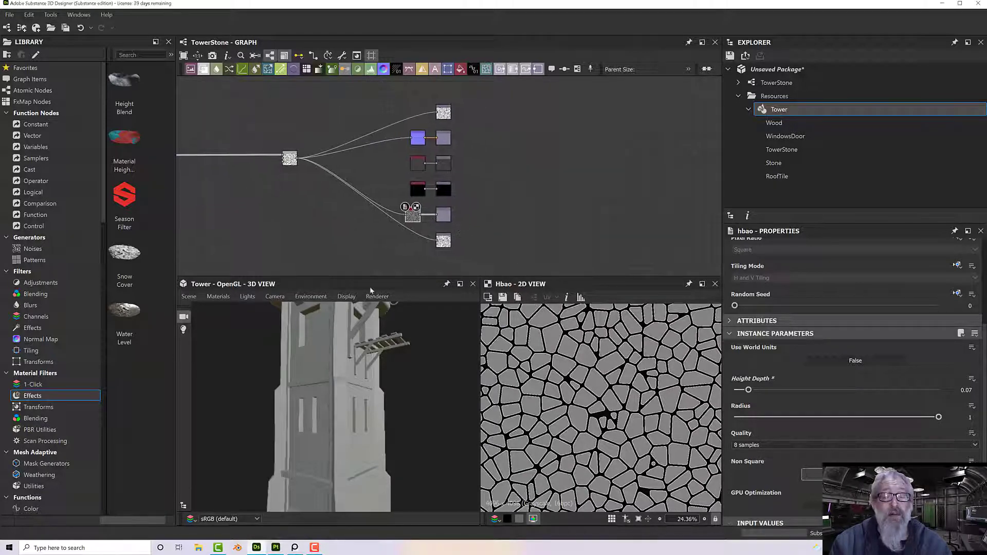
right_click(443, 115)
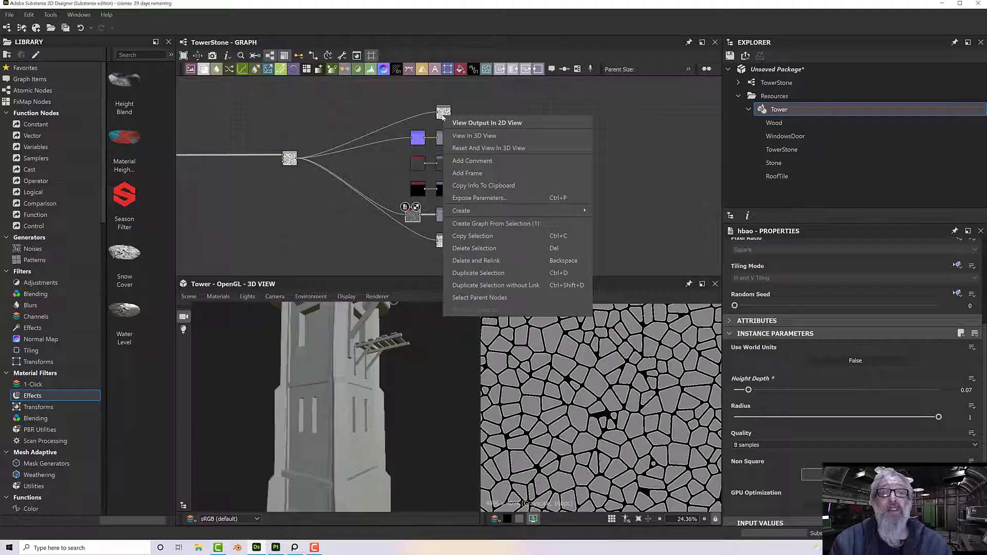
click(505, 105)
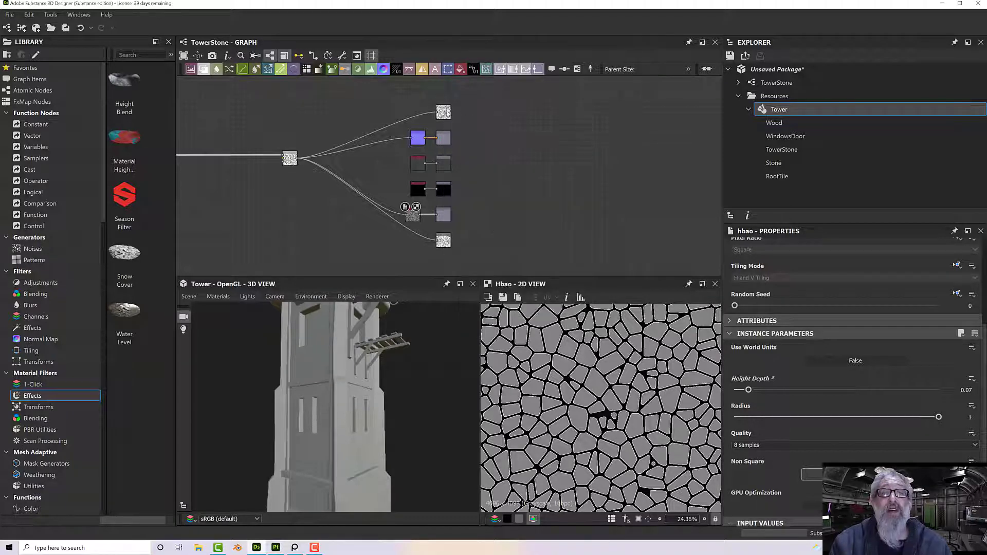
drag(447, 114, 448, 120)
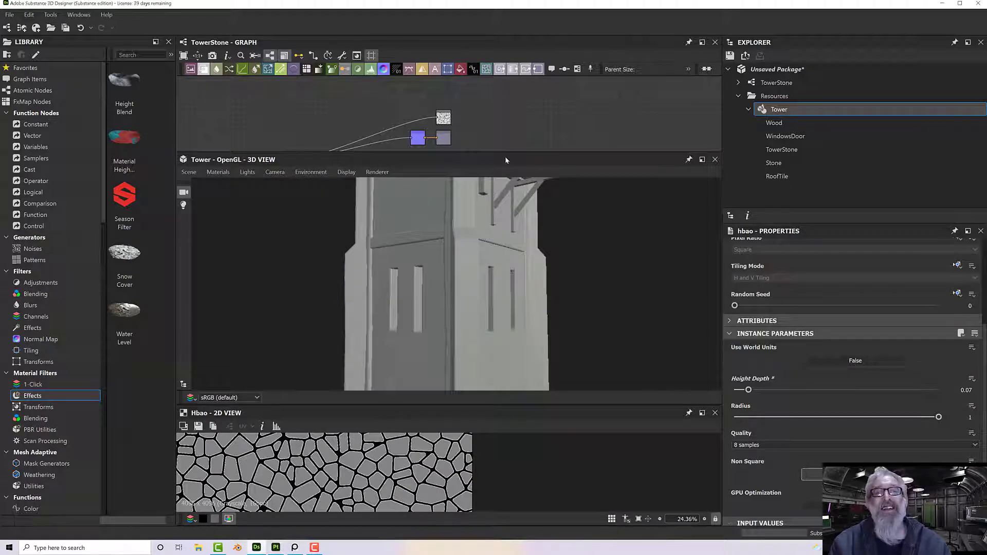
- Dock the 3D view on the other side of the 2D view and widen it for a larger tower preview
drag(508, 155, 90, 337)
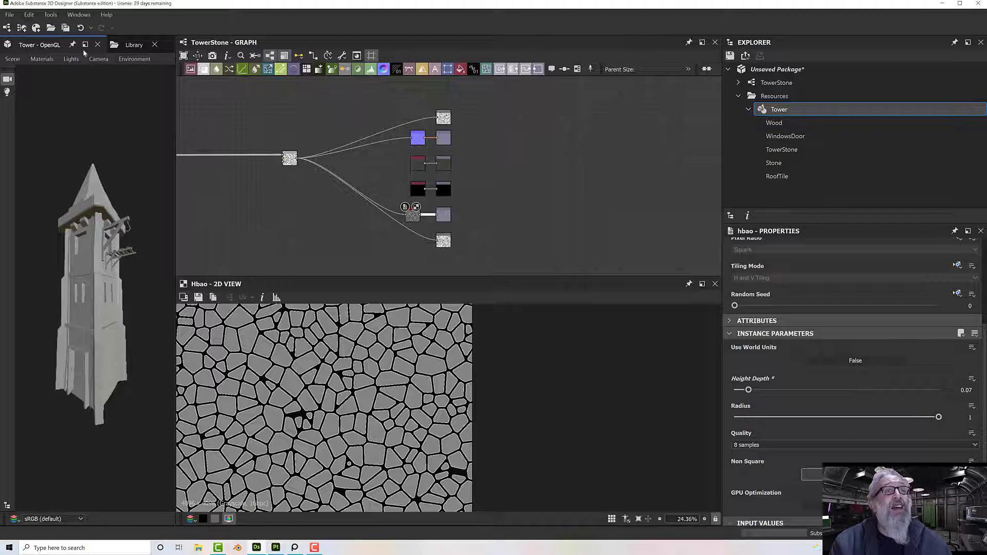
drag(62, 45, 718, 356)
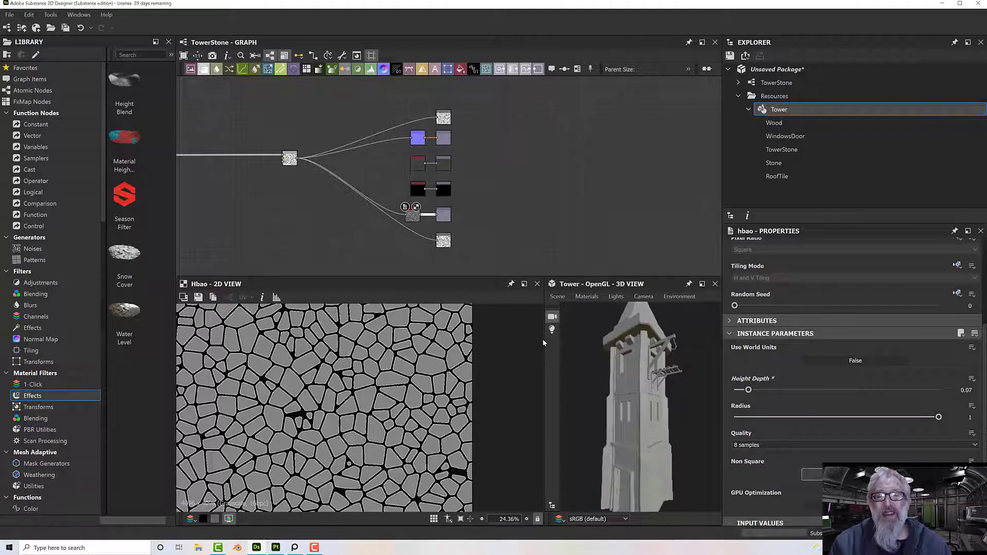
drag(544, 342, 411, 331)
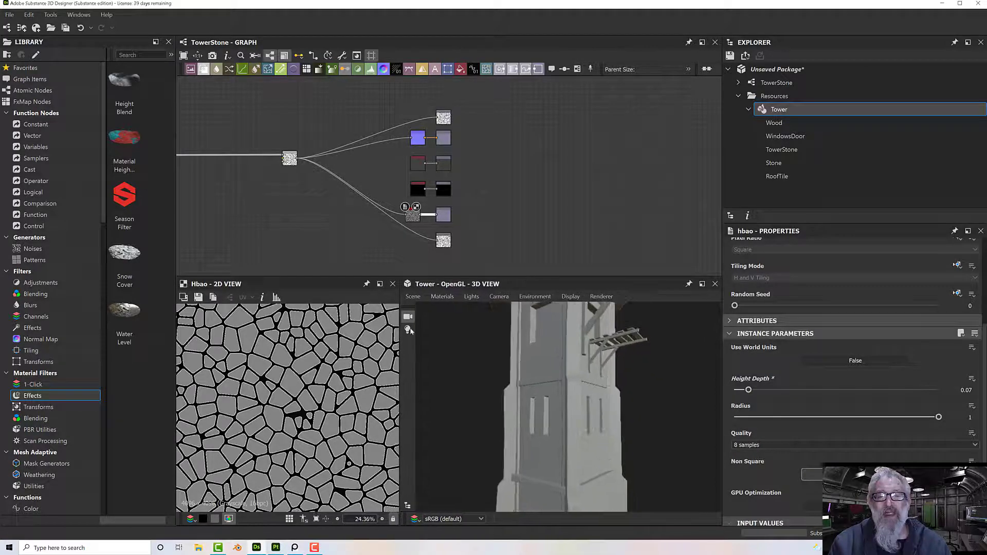
- Assign the Base Color output to the TowerStone material's Base Color channel on the tower and inspect the stone pattern
drag(443, 118, 554, 369)
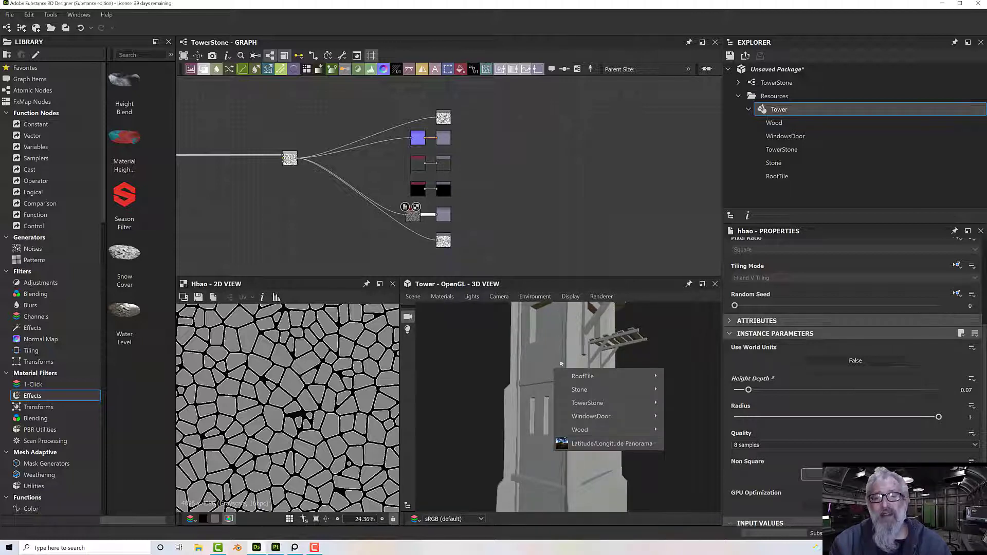
mouse_move(594, 405)
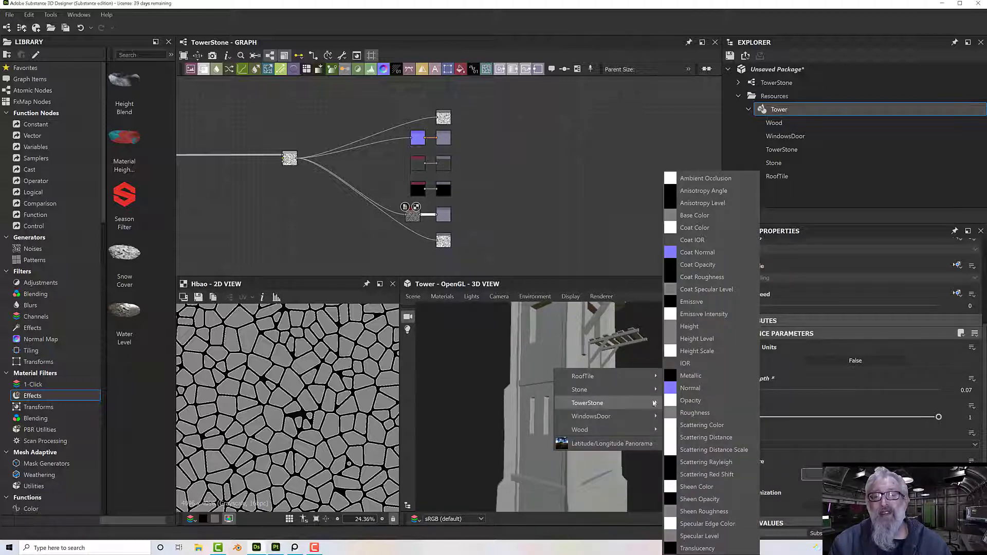
click(699, 223)
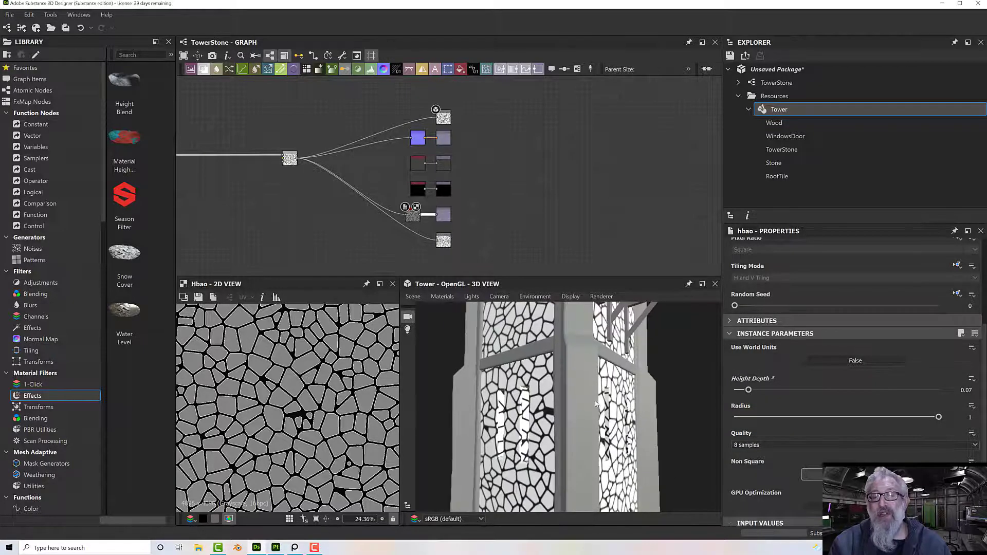
drag(597, 404, 577, 417)
scroll(483, 211, down, 5)
middle_drag(503, 218, 495, 210)
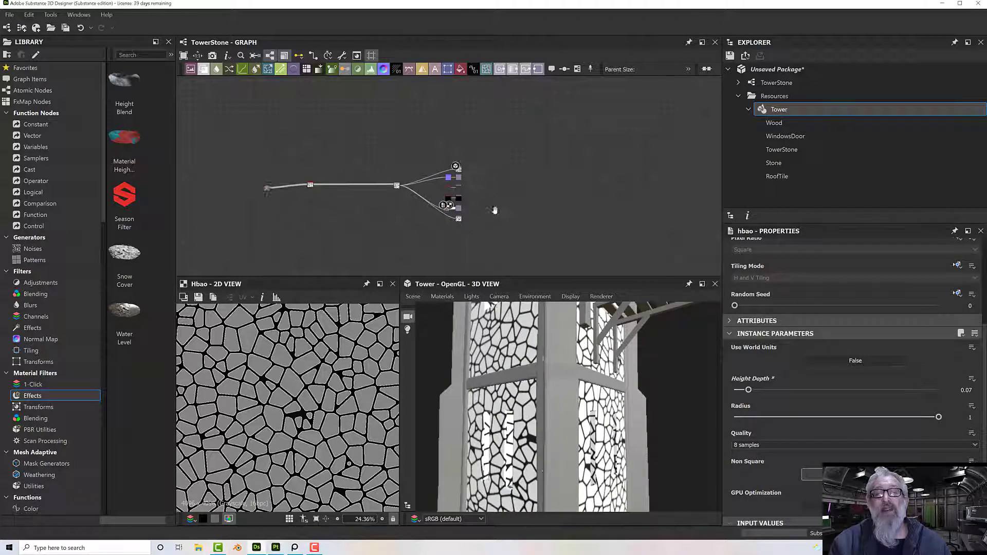
scroll(495, 210, down, 2)
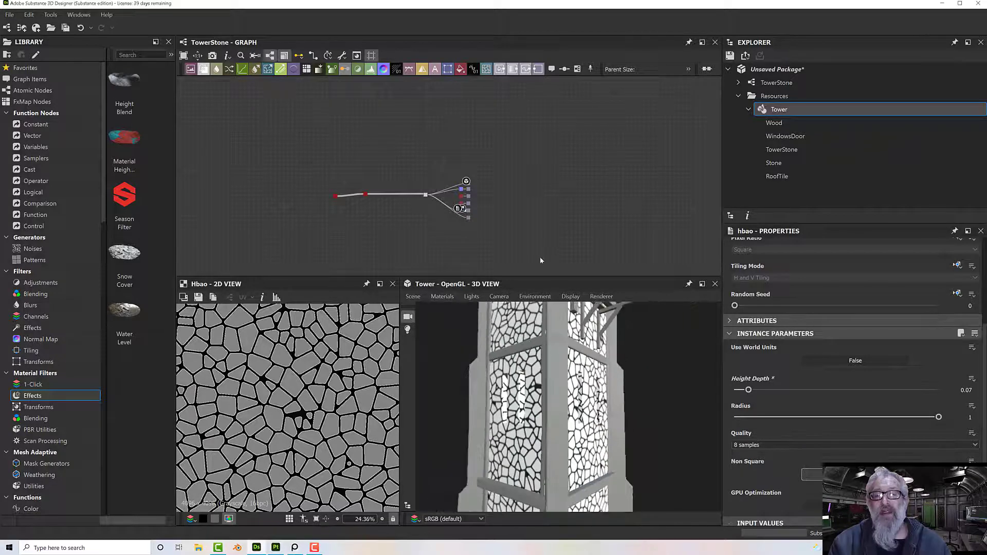
- Assign the Normal output to the TowerStone material's Normal channel on the tower mesh
scroll(485, 194, up, 3)
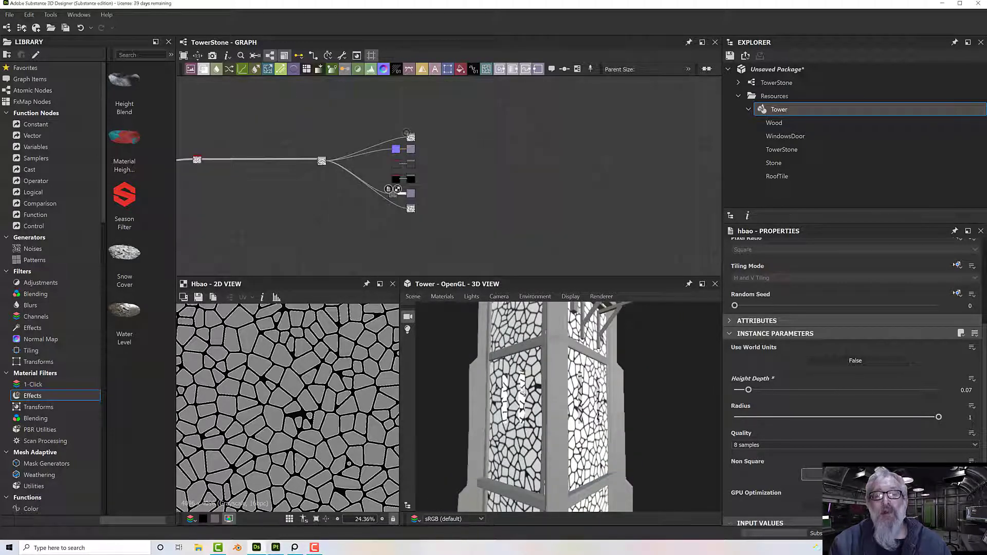
right_click(529, 371)
mouse_move(566, 404)
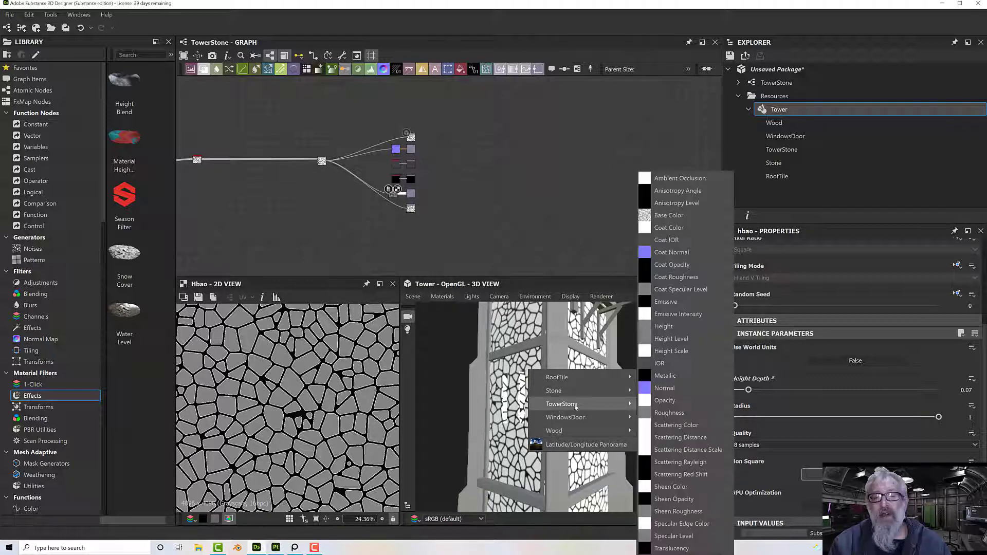
click(665, 388)
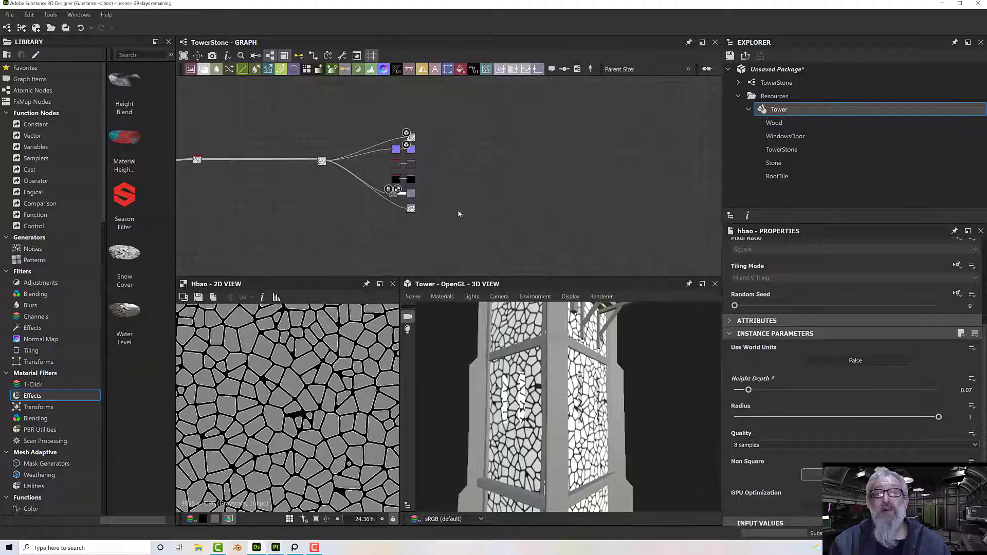
- Assign the Ambient Occlusion output to the TowerStone material's Ambient Occlusion channel on the tower mesh
right_click(529, 366)
mouse_move(562, 398)
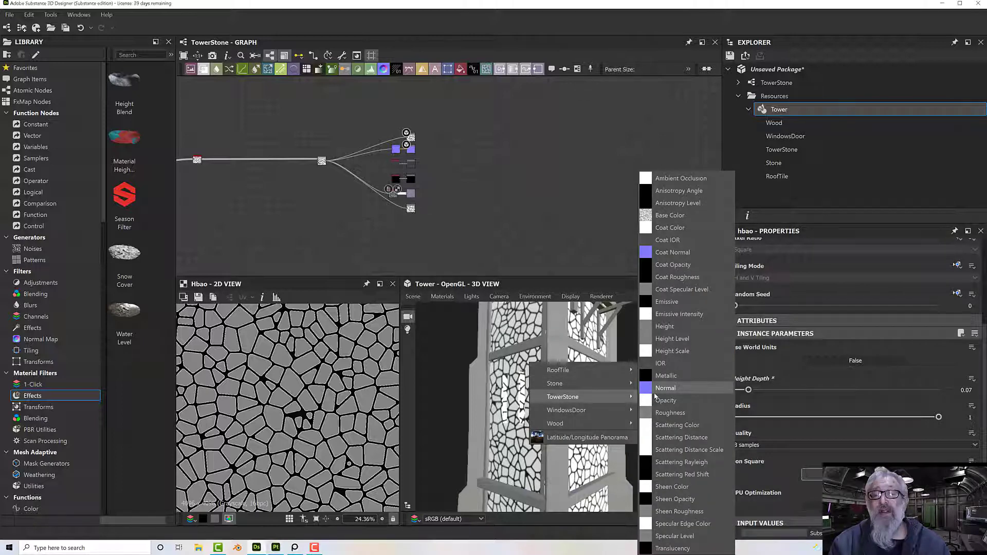
click(678, 180)
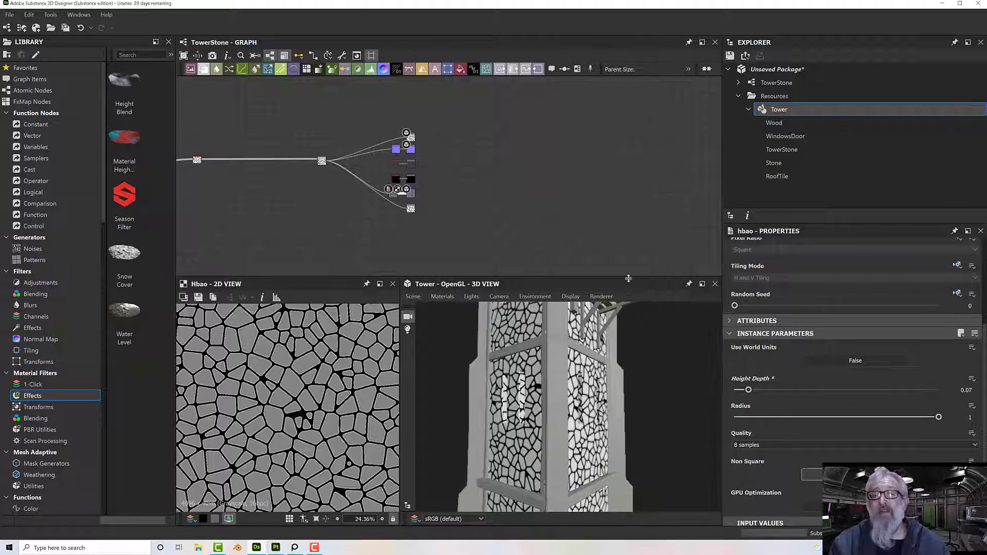
- Assign the Height output to the TowerStone material's Height channel and inspect the displacement on the tower
drag(410, 210, 532, 372)
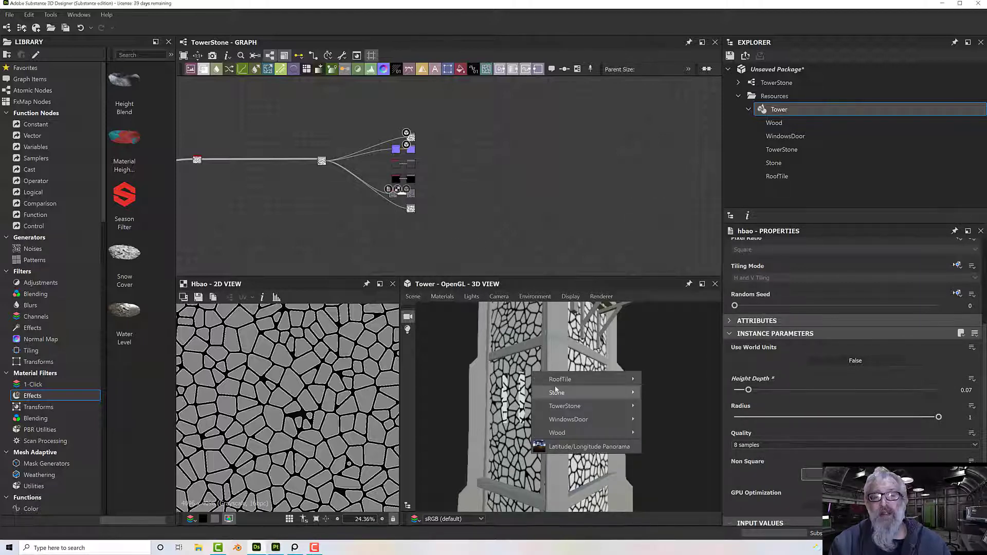
mouse_move(569, 407)
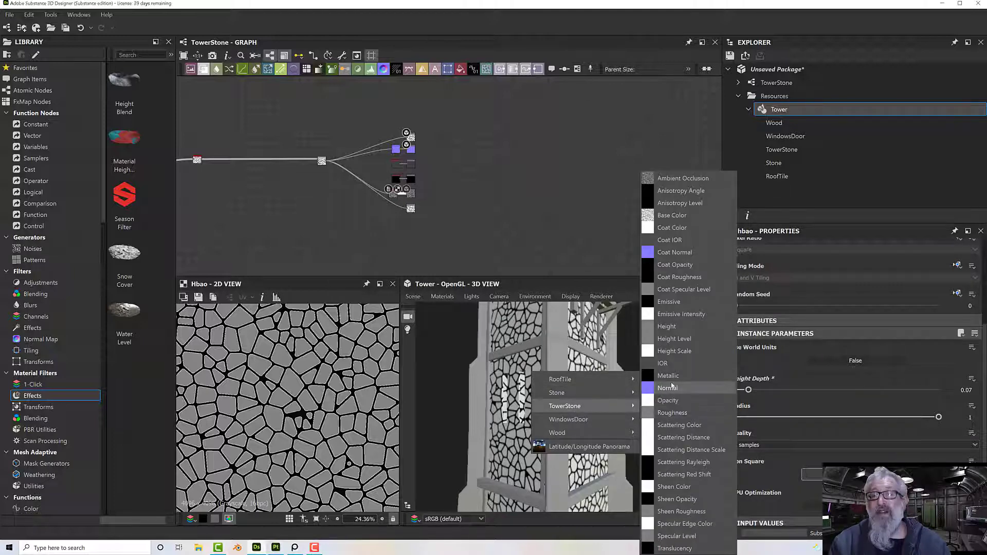
click(667, 326)
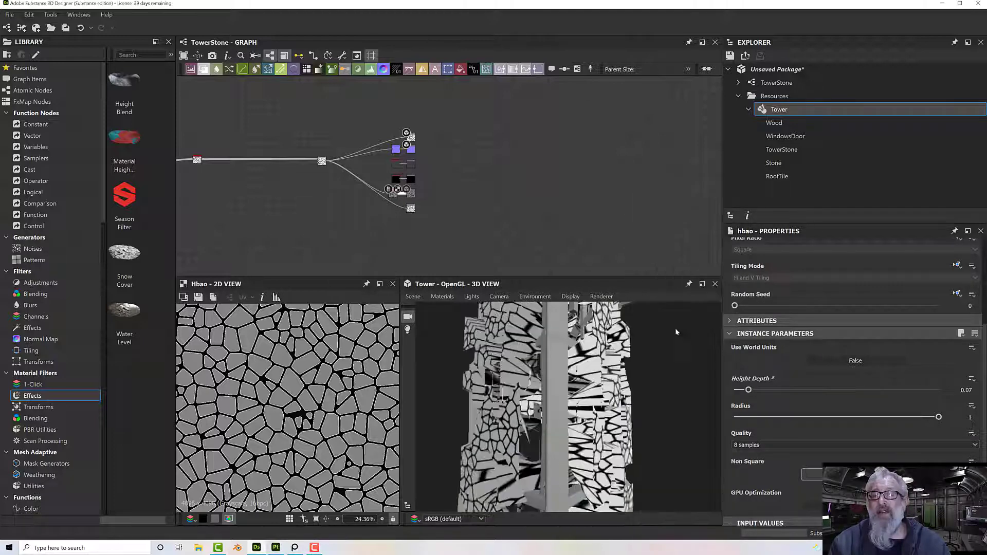
drag(589, 394, 628, 392)
scroll(649, 398, down, 6)
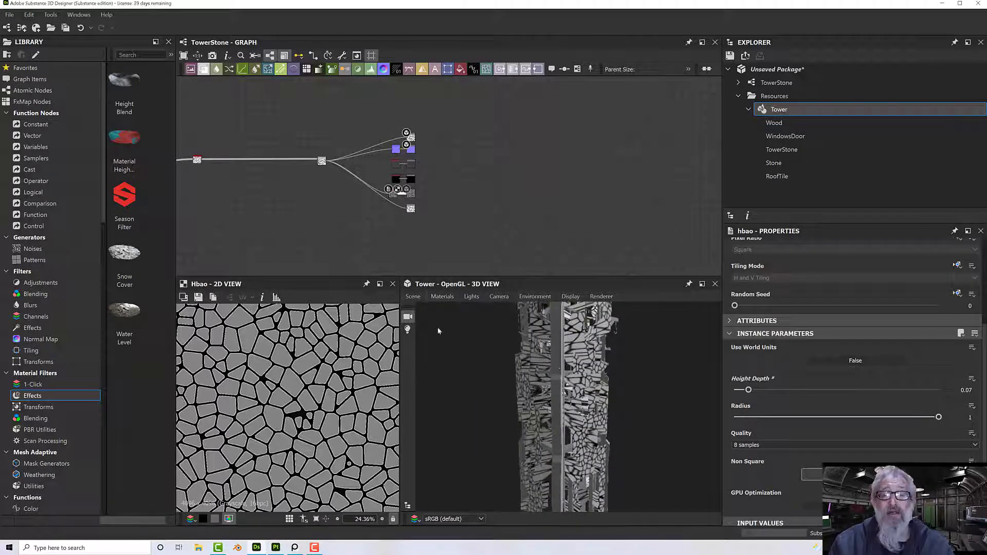
- Open the TowerStone material's properties for editing and set its Height Scale to 0.01
click(442, 296)
mouse_move(460, 334)
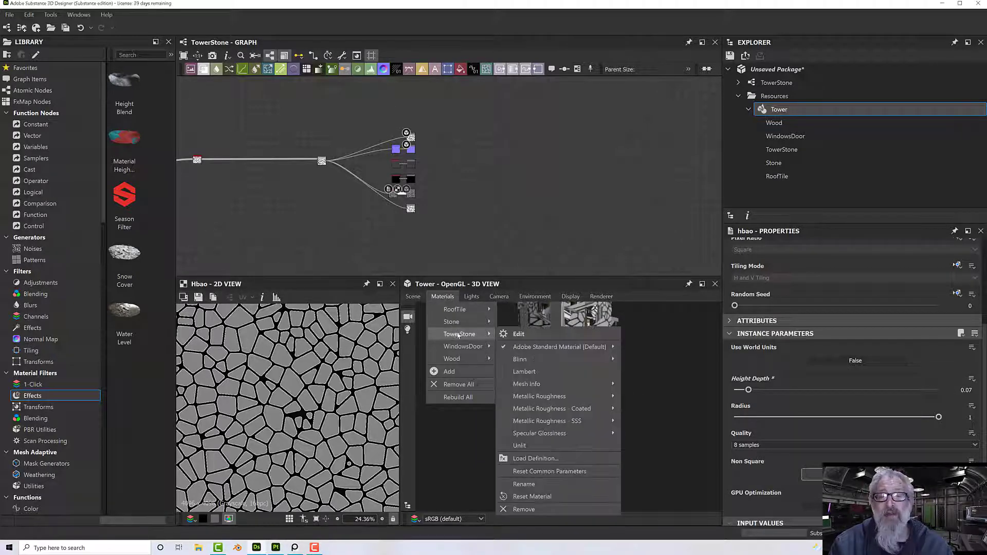
click(519, 334)
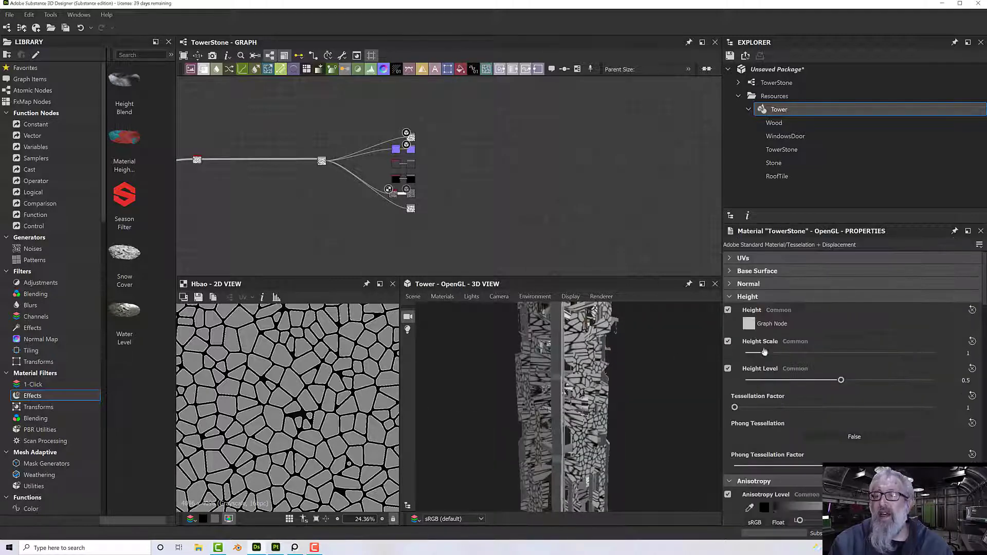
drag(766, 354, 754, 354)
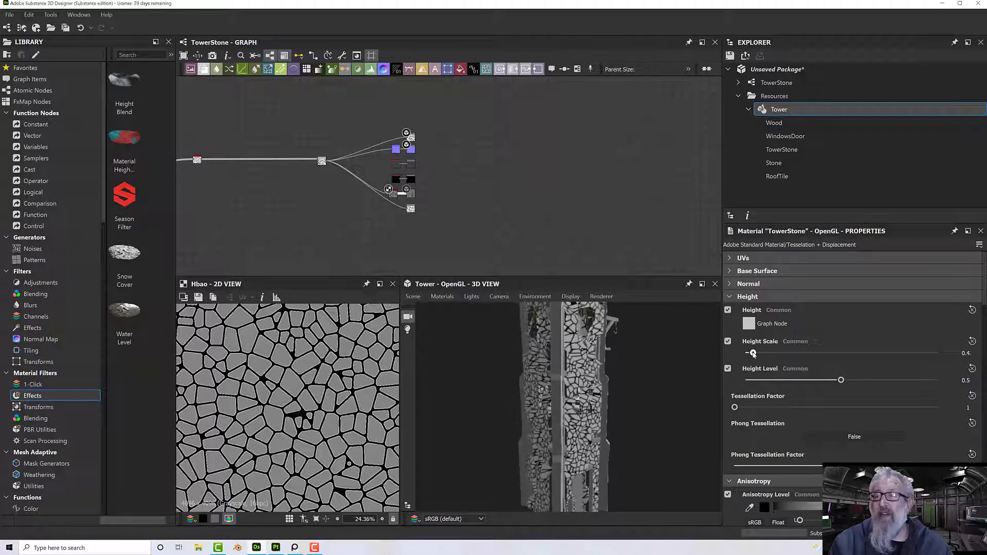
click(964, 353)
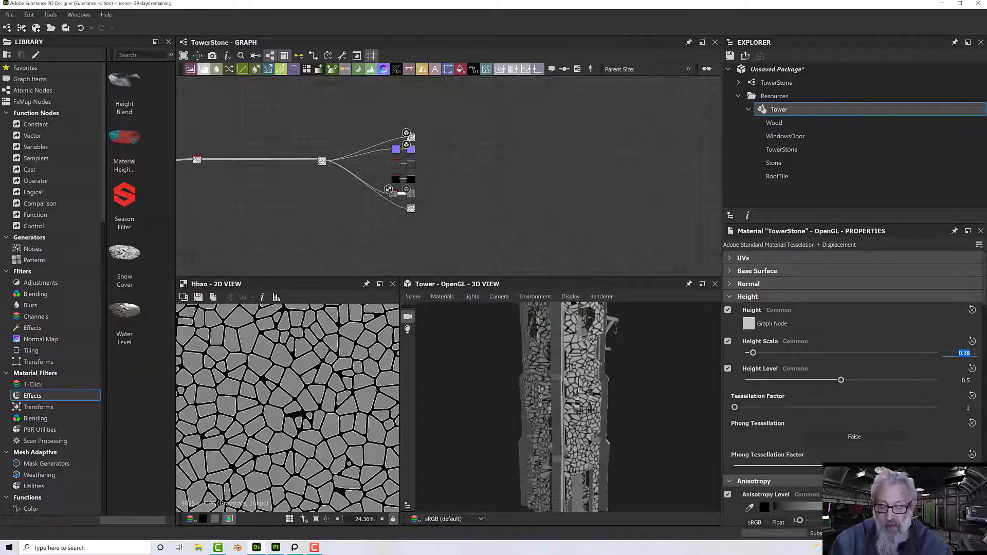
text(01)
key(Return)
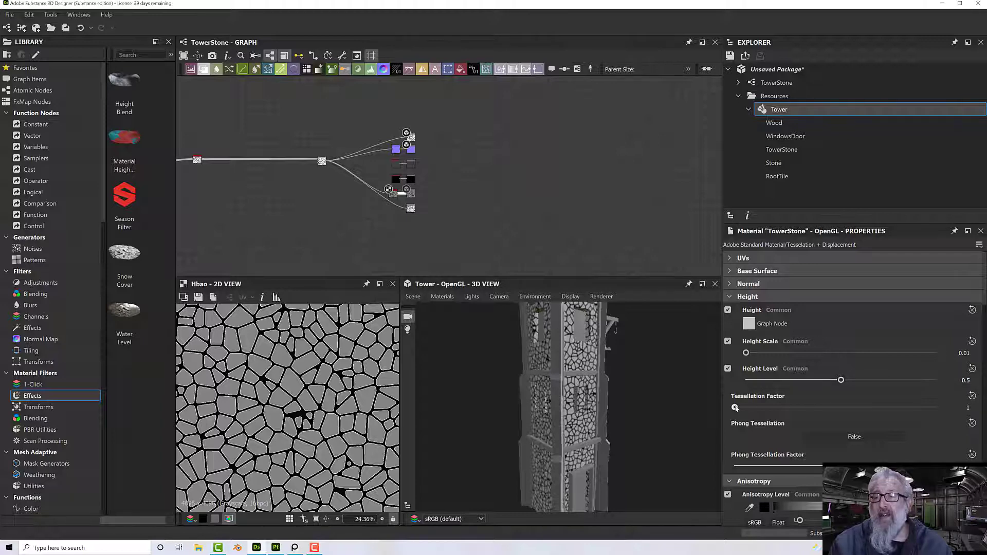
- Set the TowerStone material's Tessellation Factor to 8 and inspect the tower's stones up close
drag(736, 407, 830, 408)
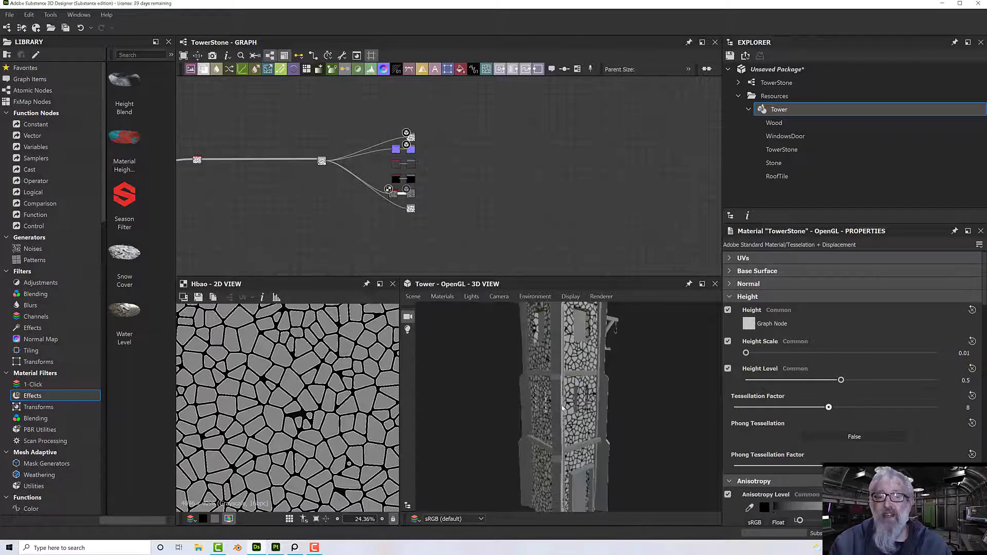
scroll(563, 408, up, 10)
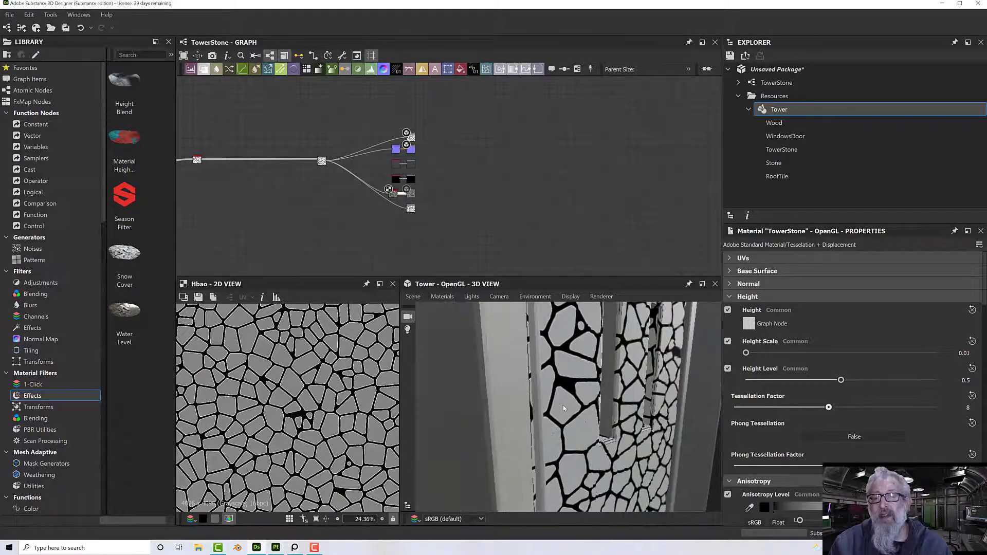
scroll(564, 409, up, 3)
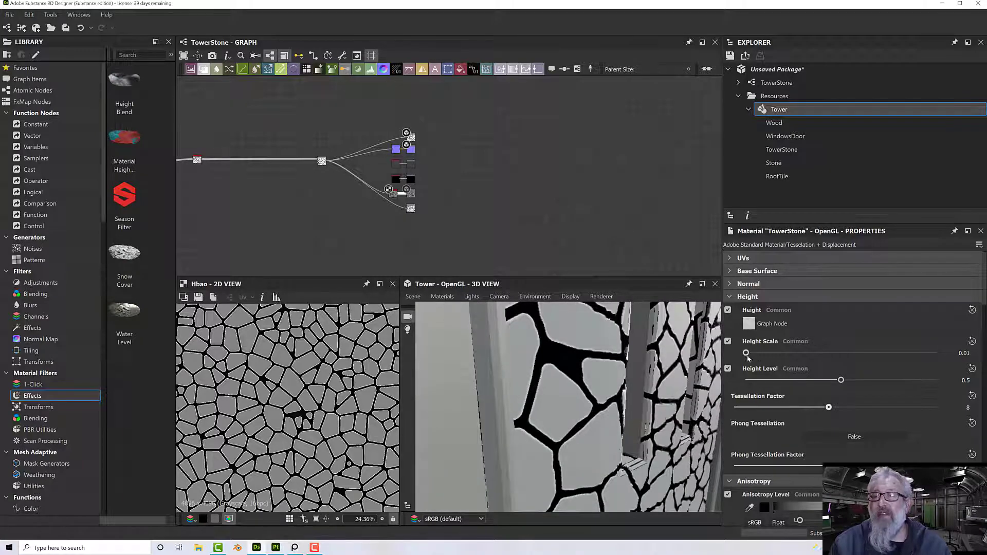
- Set the TowerStone material's Tessellation Factor to 16 and Height Scale to 0.05, and inspect the displacement around the tower
drag(747, 355, 749, 355)
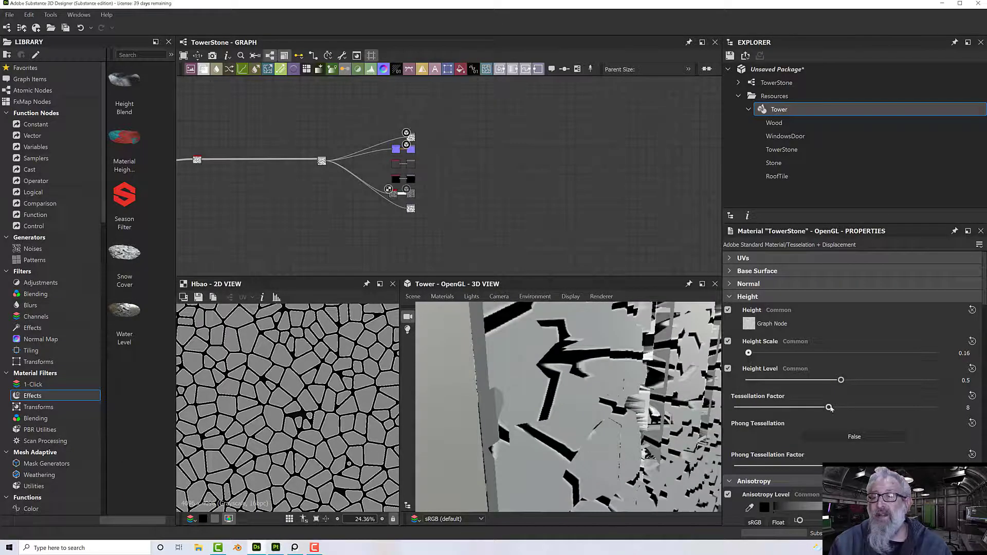
drag(829, 408, 955, 416)
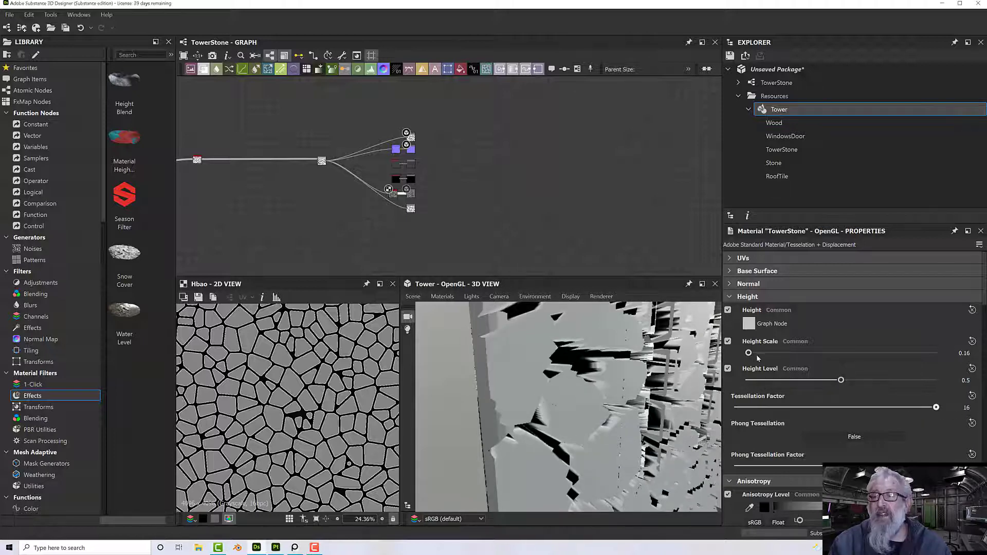
double_click(964, 354)
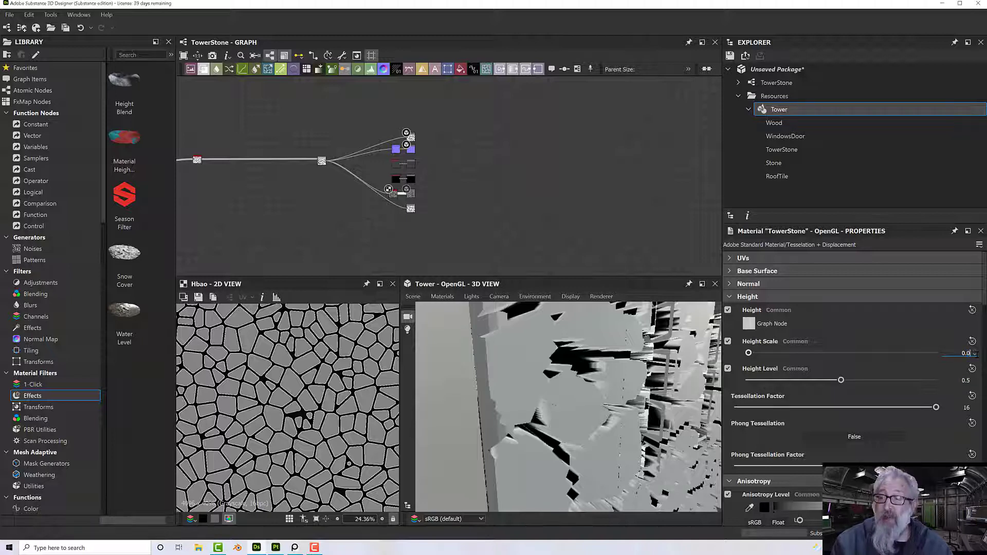
key(BackSpace)
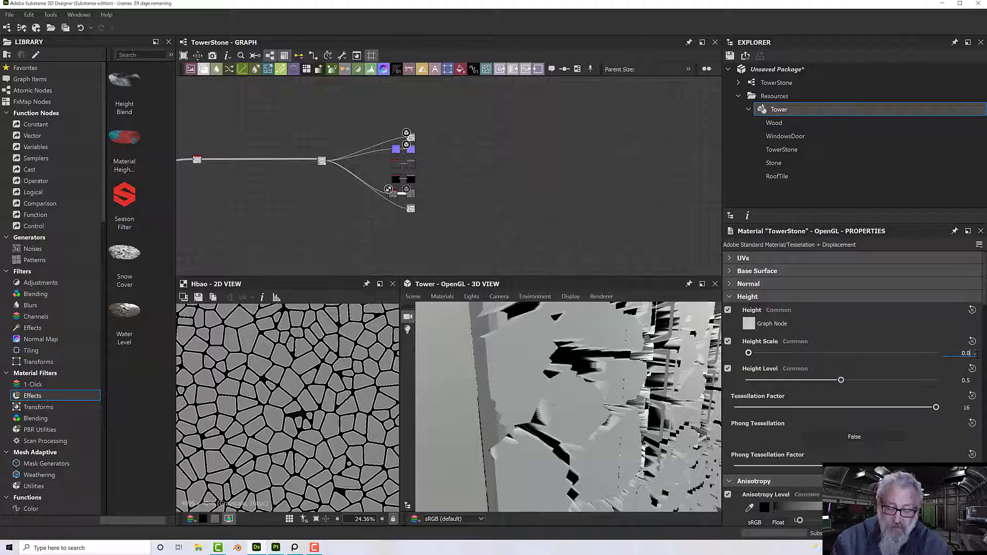
key(Return)
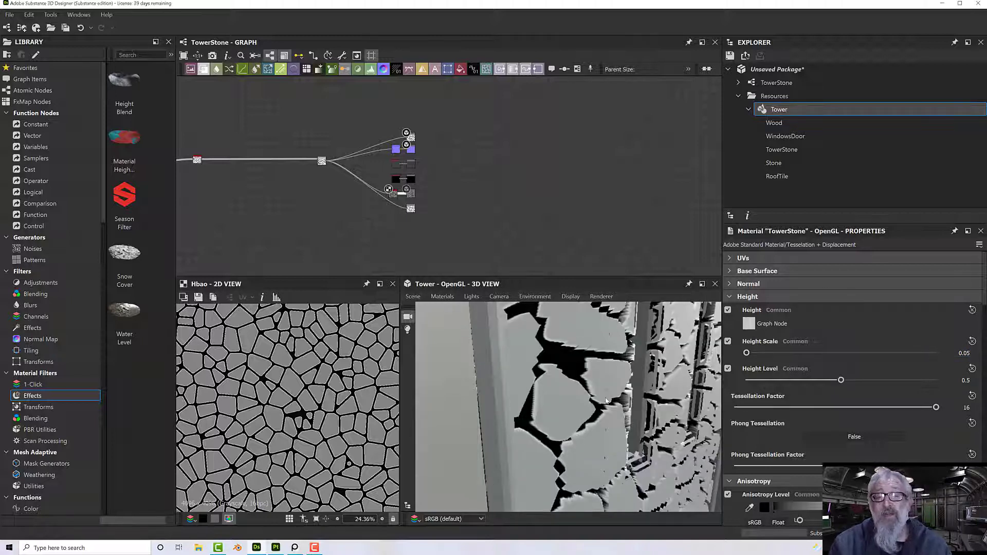
scroll(606, 401, down, 10)
drag(605, 401, 634, 412)
scroll(562, 388, up, 10)
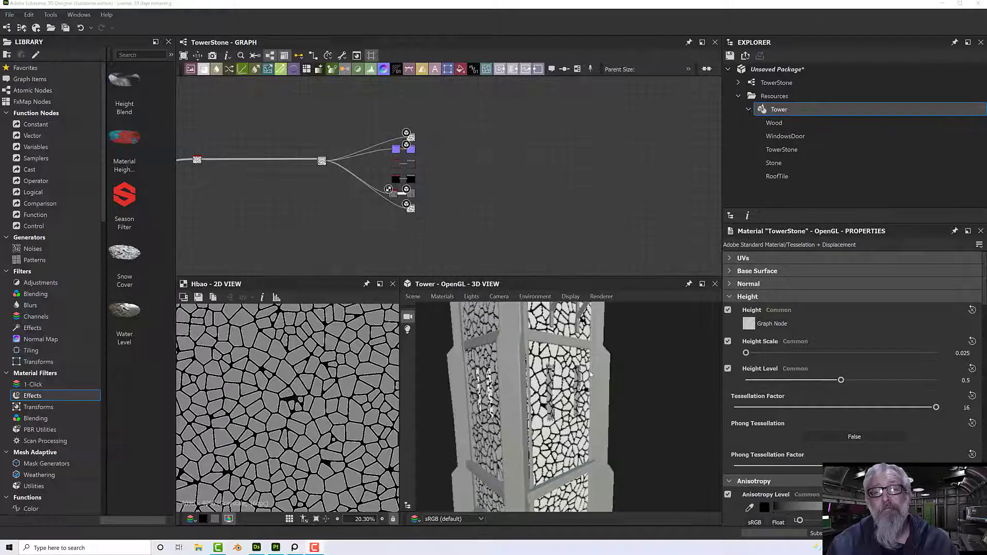
scroll(586, 371, up, 3)
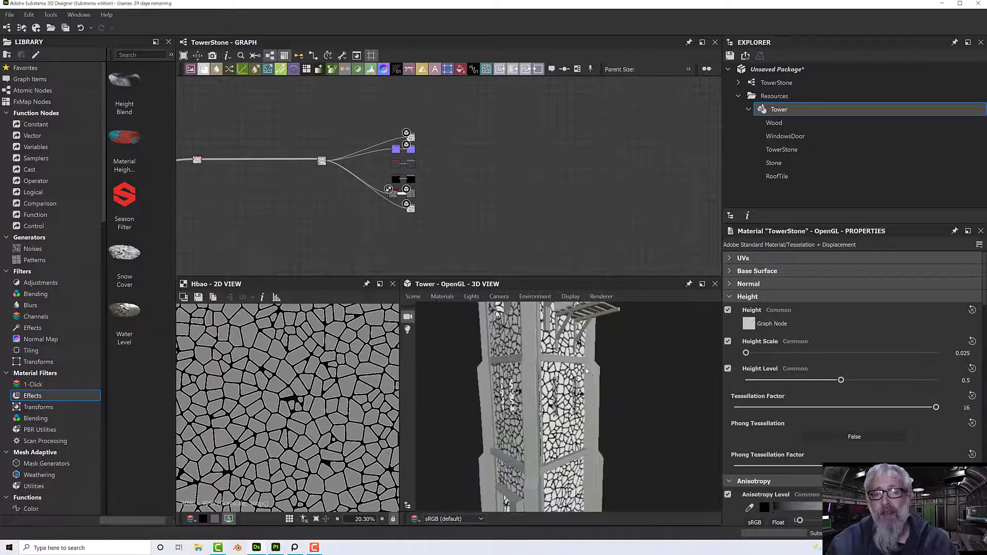
drag(586, 371, 476, 367)
- Select the Cells 4 node and move the Edge Detect node closer to it in the graph
middle_drag(353, 204, 556, 218)
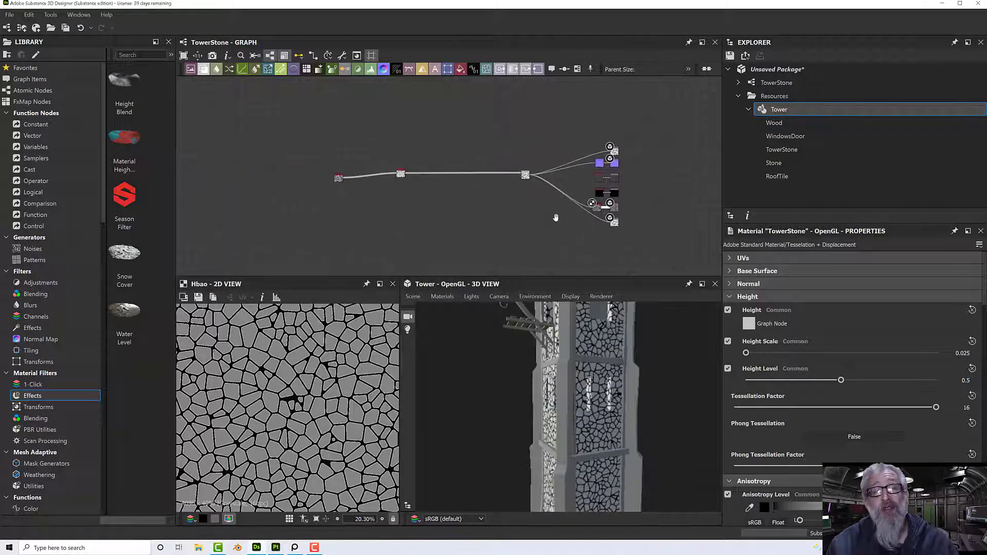
click(338, 176)
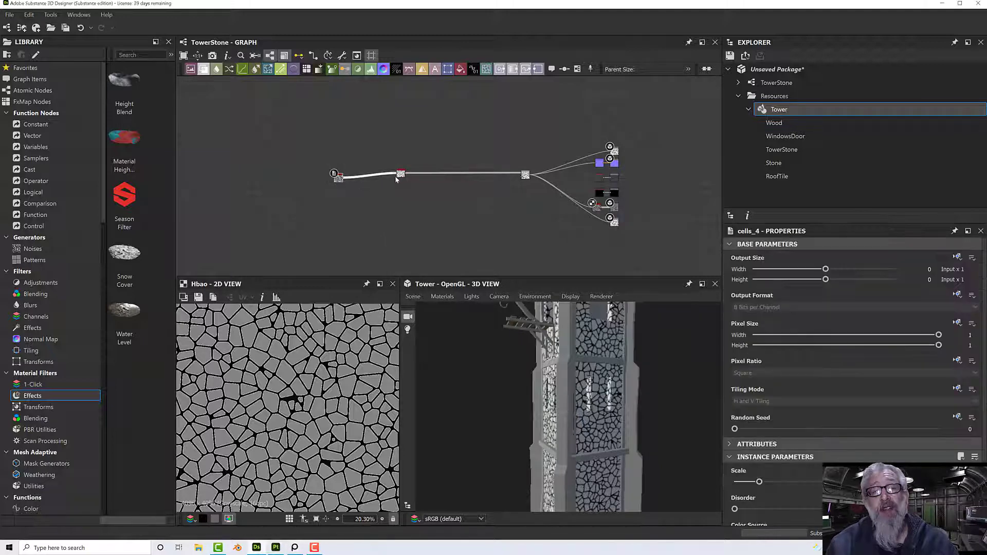
drag(400, 175, 360, 176)
scroll(332, 177, up, 6)
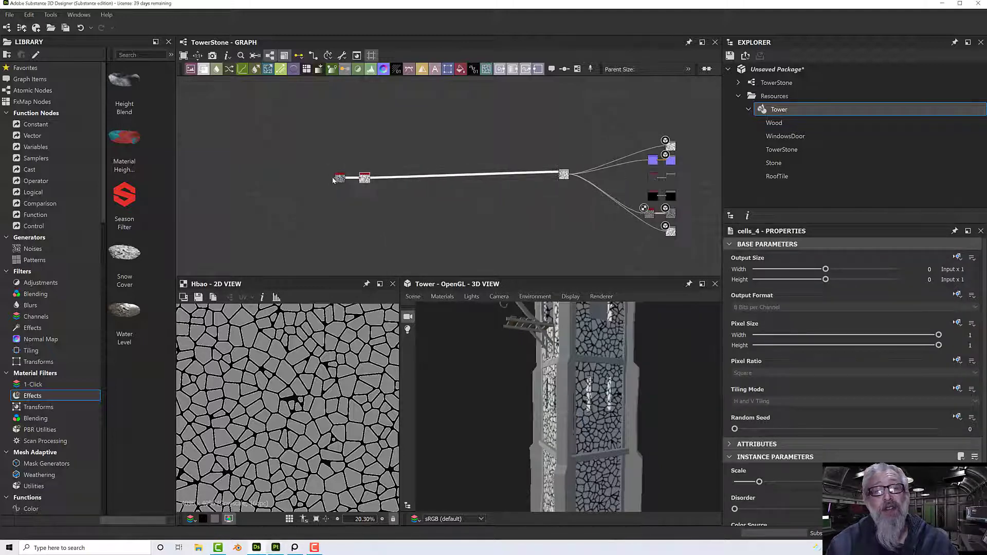
scroll(333, 179, up, 4)
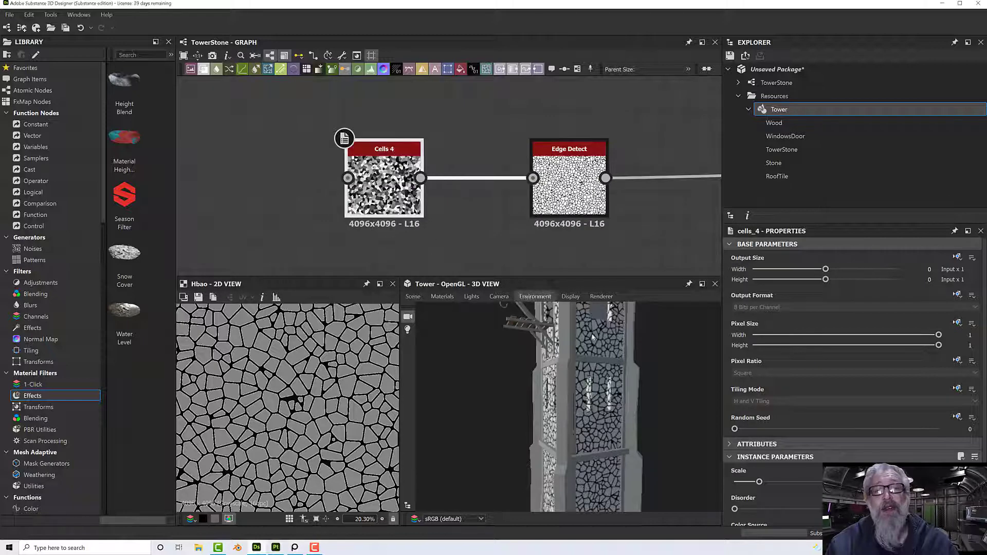
- Try a Scale of 71 on the Cells 4 node, and set it to 22 for larger stones
scroll(782, 444, down, 3)
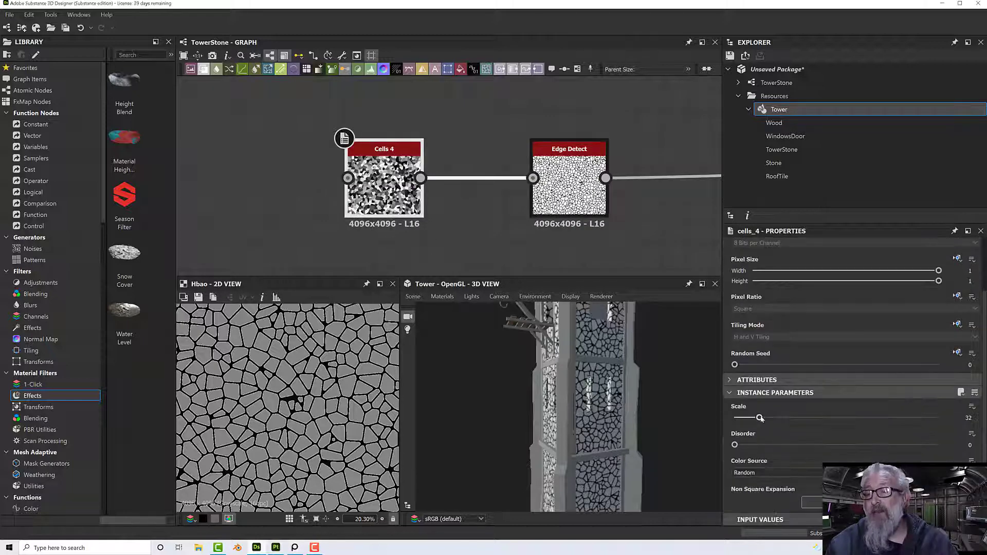
drag(759, 418, 791, 419)
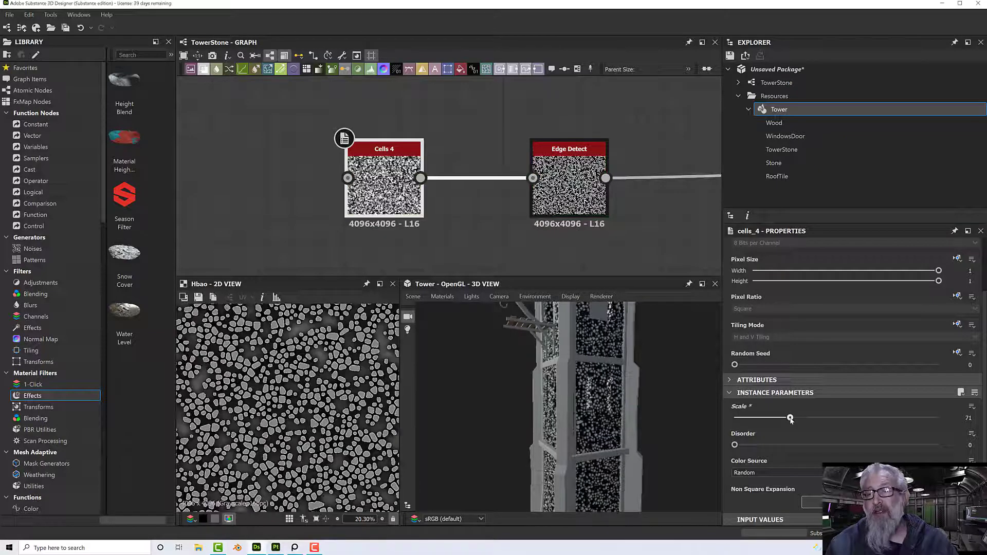
drag(790, 420, 751, 417)
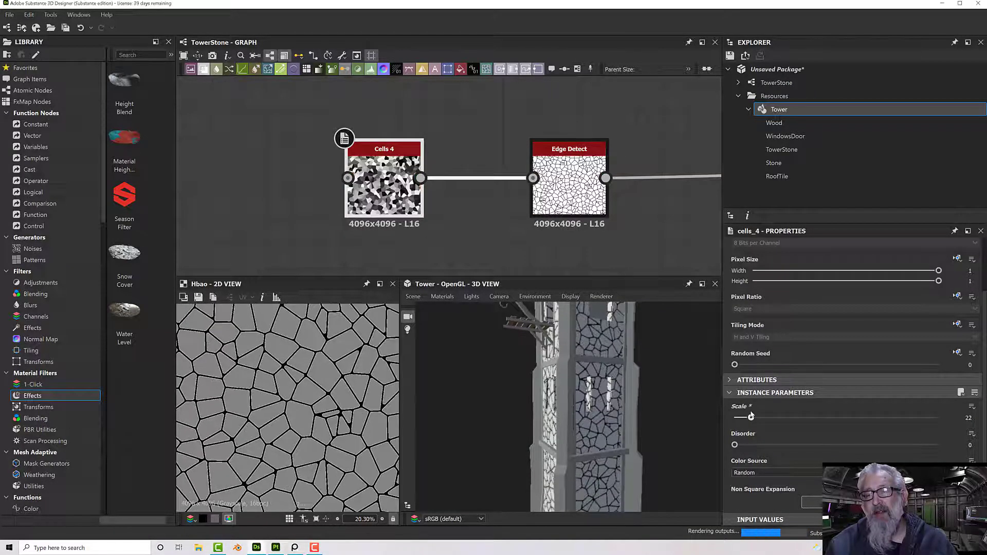
- Examine the size and displacement of the stones on the tower from several angles and distances
scroll(656, 426, up, 3)
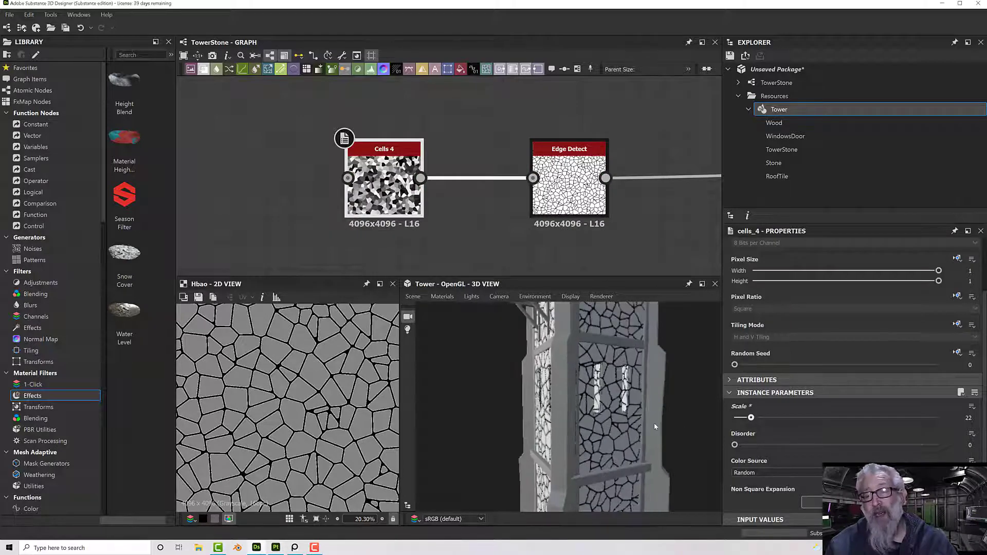
drag(655, 426, 644, 401)
scroll(601, 423, down, 3)
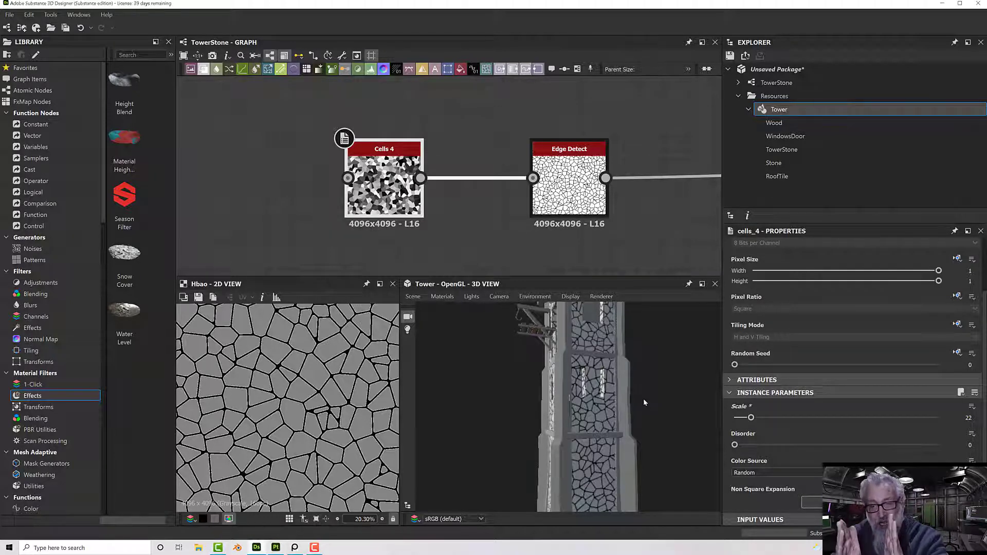
middle_drag(642, 382, 583, 372)
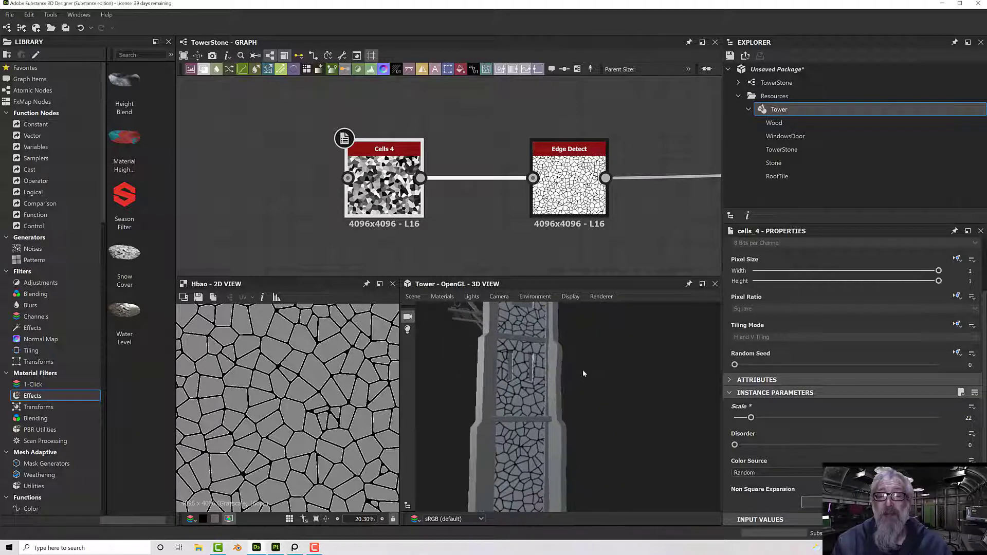
drag(583, 372, 568, 453)
scroll(607, 432, up, 6)
scroll(569, 457, up, 3)
middle_drag(569, 461, 585, 438)
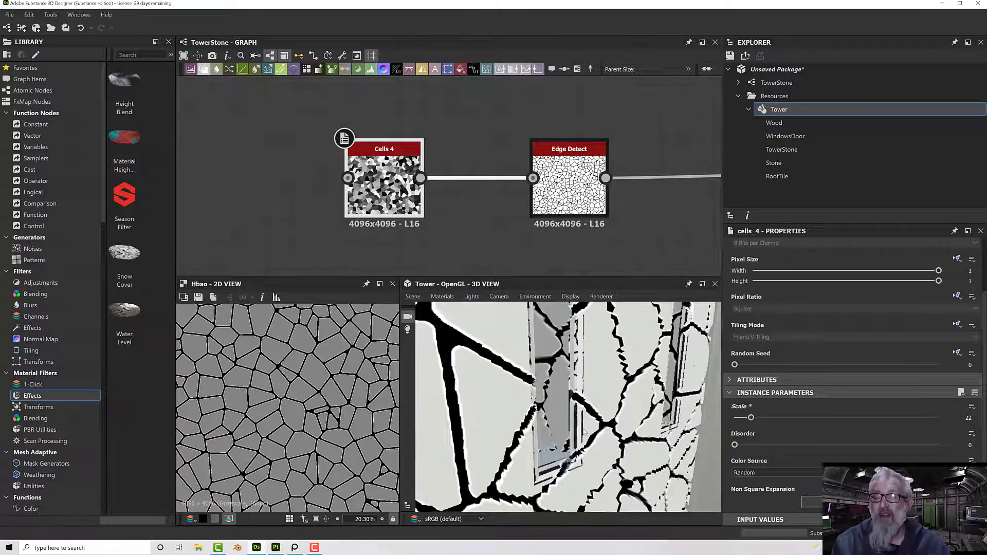
scroll(583, 432, down, 6)
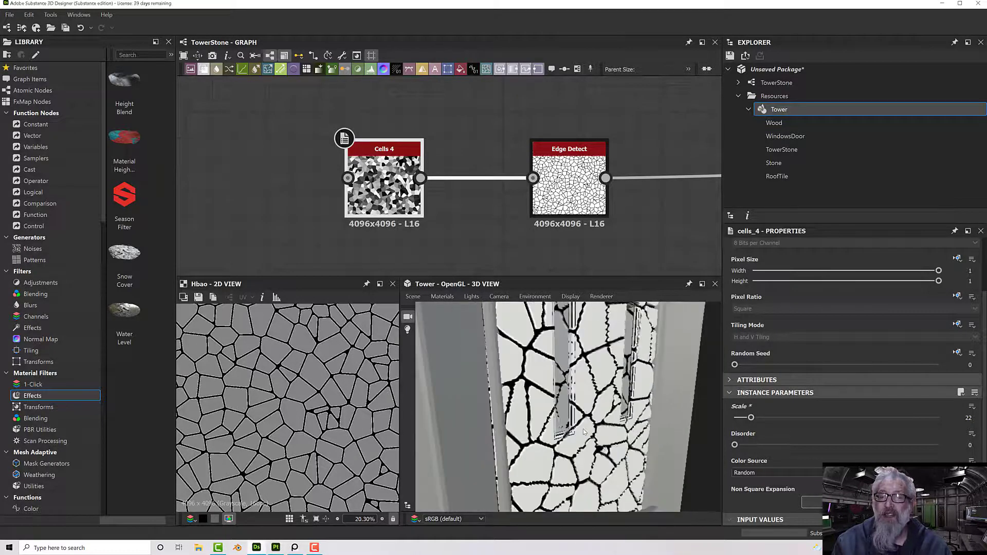
drag(579, 427, 602, 428)
scroll(584, 428, down, 3)
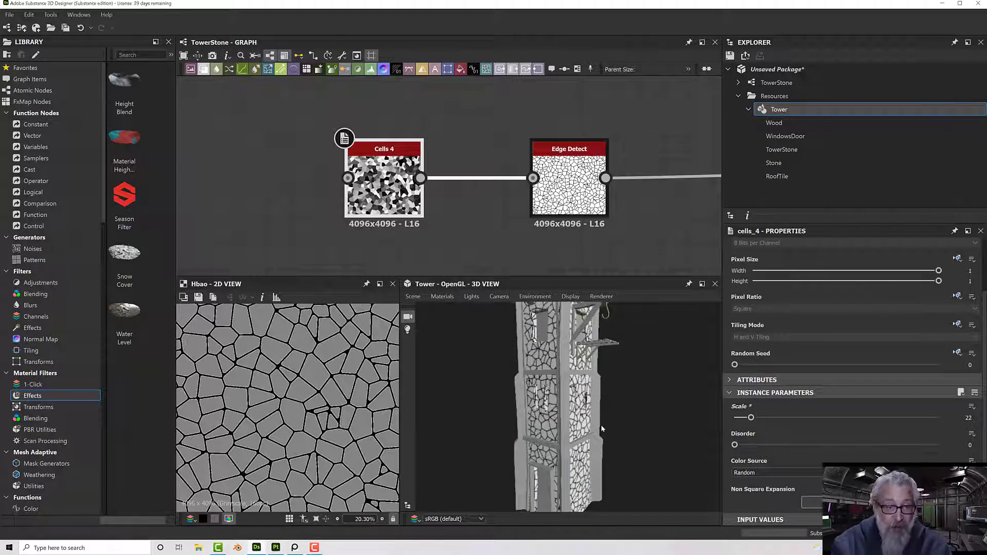
- Add a Blur HQ Grayscale node and insert it into the connection leaving the Edge Detect node
scroll(550, 243, down, 5)
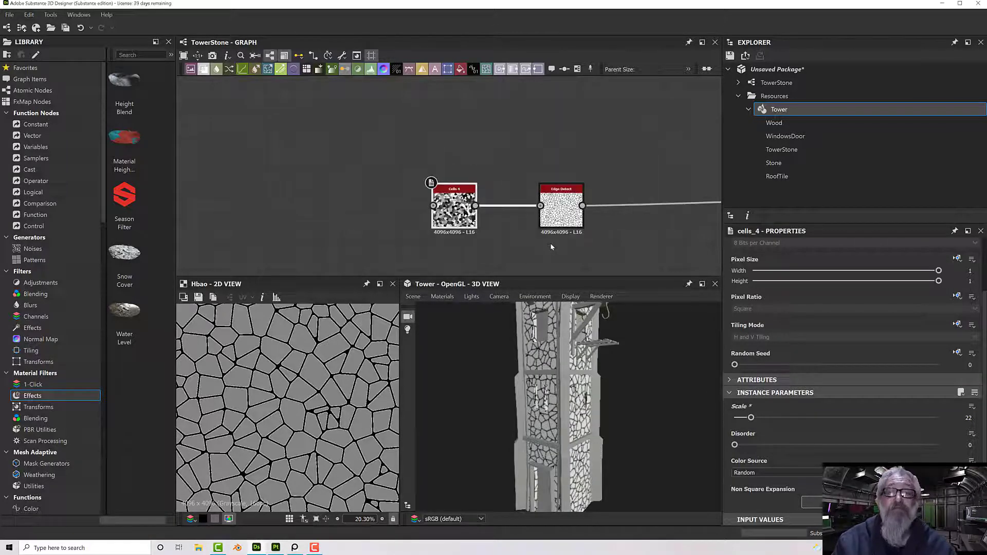
middle_drag(607, 233, 512, 228)
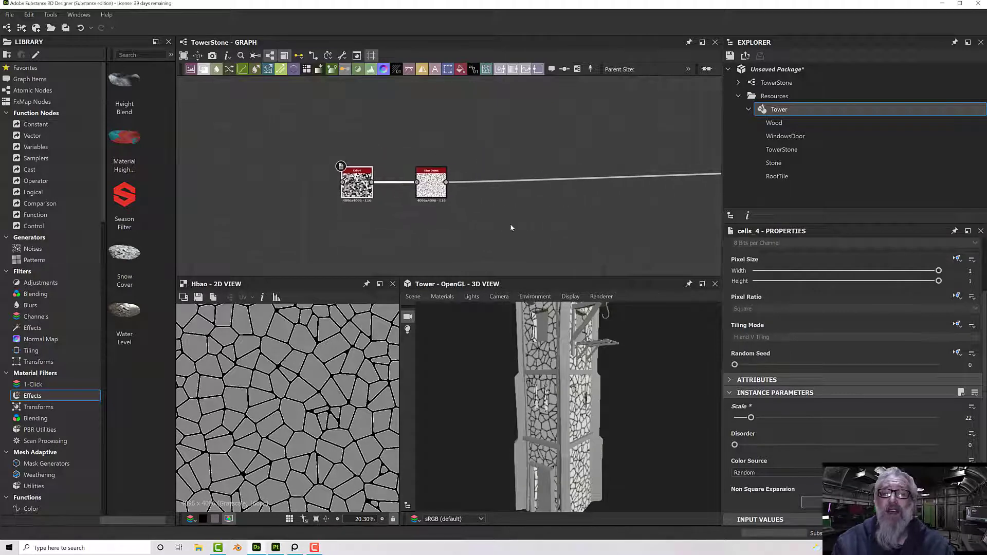
scroll(465, 221, up, 5)
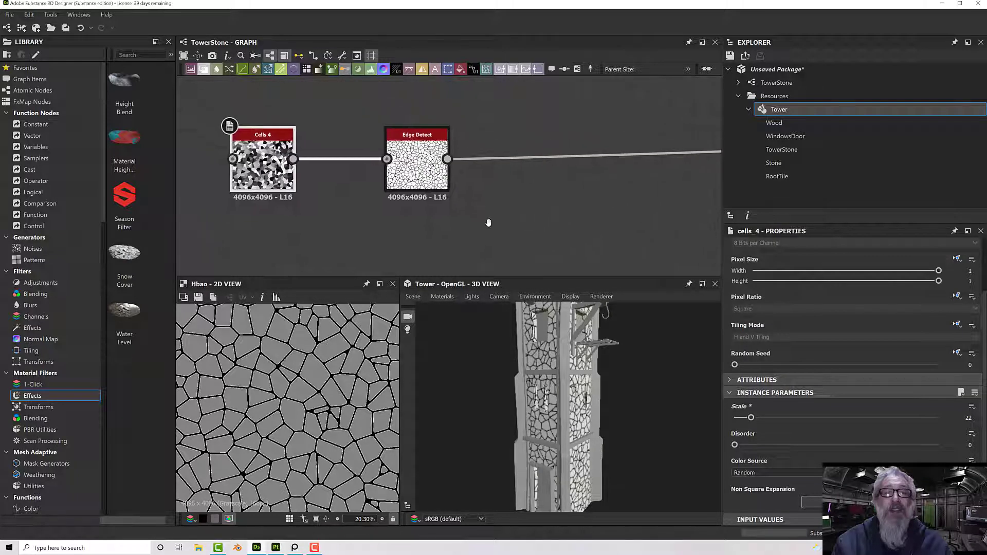
click(432, 183)
click(545, 177)
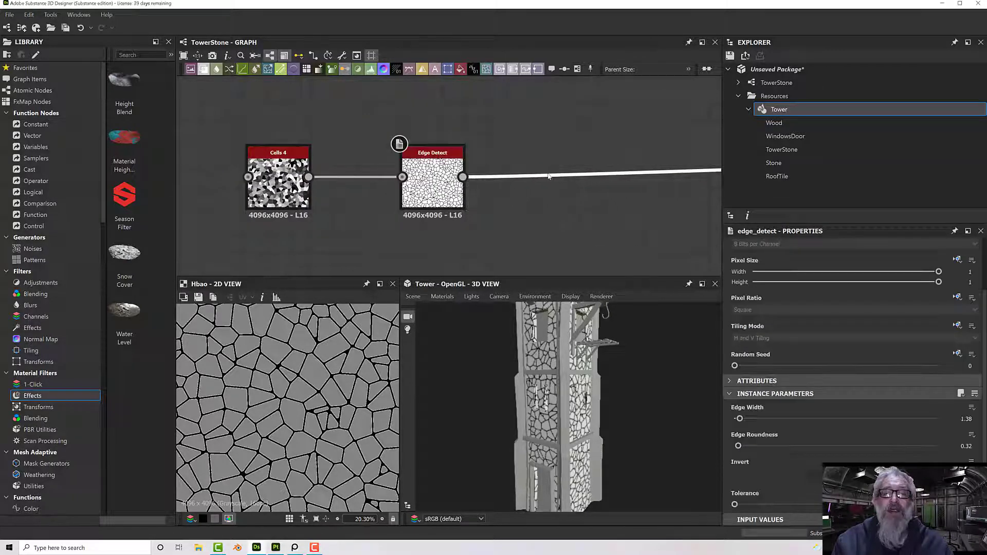
key(space)
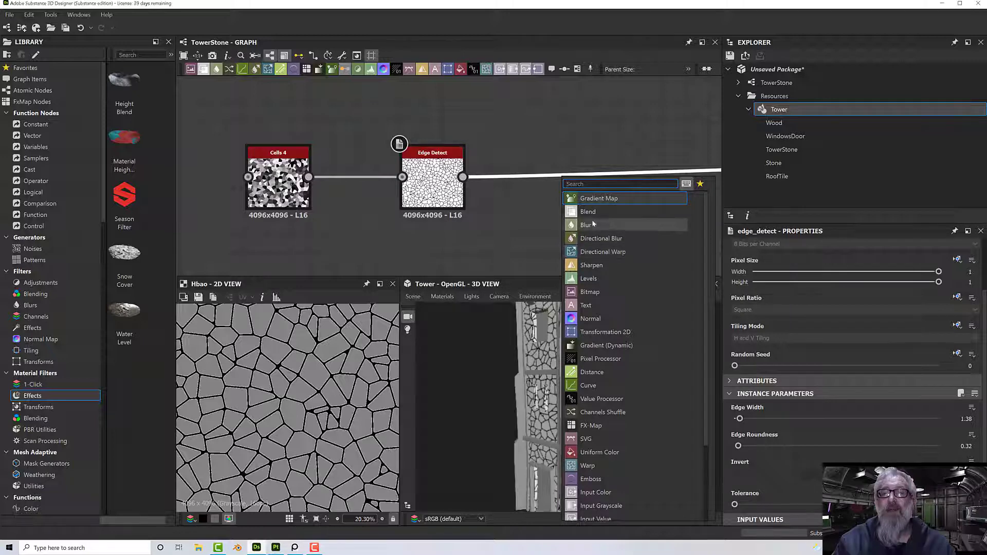
key(Escape)
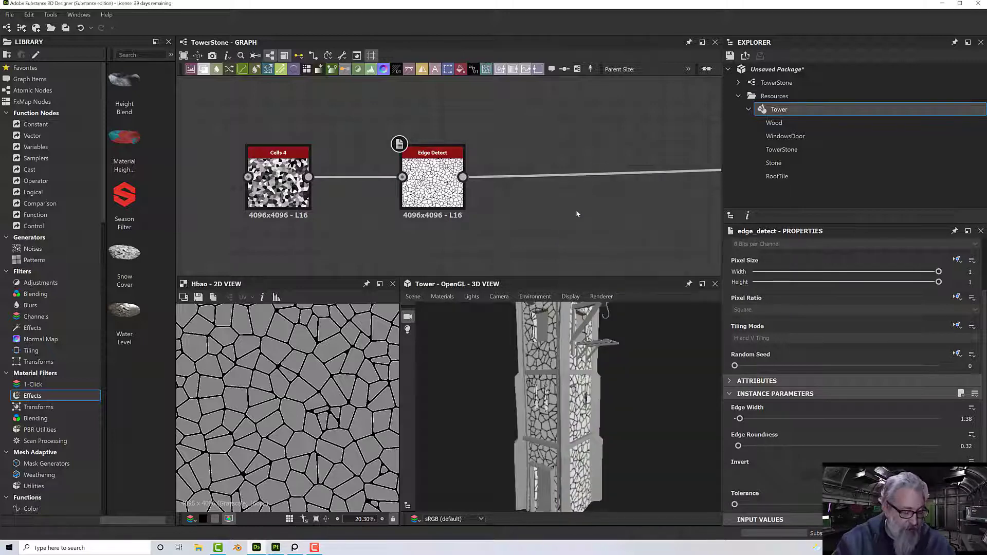
key(space)
text(blur)
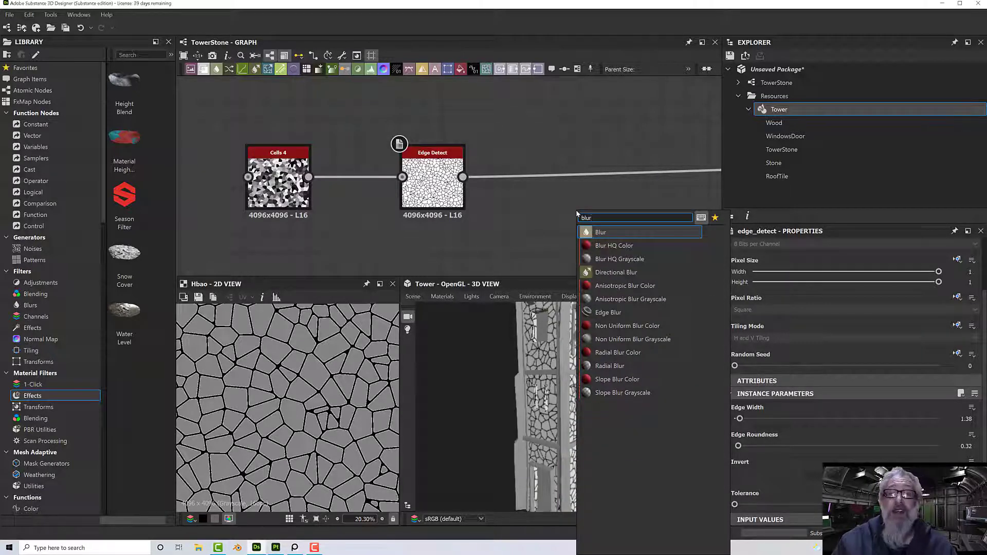
click(606, 257)
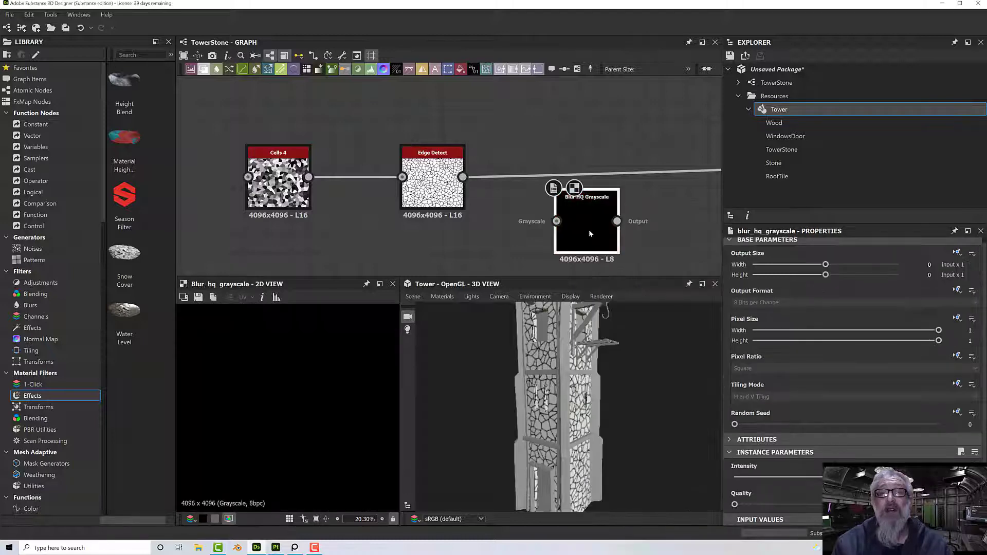
drag(557, 221, 591, 184)
- Lower the Blur HQ Grayscale node's Intensity so the stone outlines are only slightly softened
scroll(607, 366, up, 10)
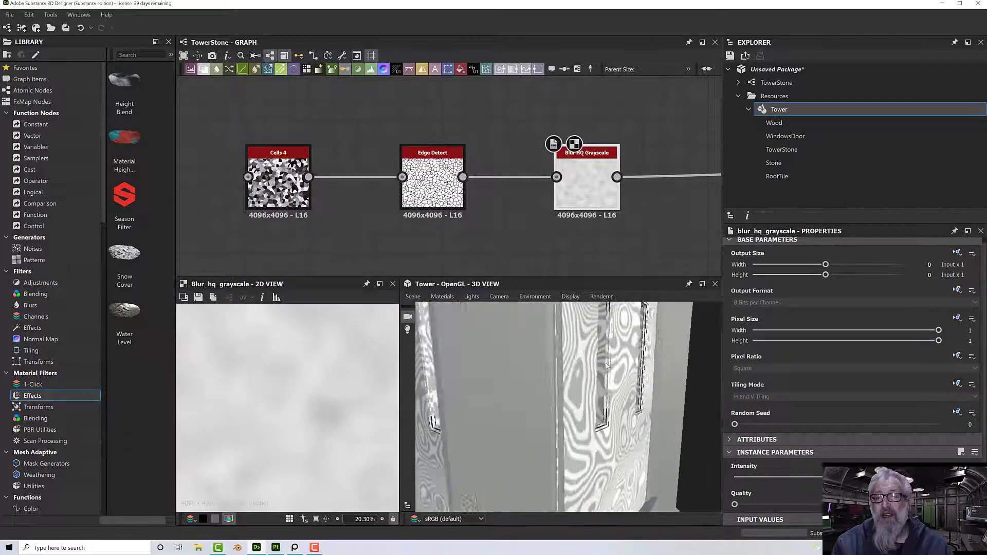
scroll(594, 223, up, 5)
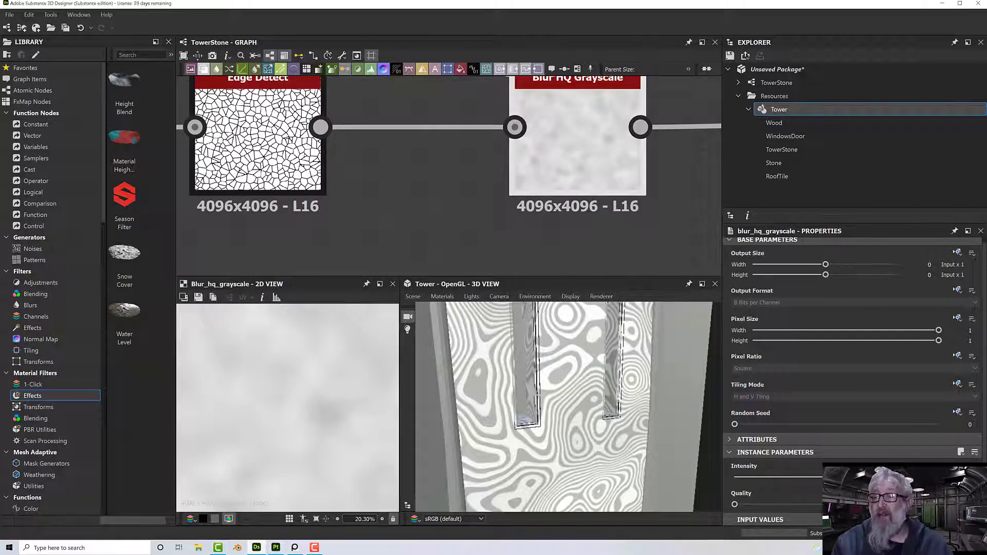
drag(837, 477, 750, 478)
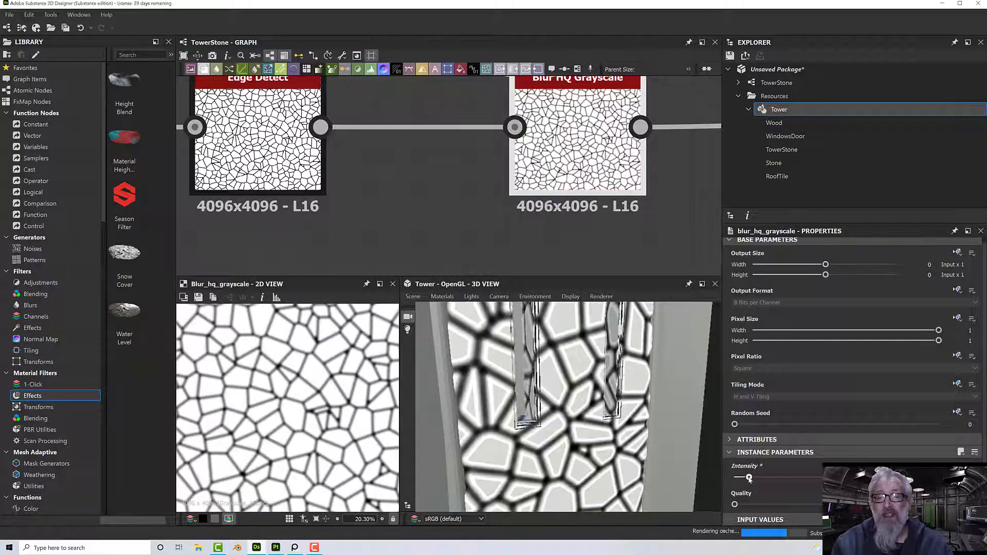
drag(750, 478, 749, 477)
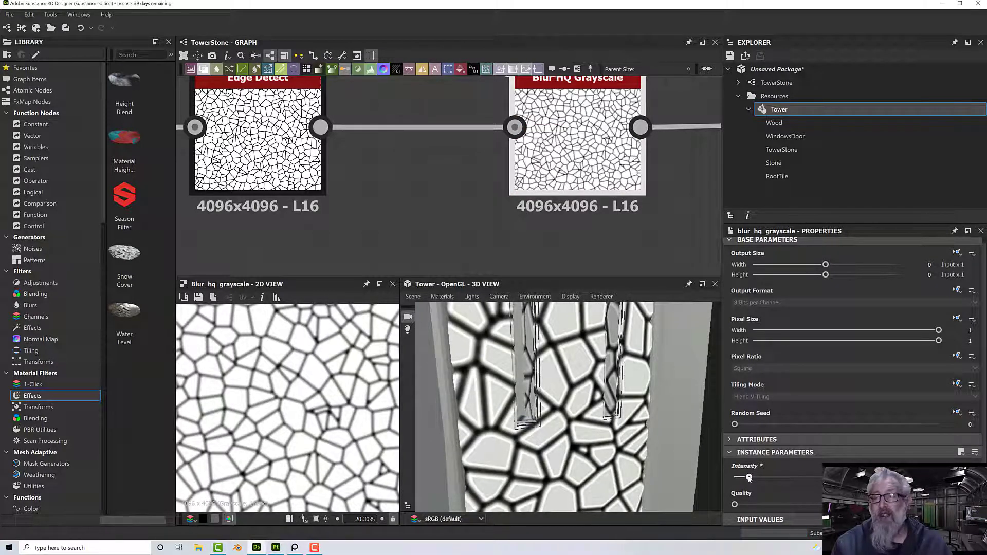
- Examine the softened stone edges and displacement on the tower walls from several angles and distances
scroll(520, 451, up, 6)
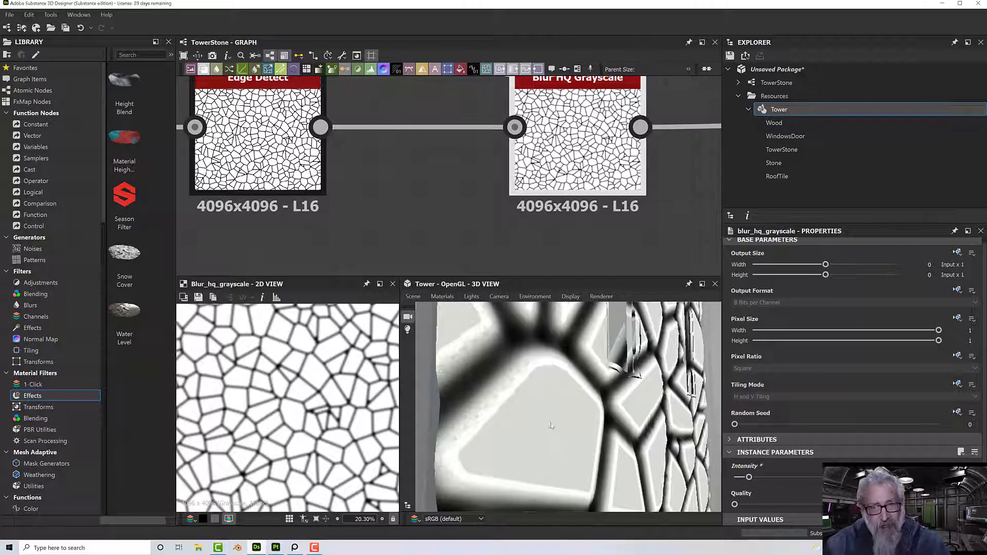
scroll(663, 414, down, 10)
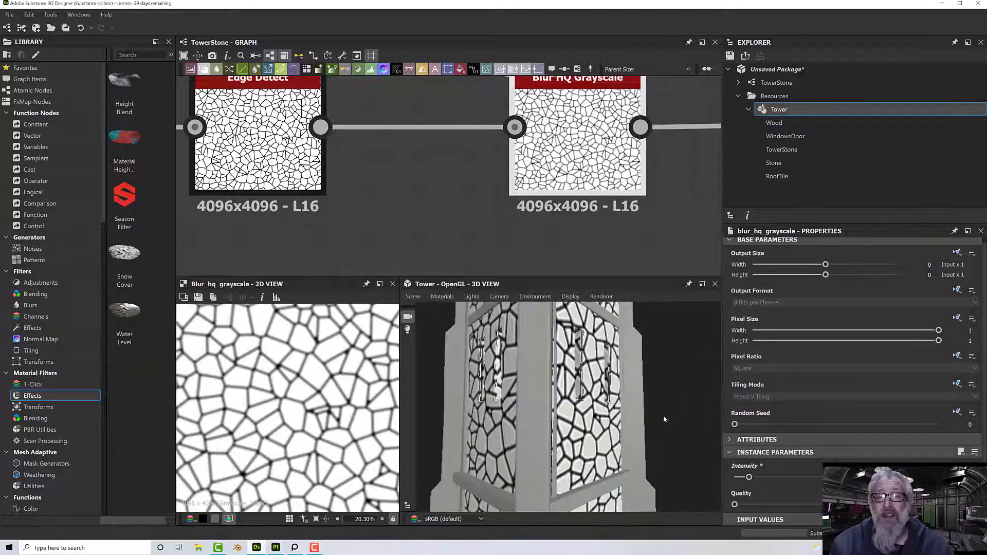
drag(663, 416, 559, 428)
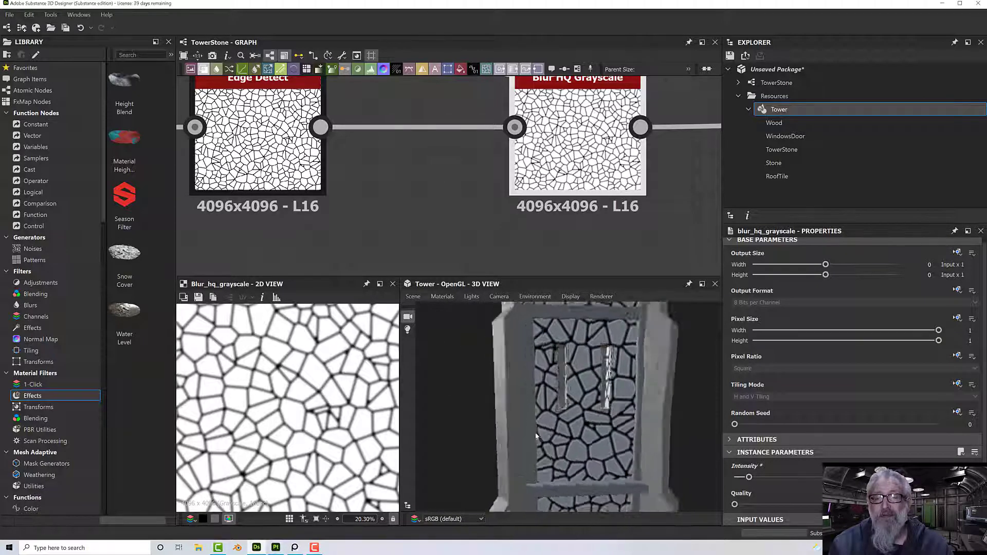
scroll(561, 430, up, 5)
scroll(560, 430, up, 5)
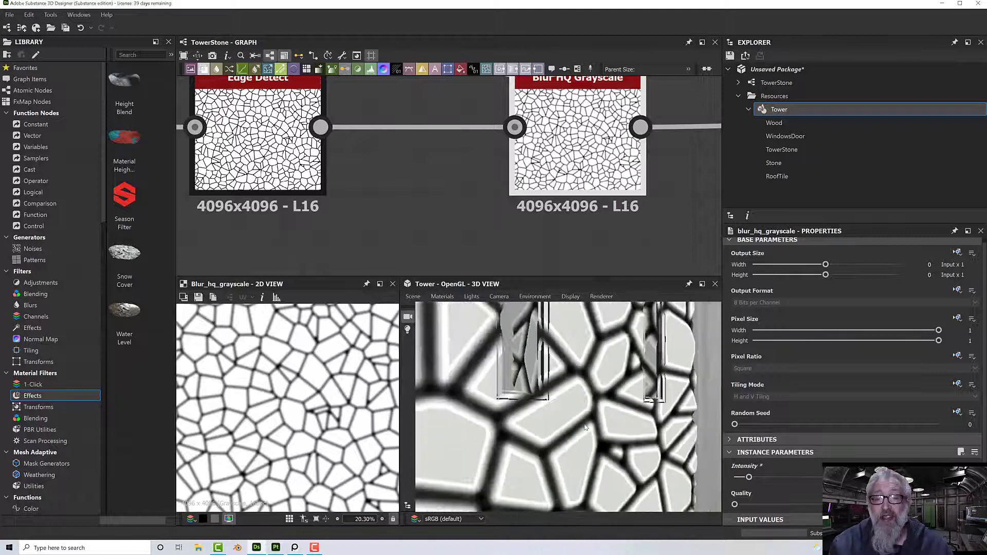
scroll(584, 427, down, 6)
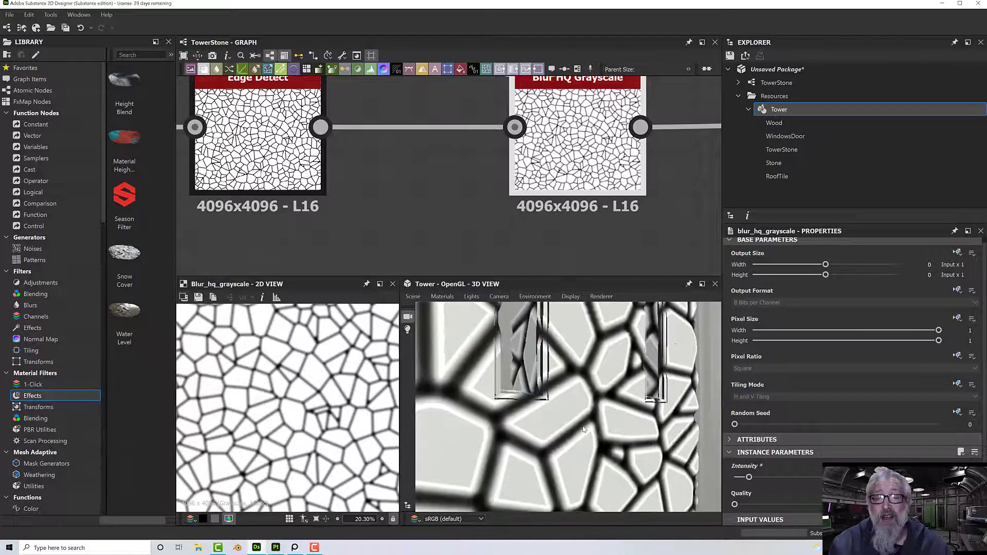
scroll(590, 432, down, 8)
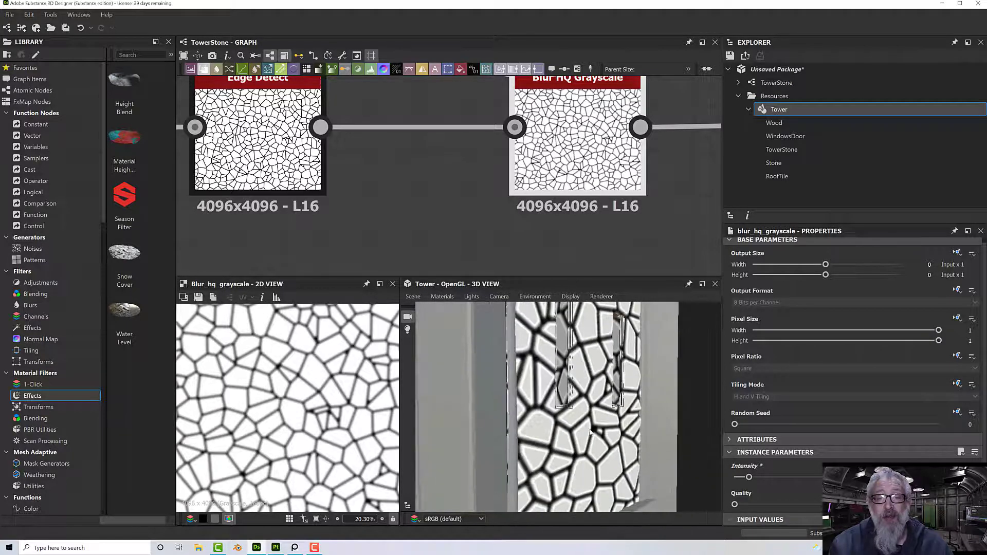
scroll(571, 438, down, 10)
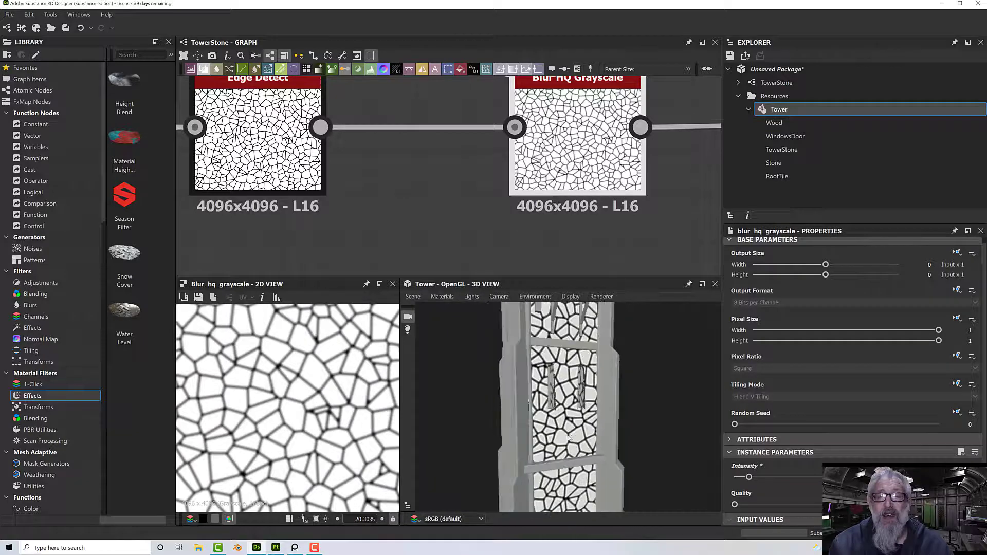
drag(545, 432, 541, 429)
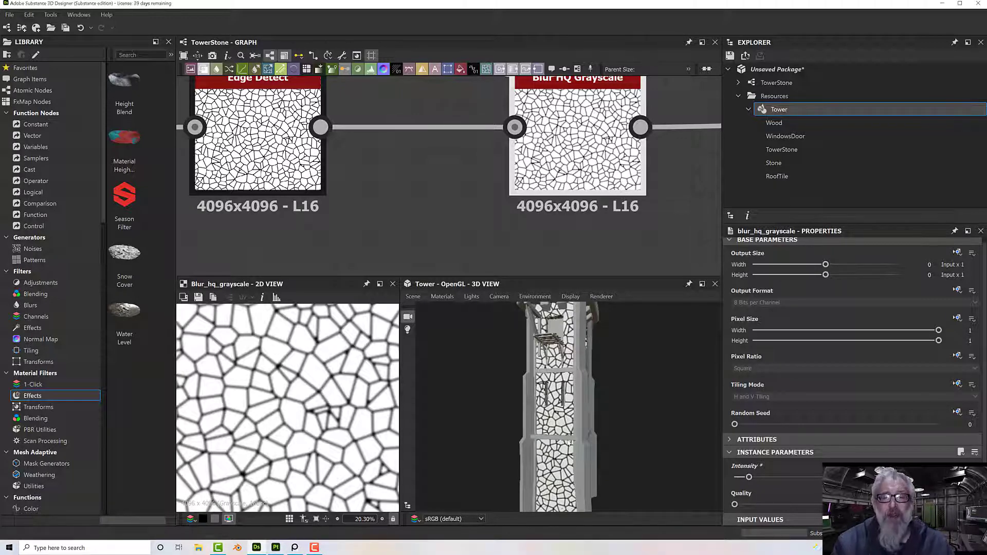
scroll(569, 442, up, 10)
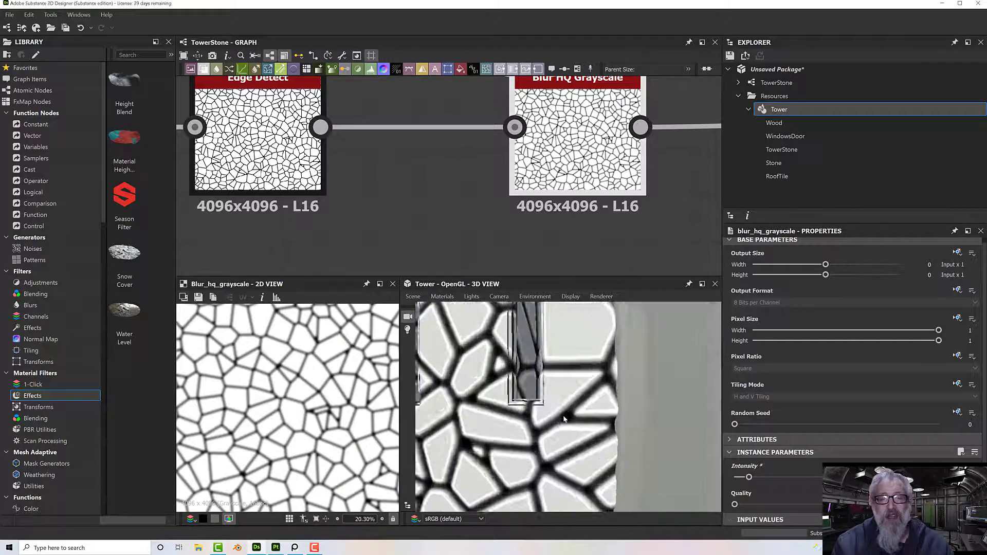
scroll(564, 419, up, 3)
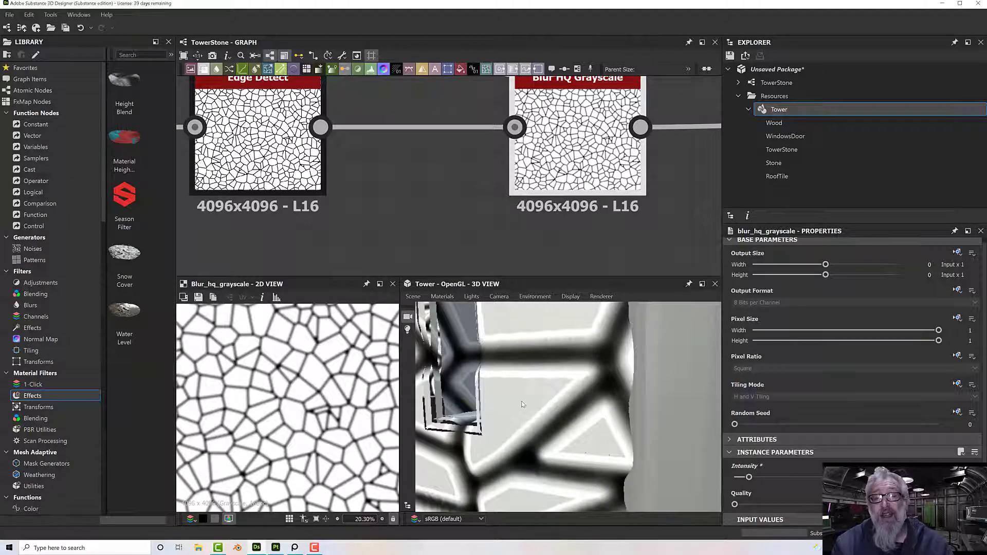
scroll(523, 405, down, 5)
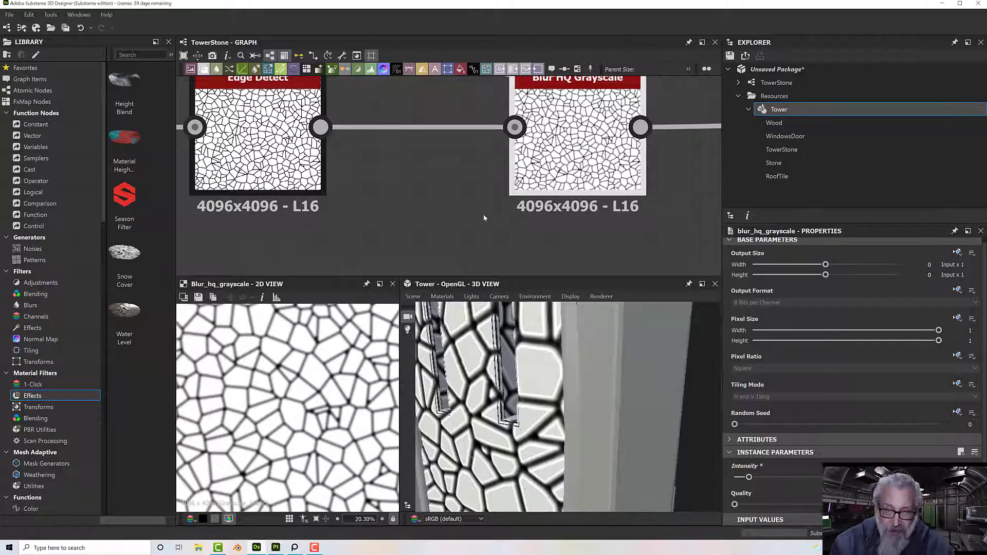
- Duplicate the Cells 4 node and place the copy just below the Blur HQ Grayscale node
scroll(483, 214, down, 6)
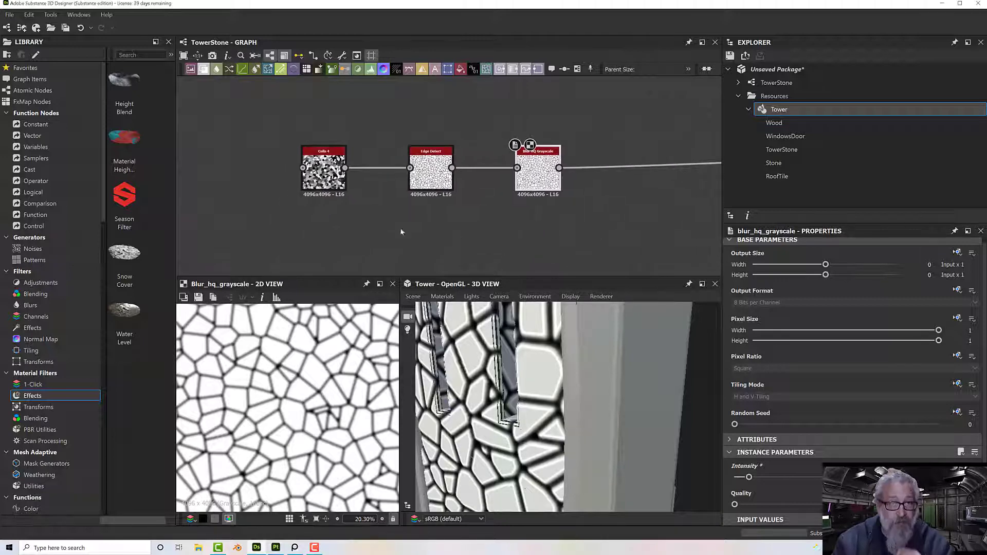
click(329, 177)
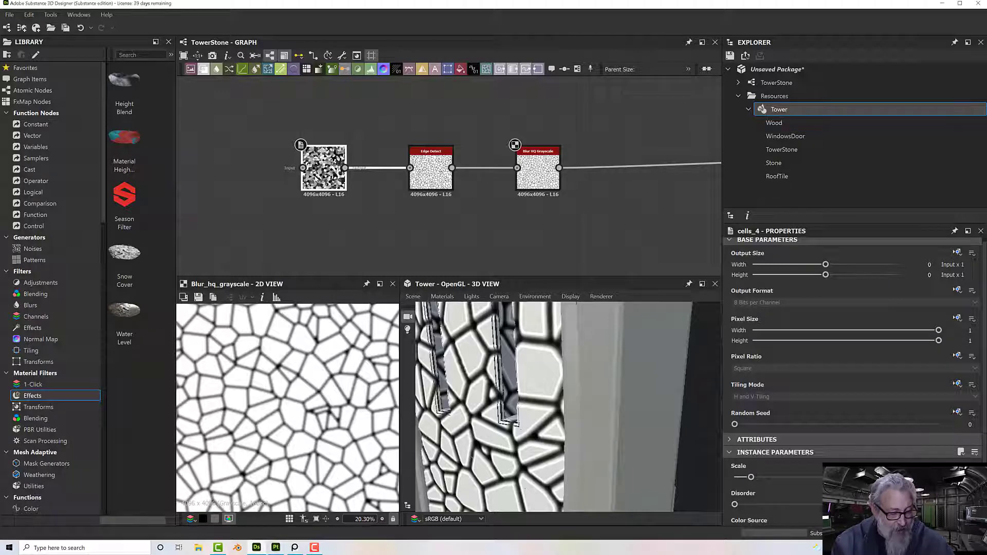
key(ctrl+d)
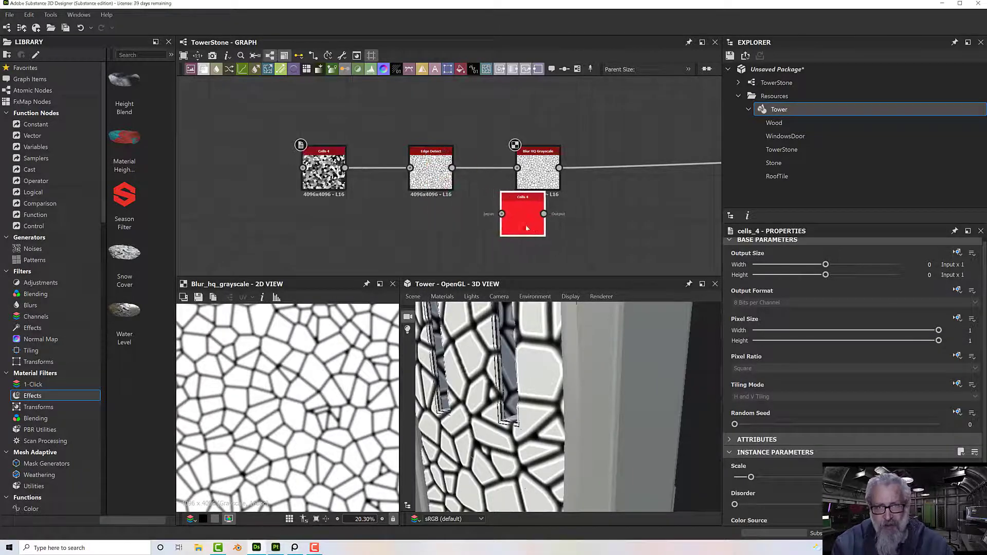
click(544, 239)
- Add a Blend node with Blur HQ Grayscale as its foreground and the duplicated Cells 4 as its background
middle_drag(644, 211, 547, 203)
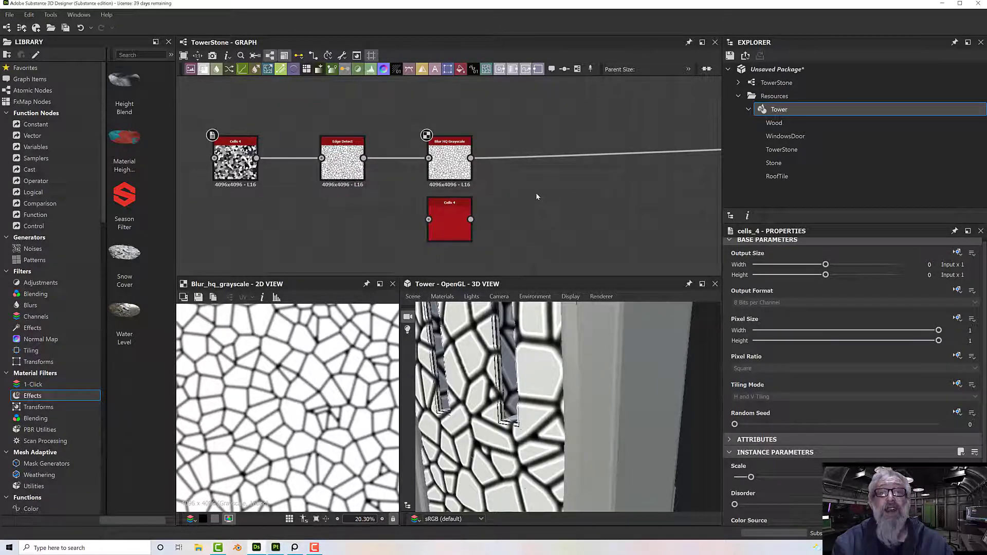
right_click(525, 186)
mouse_move(542, 196)
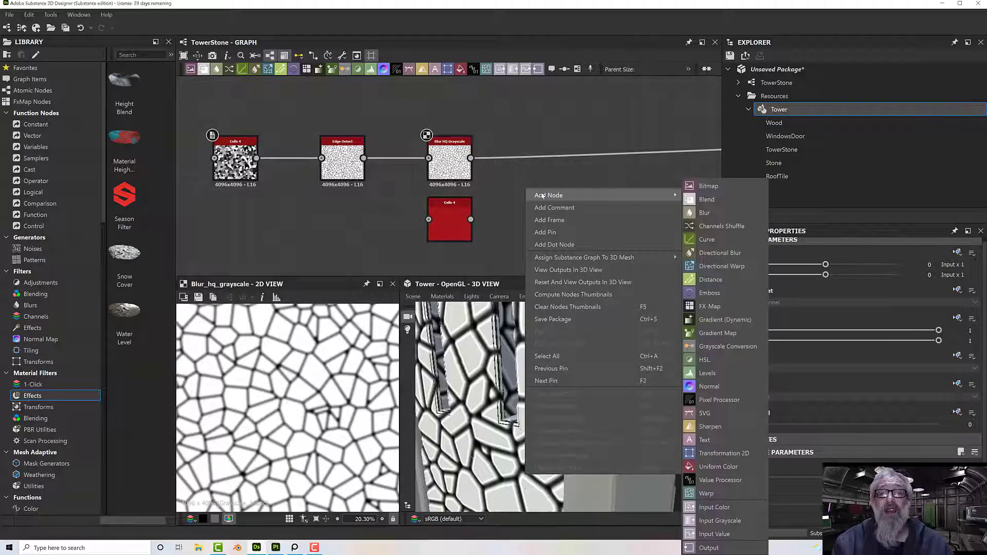
click(707, 199)
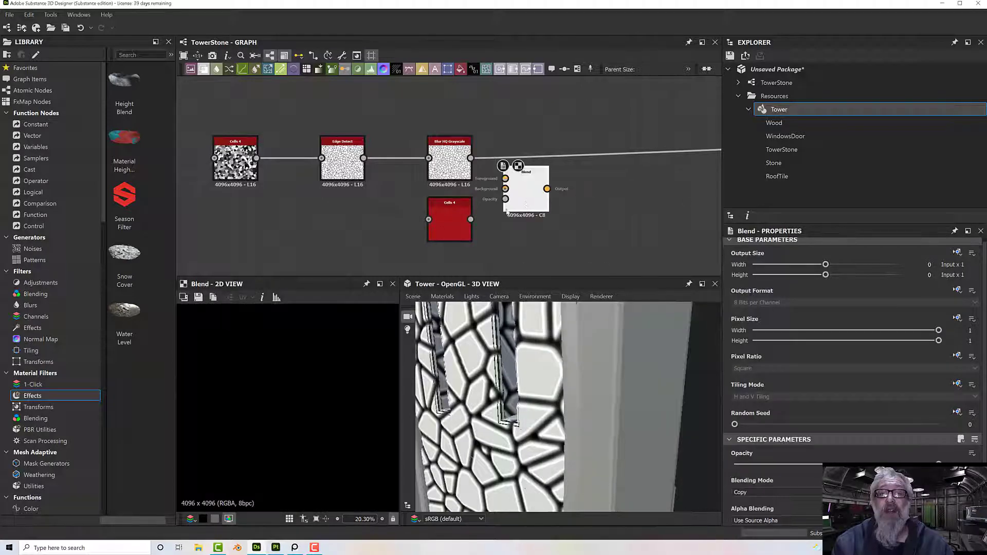
drag(471, 159, 506, 178)
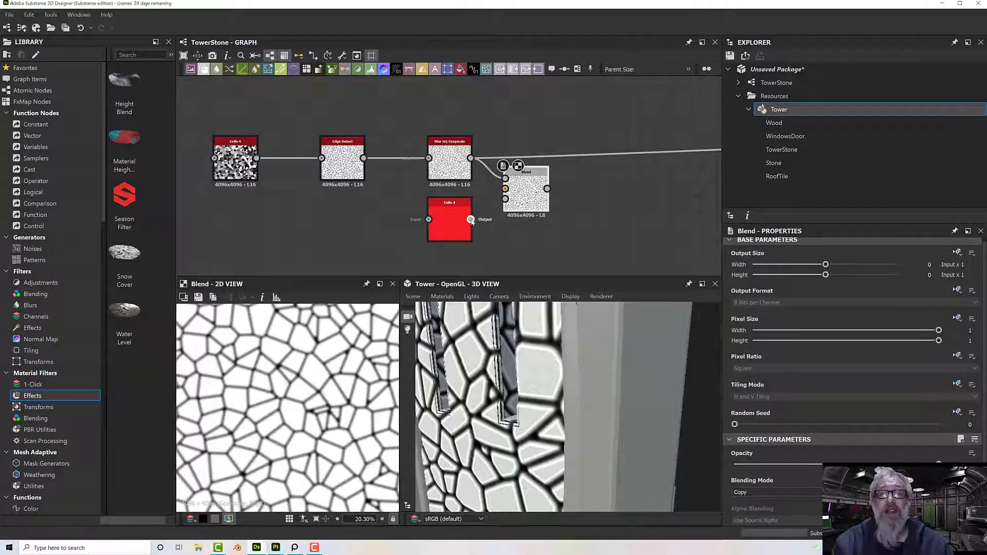
drag(471, 219, 506, 188)
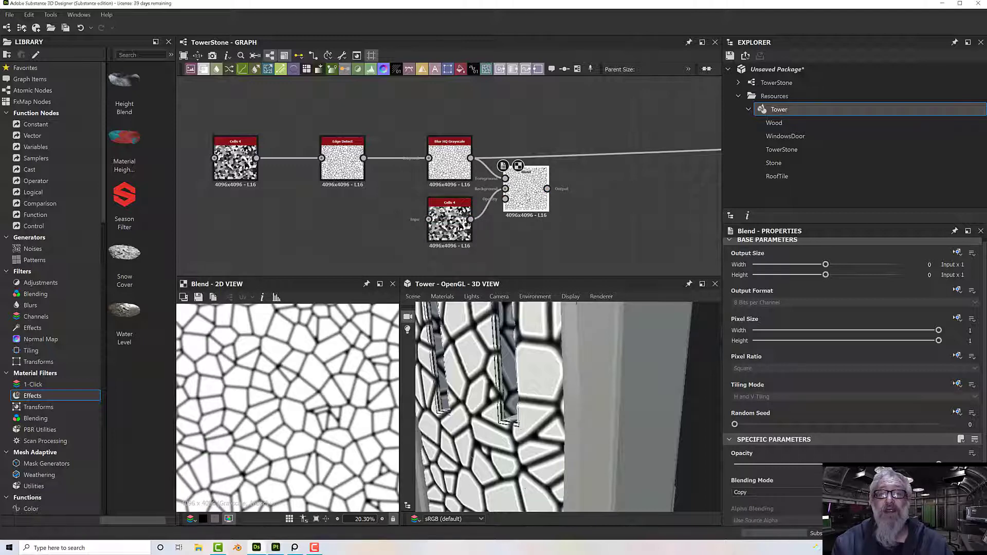
- Raise the duplicated Cells 4 node's Scale for a much finer cell pattern and display its output in the 2D view
scroll(527, 201, up, 2)
click(417, 229)
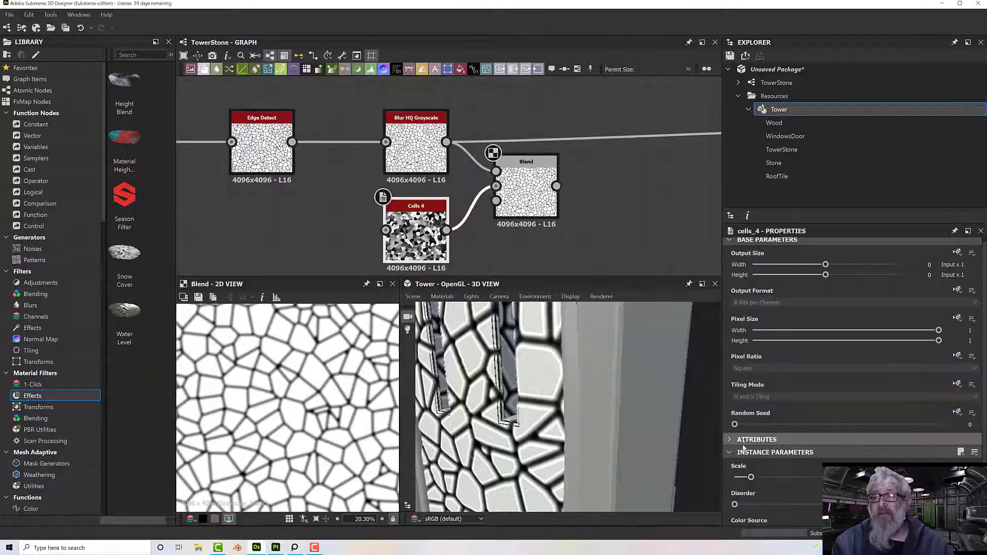
drag(751, 477, 843, 477)
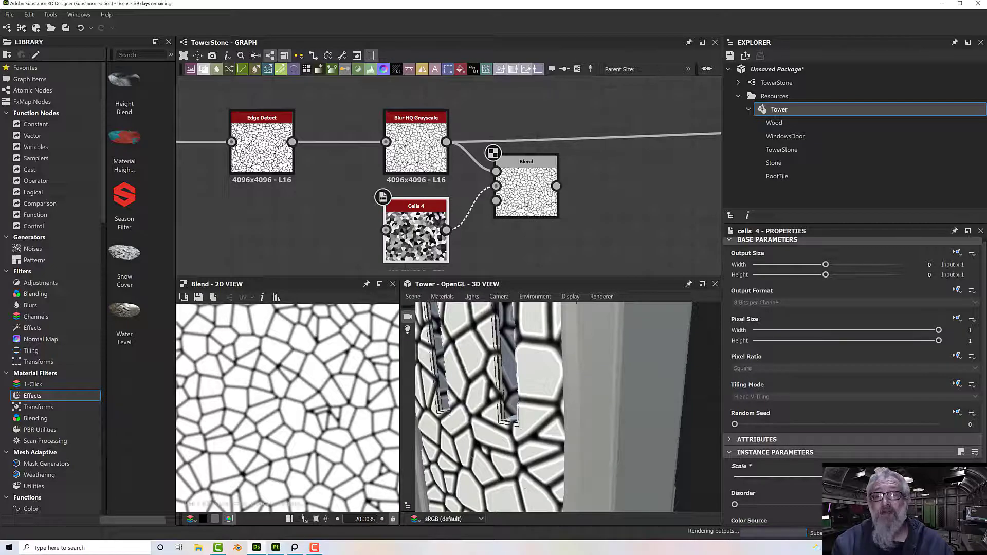
double_click(436, 252)
scroll(437, 252, up, 4)
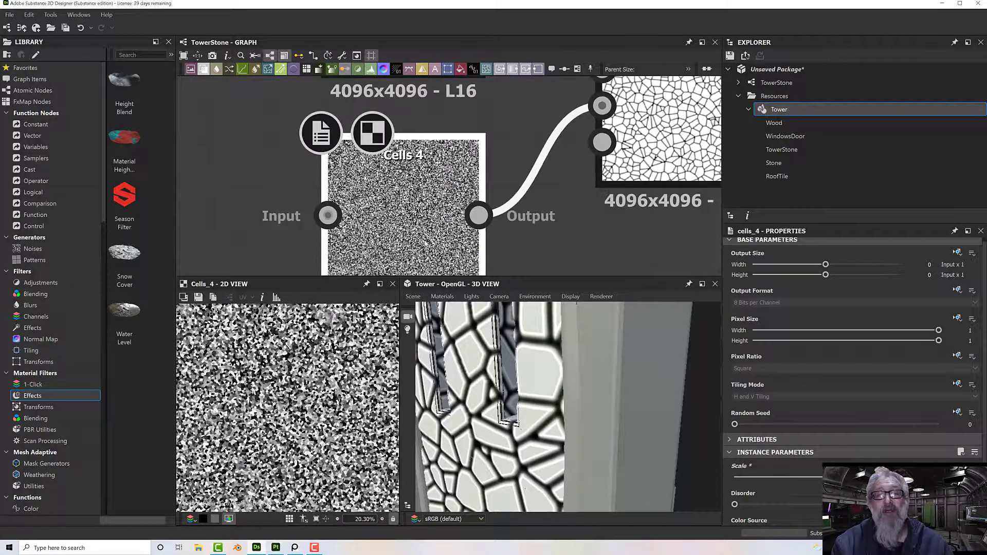
scroll(425, 244, up, 1)
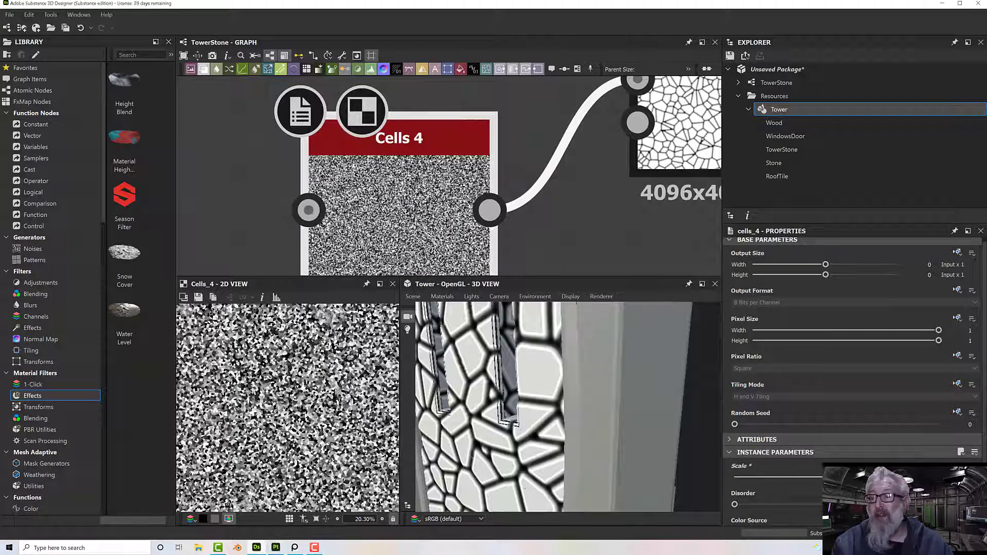
- Lower the duplicated Cells 4 node's Scale for a coarser cell pattern and display the Blend node's output in the 2D view
drag(904, 478, 817, 478)
scroll(674, 200, down, 2)
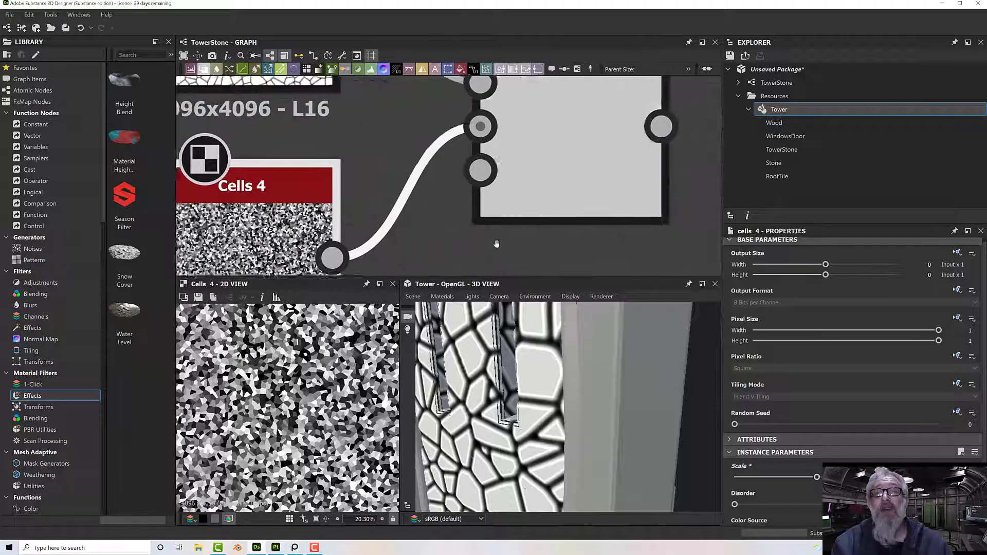
click(551, 170)
scroll(551, 170, down, 2)
middle_drag(551, 170, 641, 198)
middle_drag(577, 190, 531, 187)
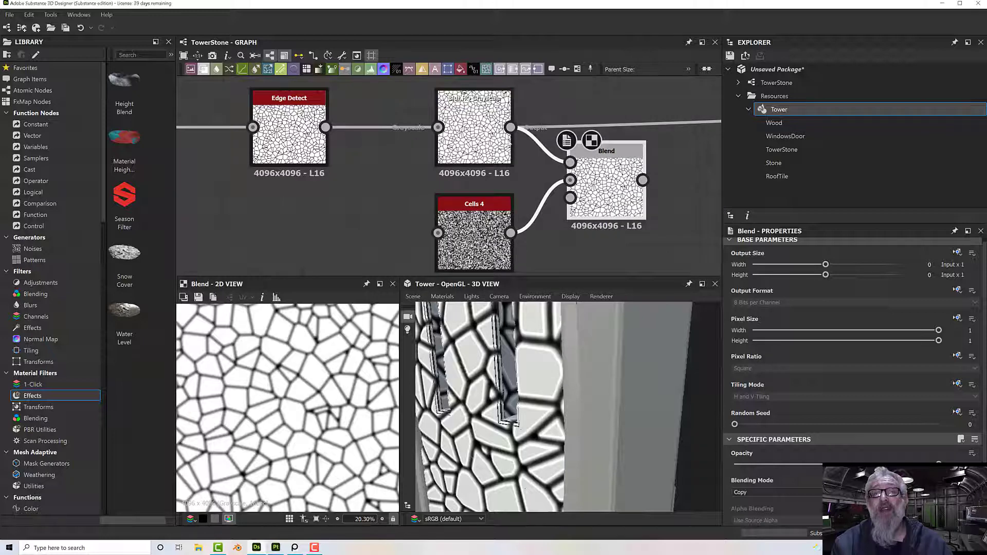
- Connect the Edge Detect output to the Blend node's Opacity input and check the masked pattern close up in the 2D view
middle_drag(376, 164, 429, 169)
scroll(399, 165, up, 1)
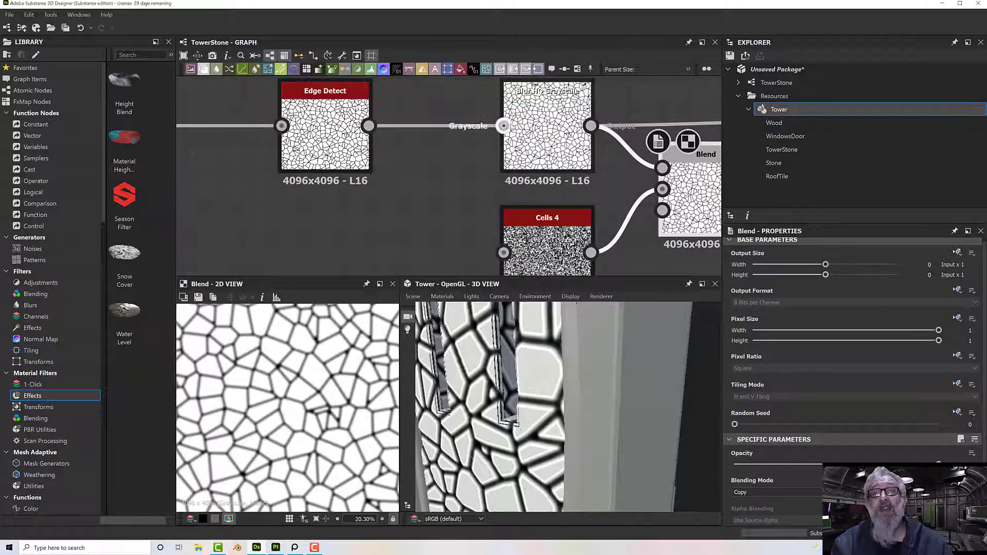
drag(384, 140, 662, 210)
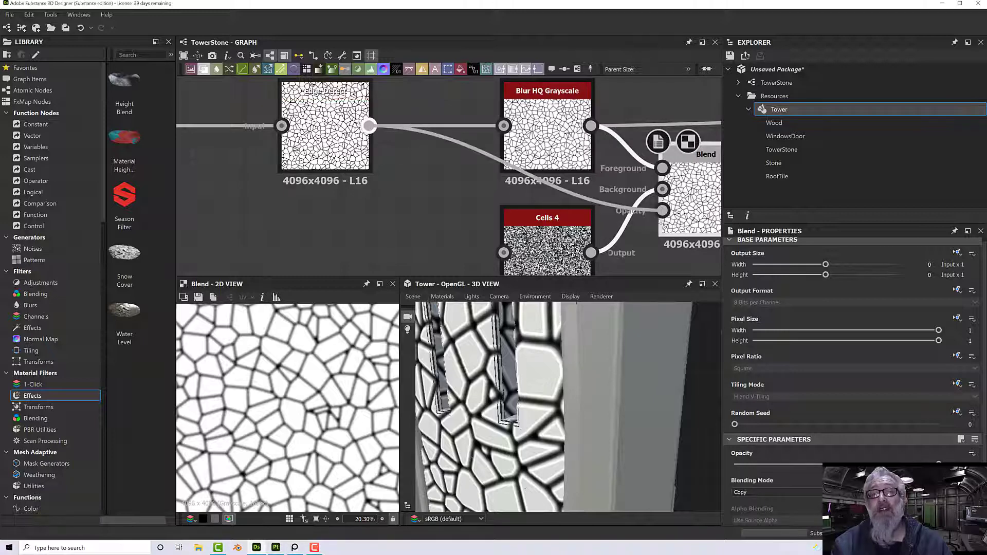
middle_drag(390, 155, 234, 150)
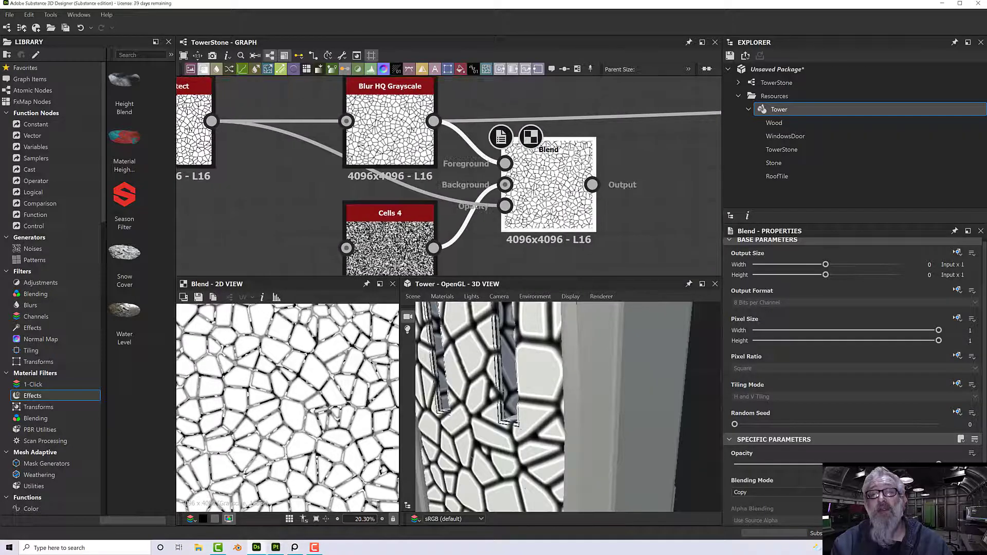
scroll(543, 196, up, 4)
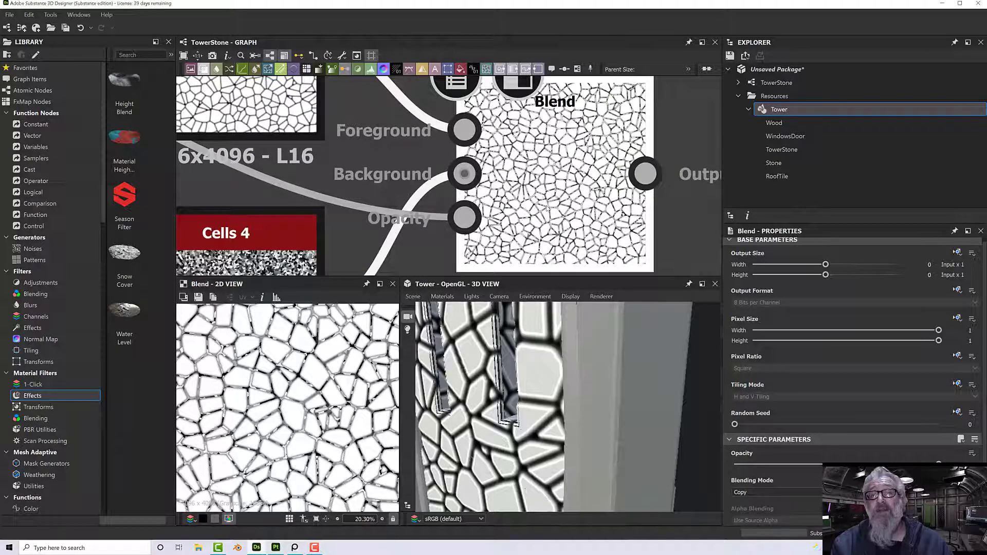
scroll(266, 372, up, 8)
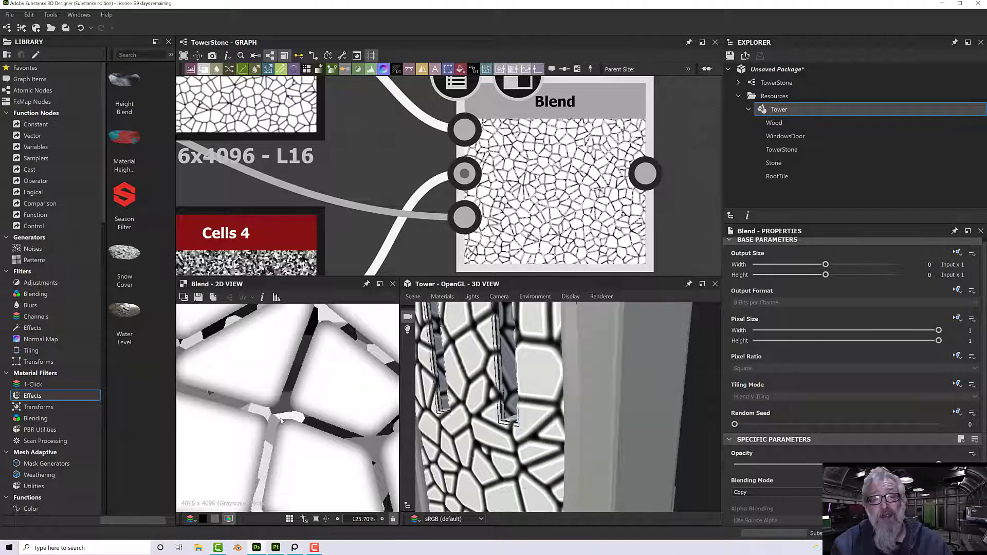
- Swap the Blend node's inputs so Cells 4 feeds the Foreground and Blur HQ Grayscale feeds the Background
middle_drag(425, 237, 438, 266)
click(446, 123)
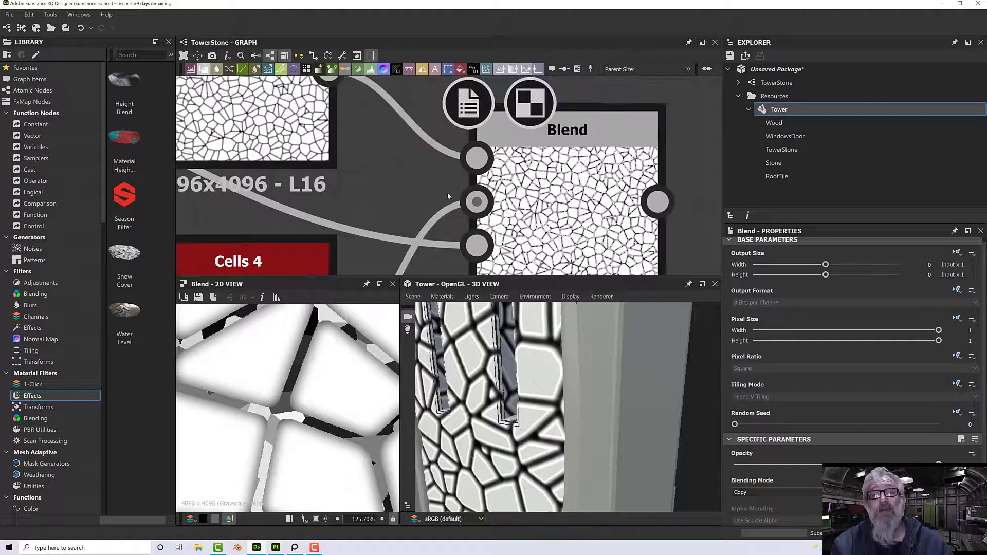
drag(448, 210, 418, 148)
drag(414, 102, 444, 221)
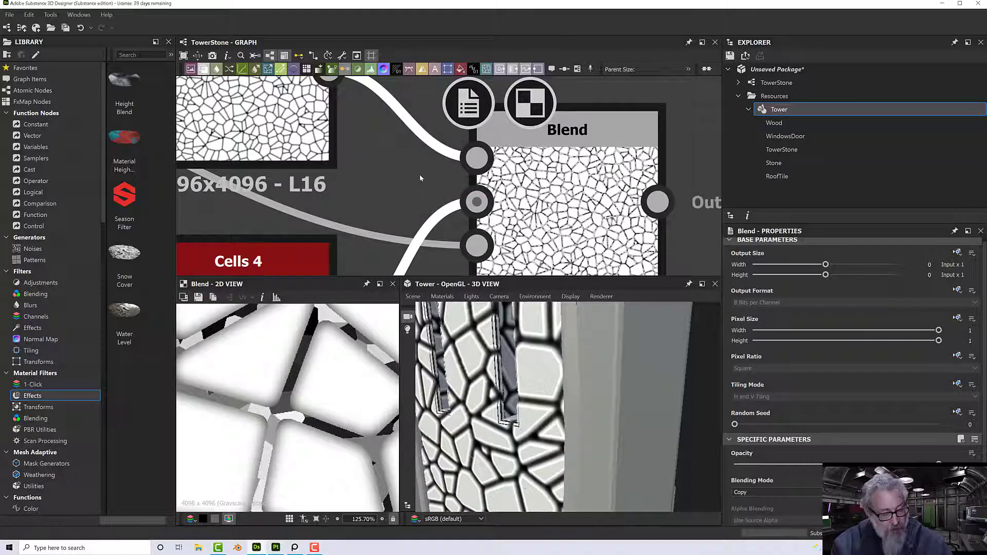
key(x)
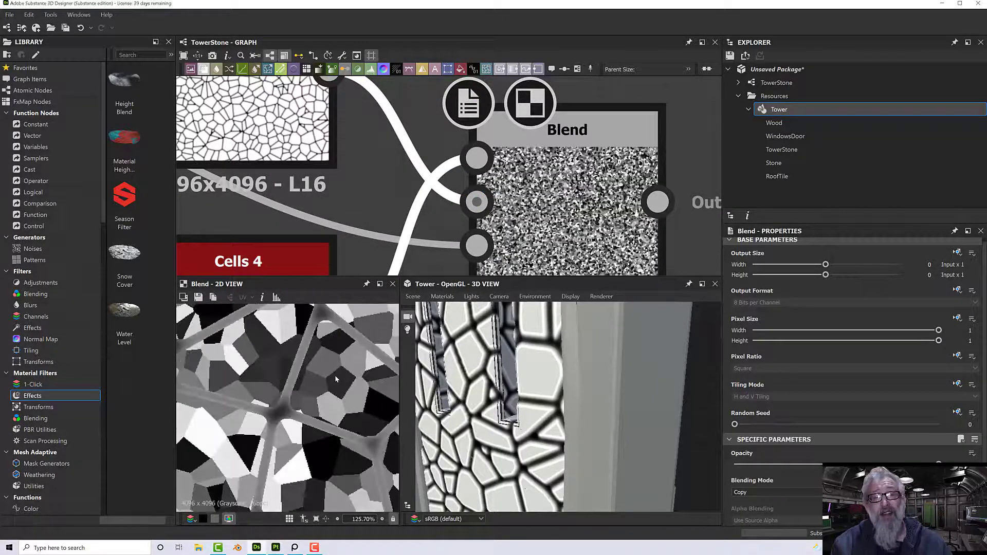
- Examine the blended cell detail in the 2D view and compare it with the stone walls on the 3D tower
scroll(335, 379, down, 8)
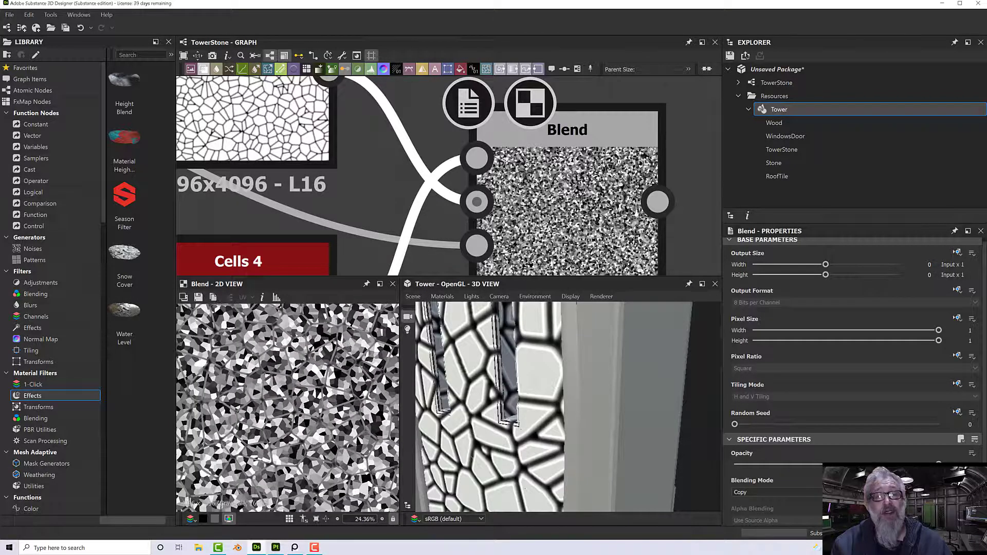
middle_drag(337, 360, 340, 348)
middle_drag(448, 382, 508, 362)
scroll(509, 361, down, 3)
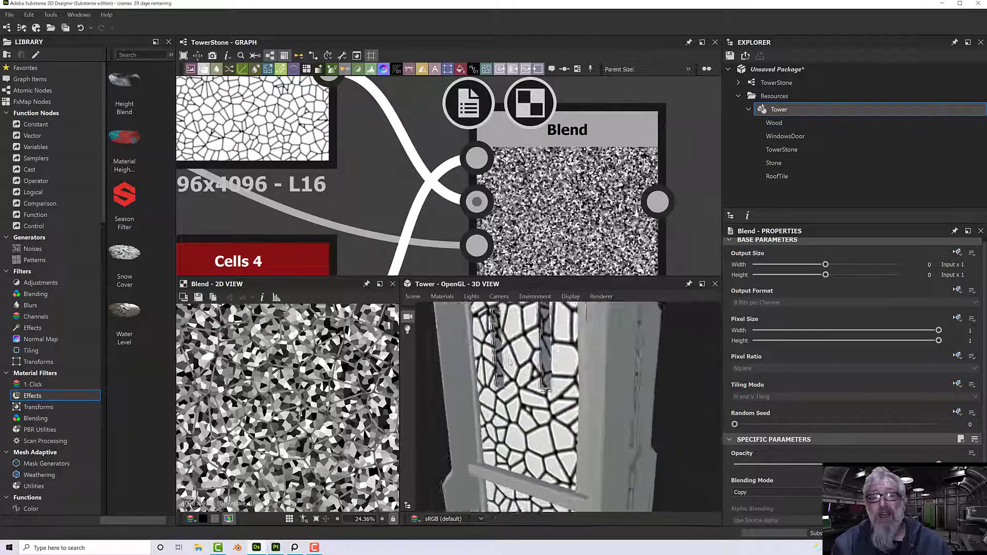
scroll(511, 362, down, 3)
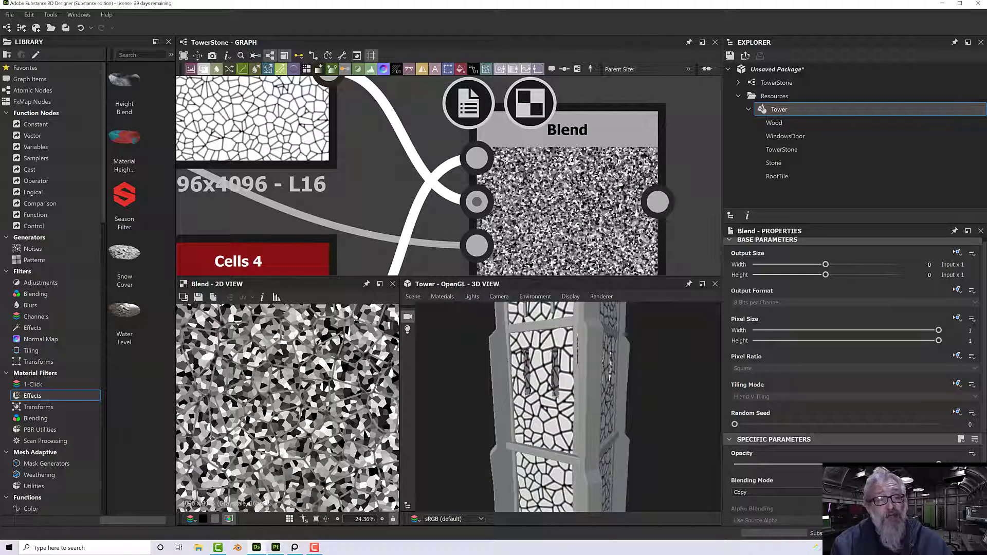
scroll(303, 385, down, 3)
scroll(362, 235, down, 3)
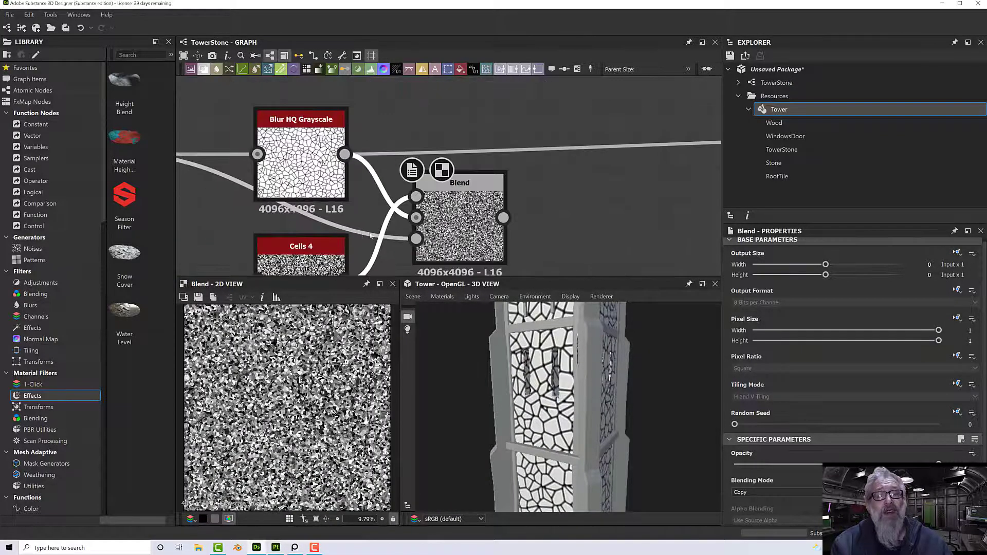
middle_drag(365, 170, 406, 152)
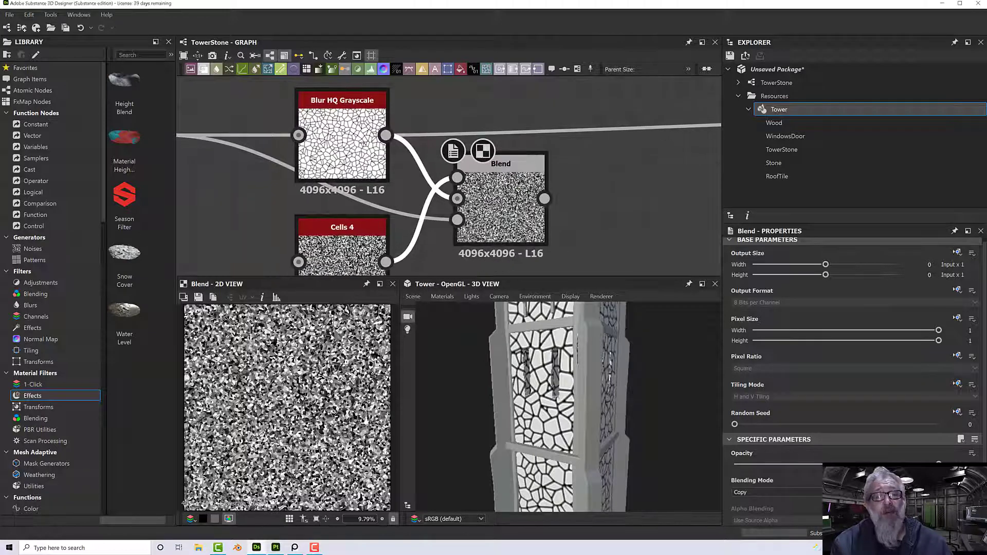
scroll(533, 383, up, 5)
scroll(501, 212, up, 4)
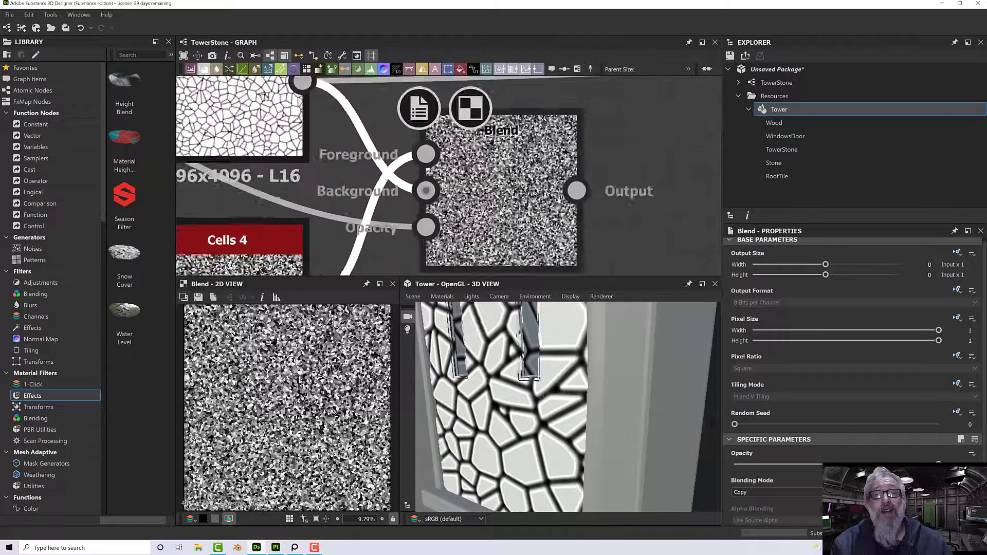
scroll(502, 212, down, 2)
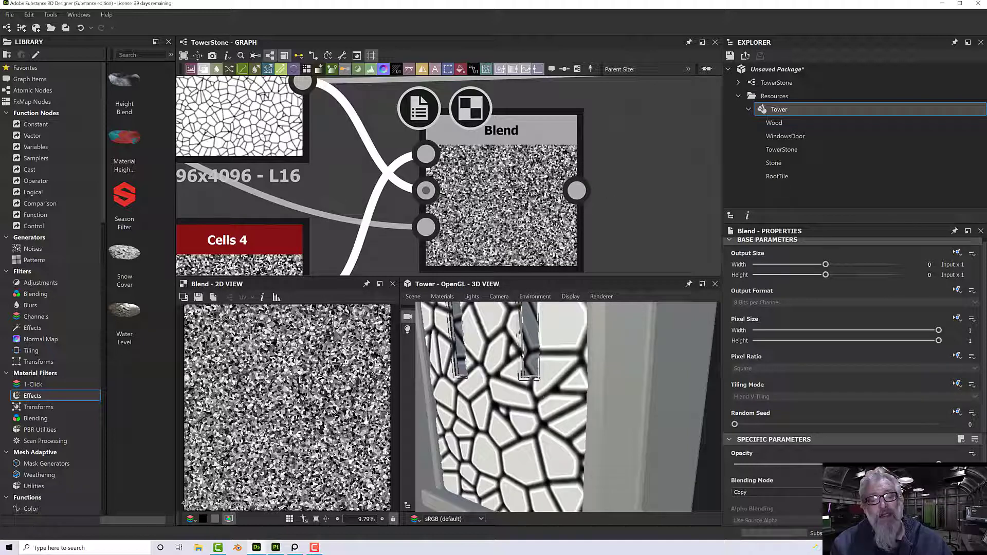
scroll(296, 382, up, 8)
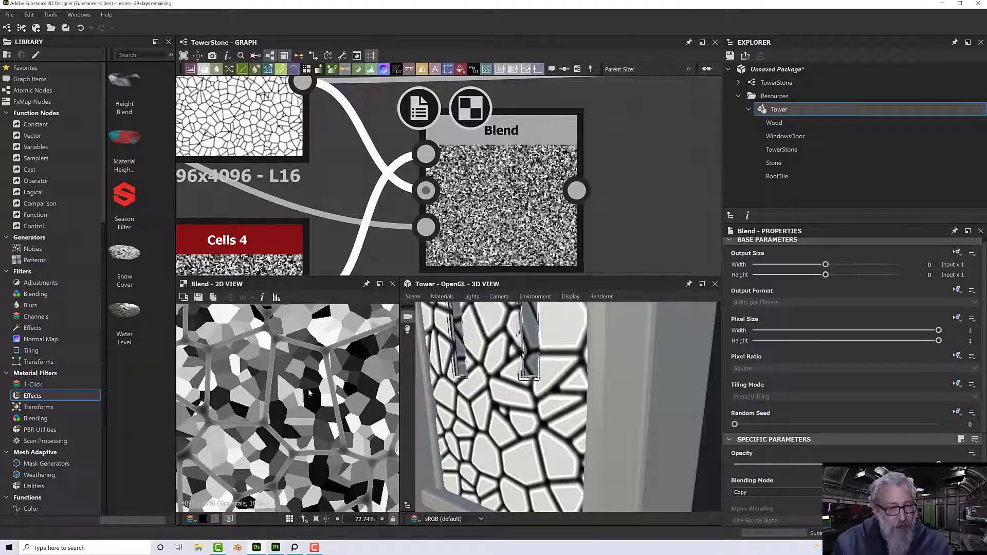
- Move the duplicated Cells 4 node further from the Blend node and insert a Curve node on the link between them
middle_drag(343, 236, 580, 192)
click(410, 221)
drag(520, 218, 300, 220)
click(566, 241)
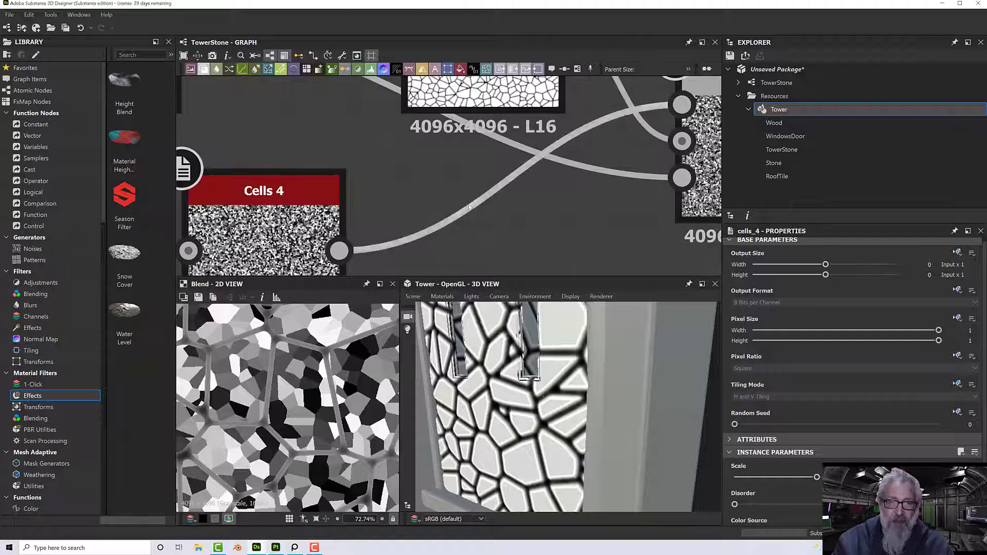
key(space)
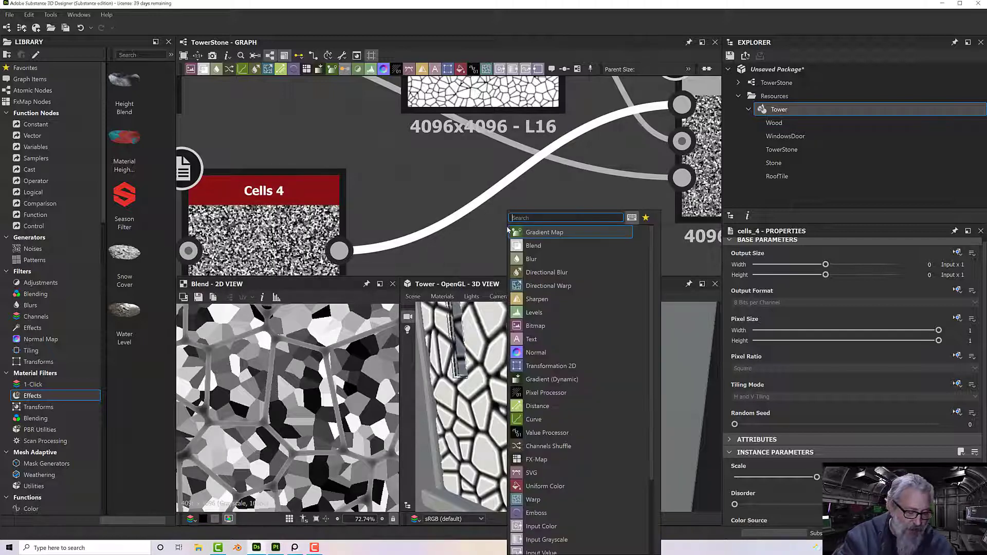
text(cu)
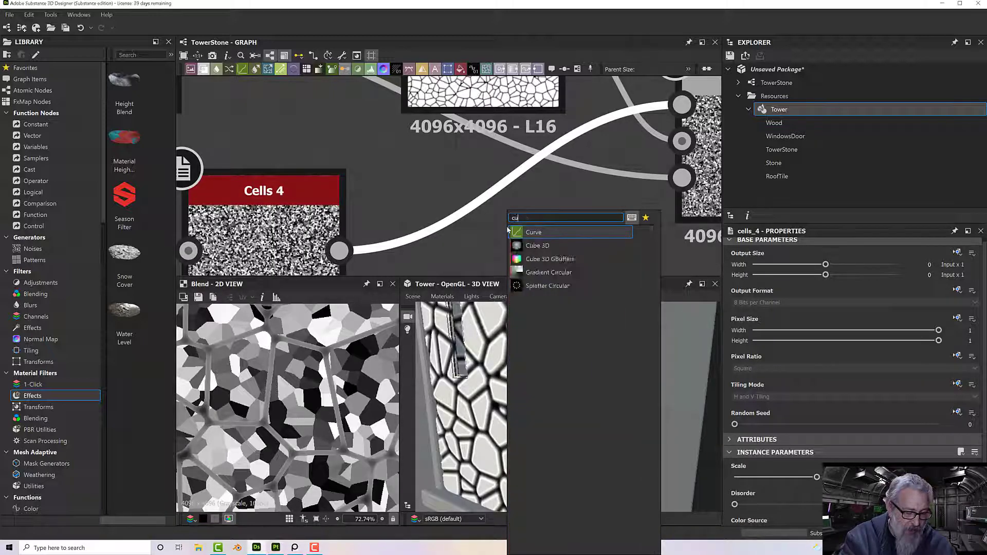
text(rves)
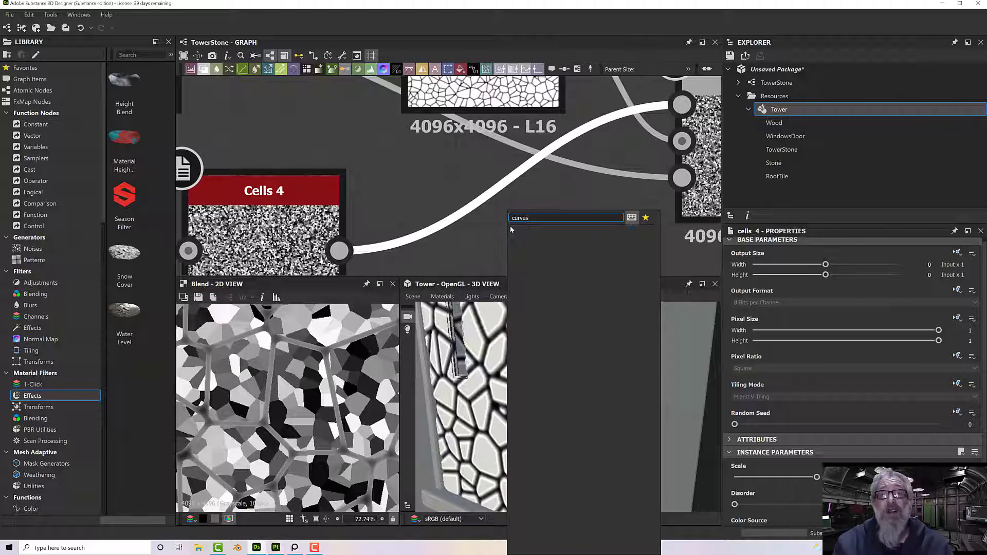
key(BackSpace)
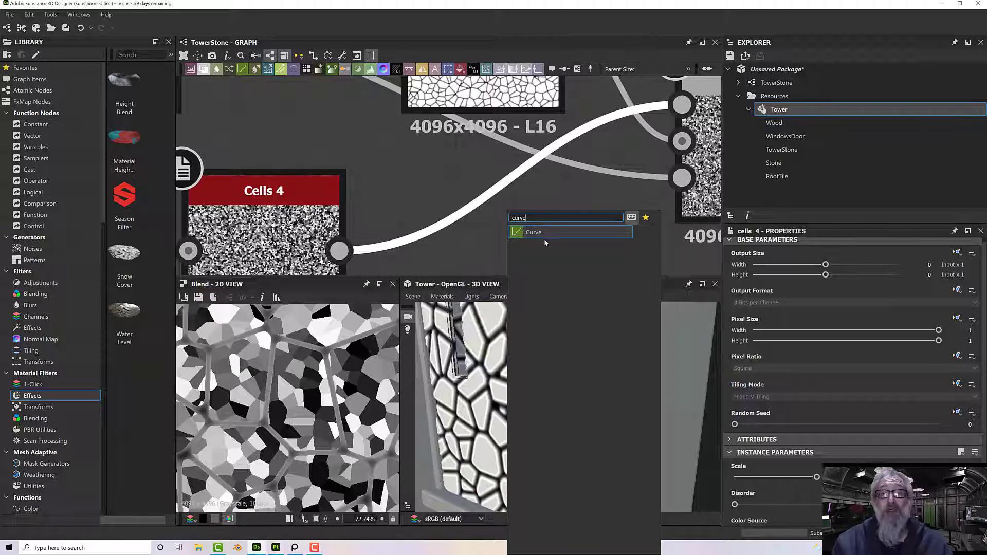
click(541, 233)
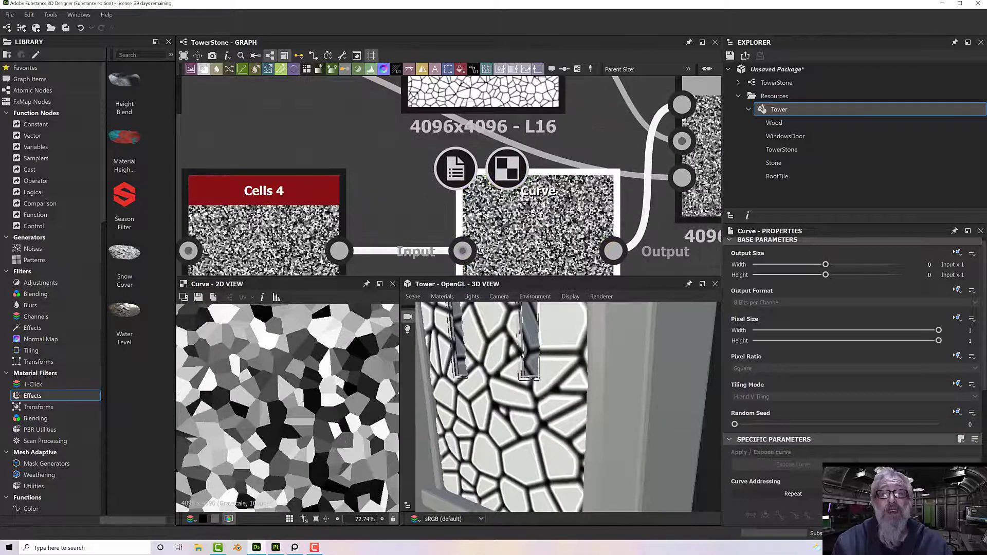
- Flatten the Curve node's luminance curve into light greys: lower its white end to 0.91, raise its black end, and set a middle point at 0.80
scroll(511, 235, down, 4)
middle_drag(511, 235, 461, 192)
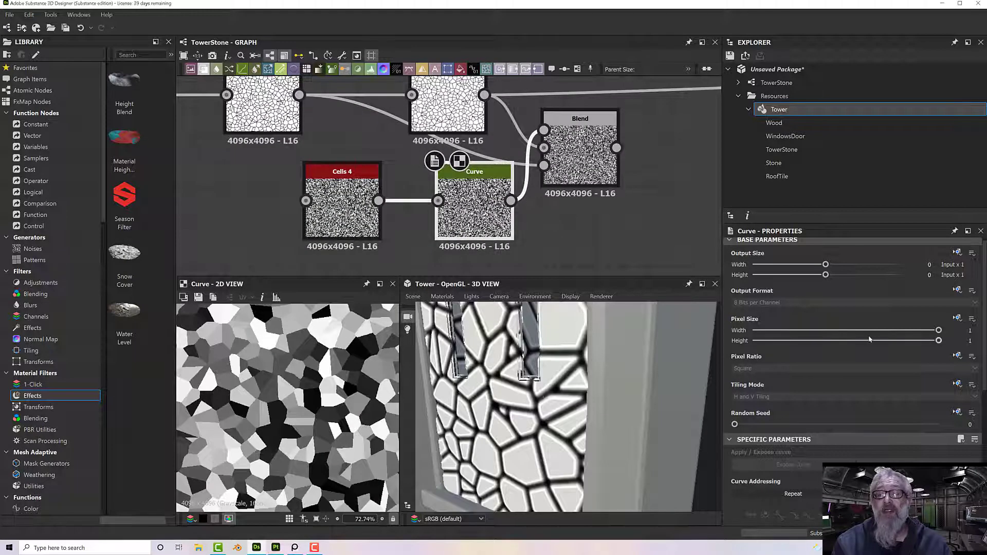
scroll(869, 340, down, 5)
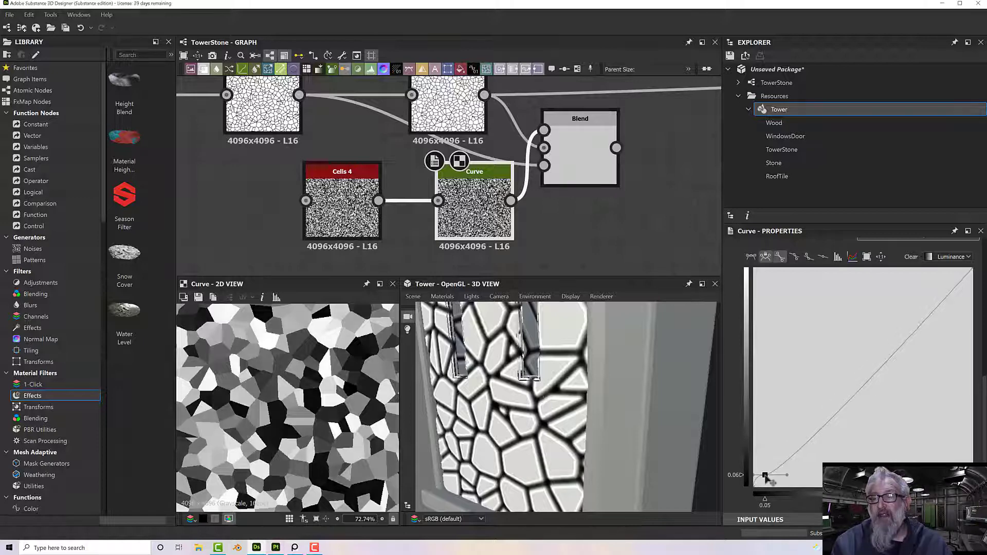
drag(767, 477, 779, 278)
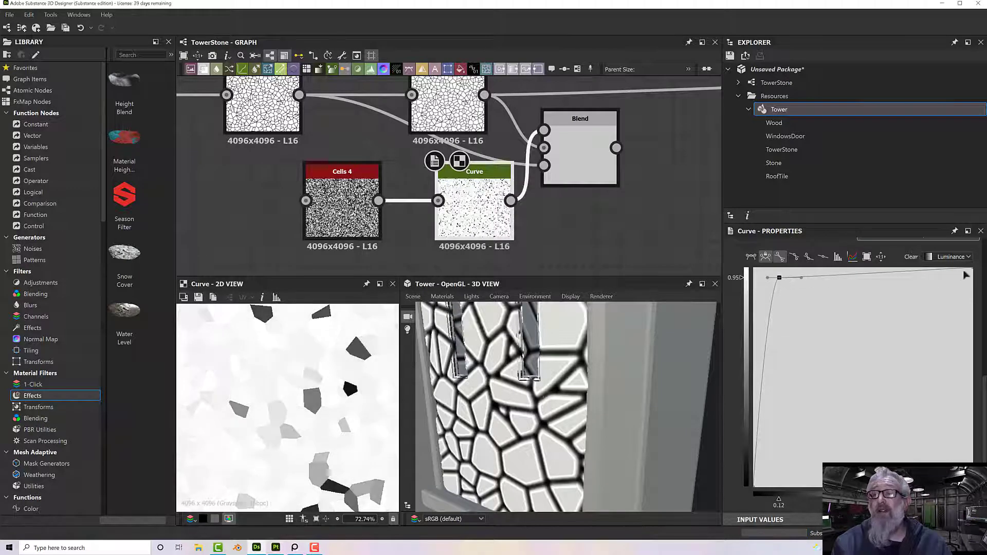
drag(972, 268, 973, 289)
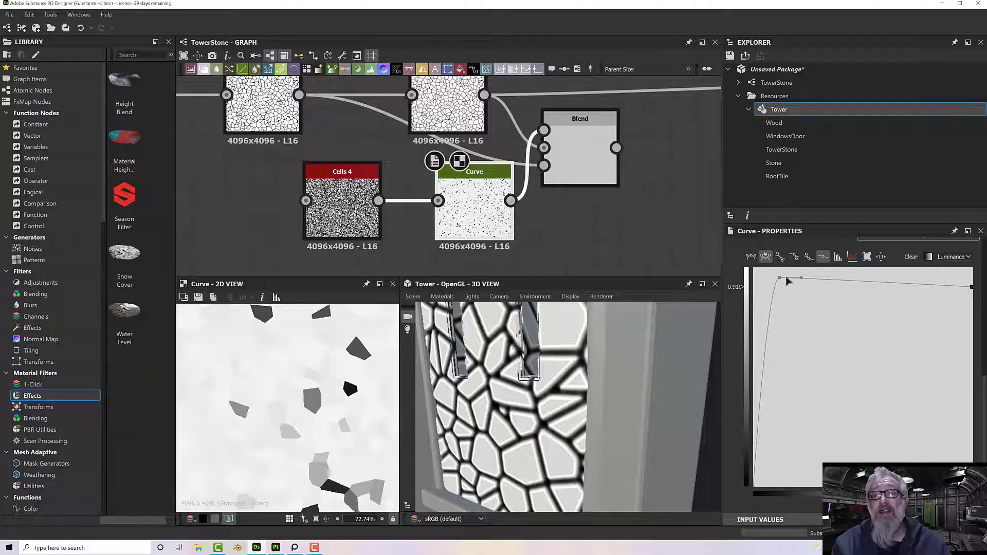
drag(780, 278, 777, 317)
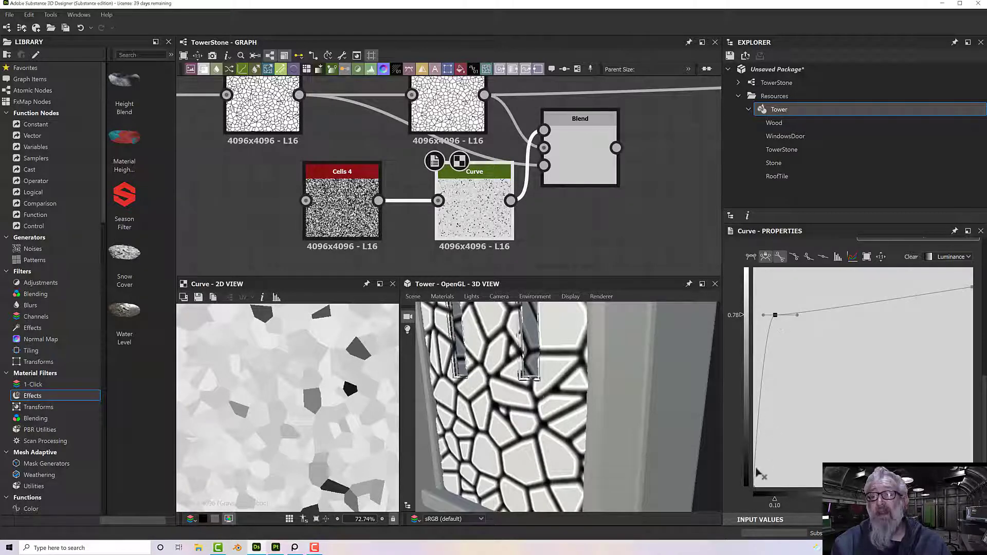
drag(755, 489, 867, 315)
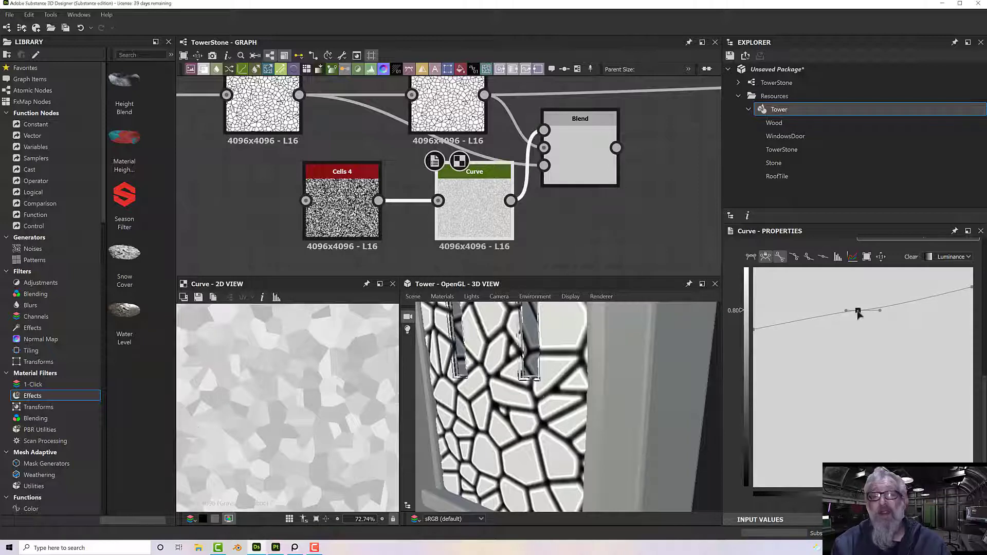
scroll(186, 430, down, 4)
scroll(186, 430, down, 4)
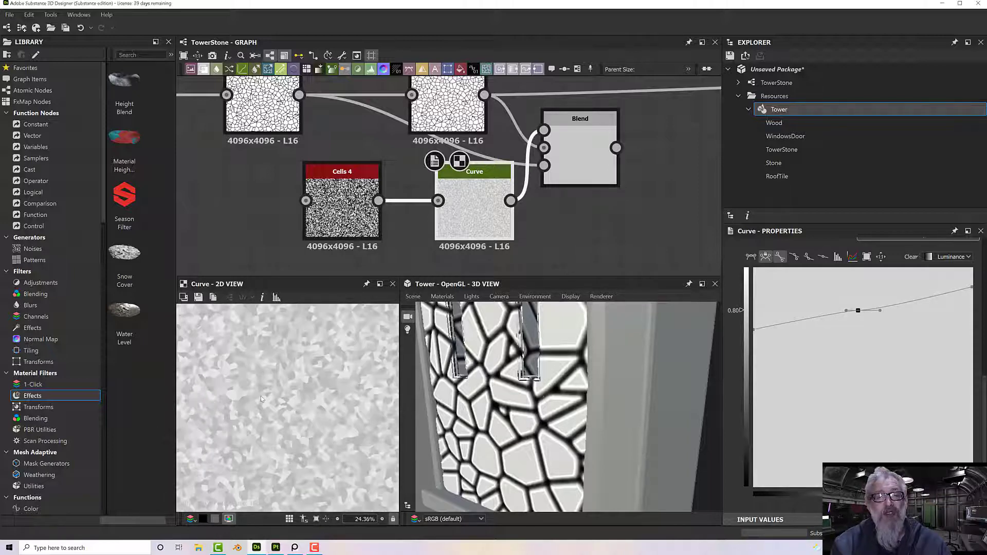
scroll(261, 398, up, 8)
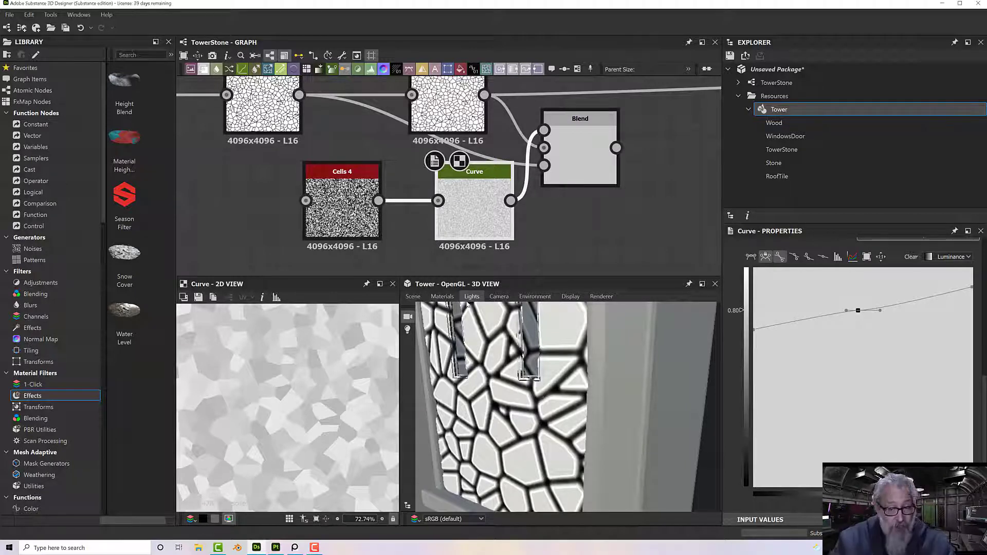
- Reroute the downstream link from Blur HQ Grayscale to the Blend node's output, keeping the blur as Blend's background, and inspect the tower stones close up
middle_drag(525, 118, 422, 136)
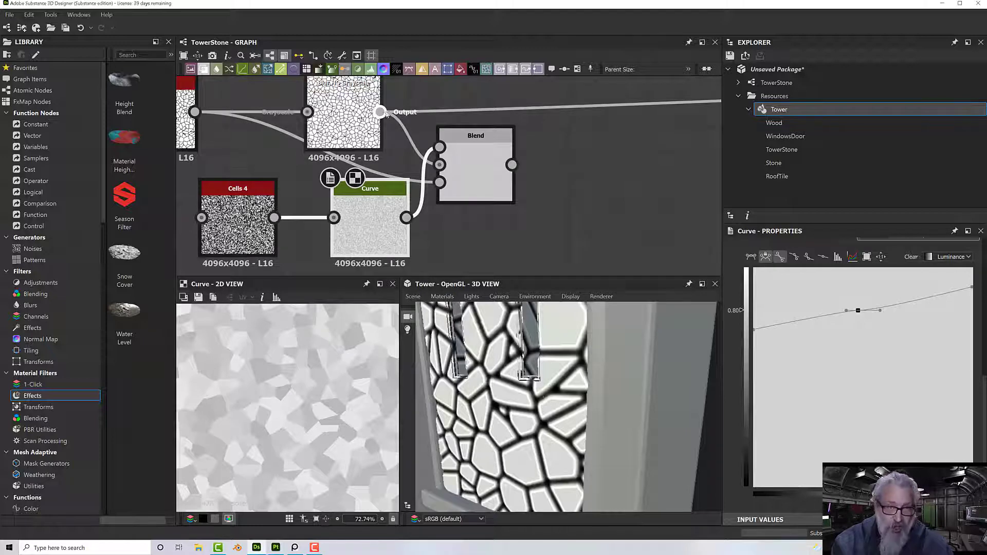
shift+drag(381, 112, 511, 165)
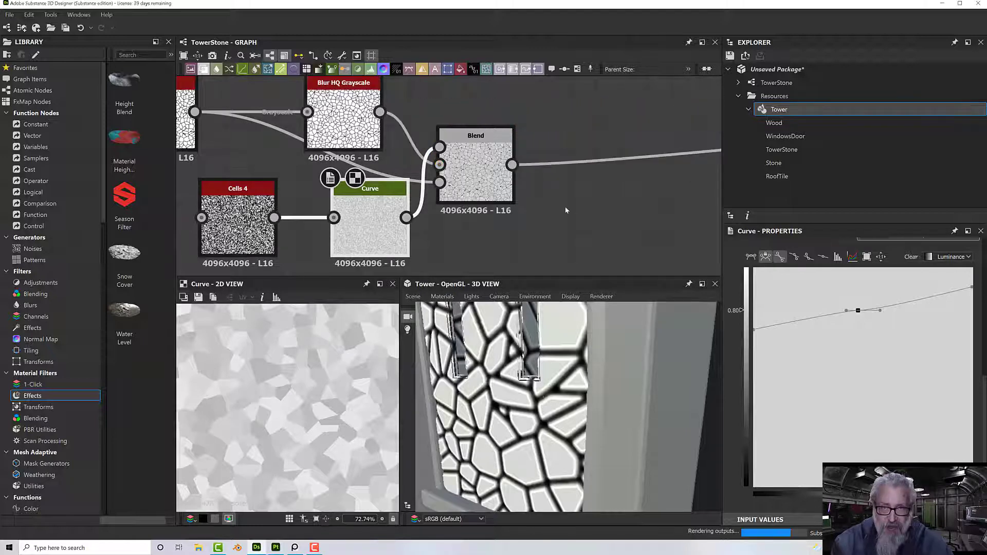
scroll(536, 394, up, 8)
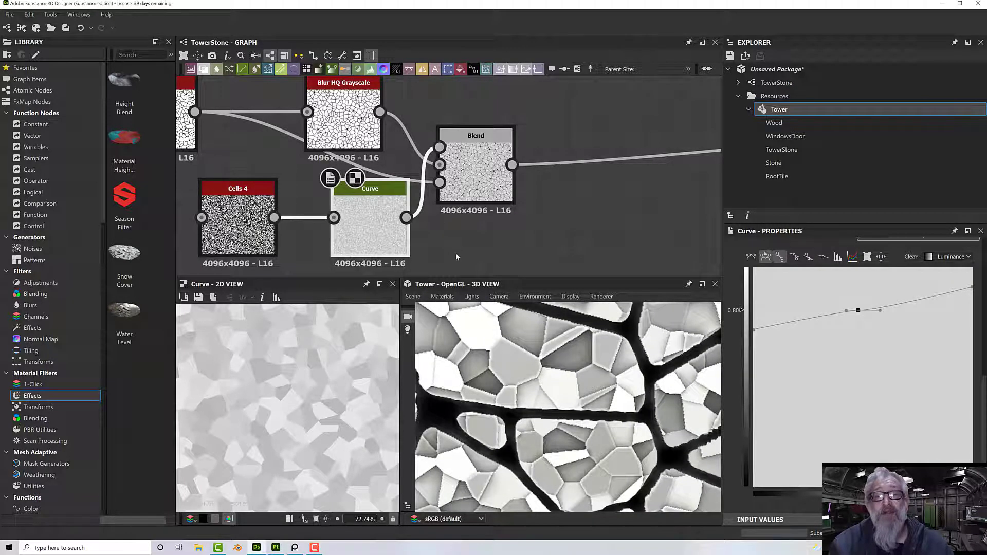
- Move the finer Cells 4 node and its Curve node further from the Blend node to free space before it
scroll(456, 257, down, 1)
middle_drag(458, 257, 551, 252)
drag(368, 226, 304, 226)
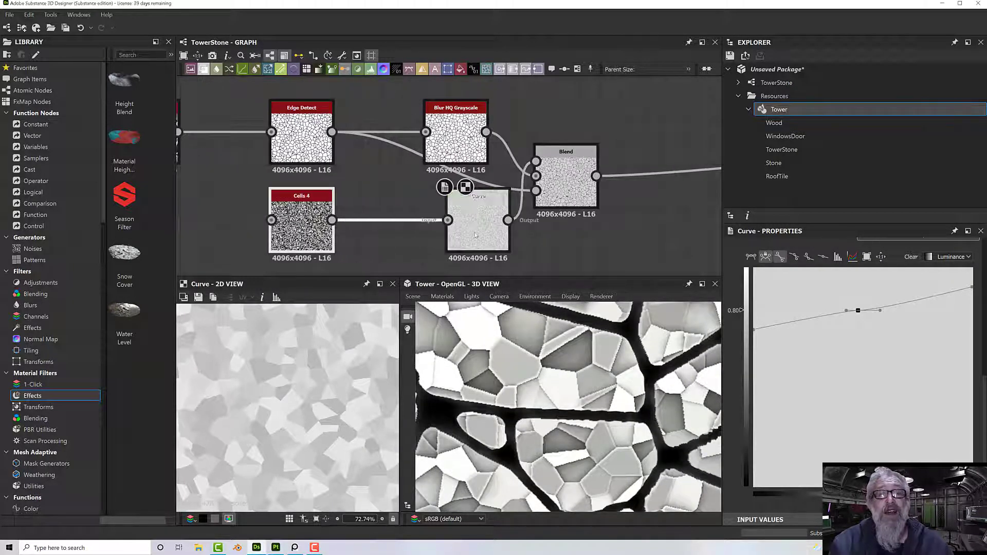
drag(478, 227, 379, 226)
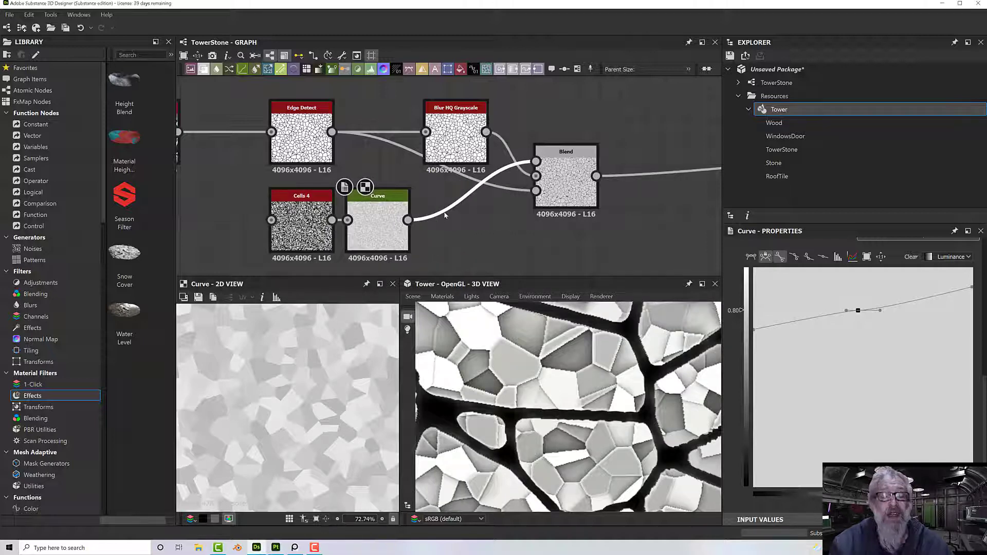
- Insert a Blur node between Curve and Blend, align it under Blur HQ Grayscale, and lower its Intensity to almost zero
key(space)
text(blur)
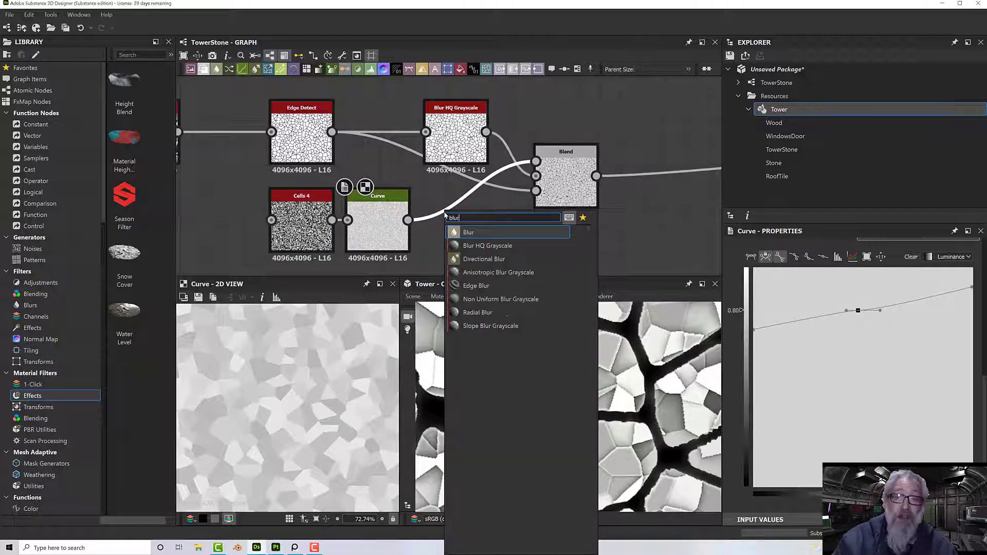
click(455, 232)
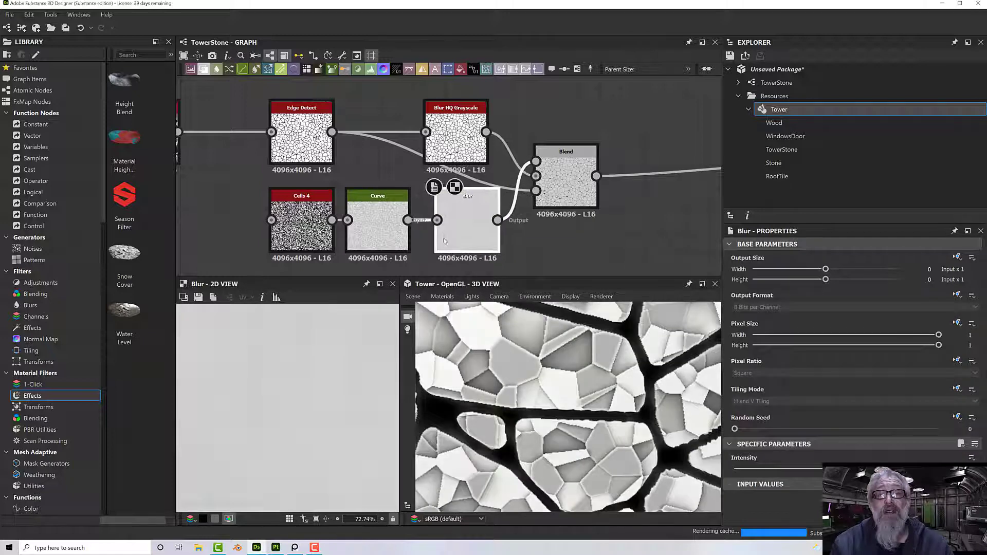
drag(443, 241, 443, 231)
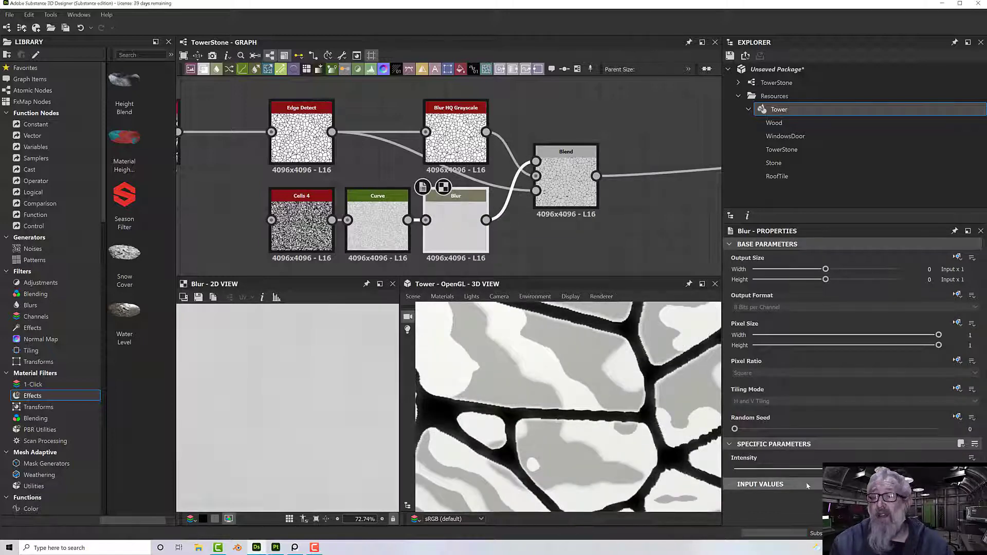
drag(808, 469, 737, 471)
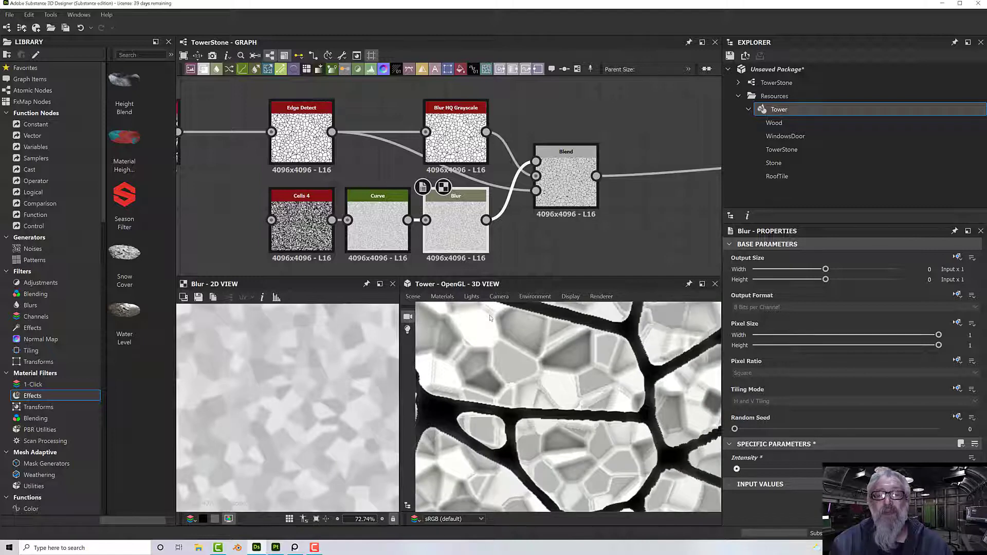
- Inspect the blurred cell detail on the 3D tower's stones, both close up and from a distance
scroll(487, 348, down, 8)
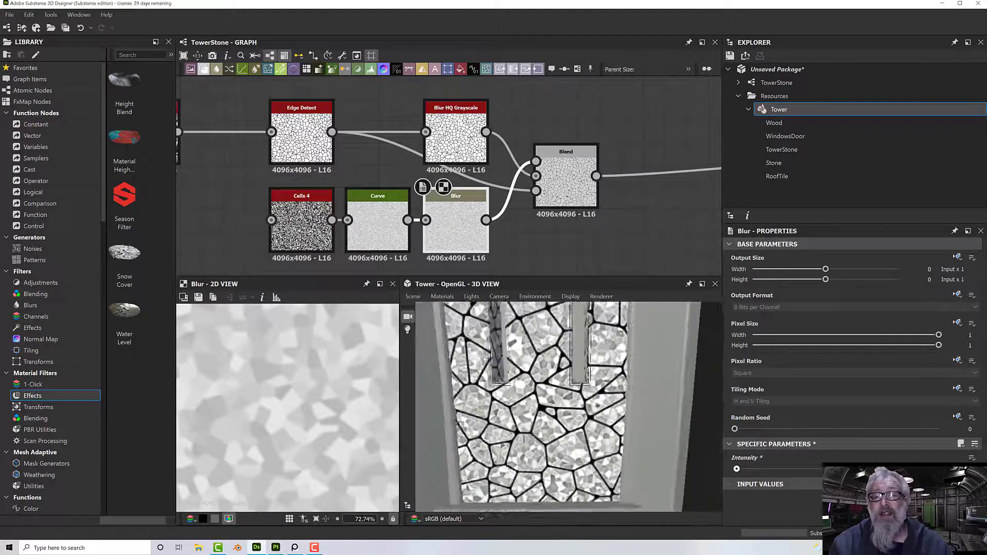
scroll(488, 348, up, 10)
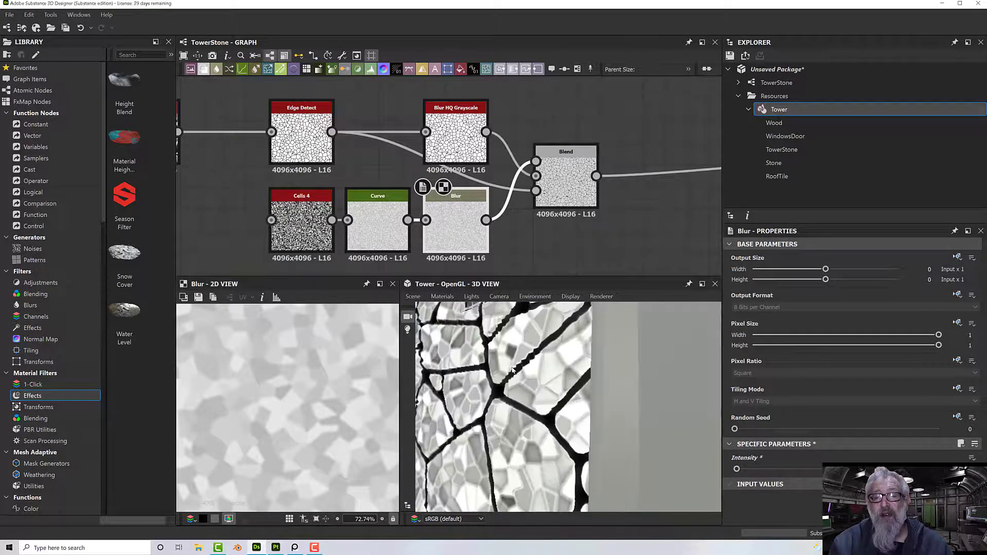
scroll(506, 368, down, 8)
scroll(505, 370, up, 8)
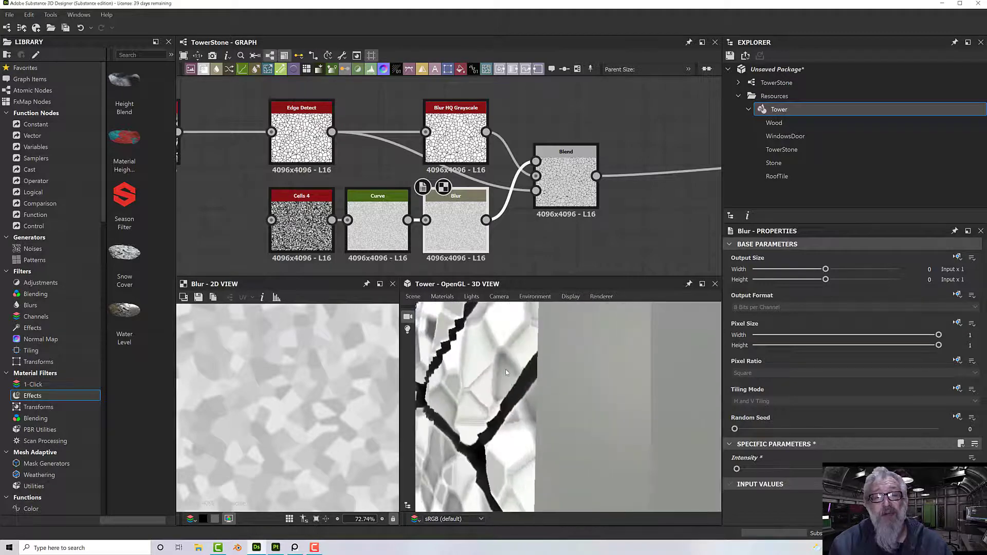
scroll(505, 369, down, 2)
drag(506, 373, 468, 376)
scroll(564, 372, down, 4)
scroll(521, 381, down, 5)
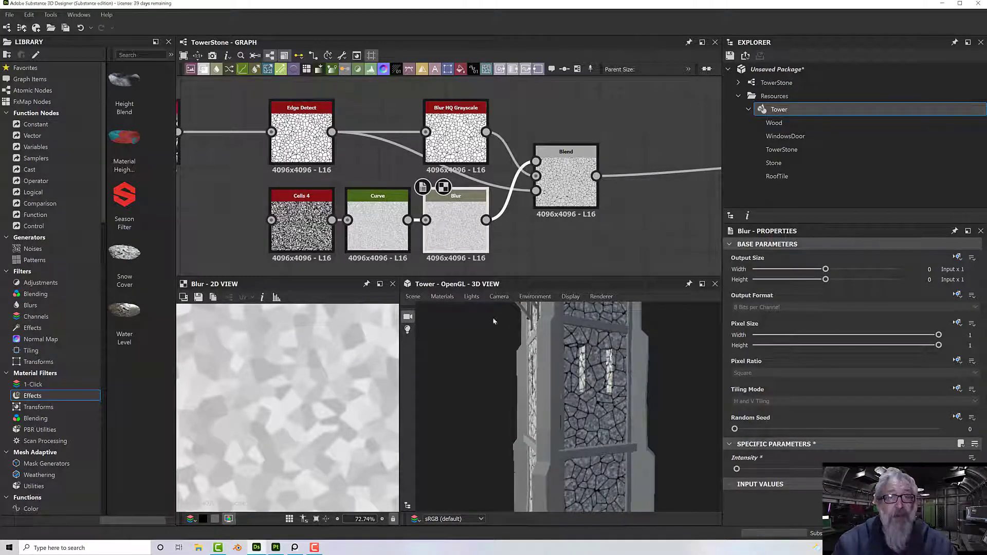
- Display the Normal node in the 2D view and examine close up how the facets inside the stones read
scroll(626, 220, down, 2)
scroll(626, 221, down, 3)
middle_drag(626, 220, 380, 199)
middle_drag(663, 186, 372, 205)
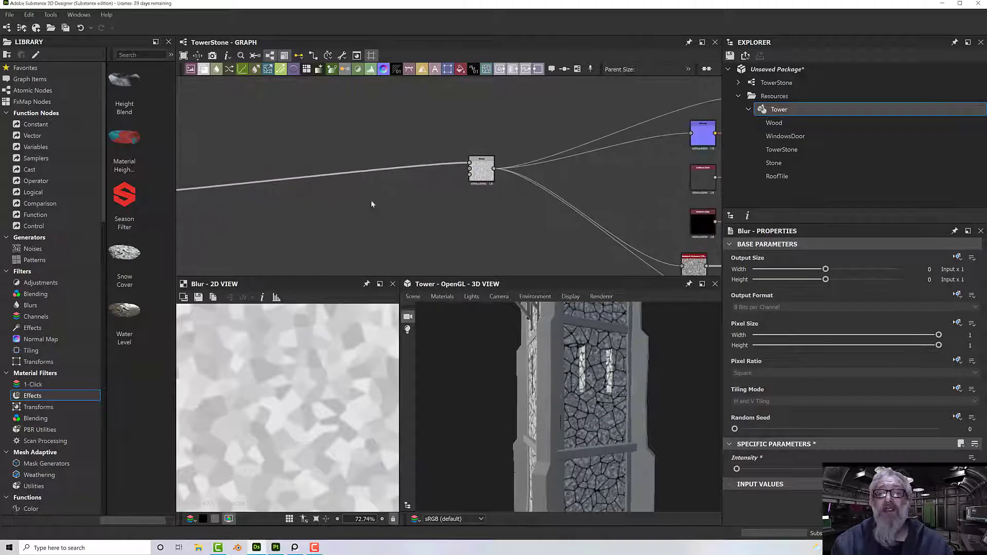
middle_drag(501, 205, 337, 240)
double_click(539, 167)
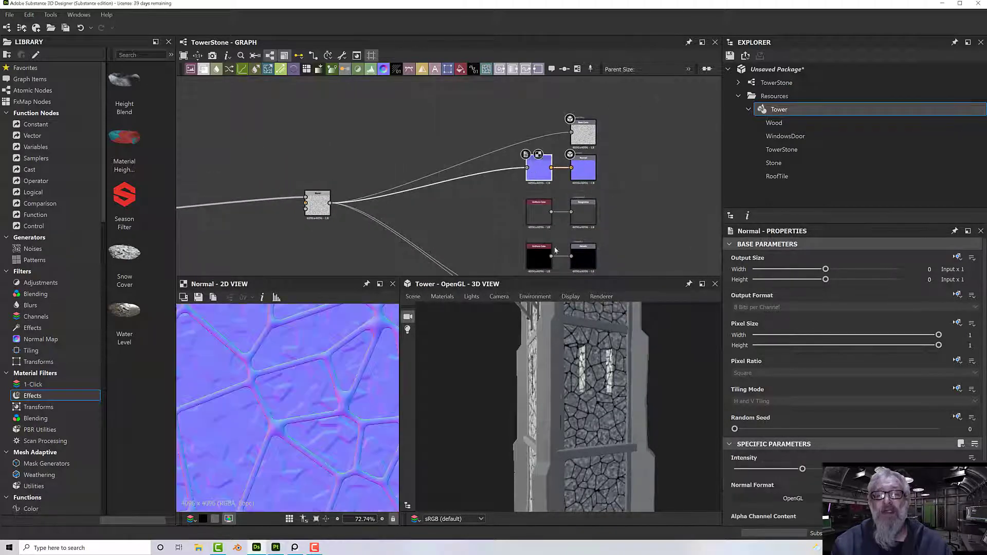
scroll(309, 405, up, 5)
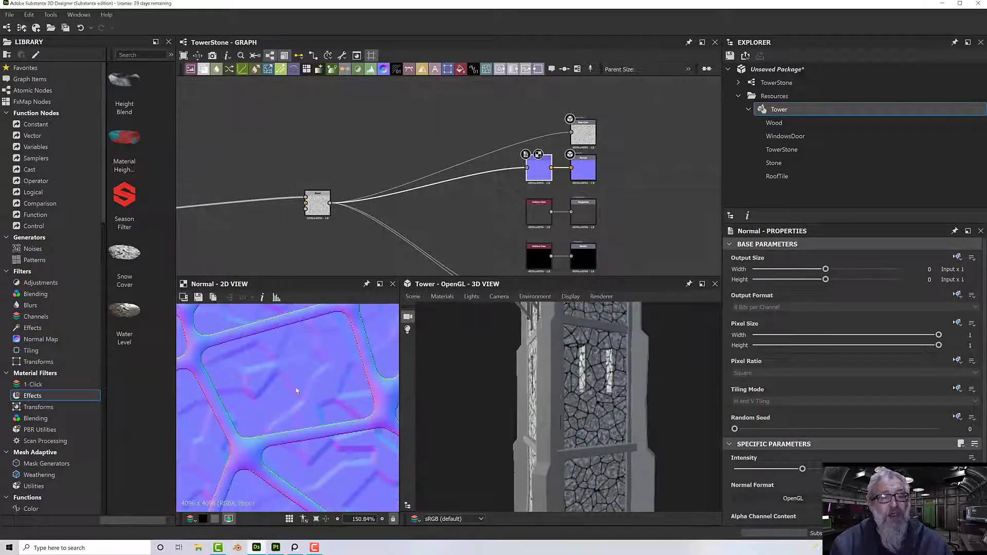
middle_drag(298, 387, 317, 386)
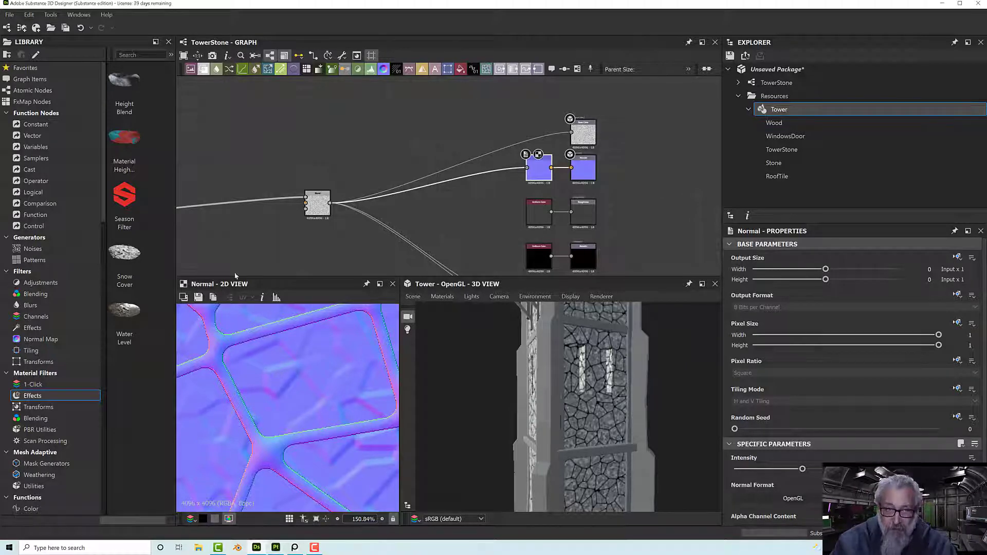
middle_drag(282, 199, 533, 190)
scroll(396, 206, down, 2)
scroll(397, 208, down, 3)
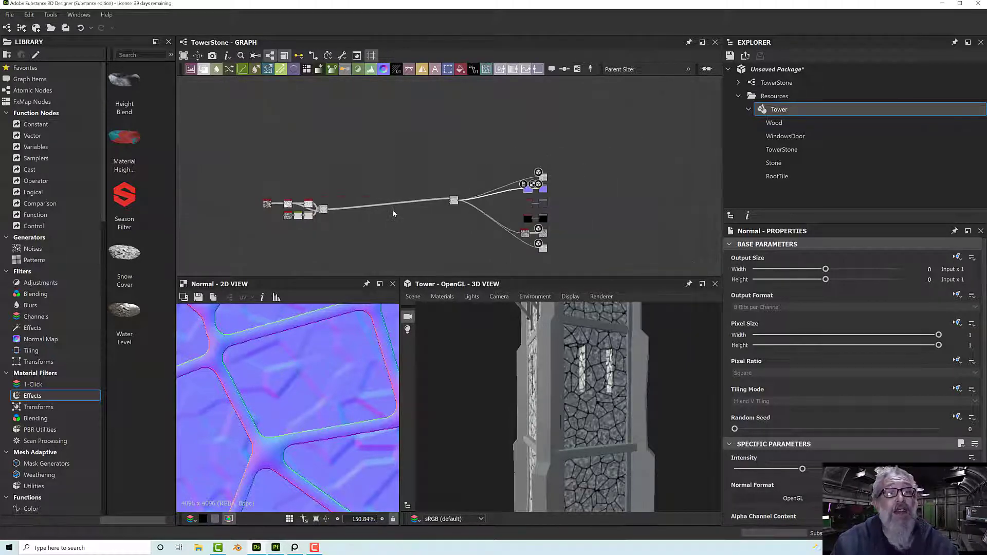
middle_drag(394, 212, 498, 204)
scroll(440, 203, up, 4)
scroll(427, 229, up, 3)
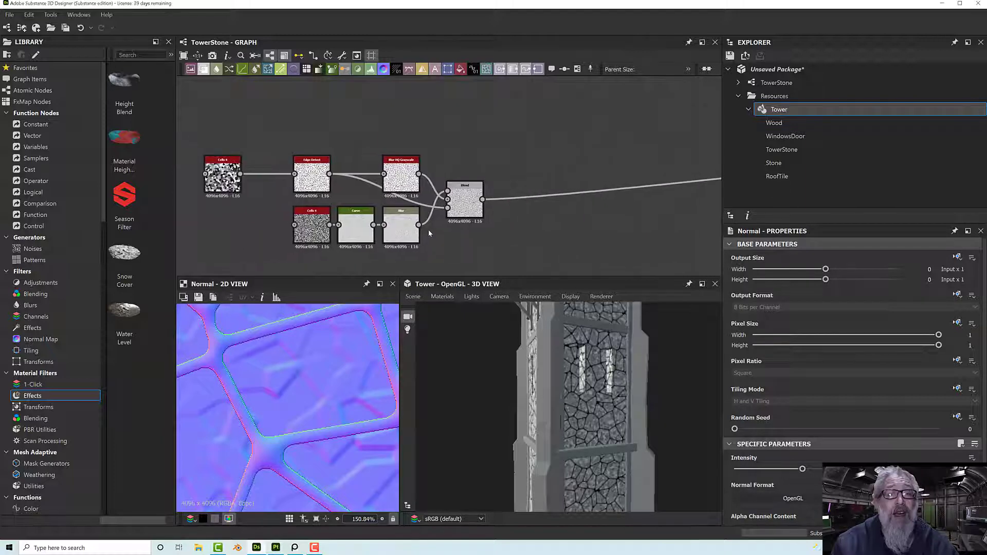
click(381, 221)
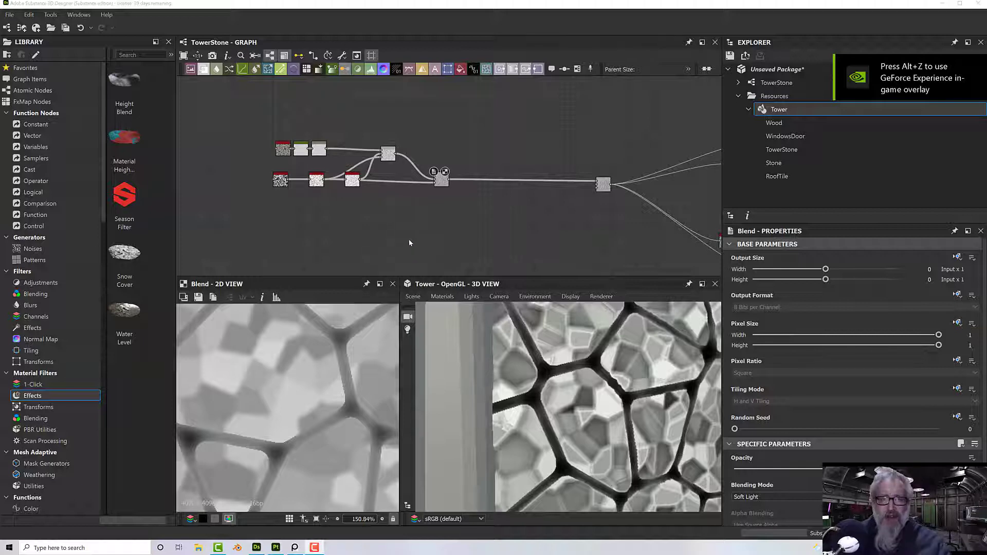
- Add a Gaussian Spots 1 node to the graph and place it below the Cells 4 node that feeds Edge Detect
scroll(415, 208, up, 3)
middle_drag(415, 209, 491, 203)
scroll(480, 223, down, 2)
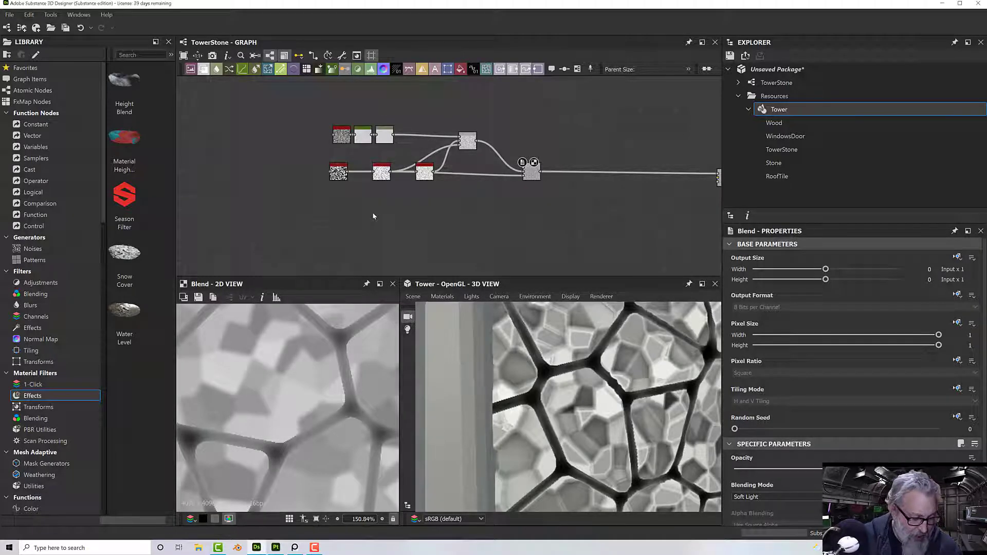
key(space)
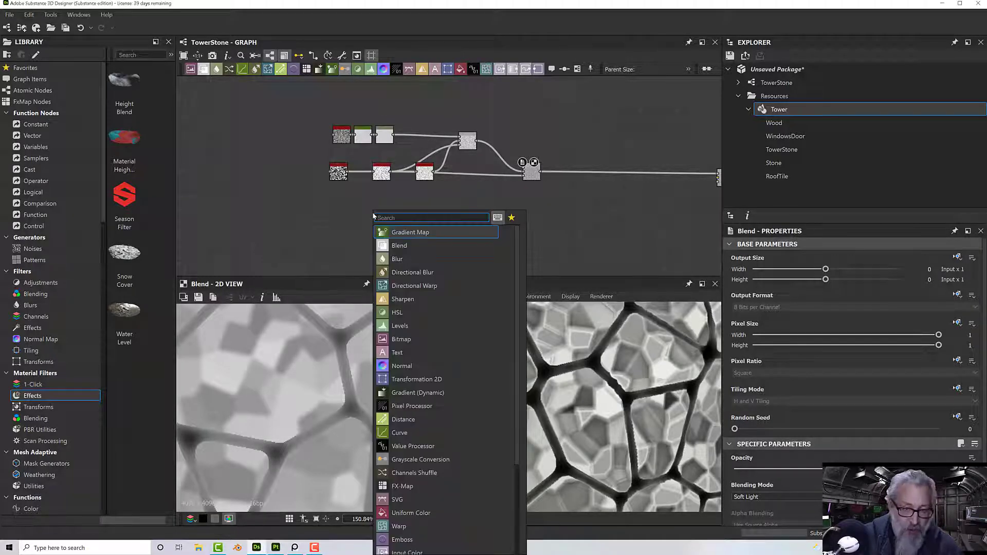
text(gau)
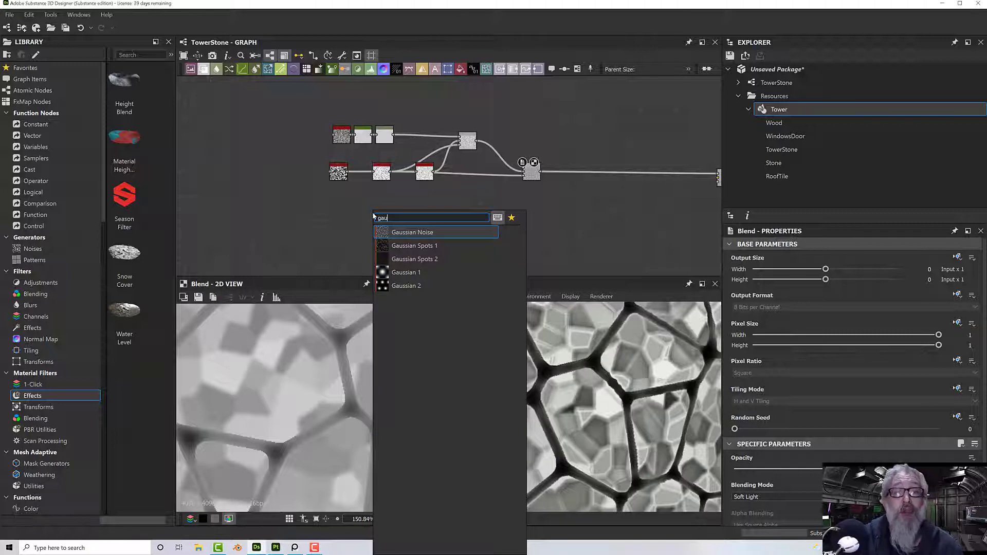
click(399, 245)
drag(375, 214, 341, 210)
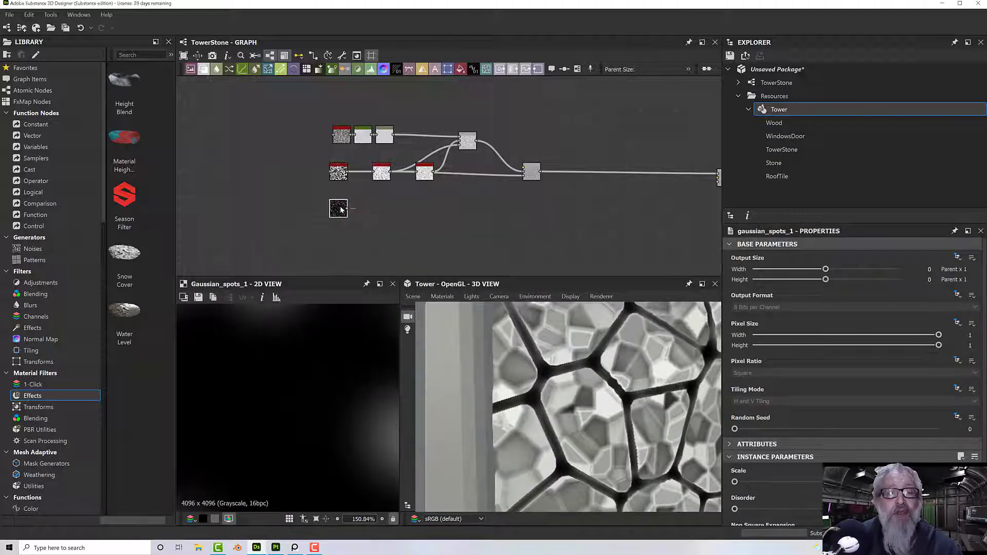
- Raise the Gaussian Spots 1 node's Scale strongly so the pattern turns into very fine, dense spots
scroll(326, 368, down, 10)
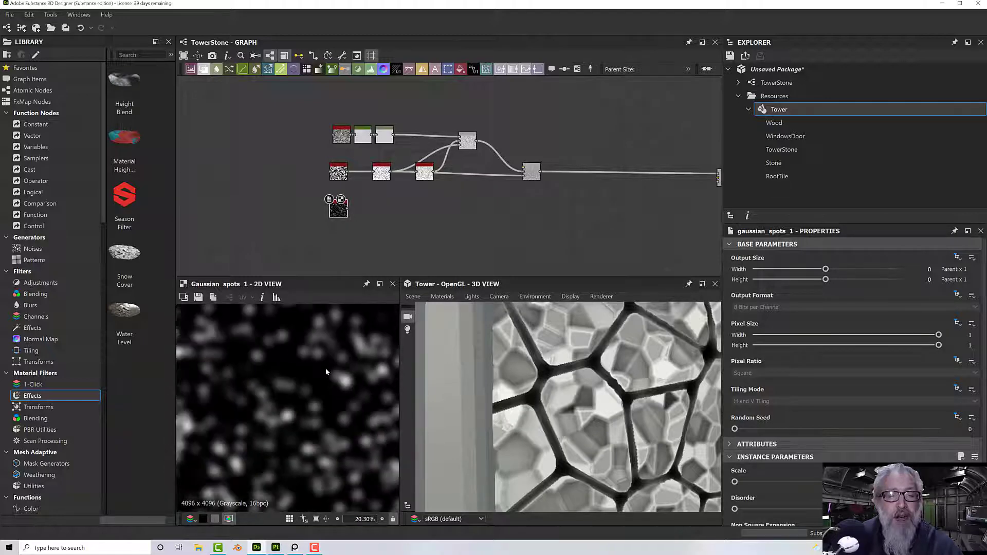
scroll(326, 372, down, 3)
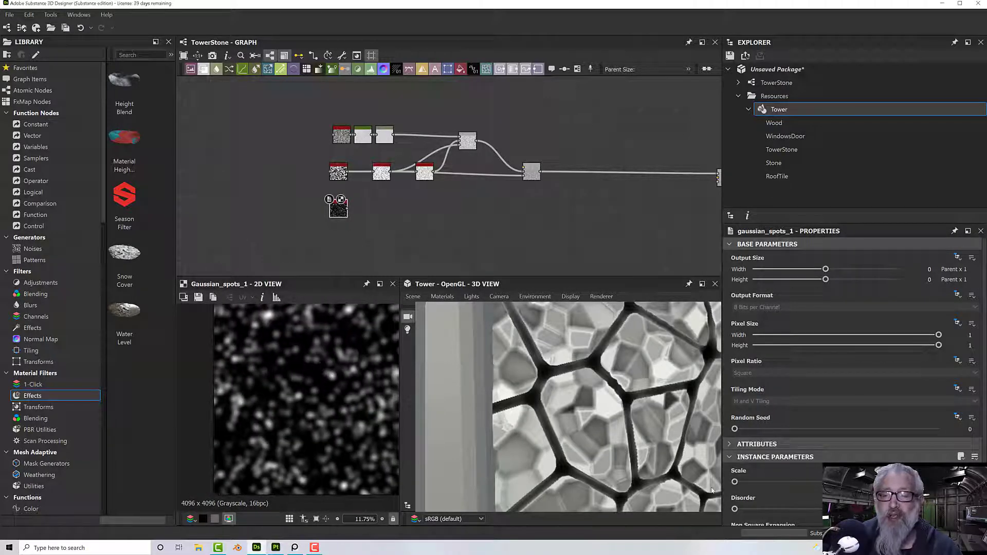
drag(735, 483, 848, 482)
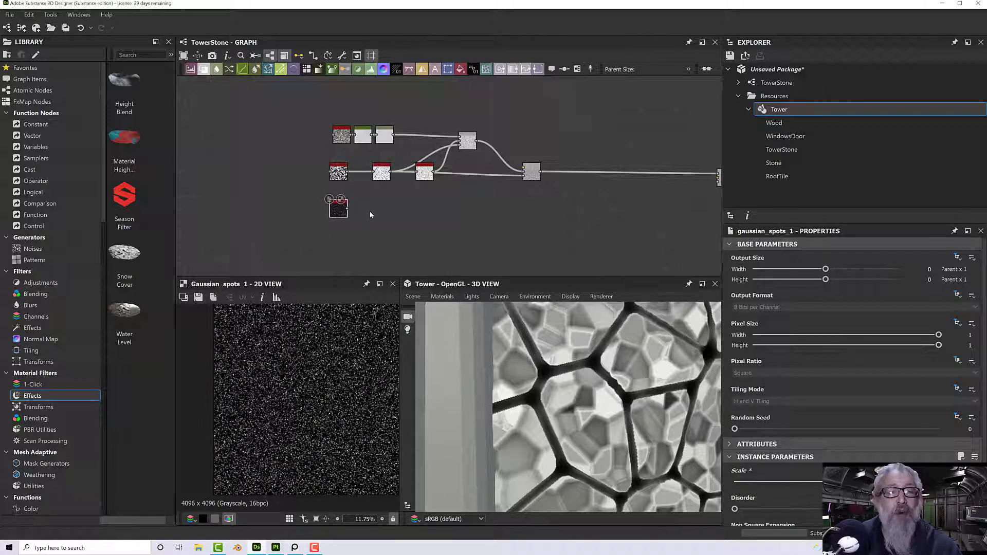
- Duplicate the Edge Detect node, connect the Gaussian Spots 1 output to the copy, and show its result in the 2D view
scroll(379, 232, up, 1)
scroll(378, 232, up, 1)
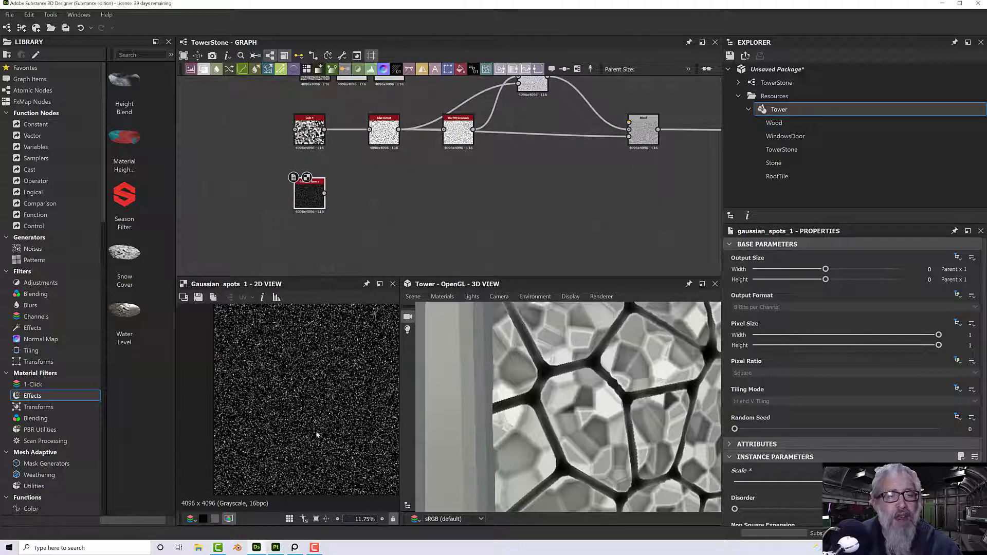
middle_drag(374, 186, 413, 249)
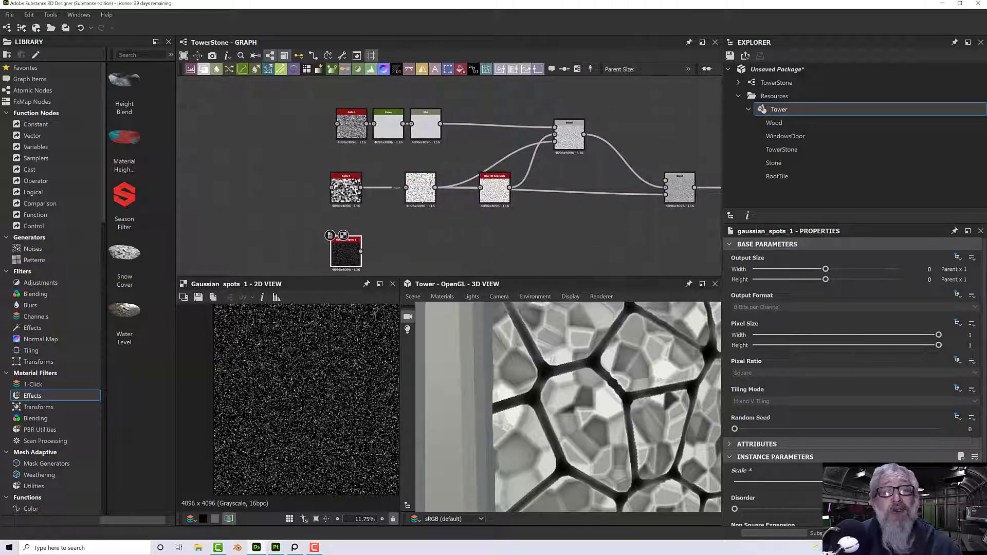
click(420, 186)
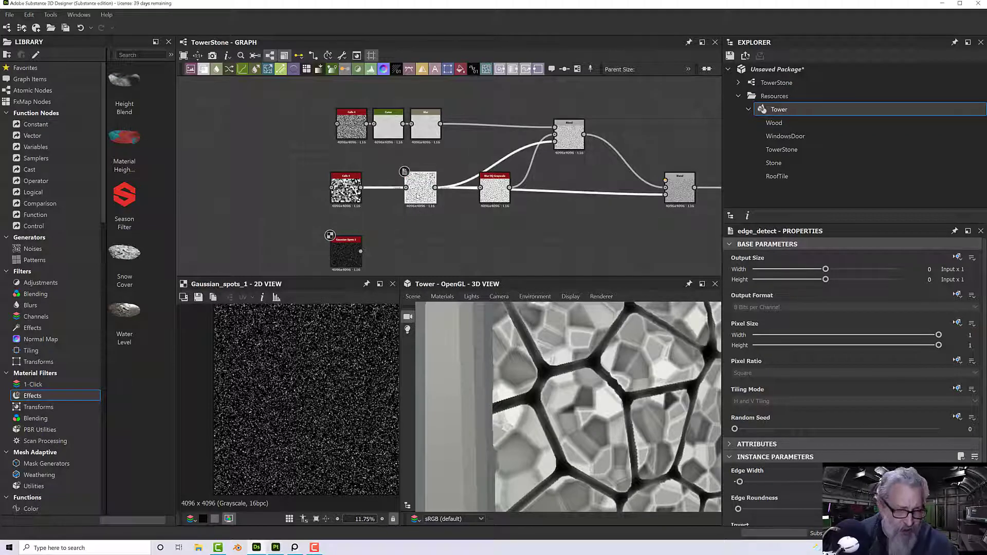
key(ctrl+v)
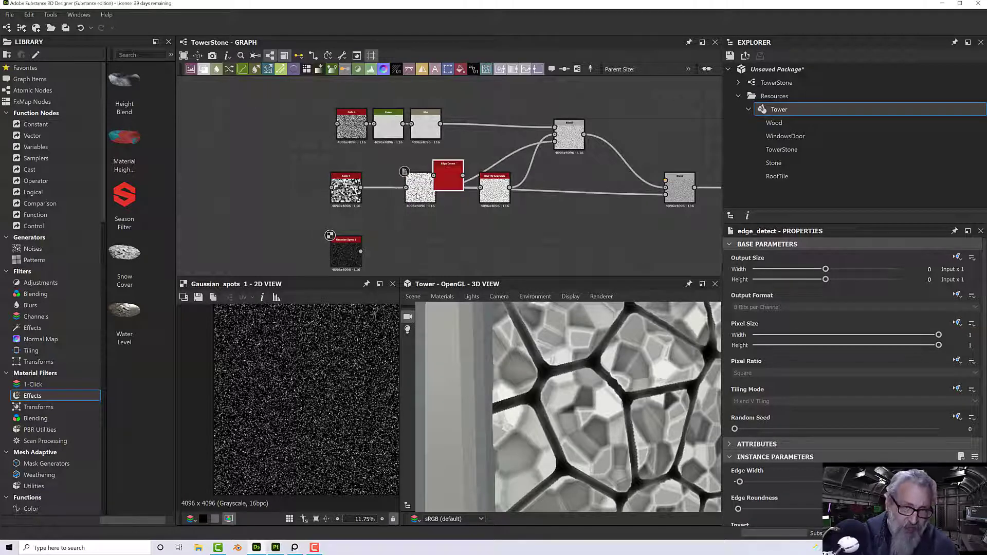
drag(443, 177, 400, 252)
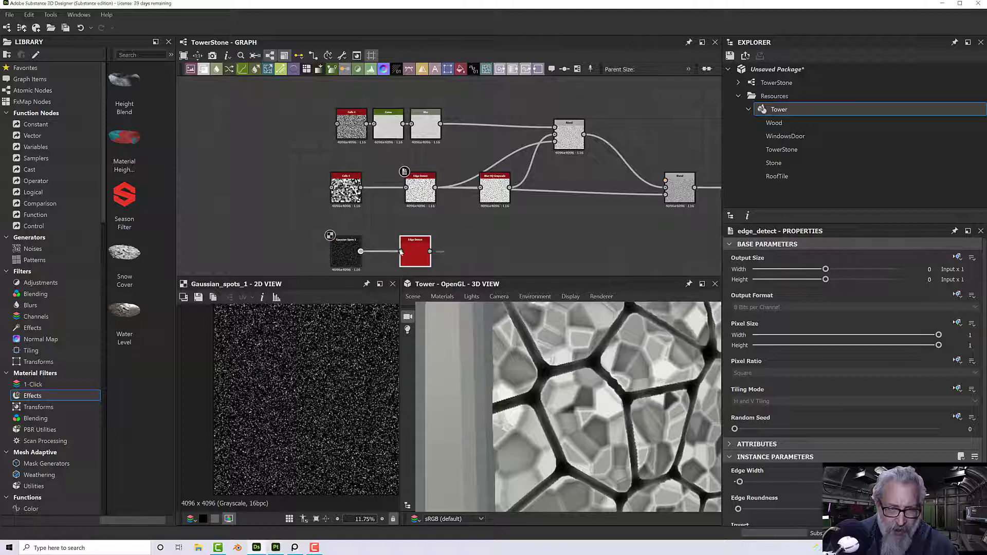
click(418, 261)
double_click(418, 256)
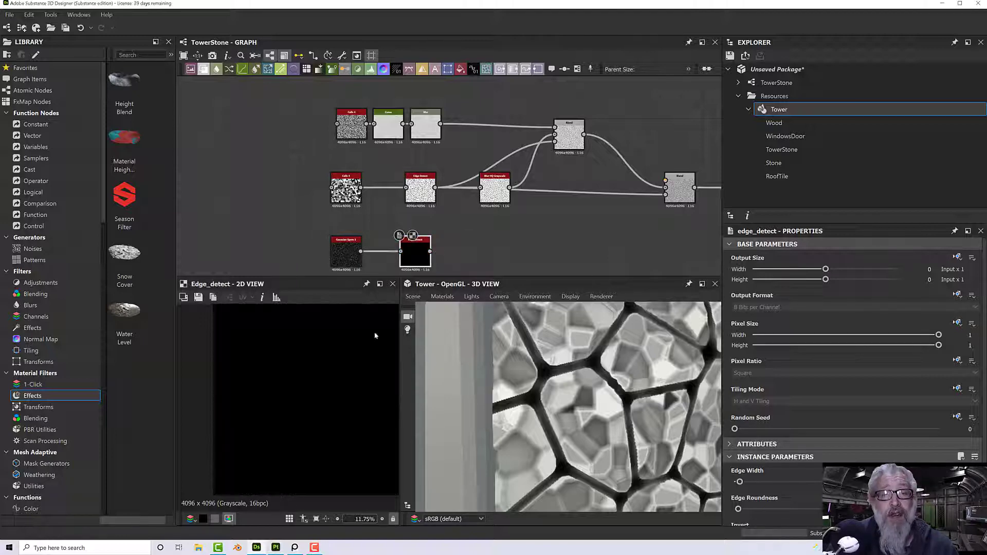
- Lower the duplicated Edge Detect node's Edge Width and Edge Roundness to their minimum and inspect the specks in the 2D view
scroll(358, 368, down, 1)
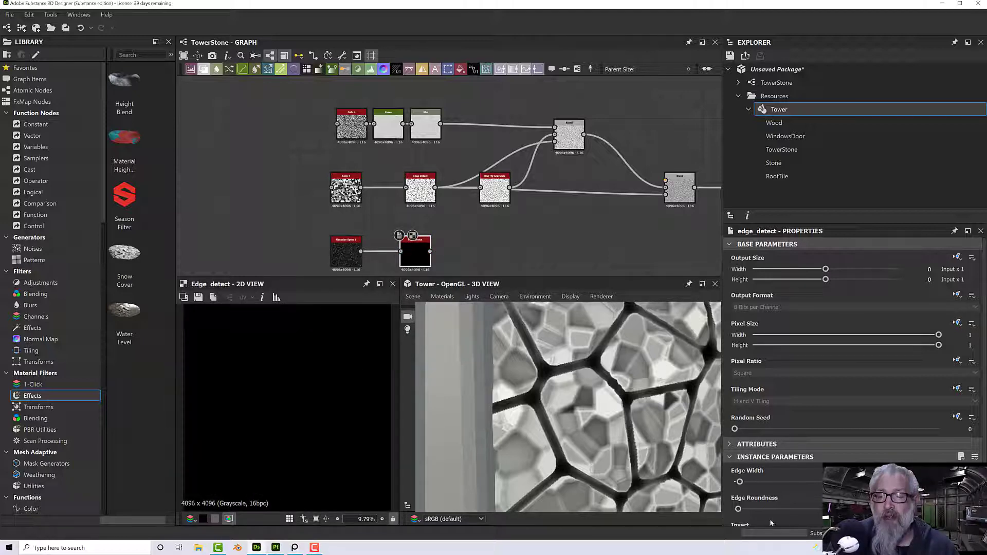
mouse_move(740, 482)
mouse_down()
mouse_move(735, 510)
mouse_move(737, 483)
mouse_up()
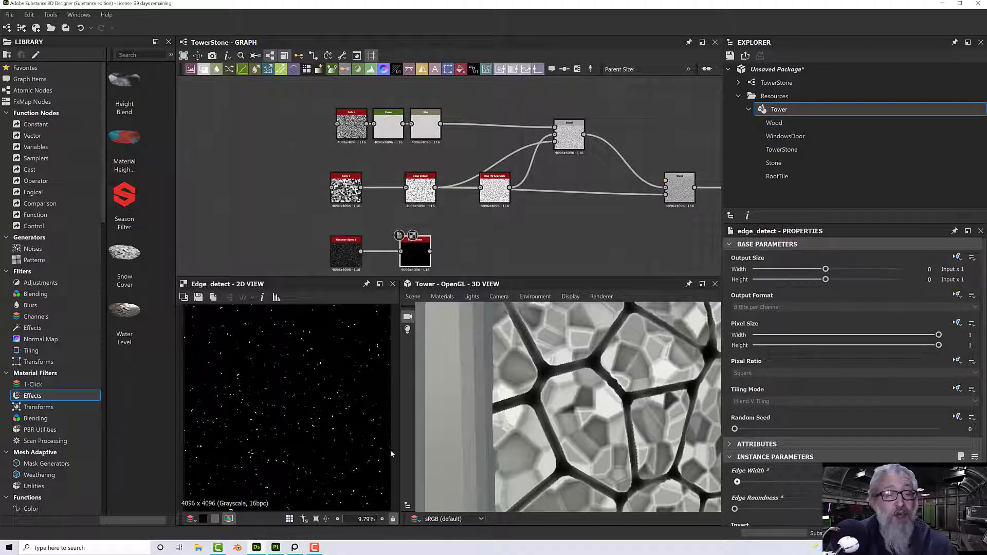
scroll(341, 442, up, 10)
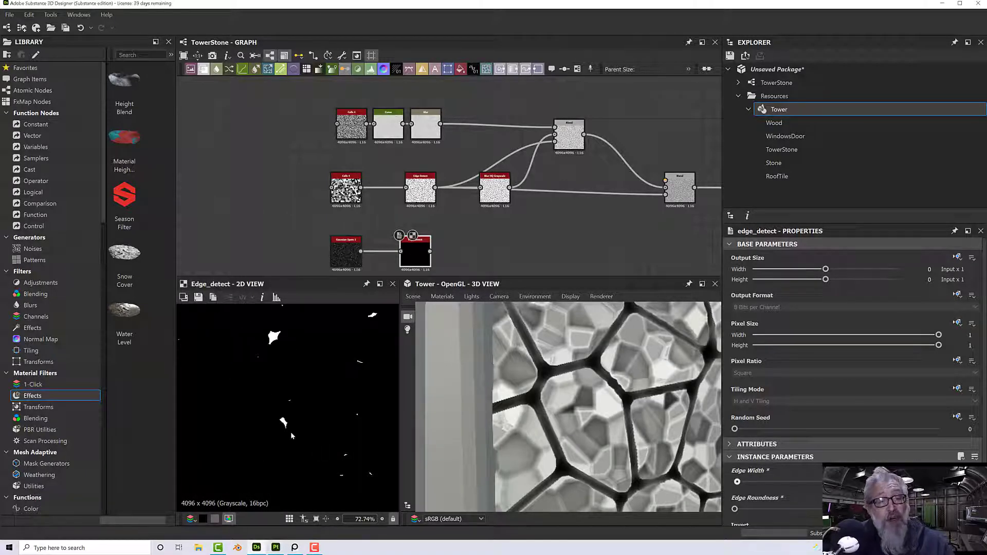
scroll(291, 432, down, 6)
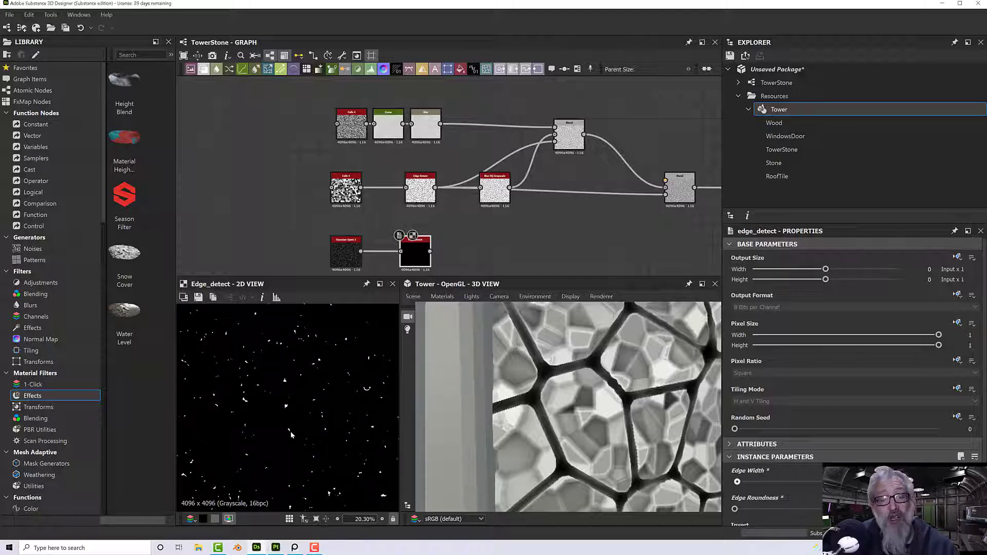
scroll(291, 431, down, 4)
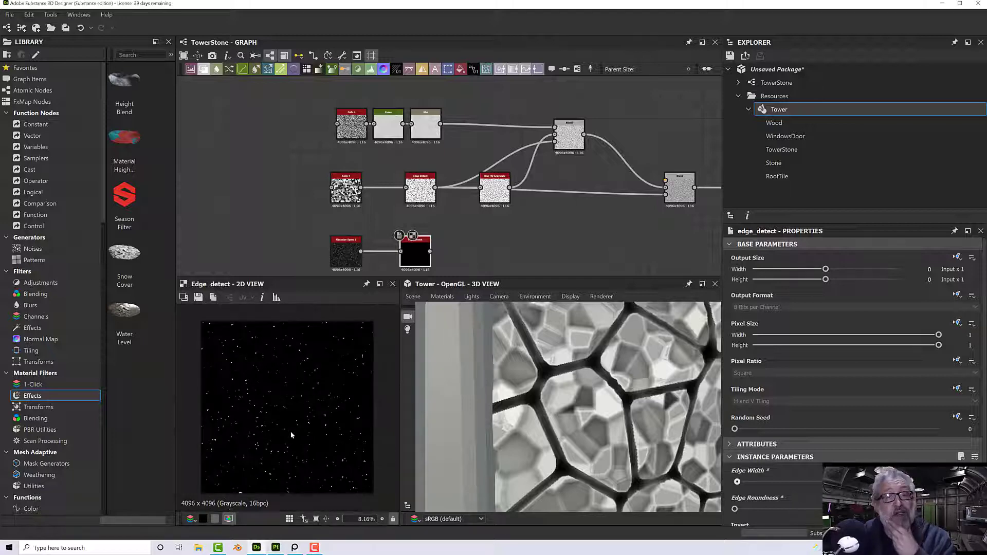
- Add a Flood Fill node after the duplicated Edge Detect node and connect the Edge Detect output to it
scroll(291, 431, up, 7)
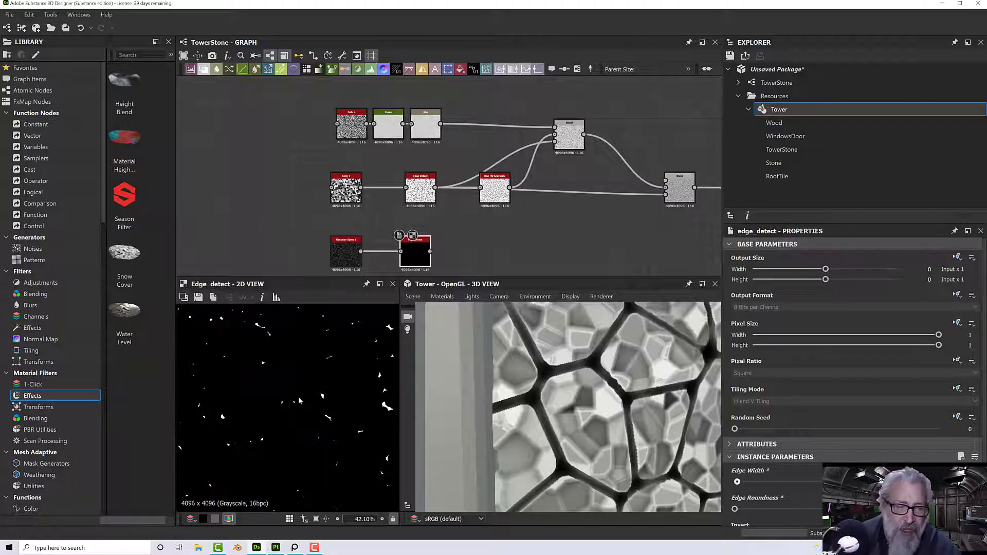
scroll(303, 380, down, 4)
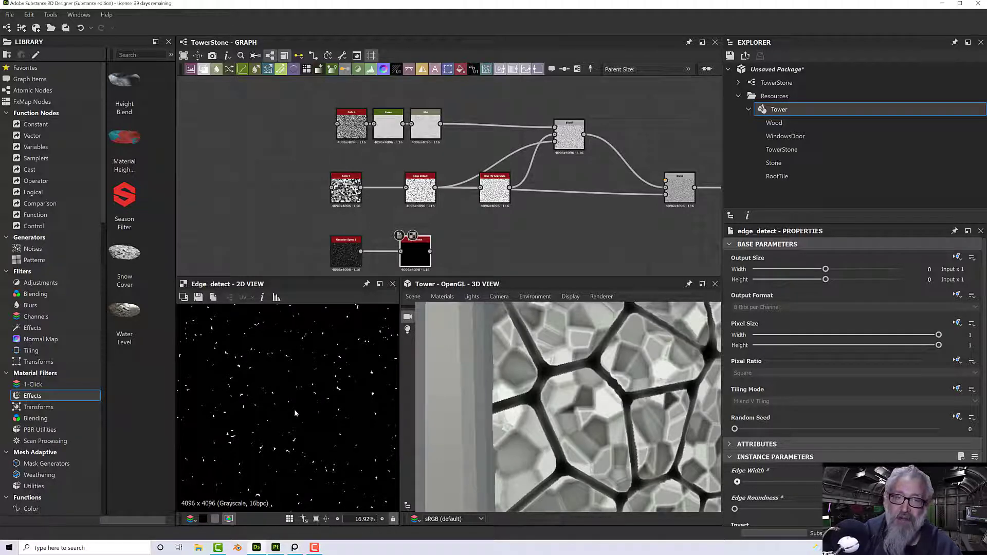
middle_drag(416, 251, 402, 251)
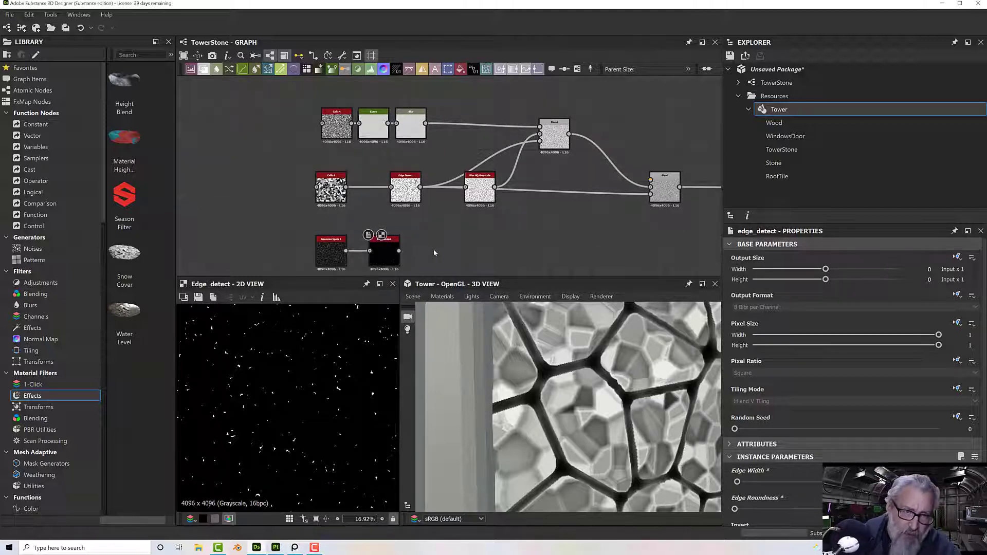
key(space)
text(flo)
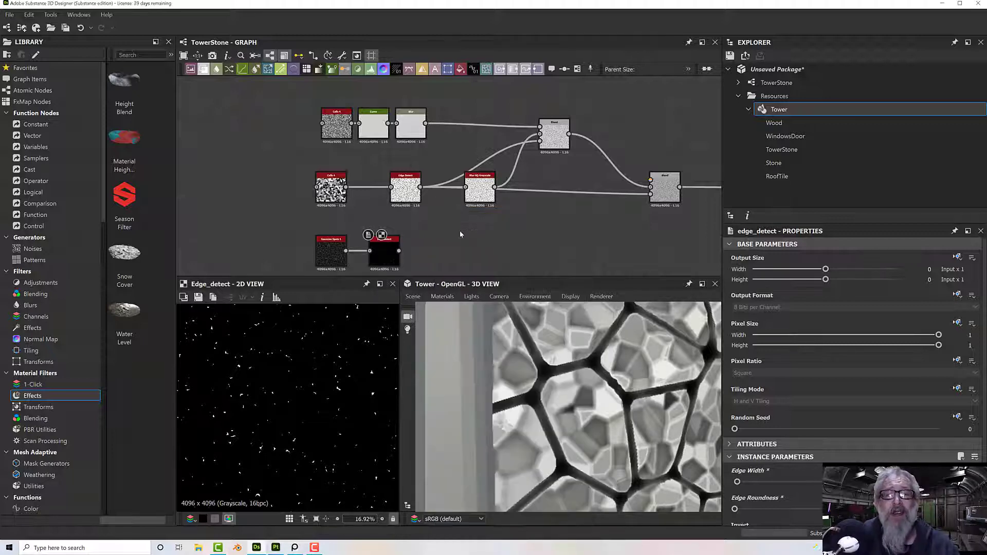
key(Return)
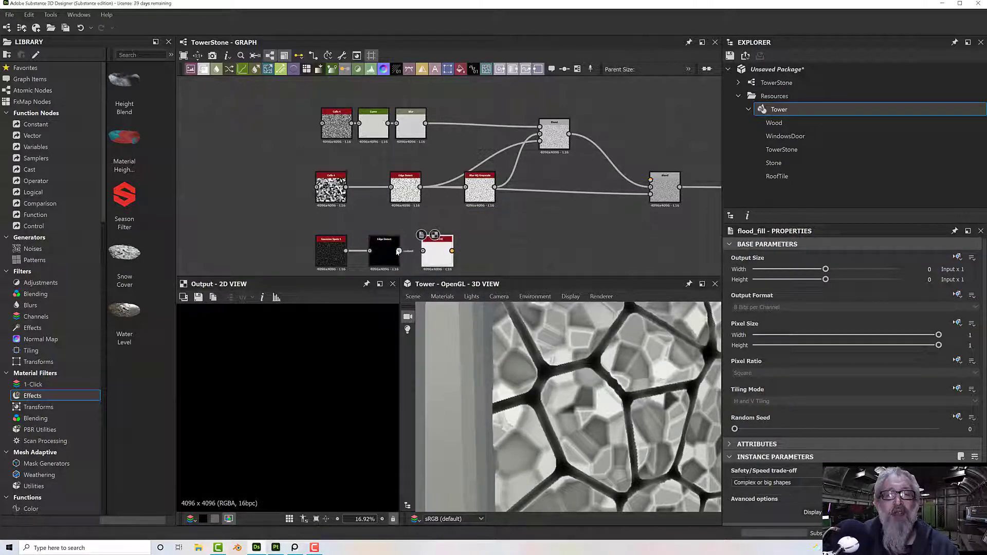
drag(399, 251, 423, 251)
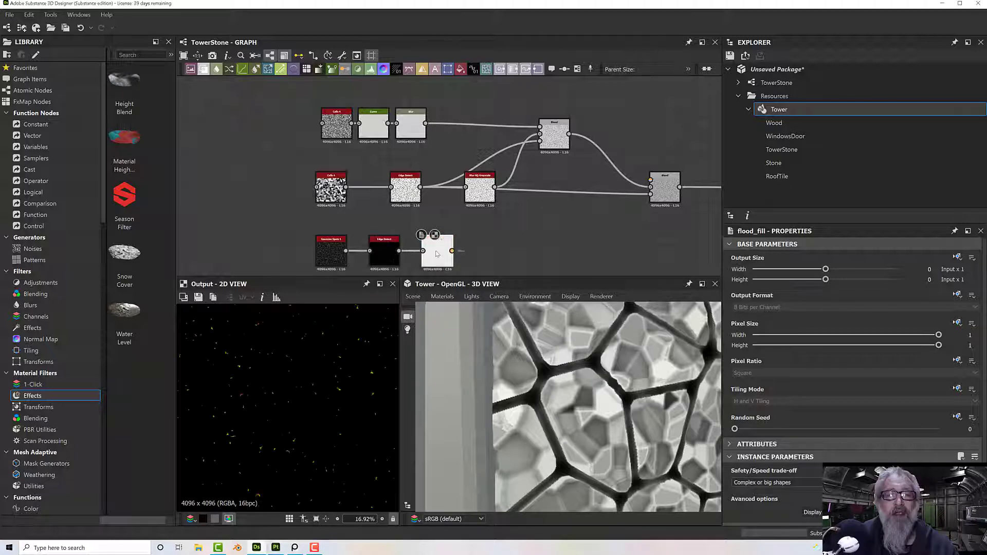
- Examine the Flood Fill result in the 2D view, checking the individual specks up close and across the whole texture
scroll(313, 432, up, 10)
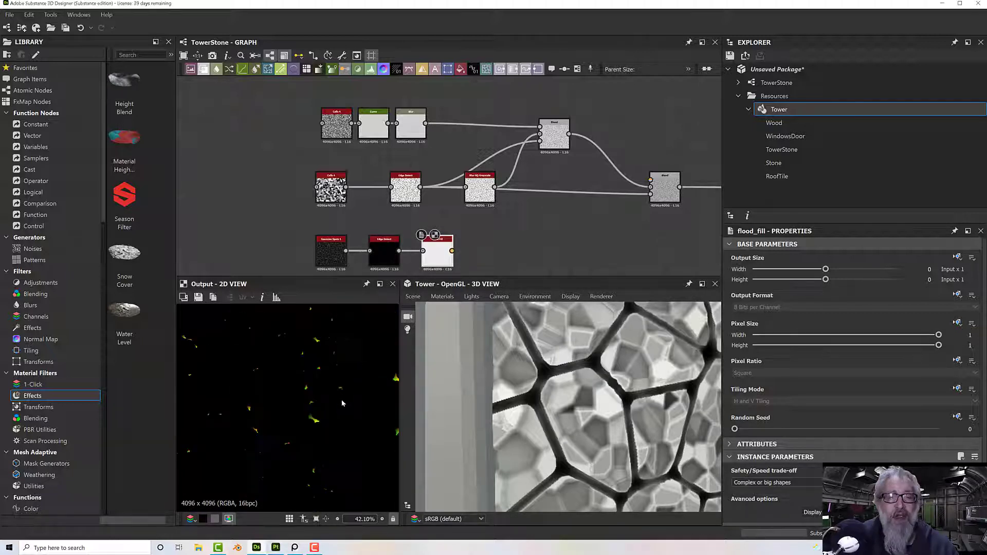
scroll(314, 440, up, 1)
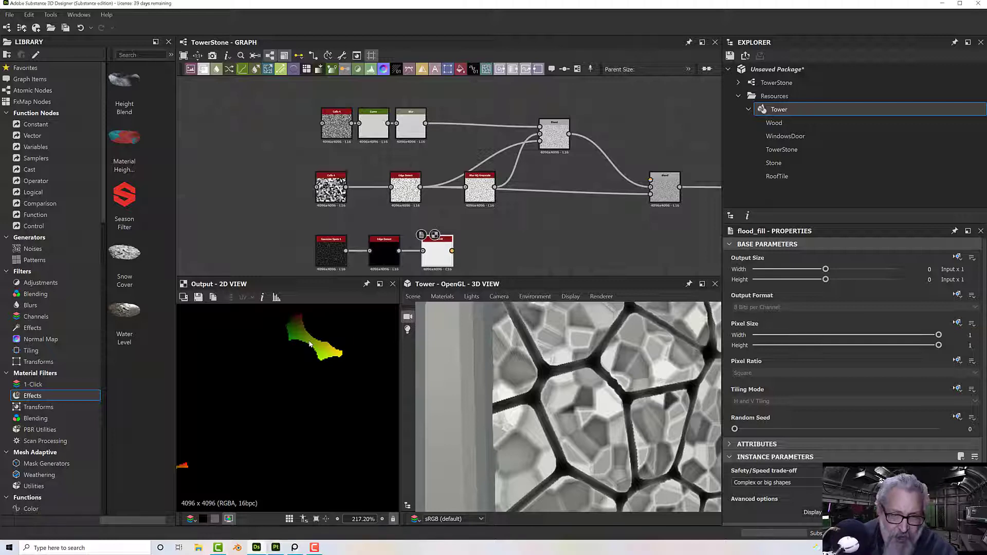
scroll(442, 231, down, 4)
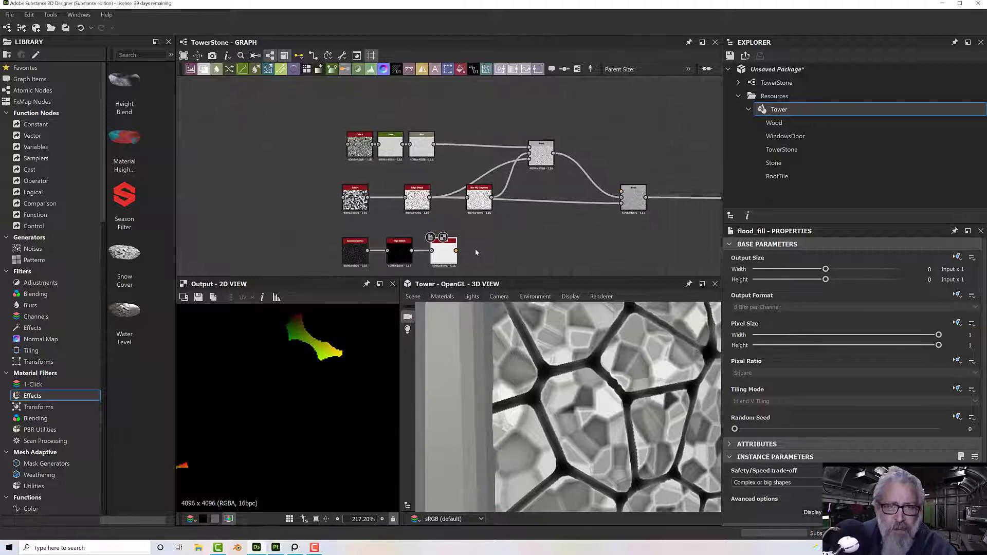
scroll(367, 337, down, 5)
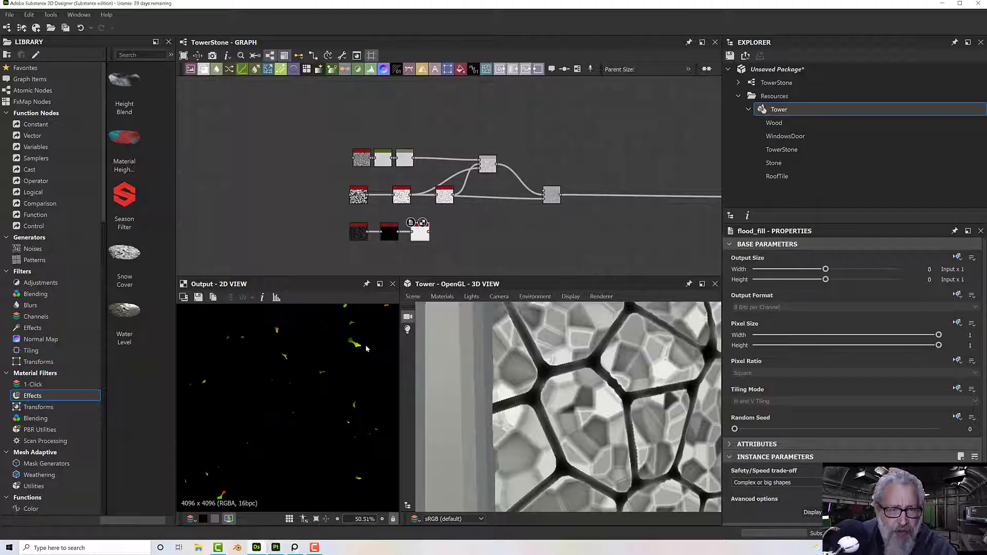
scroll(332, 377, down, 3)
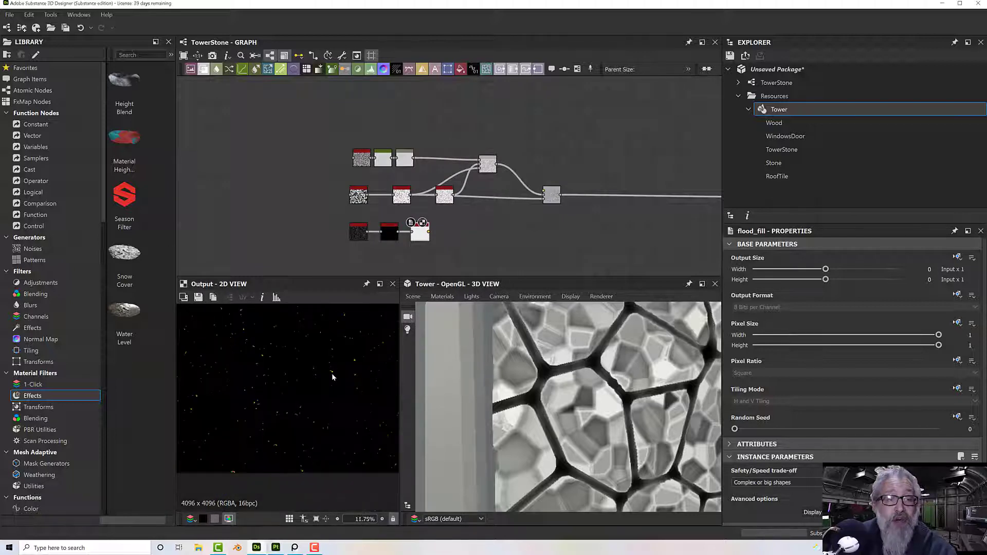
scroll(332, 377, up, 4)
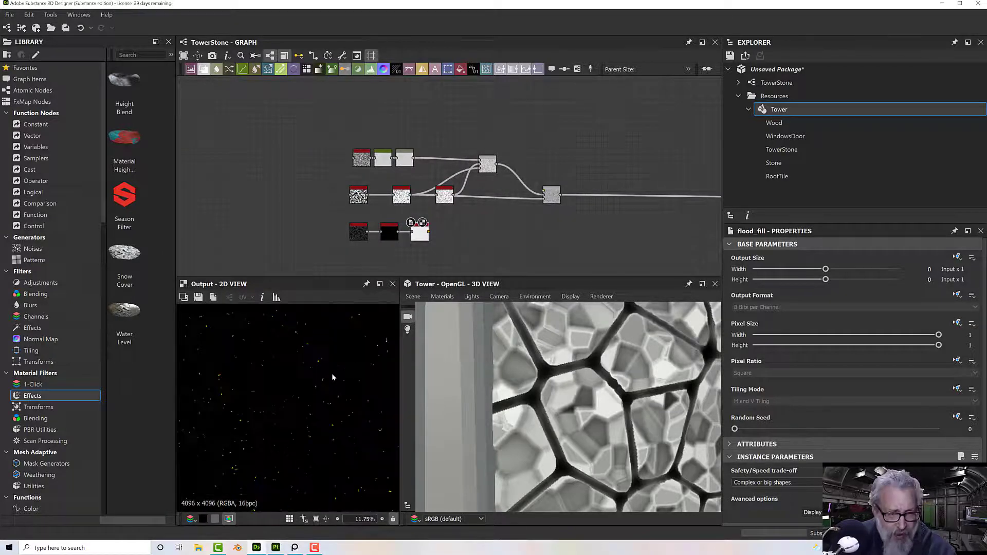
scroll(332, 374, up, 1)
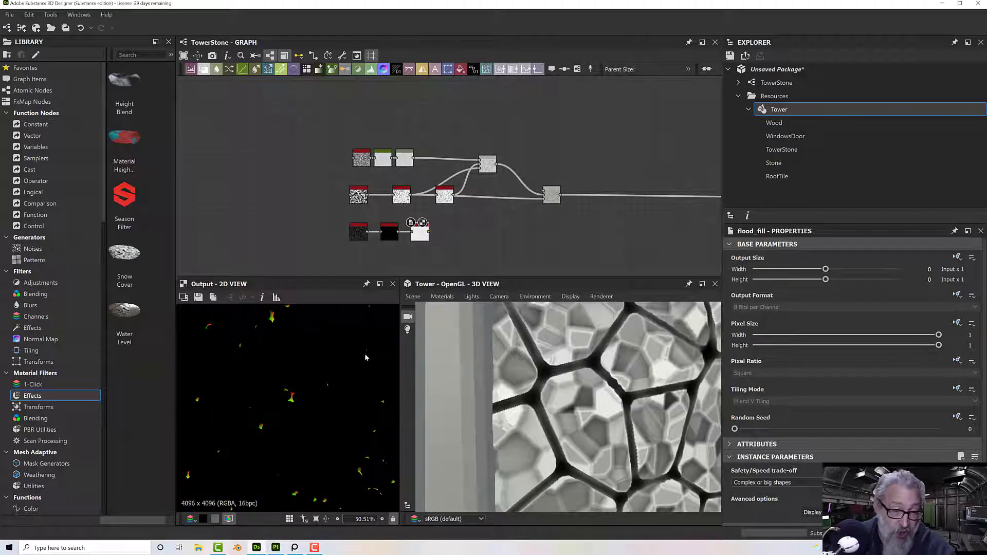
- Add a Flood Fill to Random Grayscale node, connect the Flood Fill output to it, and inspect the specks' grey values in the 2D view
middle_drag(478, 222, 449, 231)
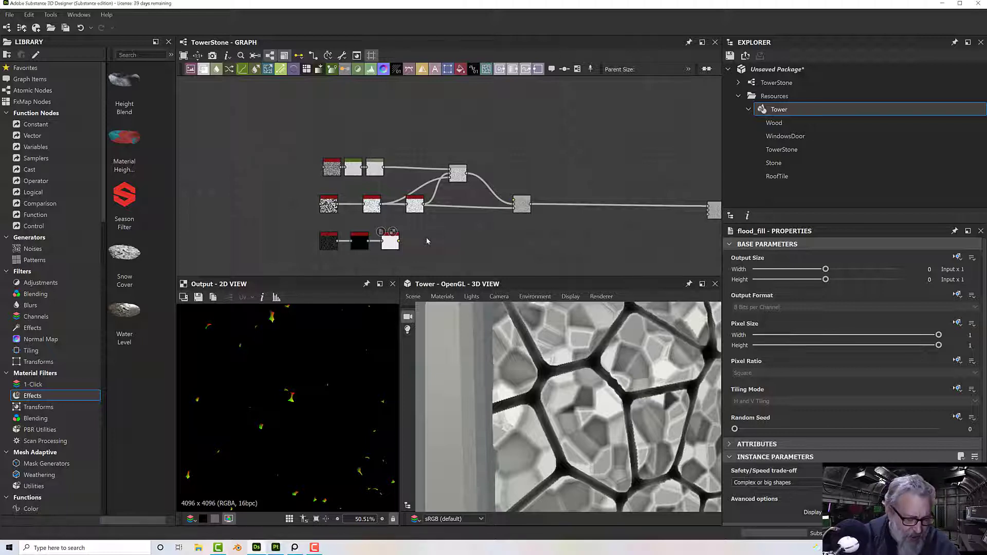
key(space)
text(flo)
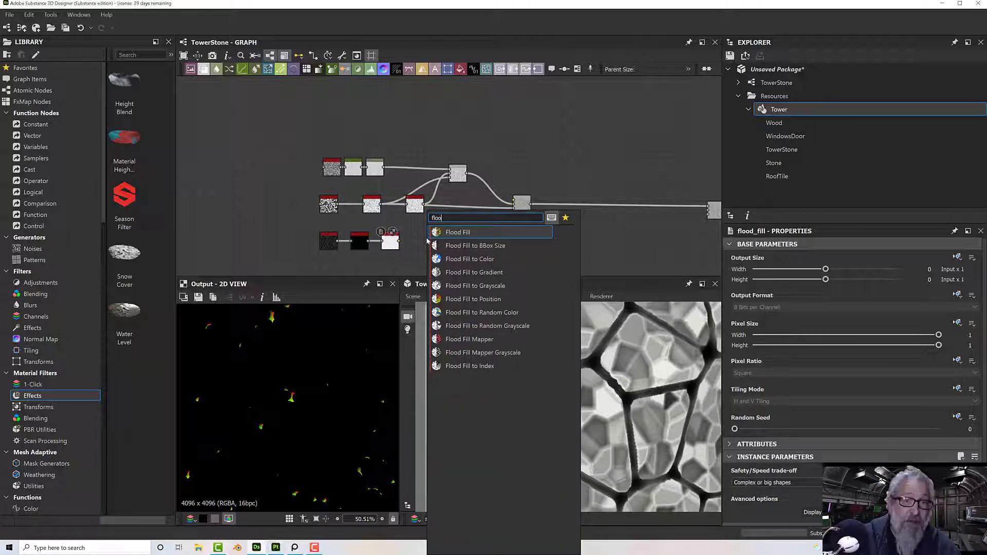
text(o)
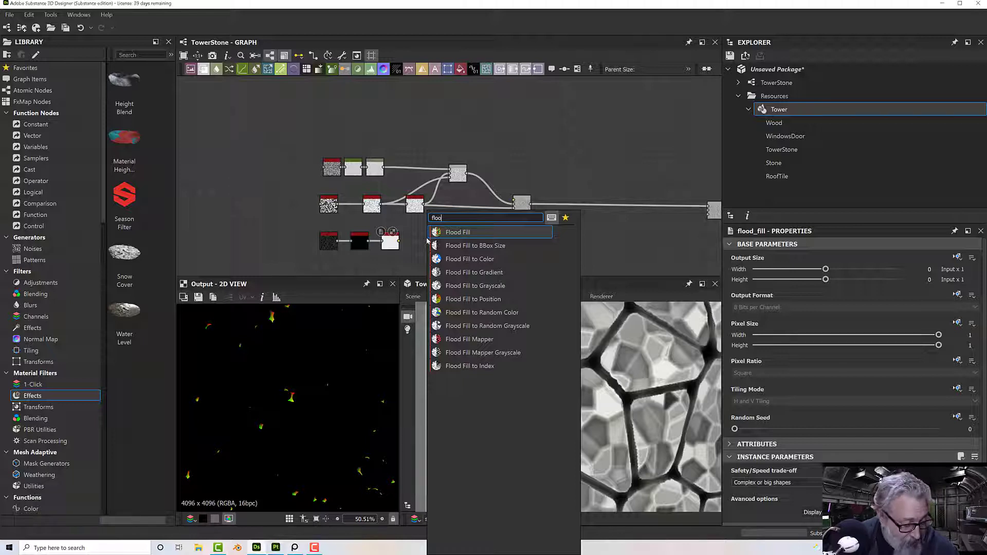
text(d)
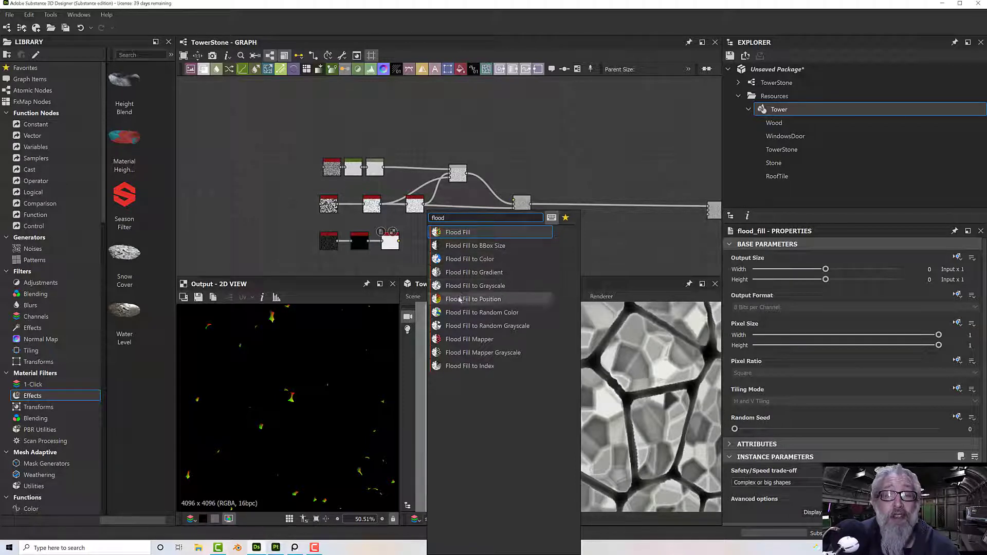
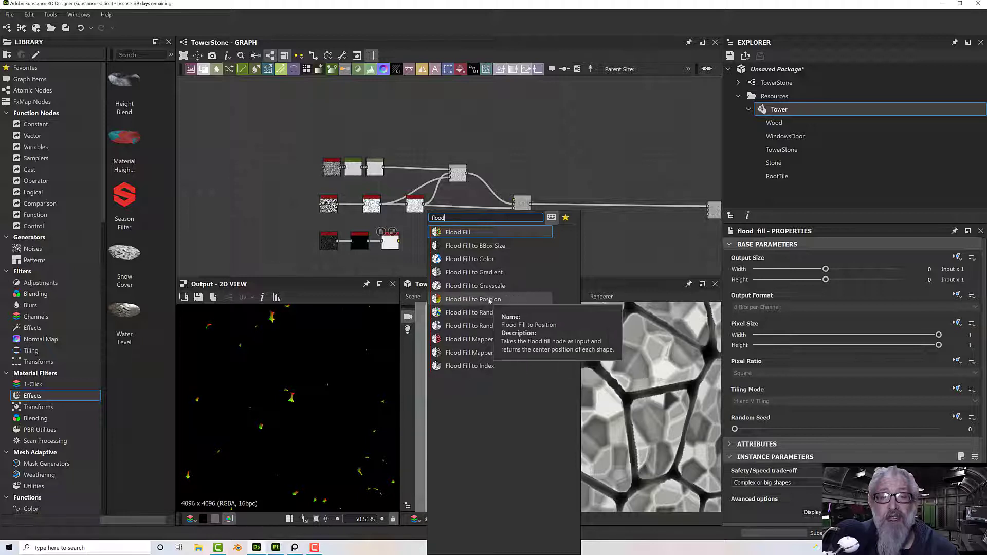
click(477, 326)
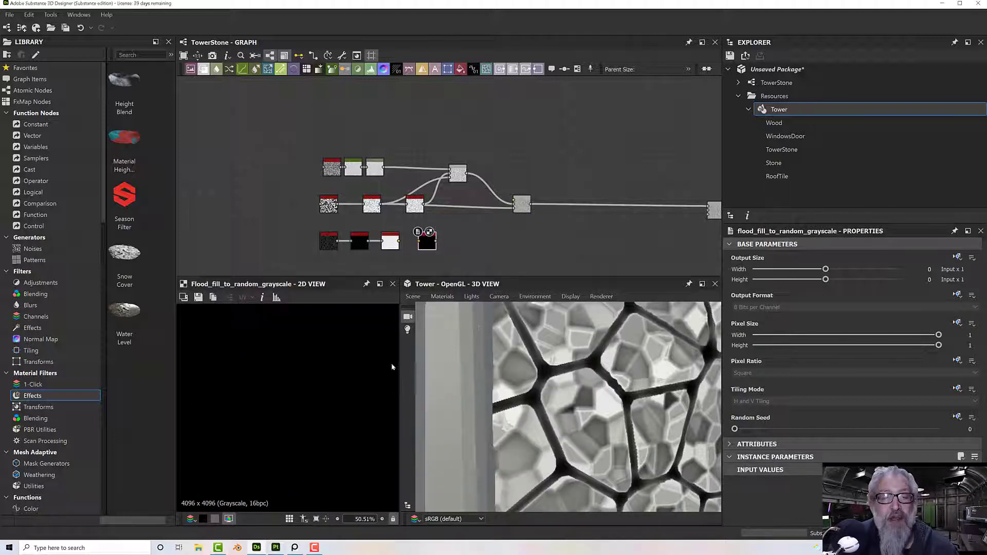
drag(400, 241, 419, 241)
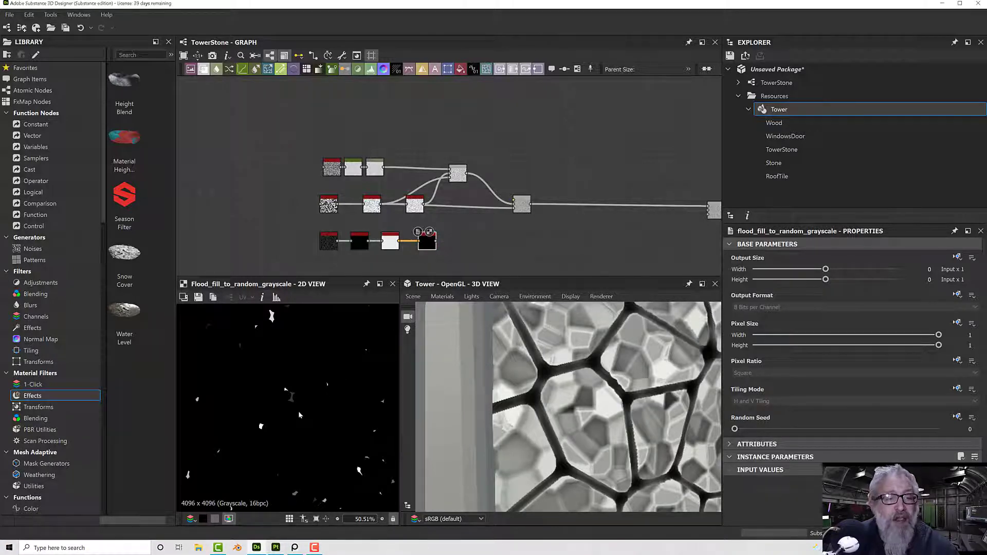
scroll(299, 411, down, 4)
scroll(319, 403, up, 5)
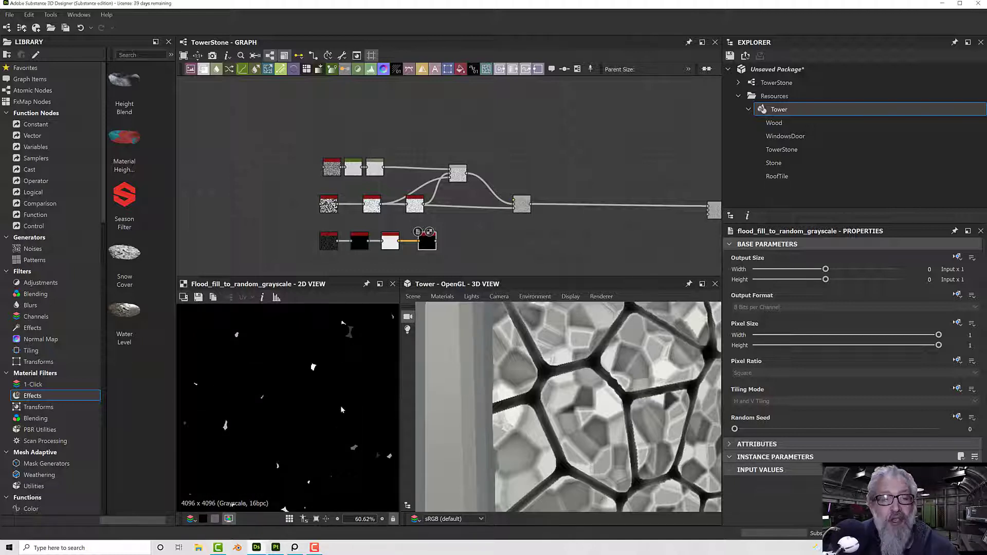
scroll(341, 409, down, 7)
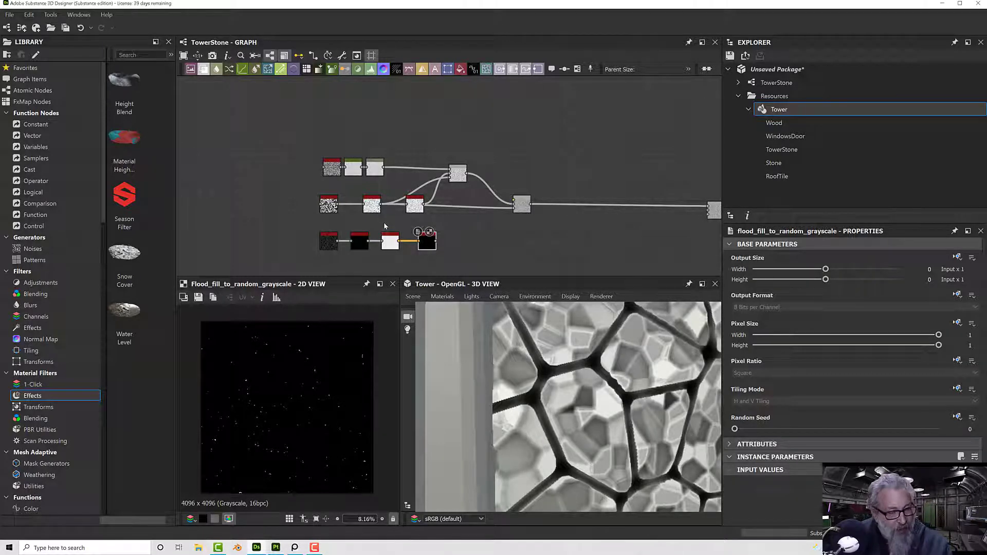
- Add a Curve node fed by the Flood Fill to Random Grayscale output
scroll(443, 231, up, 3)
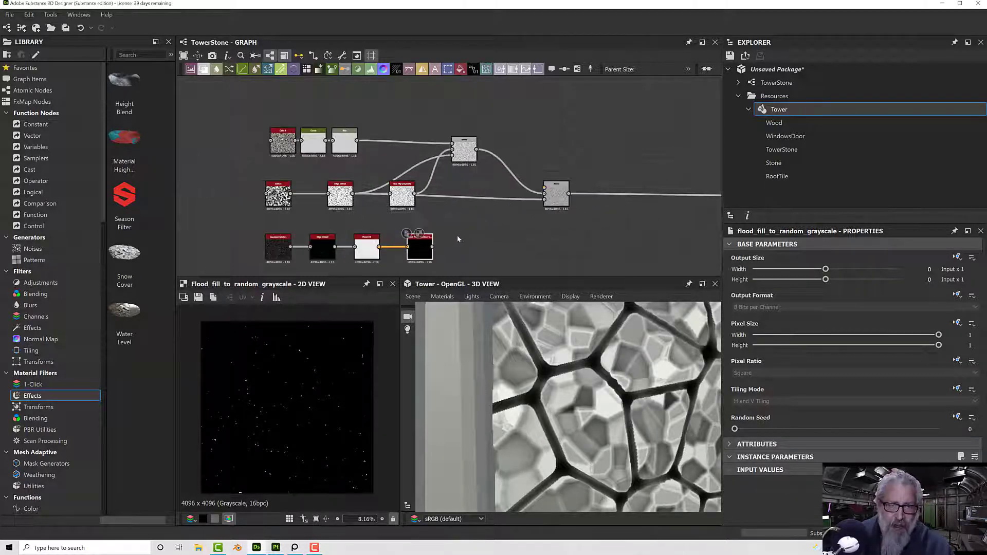
drag(407, 233, 452, 235)
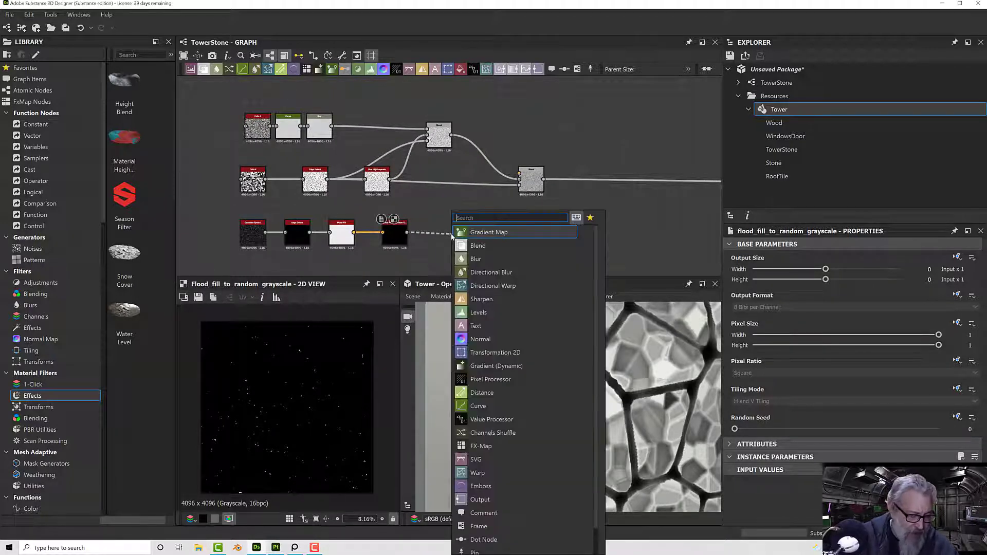
text(curve)
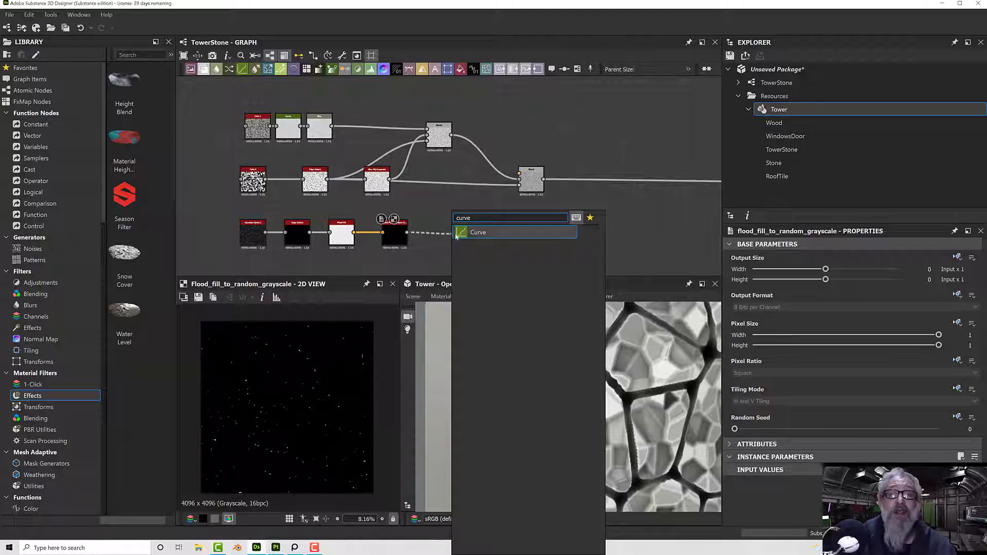
click(476, 231)
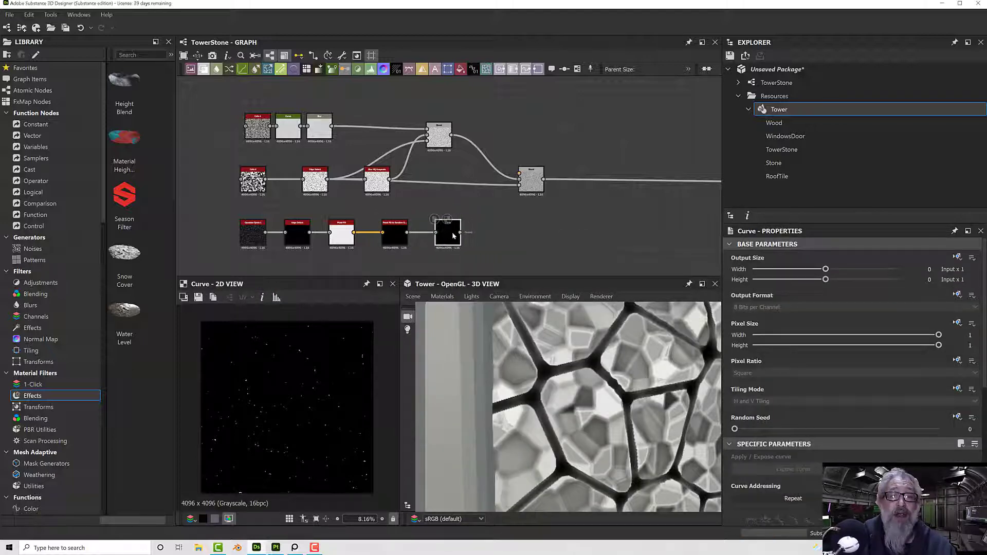
- Darken the Curve node's highlights by adding a lowered point near the bright end and bringing the white end point down to about 0.69
scroll(827, 418, down, 5)
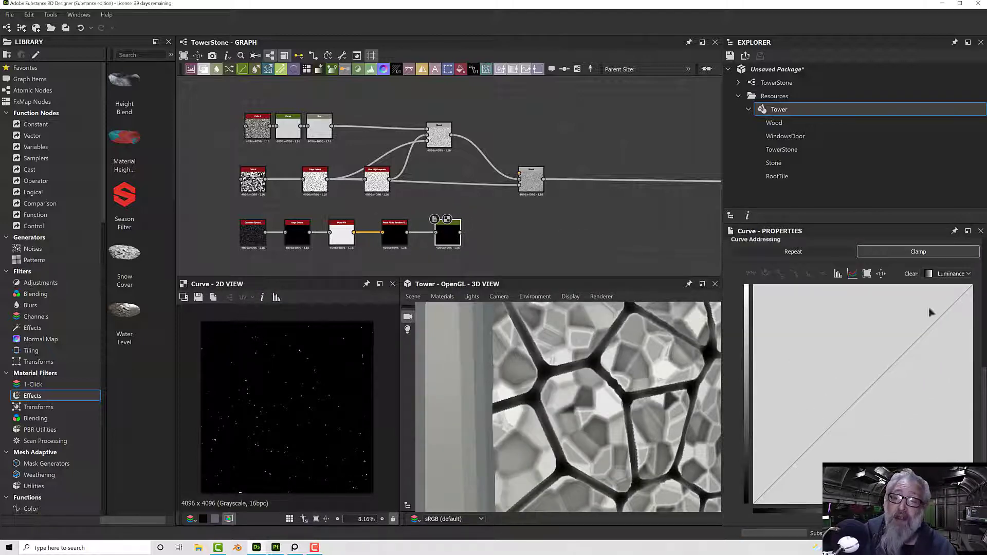
double_click(972, 286)
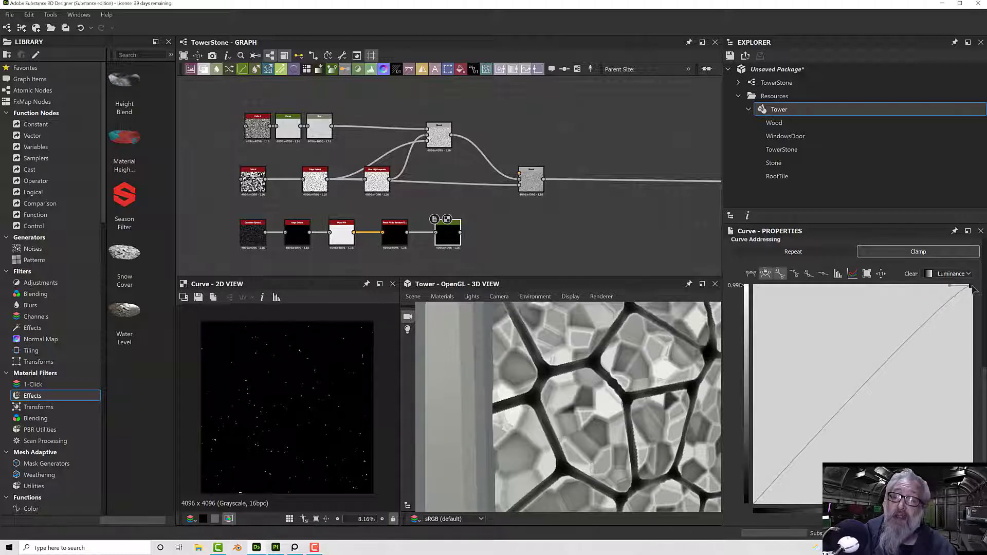
drag(971, 286, 908, 381)
click(973, 287)
drag(973, 288, 976, 356)
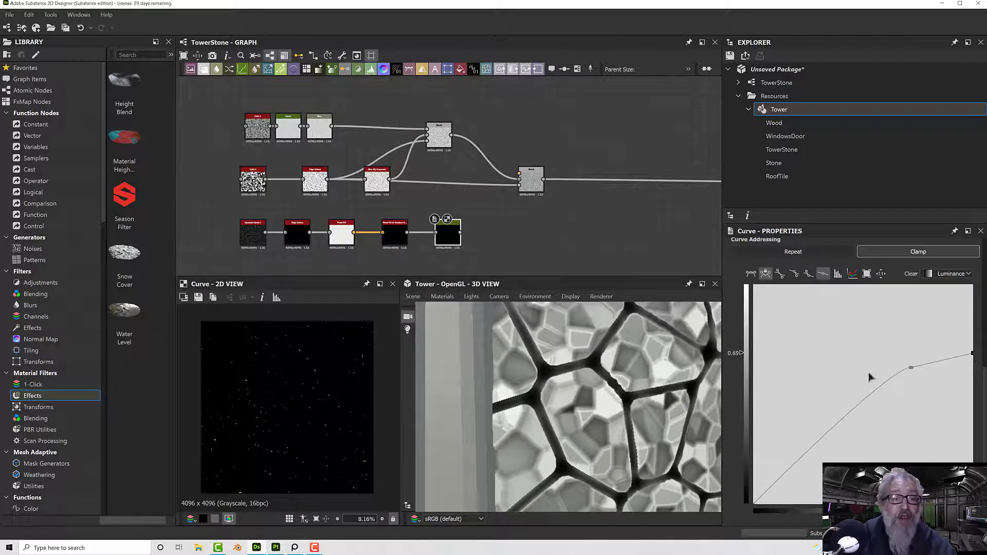
scroll(279, 421, up, 8)
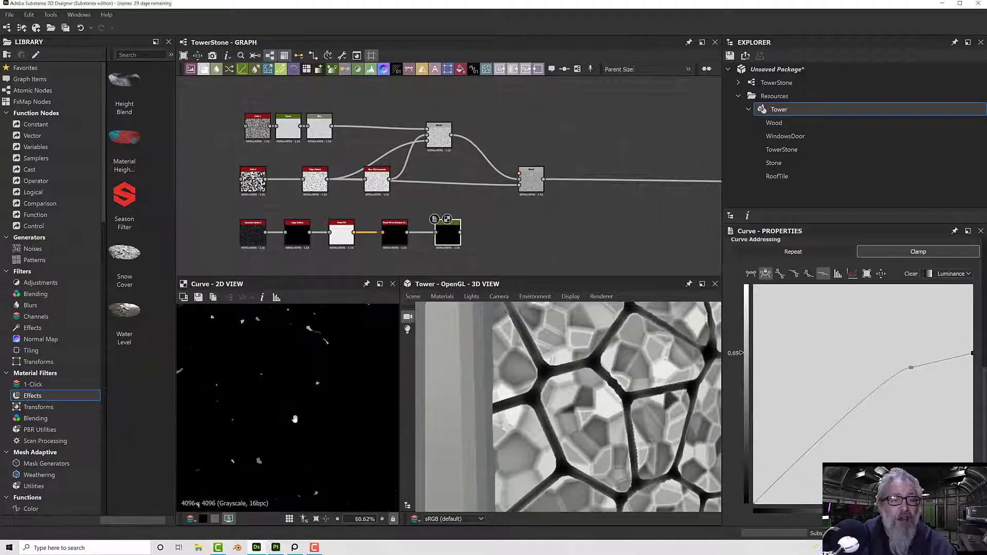
scroll(307, 407, up, 2)
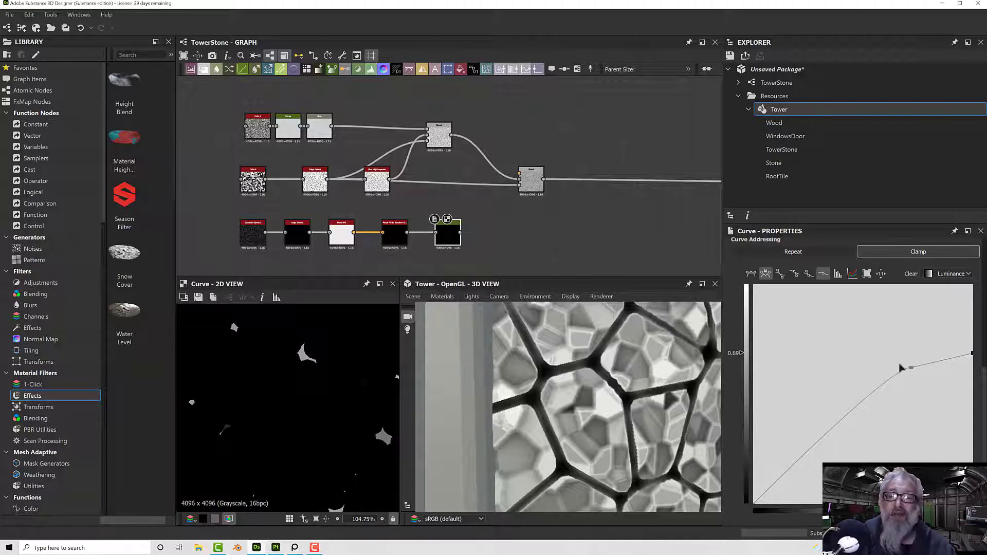
- Shift the final Blend node of the cell layers slightly to the right, away from the blurred cell branch
middle_drag(544, 217, 536, 241)
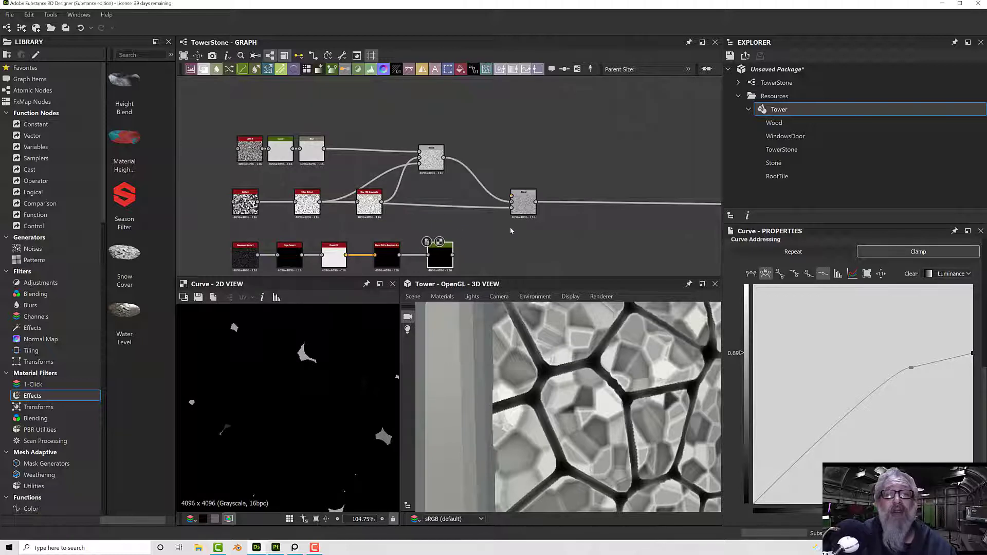
drag(520, 211, 526, 211)
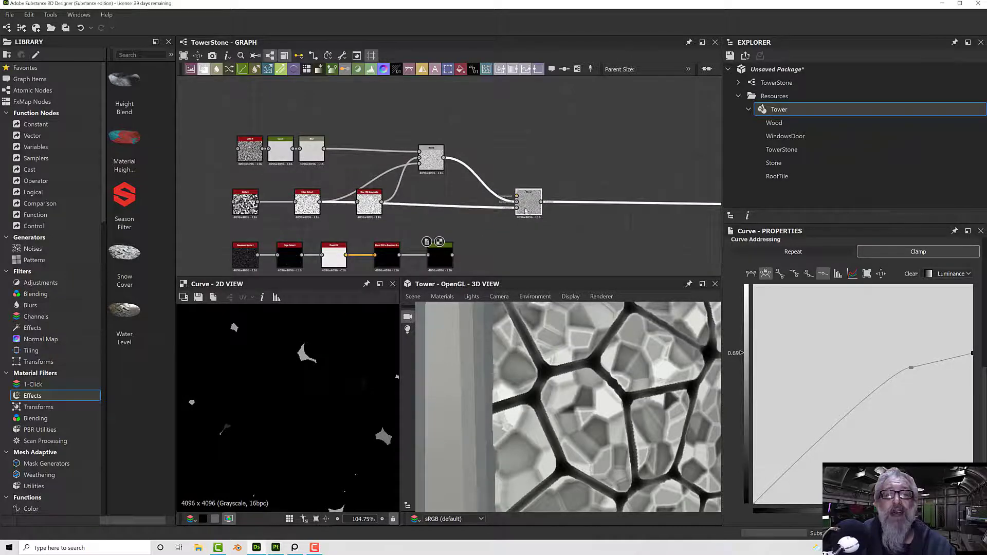
click(535, 221)
scroll(499, 215, down, 3)
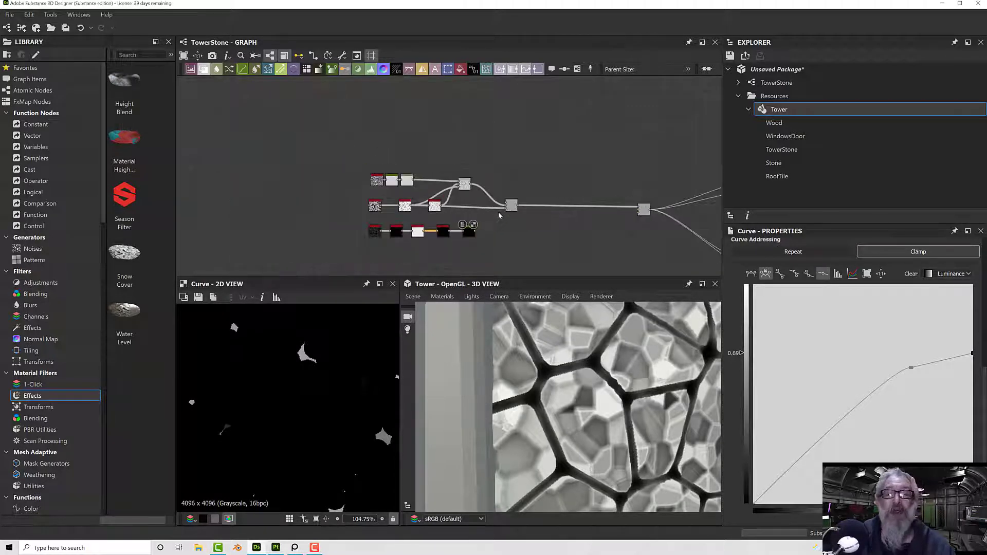
middle_drag(499, 215, 387, 227)
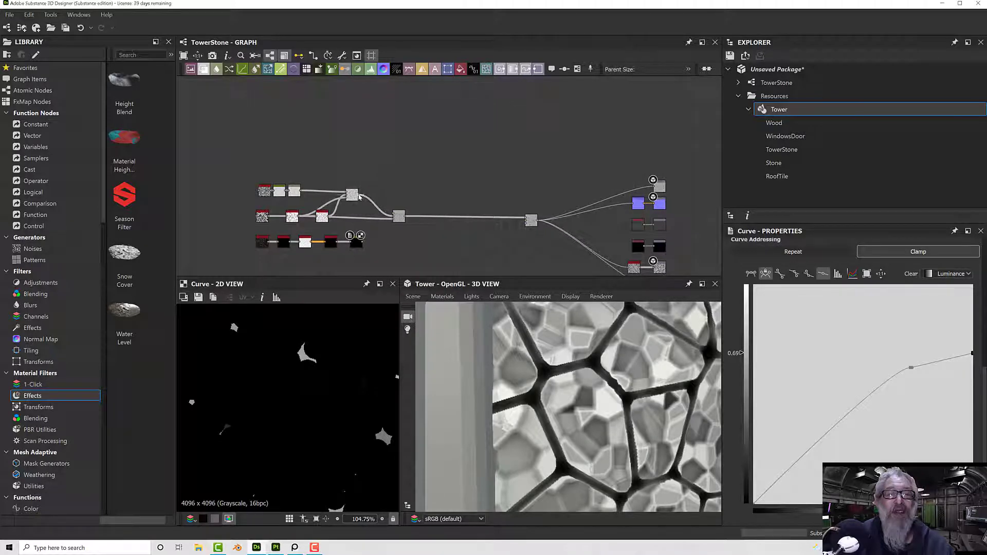
- Wire the first Blend straight to the node feeding the outputs, replacing the bypassed final Blend with a new Blend node
drag(359, 197, 526, 220)
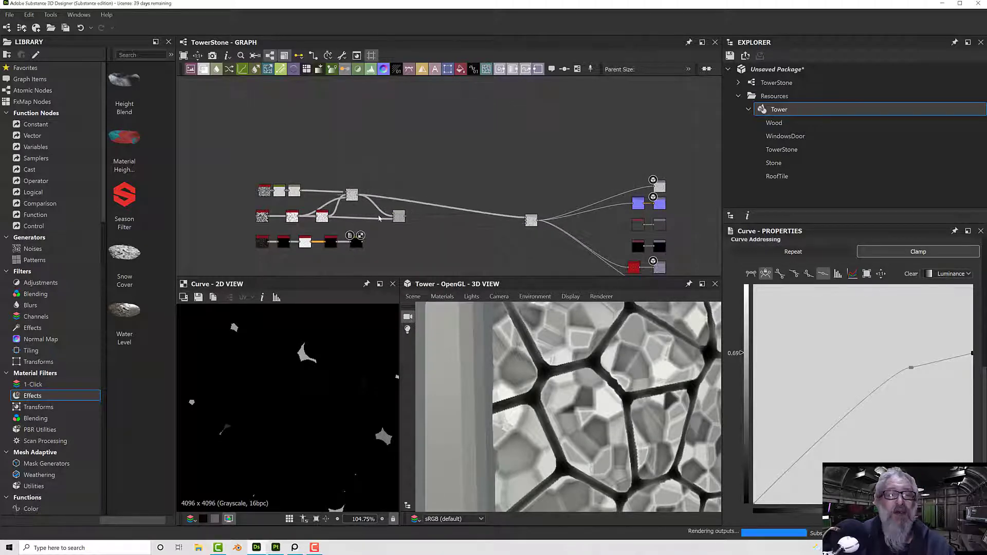
key(Delete)
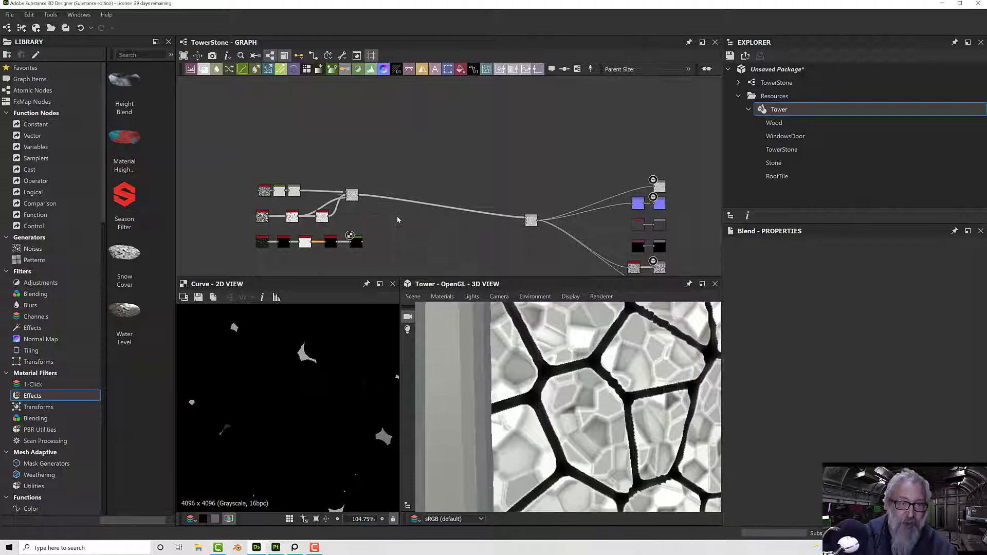
scroll(398, 219, up, 3)
middle_drag(399, 216, 482, 209)
key(space)
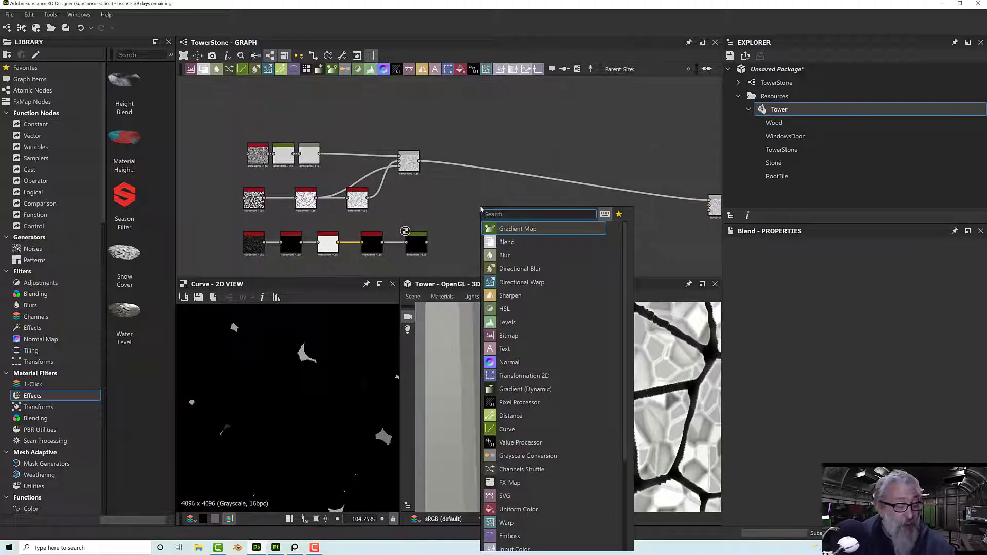
text(blend)
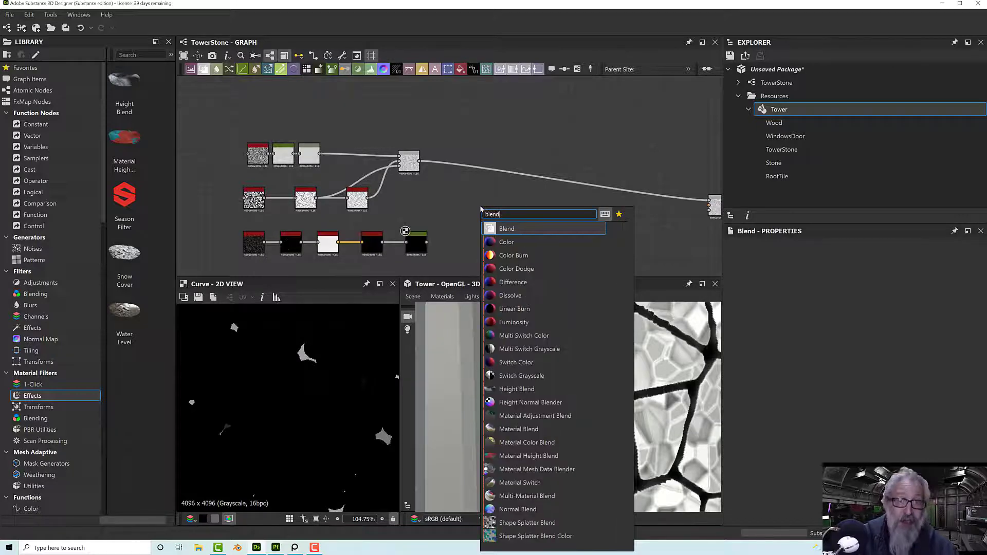
key(Return)
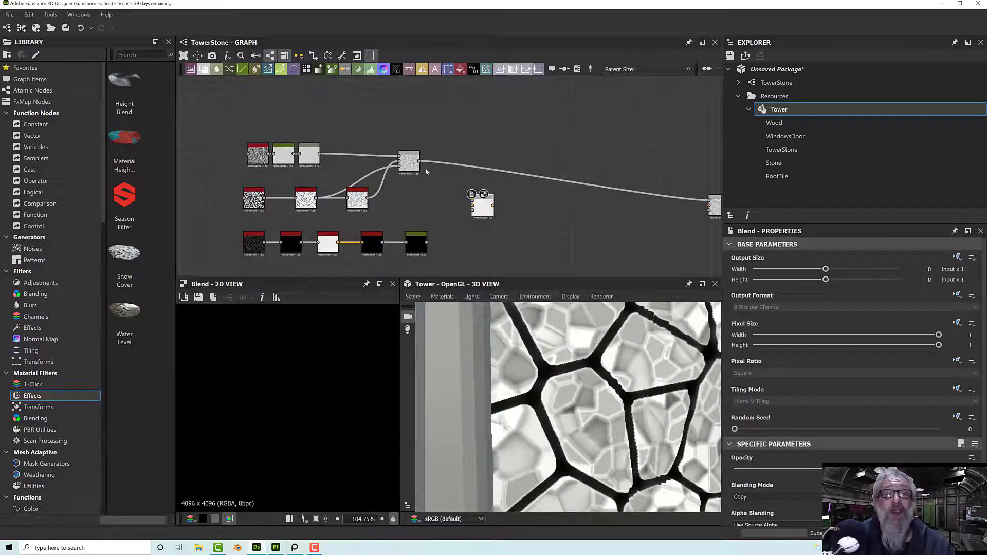
drag(420, 161, 473, 200)
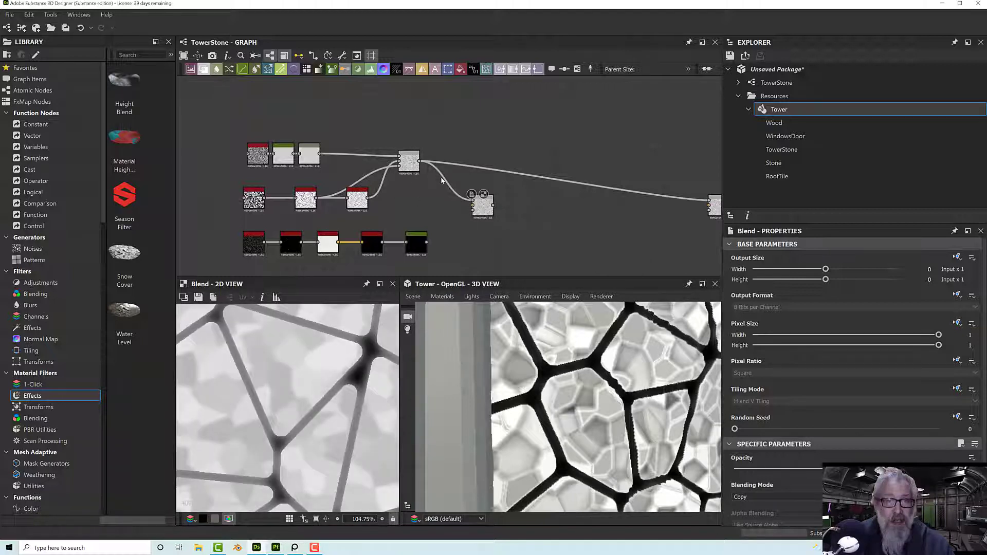
click(444, 180)
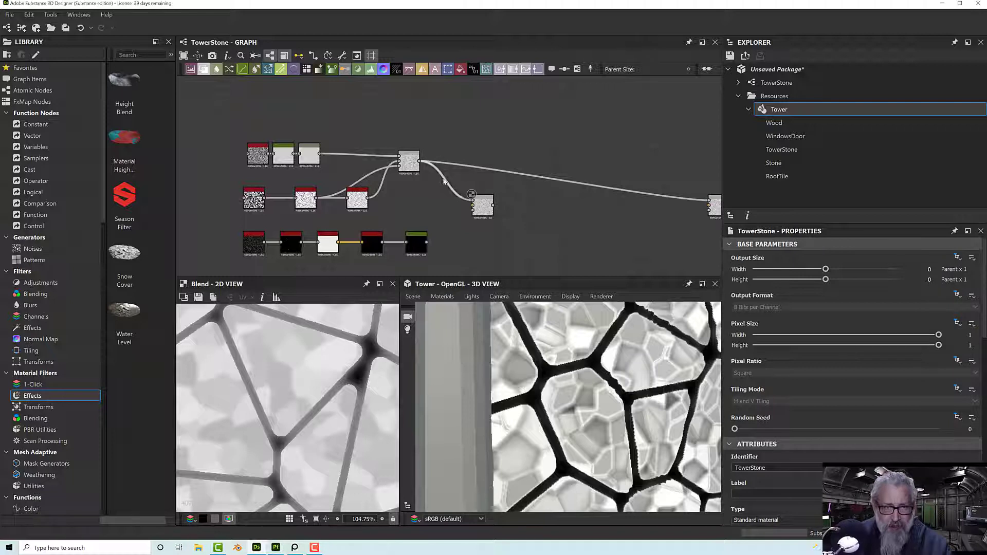
key(Delete)
- Feed the new Blend with the first Blend as background, the blurred cell branch as opacity mask and the speck Curve as foreground
drag(420, 161, 473, 207)
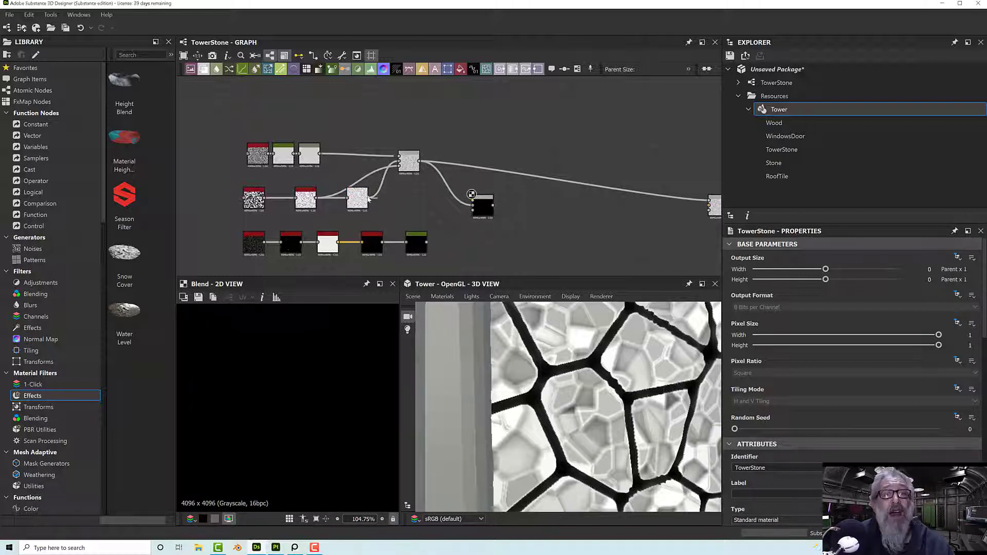
drag(397, 200, 473, 208)
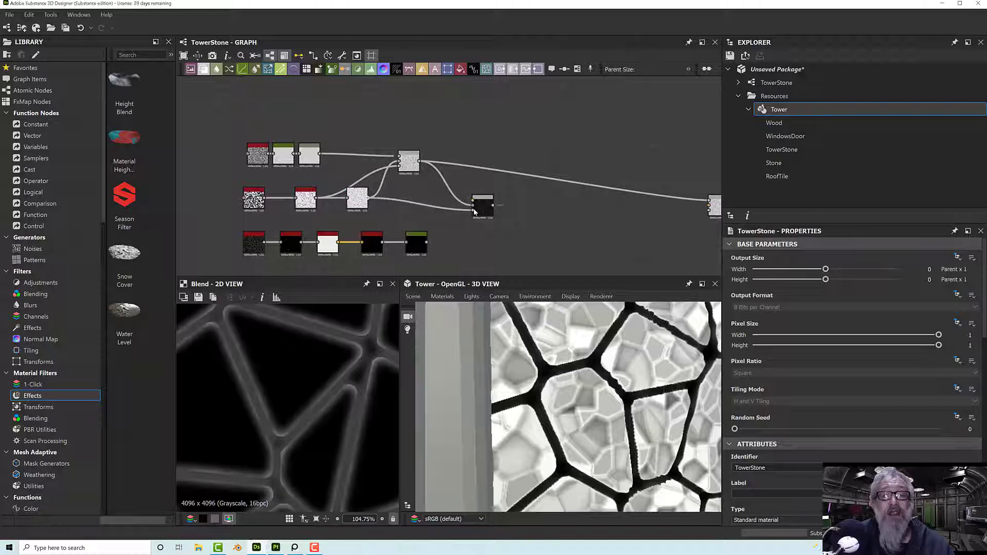
drag(427, 242, 476, 204)
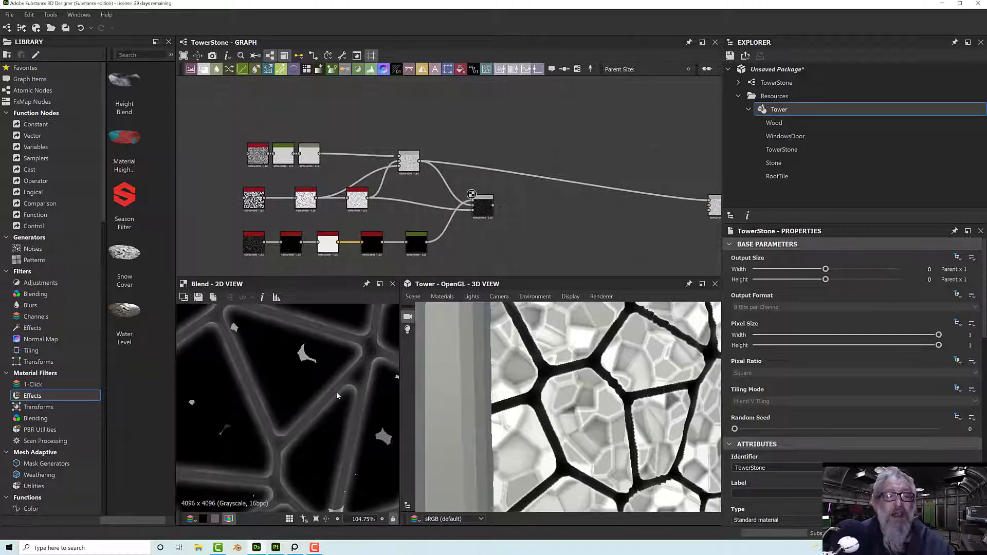
- Check the specks in the 2D view and set the new Blend node's blending mode to Subtract
scroll(337, 396, down, 8)
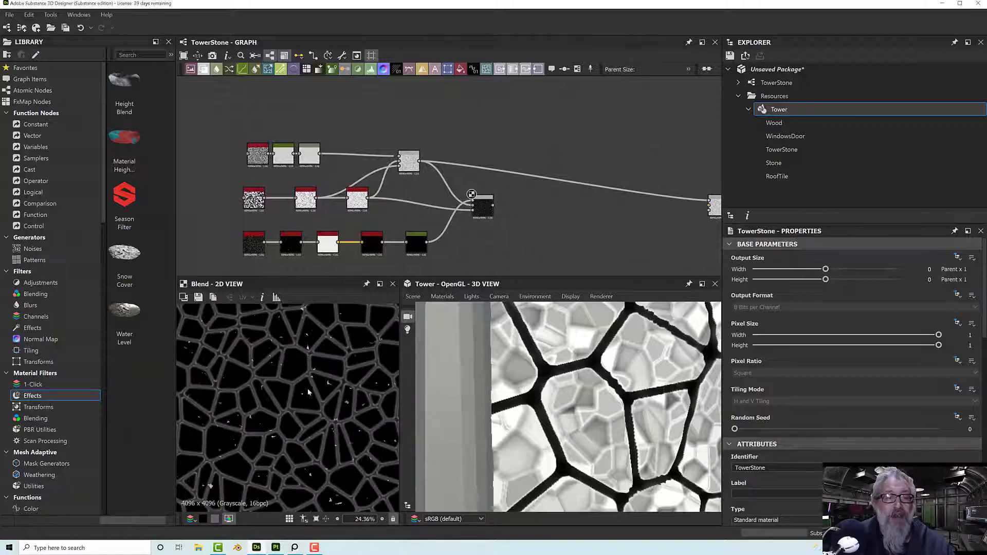
scroll(309, 391, up, 7)
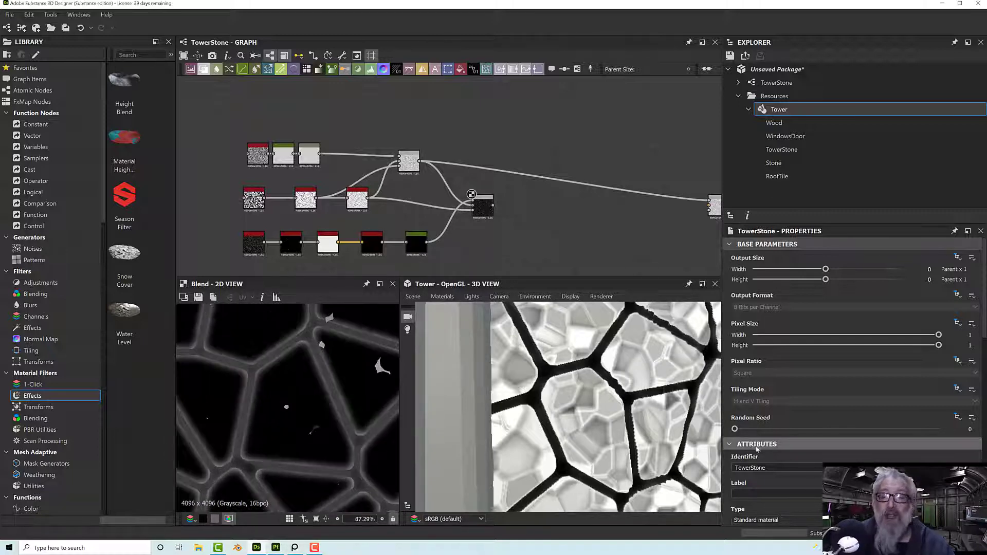
scroll(762, 450, down, 2)
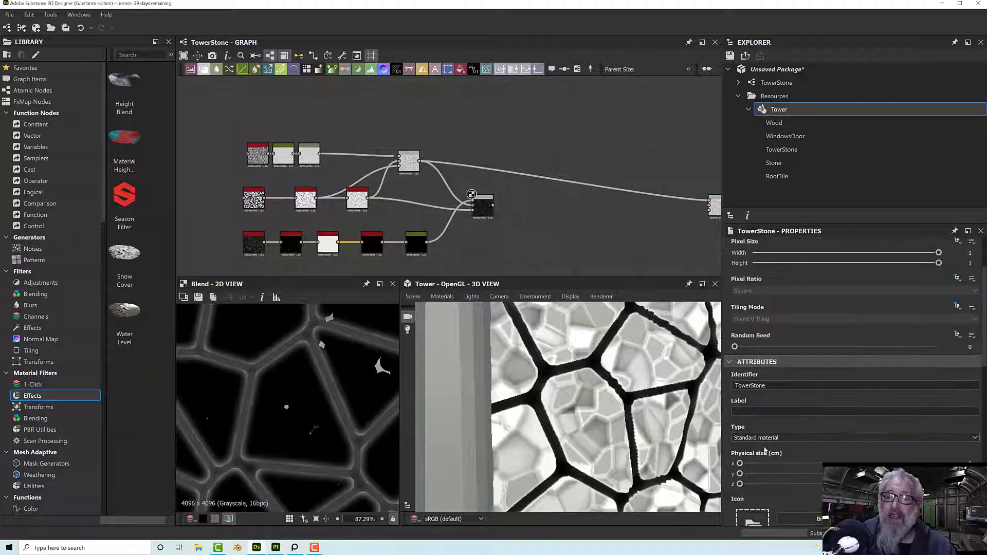
click(482, 207)
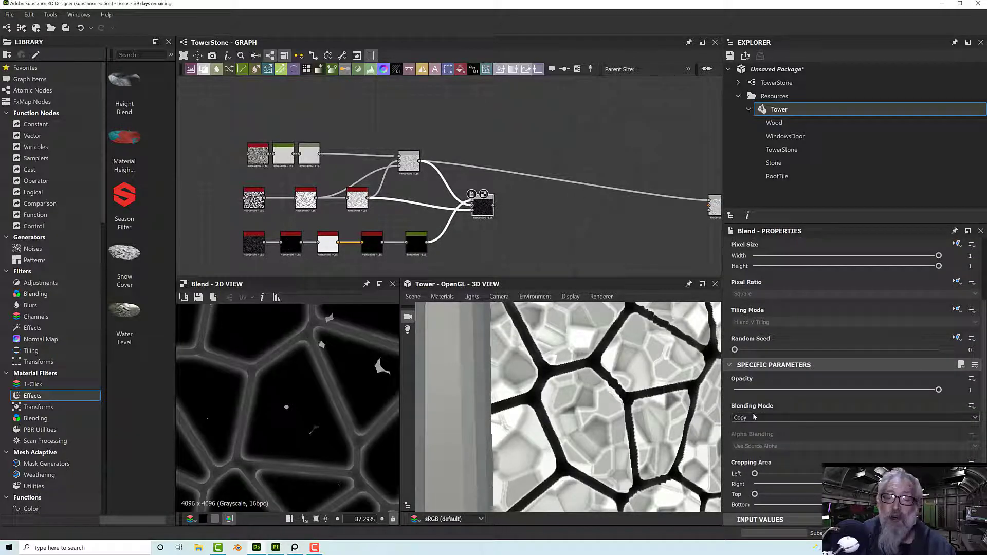
click(755, 418)
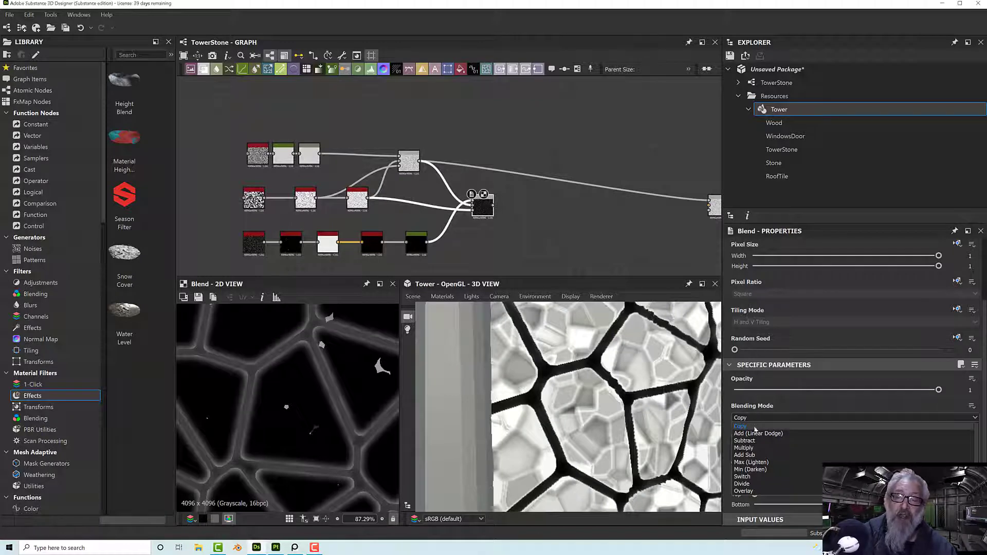
click(754, 441)
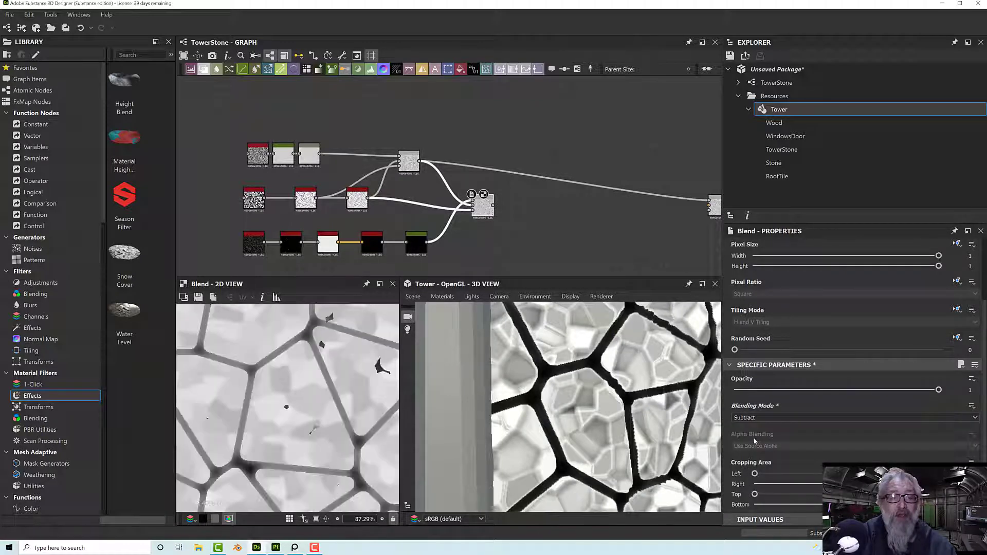
- Lower the new Blend node's opacity to 0.36, comparing the specks in the 2D view at close and wide range
scroll(376, 389, up, 5)
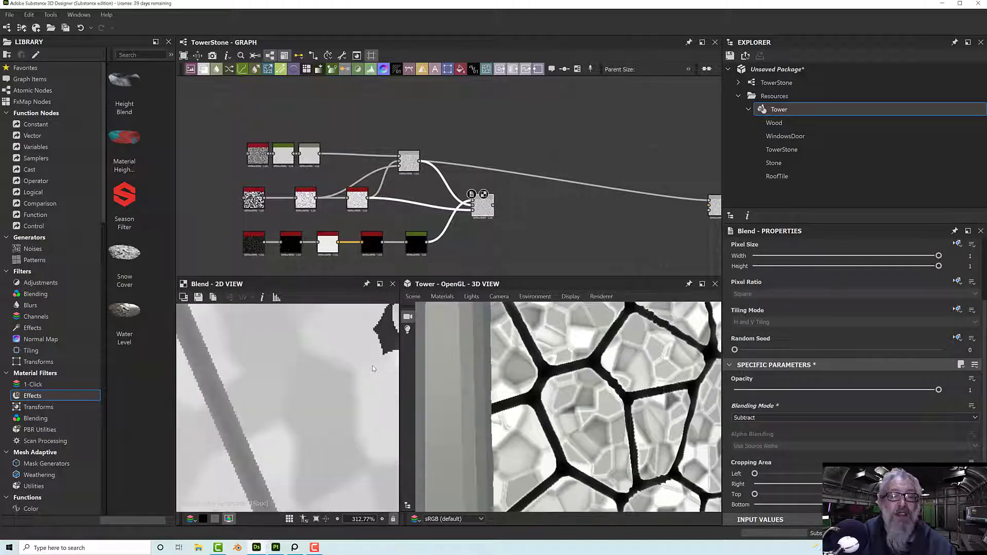
scroll(386, 346, down, 9)
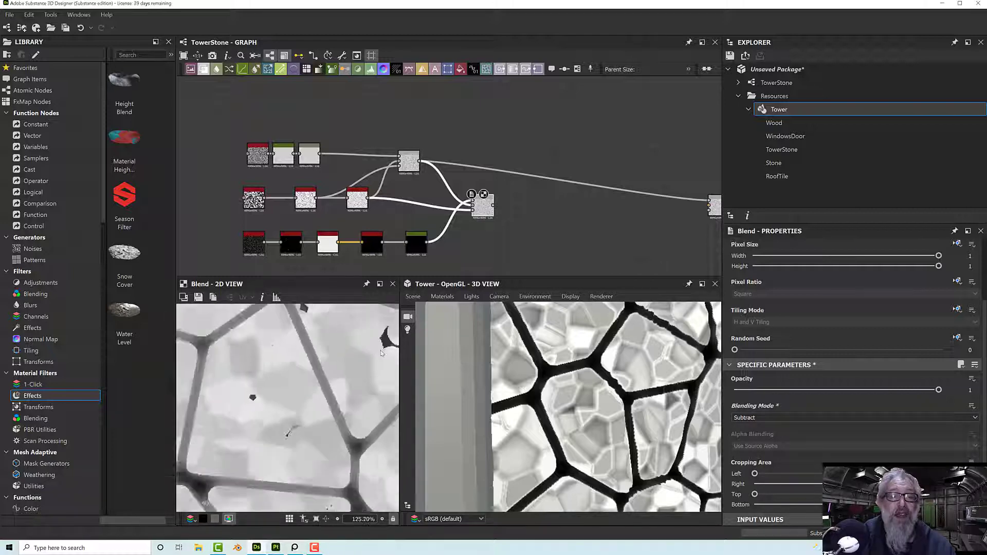
scroll(341, 398, up, 3)
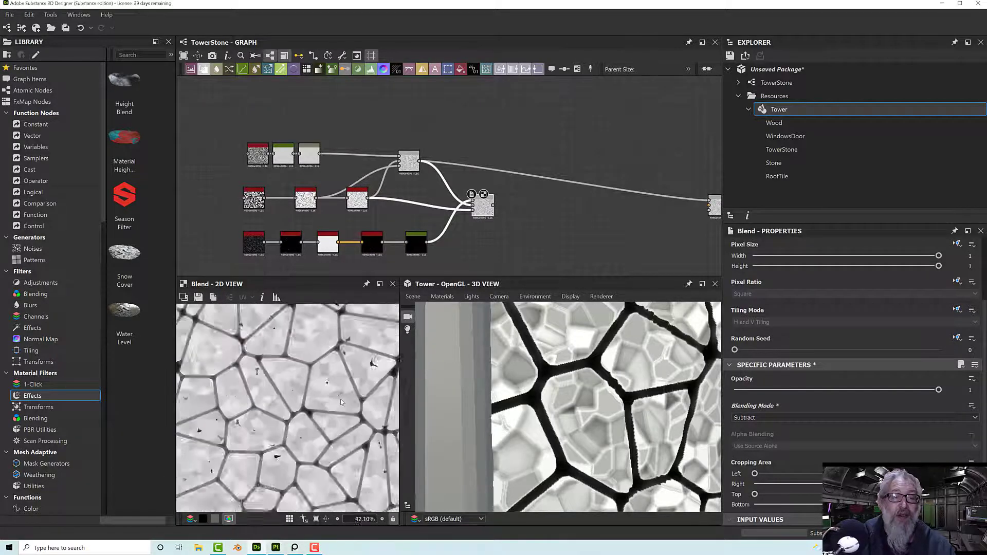
scroll(337, 397, up, 4)
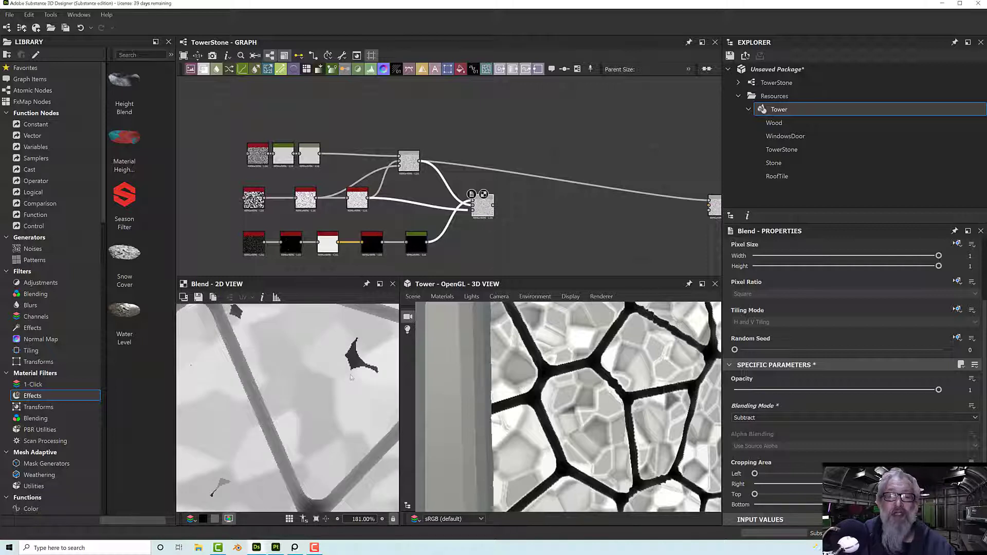
drag(939, 390, 810, 402)
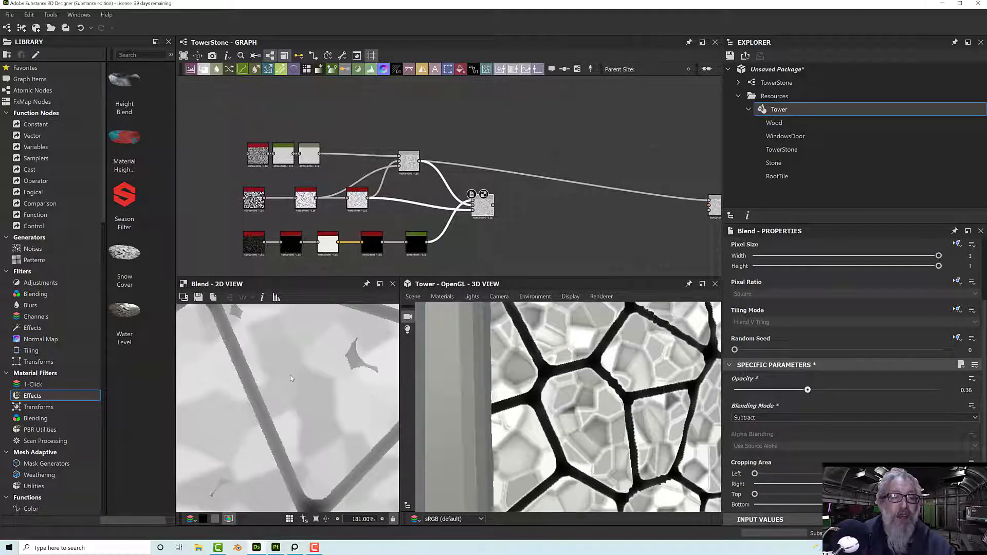
scroll(291, 376, down, 10)
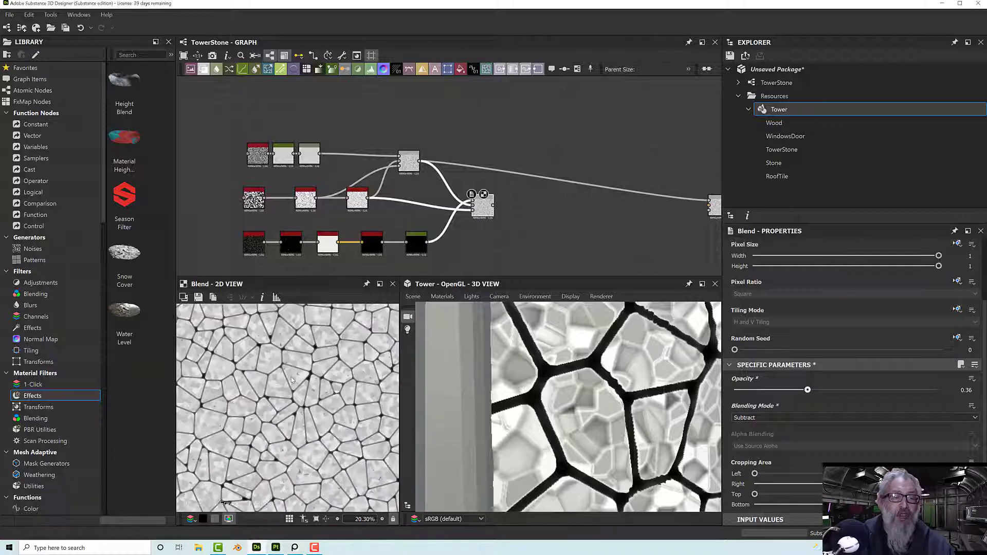
scroll(291, 378, up, 9)
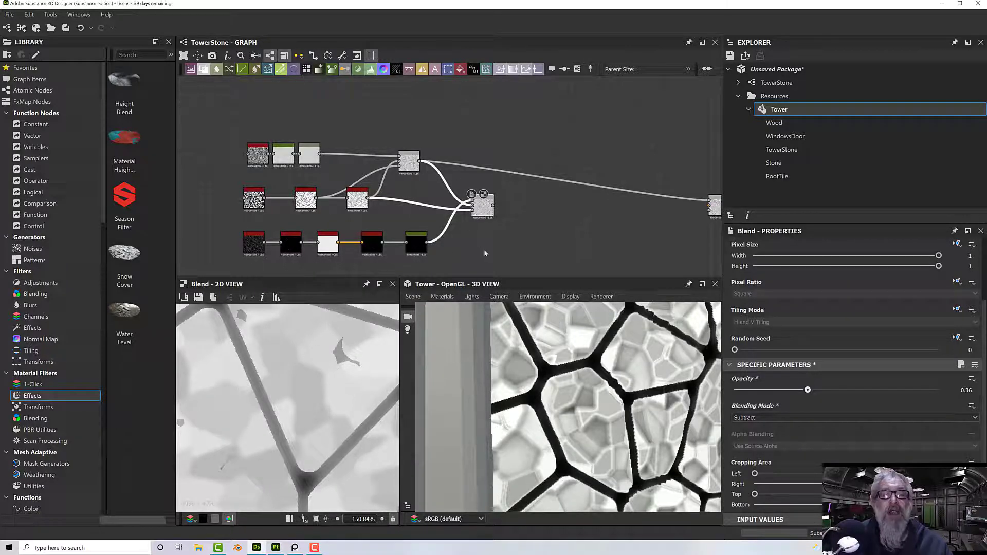
- Connect the new Blend's output to the node feeding the material outputs and inspect the specks on the tower model
middle_drag(484, 249, 280, 248)
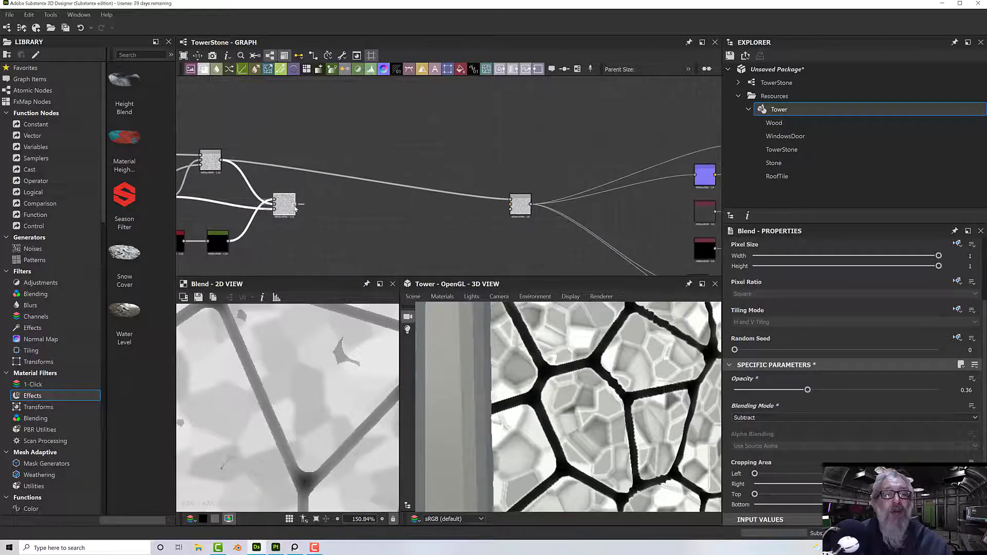
drag(296, 204, 518, 204)
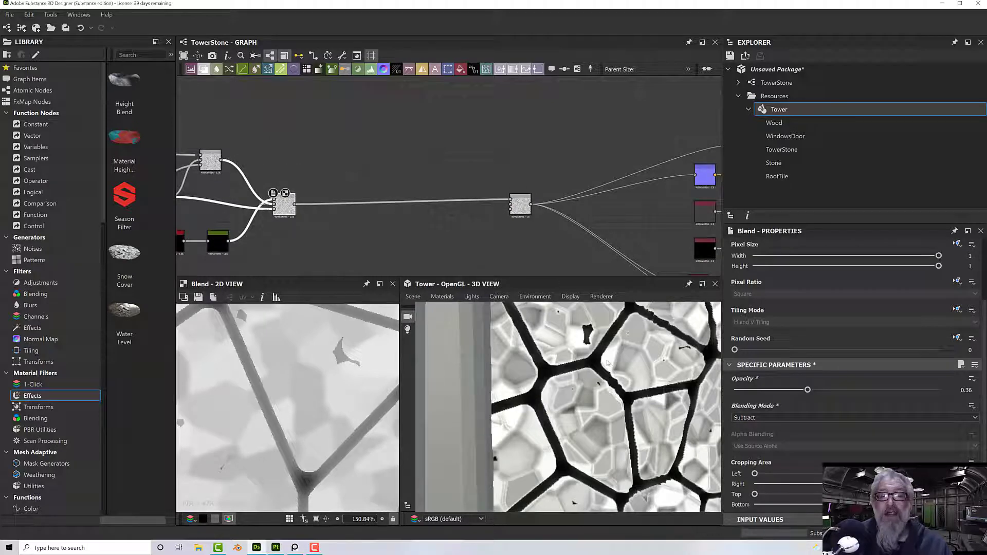
scroll(591, 337, up, 3)
scroll(591, 337, down, 3)
drag(638, 355, 570, 349)
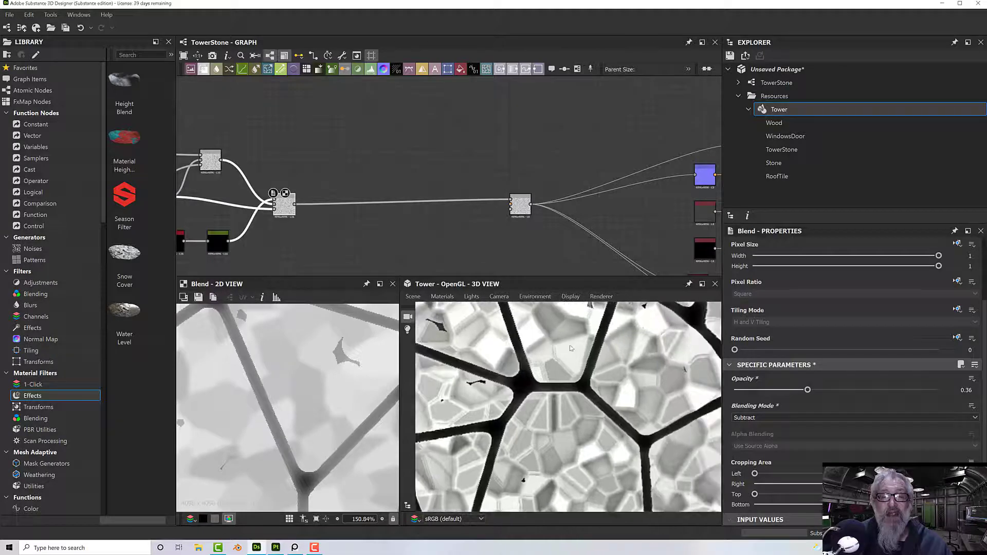
drag(457, 329, 506, 351)
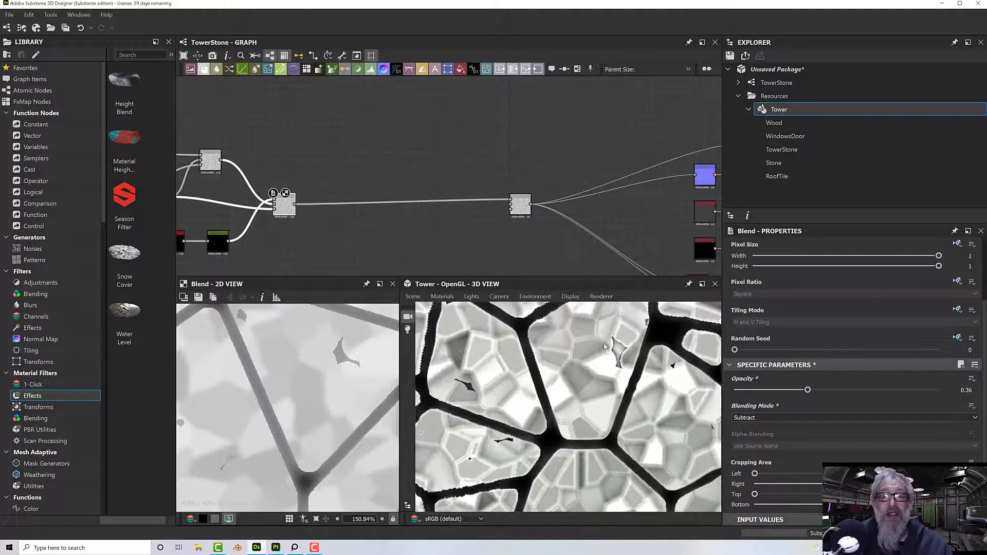
scroll(634, 379, down, 3)
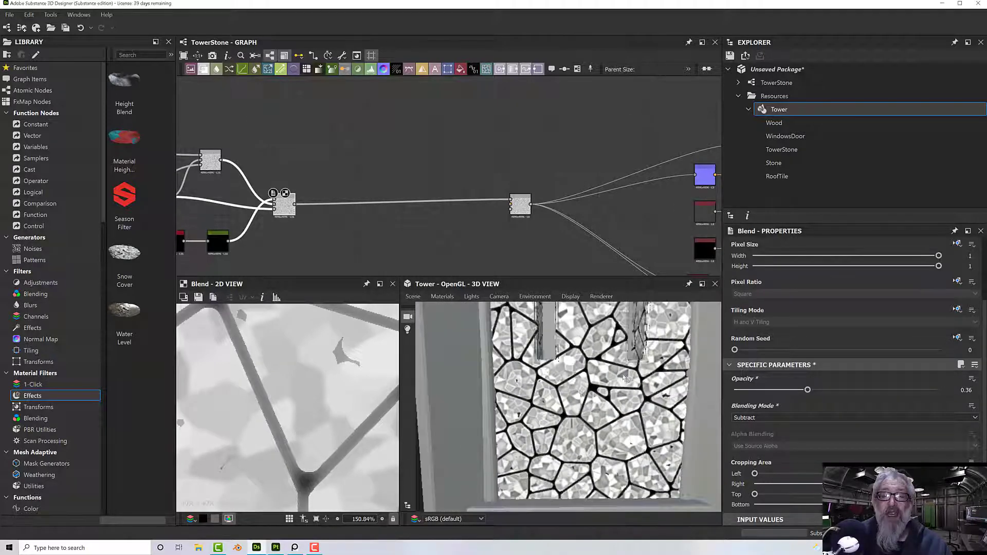
- Set the Scale of the gaussian_spots_1 noise node to 6
drag(627, 380, 574, 380)
scroll(574, 380, up, 5)
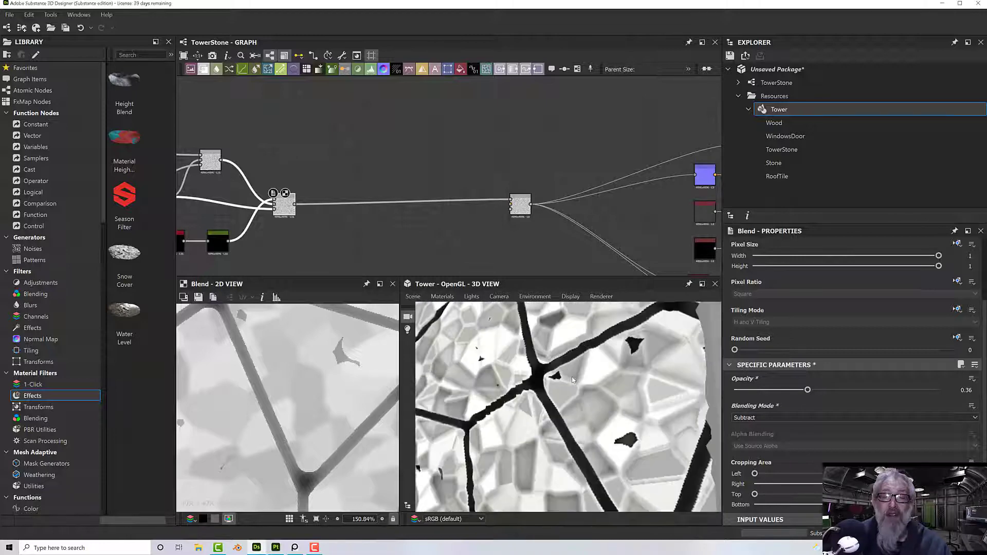
scroll(573, 380, down, 5)
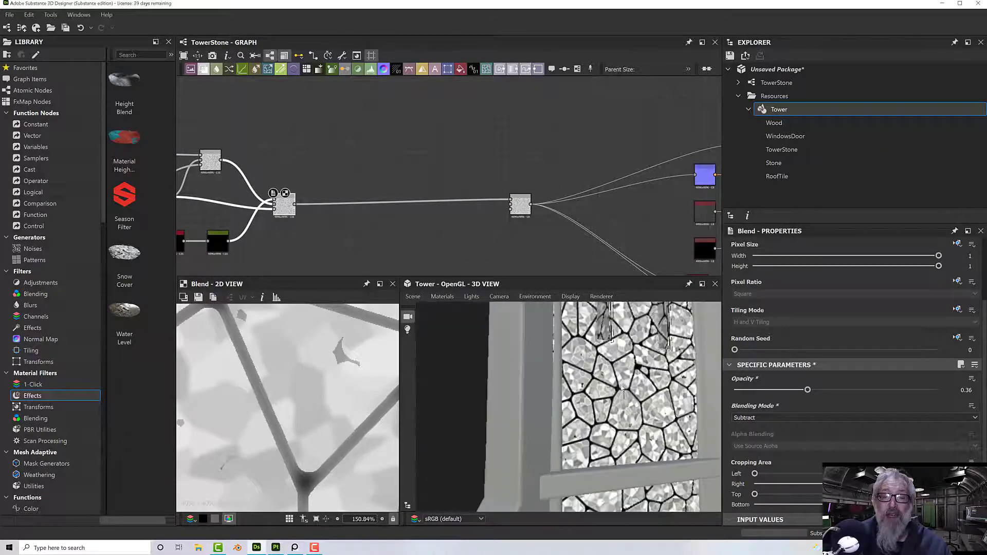
middle_drag(589, 382, 574, 380)
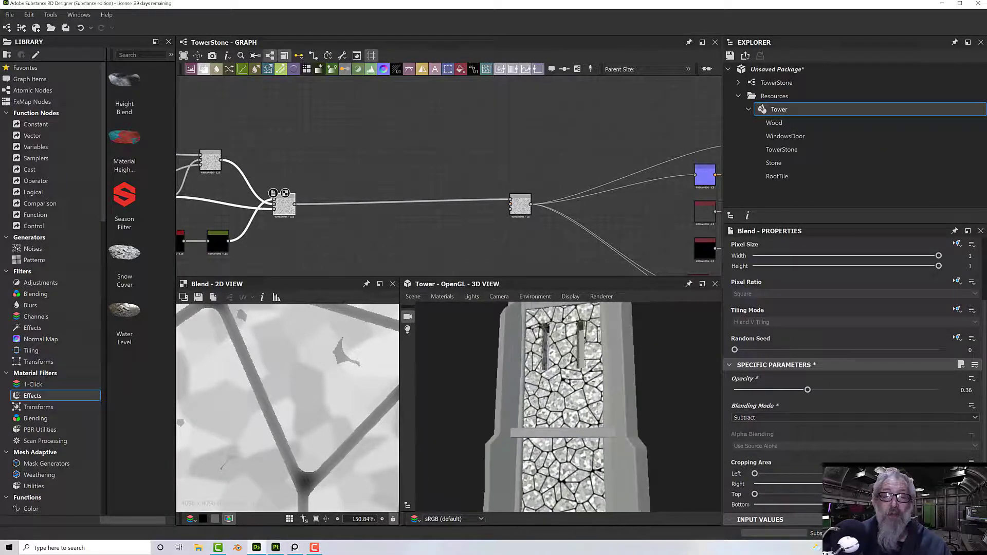
scroll(572, 383, down, 1)
middle_drag(307, 249, 574, 231)
click(308, 221)
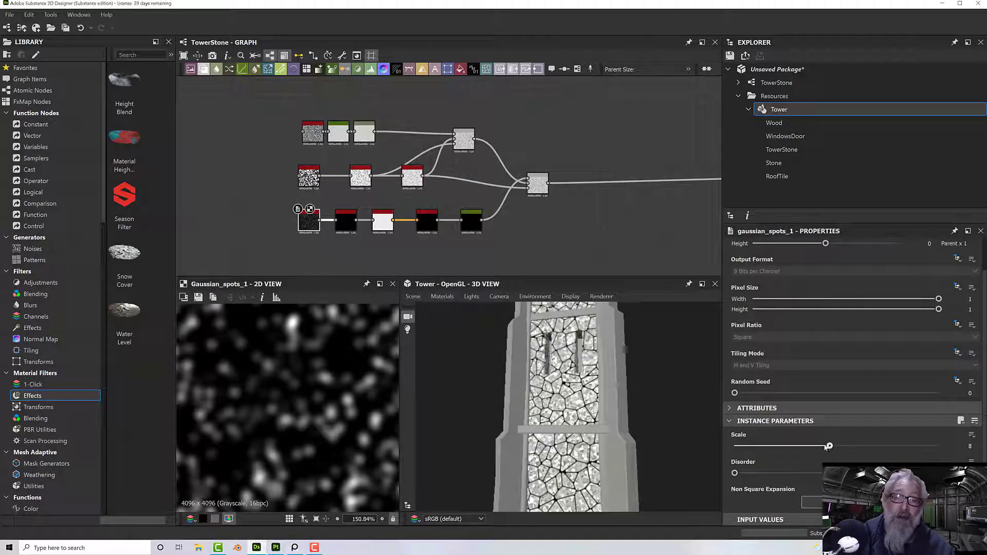
drag(829, 446, 803, 447)
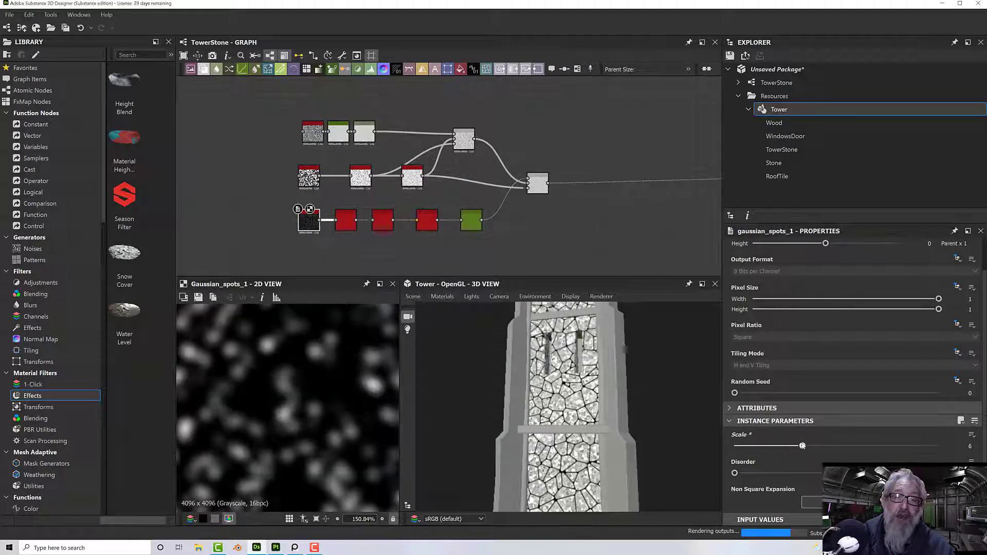
- Set the Edge Width of the edge_detect node that follows the Gaussian Spots noise to 1.26
scroll(548, 434, up, 5)
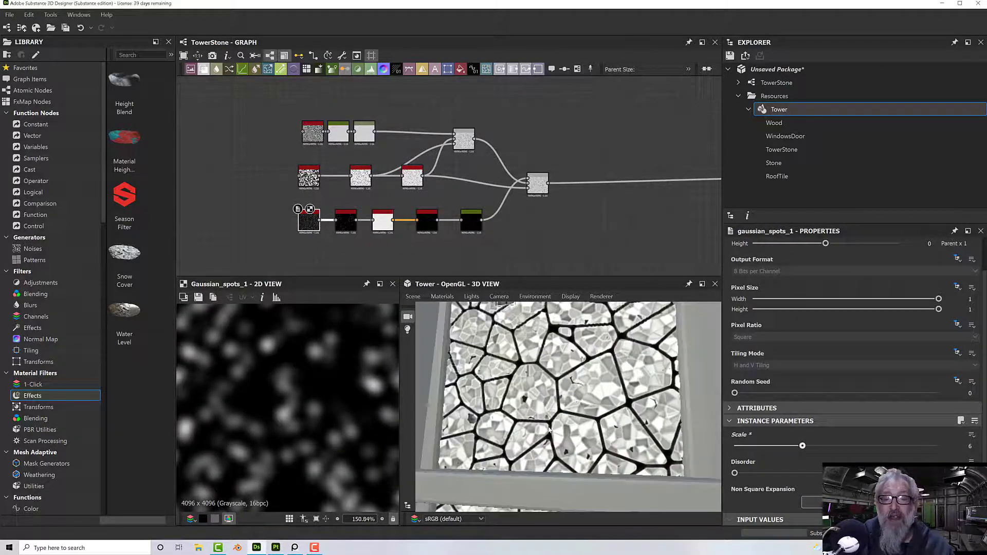
scroll(548, 433, up, 6)
middle_drag(575, 436, 527, 424)
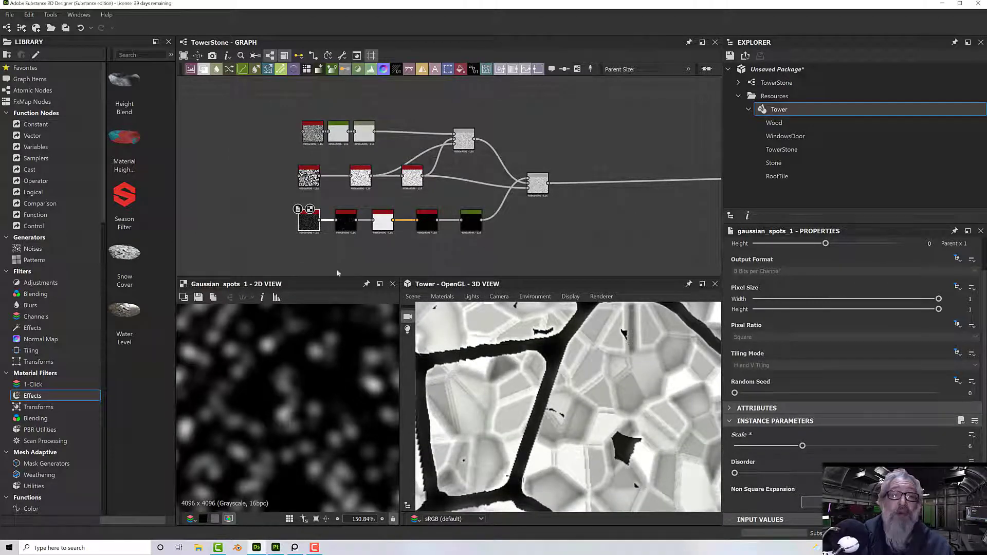
click(346, 221)
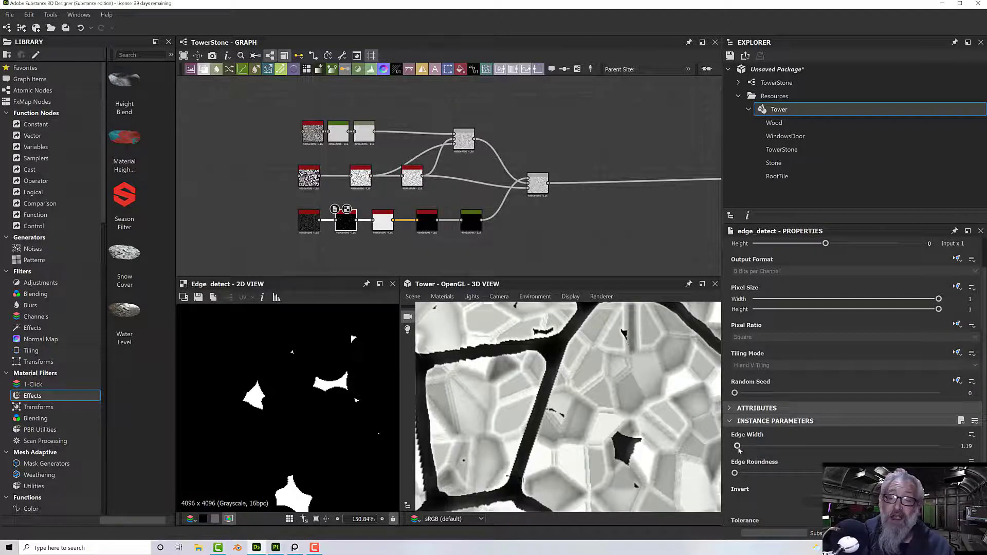
drag(738, 446, 738, 446)
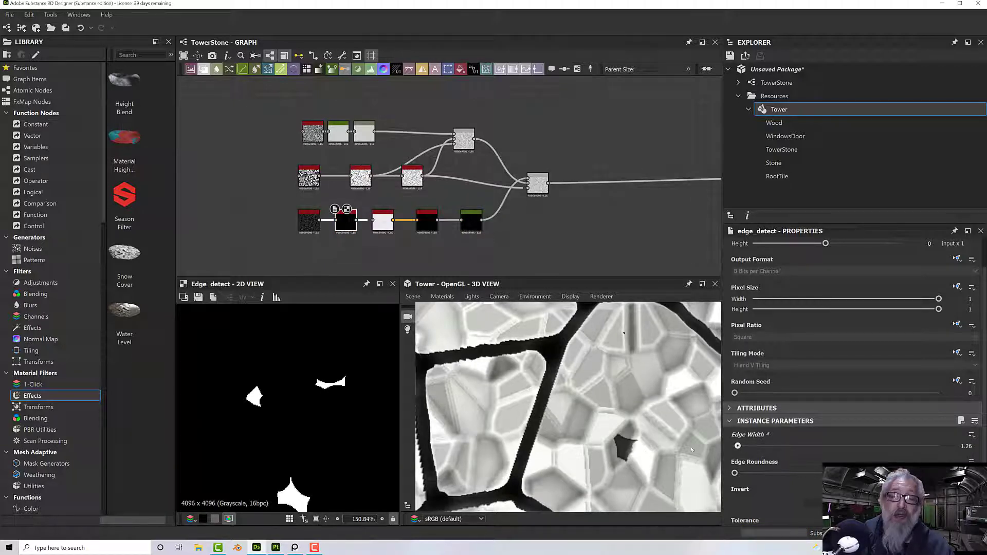
- Add a frame around all the stone pattern nodes, from the noise sources through the final Blend node
scroll(503, 249, down, 3)
scroll(589, 383, down, 3)
scroll(589, 382, down, 8)
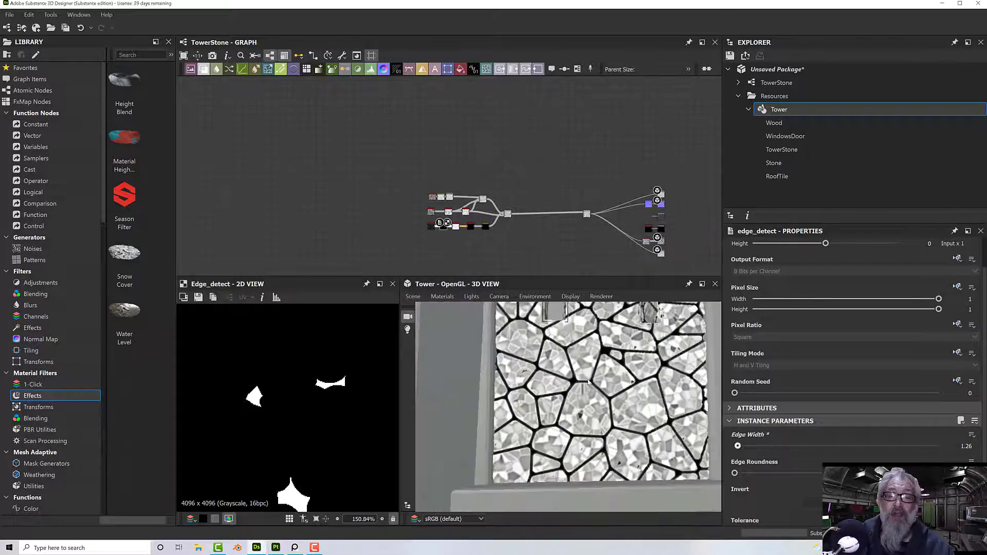
scroll(564, 376, up, 8)
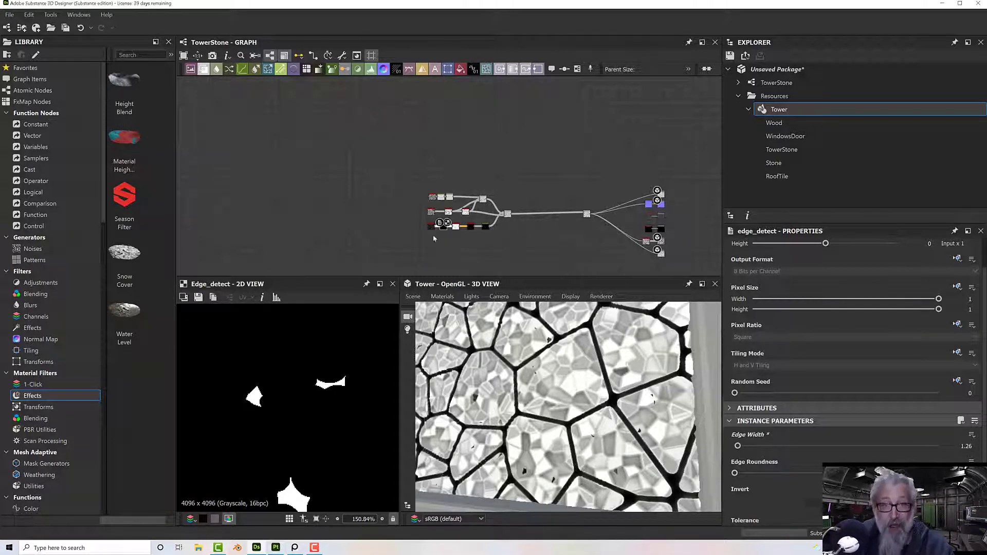
scroll(504, 243, up, 4)
middle_drag(503, 242, 554, 250)
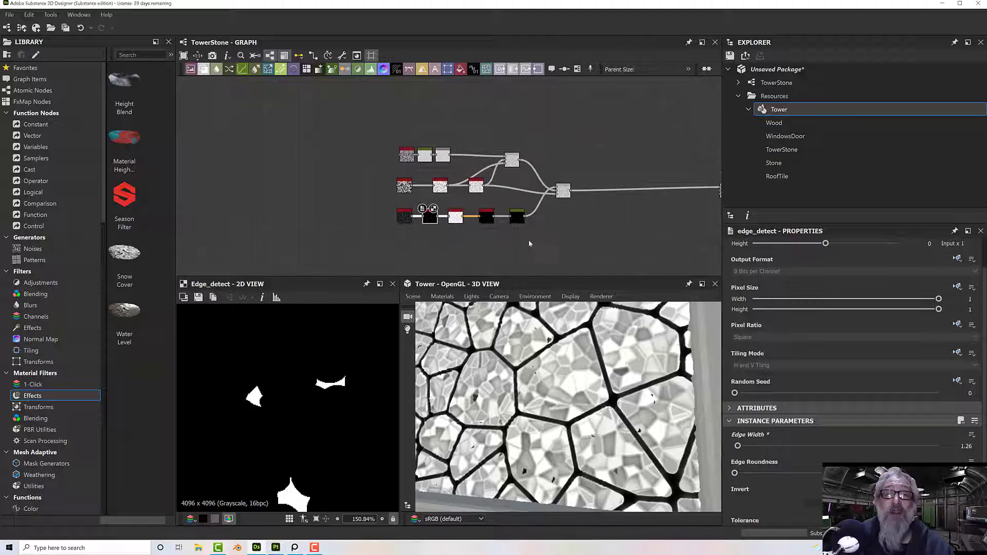
drag(374, 133, 582, 235)
right_click(487, 135)
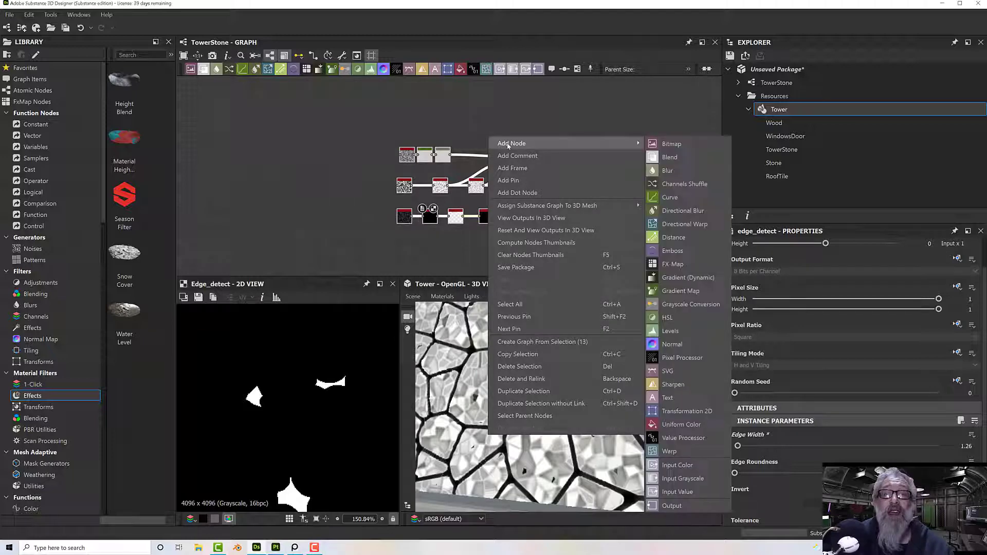
click(513, 168)
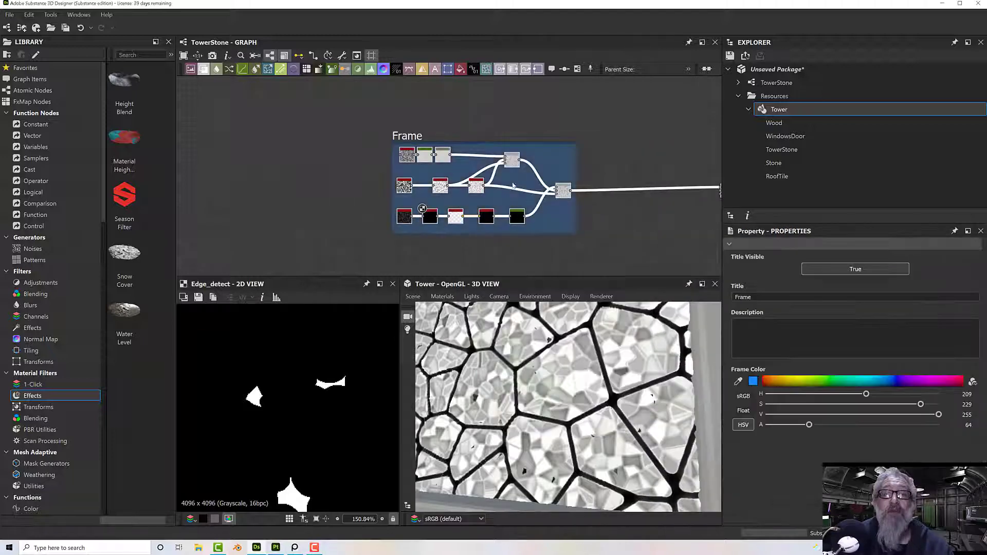
- Title the new frame "Base Shape"
click(752, 297)
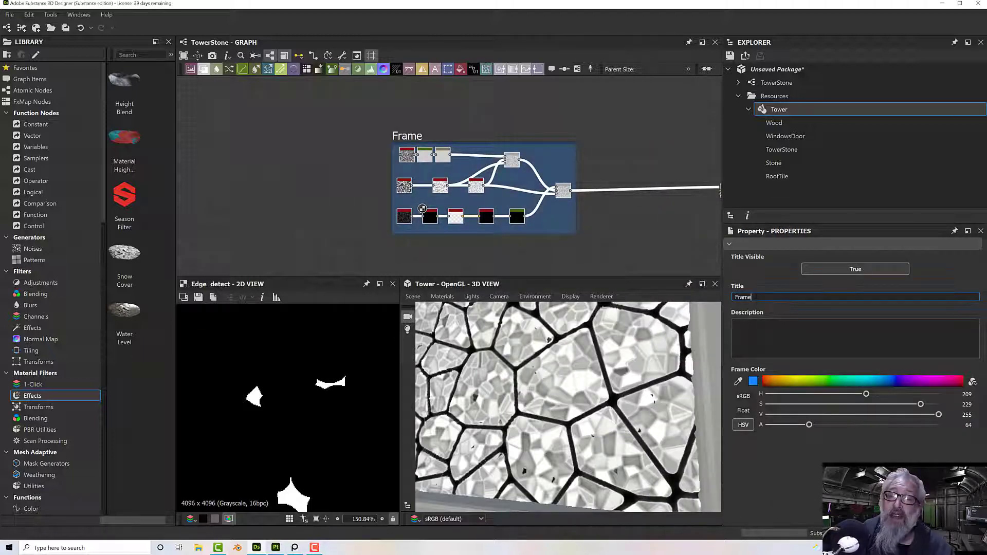
key(BackSpace)
key(BackSpace)
key(BackSpace)
key(BackSpace)
key(BackSpace)
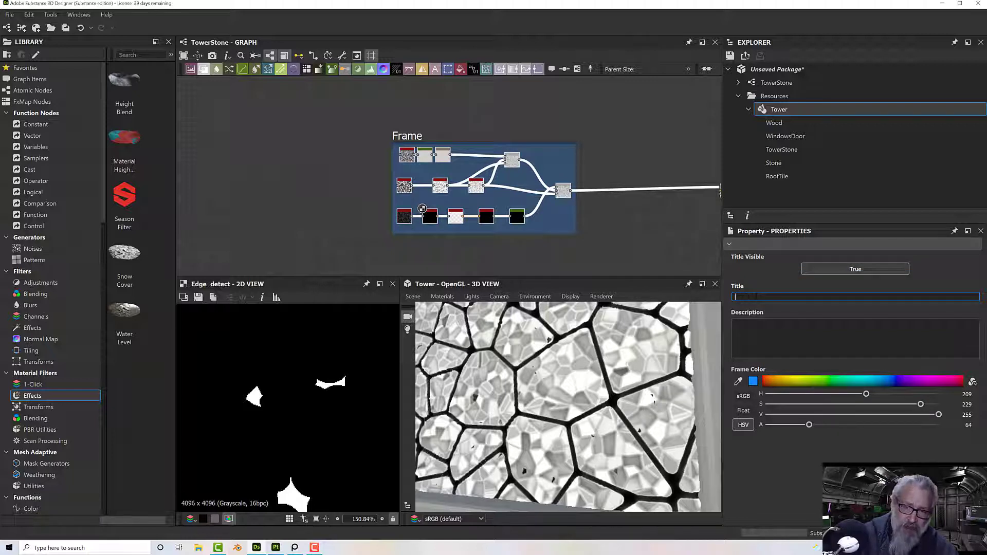
text(Base Shape)
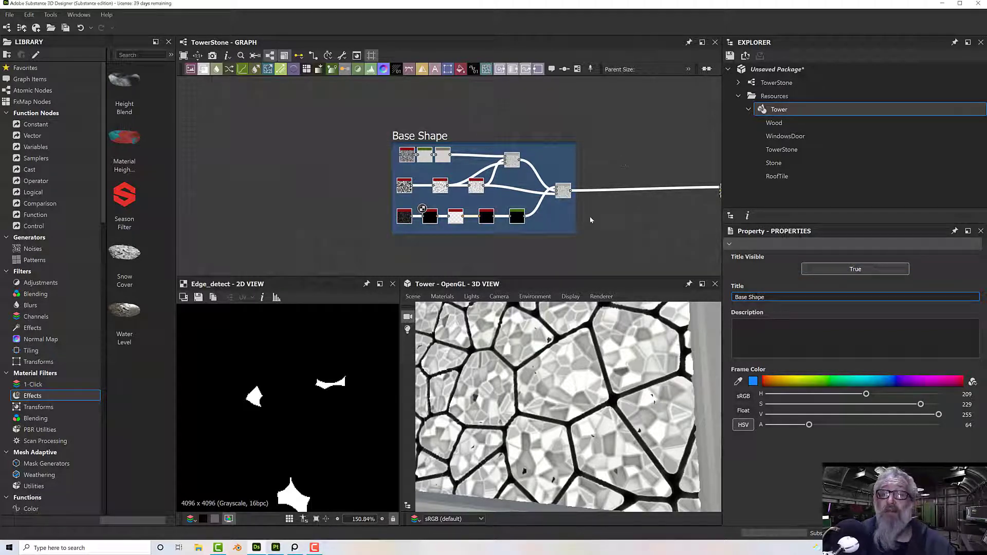
key(Return)
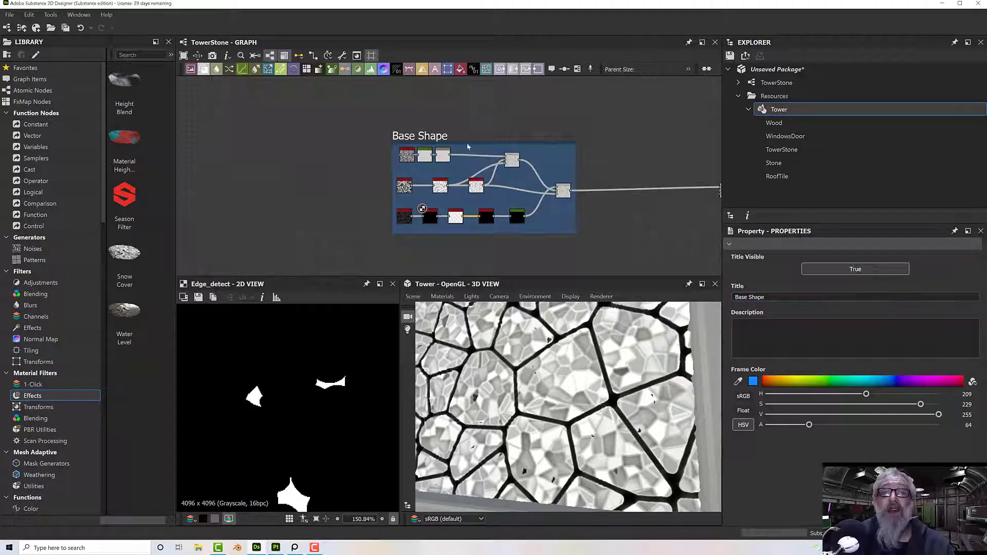
- Move the Base Shape frame farther away from the output nodes to leave space for more nodes
scroll(598, 183, down, 4)
middle_drag(598, 184, 534, 187)
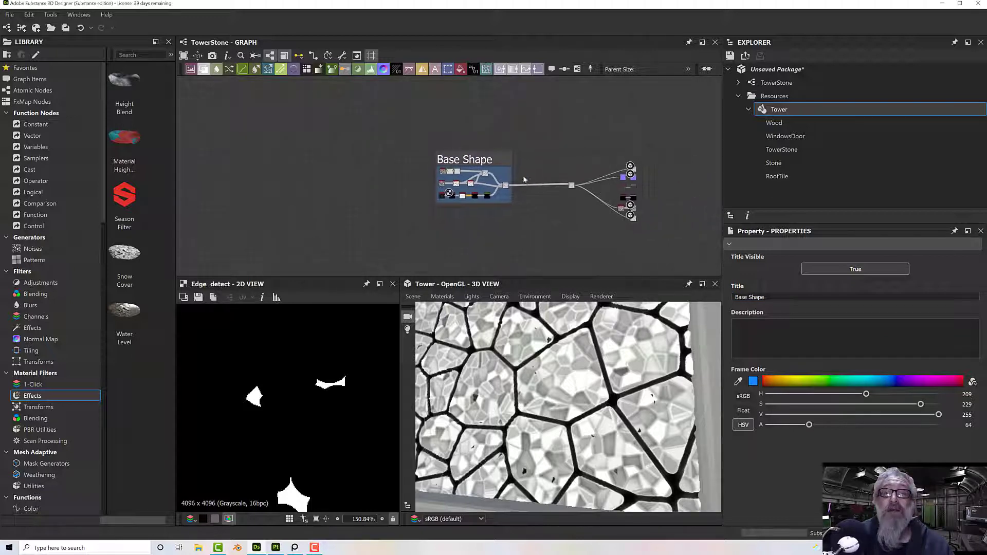
drag(459, 168, 344, 168)
scroll(459, 186, up, 3)
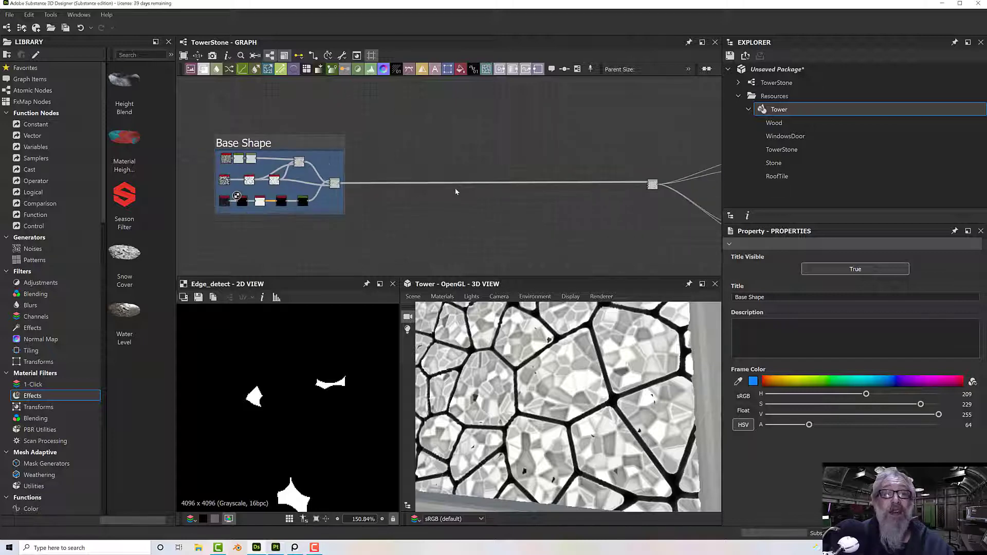
scroll(455, 187, down, 3)
scroll(353, 184, up, 2)
drag(372, 151, 351, 149)
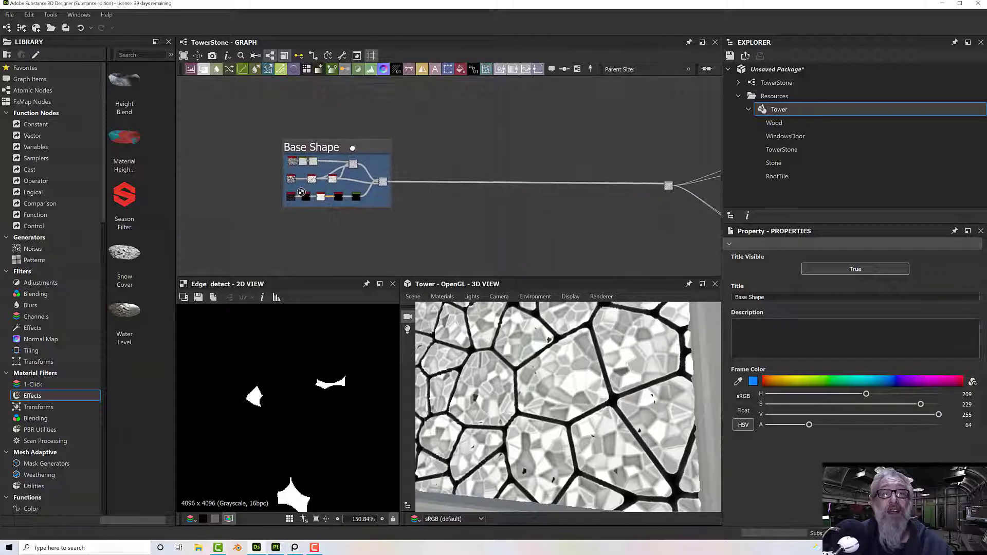
scroll(545, 367, down, 2)
scroll(545, 366, up, 2)
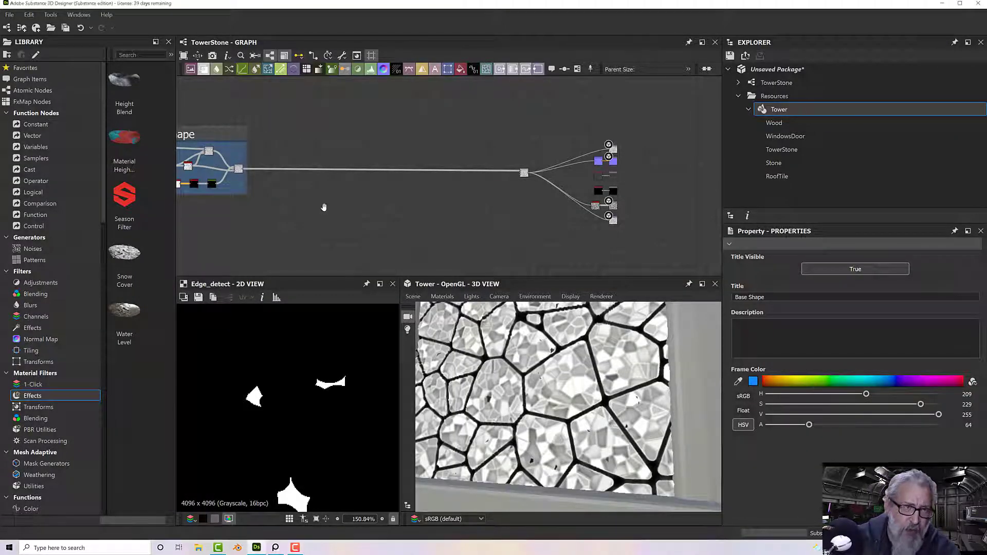
- Add a Gradient Map node just below the main link and feed it from the Base Shape frame's final Blend node
middle_drag(324, 205, 407, 209)
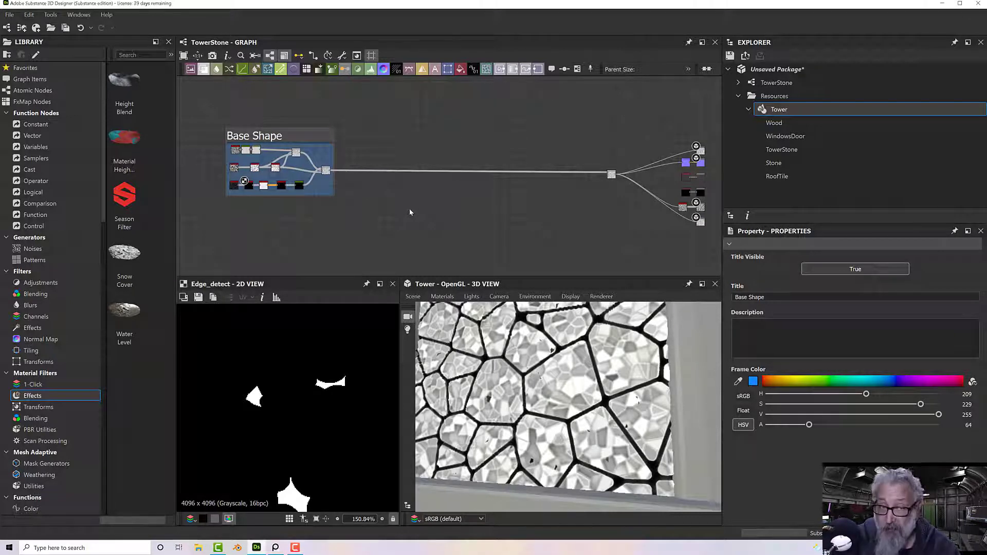
middle_drag(397, 211, 363, 211)
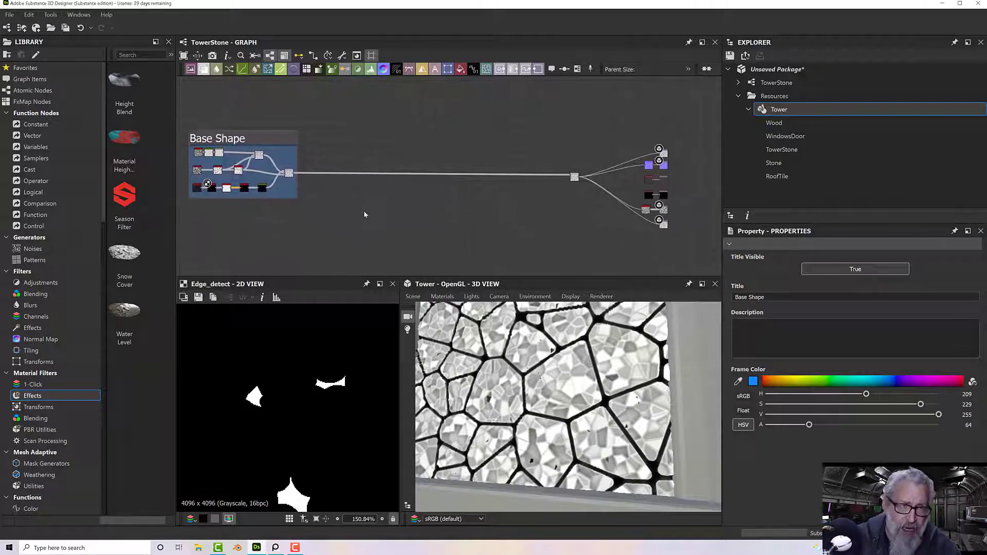
click(375, 174)
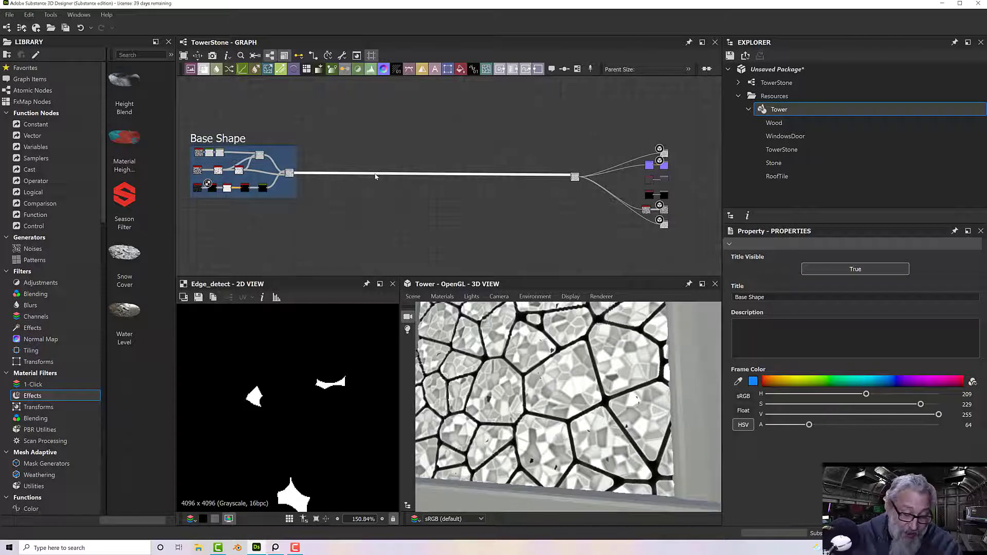
click(359, 211)
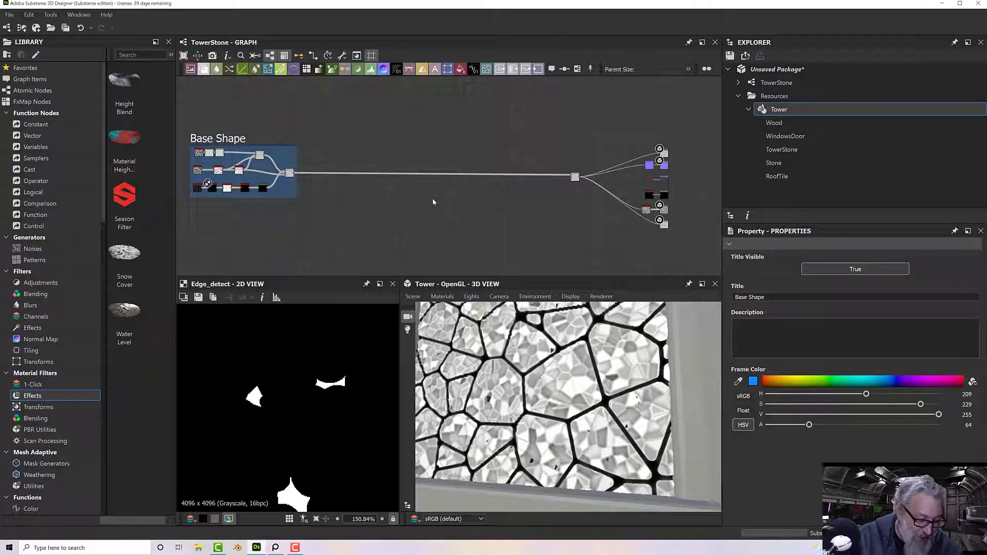
key(space)
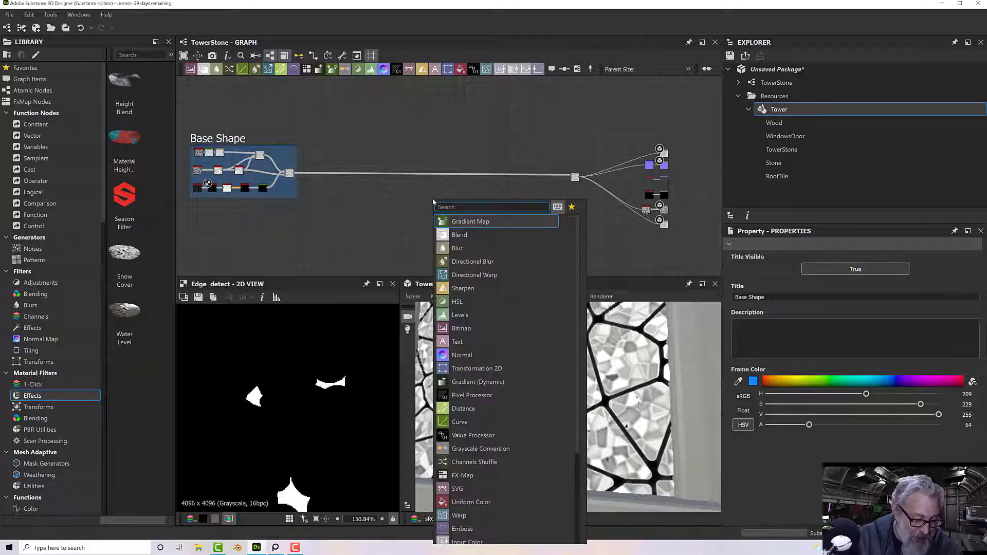
text(grad)
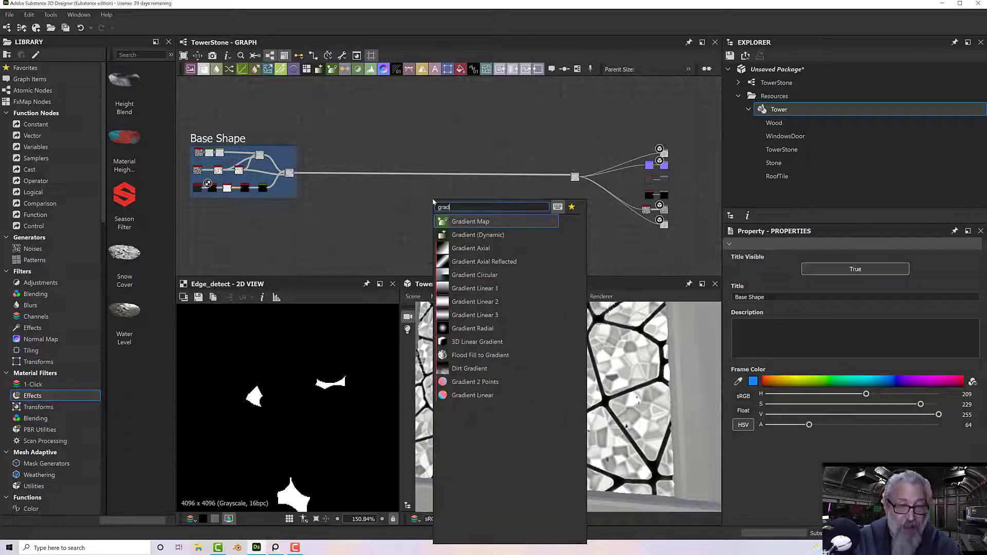
key(Return)
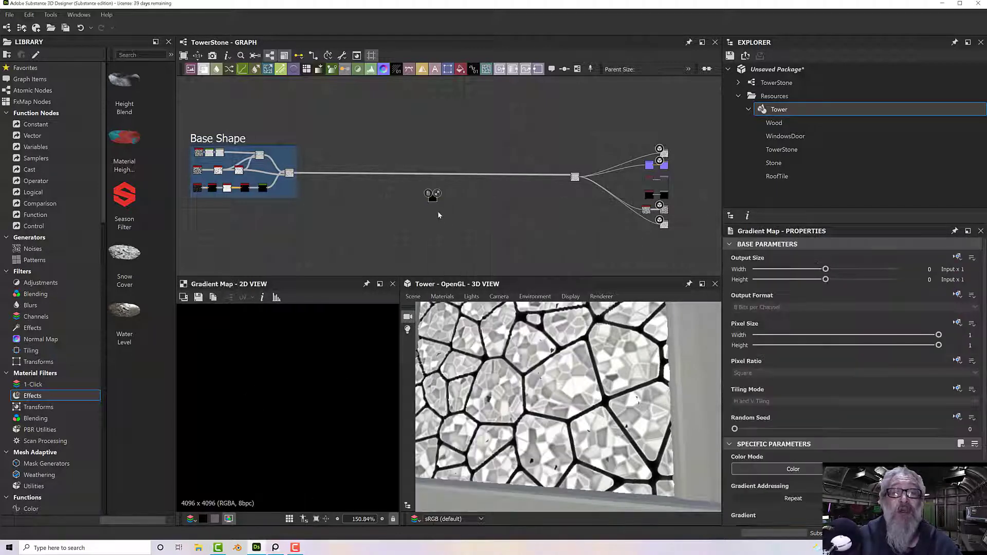
drag(430, 199, 414, 187)
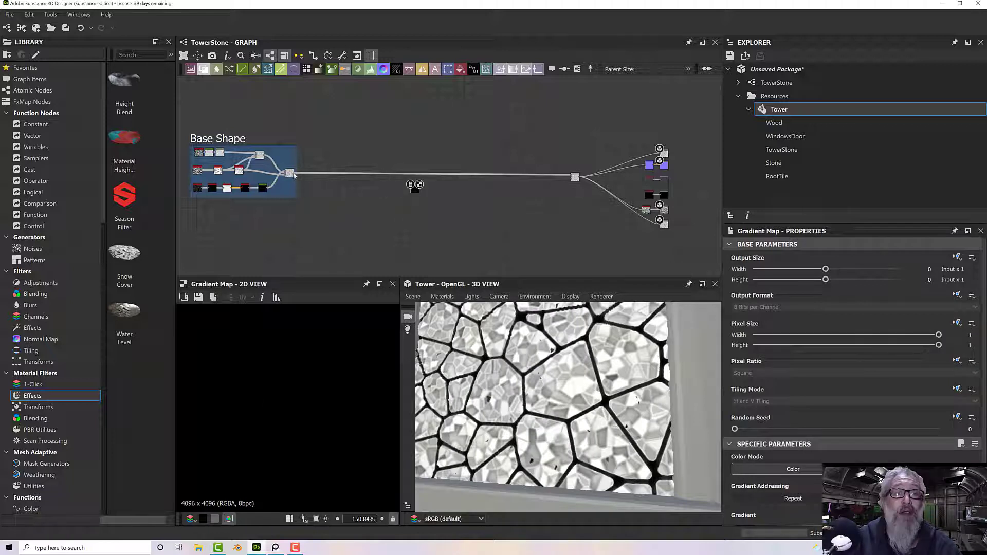
drag(295, 173, 414, 193)
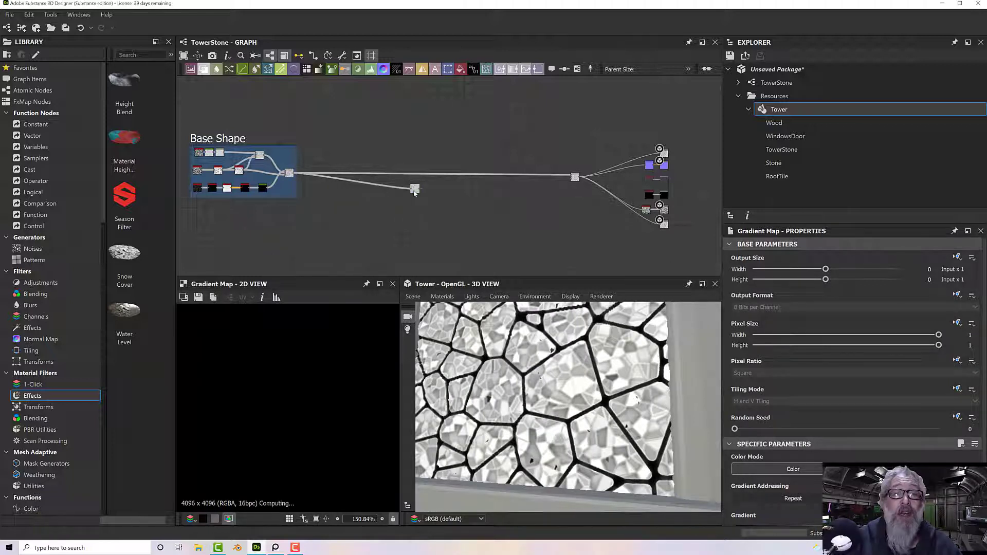
- Connect the Gradient Map to the topmost output node and move it above the main link
scroll(414, 191, up, 4)
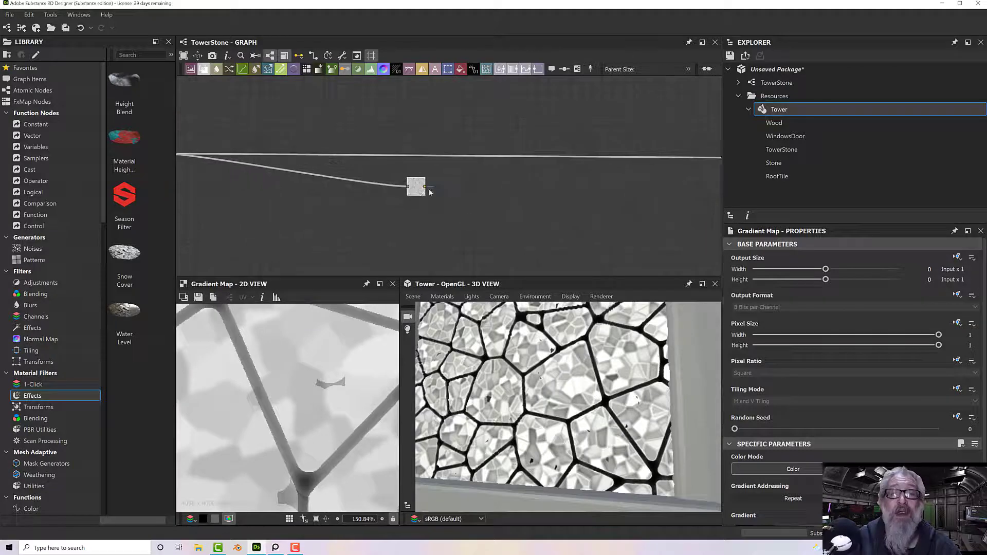
middle_drag(459, 192, 327, 214)
scroll(327, 213, down, 3)
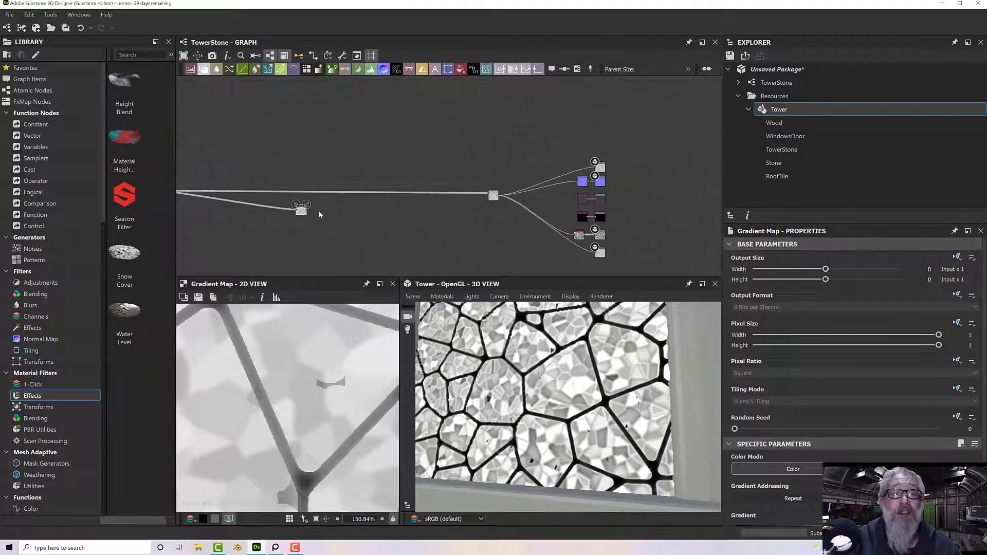
drag(310, 210, 596, 167)
drag(294, 214, 306, 161)
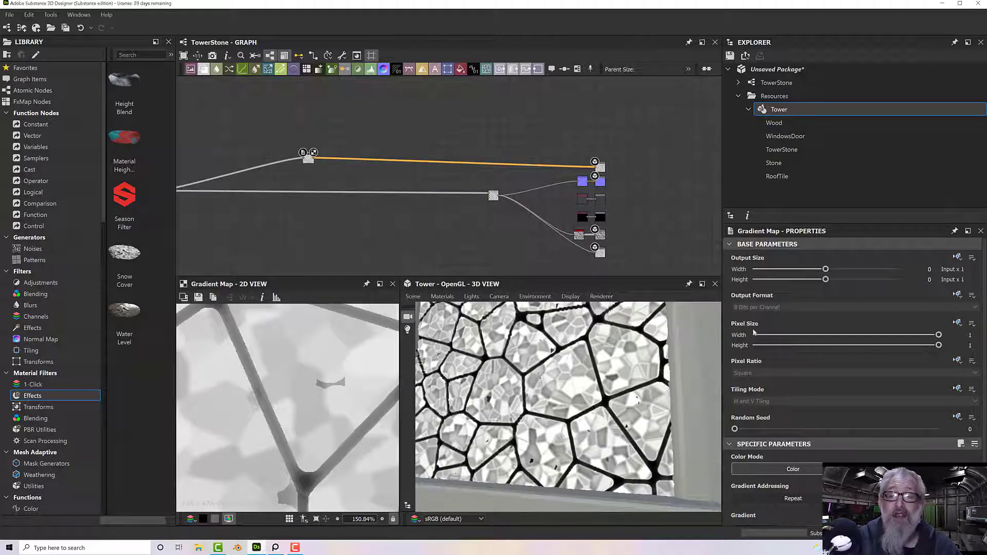
scroll(792, 360, down, 2)
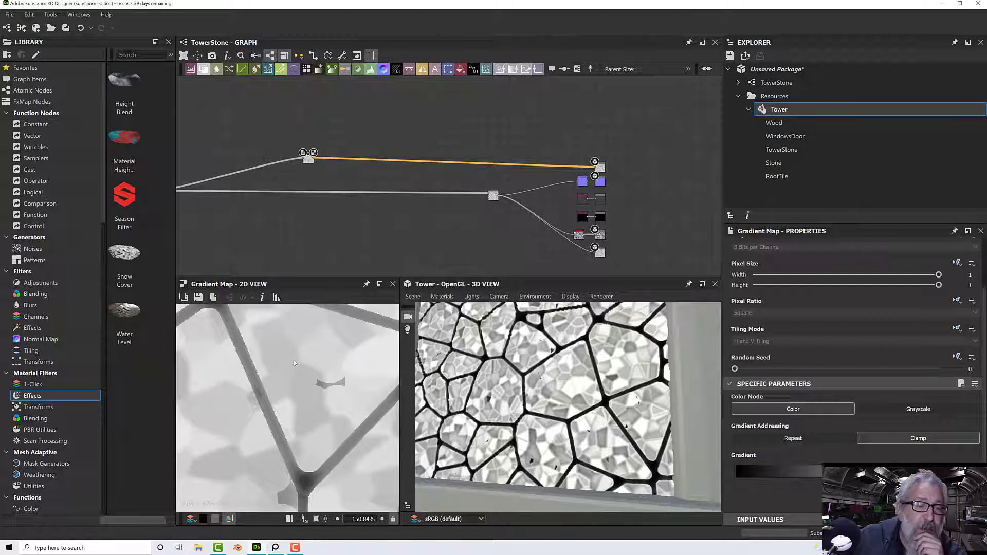
- Open the Gradient Map's gradient for editing and arrange the stone wall reference image beside the editor
scroll(294, 363, down, 7)
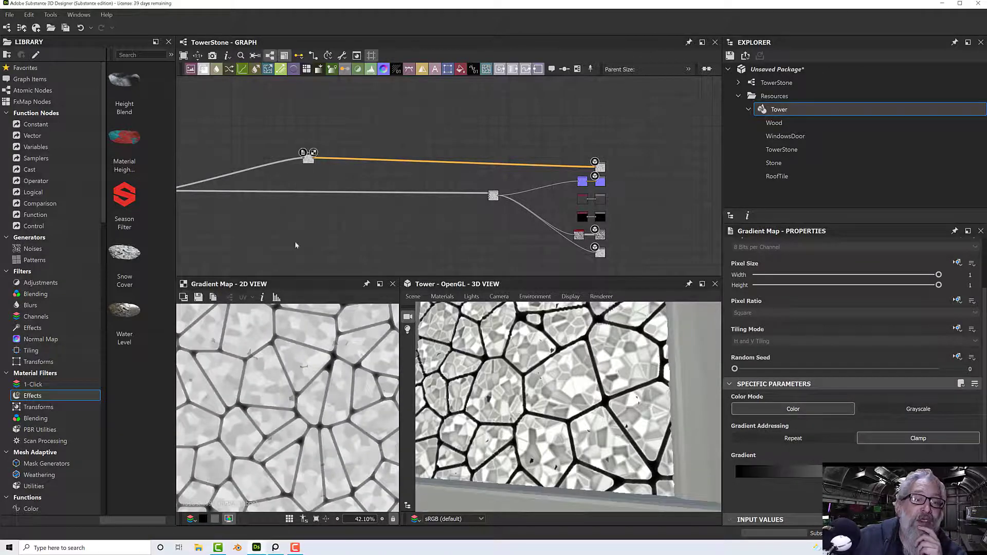
scroll(293, 339, down, 8)
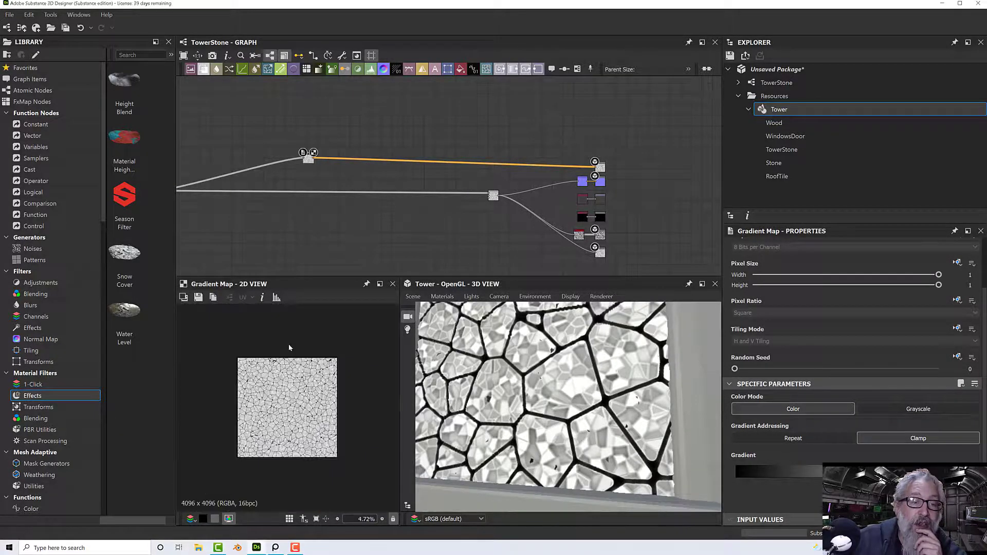
scroll(289, 348, up, 11)
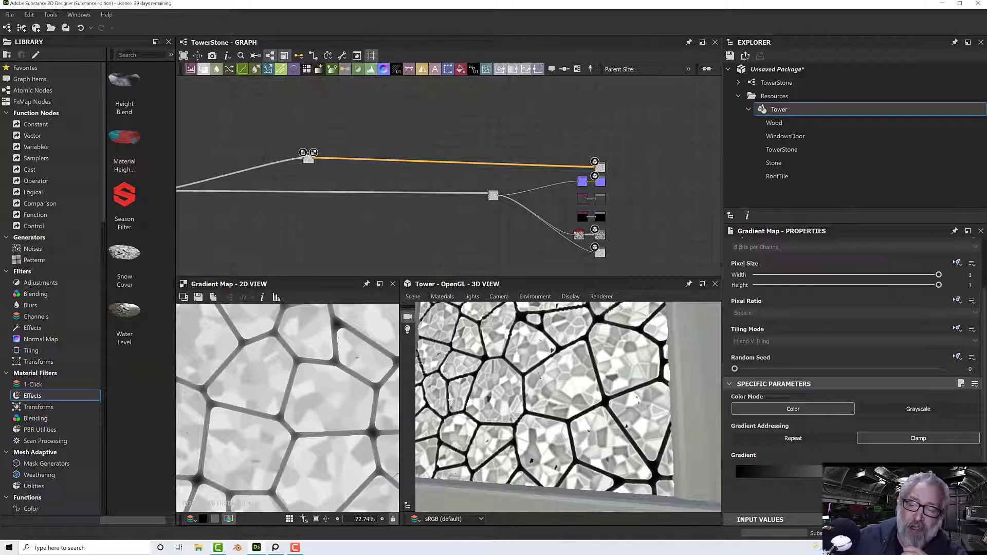
click(856, 492)
drag(483, 111, 743, 130)
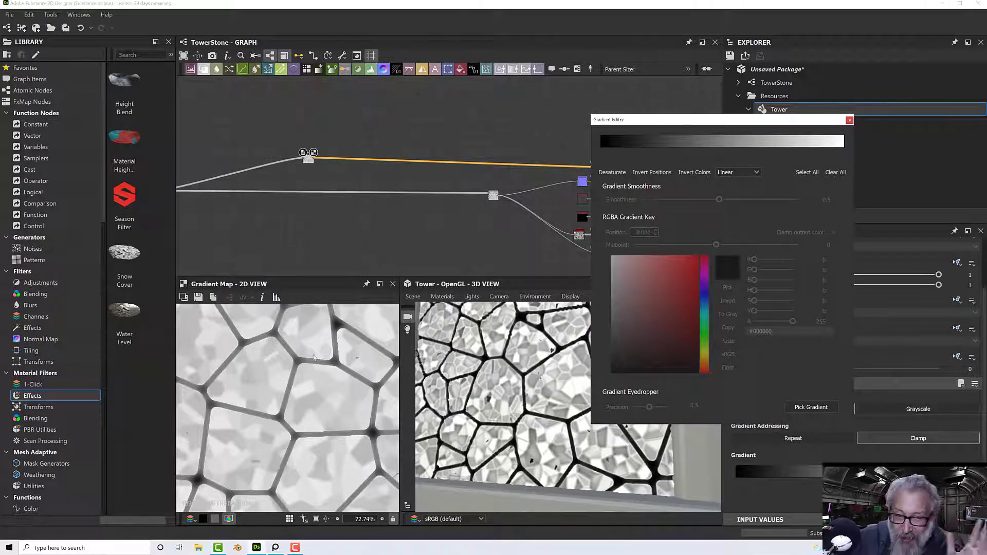
click(275, 548)
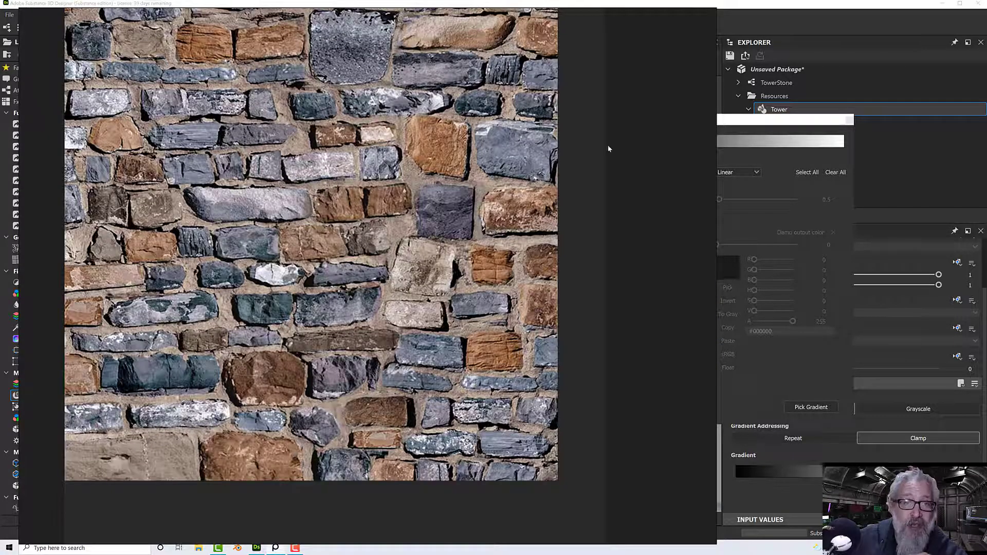
drag(717, 87, 555, 102)
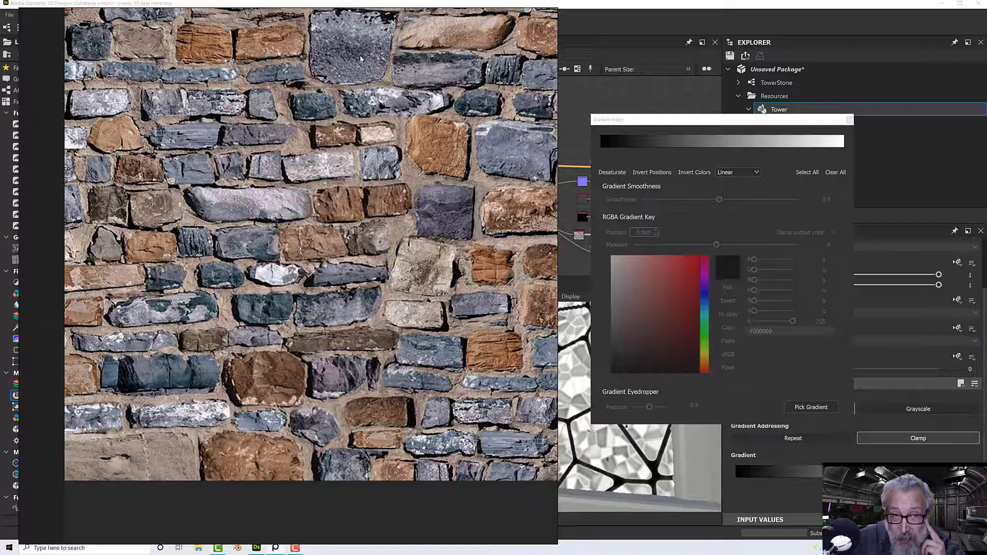
drag(682, 122, 673, 107)
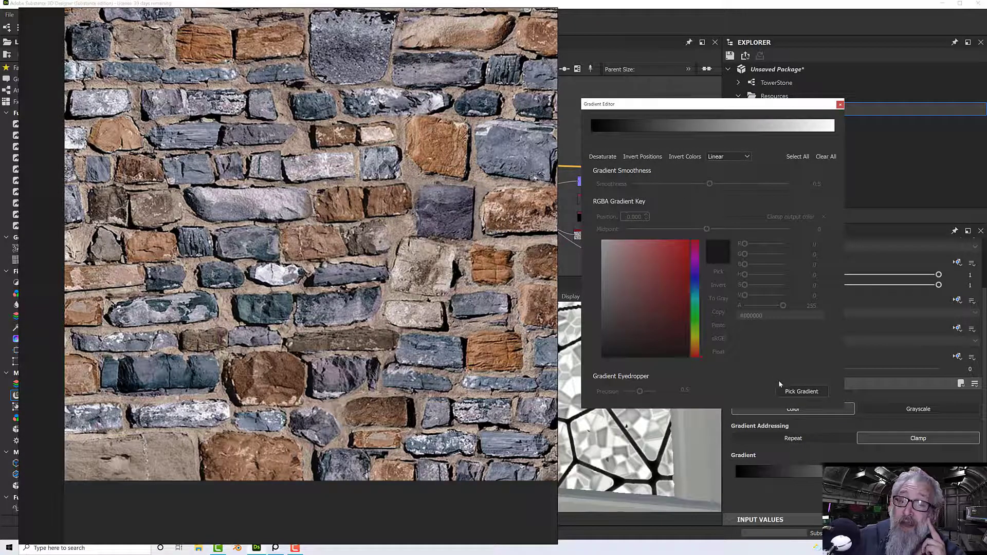
- Sample a gradient from the purple-grey square stone in the reference image, then hide the reference image
click(804, 392)
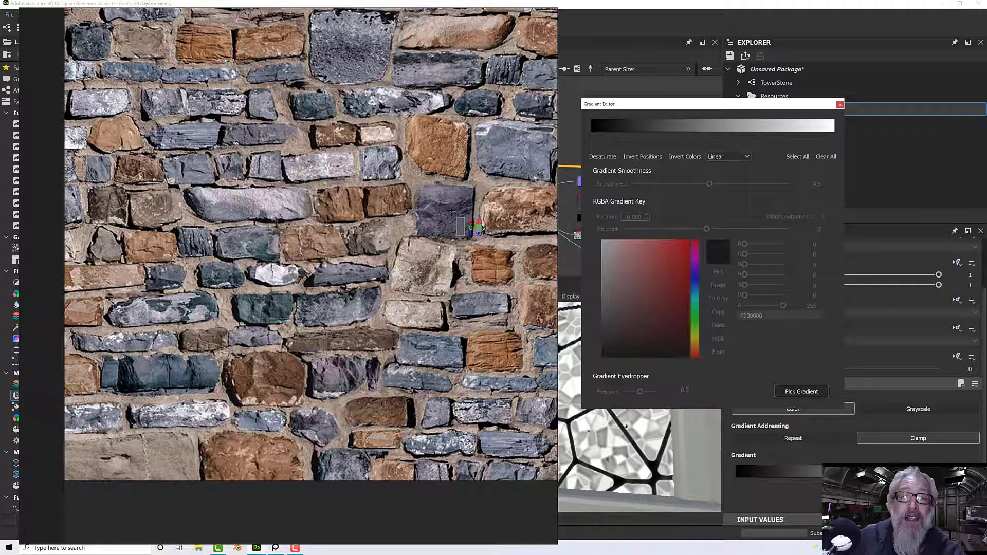
drag(451, 212, 441, 187)
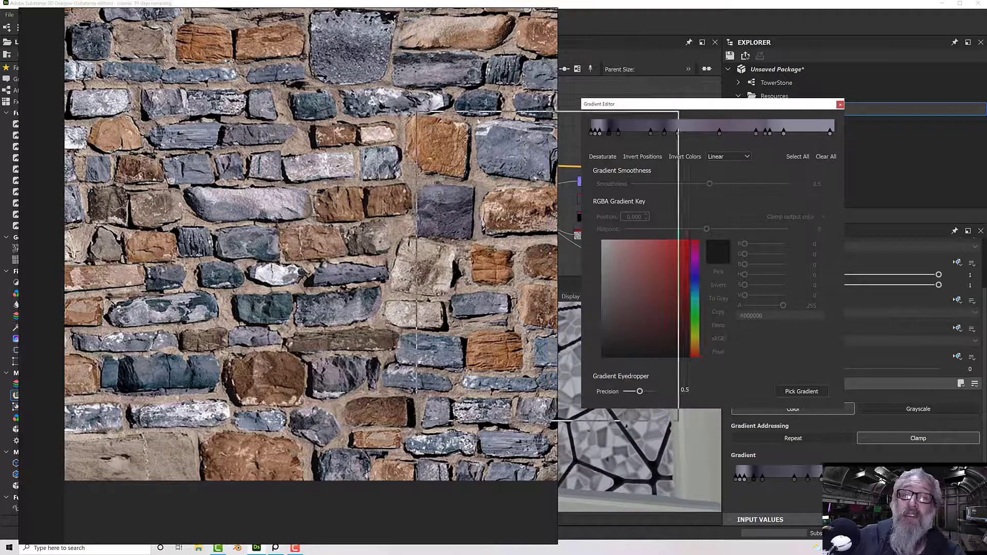
drag(642, 113, 378, 137)
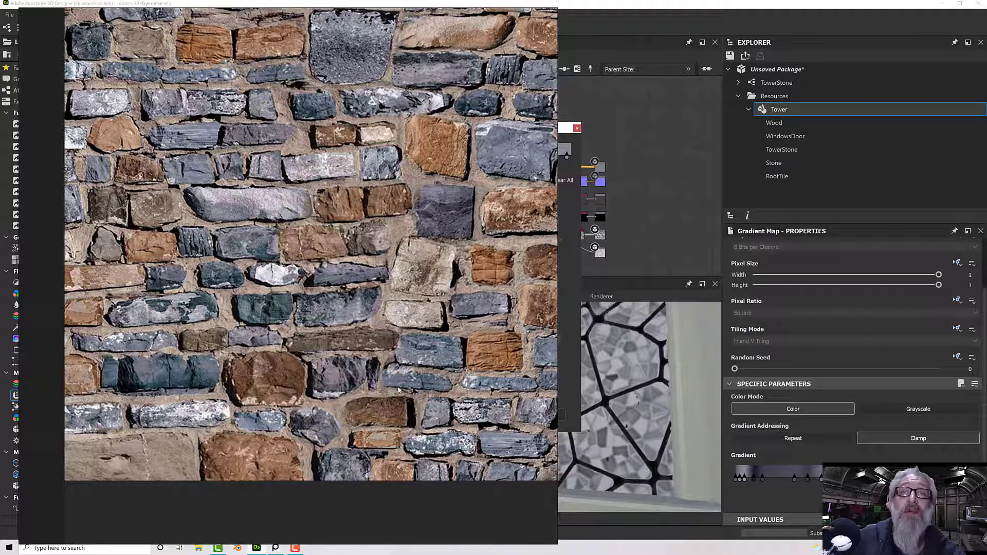
click(275, 548)
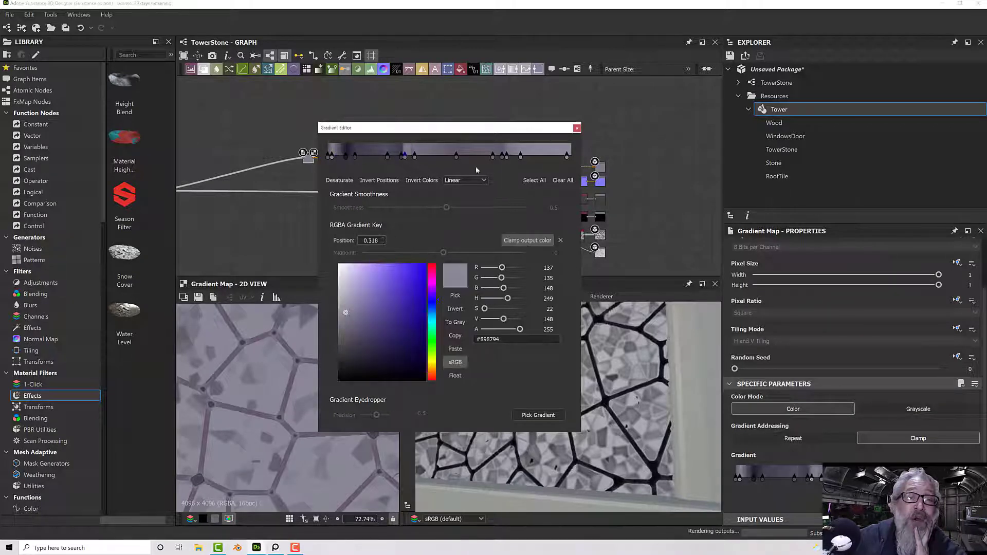
- Move lighter keys out of the gradient's dark end, placing two near the bright end at 0.953 and 0.848 and another near the middle
click(560, 157)
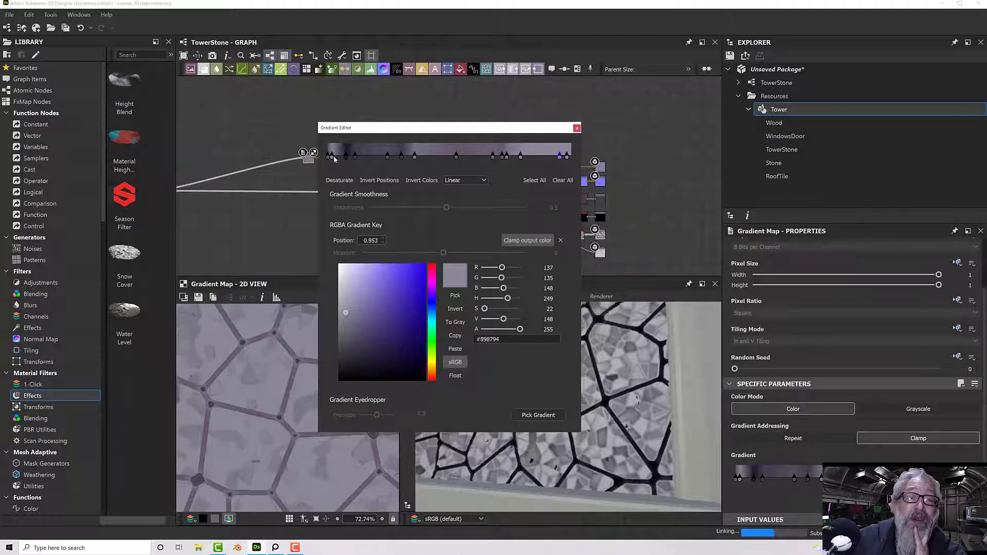
drag(331, 156, 416, 162)
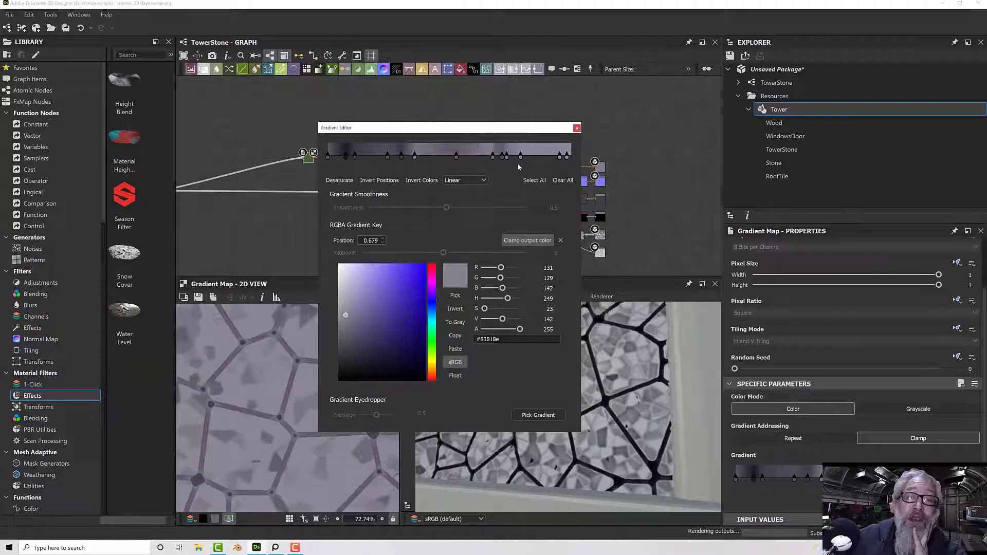
click(534, 152)
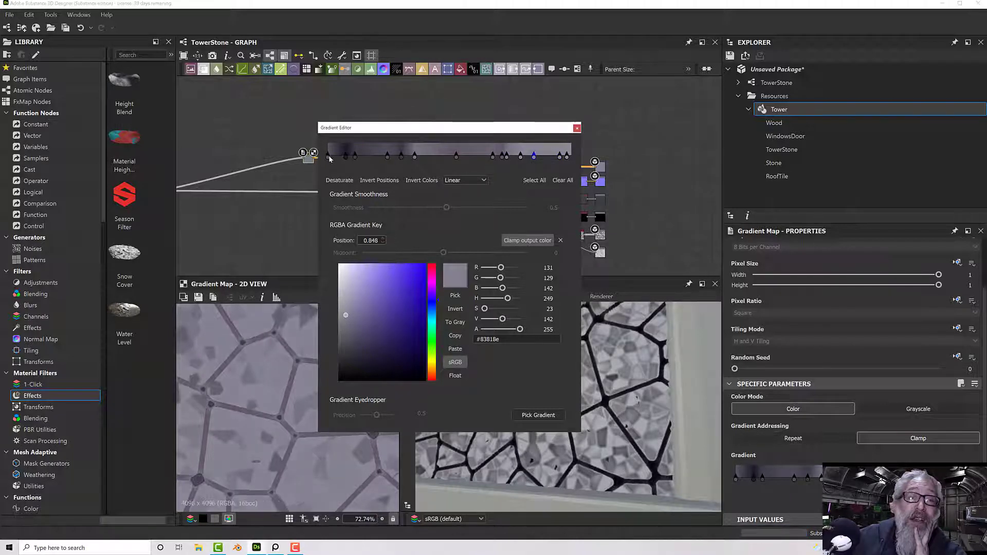
drag(329, 156, 471, 156)
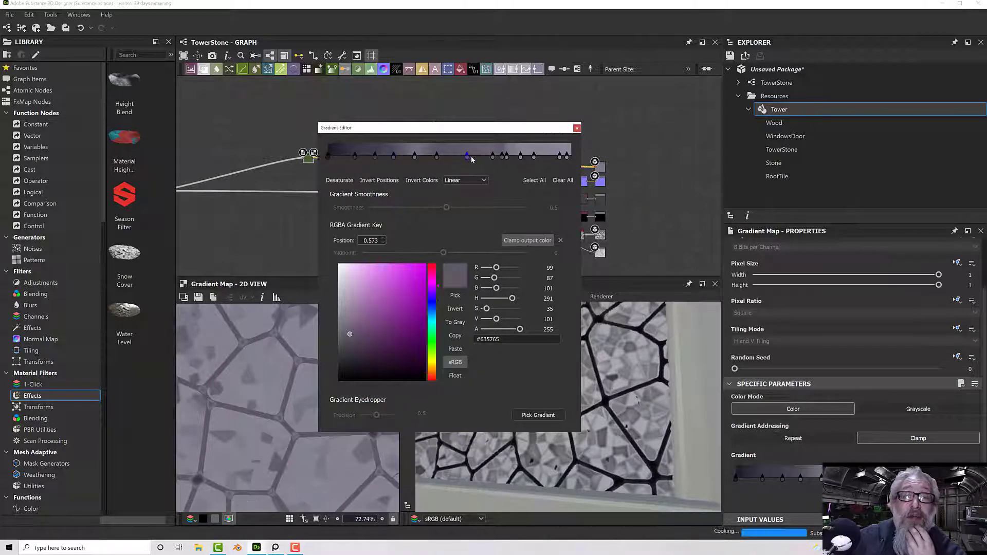
- Spread the remaining gradient keys into a smoother dark-to-light ramp, including keys at positions 0.434 and 0.892
click(446, 156)
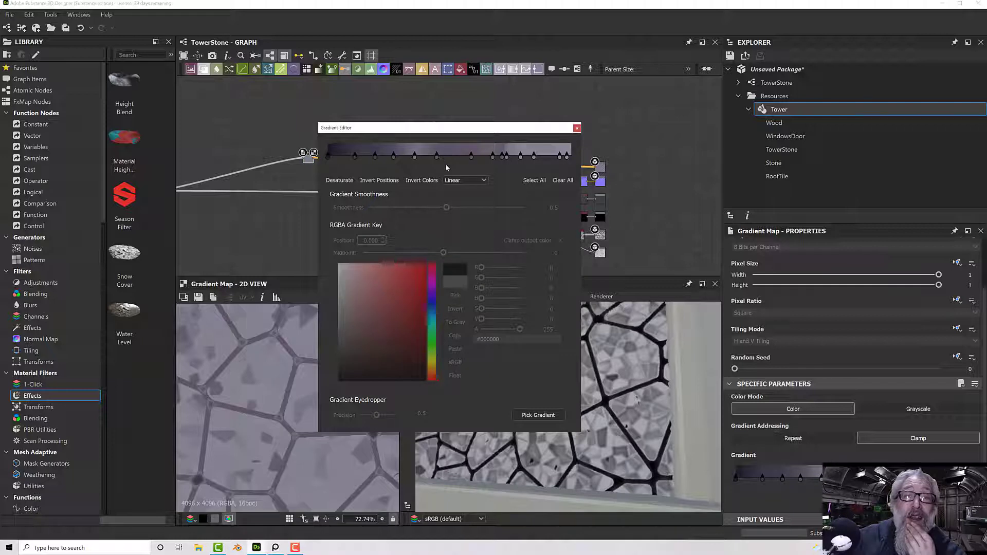
drag(439, 160, 548, 162)
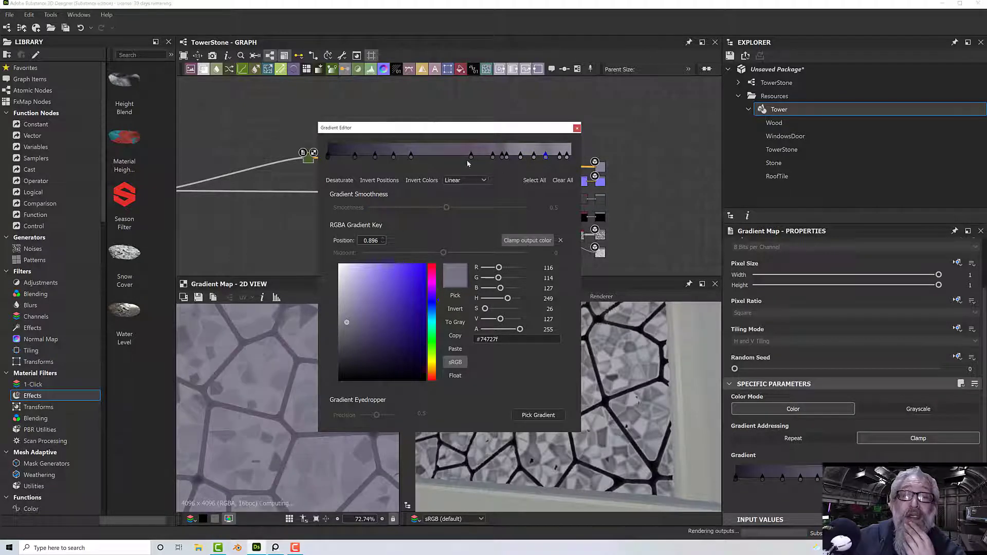
drag(471, 157, 433, 158)
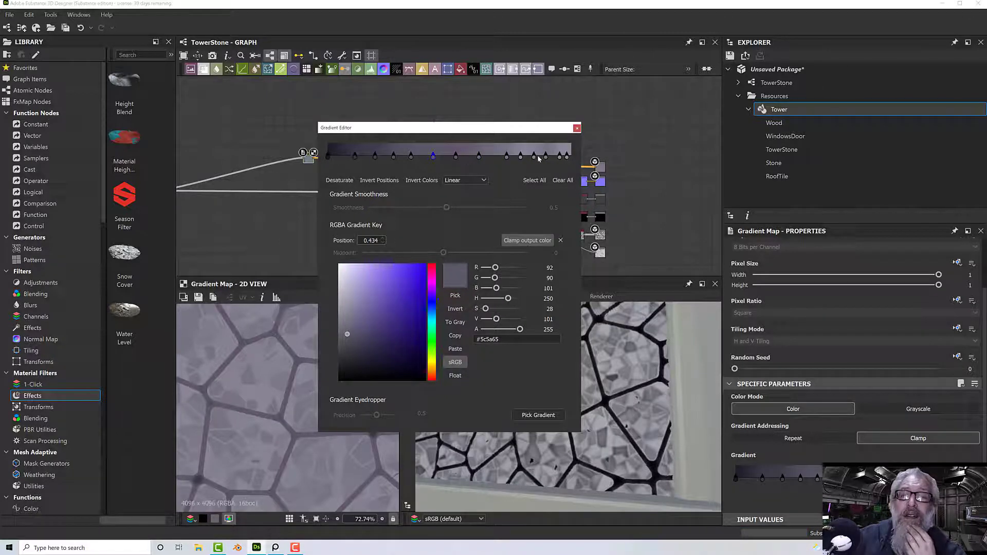
mouse_move(545, 158)
mouse_down()
mouse_move(452, 157)
mouse_move(547, 159)
mouse_up()
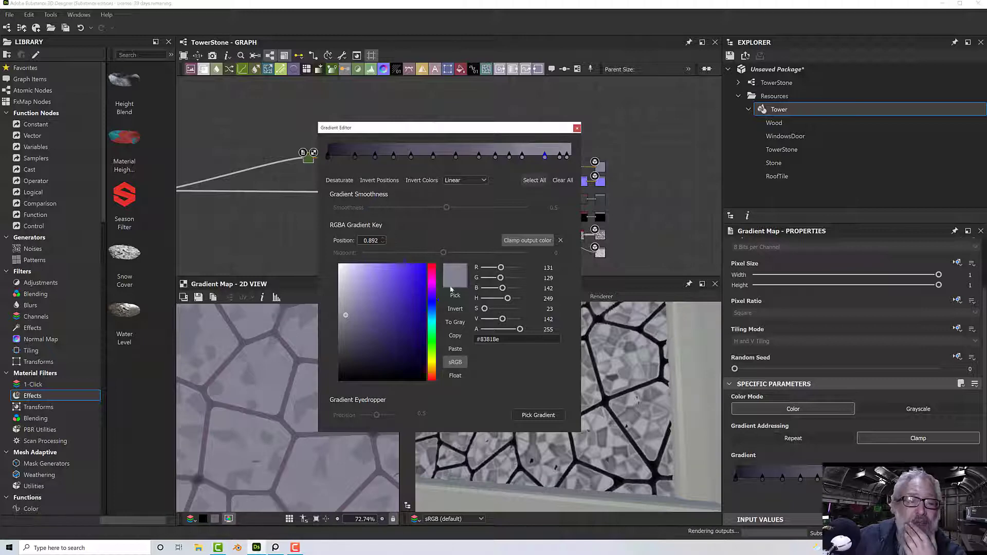
- Select all gradient keys and darken them slightly together, trying a shared saturation shift and returning it to neutral
scroll(293, 424, down, 5)
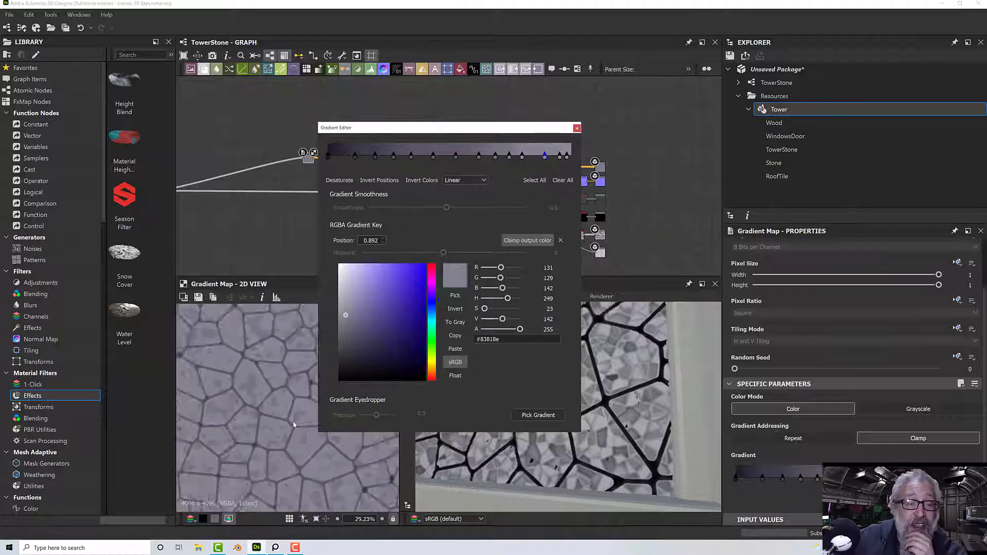
scroll(294, 425, down, 3)
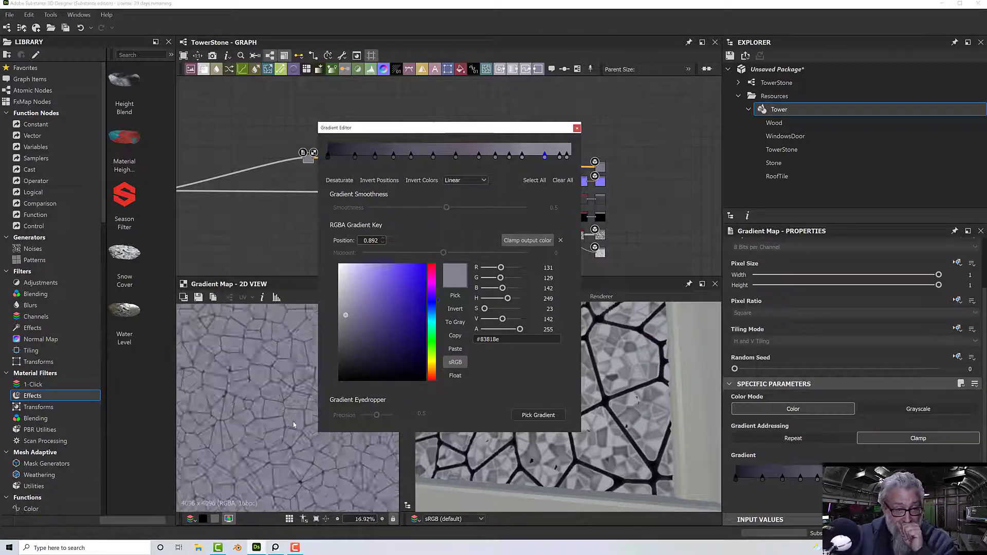
scroll(294, 425, up, 7)
scroll(238, 414, up, 2)
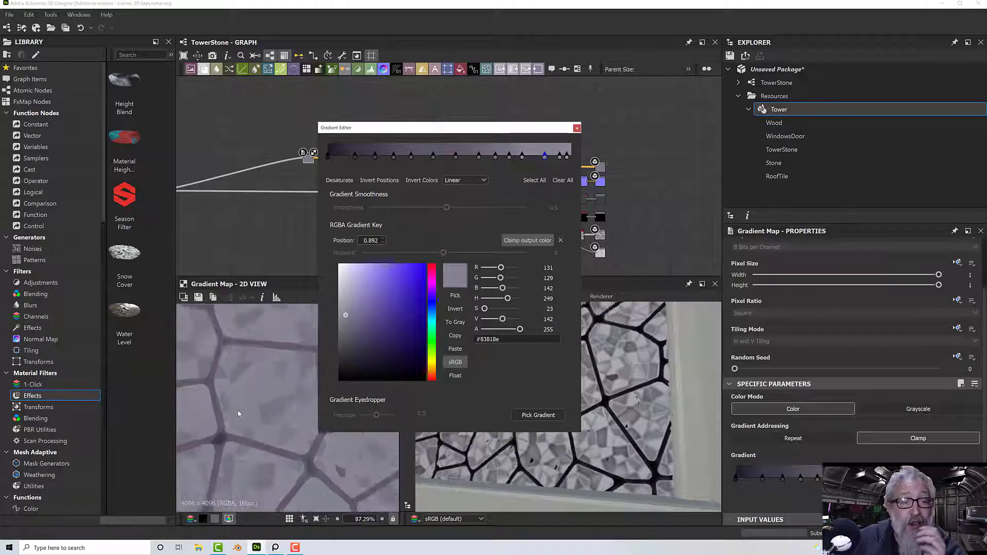
scroll(242, 408, down, 2)
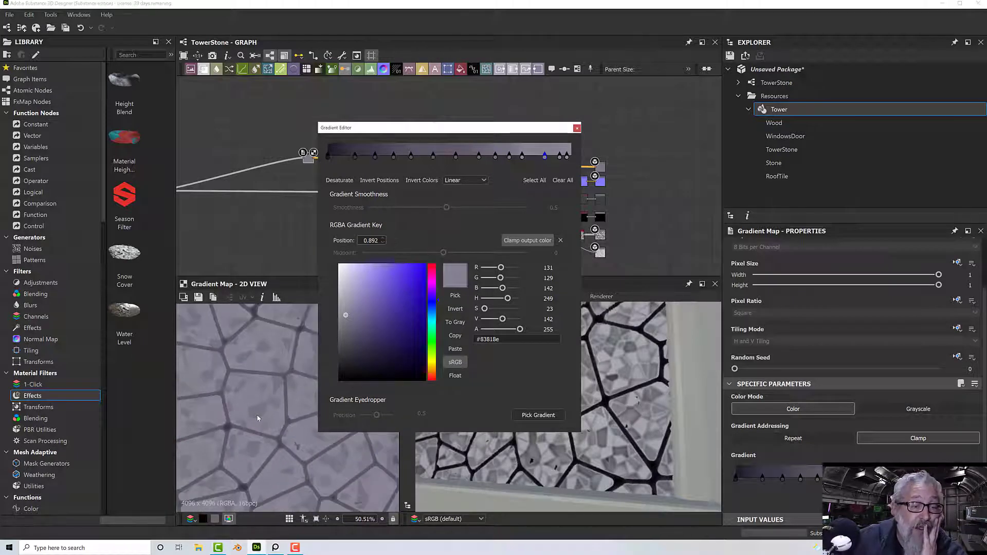
scroll(227, 437, up, 5)
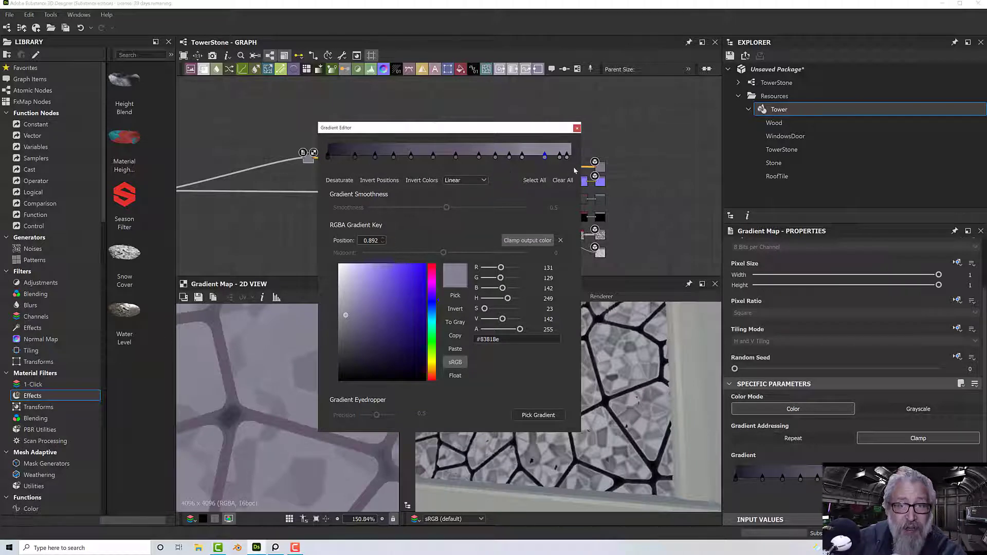
drag(573, 167, 325, 157)
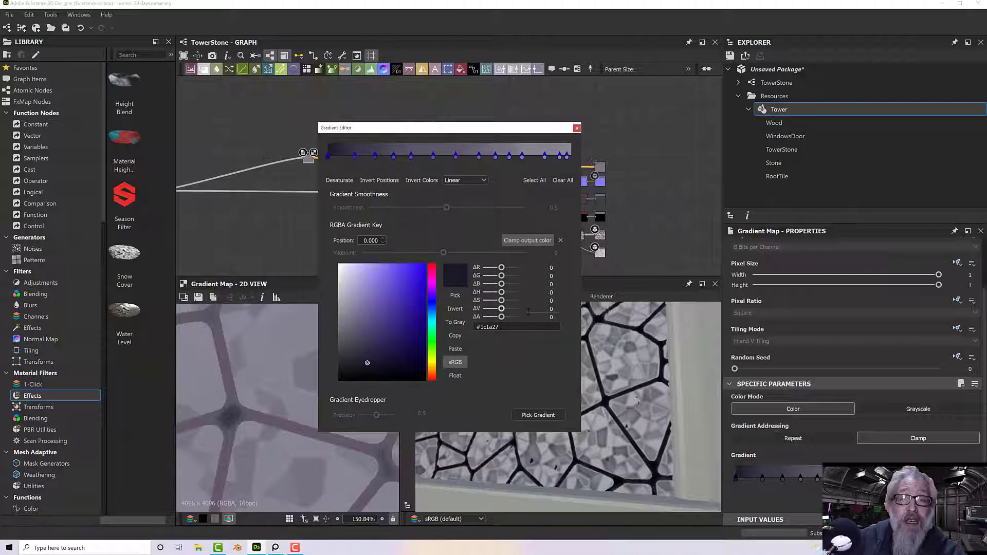
drag(501, 309, 473, 302)
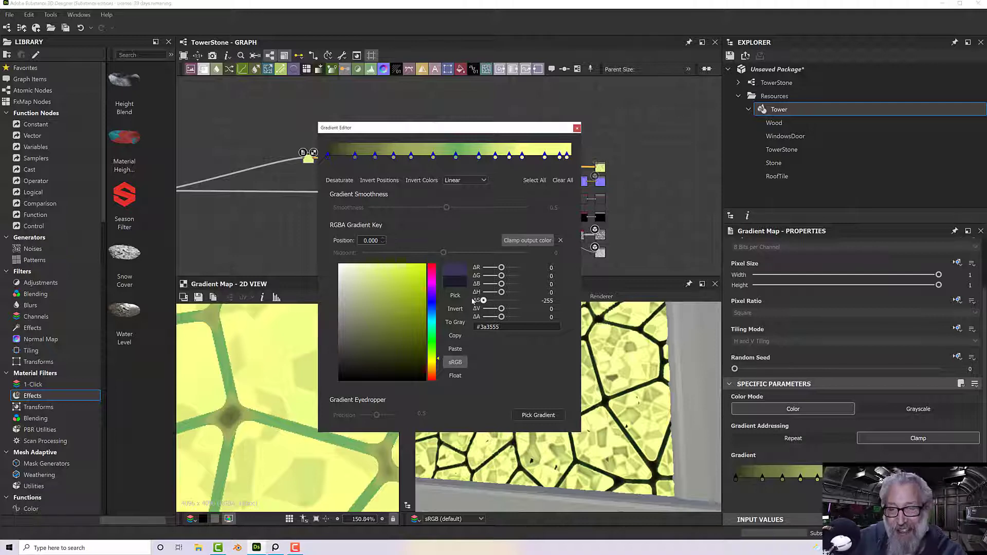
drag(483, 301, 502, 301)
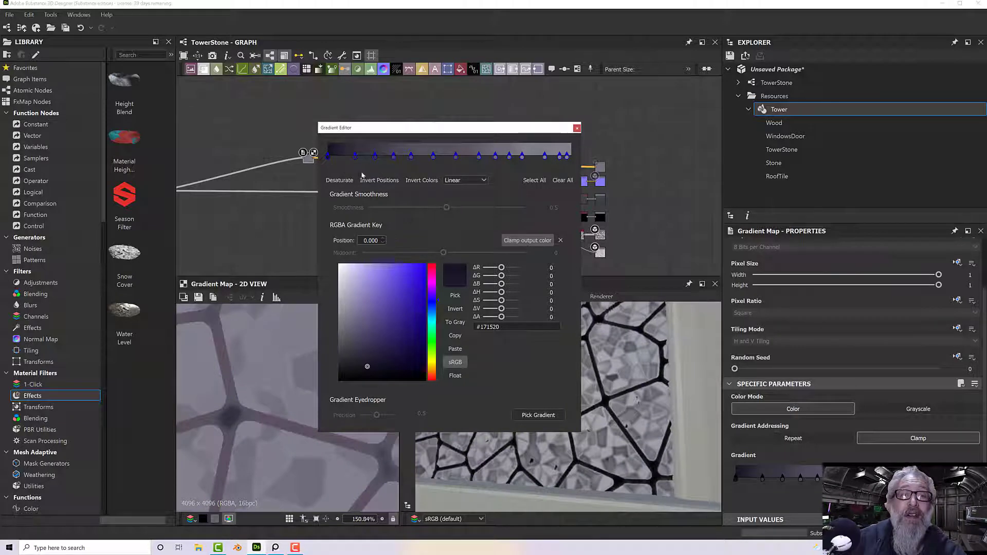
- Delete the two gradient keys at positions 0.342 and 0.434
click(411, 162)
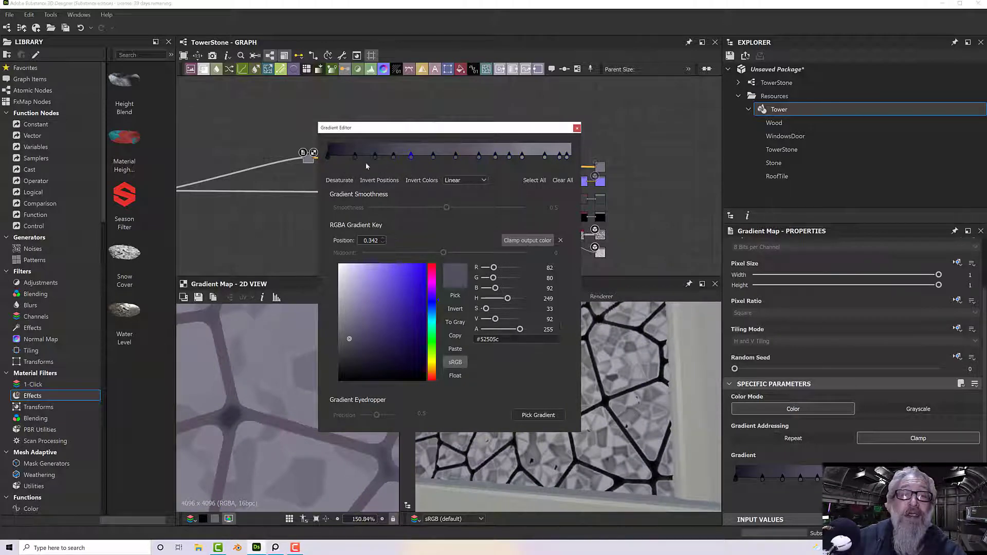
ctrl+click(434, 158)
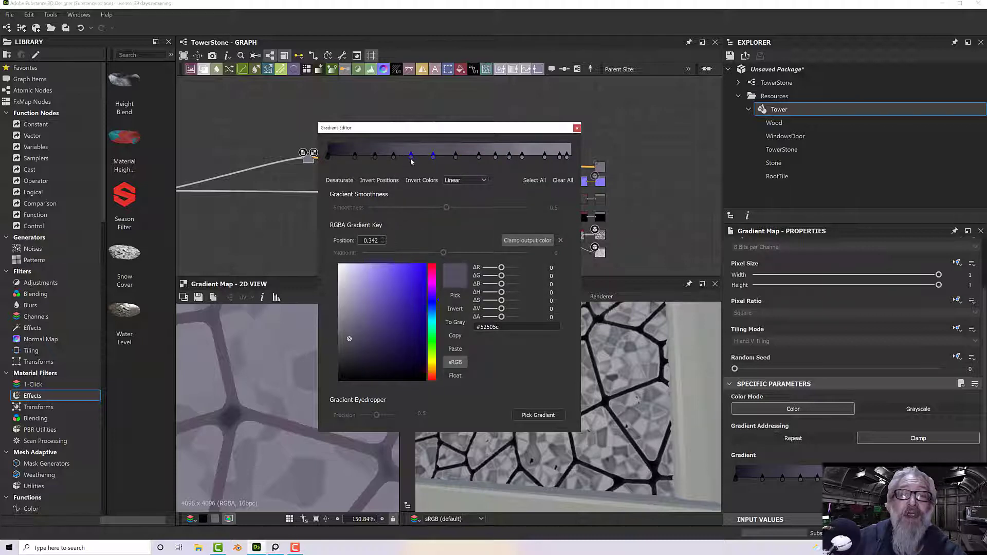
key(Delete)
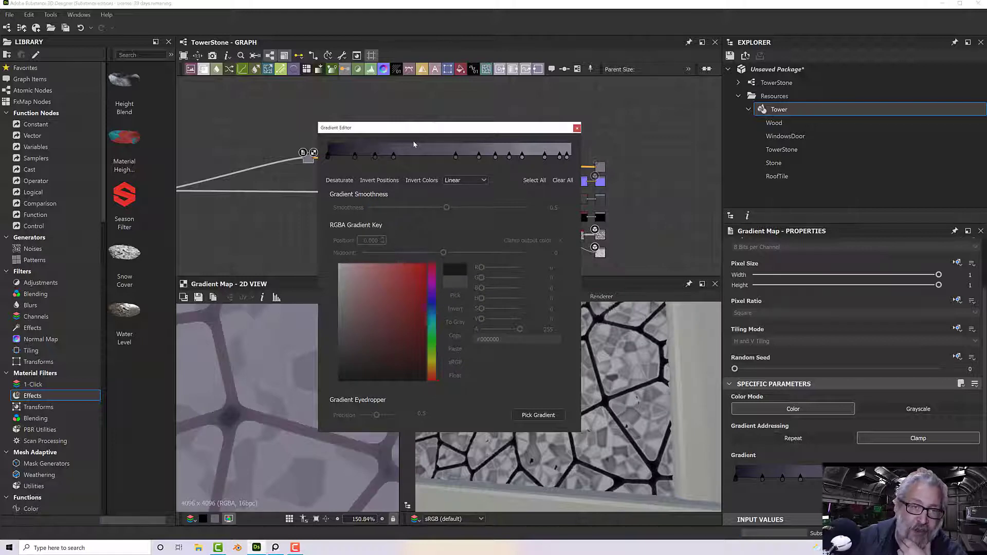
- Move the three dark keys nearest the start key to 0.458, 0.394 and 0.346, and delete the key at 0.892
drag(397, 154, 439, 159)
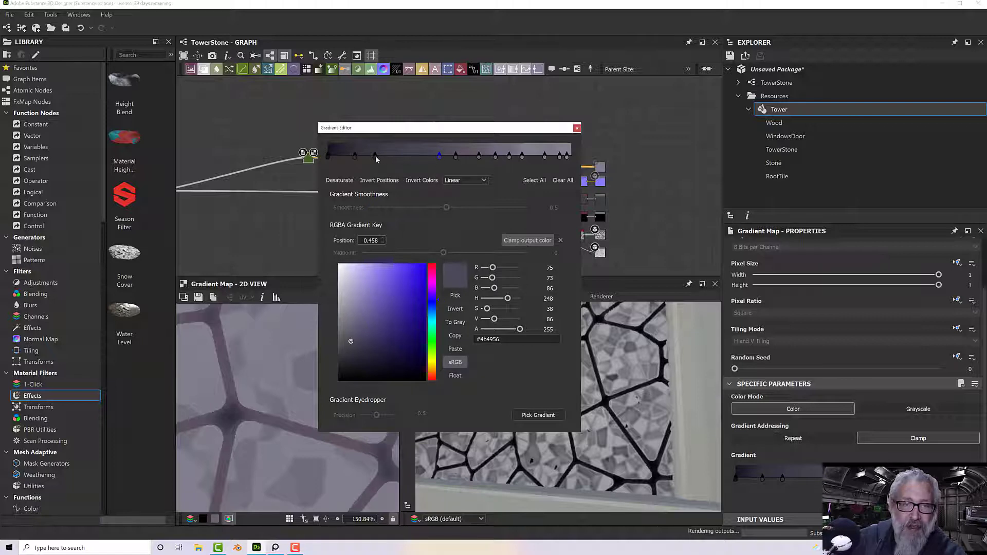
drag(375, 156, 424, 157)
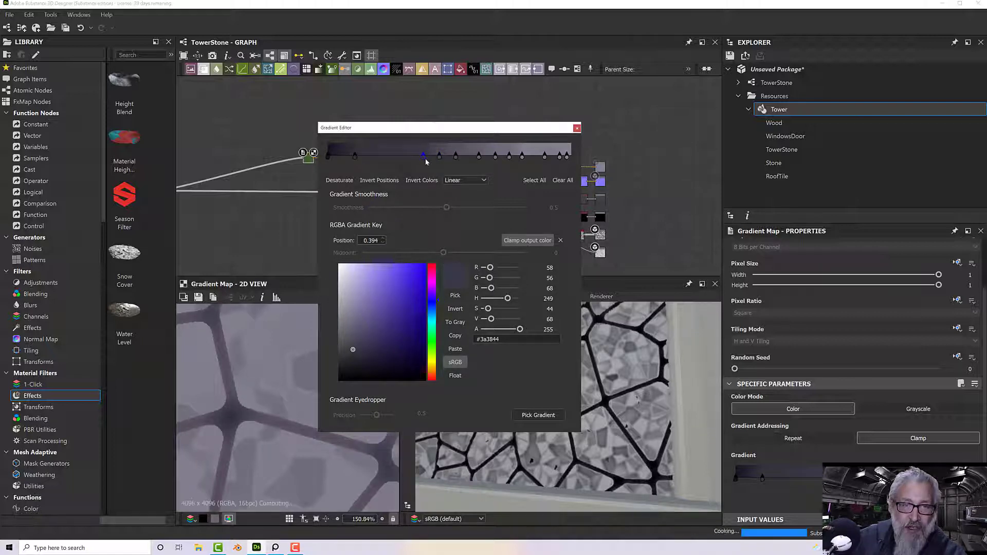
click(355, 156)
drag(361, 161, 413, 162)
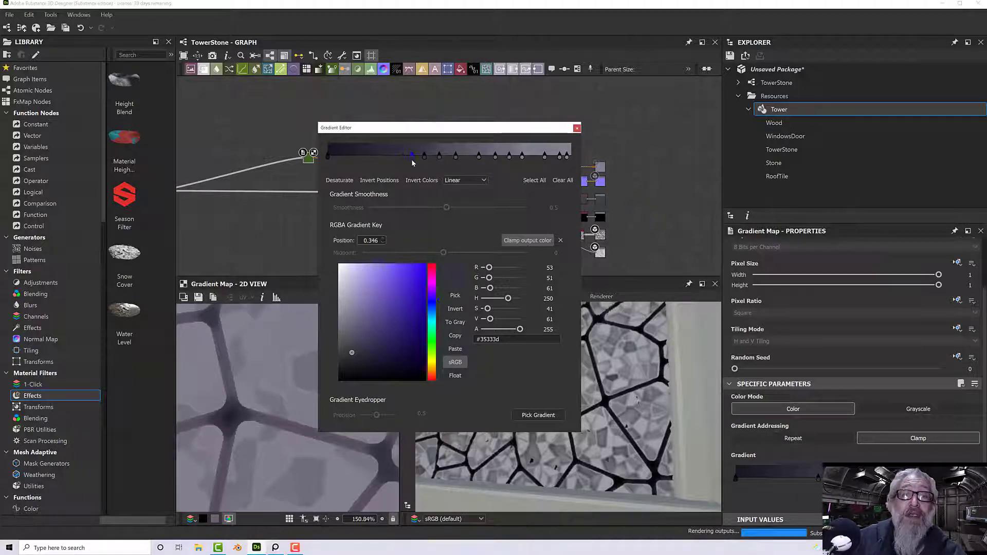
click(544, 163)
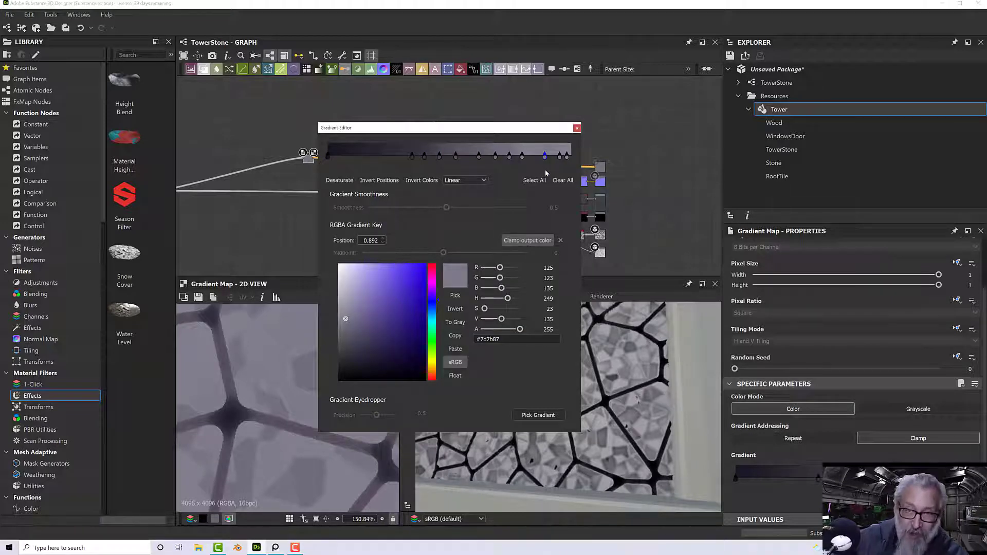
key(Delete)
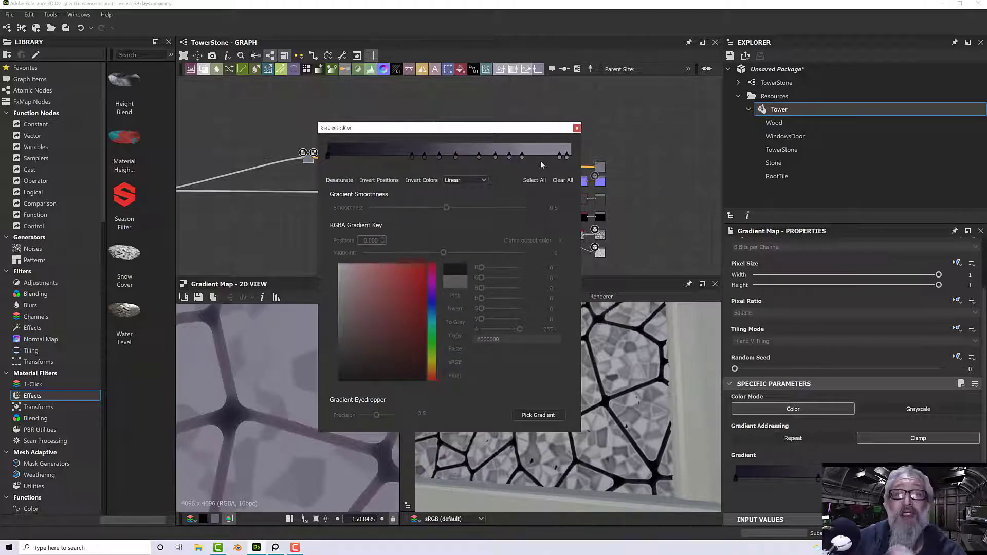
- Shift the gradient keys towards the light end, placing moved keys at positions 0.808, 0.701, 0.577 and 0.496
drag(543, 163, 521, 162)
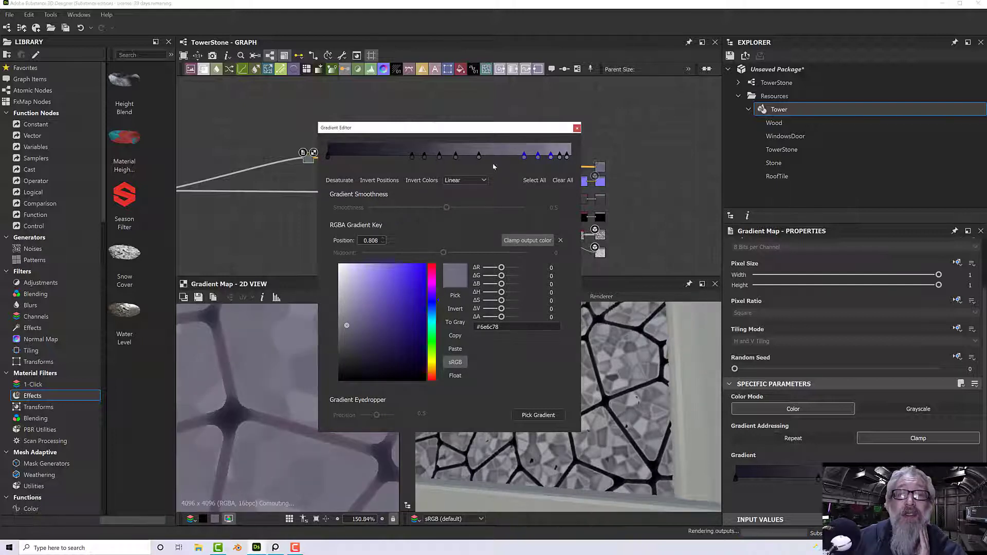
click(480, 156)
drag(491, 161, 517, 162)
drag(457, 158, 499, 161)
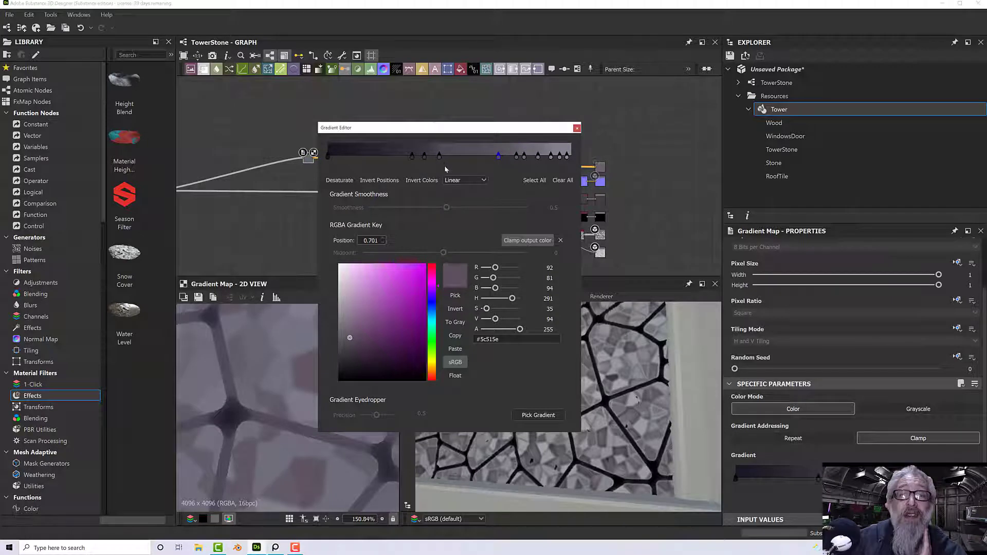
drag(446, 166, 471, 159)
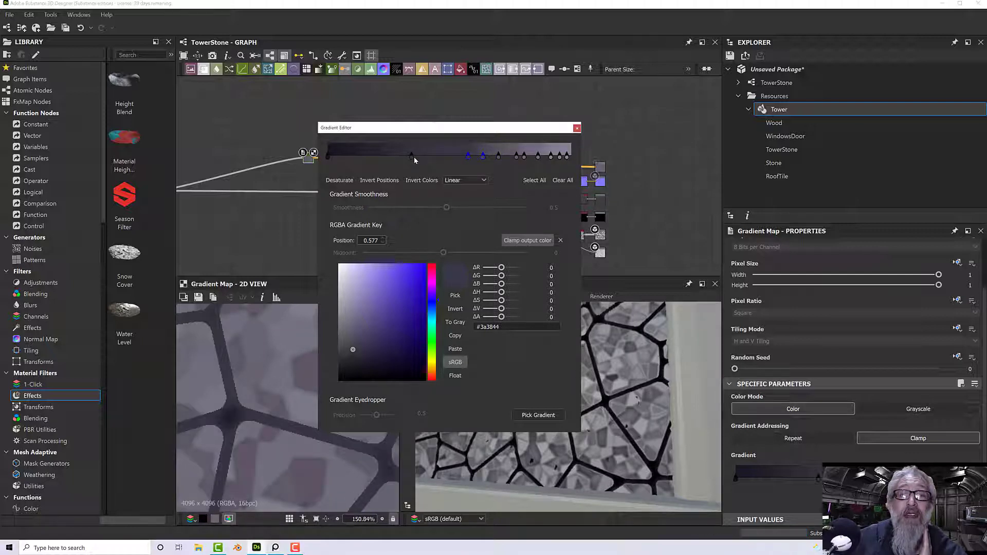
click(428, 160)
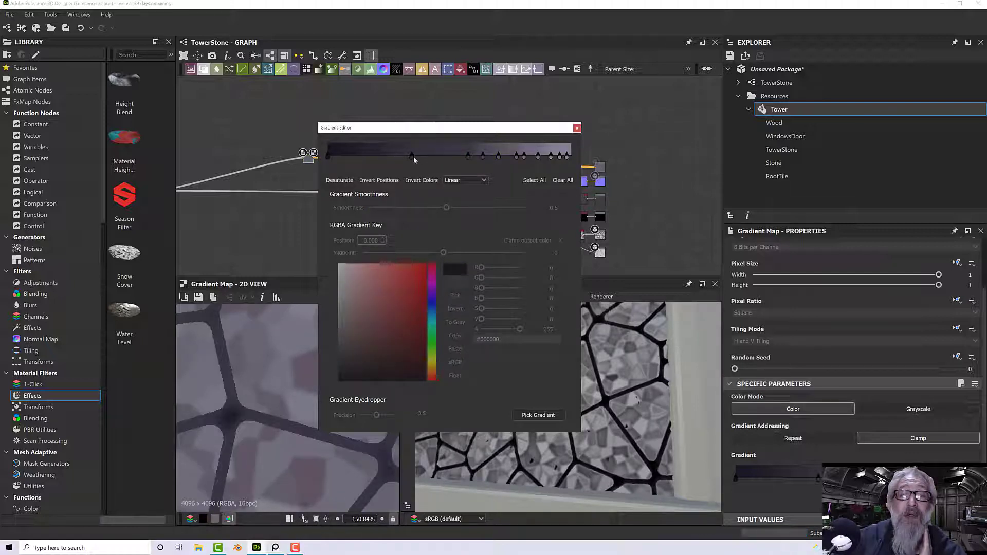
drag(412, 156, 451, 159)
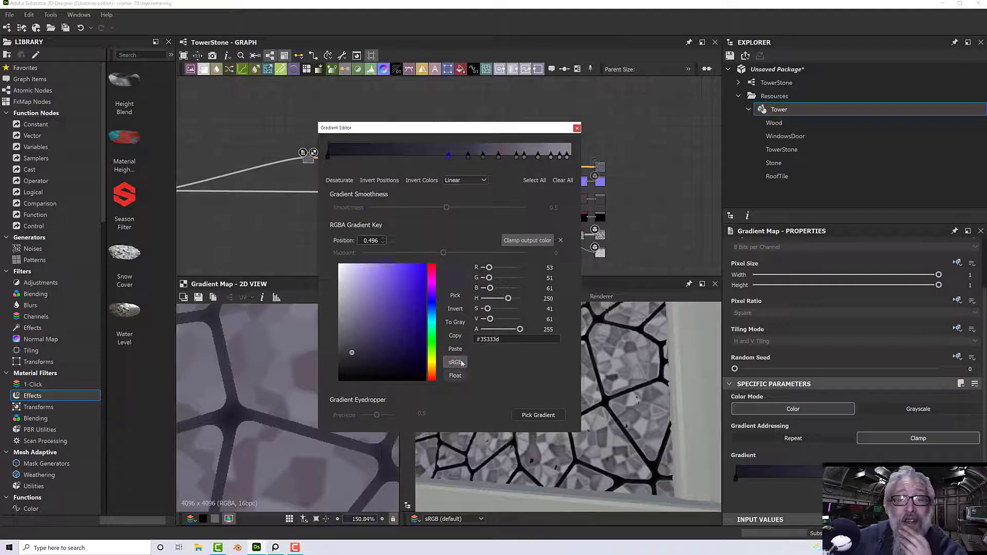
- Invert the positions of the gradient keys and inspect the stone pattern in the 2D view close up and as a whole
click(379, 180)
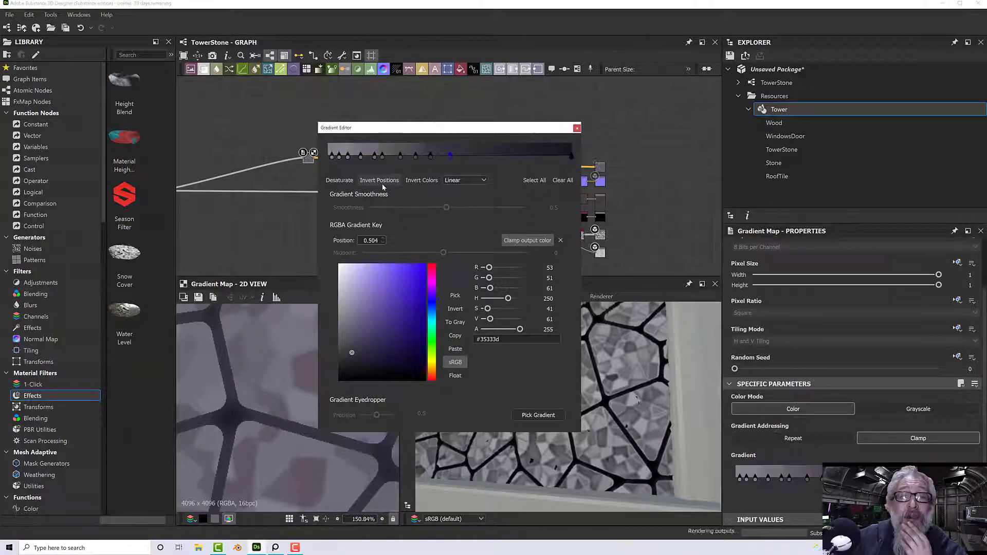
scroll(250, 370, down, 6)
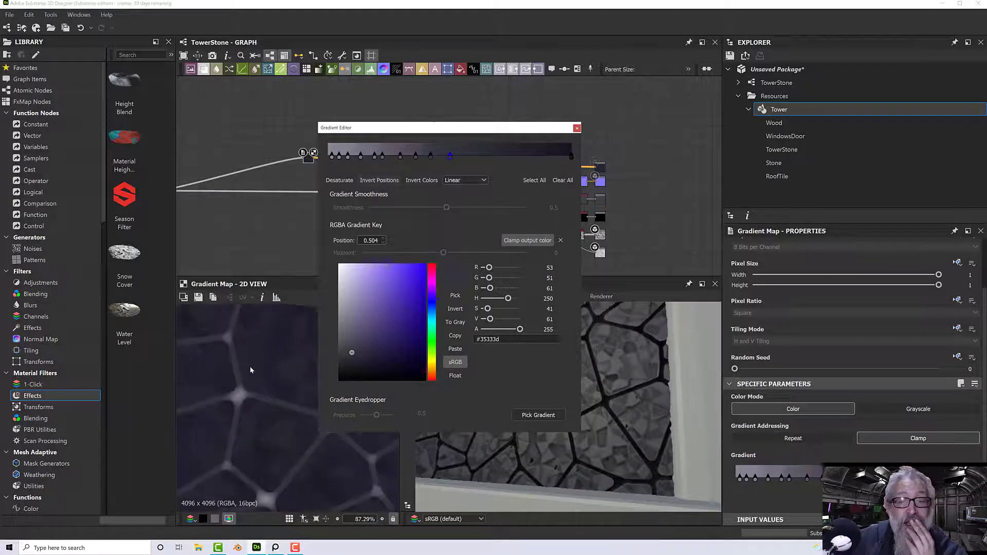
scroll(251, 378, up, 2)
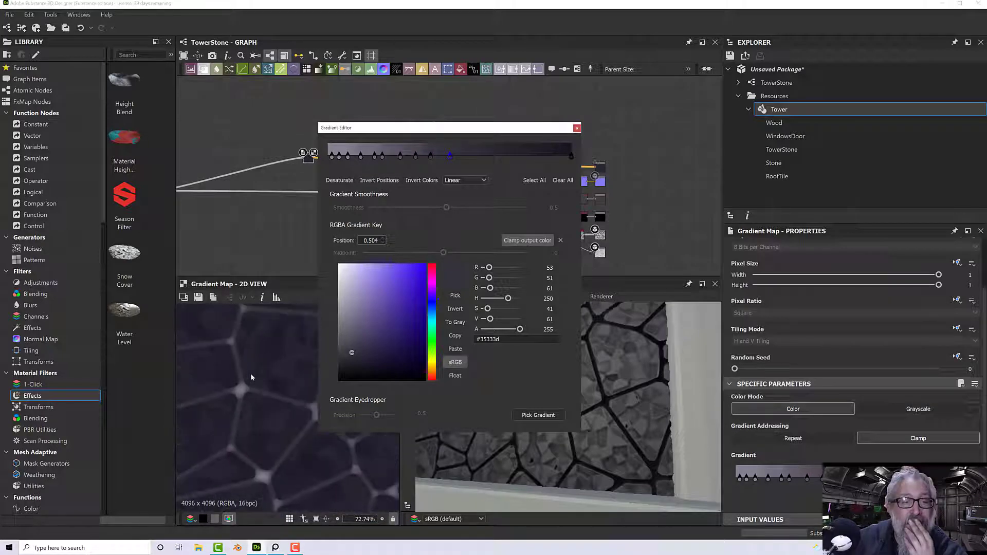
scroll(264, 377, down, 6)
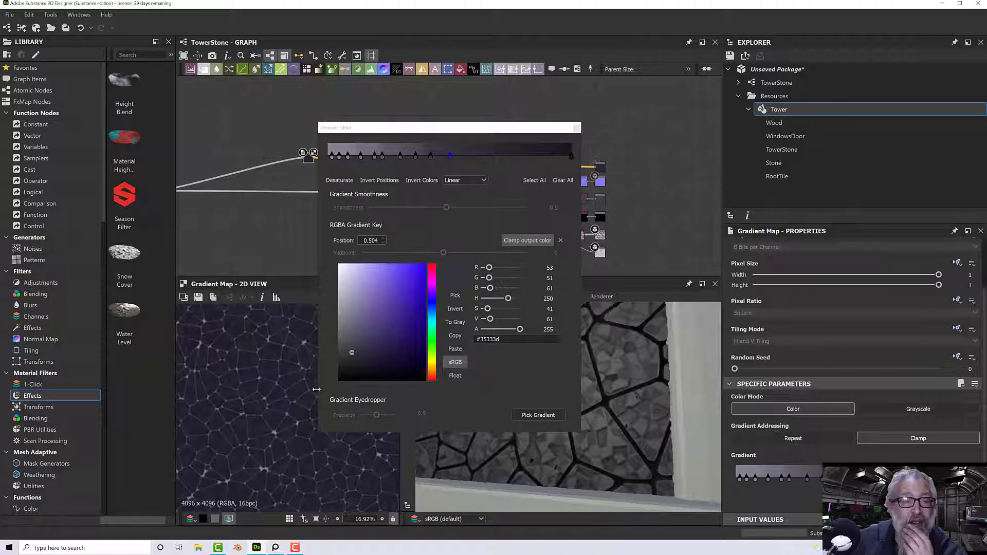
scroll(290, 386, up, 8)
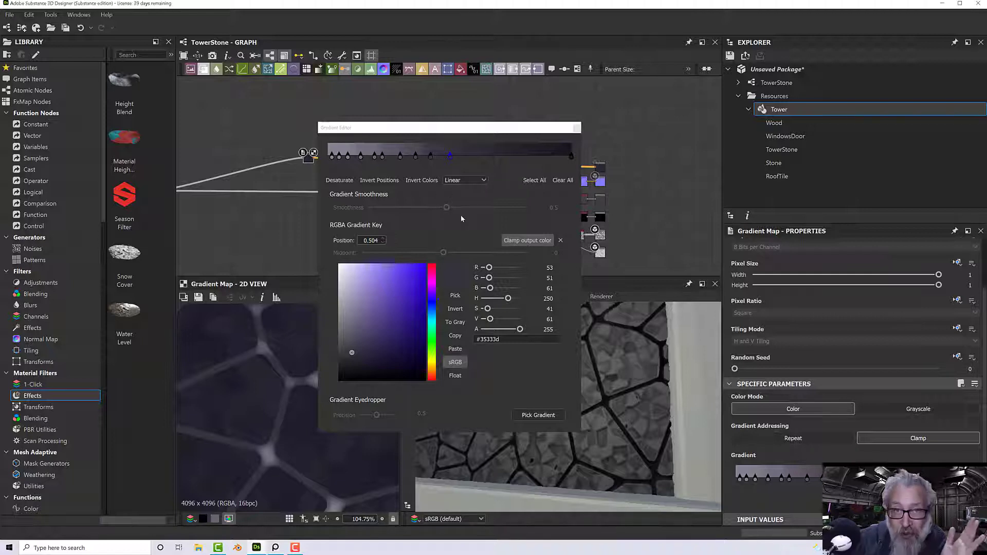
- Move the four darker middle keys towards the dark end of the inverted gradient, with the lightest of them at 0.649
click(452, 155)
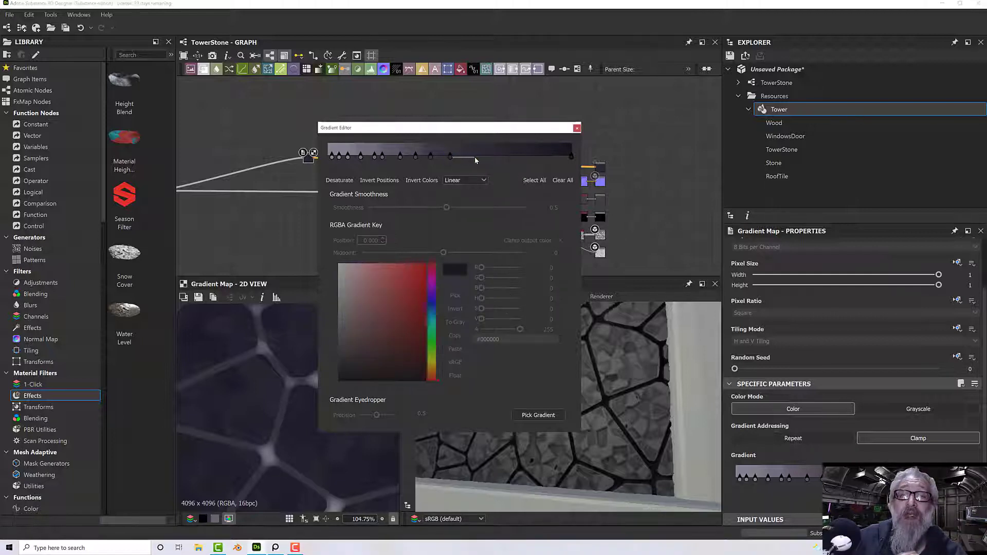
drag(451, 155, 538, 155)
drag(441, 162, 487, 159)
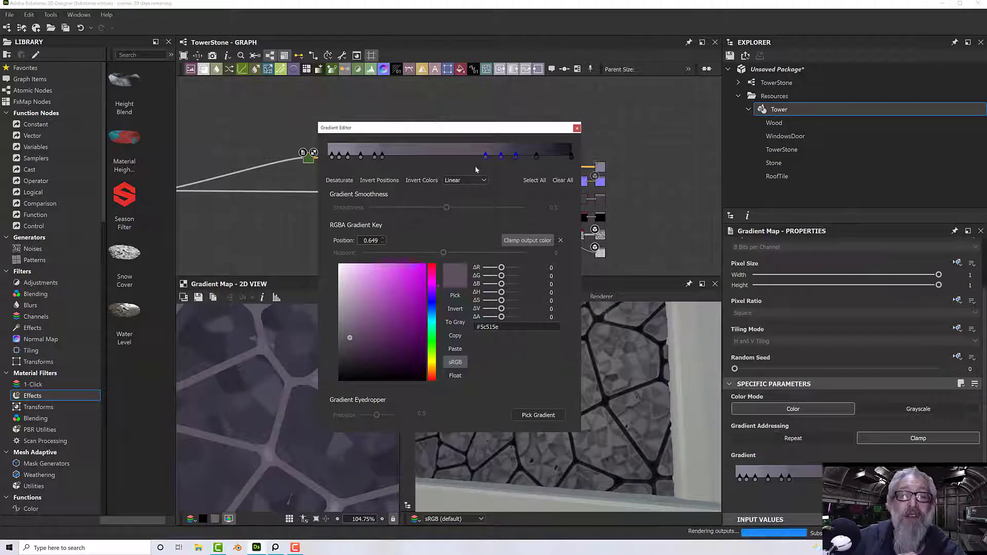
- Add a gradient key at position 0.928, darken its colour to #15141b and close the gradient editor
click(554, 157)
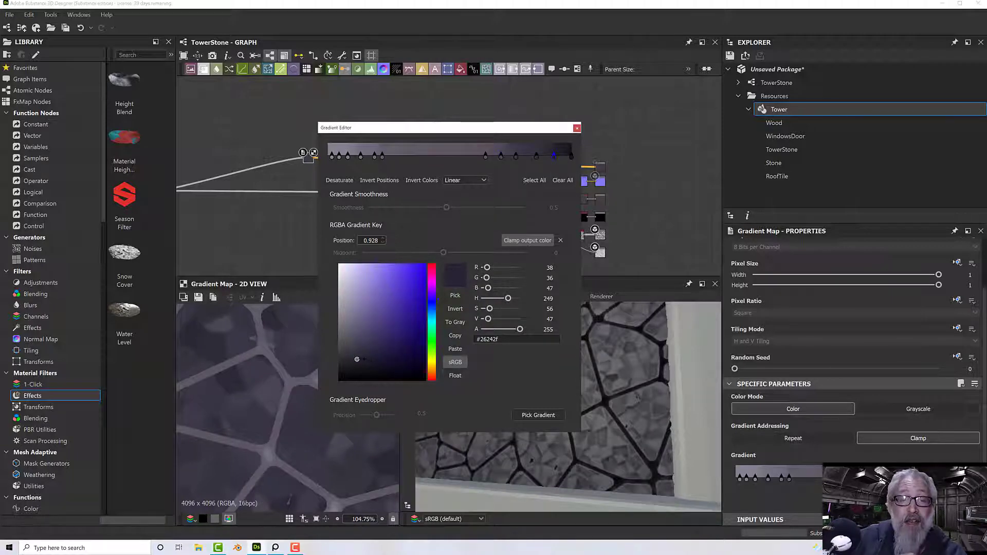
drag(357, 359, 359, 369)
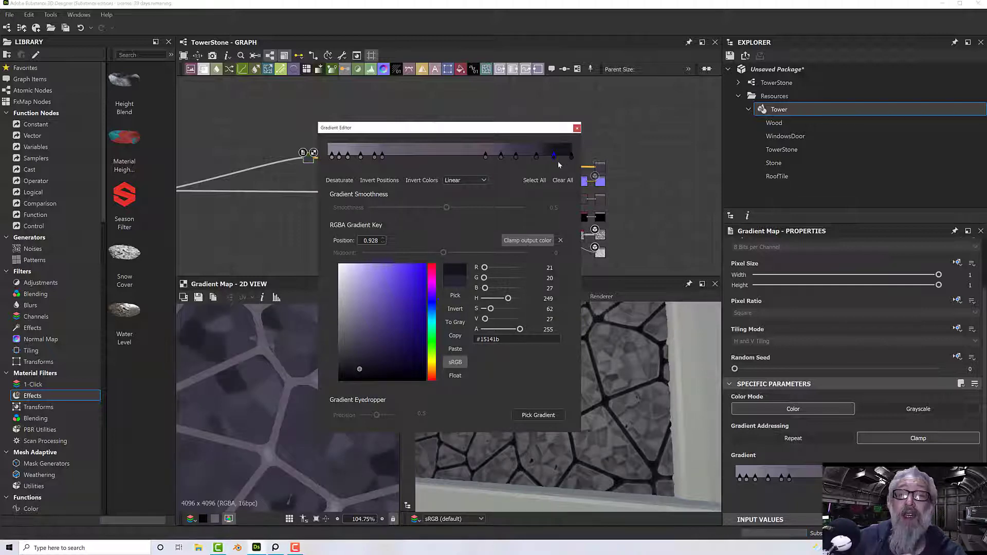
click(577, 128)
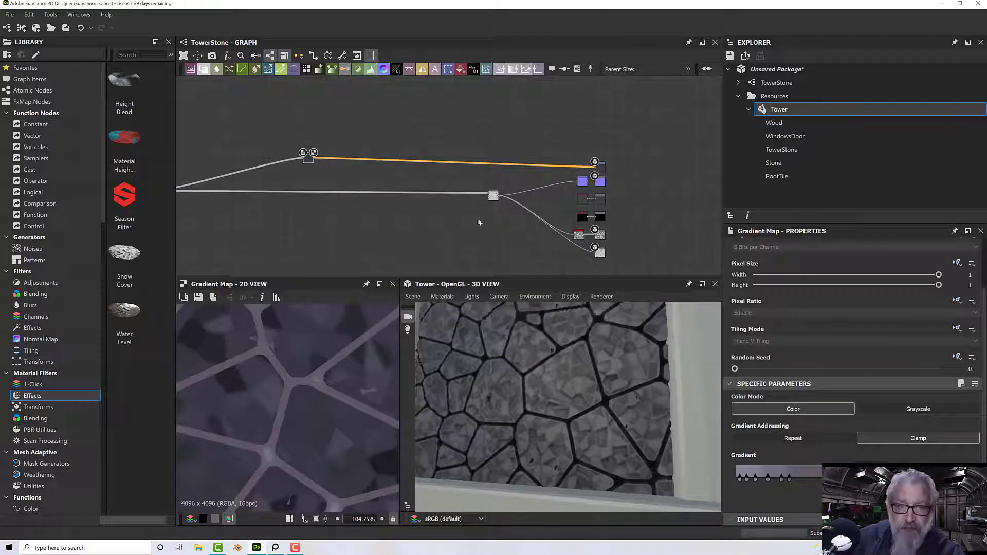
- Examine the recoloured stone on the tower model close up and from afar, and compare it with the Base Color output
scroll(457, 273, down, 2)
scroll(348, 361, down, 2)
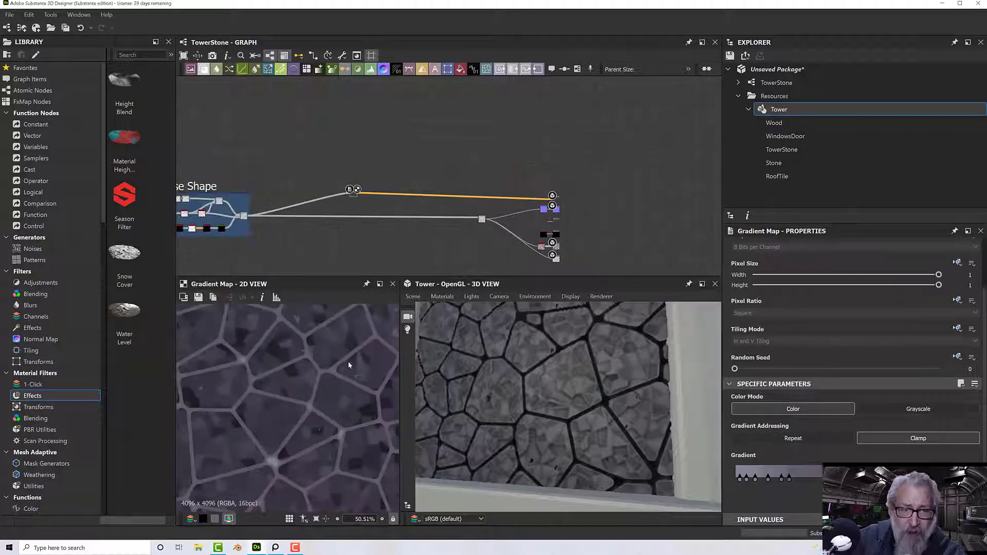
scroll(524, 335, down, 8)
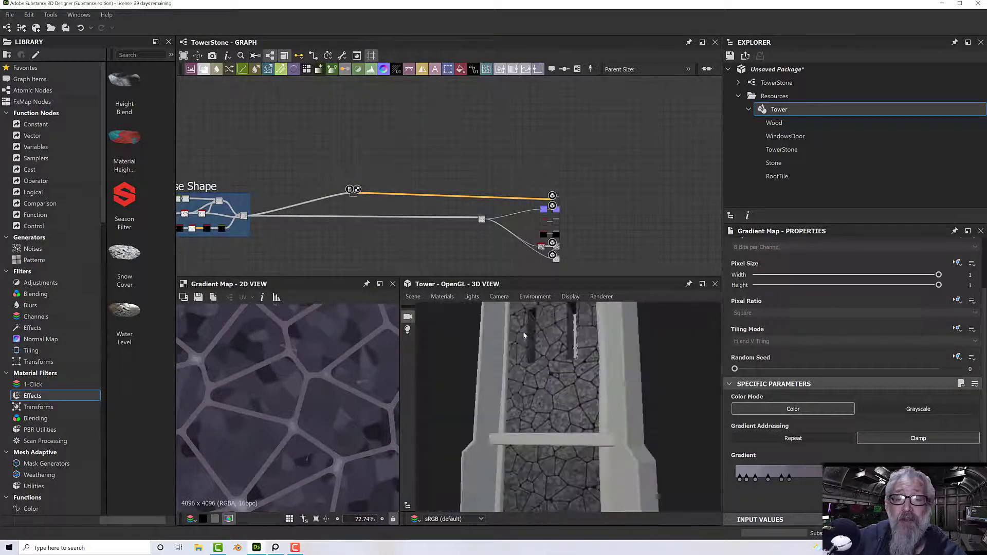
drag(524, 335, 546, 364)
scroll(571, 367, up, 8)
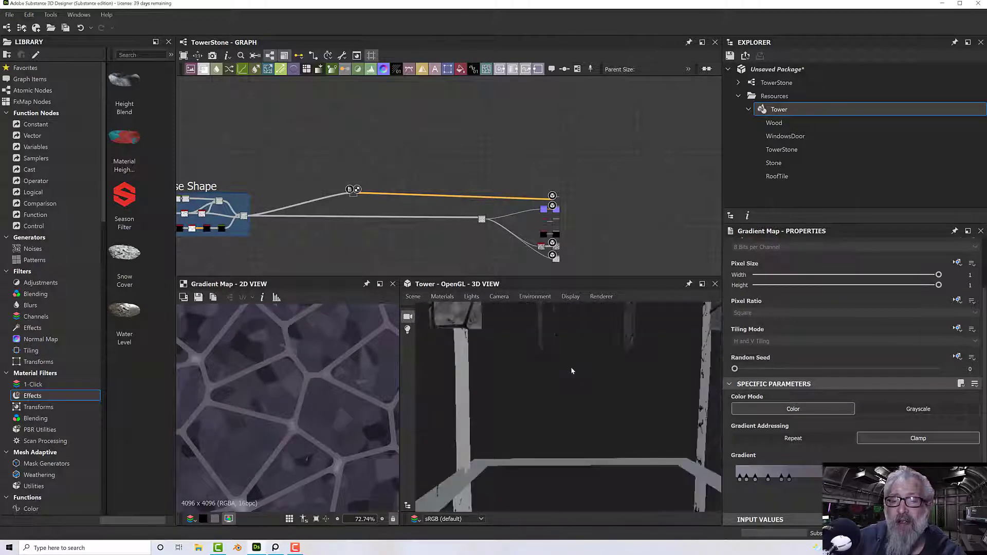
scroll(571, 368, down, 5)
scroll(528, 365, up, 4)
scroll(528, 368, down, 4)
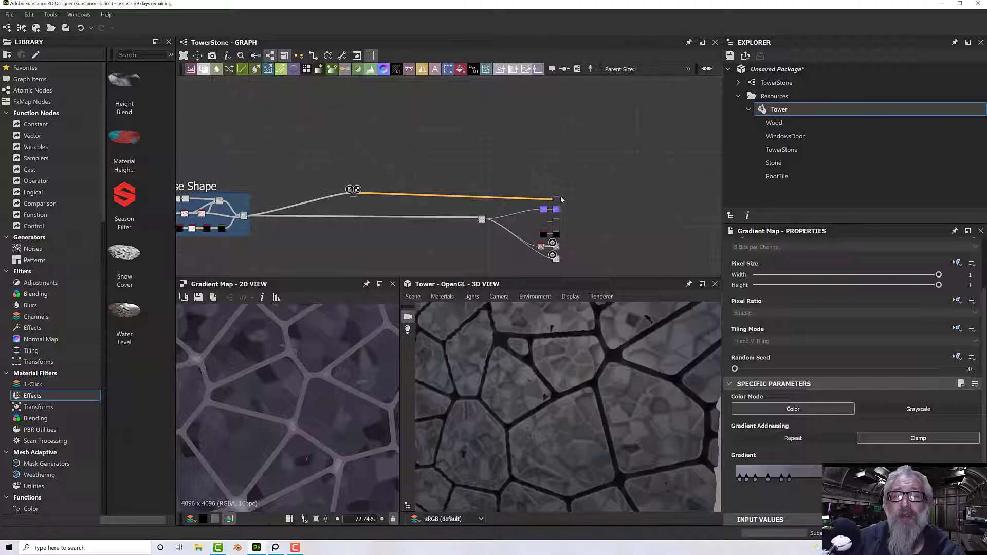
scroll(561, 199, up, 6)
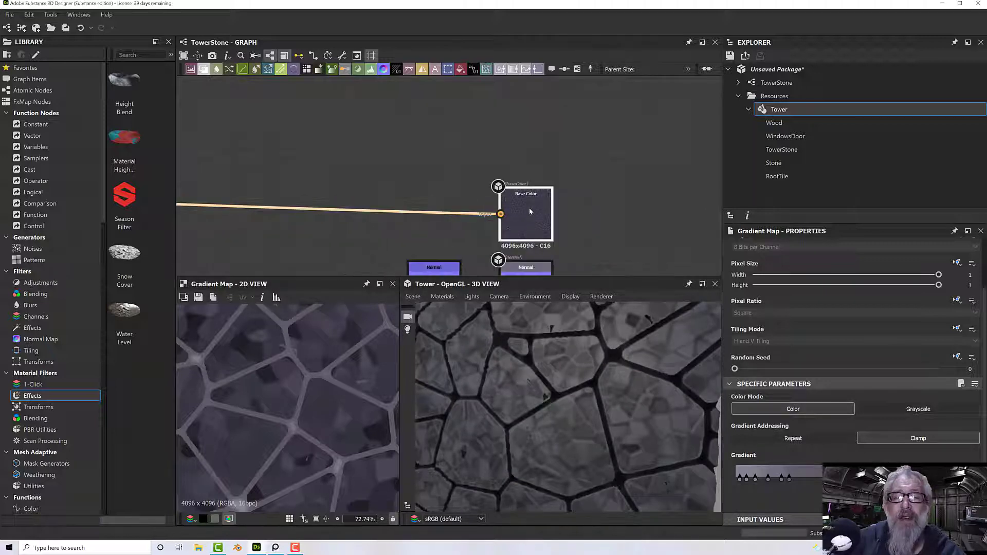
click(530, 210)
scroll(315, 363, down, 10)
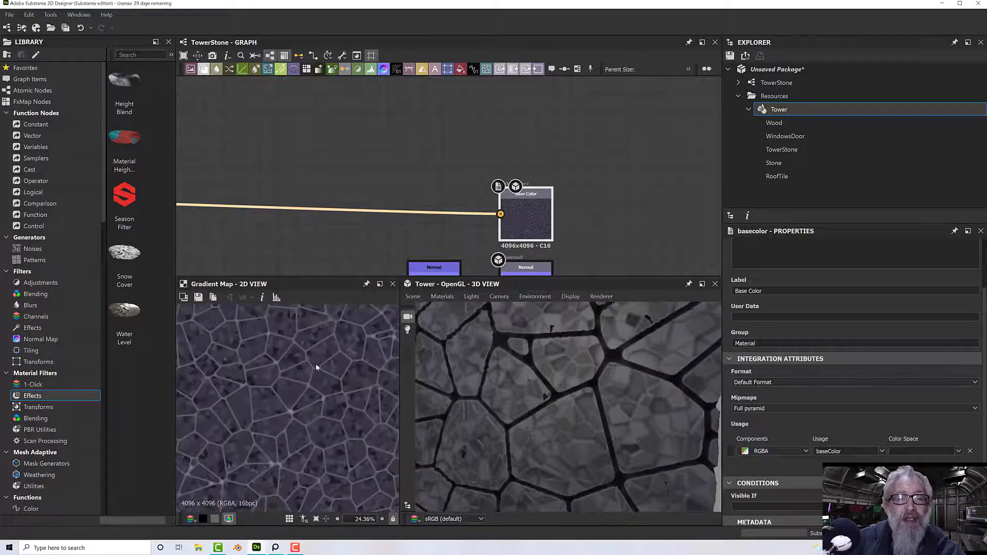
scroll(447, 385, down, 5)
scroll(447, 385, up, 2)
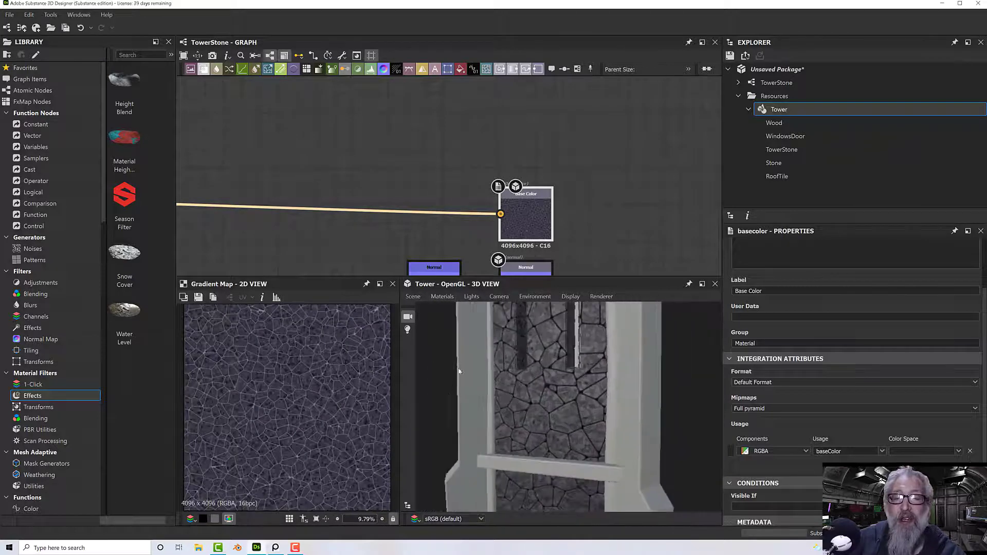
scroll(597, 244, up, 1)
- Set the ambient occlusion (HBAO) node's Height Depth and Radius to 0 and inspect the mortar lines on the tower
middle_drag(597, 242, 620, 88)
scroll(599, 207, down, 3)
middle_drag(591, 183, 567, 79)
middle_drag(584, 215, 578, 174)
click(463, 208)
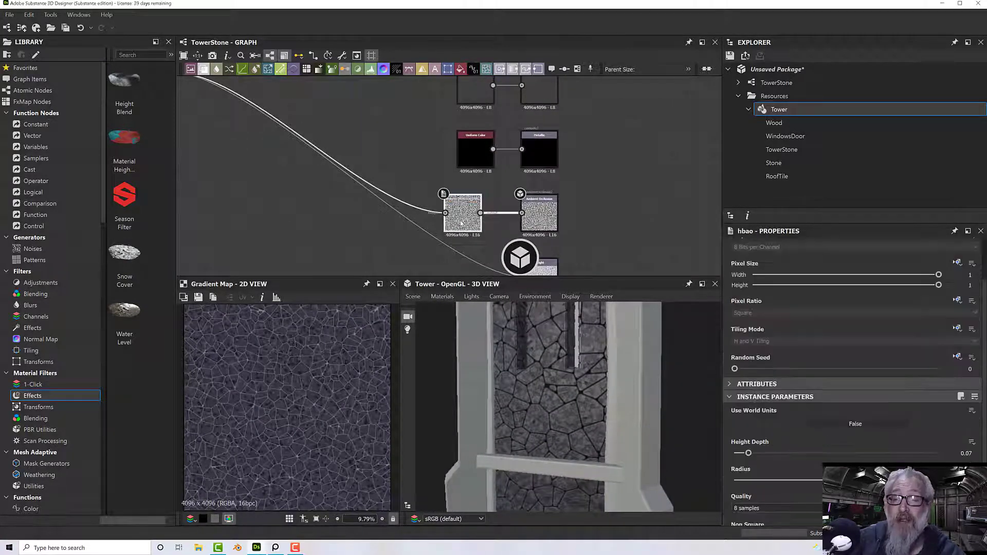
drag(748, 455, 735, 454)
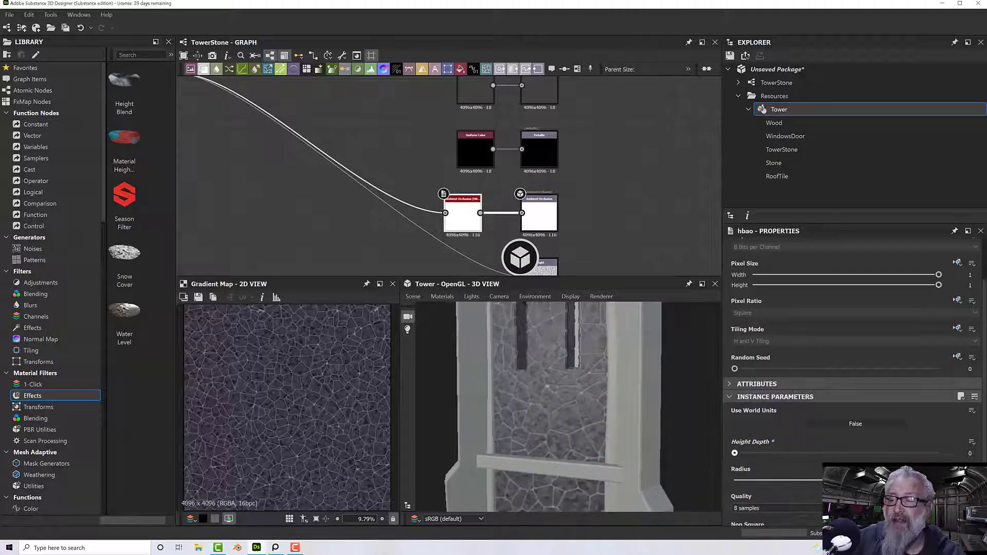
drag(823, 480, 726, 480)
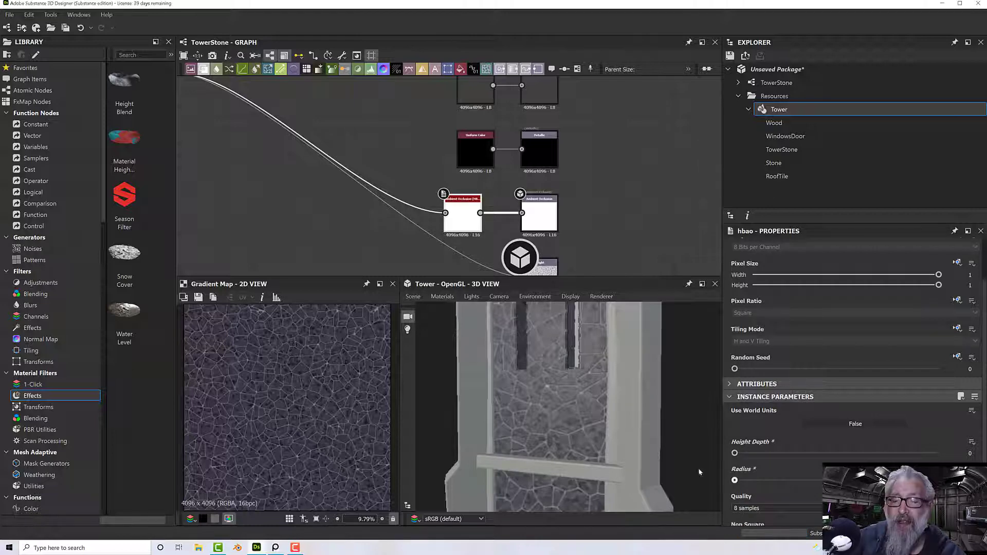
scroll(567, 427, up, 2)
scroll(567, 428, up, 3)
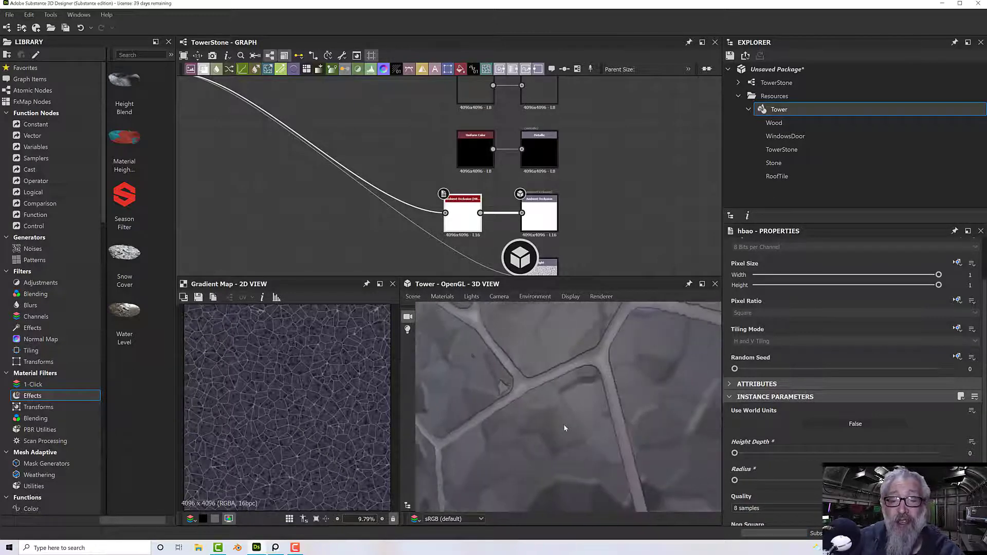
drag(563, 428, 561, 429)
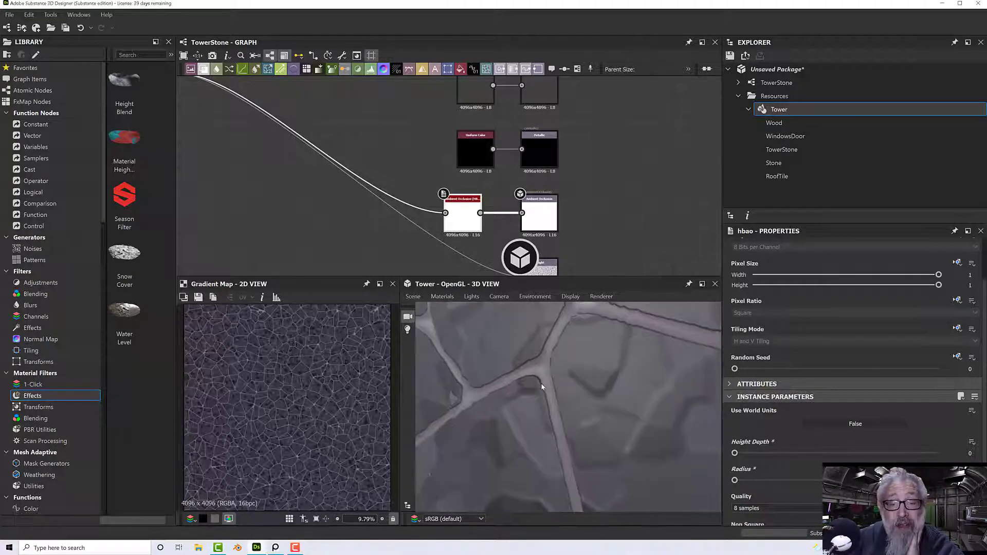
scroll(541, 385, down, 3)
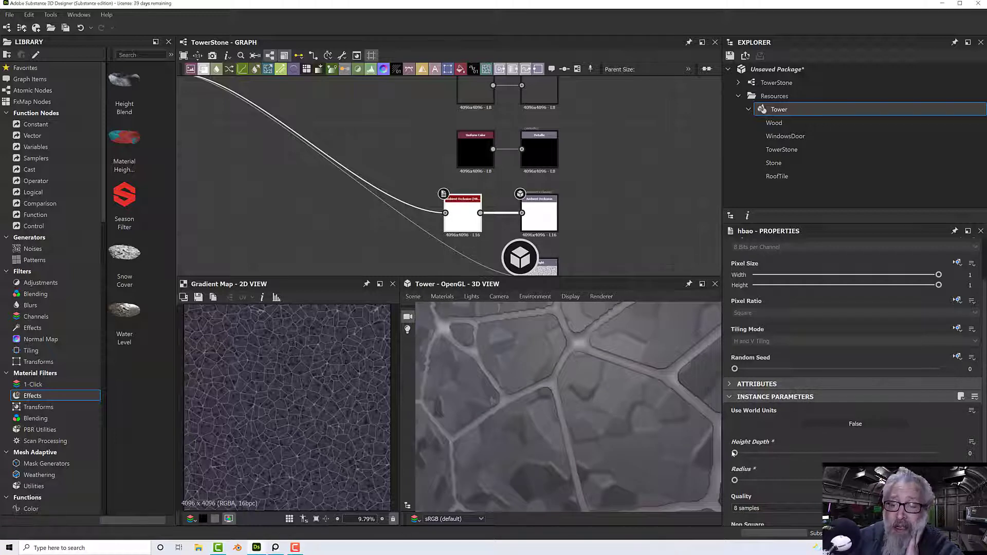
- Raise the ambient occlusion node's Radius slightly above zero, try a Height Depth of 0.3 and settle on 0.03
drag(734, 453, 796, 452)
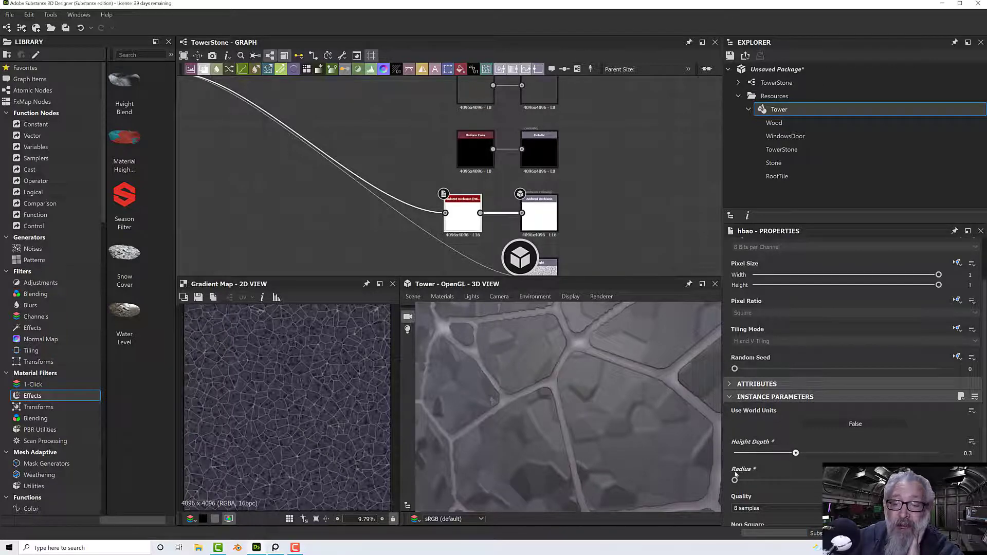
drag(737, 480, 741, 482)
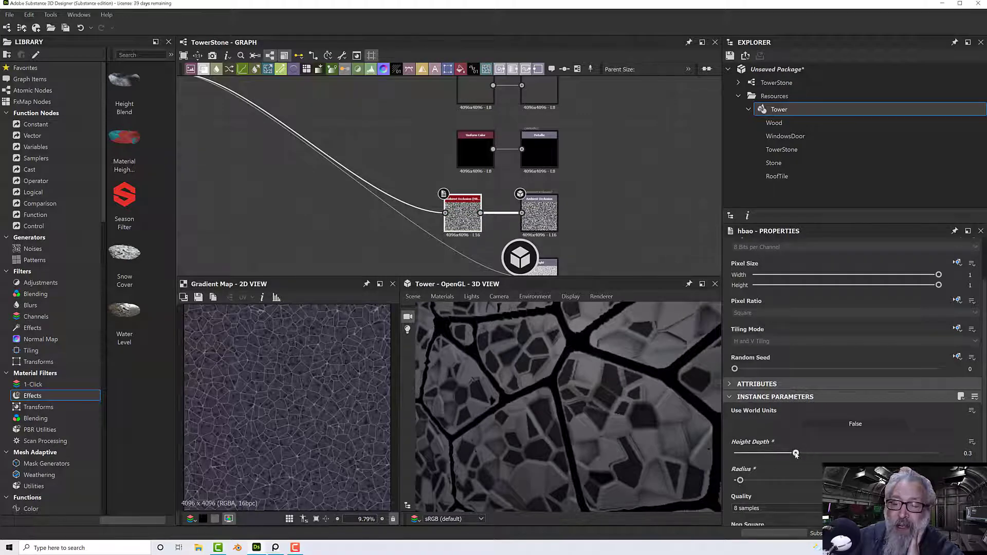
drag(796, 453, 741, 454)
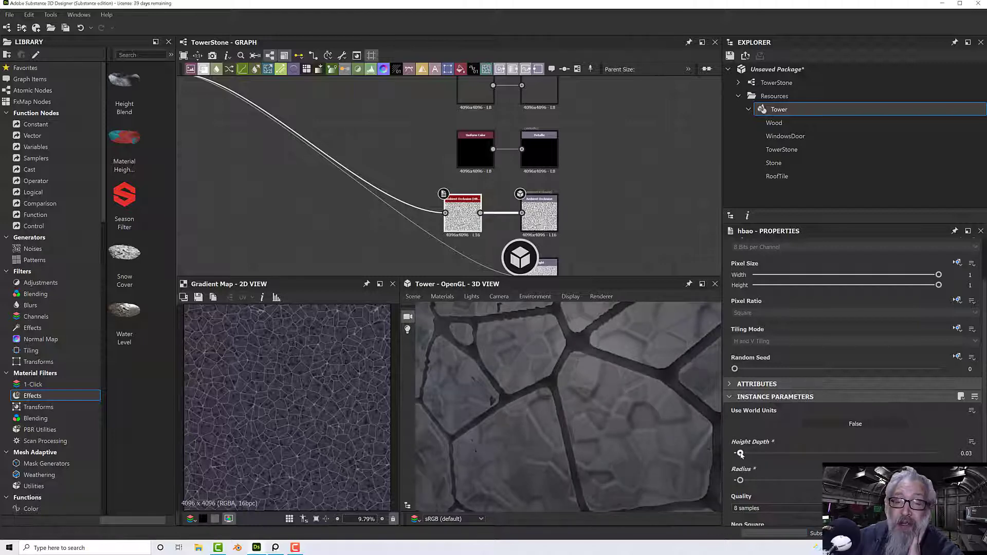
- Examine the tower's stone walls from several distances and angles to judge the ambient occlusion strength
scroll(601, 430, down, 10)
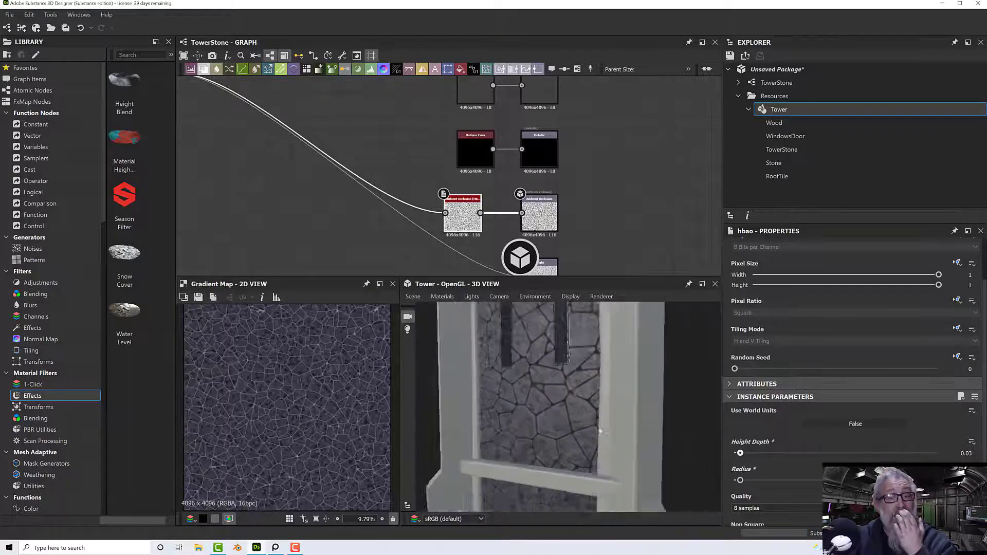
drag(601, 430, 566, 415)
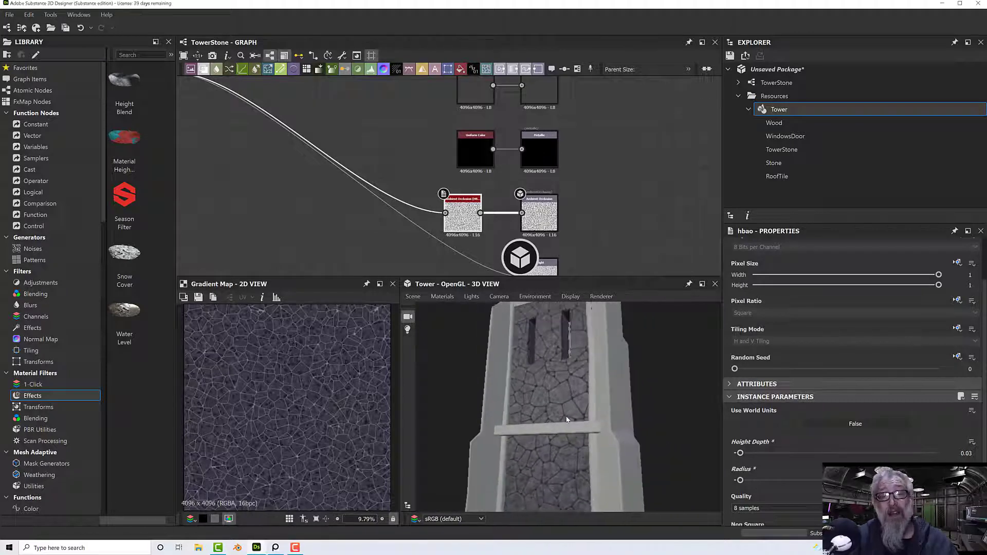
scroll(566, 416, up, 3)
scroll(567, 416, down, 3)
scroll(566, 415, up, 3)
scroll(566, 419, up, 2)
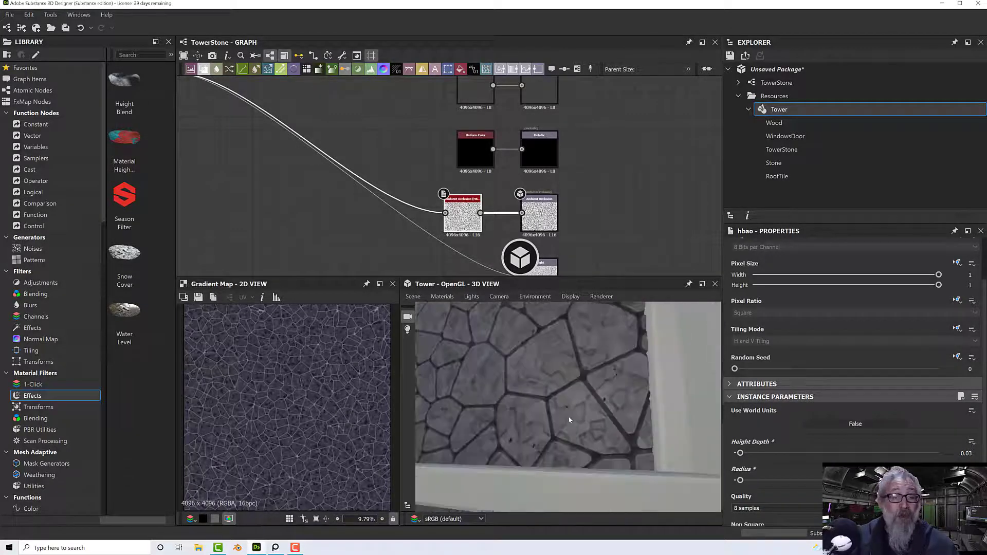
scroll(568, 420, down, 5)
scroll(568, 423, down, 5)
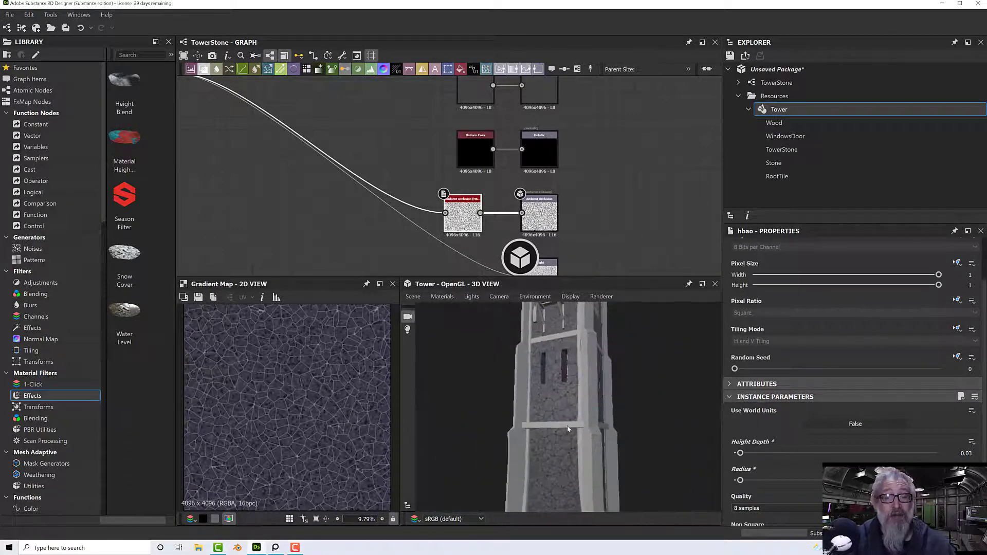
- Examine the ambient occlusion on the tower's stone panels around the horizontal ledge from a closer, turned view
drag(566, 422, 536, 423)
scroll(536, 423, up, 3)
scroll(536, 423, up, 3)
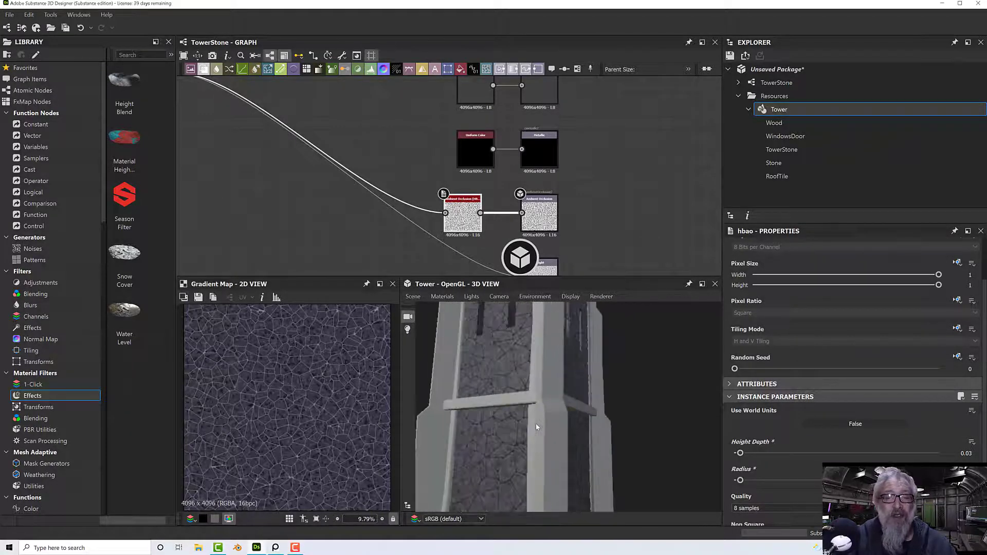
middle_drag(536, 423, 573, 400)
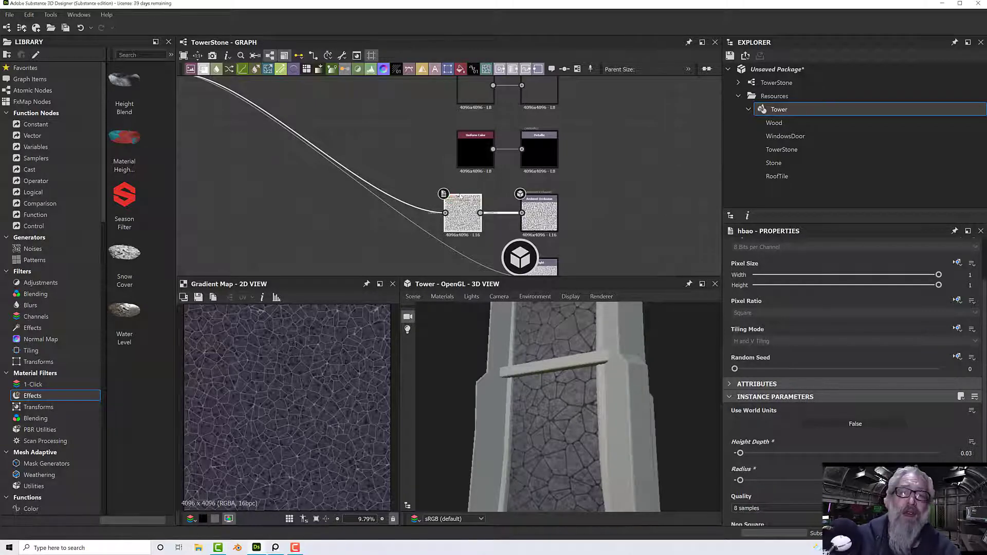
- Duplicate the Gradient Map node that feeds Base Color, place the copy below the original and display it in the 2D view
scroll(442, 198, down, 5)
middle_drag(442, 198, 514, 246)
scroll(513, 240, down, 5)
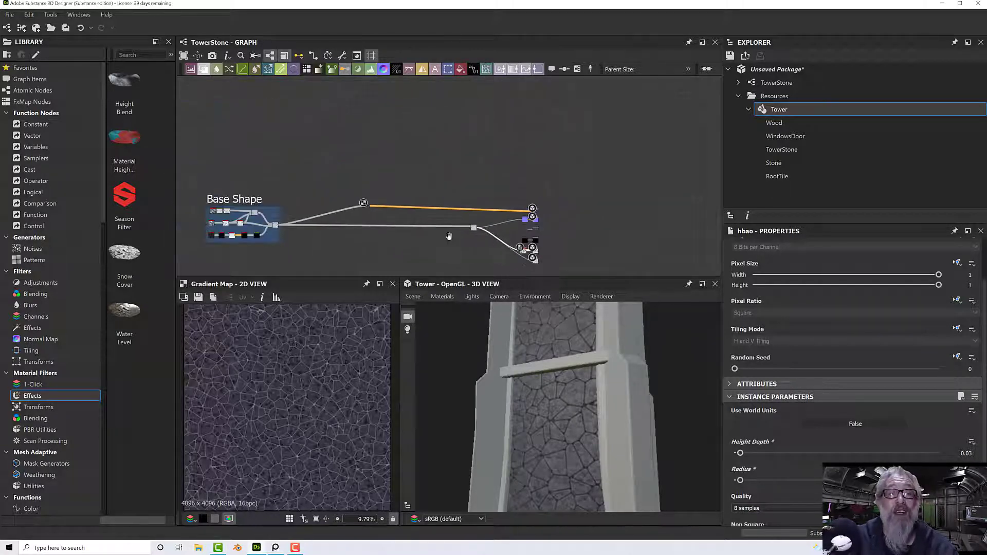
middle_drag(450, 236, 513, 221)
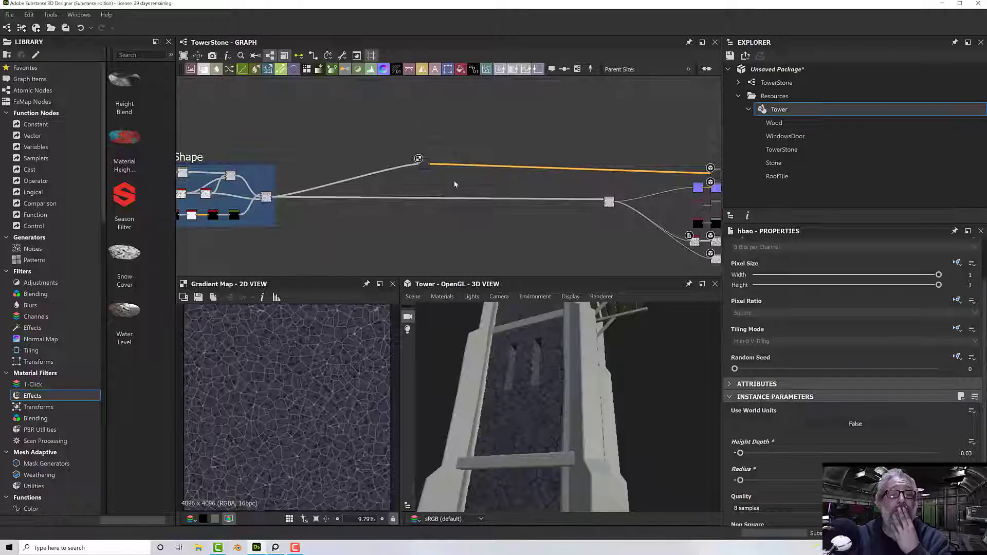
scroll(454, 180, up, 5)
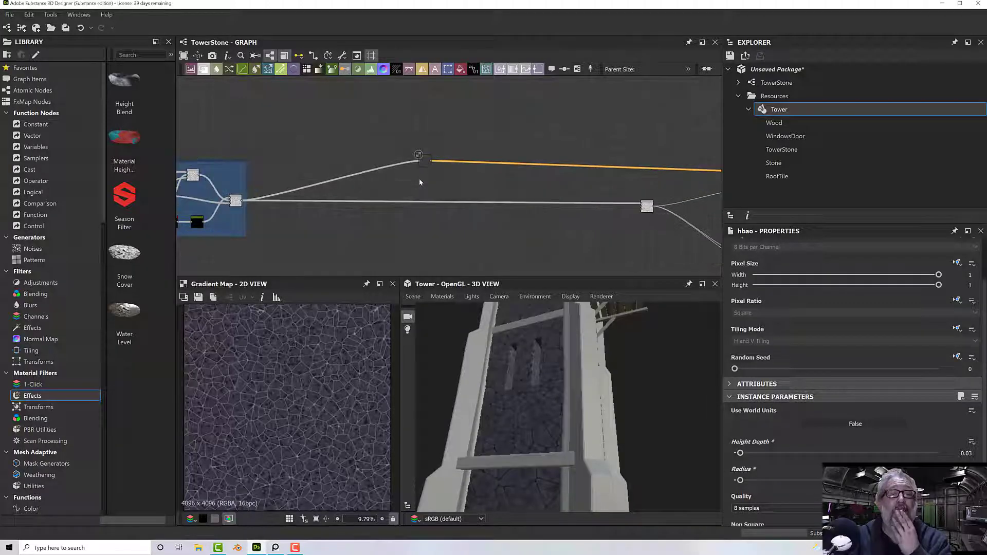
middle_drag(433, 181, 427, 189)
drag(393, 104, 443, 169)
click(426, 149)
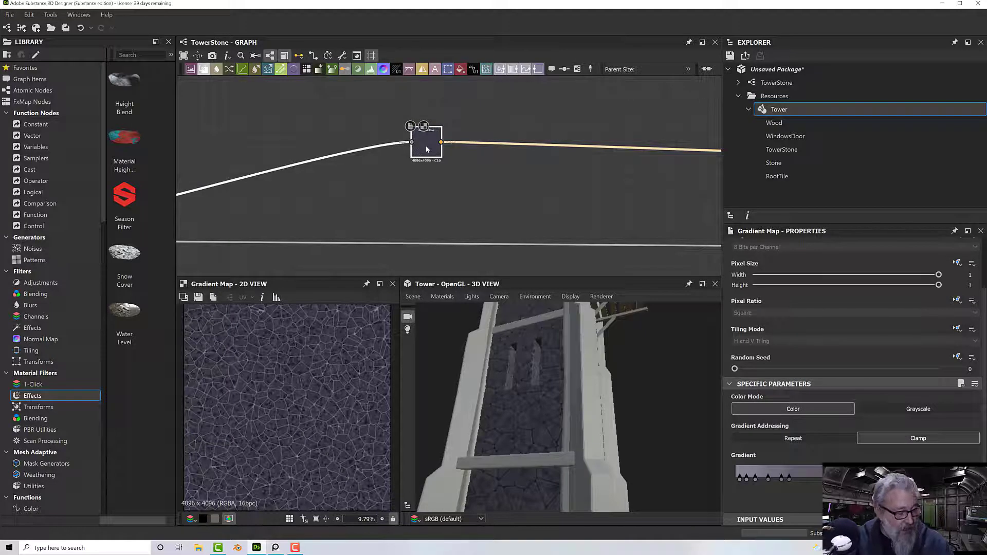
key(ctrl+d)
drag(438, 178, 416, 194)
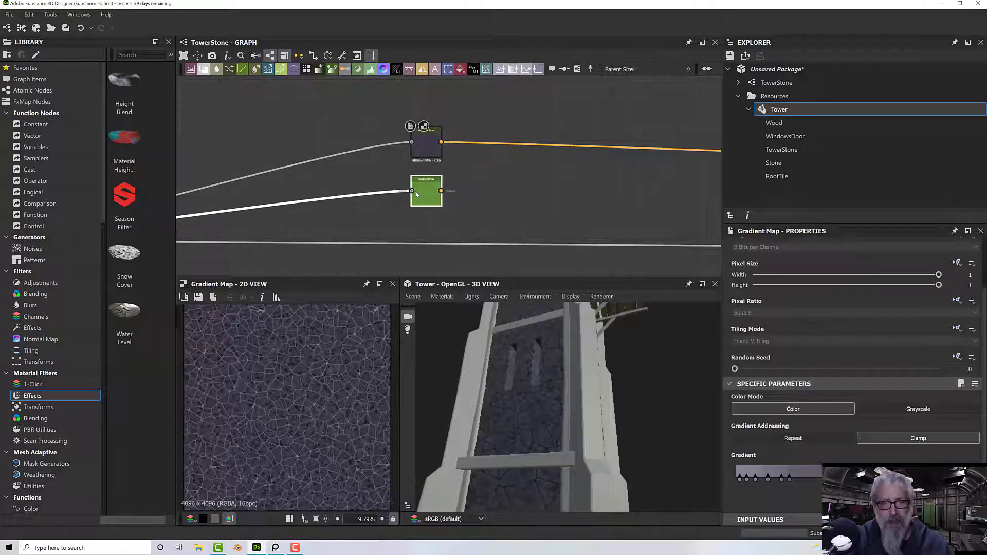
double_click(431, 194)
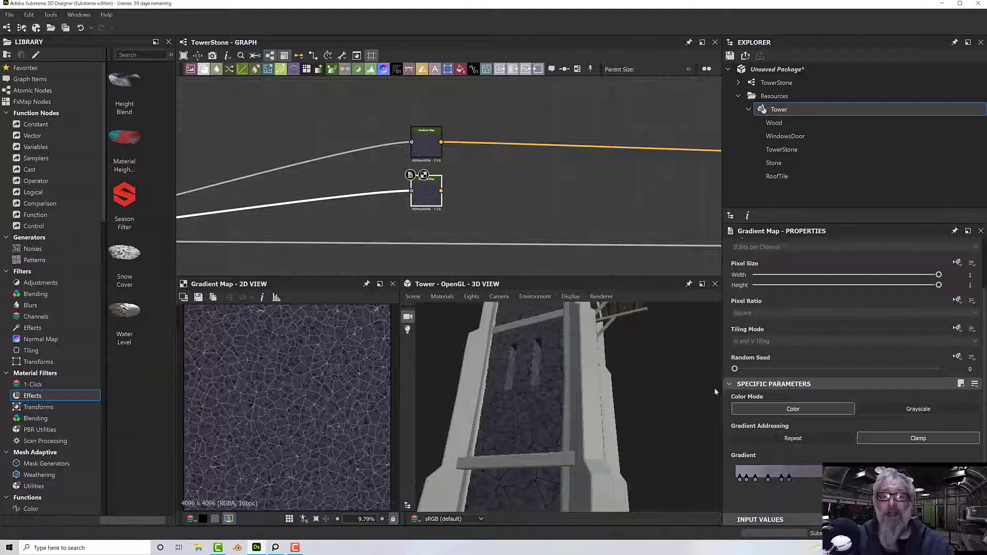
- Open the copied Gradient Map's gradient for editing and bring up the stone wall reference photo beside it
click(856, 495)
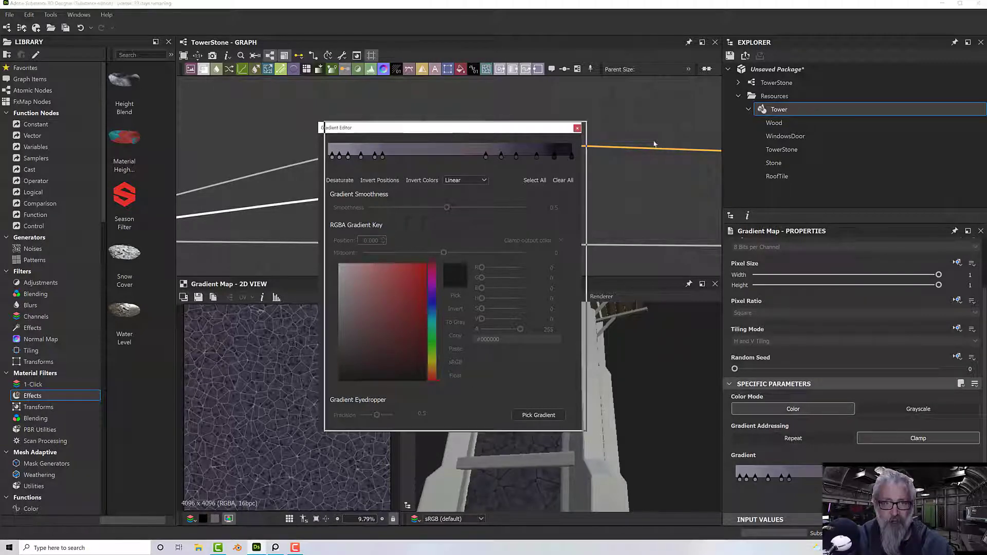
drag(345, 128, 703, 135)
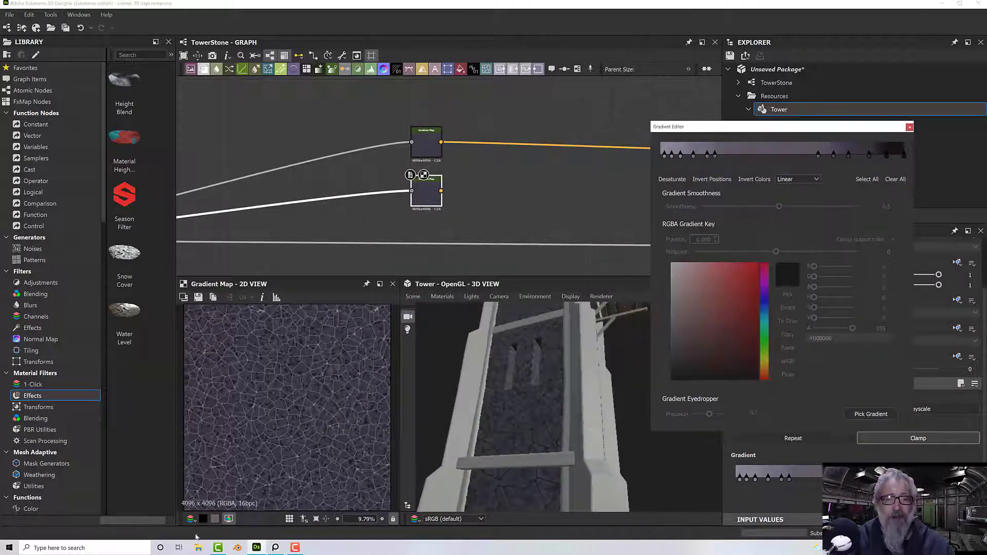
click(275, 548)
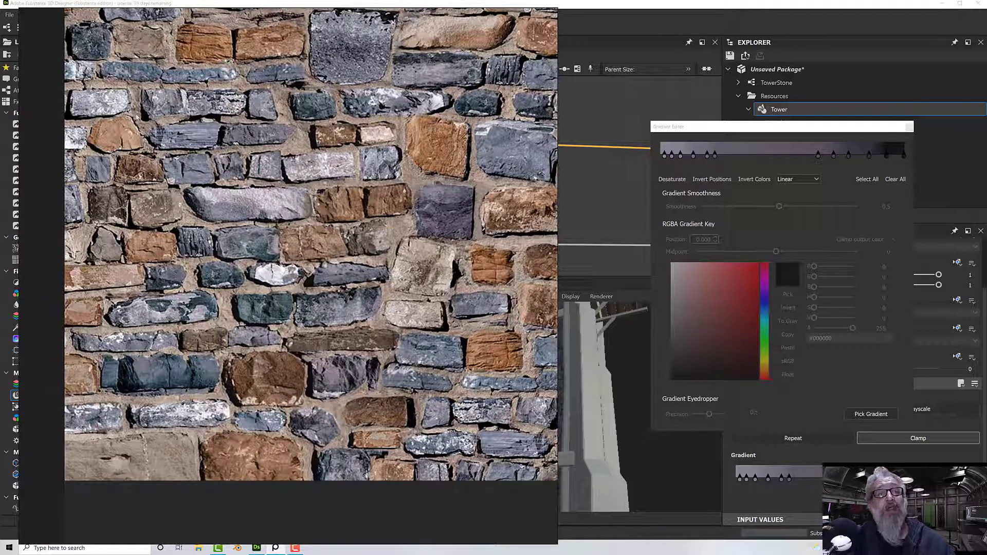
- Sample a gradient from the mortar in the reference photo, try an eyedropper Precision of 1 and settle on 0.49
click(869, 414)
click(871, 414)
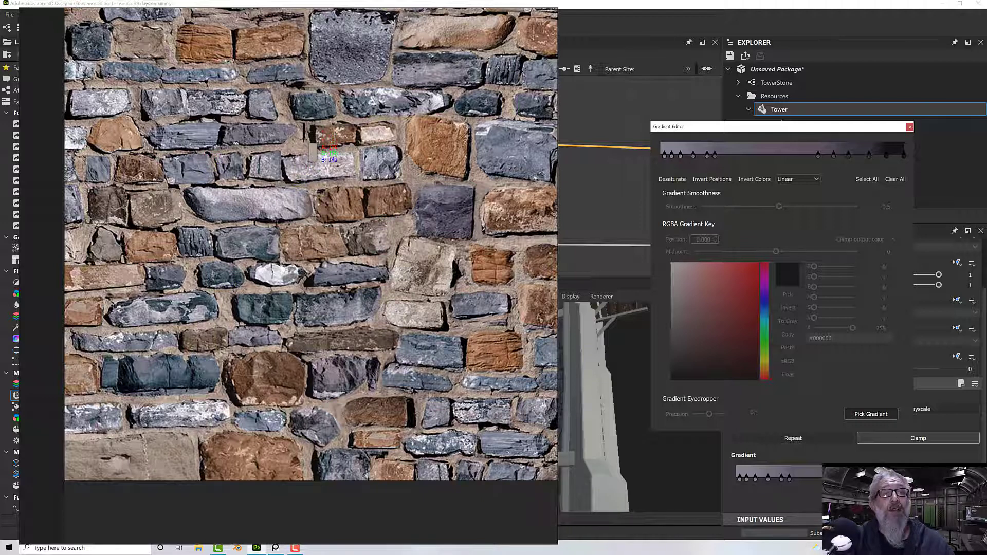
drag(304, 137, 305, 162)
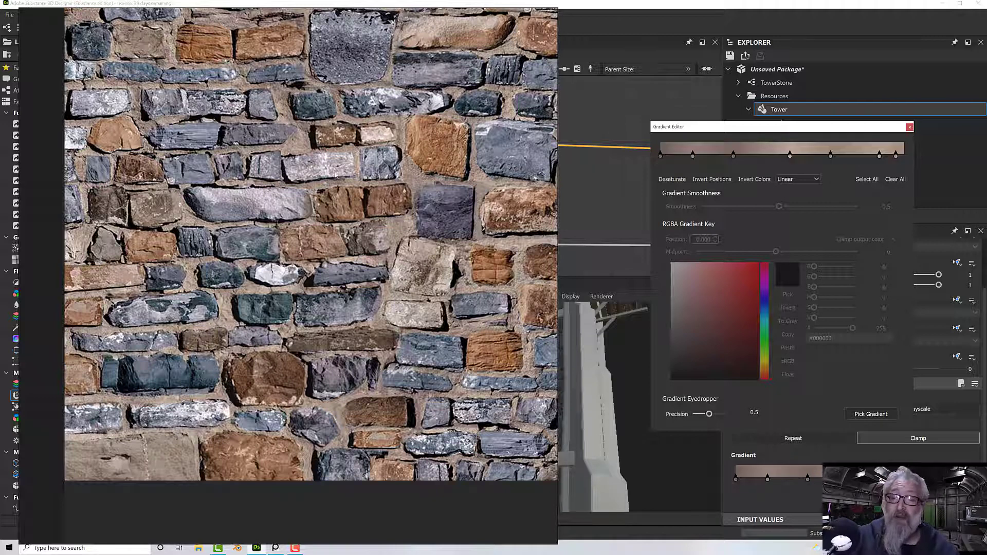
click(719, 415)
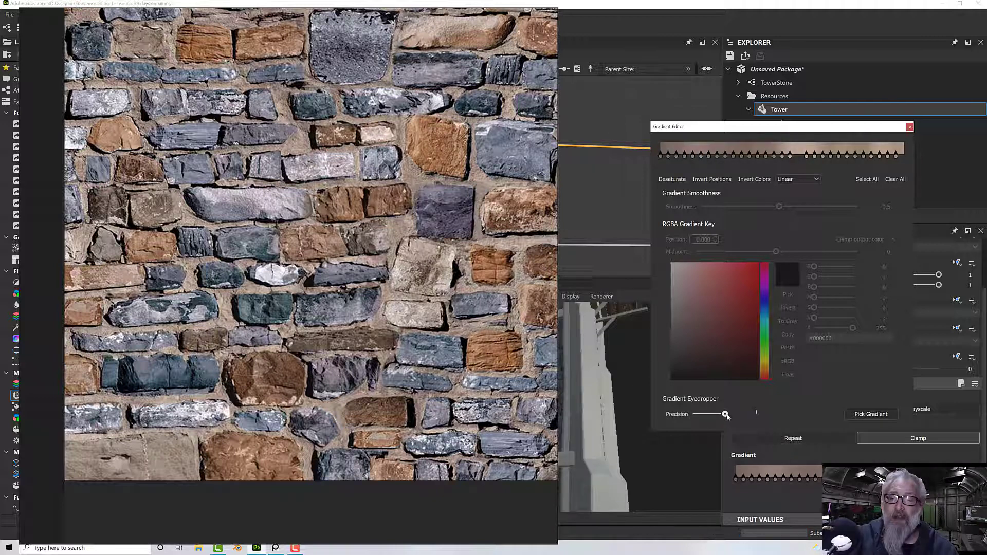
mouse_move(716, 416)
mouse_down()
mouse_move(732, 419)
mouse_move(710, 418)
mouse_up()
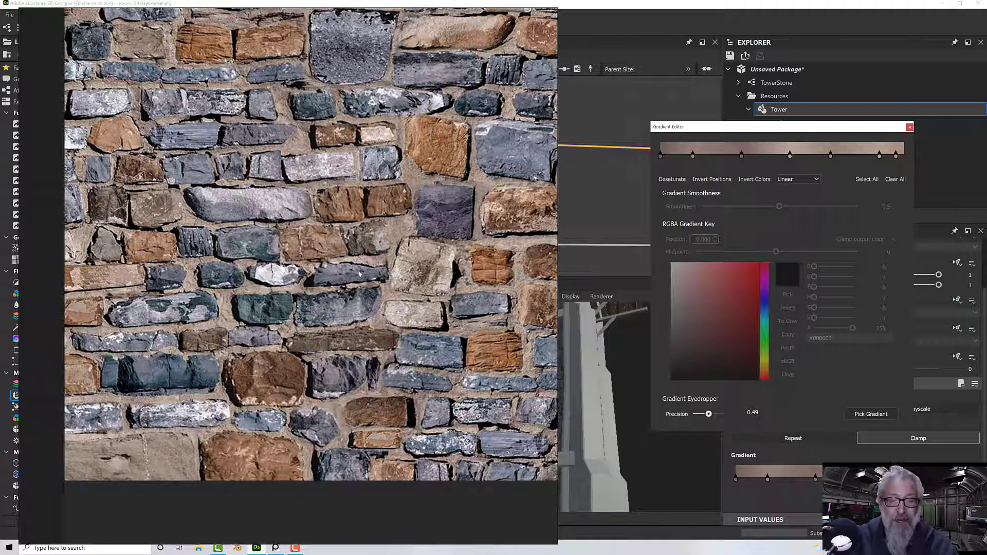
- Resample the gradient along the mortar beside the blue-grey stone in the photo's upper middle, and hide the reference photo
click(869, 415)
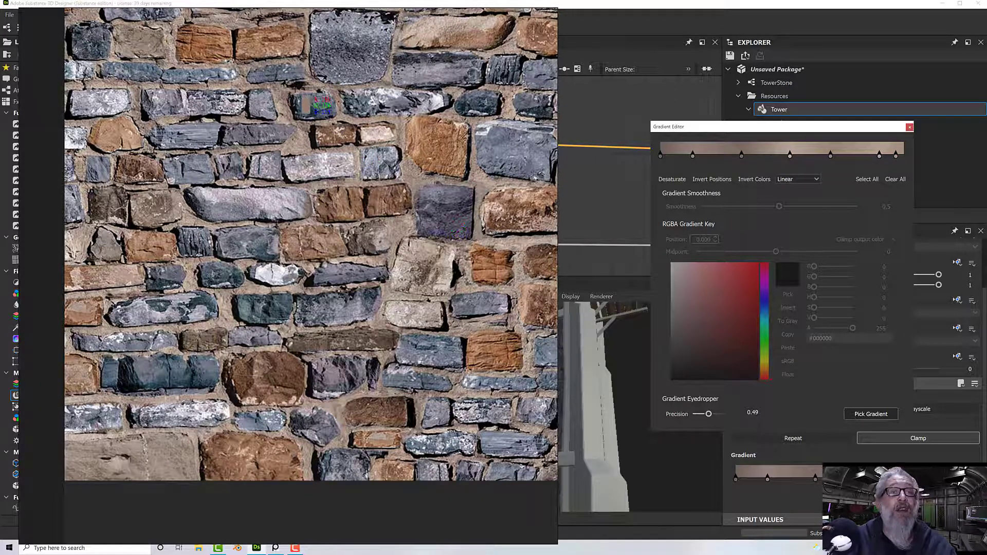
drag(298, 86, 282, 110)
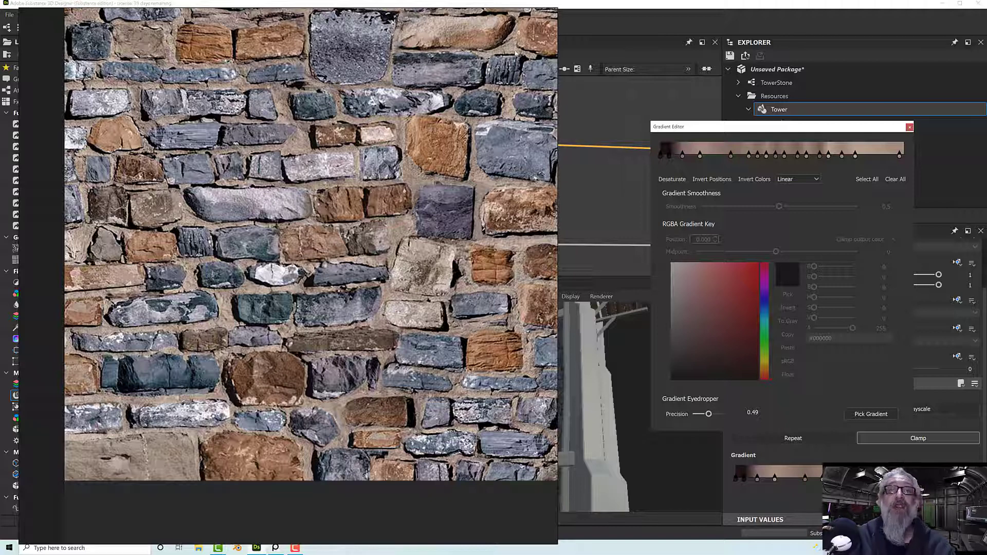
click(276, 548)
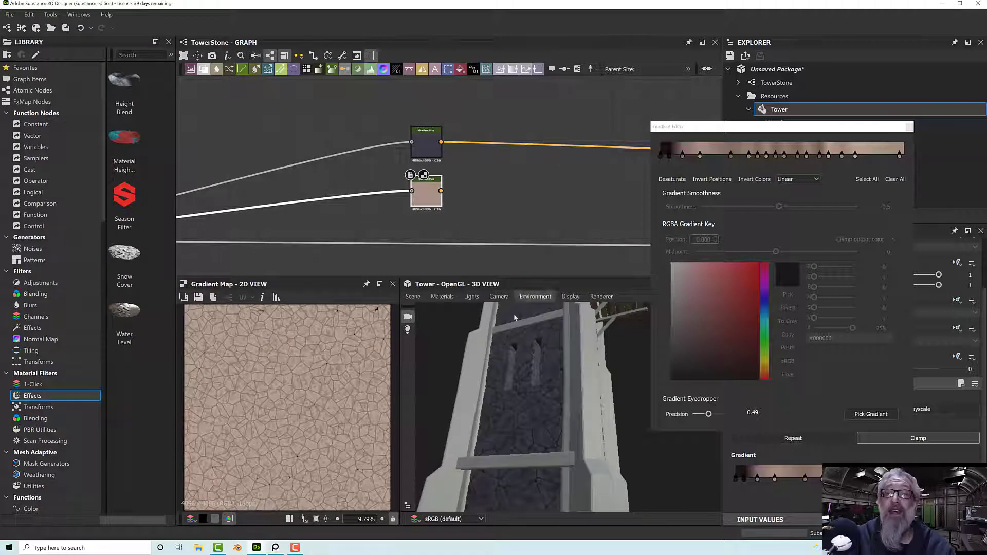
- Try inverting the mortar gradient's key positions, compare the joints close up and restore the sampled key order
scroll(360, 424, up, 6)
scroll(352, 358, up, 6)
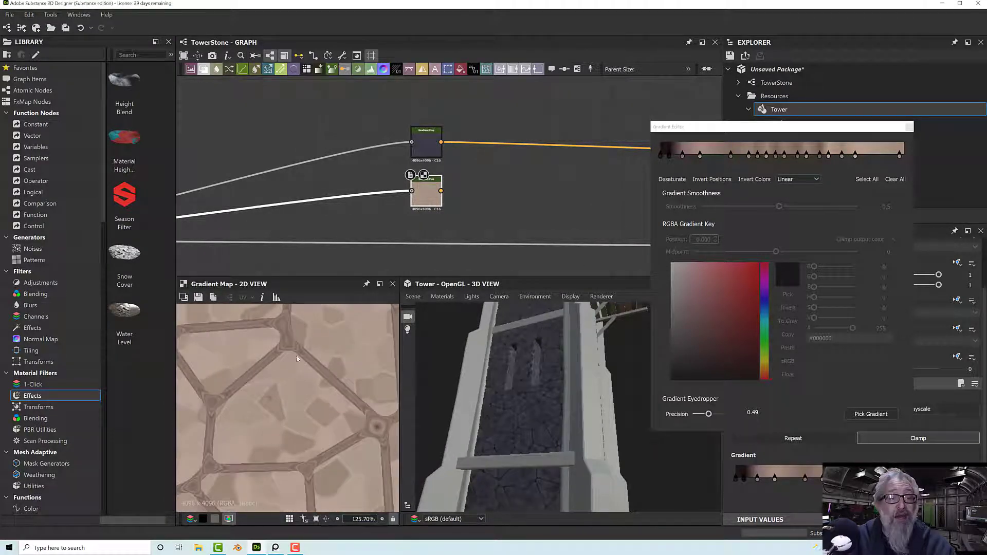
drag(785, 135, 654, 130)
click(576, 176)
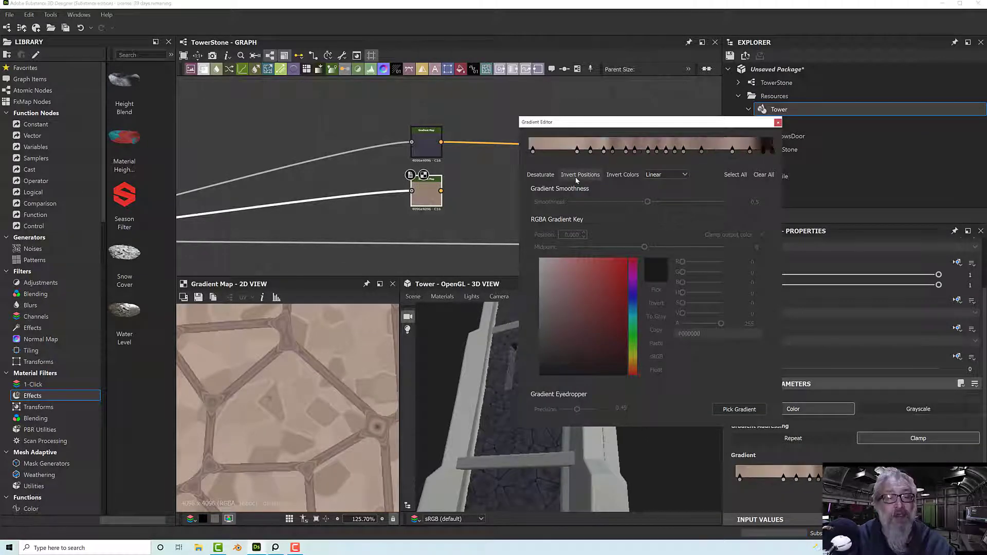
scroll(290, 363, up, 3)
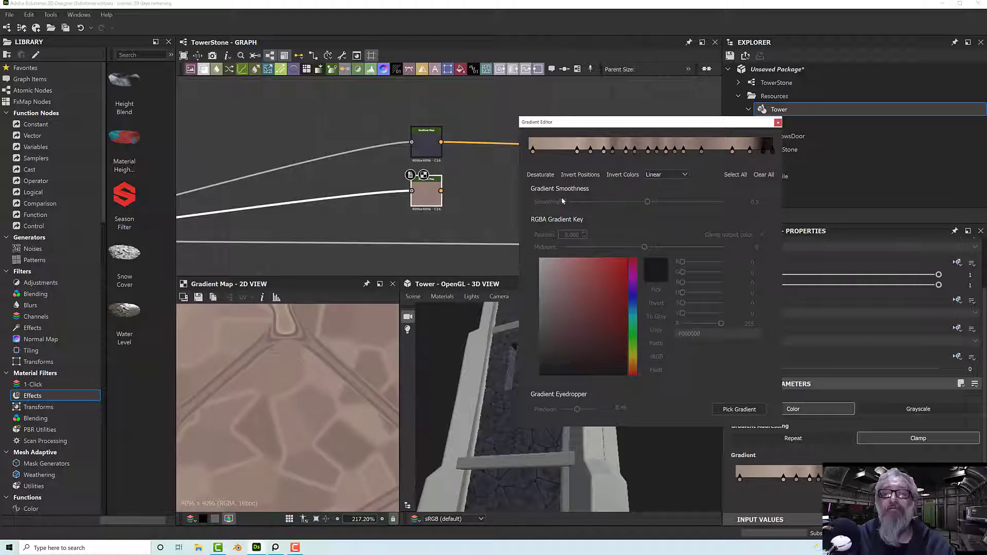
click(585, 175)
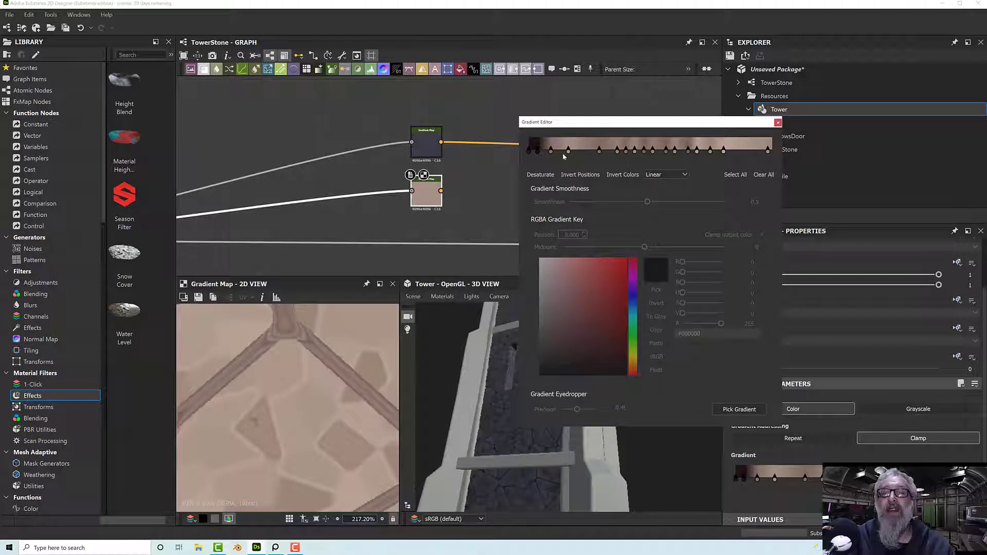
- Move two keys from the gradient's dark end to positions of about 0.866 and 0.926, and spread the remaining dark keys apart
drag(570, 152, 739, 154)
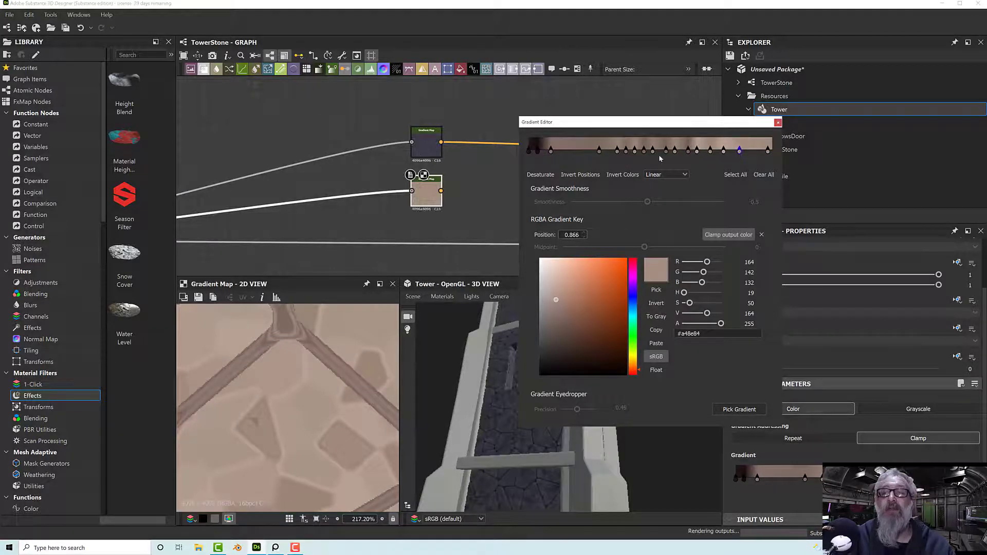
drag(550, 152, 756, 158)
click(539, 151)
click(617, 153)
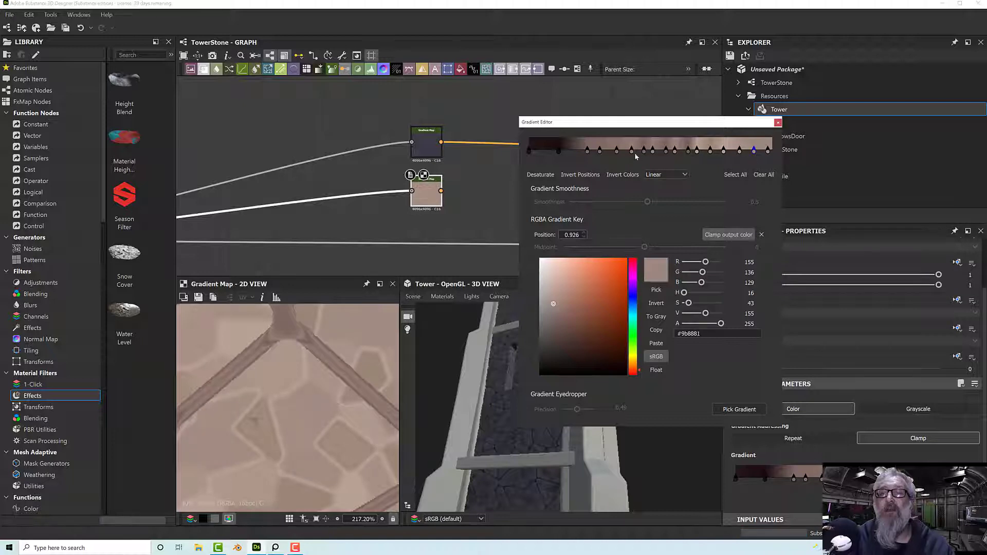
- Spread out the clustered keys in the middle of the gradient, moving the brown #715e54 key to position 0.207
drag(633, 153, 670, 153)
click(676, 153)
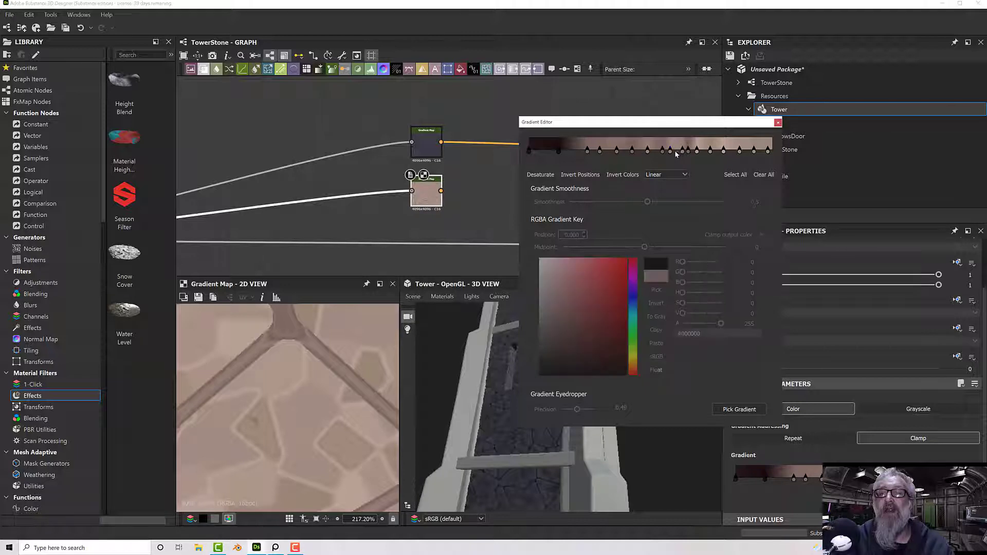
click(679, 154)
drag(688, 153, 579, 156)
click(662, 153)
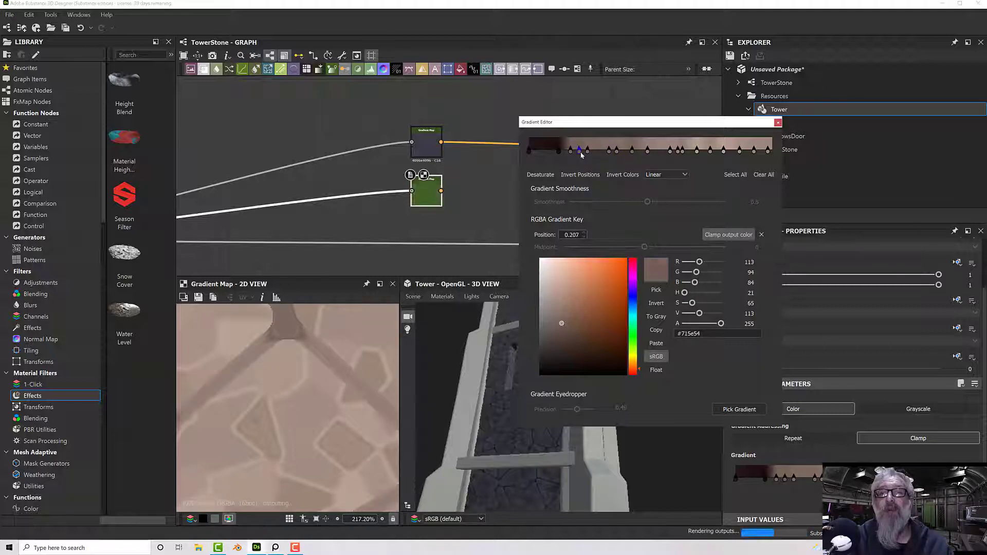
- Invert the rearranged gradient's key positions and examine the mortar joints and stone patches at several magnifications
scroll(262, 367, down, 5)
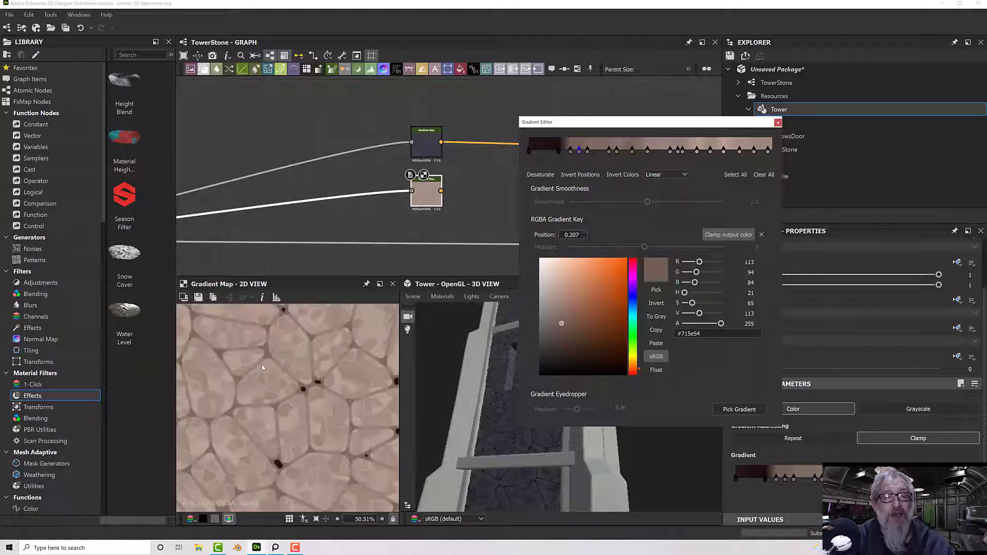
scroll(262, 368, up, 3)
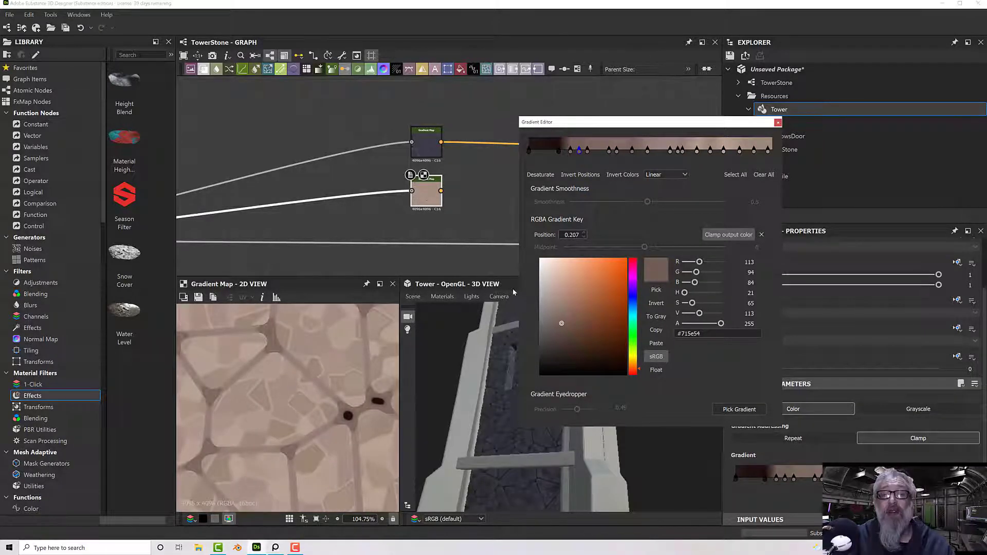
click(587, 175)
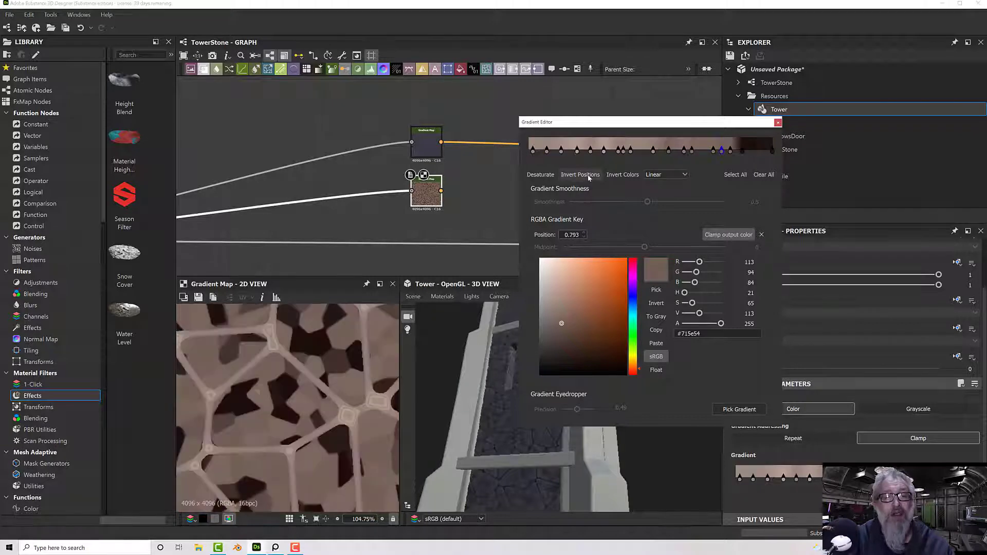
scroll(354, 413, up, 4)
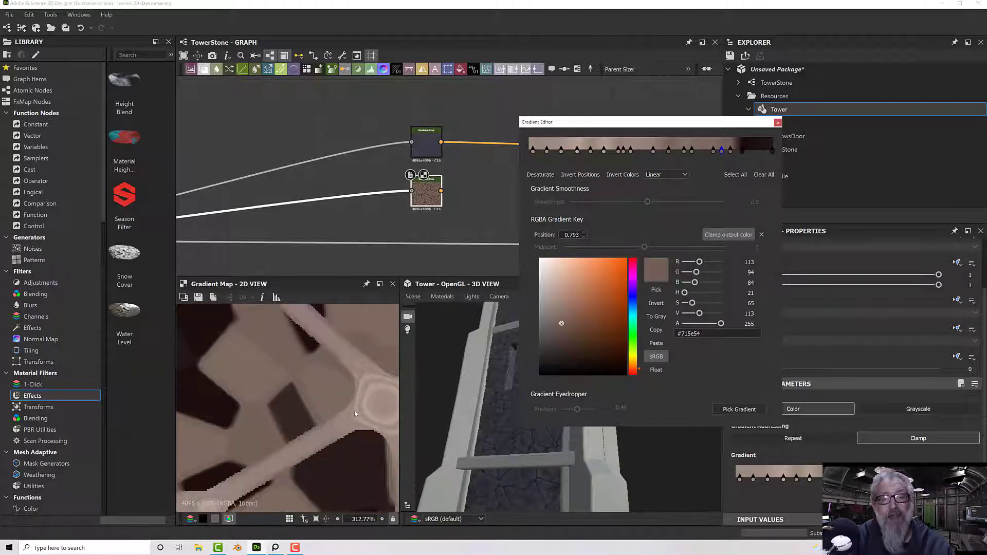
scroll(335, 394, up, 4)
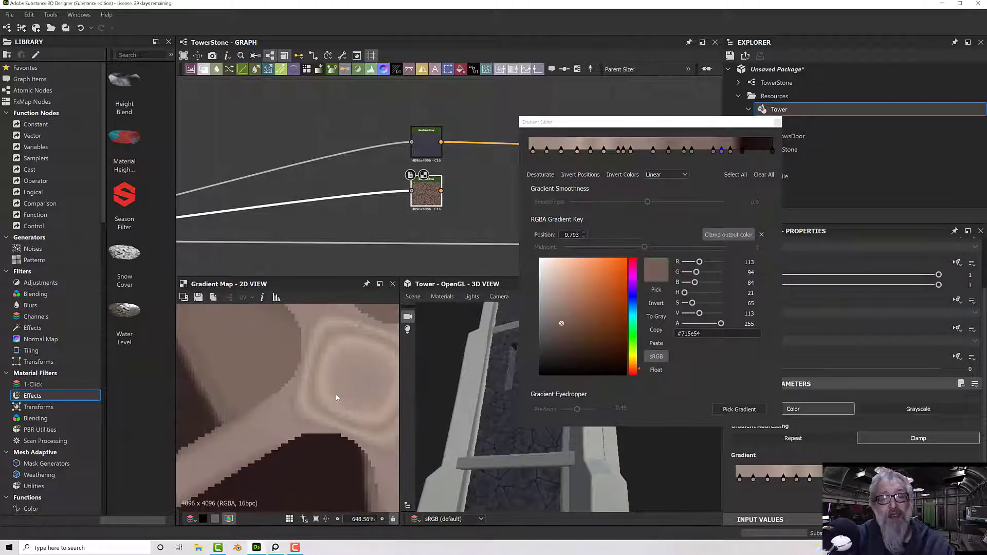
scroll(336, 394, down, 6)
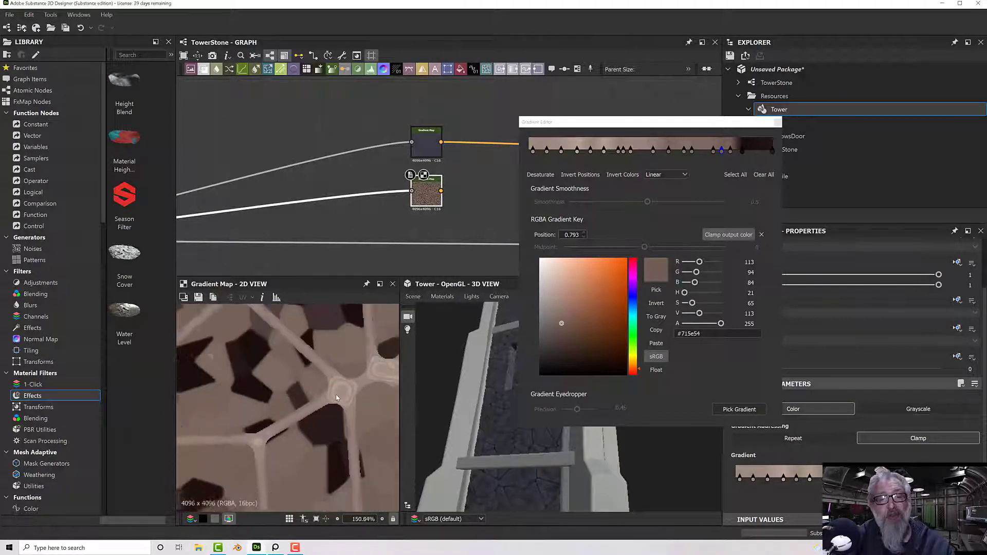
scroll(337, 397, down, 4)
scroll(336, 397, up, 3)
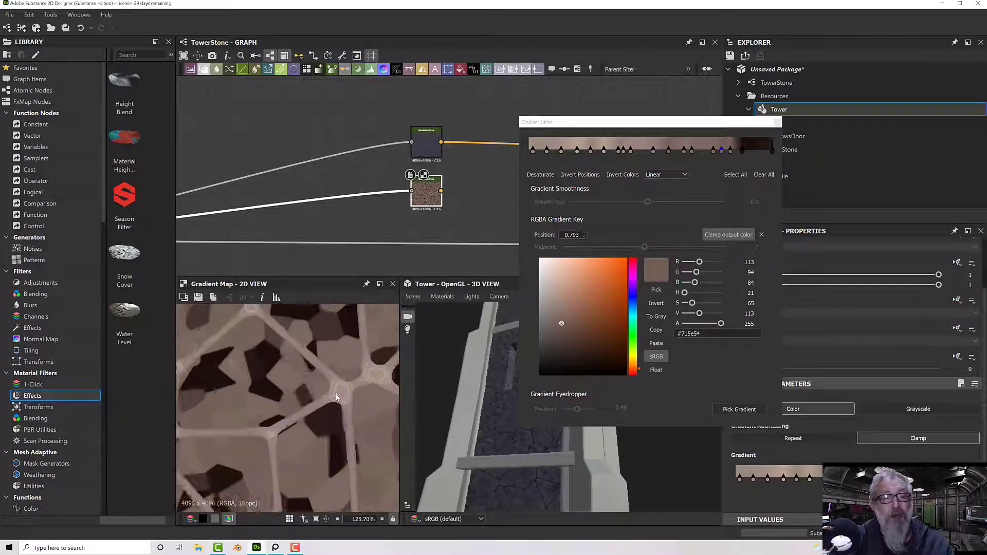
scroll(336, 394, up, 4)
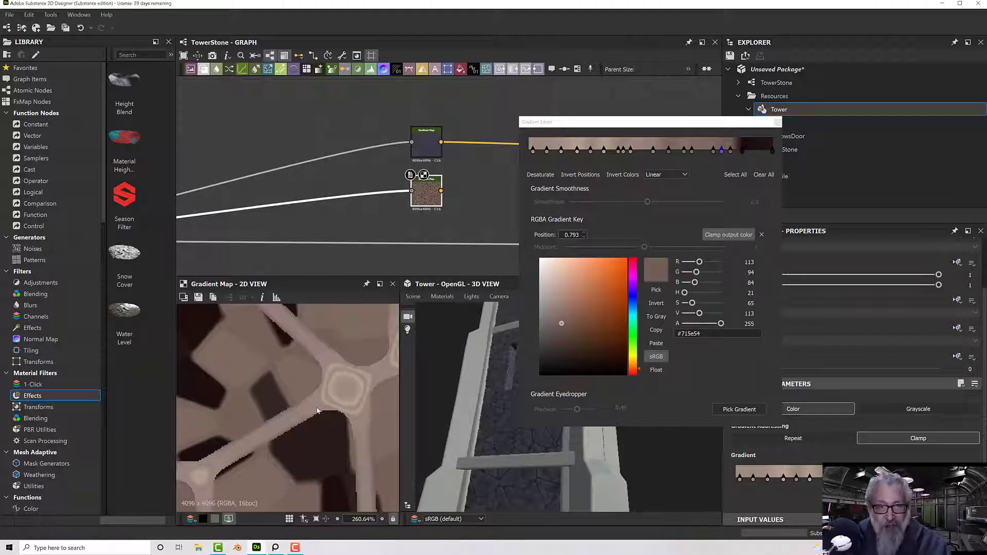
middle_drag(277, 218, 433, 206)
click(335, 210)
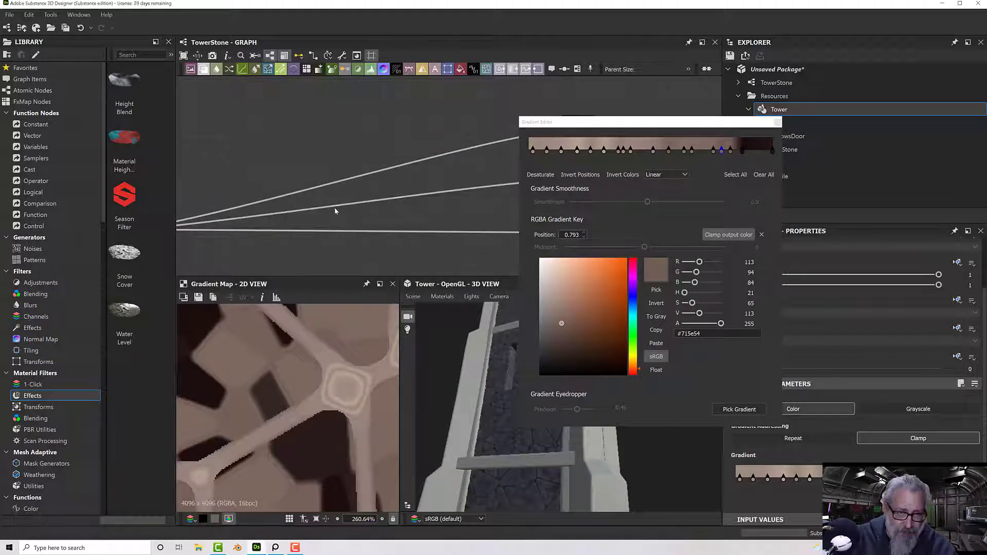
- Insert a Blend node into the link feeding the mortar Gradient Map and place it close beside that map
middle_drag(334, 209, 175, 220)
middle_drag(281, 218, 356, 192)
scroll(378, 199, down, 4)
scroll(418, 189, up, 2)
scroll(417, 190, up, 3)
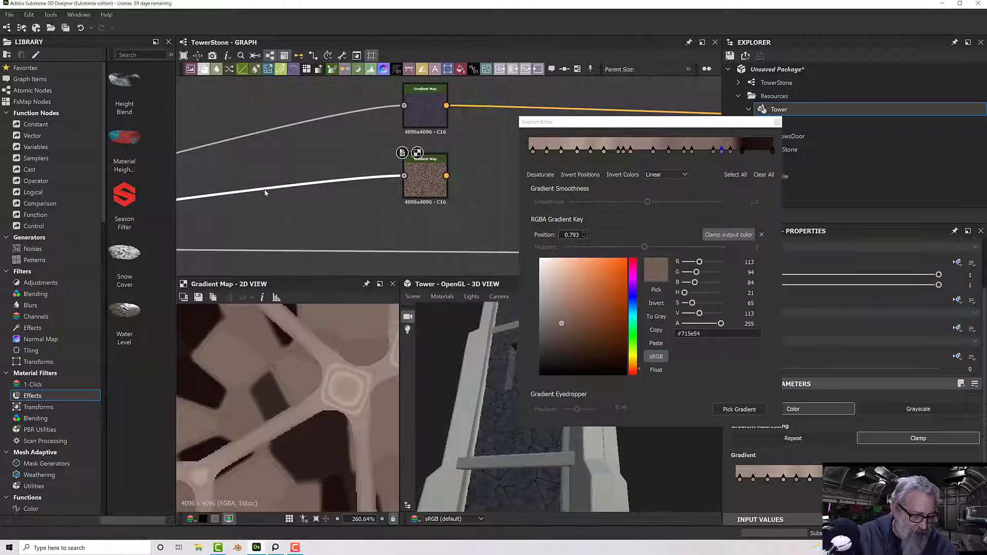
key(space)
text(blend)
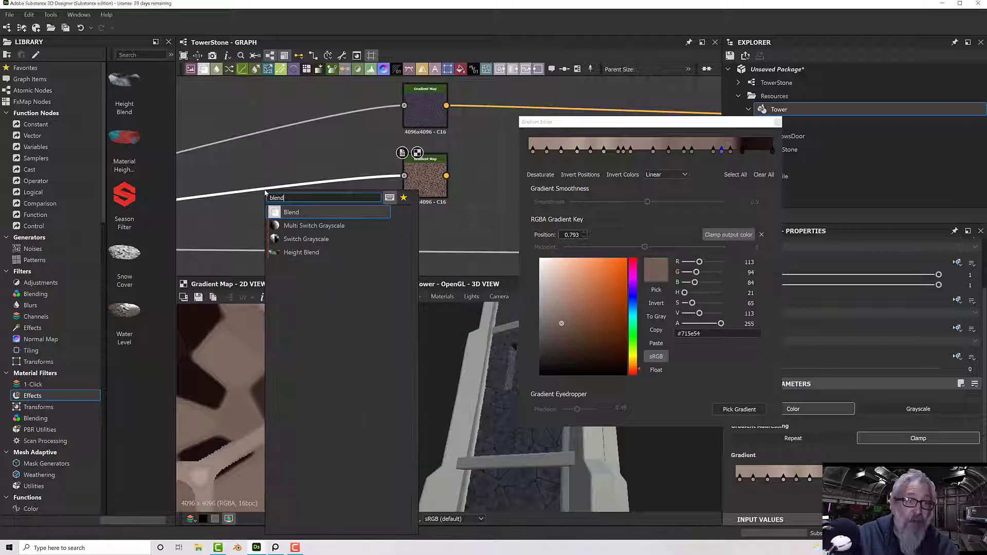
key(Return)
middle_drag(267, 216, 563, 183)
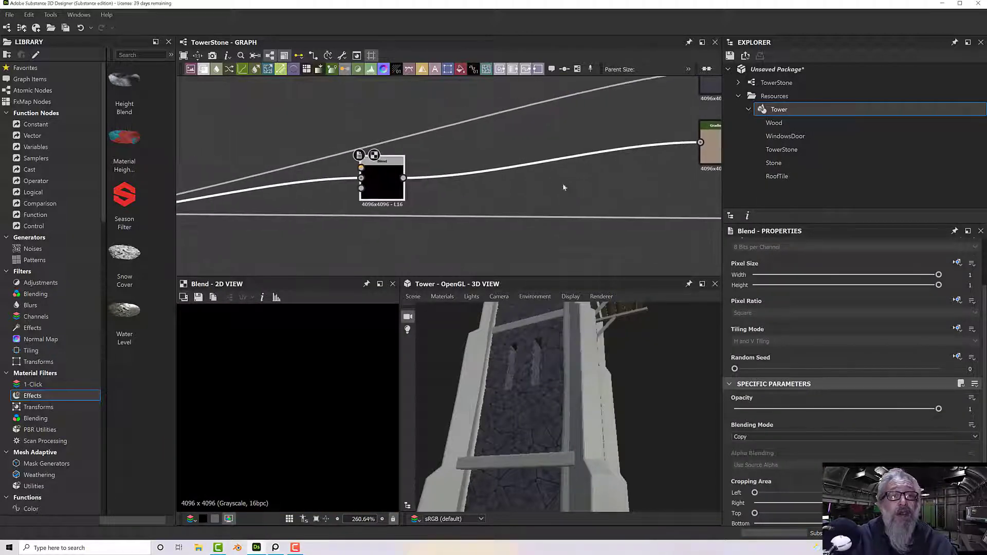
drag(400, 196, 666, 166)
- Add a Clouds 3 noise, connect it to the Blend node's foreground and place it just before the Blend
middle_drag(502, 191, 346, 219)
key(space)
text(noise)
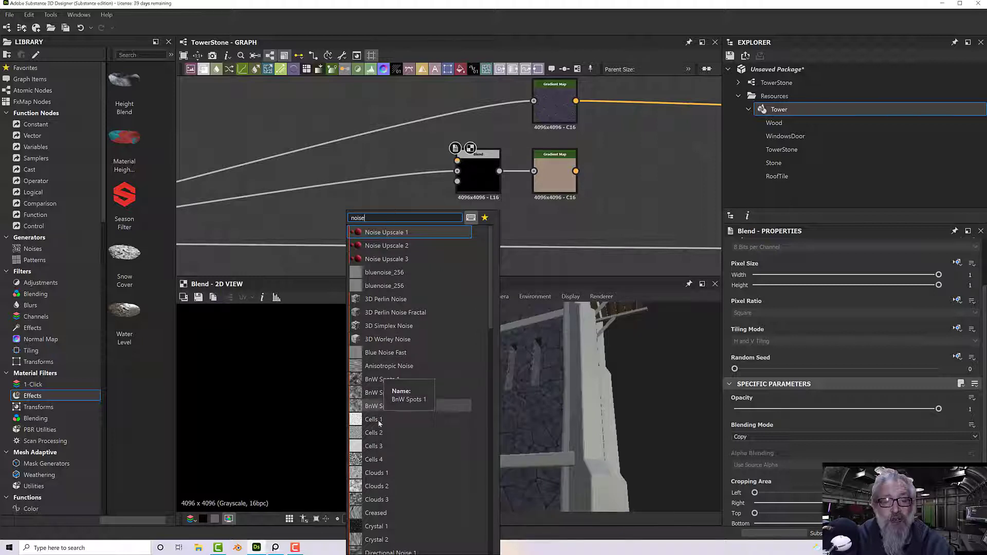
click(385, 497)
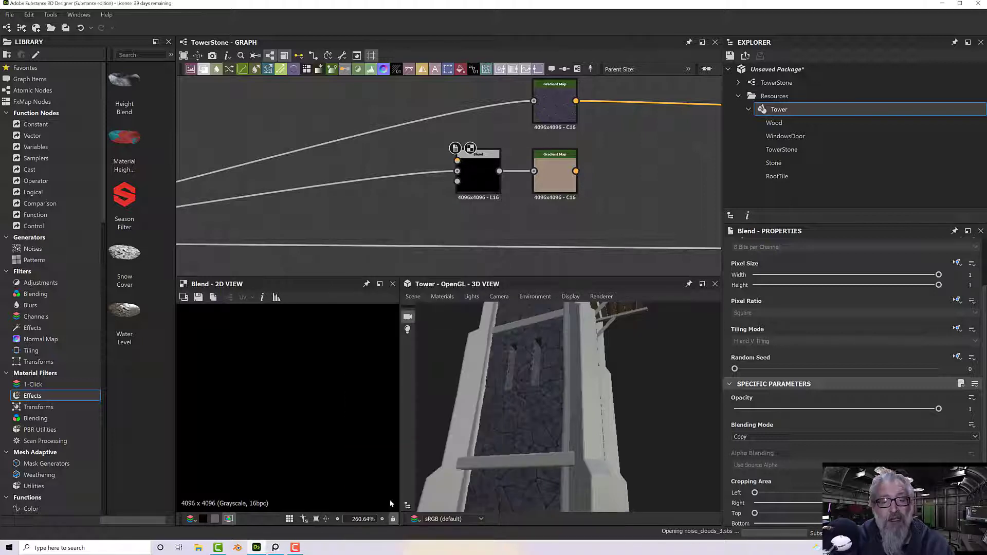
drag(346, 217, 364, 207)
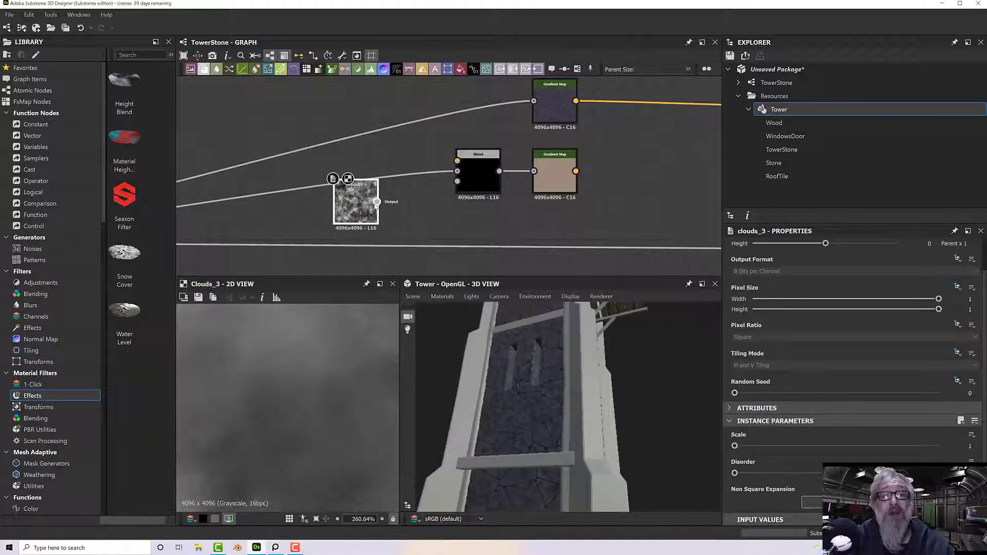
drag(434, 182, 457, 161)
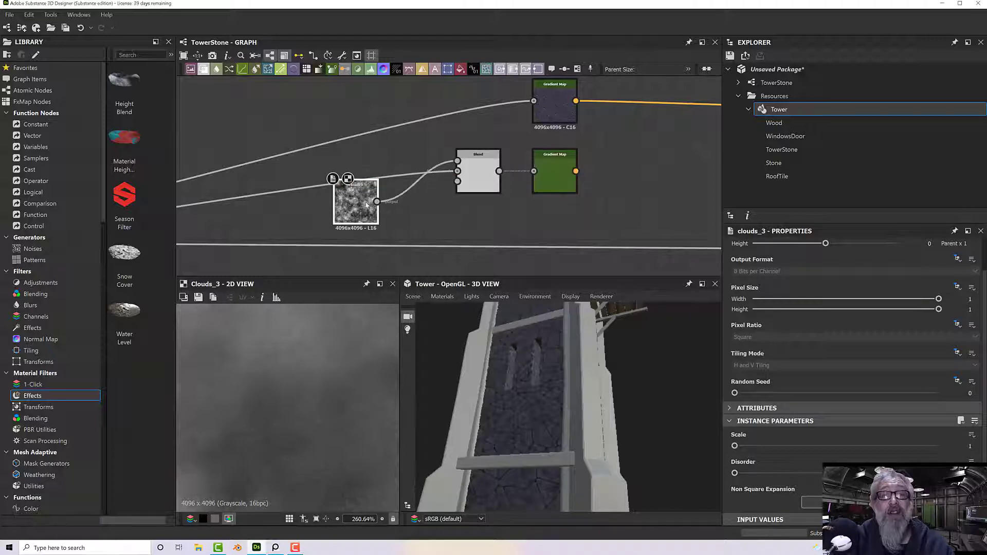
drag(364, 197, 402, 150)
- Set the Blend node's blending mode to Add (Linear Dodge) and inspect the noise in a joint close up
click(476, 179)
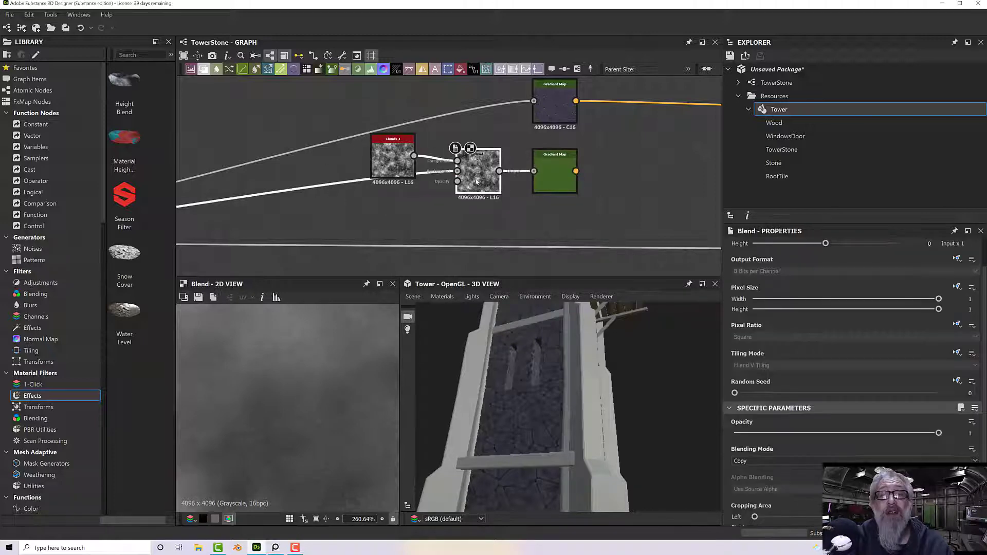
scroll(476, 179, up, 2)
scroll(477, 181, up, 5)
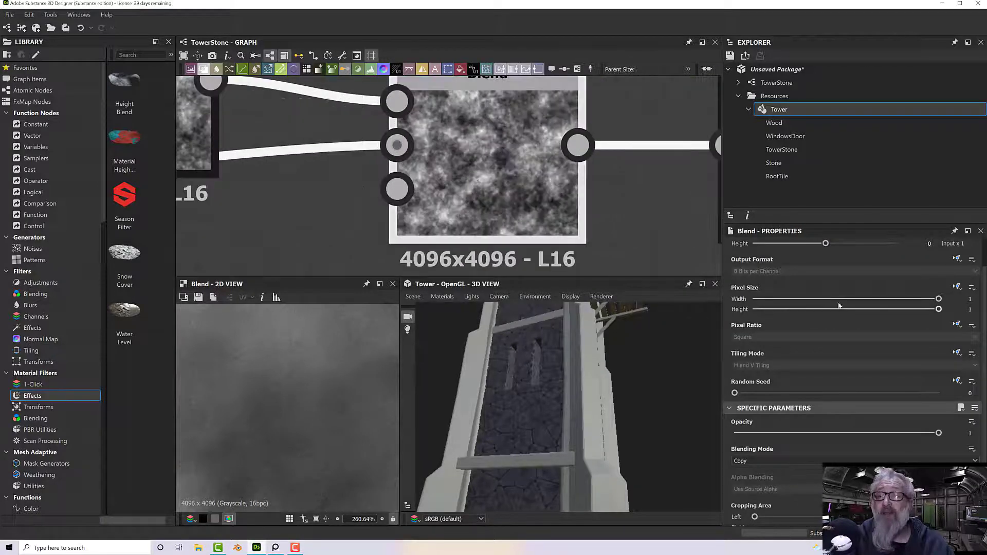
click(769, 461)
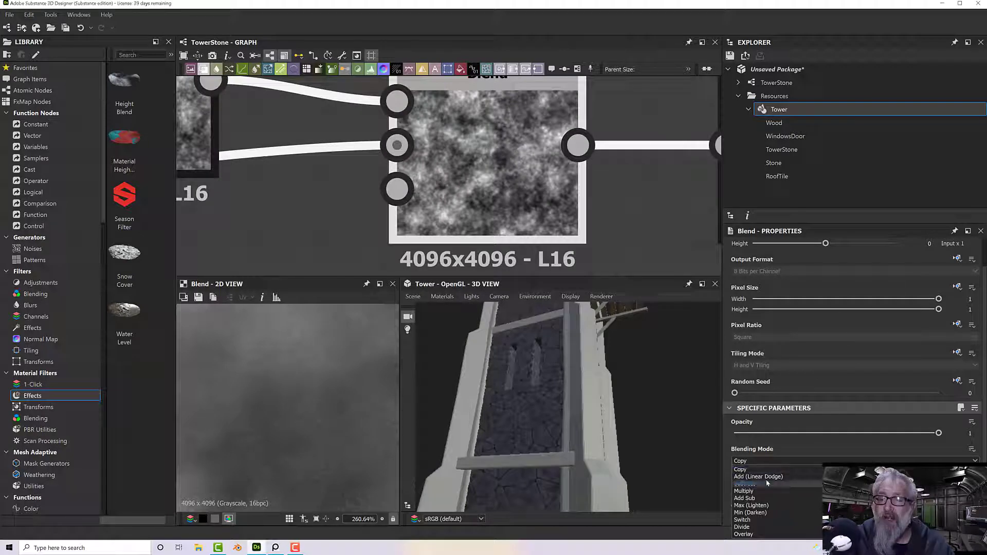
click(767, 480)
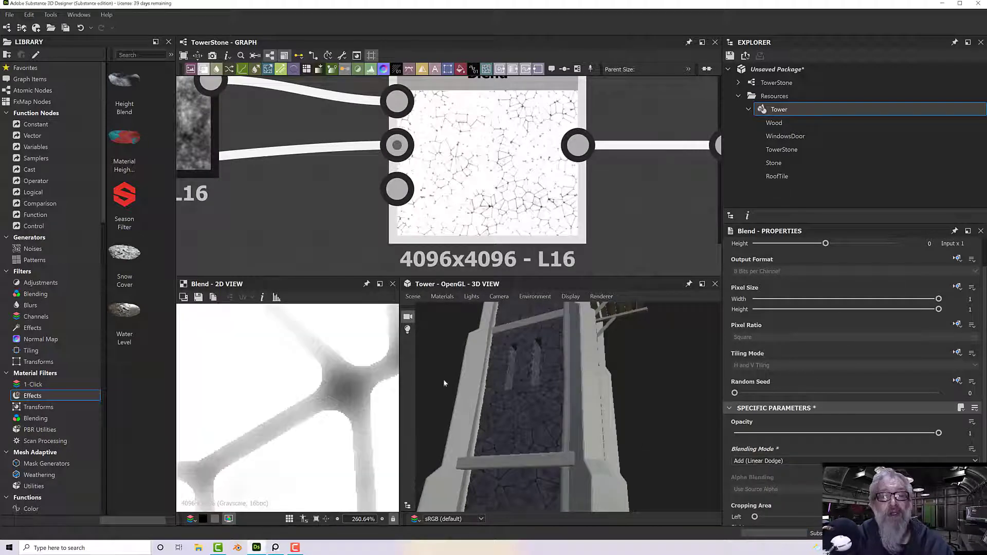
scroll(356, 390, up, 5)
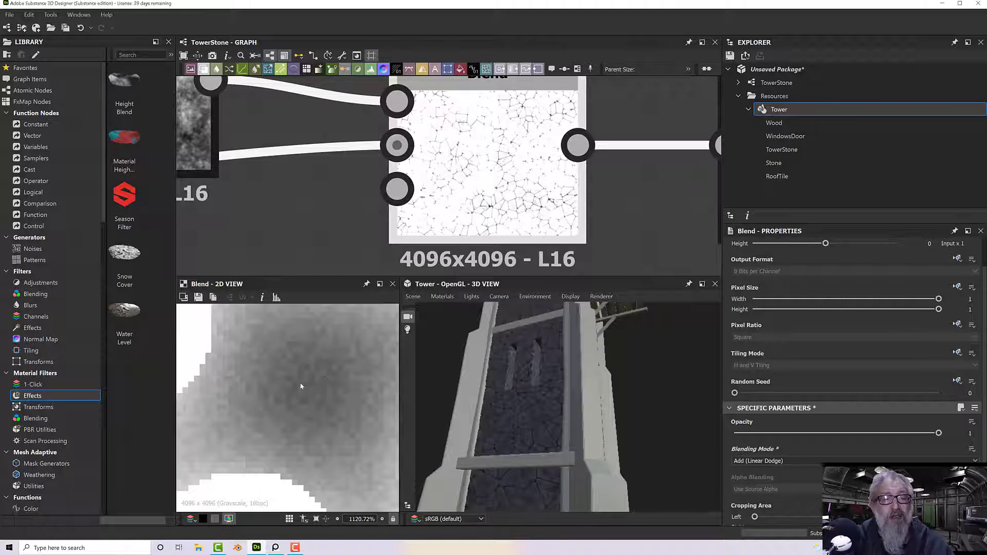
scroll(301, 386, down, 5)
scroll(299, 391, up, 5)
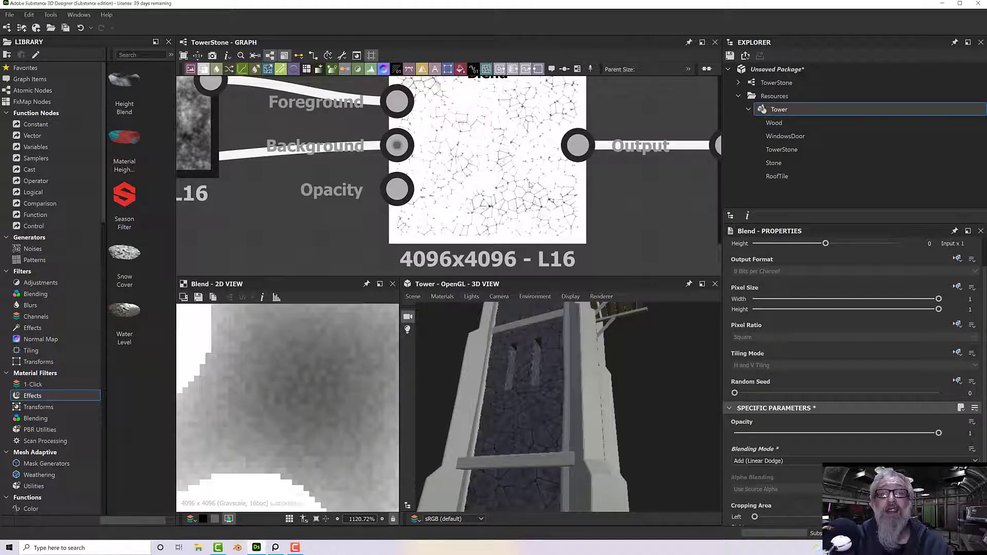
- Preview the mortar Gradient Map's output and examine how the noise breaks up several joints at different magnifications
middle_drag(530, 185, 380, 207)
scroll(380, 207, down, 4)
double_click(510, 200)
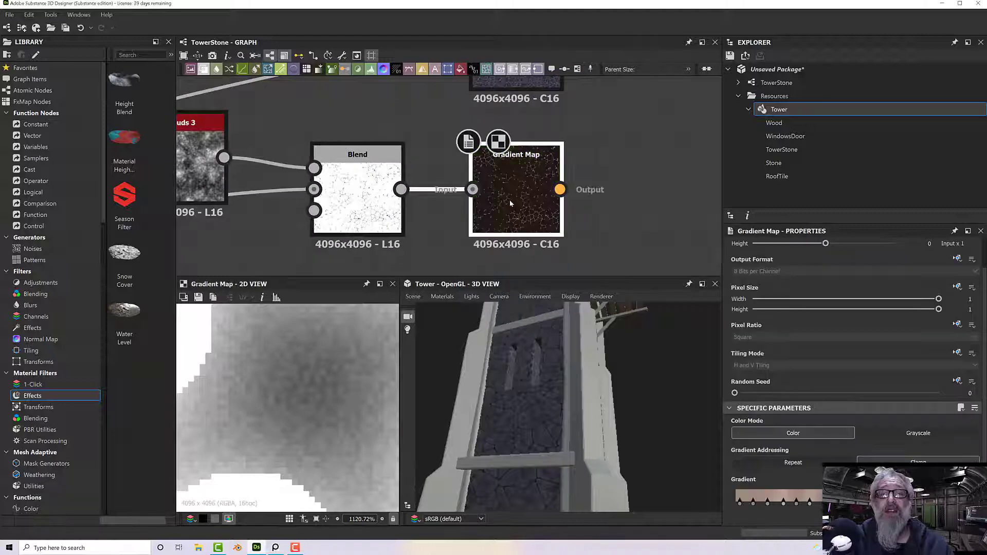
scroll(330, 353, down, 4)
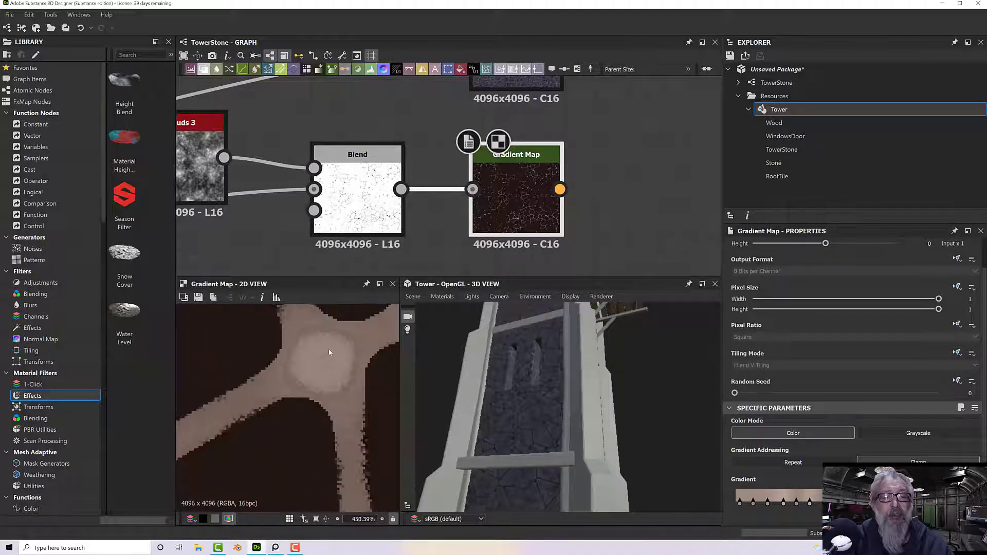
scroll(329, 353, down, 2)
middle_drag(286, 401, 445, 315)
scroll(305, 381, up, 4)
scroll(341, 365, down, 6)
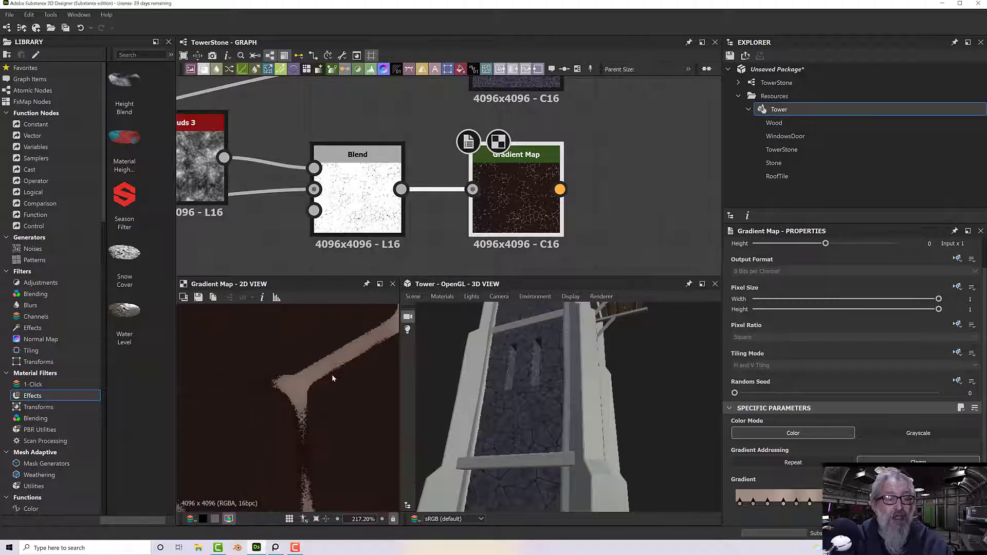
middle_drag(306, 403, 317, 343)
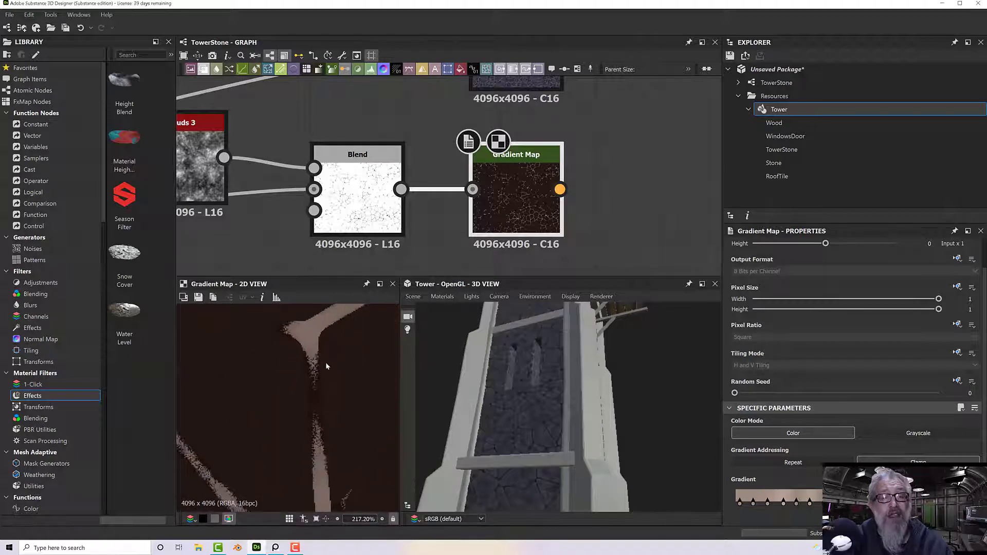
middle_drag(337, 310, 282, 382)
scroll(337, 177, up, 1)
- Lower the Blend node's opacity to 0.72 and look closely at a mortar junction
click(338, 178)
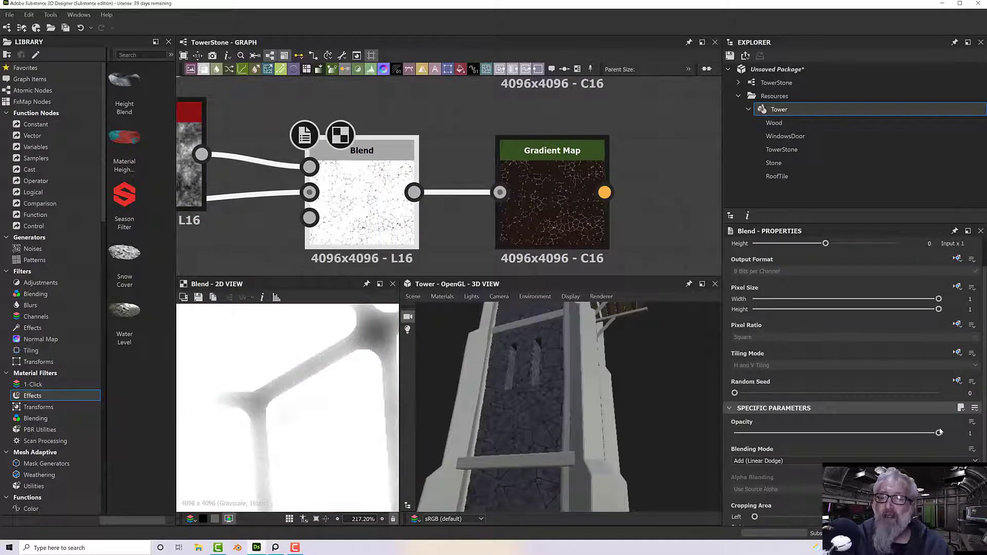
drag(940, 434, 881, 437)
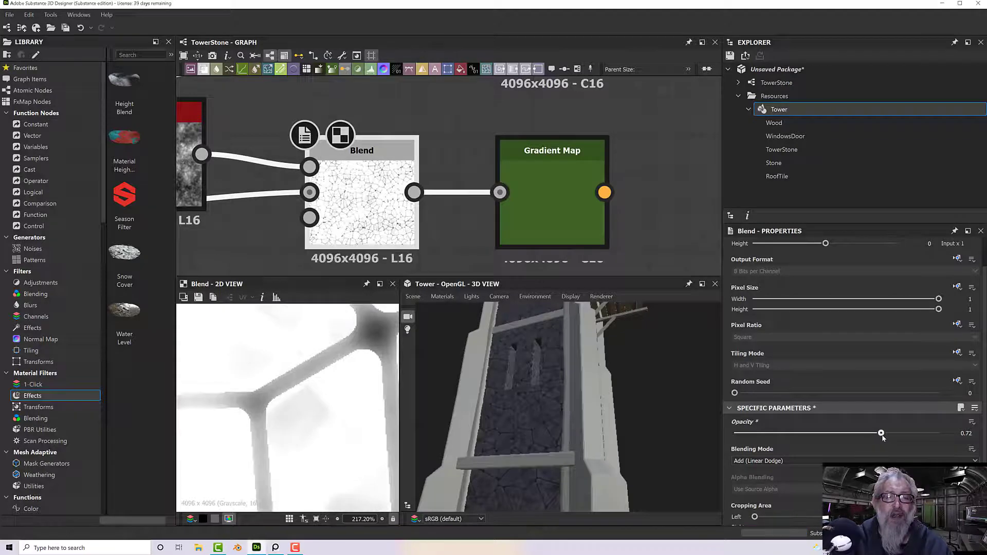
scroll(374, 347, up, 7)
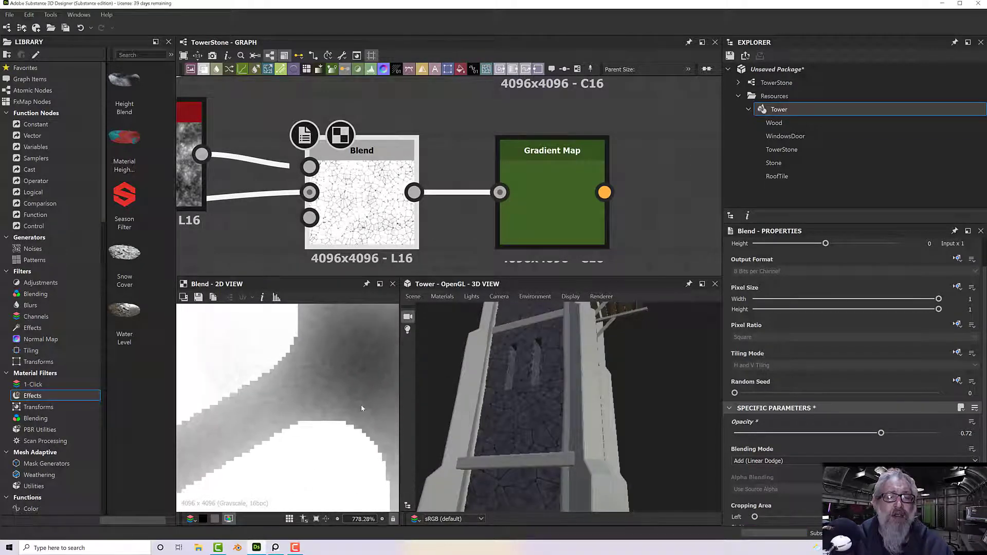
- Try a scale of 5 for the Clouds 3 noise and inspect the blended joints
middle_drag(366, 215, 507, 188)
double_click(304, 141)
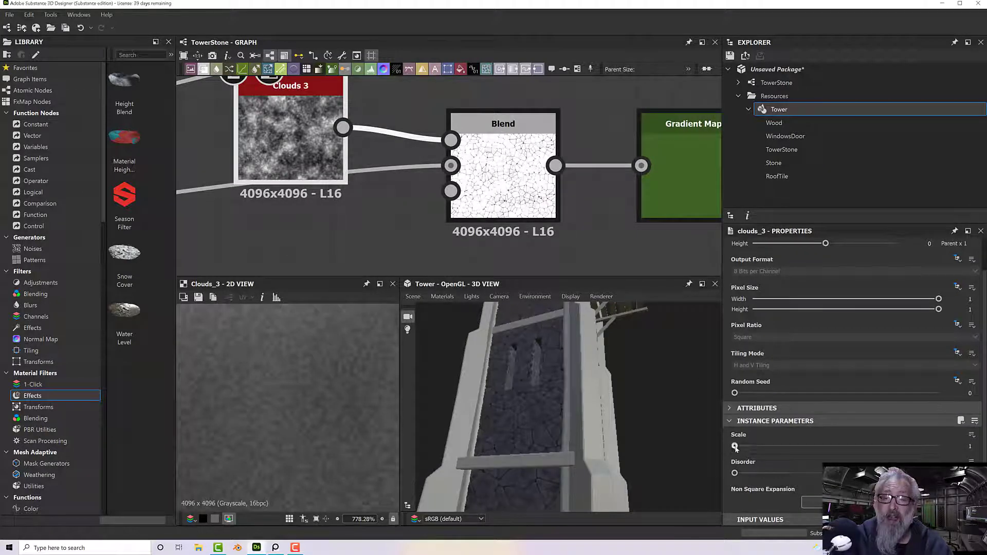
drag(735, 446, 799, 450)
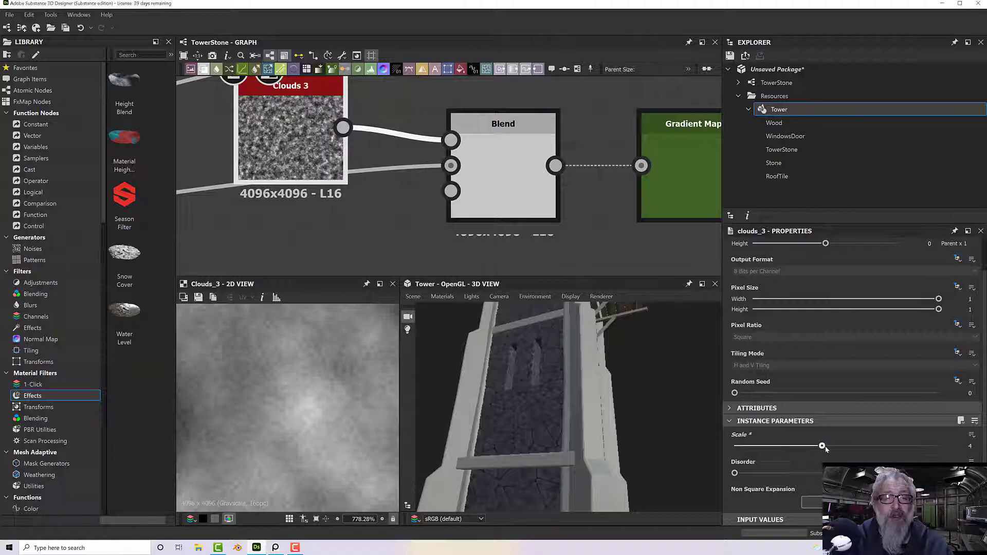
drag(825, 448, 853, 447)
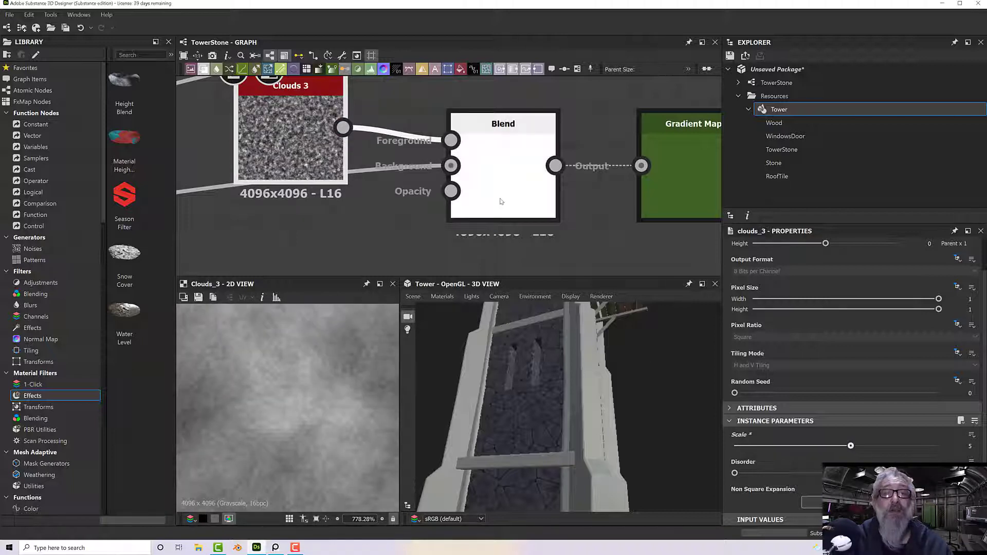
double_click(501, 170)
scroll(341, 387, down, 8)
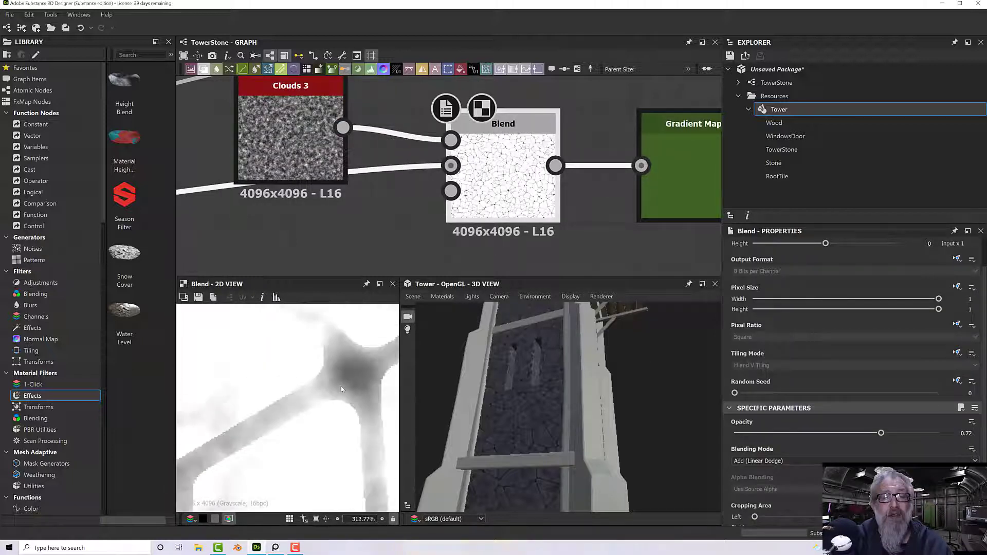
scroll(340, 390, up, 3)
scroll(340, 389, up, 3)
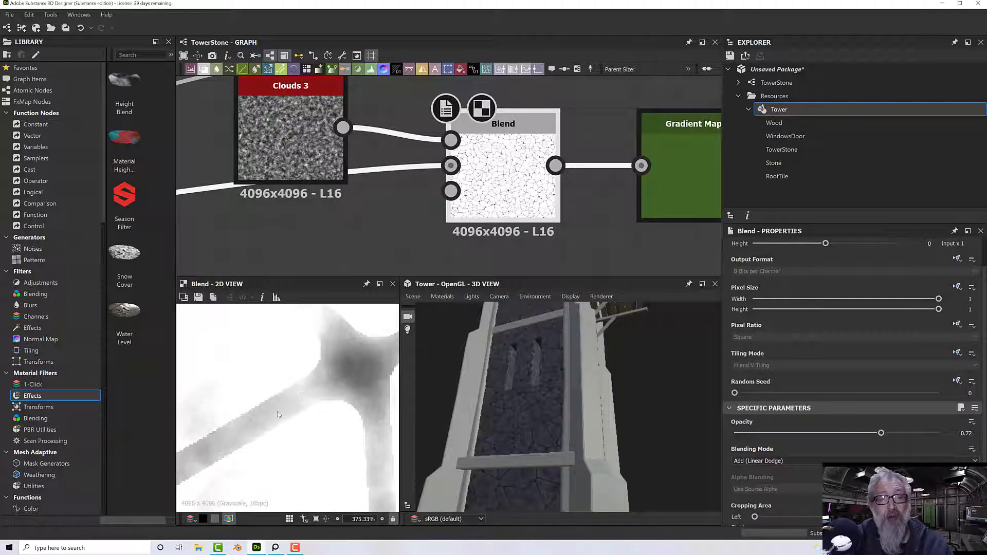
- Try a scale of 3 for the Clouds 3 noise and preview the Blend output
double_click(291, 136)
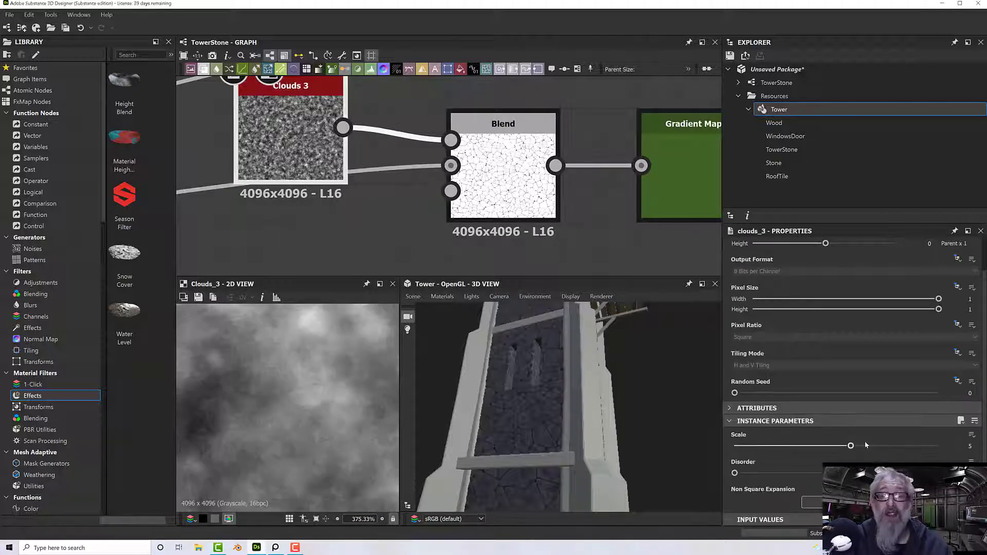
drag(851, 447, 781, 448)
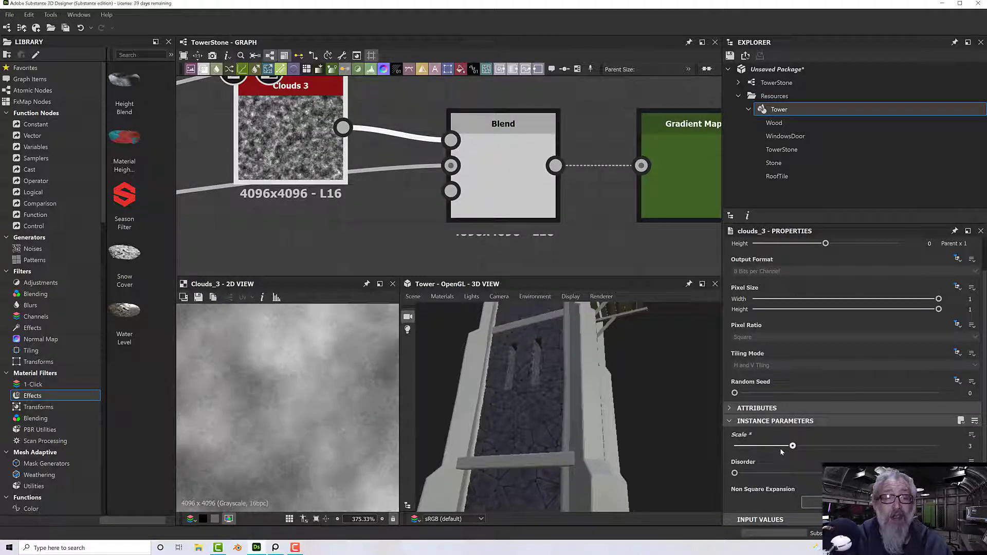
double_click(503, 175)
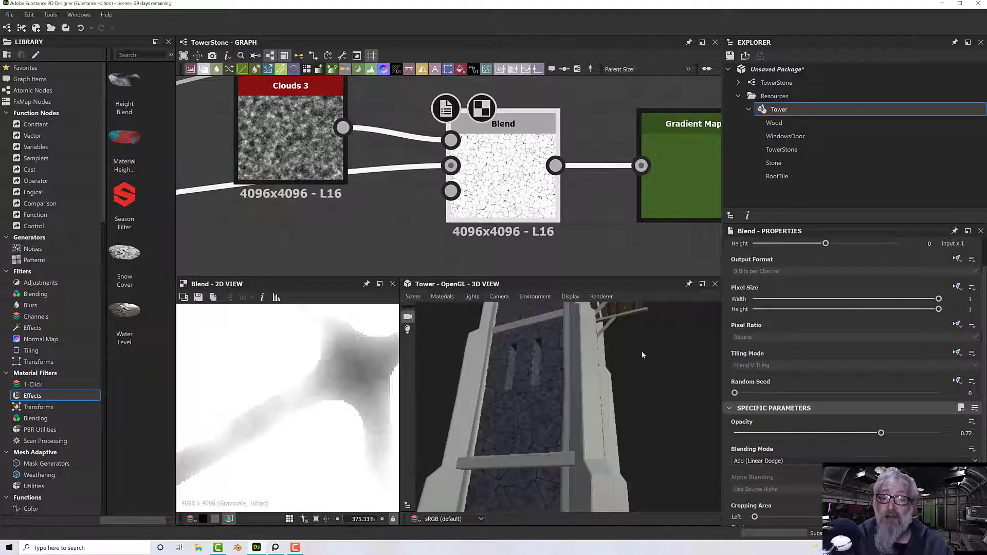
- Keep the Blend output in preview while trying a Clouds 3 scale of 2, then set the scale to 8
click(287, 158)
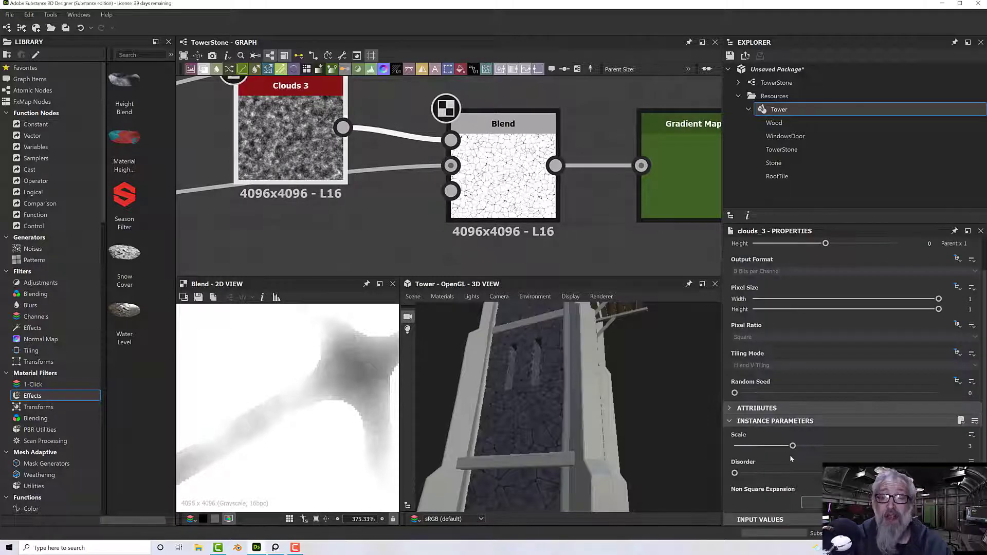
drag(782, 450, 764, 450)
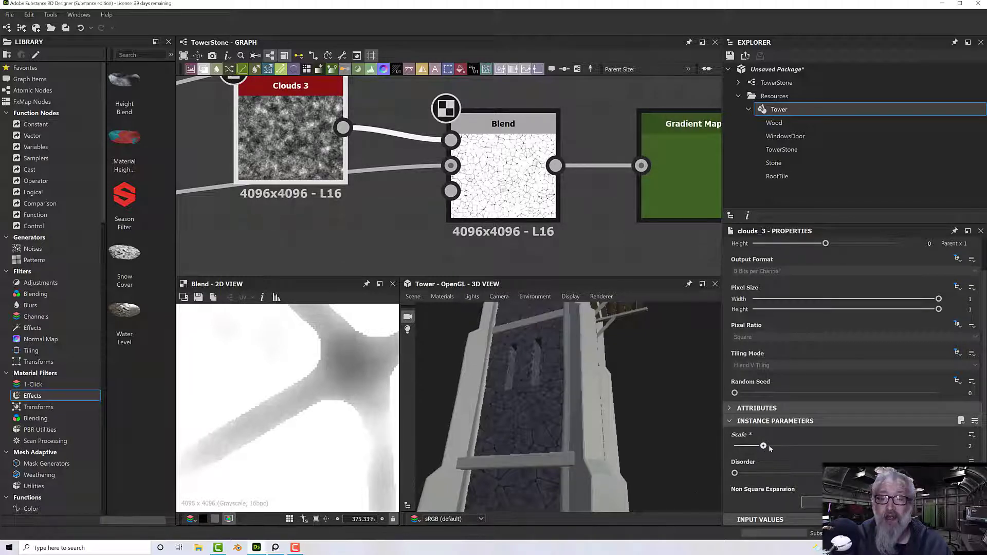
drag(770, 449, 937, 446)
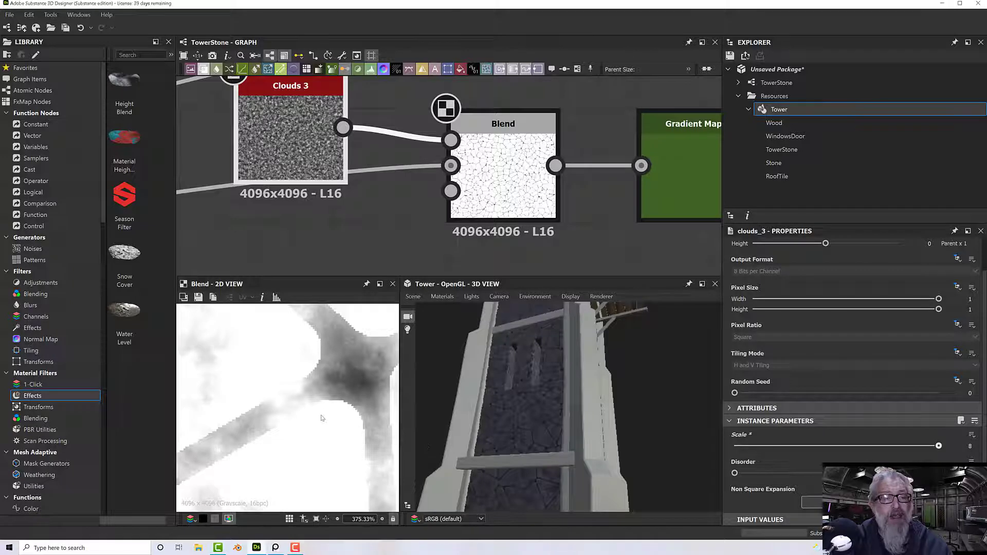
scroll(289, 432, down, 4)
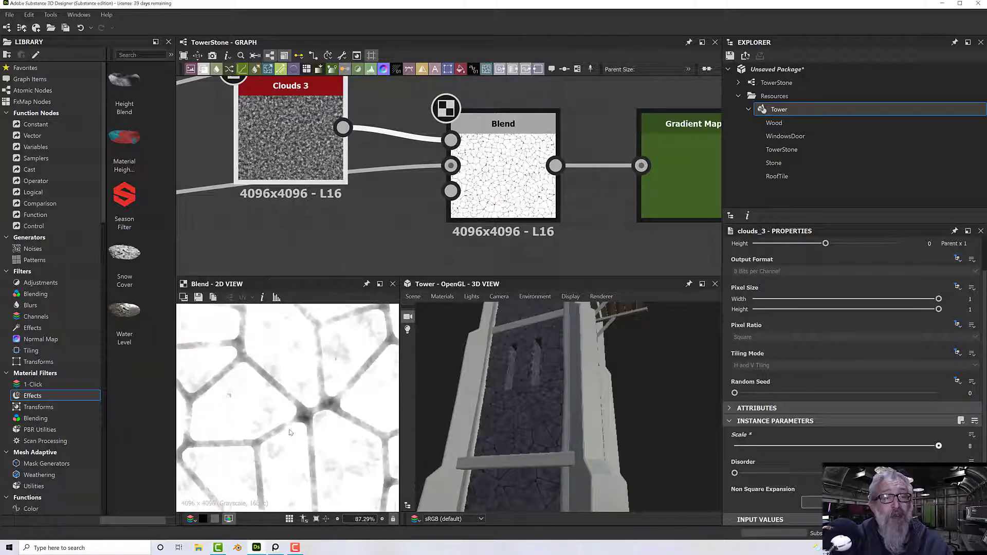
scroll(289, 433, up, 1)
- Preview the mortar Gradient Map again and examine the colour variation along the noisy joints
click(521, 221)
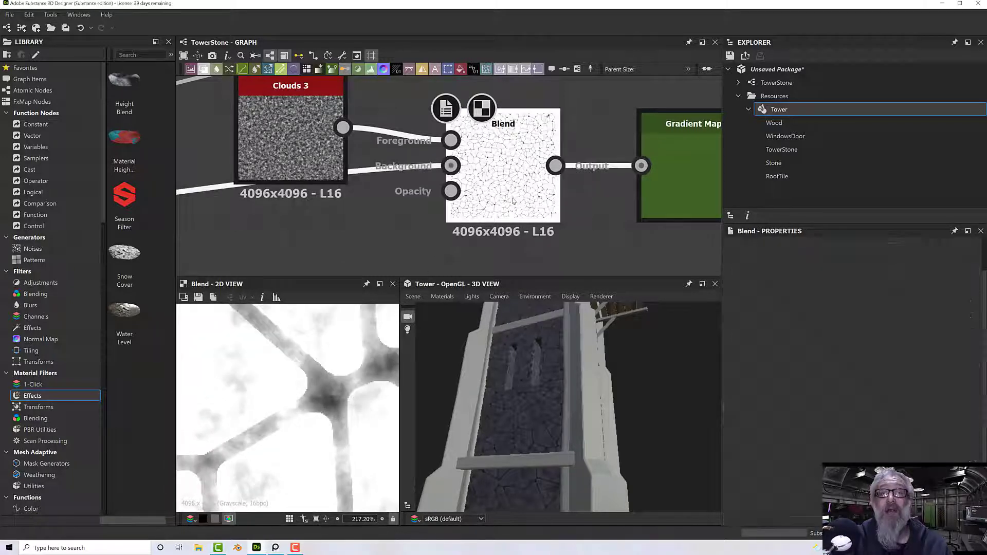
middle_drag(521, 226, 340, 267)
double_click(509, 231)
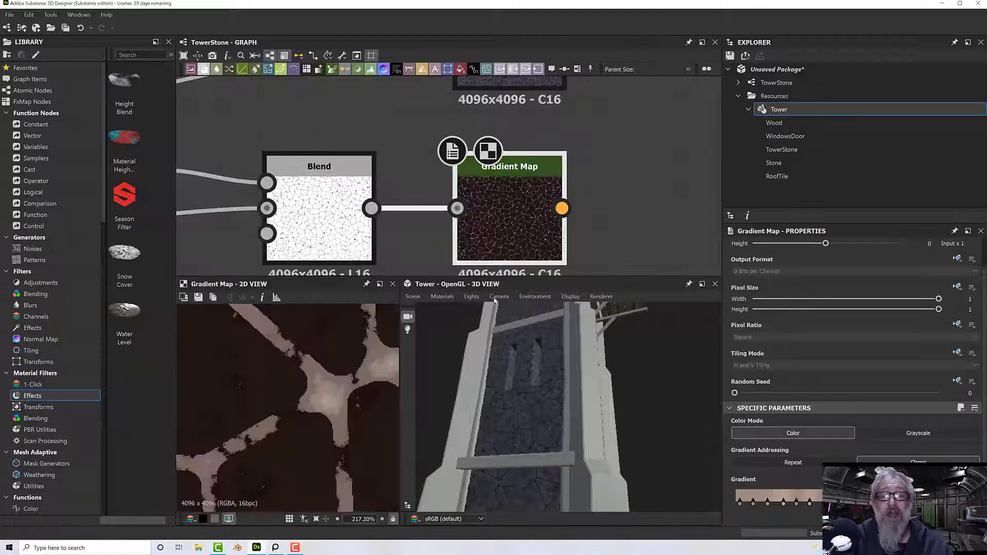
scroll(318, 421, up, 1)
scroll(318, 421, down, 3)
middle_drag(318, 421, 381, 352)
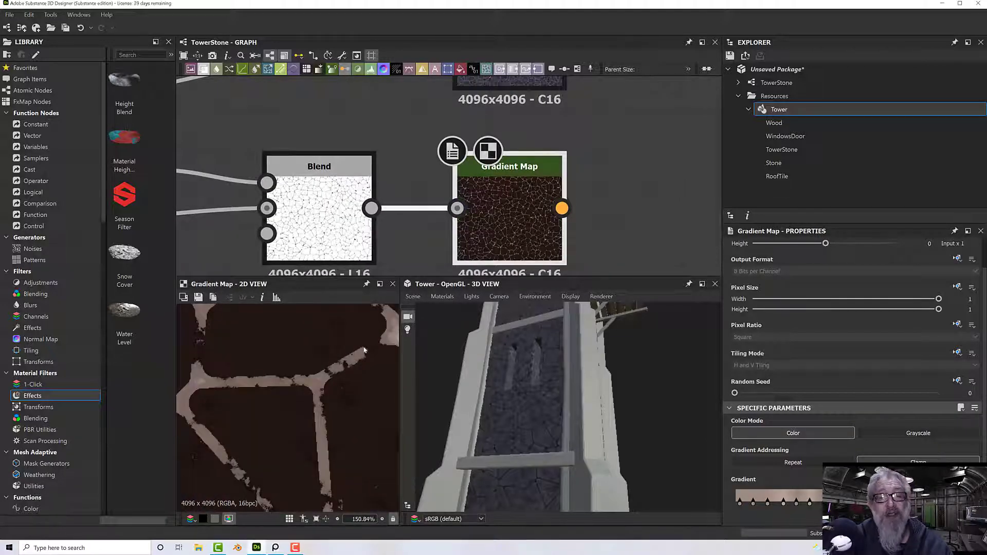
- In the mortar gradient, move the dark key before the end to position 0.884 and lighten it to #72534e
scroll(765, 431, down, 1)
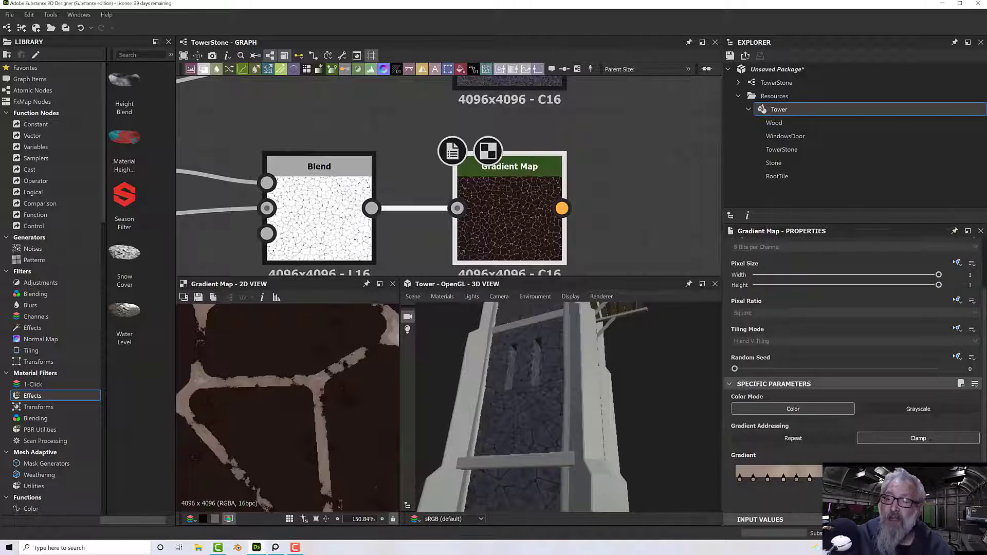
click(949, 495)
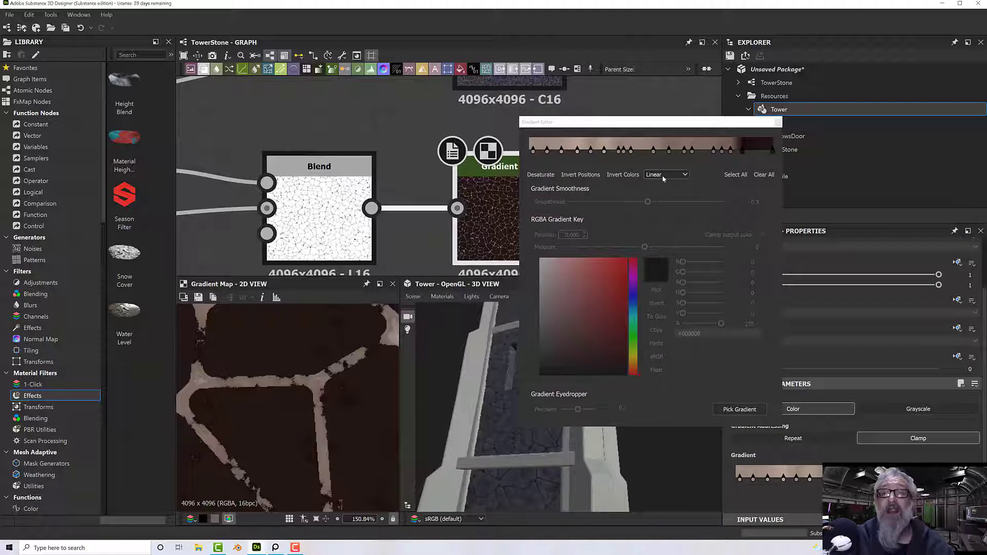
click(744, 151)
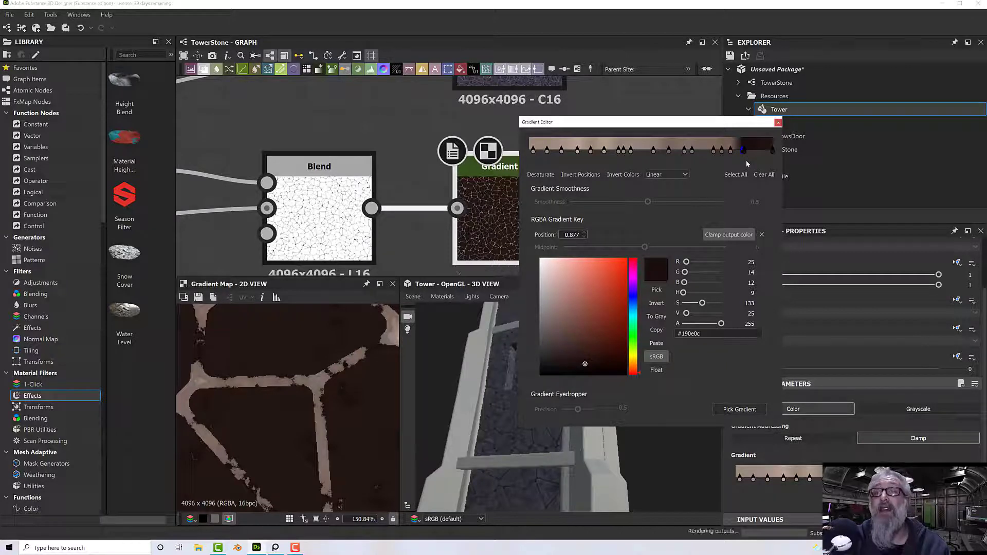
drag(742, 151, 744, 152)
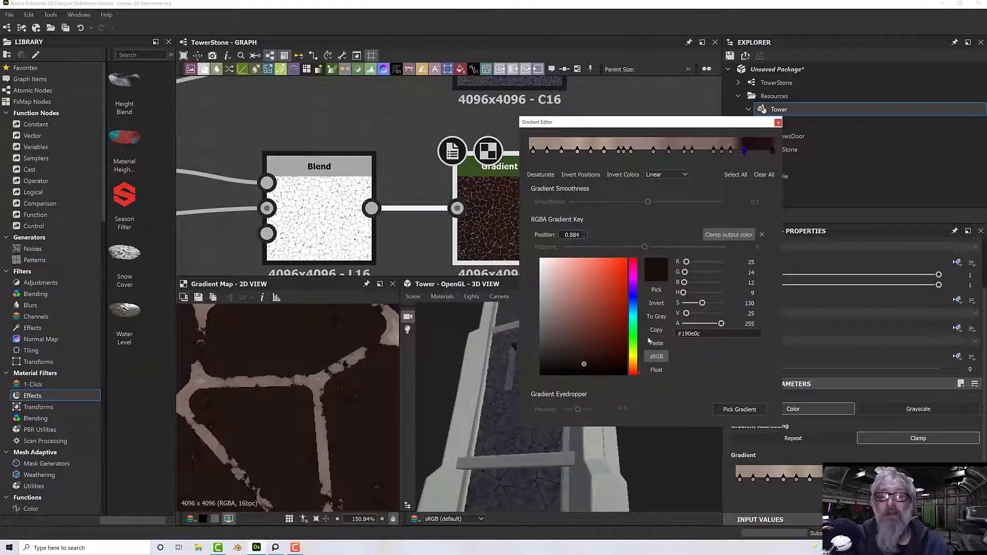
mouse_move(686, 313)
mouse_down()
mouse_move(703, 315)
mouse_move(695, 307)
mouse_up()
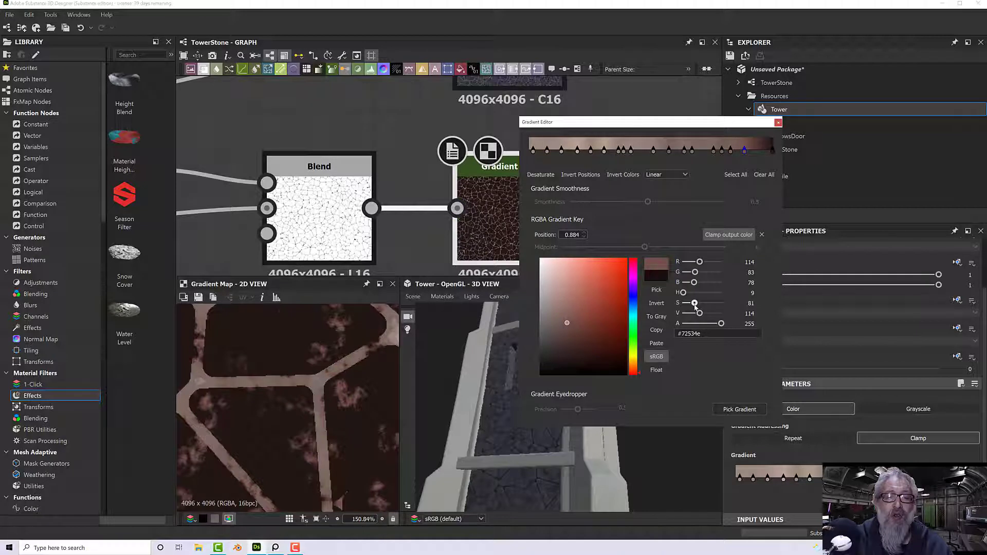
- Recolour the mortar gradient's final key at position 1.000 to #322624 and close the gradient editor
click(774, 151)
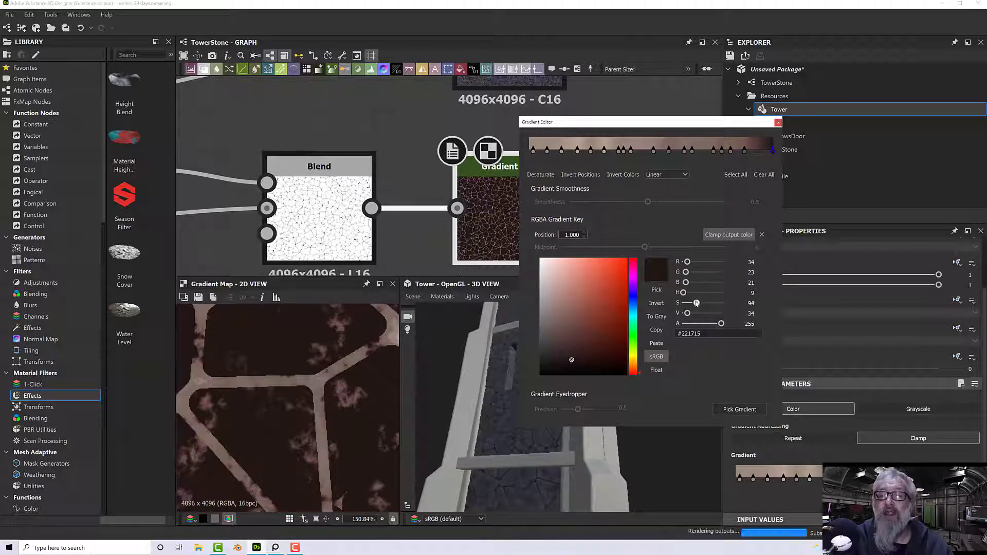
drag(698, 303, 691, 314)
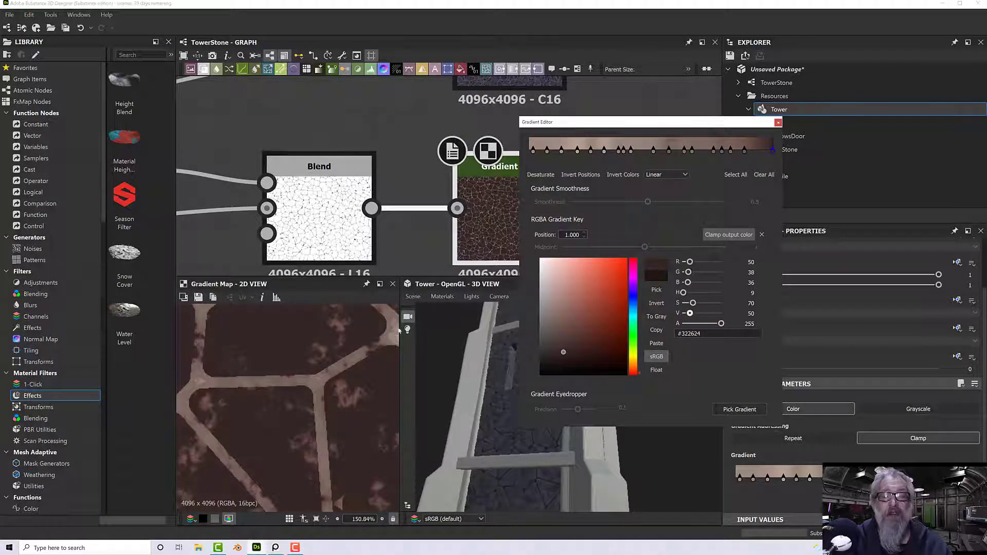
click(779, 122)
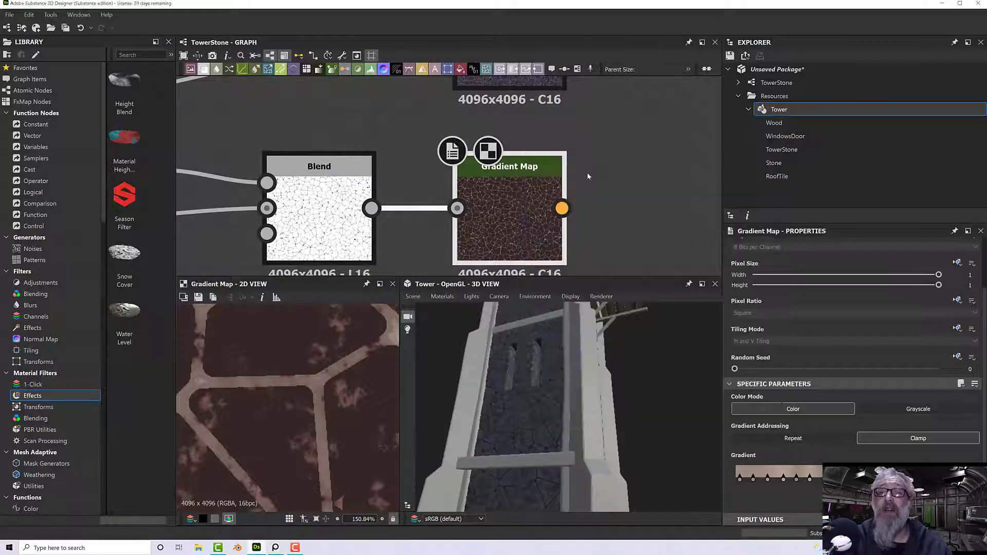
- Add a Blend node with the mortar Gradient Map as background and the stone Gradient Map as foreground
scroll(587, 176, down, 5)
middle_drag(600, 191, 436, 216)
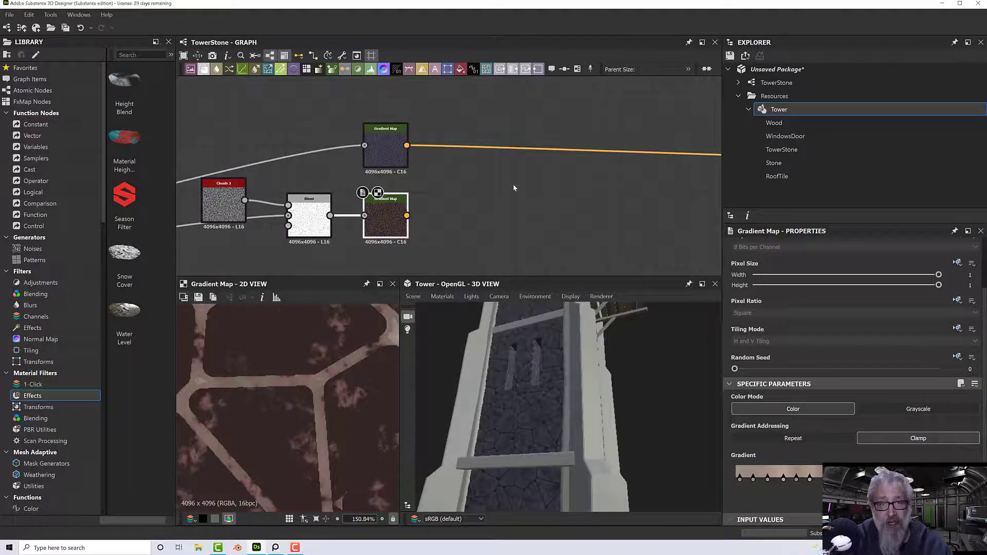
key(space)
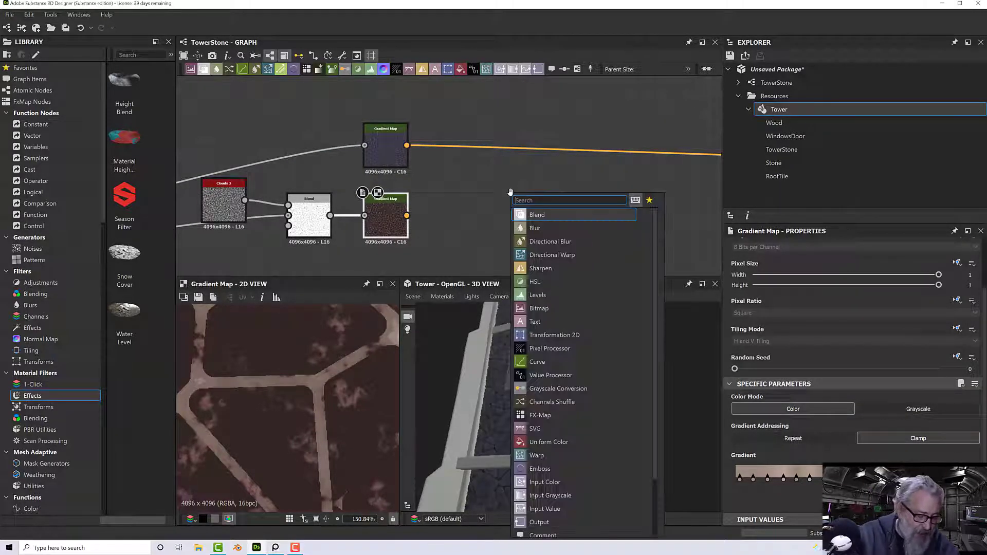
text(blend)
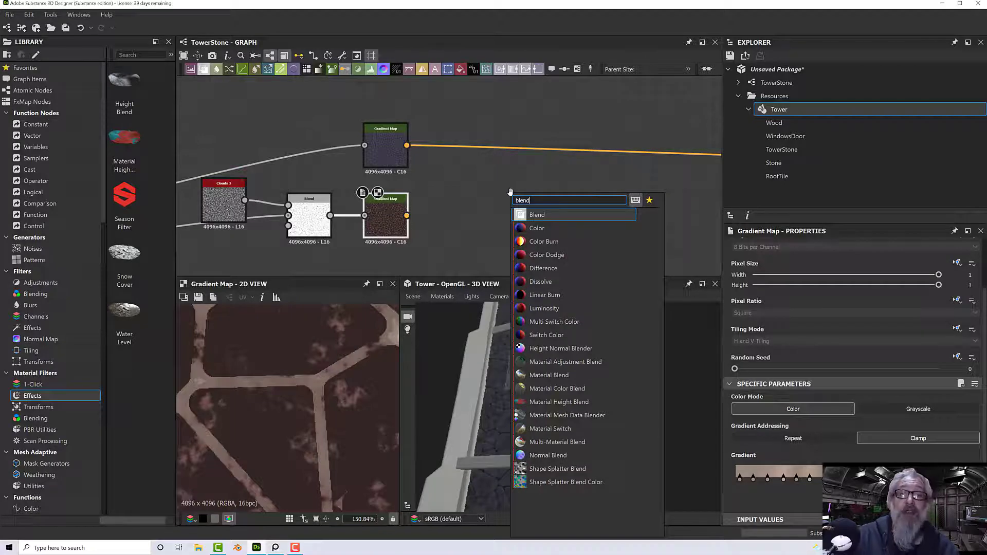
click(541, 215)
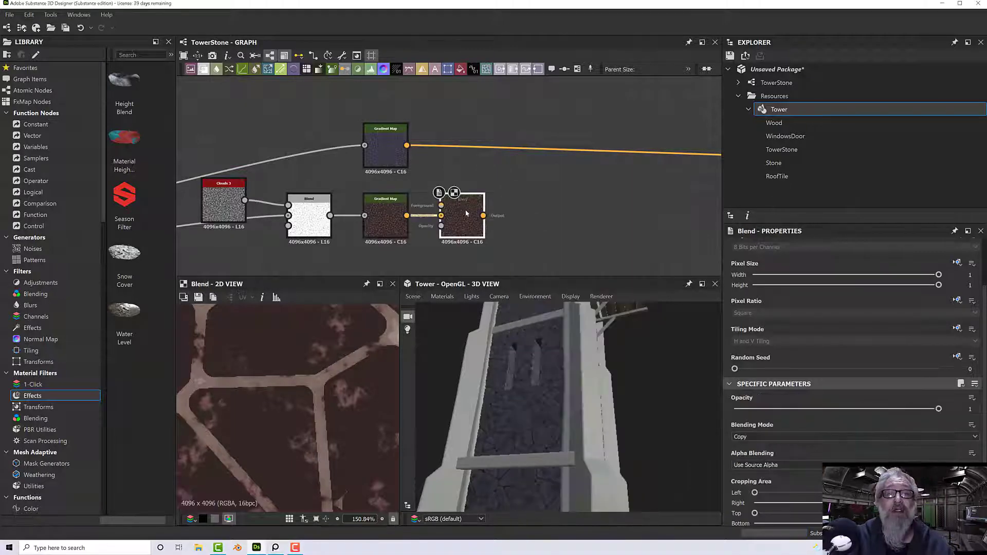
drag(432, 205, 466, 179)
drag(407, 146, 471, 175)
- Preview the Blur HQ Grayscale, Blend and Edge Detect nodes in the Base Shape frame to compare them as masks
scroll(452, 228, down, 5)
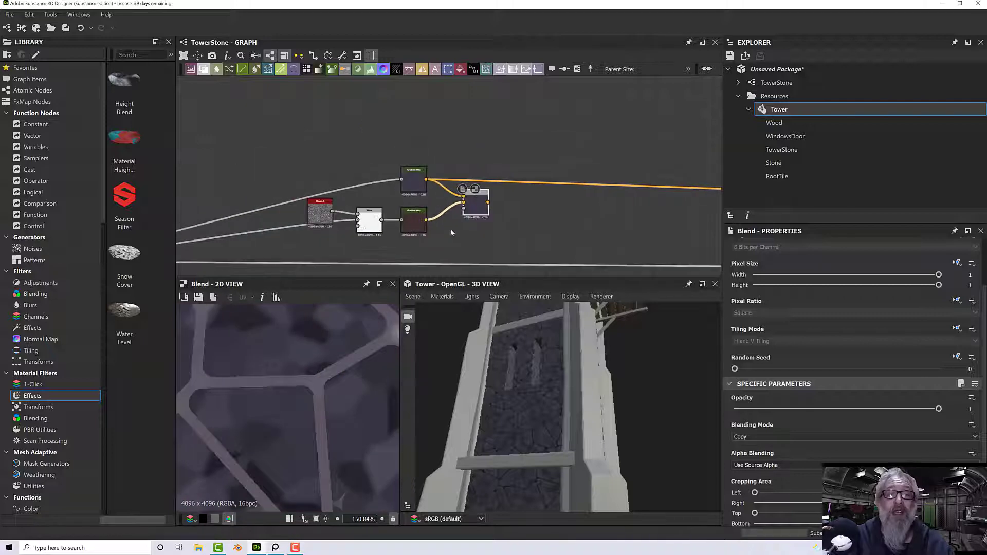
middle_drag(431, 229, 573, 193)
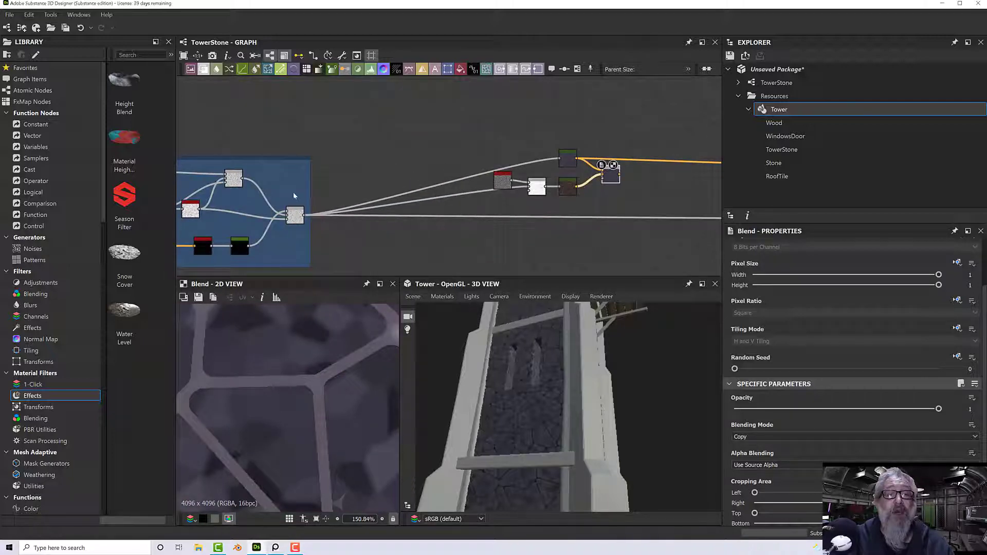
scroll(294, 196, up, 8)
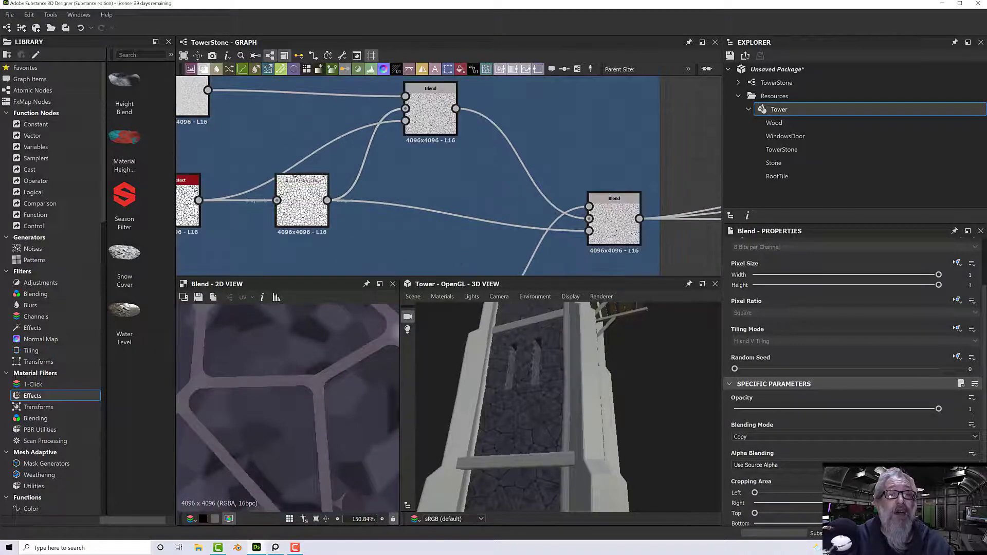
double_click(298, 204)
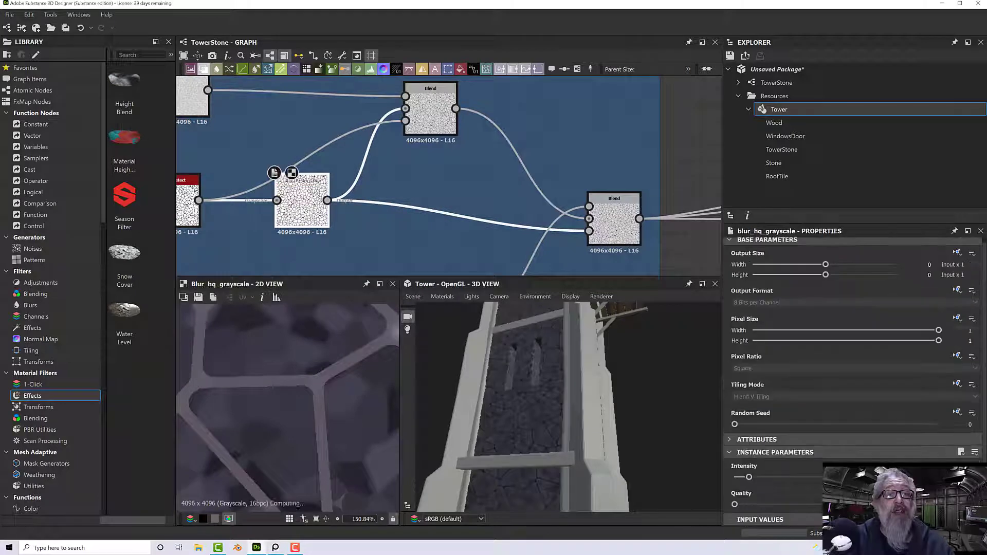
double_click(420, 126)
scroll(403, 182, down, 5)
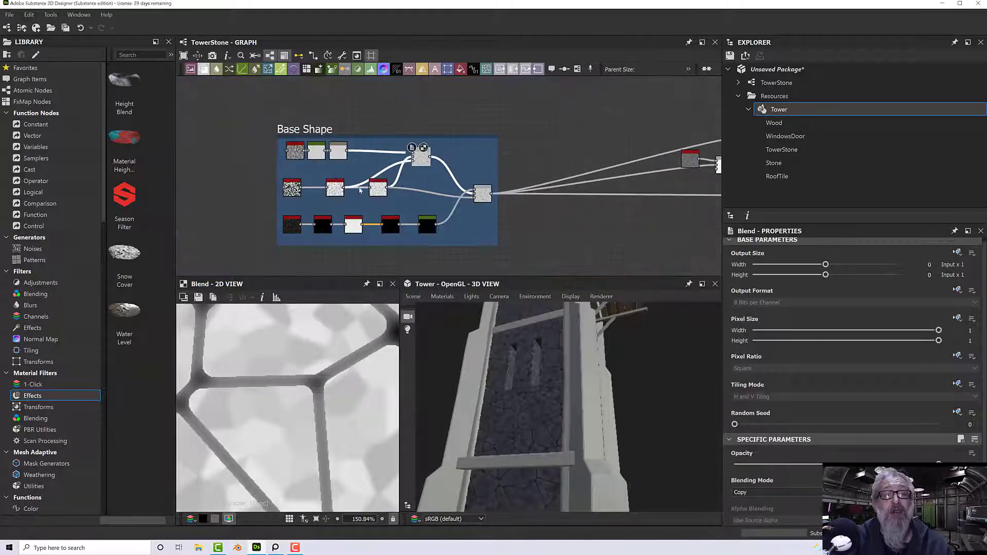
double_click(378, 188)
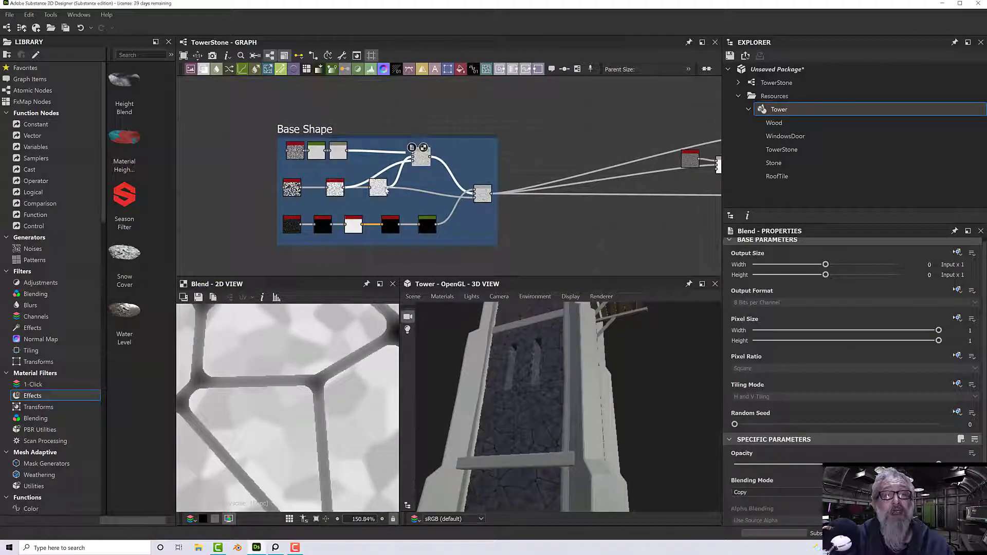
double_click(335, 188)
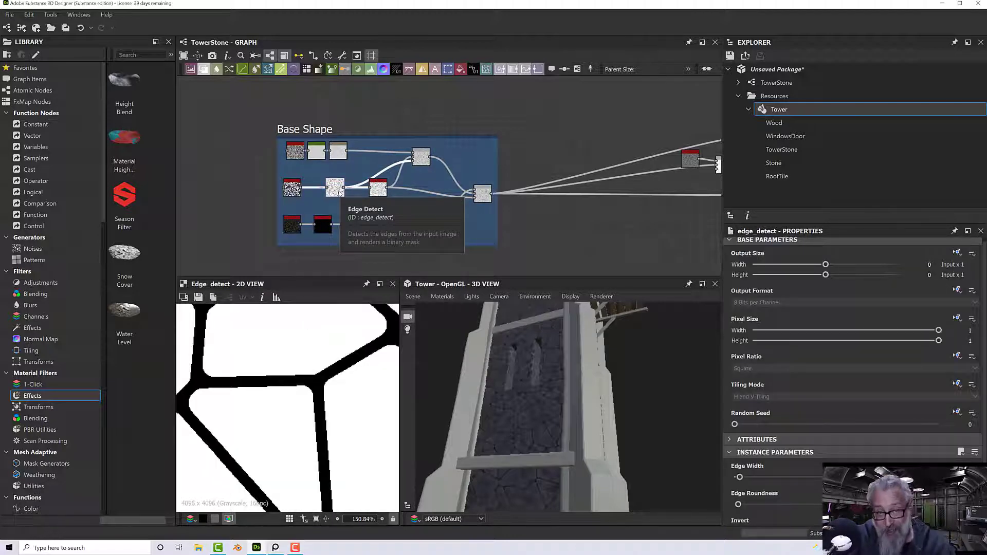
scroll(340, 193, down, 1)
middle_drag(380, 208, 261, 190)
double_click(295, 192)
scroll(325, 202, down, 2)
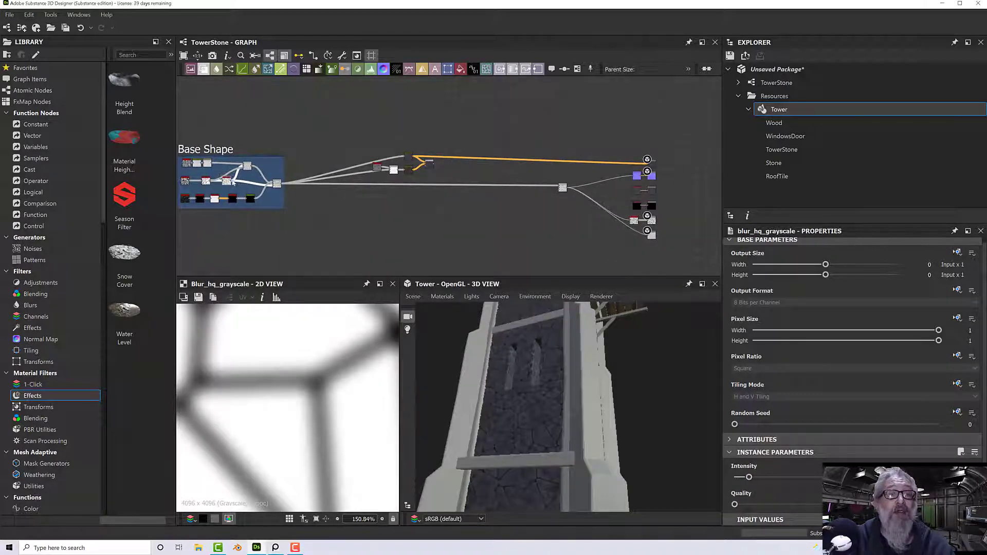
- Connect the Base Shape's Blur HQ Grayscale to the new Blend's opacity input and inspect the mix of stone and mortar
mouse_move(230, 181)
mouse_down()
mouse_move(423, 171)
mouse_move(232, 186)
mouse_up()
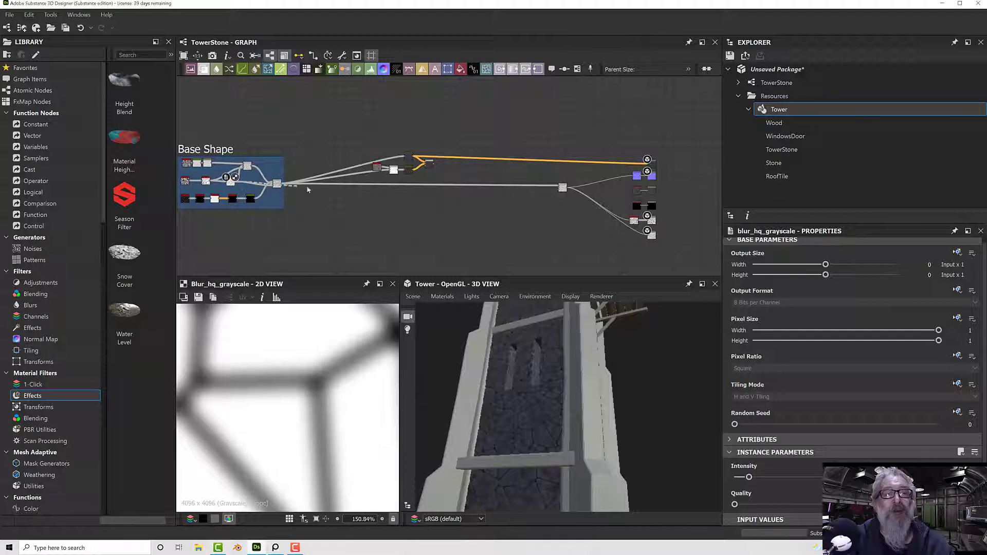
drag(308, 190, 428, 170)
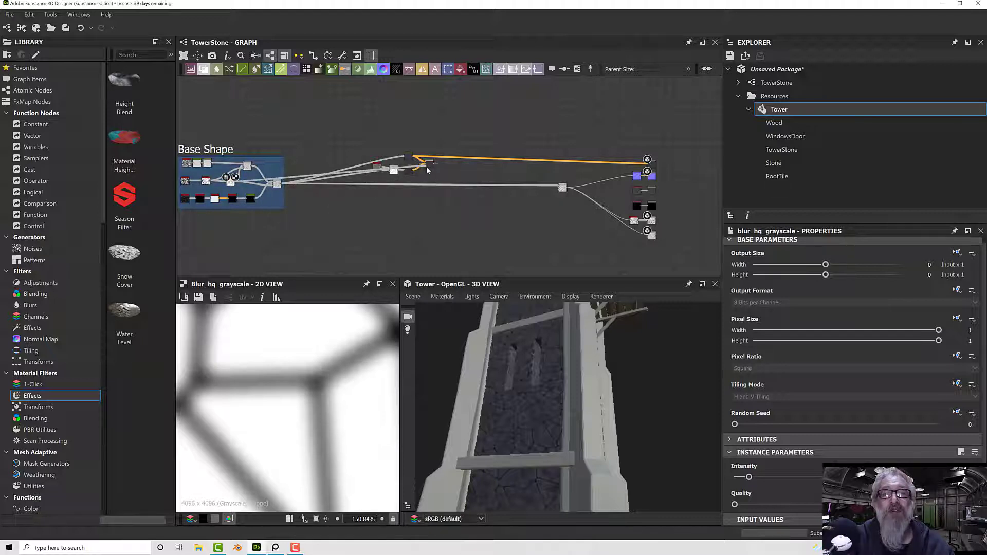
double_click(429, 165)
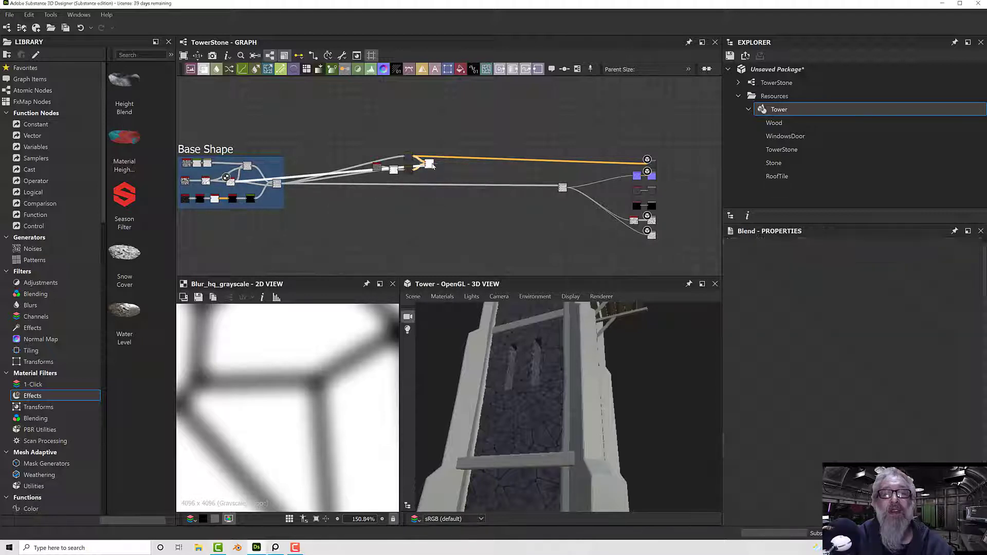
scroll(430, 165, up, 3)
scroll(432, 166, up, 3)
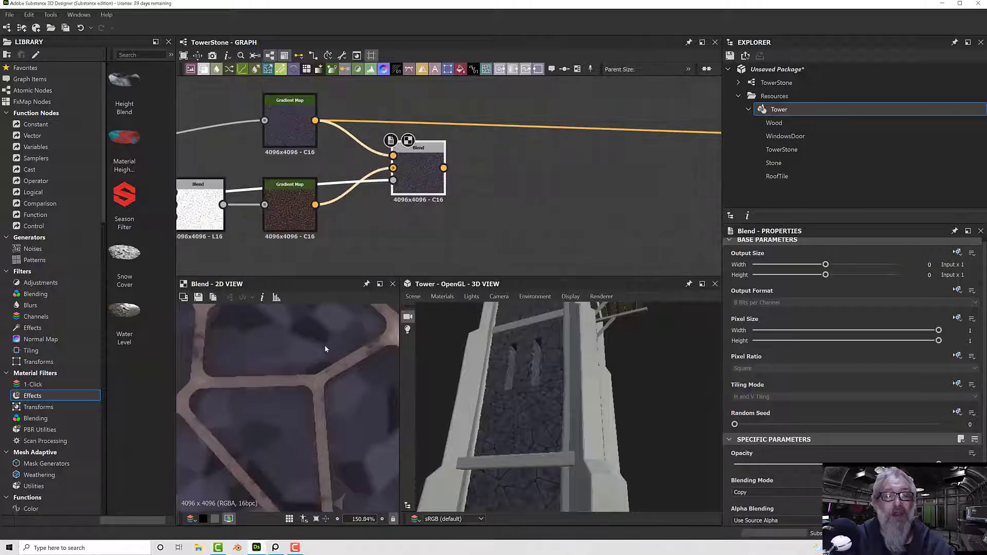
scroll(325, 344, down, 3)
scroll(276, 400, down, 1)
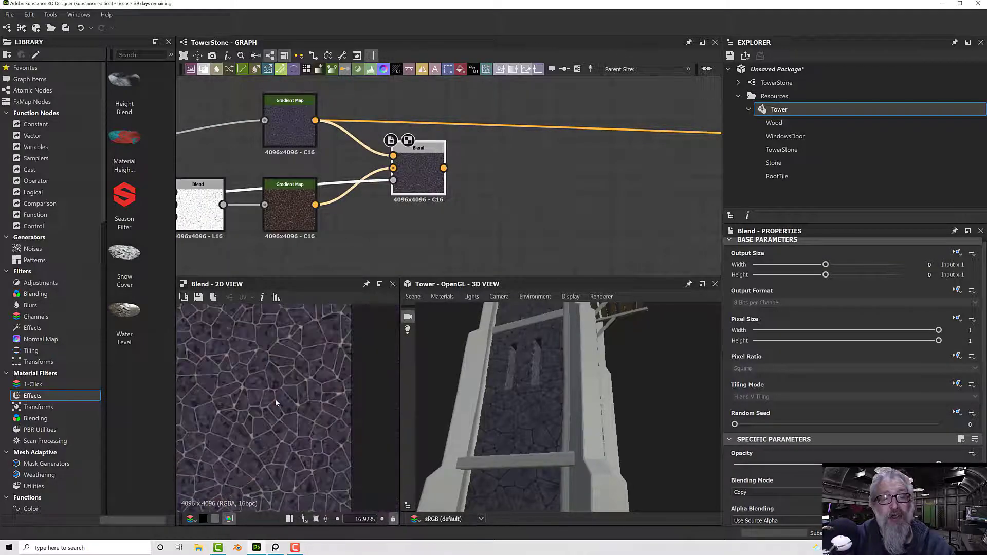
scroll(275, 401, up, 5)
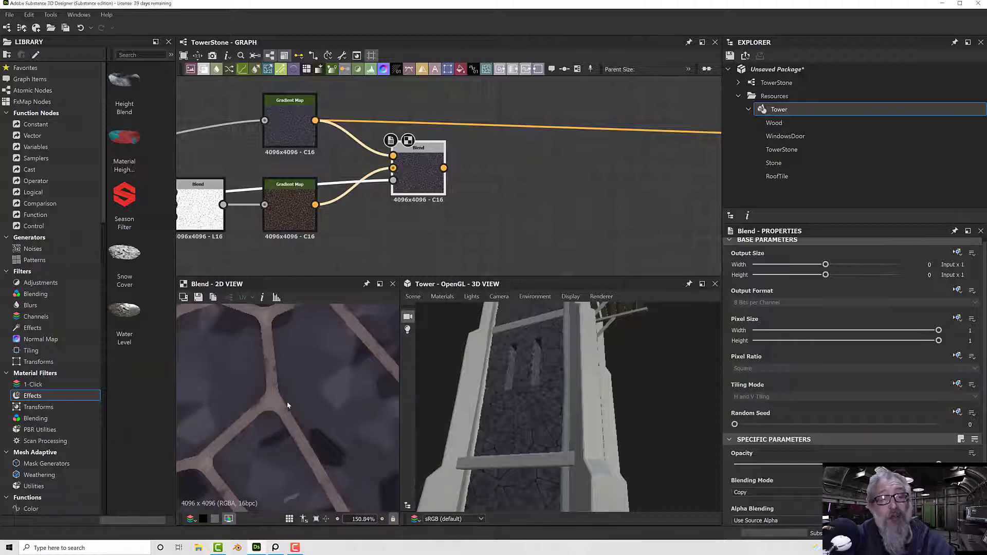
scroll(290, 405, down, 16)
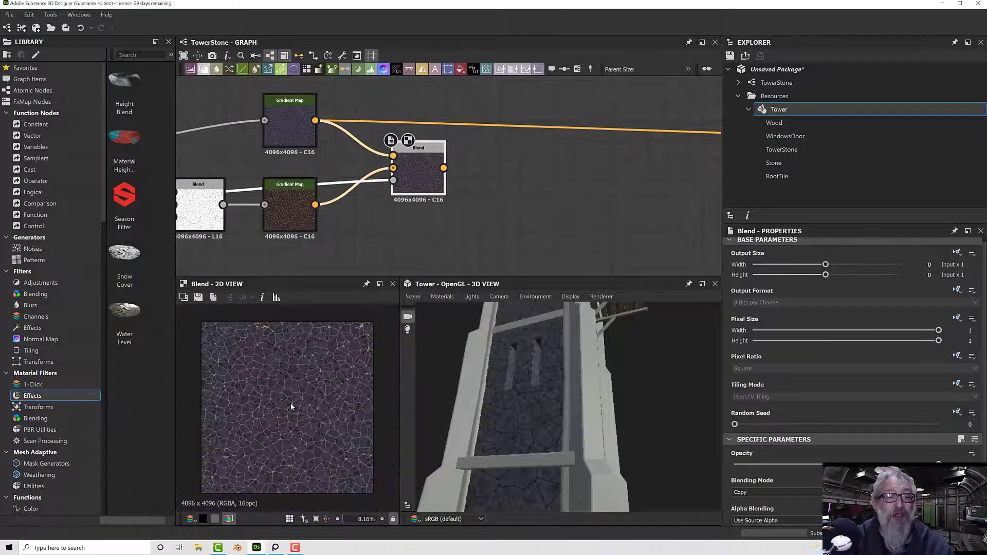
scroll(291, 407, up, 1)
- Feed the stone and mortar Blend into the colour output node and inspect the stonework on the tower model
scroll(502, 151, down, 6)
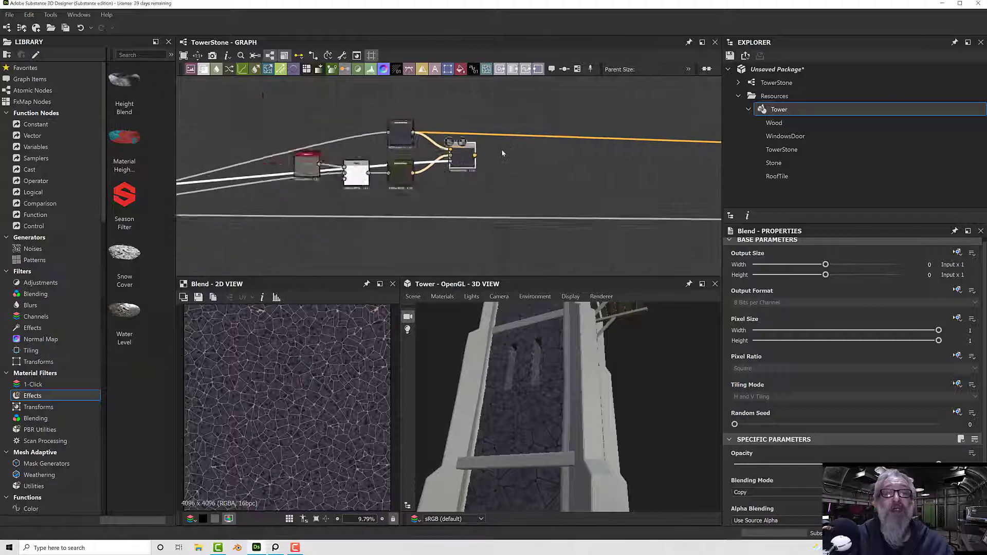
middle_drag(592, 166, 310, 183)
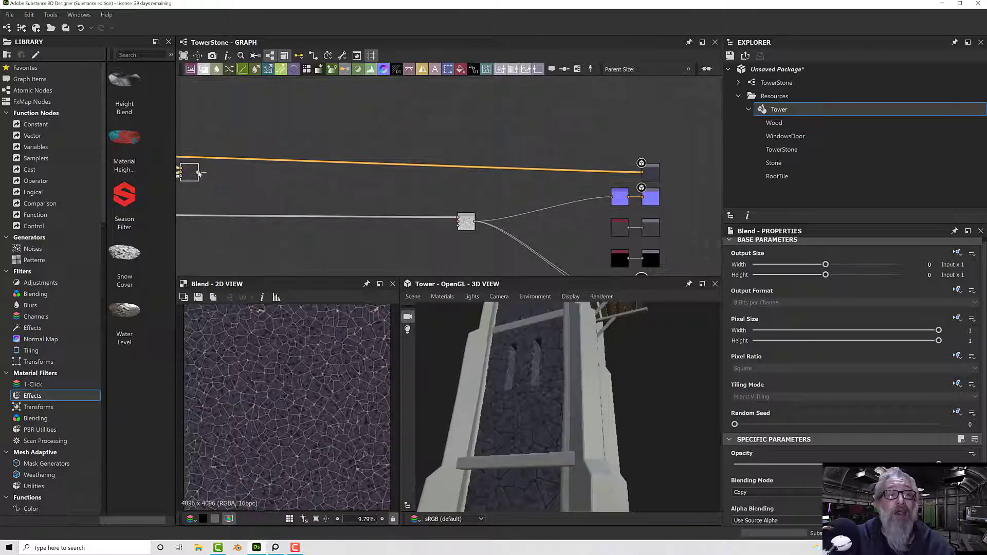
drag(200, 174, 647, 173)
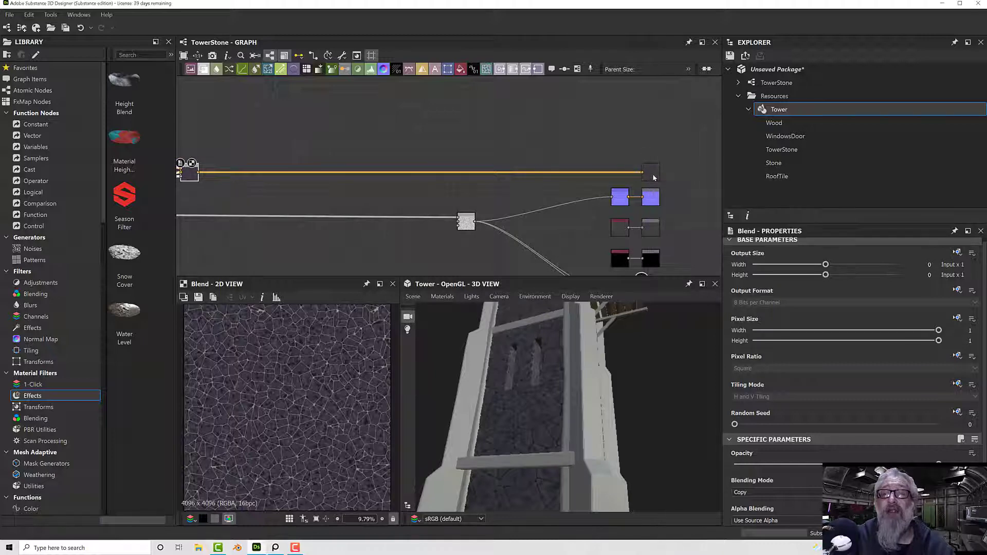
click(653, 178)
drag(496, 347, 555, 404)
scroll(535, 402, up, 6)
scroll(523, 394, down, 4)
scroll(513, 395, down, 4)
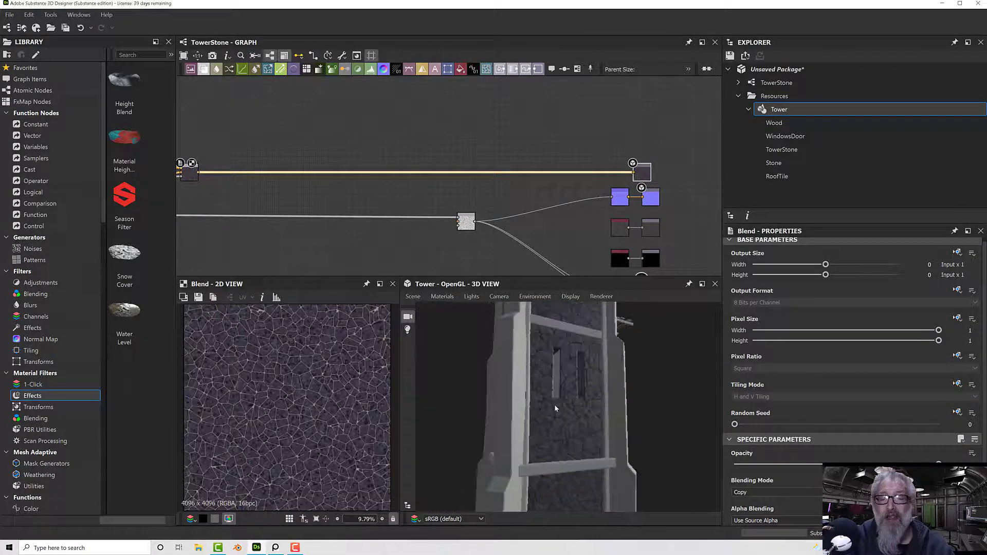
scroll(554, 404, up, 6)
- Lower the HBAO node's Height Depth to its minimum and examine the mortar joints on the tower up close
middle_drag(534, 206, 454, 110)
double_click(534, 193)
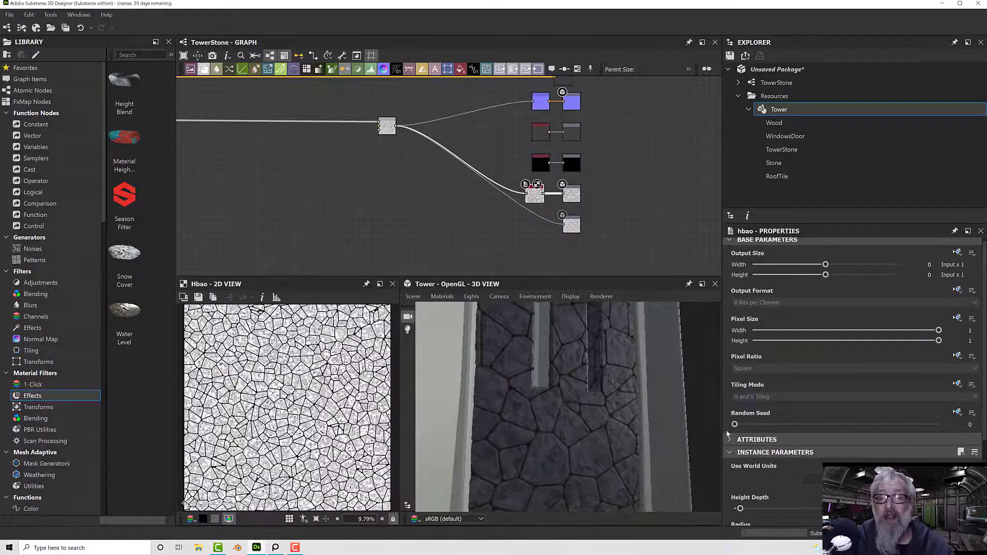
drag(740, 509, 727, 509)
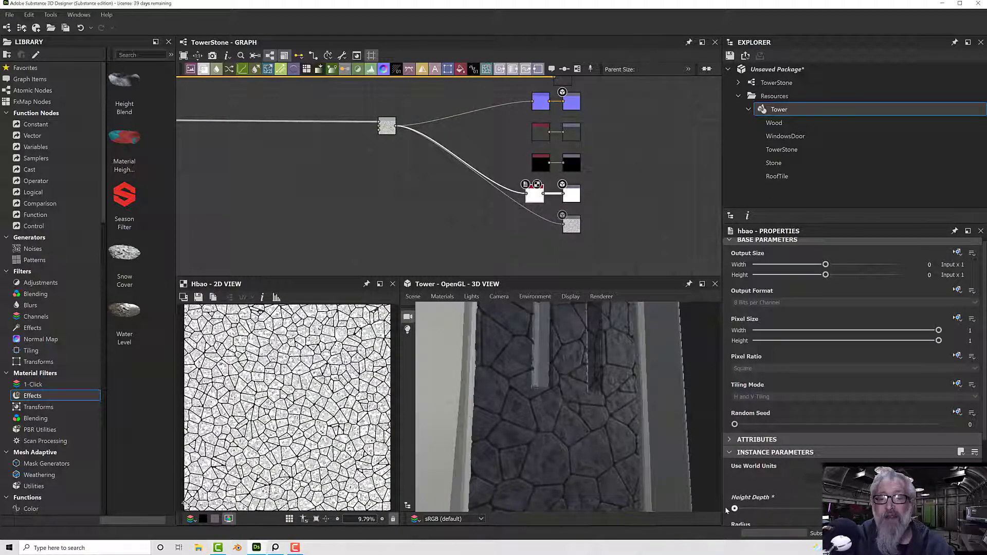
scroll(568, 429, up, 2)
scroll(567, 430, up, 5)
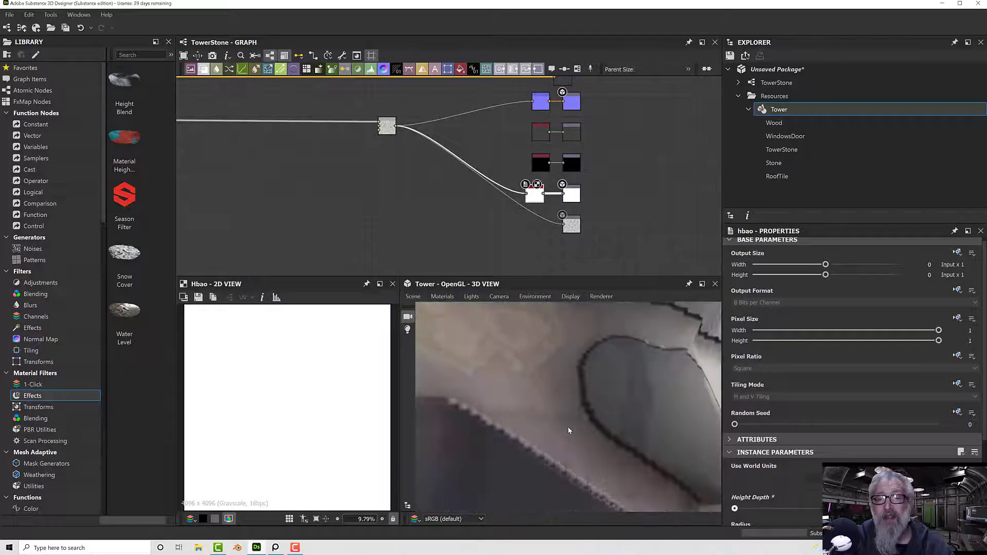
middle_drag(632, 443, 592, 375)
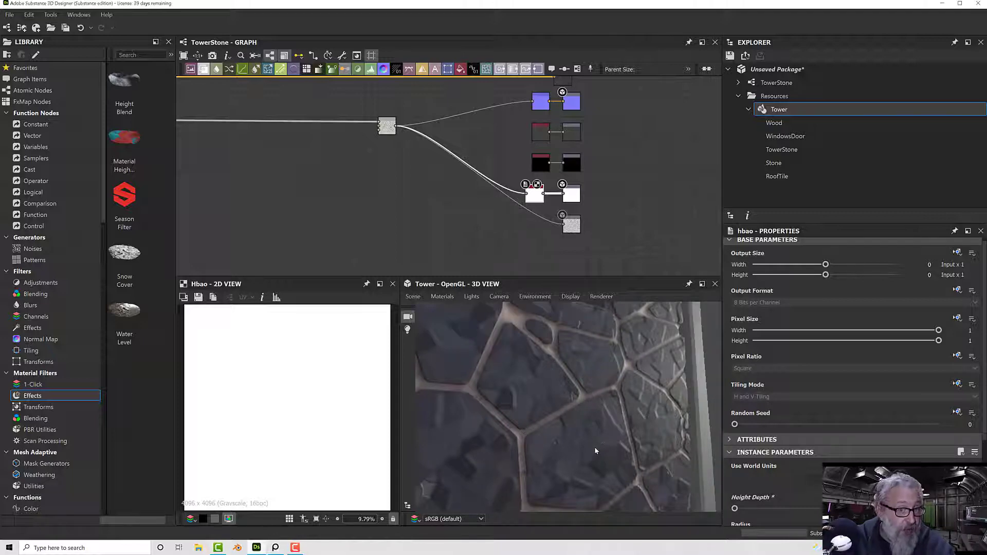
- Set the HBAO node's Height Depth to 0.01 and its Radius to 0.005
scroll(734, 478, down, 3)
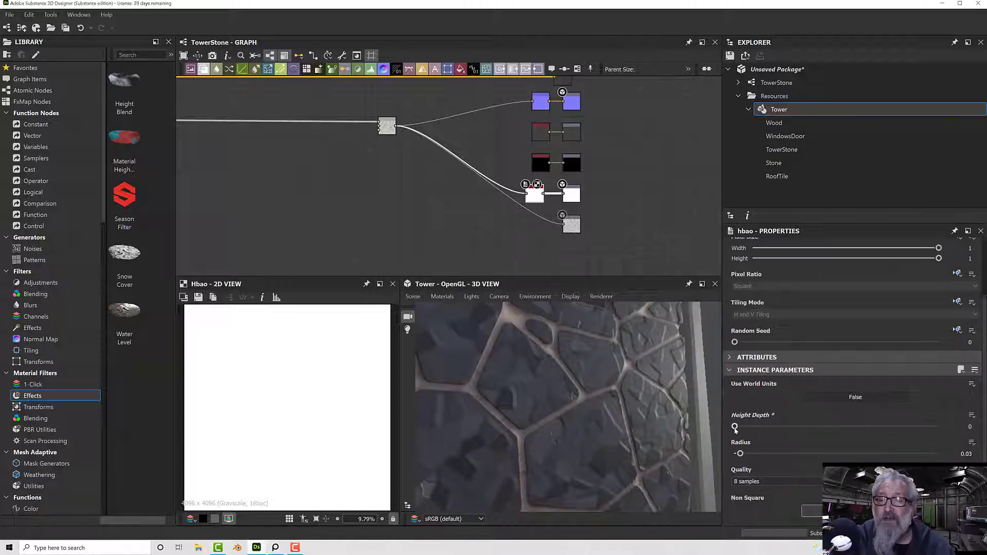
drag(735, 429, 737, 431)
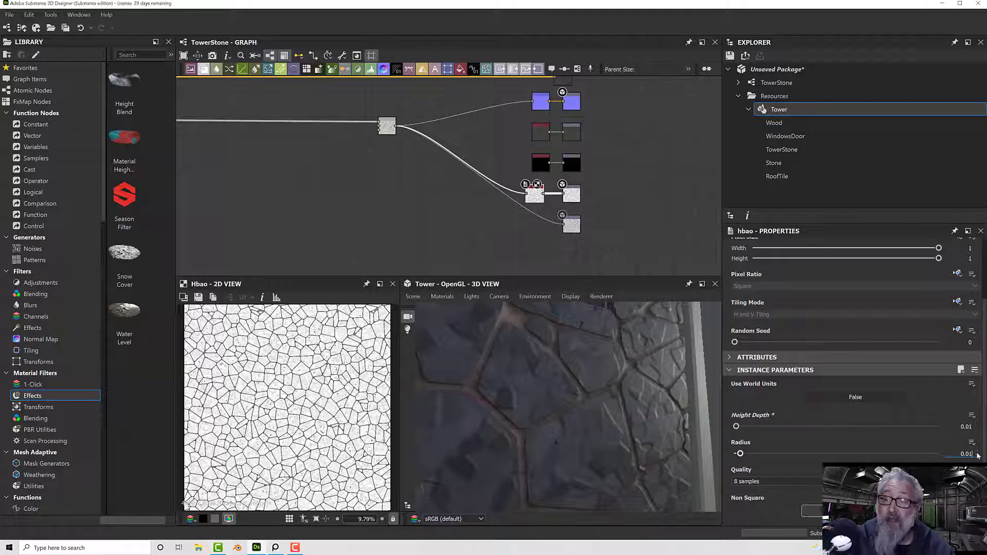
key(Return)
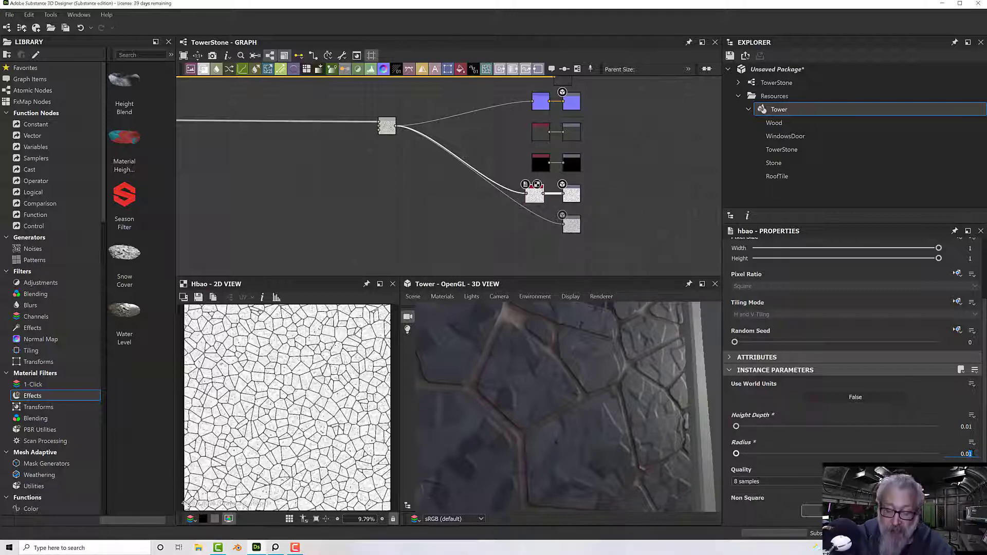
key(Return)
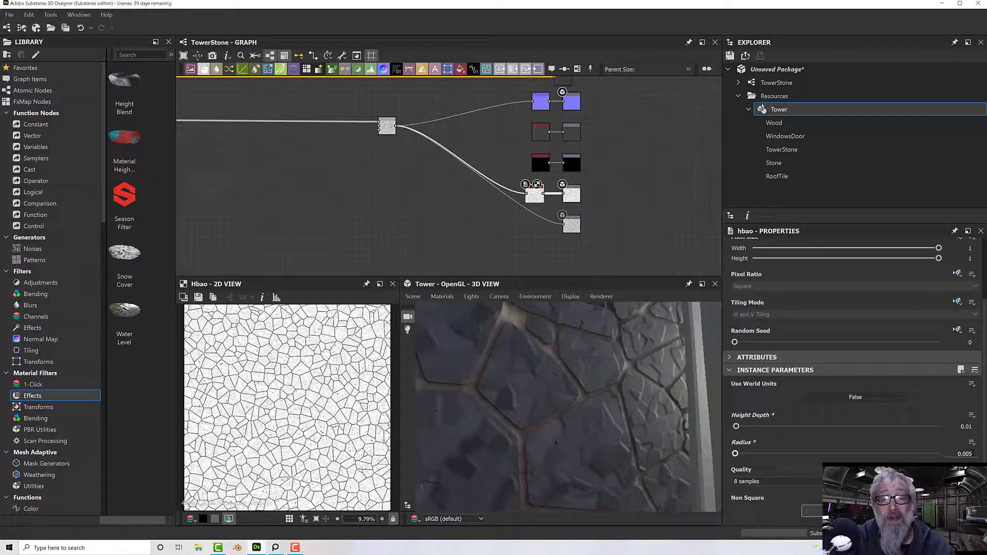
- Examine the mortar joints and stone shading on the tower from a distance and up close
scroll(494, 394, down, 10)
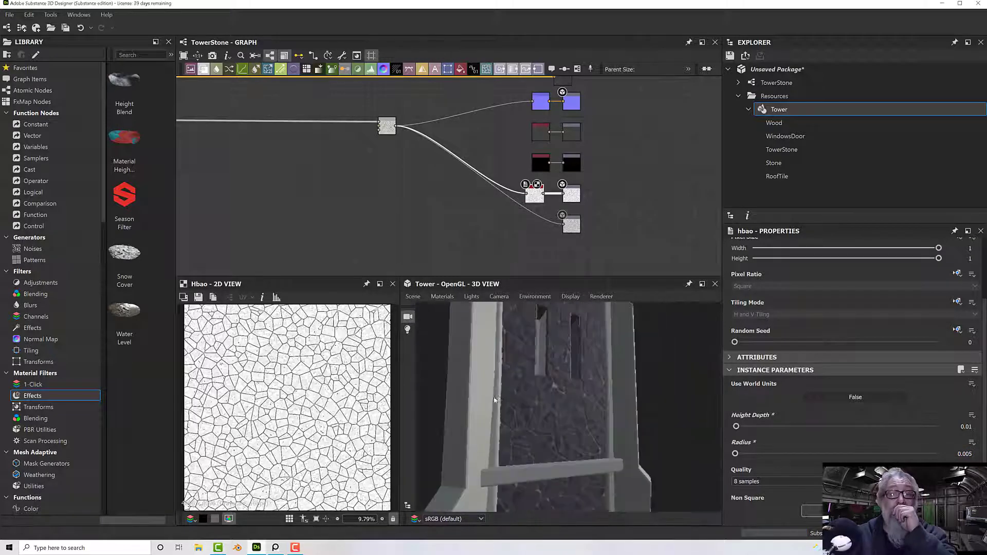
drag(494, 396, 519, 401)
scroll(482, 397, up, 8)
scroll(519, 401, down, 2)
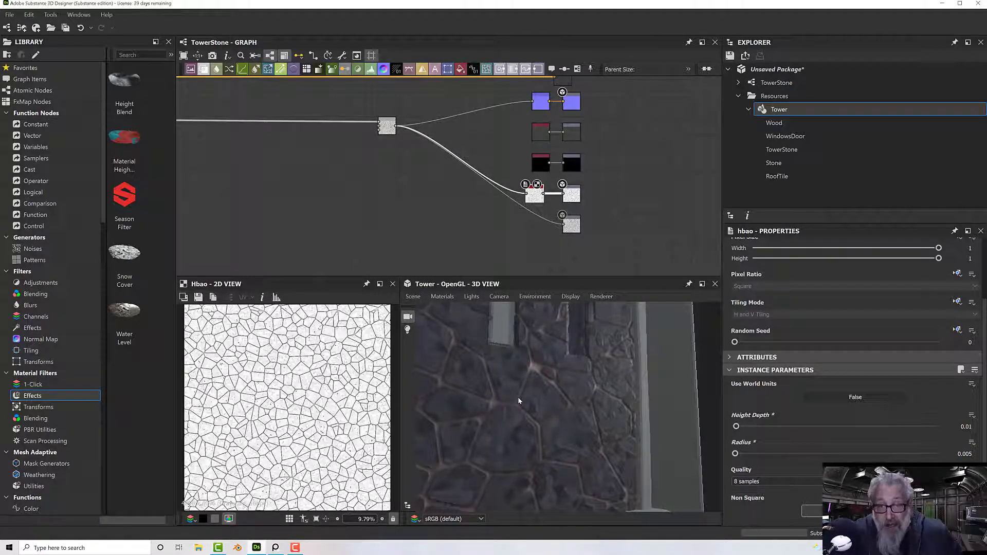
scroll(518, 398, down, 8)
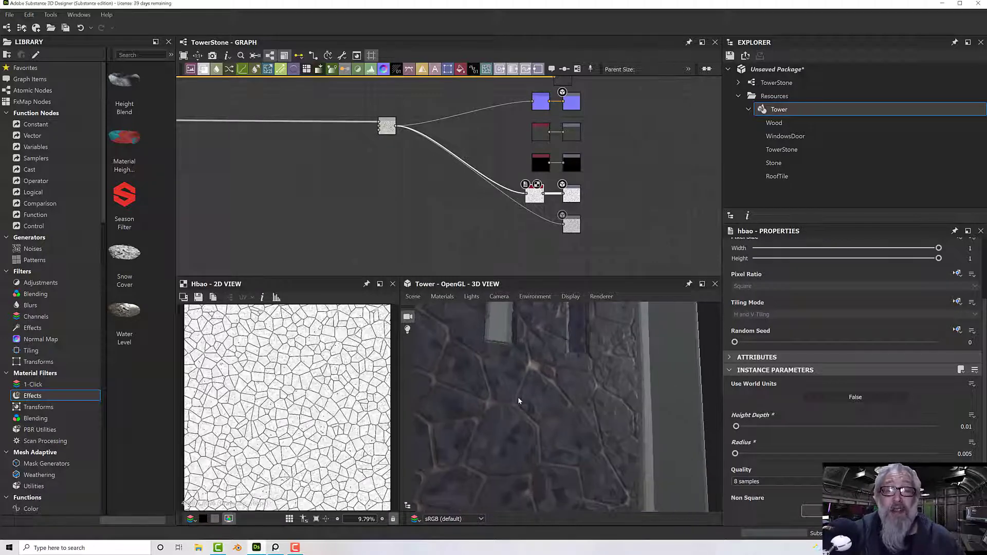
scroll(519, 401, down, 4)
drag(486, 392, 612, 415)
scroll(559, 391, up, 5)
- Move the five stone and mortar colour nodes up and closer to the Base Shape frame
middle_drag(402, 201, 651, 234)
scroll(651, 234, down, 1)
scroll(541, 221, down, 3)
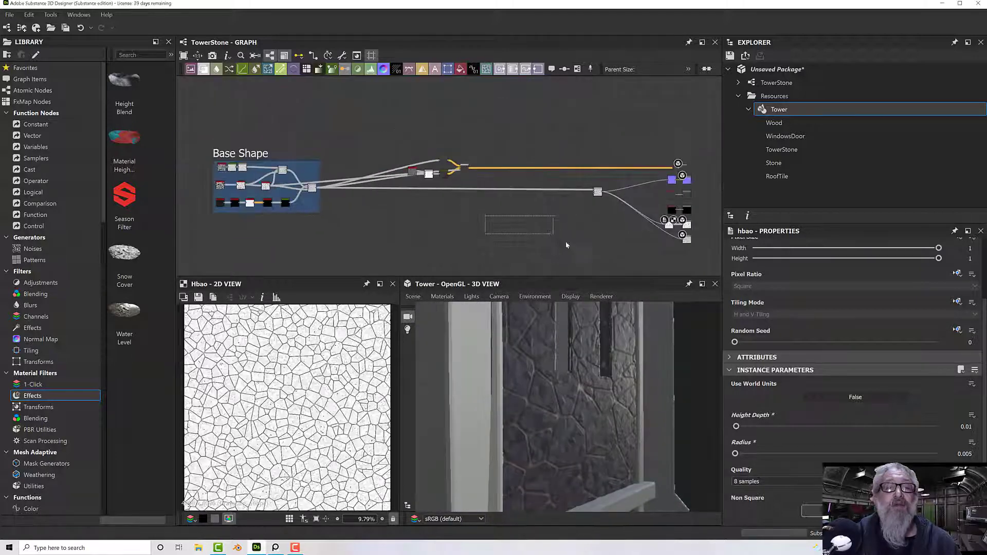
drag(389, 140, 415, 137)
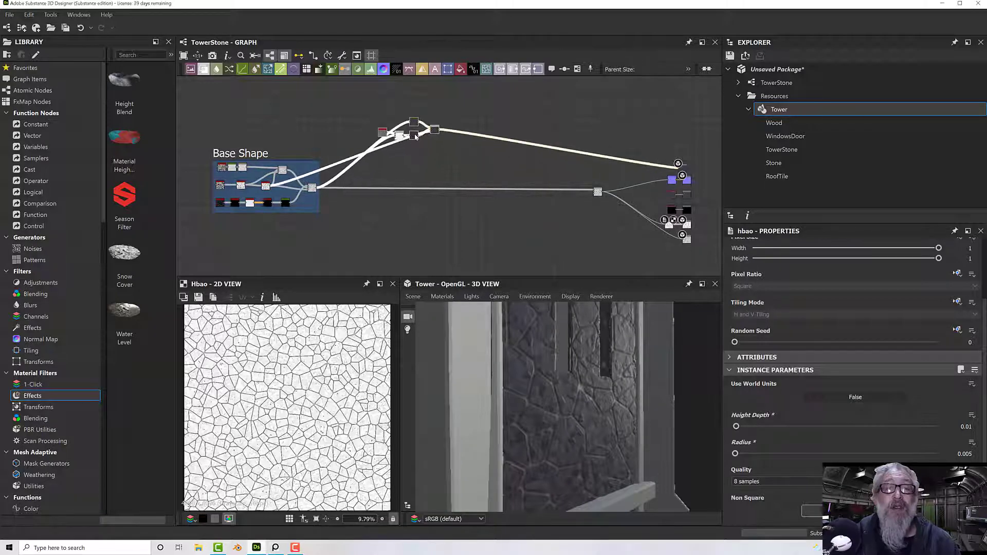
- Enclose the selected colour nodes in a frame titled Color
right_click(415, 136)
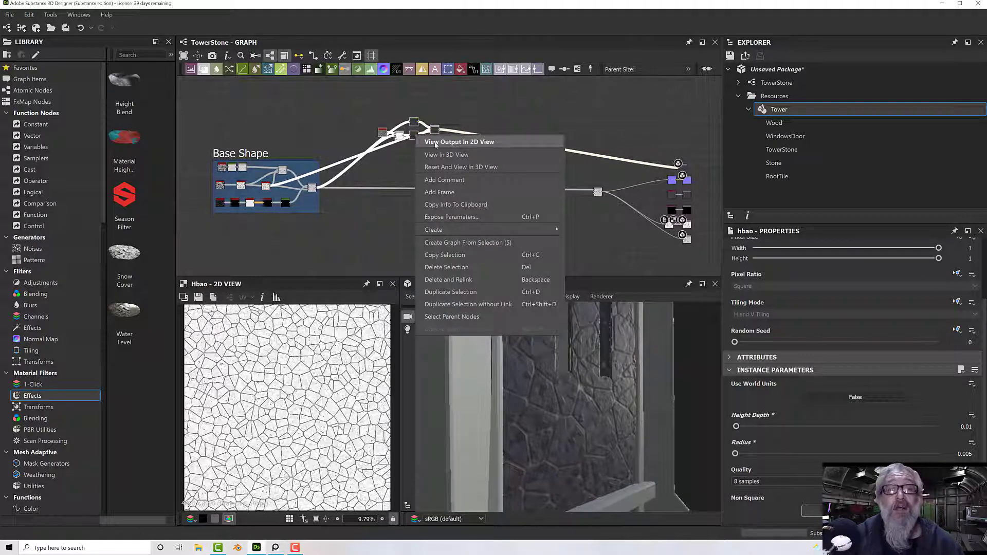
click(439, 192)
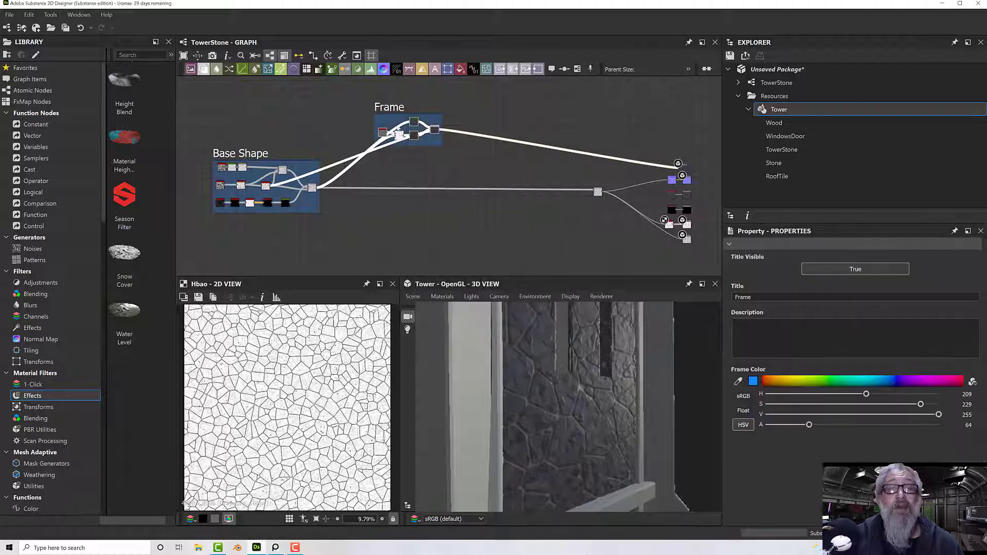
click(386, 106)
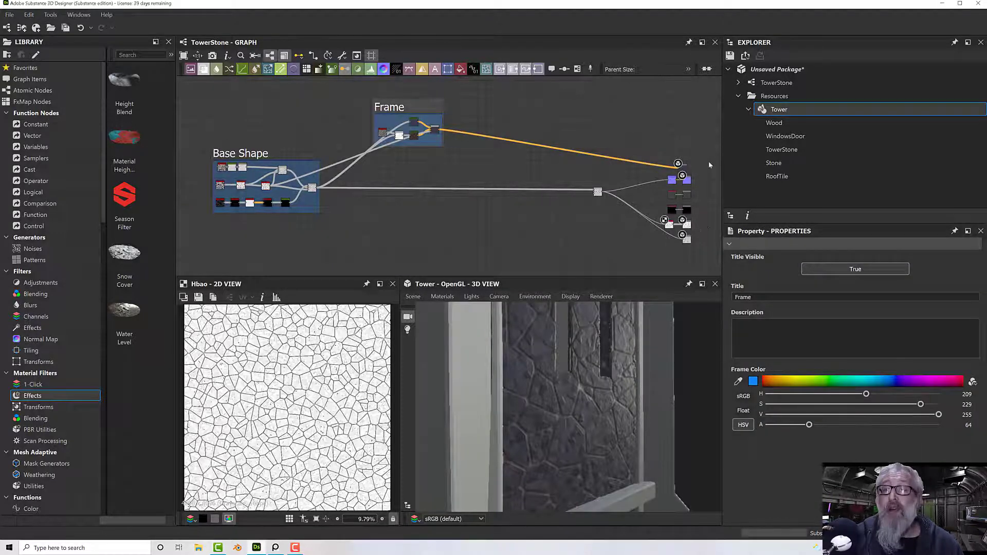
double_click(753, 297)
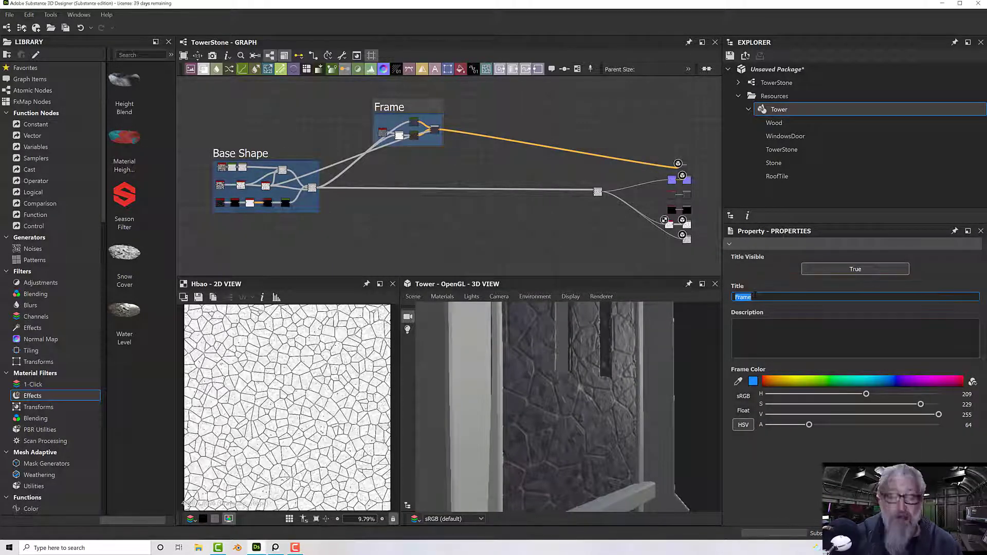
text(Color)
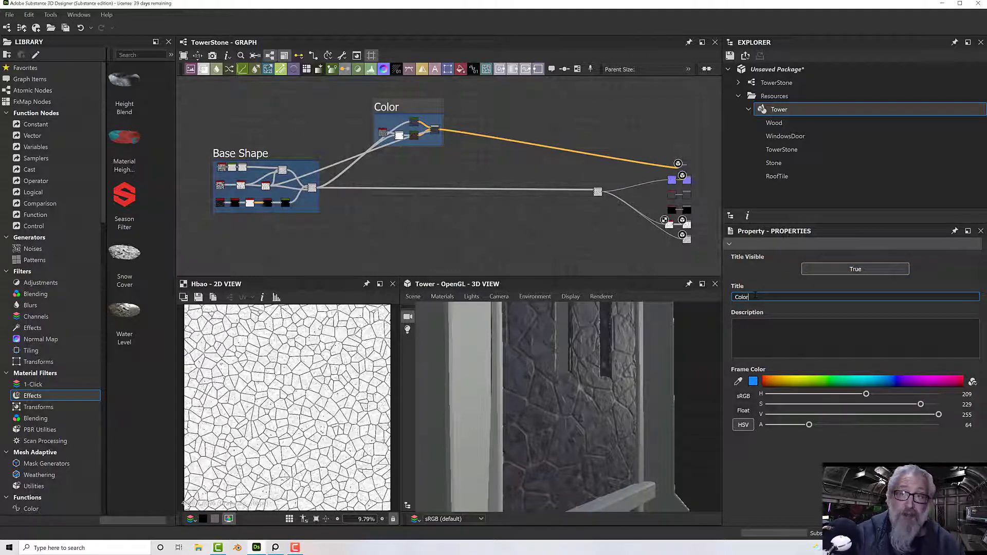
- Examine the surface shine of the stones and mortar on the tower up close
scroll(547, 379, up, 3)
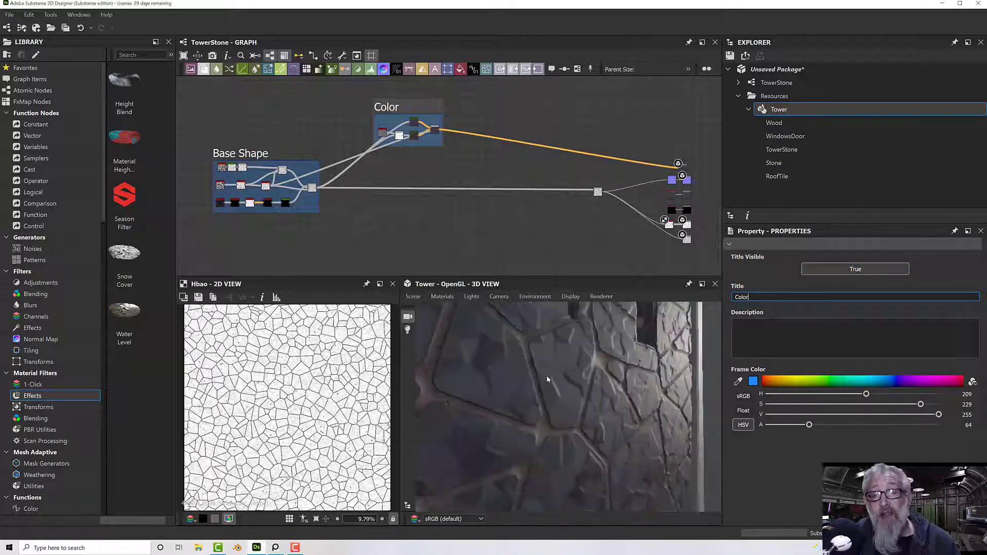
middle_drag(529, 225, 394, 216)
mouse_move(594, 379)
mouse_down()
mouse_move(600, 346)
mouse_move(602, 370)
mouse_up()
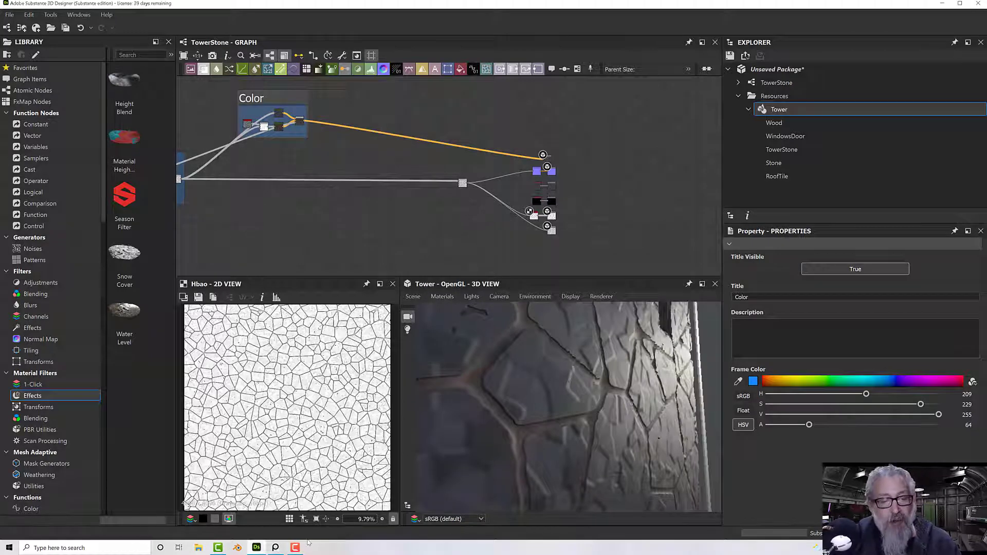
click(296, 548)
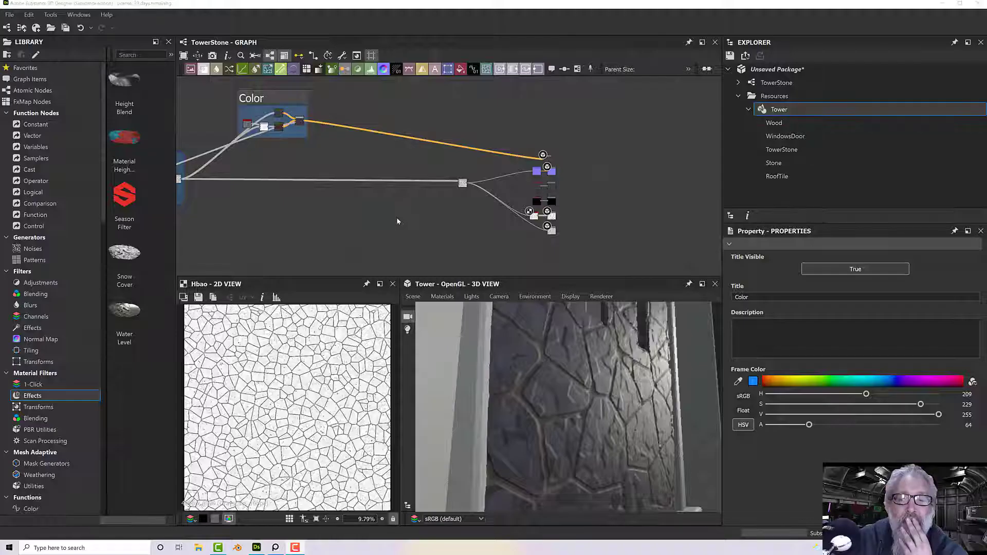
middle_drag(318, 206, 342, 200)
scroll(571, 391, up, 3)
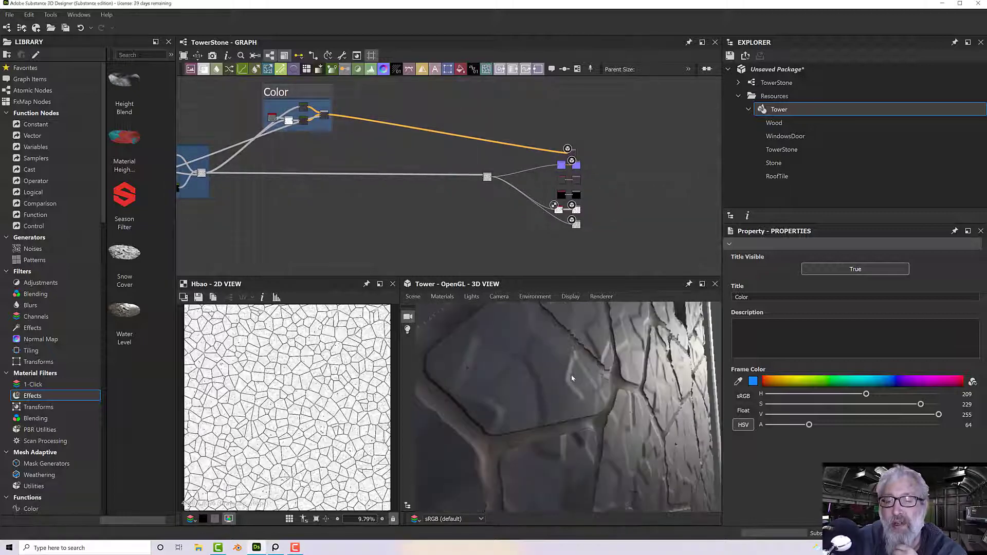
- Inspect the Roughness output and the Uniform Color node that feeds it
scroll(568, 184, up, 3)
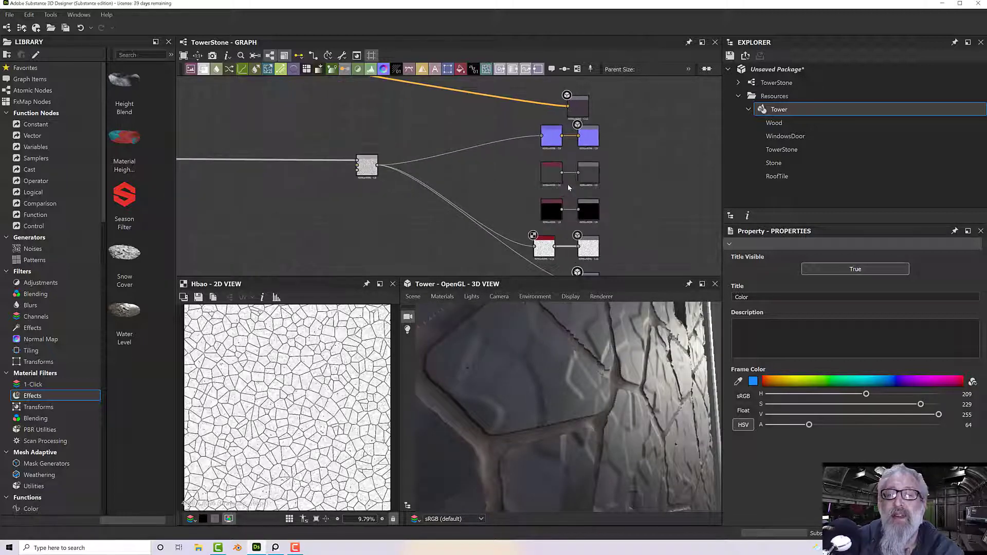
click(581, 178)
scroll(582, 178, up, 5)
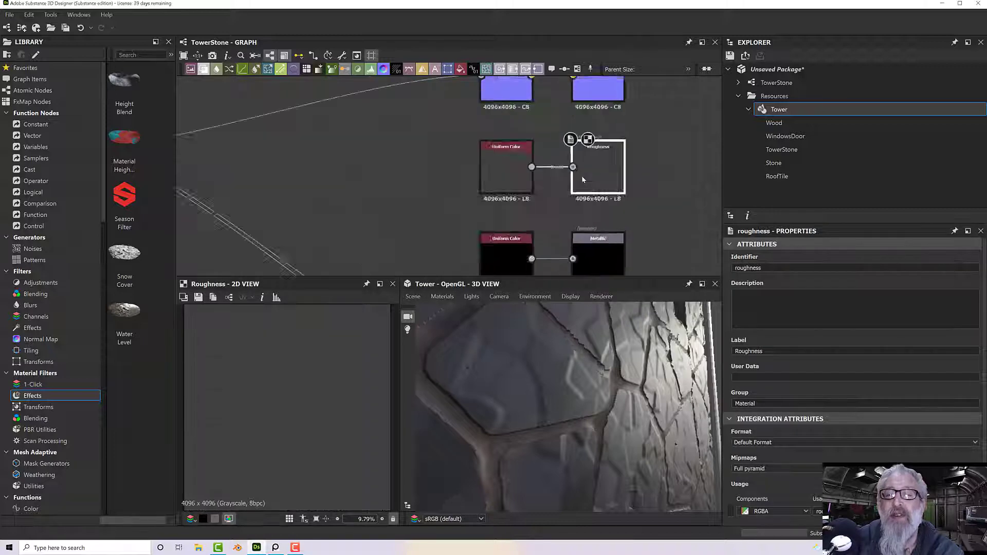
click(463, 171)
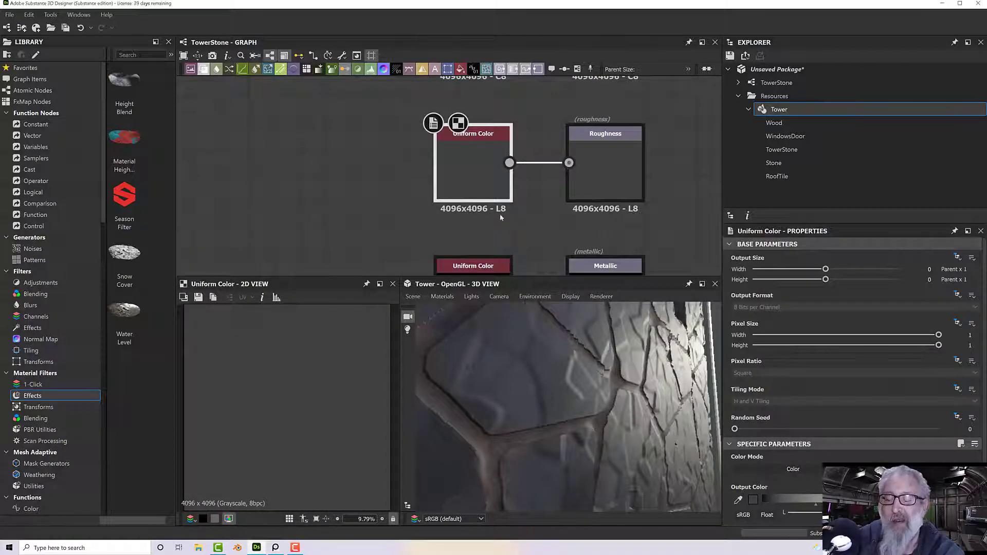
scroll(496, 217, down, 5)
scroll(495, 214, down, 3)
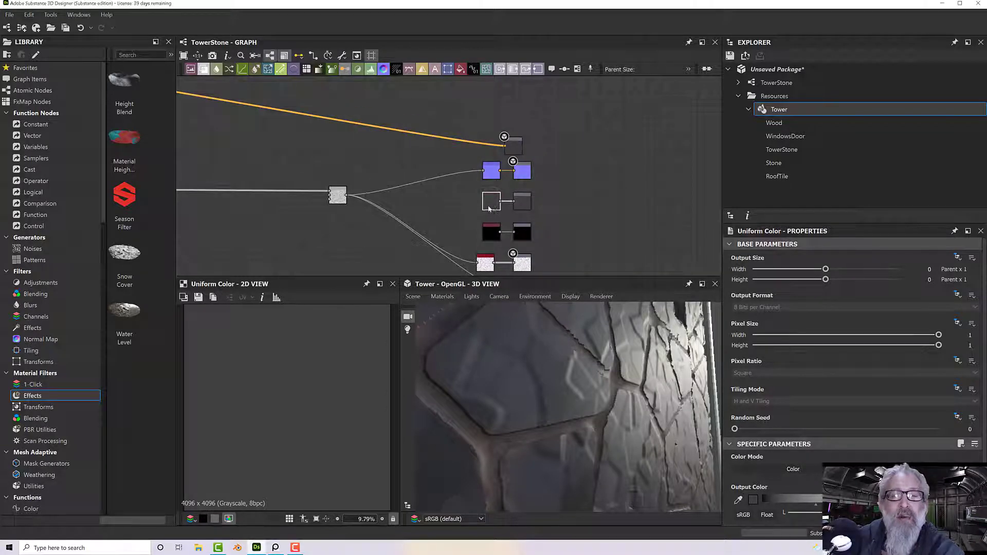
- Connect the height Blend's output to the Roughness output in place of the Uniform Color, and preview the roughness map
drag(485, 211, 489, 209)
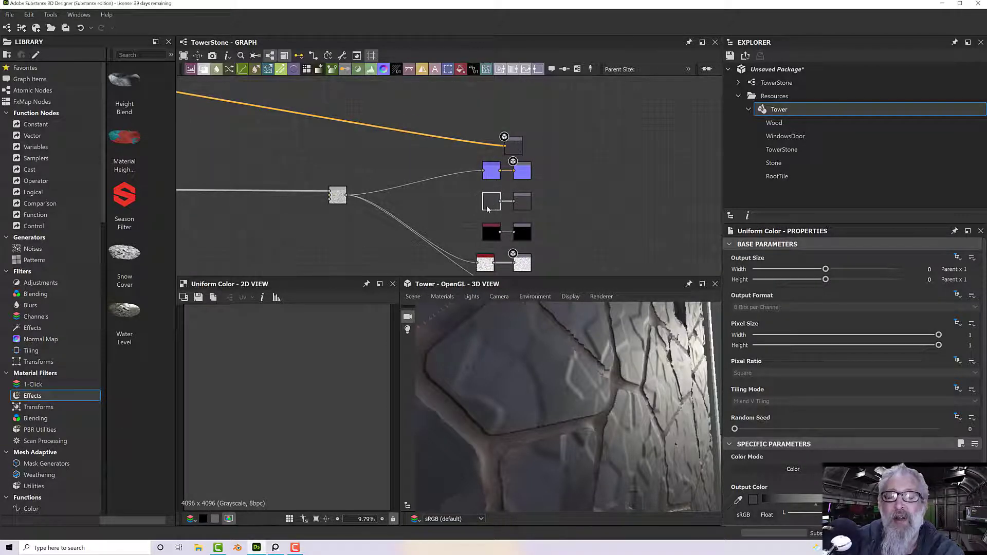
scroll(471, 208, down, 4)
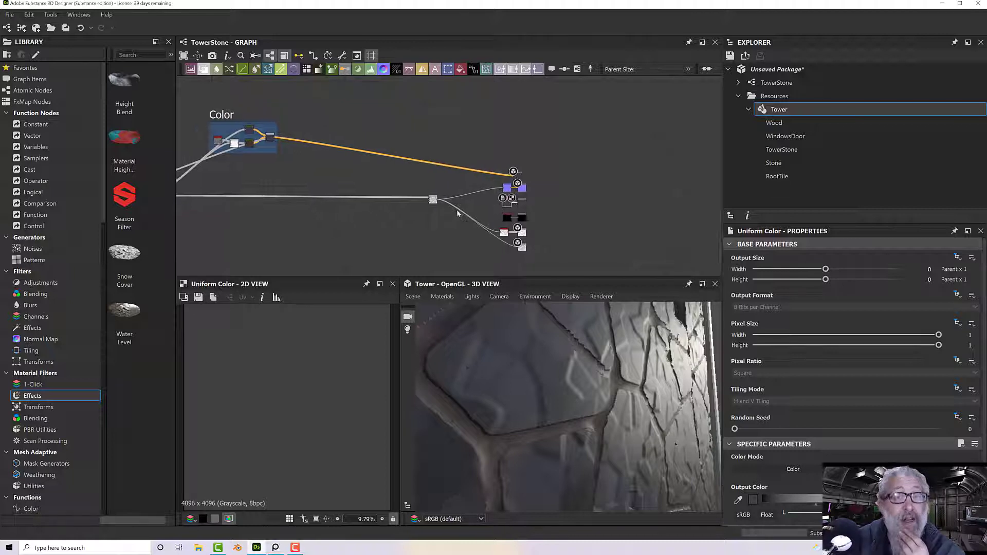
scroll(457, 209, up, 4)
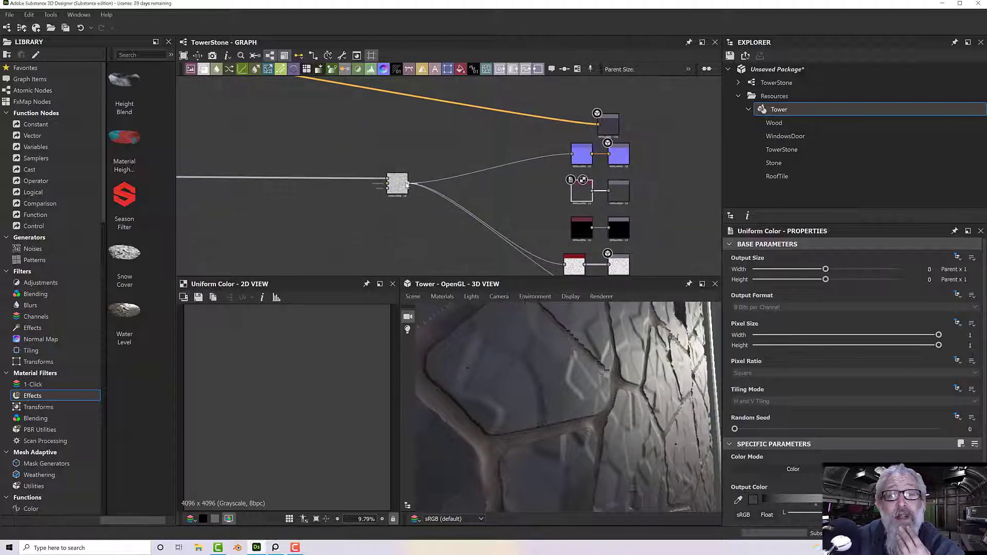
drag(406, 184, 549, 202)
double_click(615, 199)
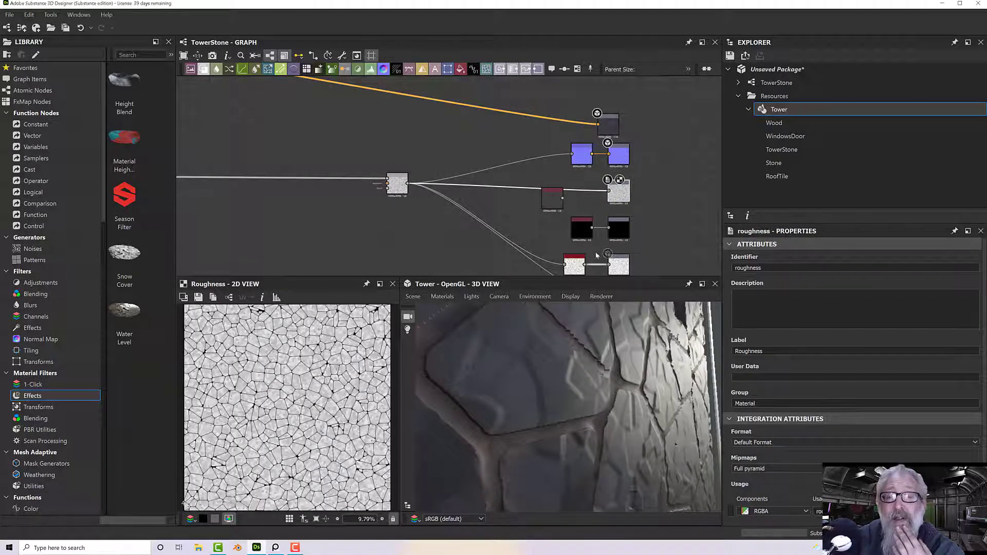
scroll(501, 406, up, 3)
scroll(501, 407, down, 8)
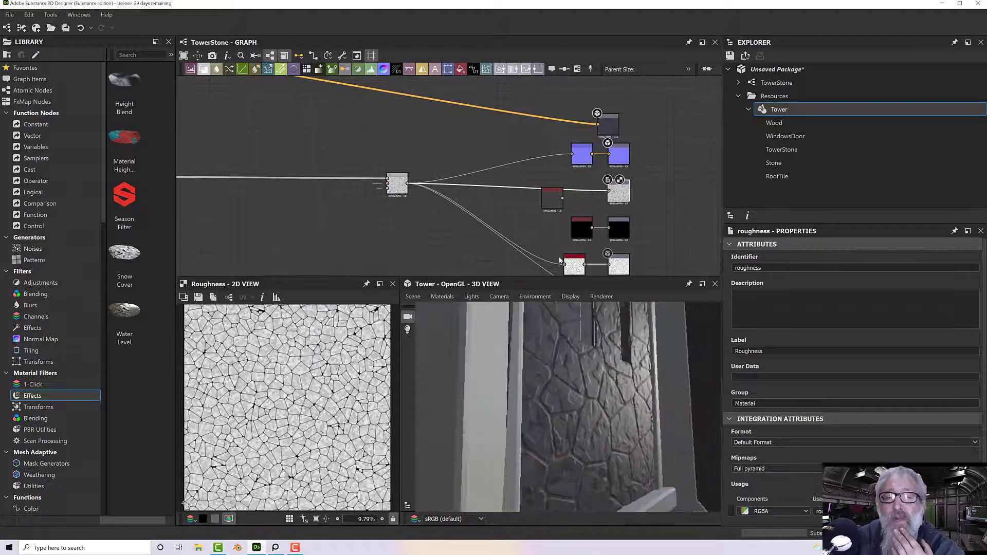
- Assign the Roughness output to the TowerStone material's Roughness channel in the 3D view and inspect the stonework
right_drag(618, 194, 575, 368)
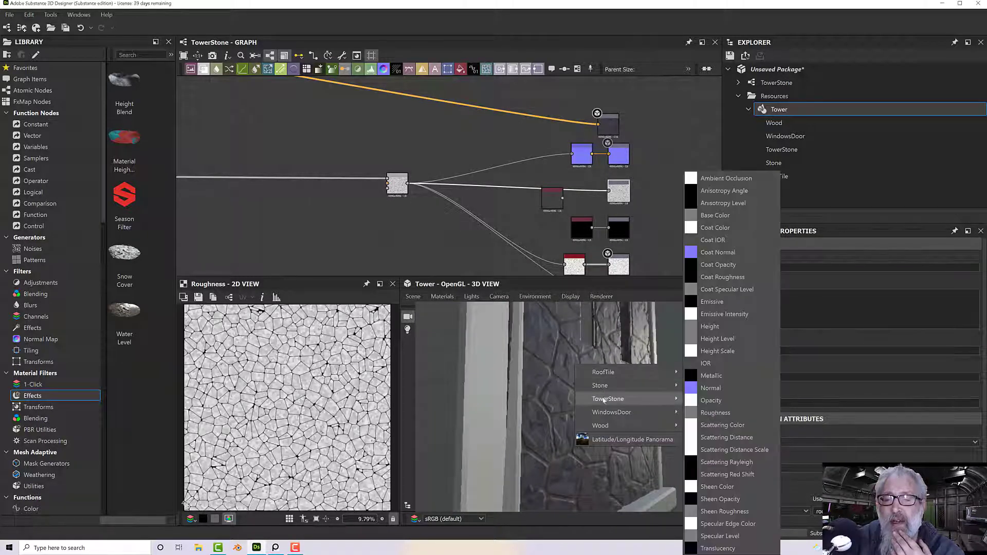
mouse_move(617, 399)
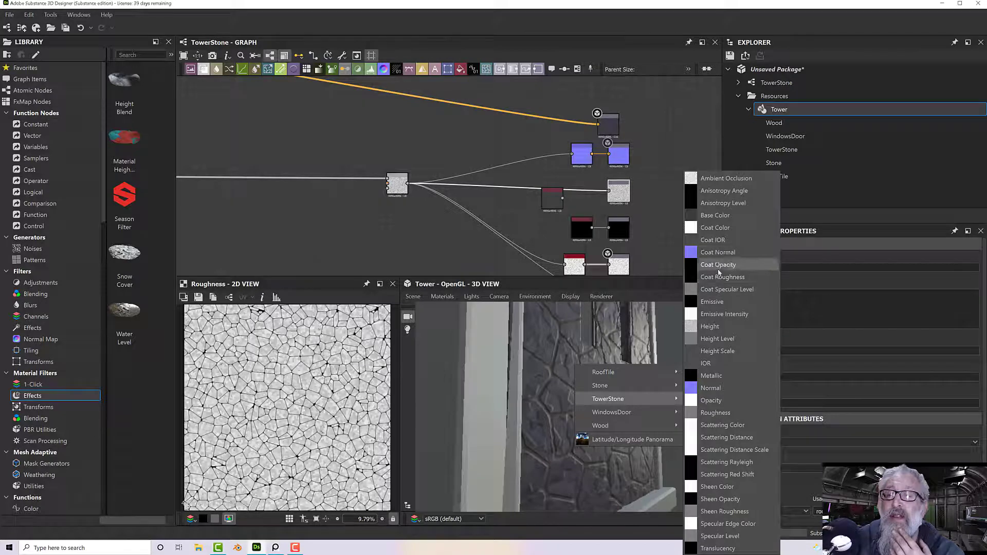
click(728, 413)
scroll(652, 404, up, 3)
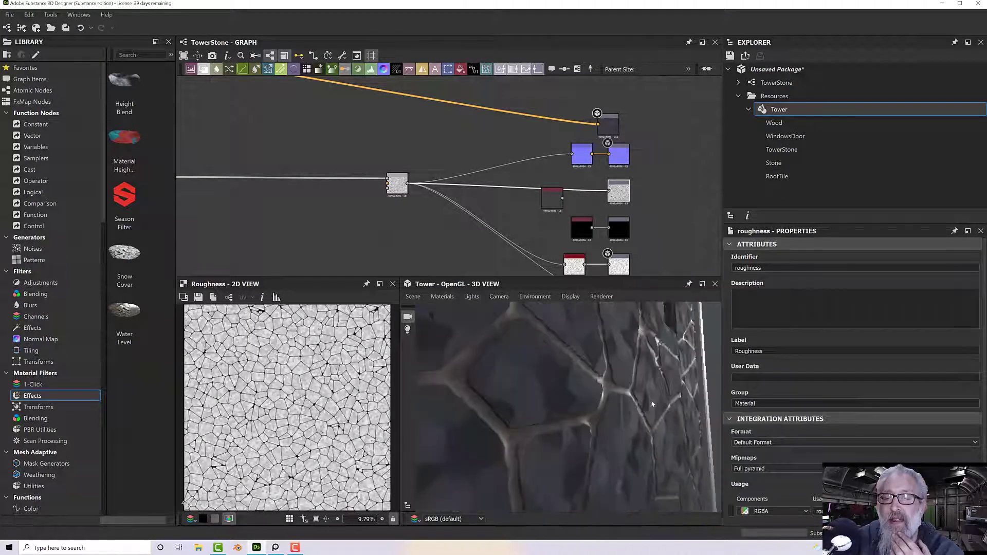
drag(594, 381, 563, 386)
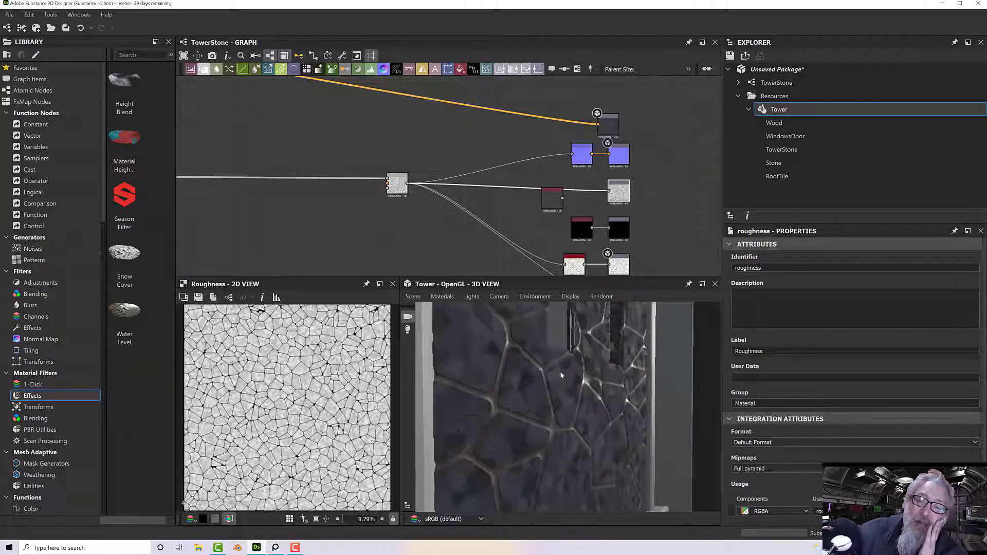
- Insert a Curve node into the link between the height Blend and the Roughness output, and align it with the Blend
click(397, 185)
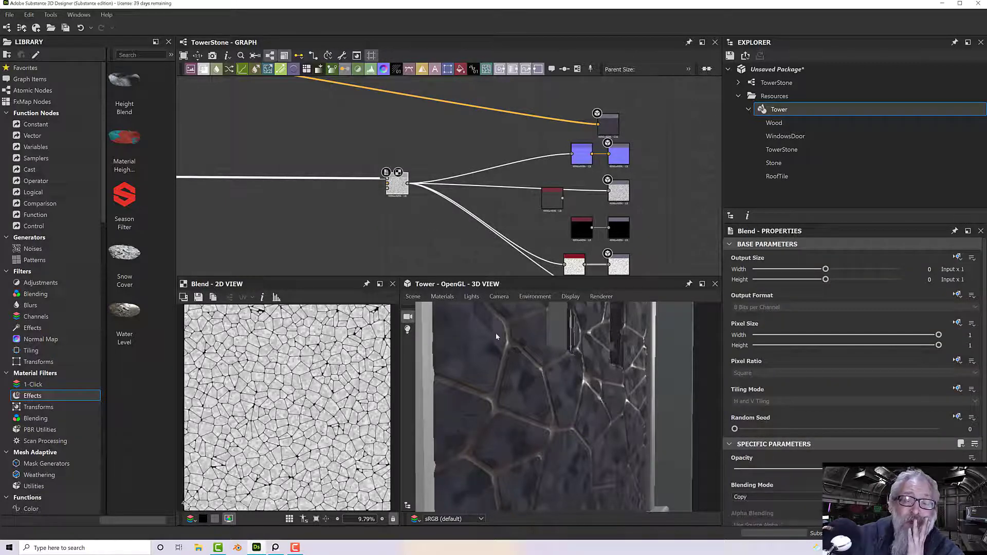
key(f)
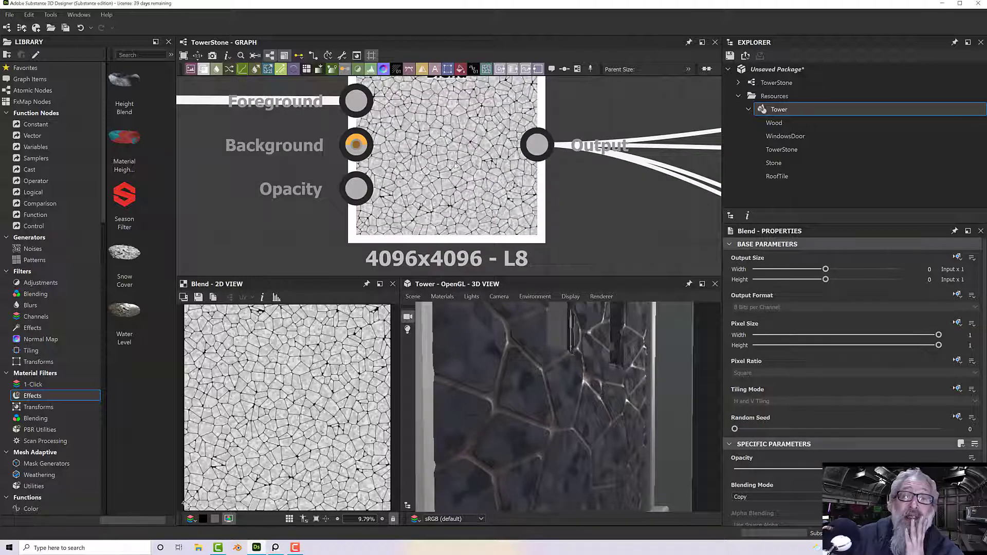
middle_drag(477, 170, 434, 212)
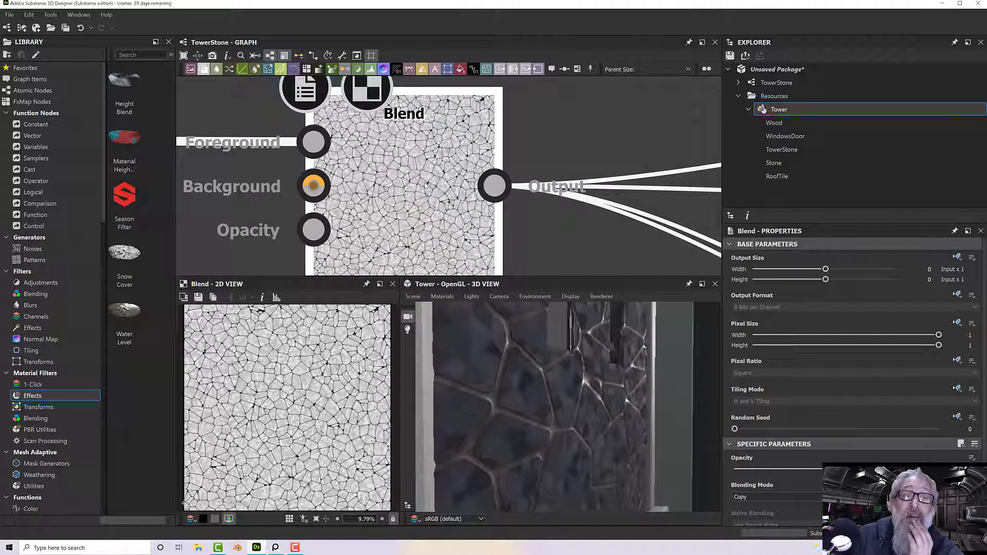
scroll(426, 186, down, 3)
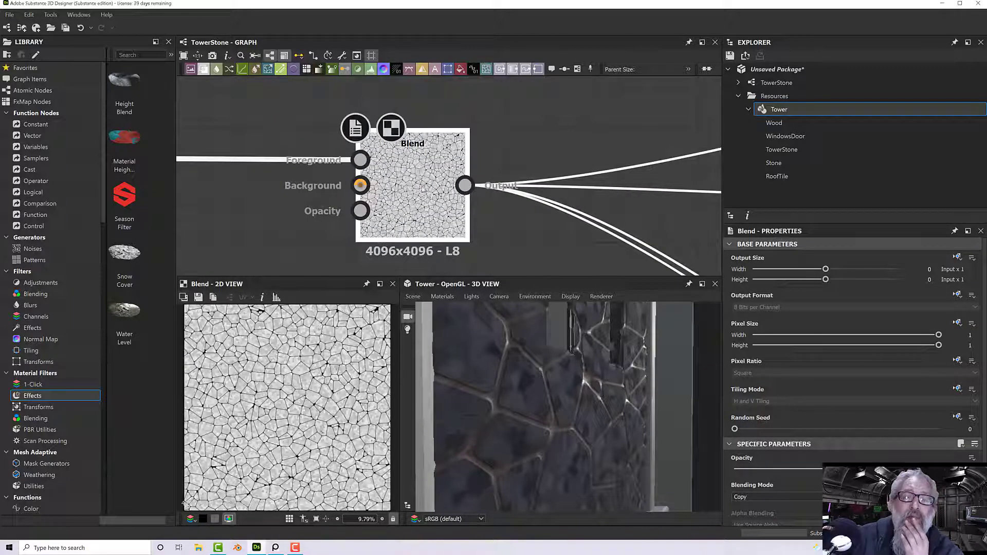
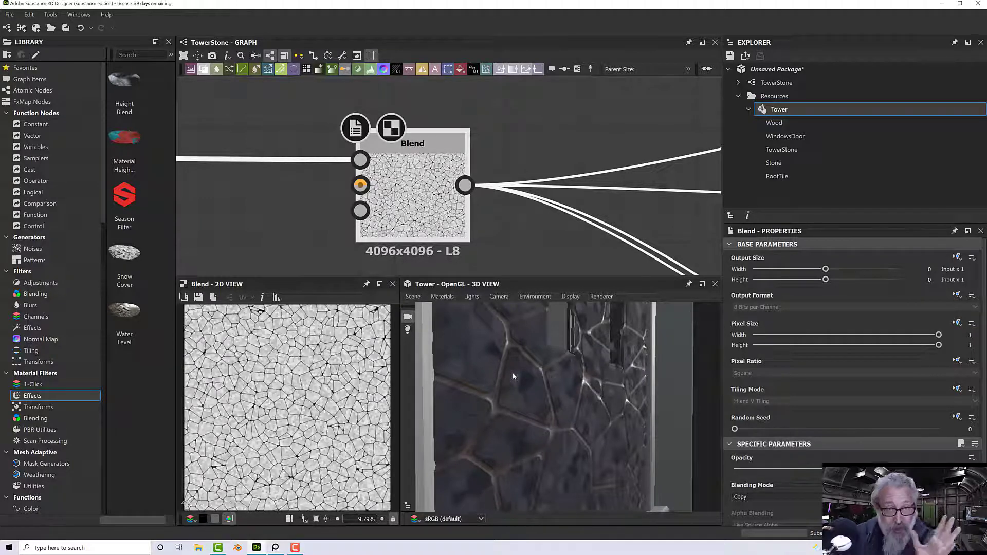
scroll(521, 249, down, 4)
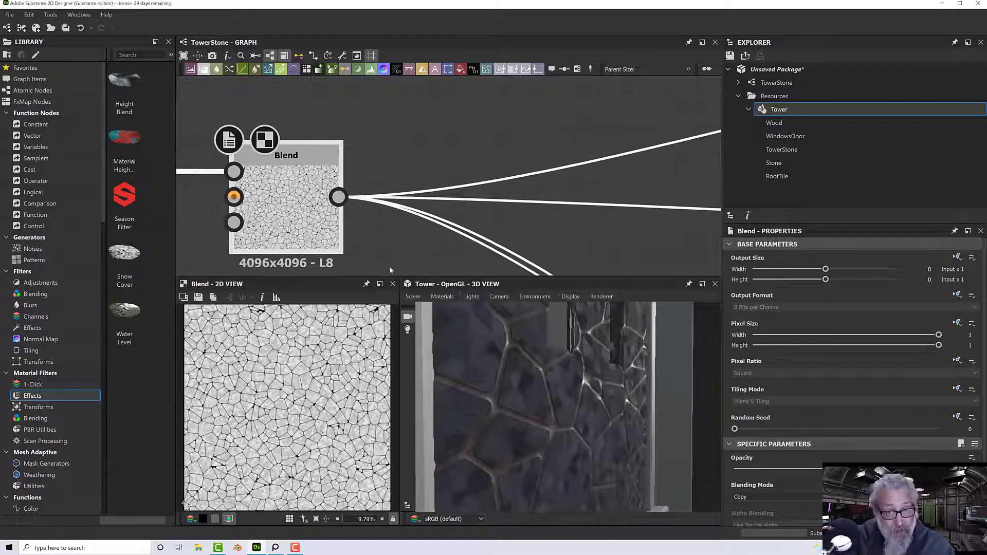
scroll(415, 212, down, 2)
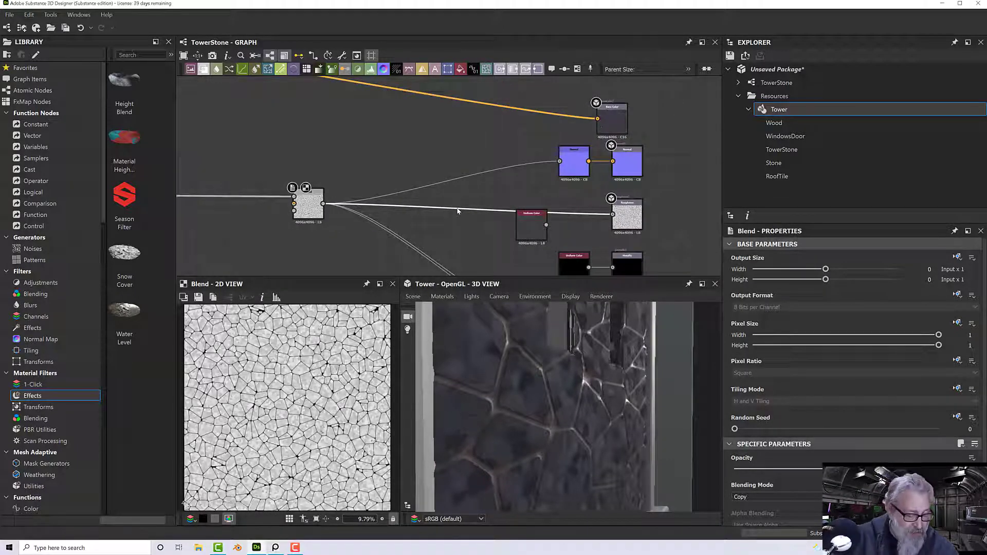
key(space)
text(curv)
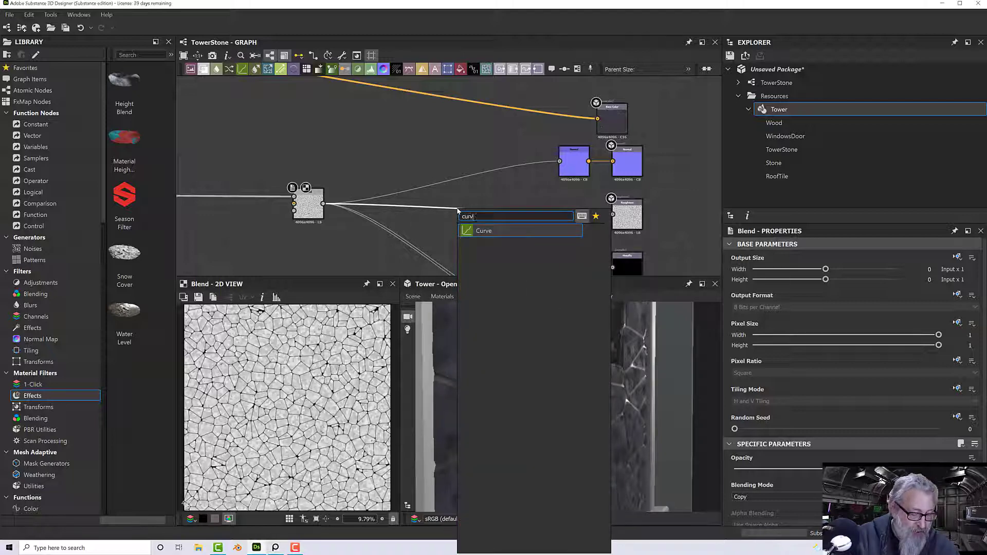
text(e)
key(Return)
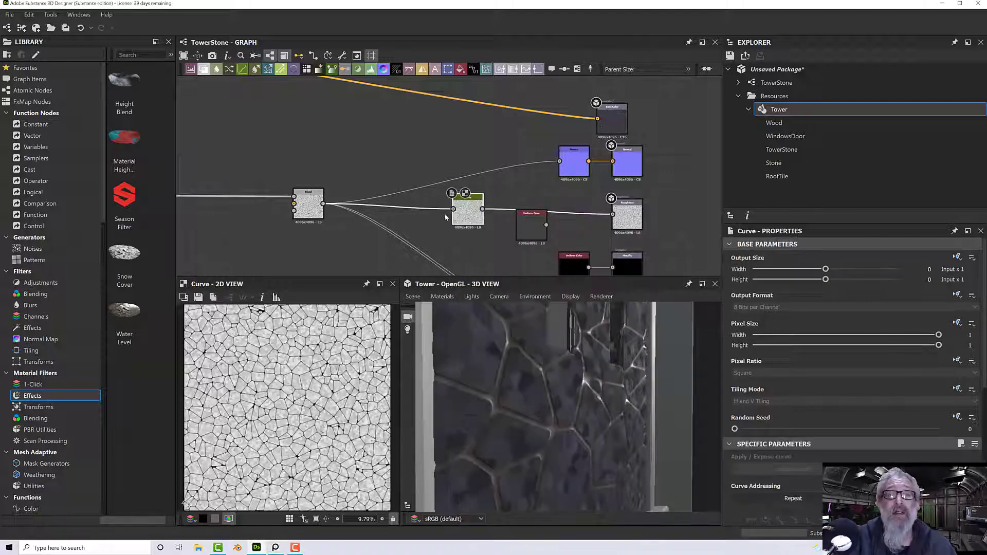
drag(465, 216, 459, 217)
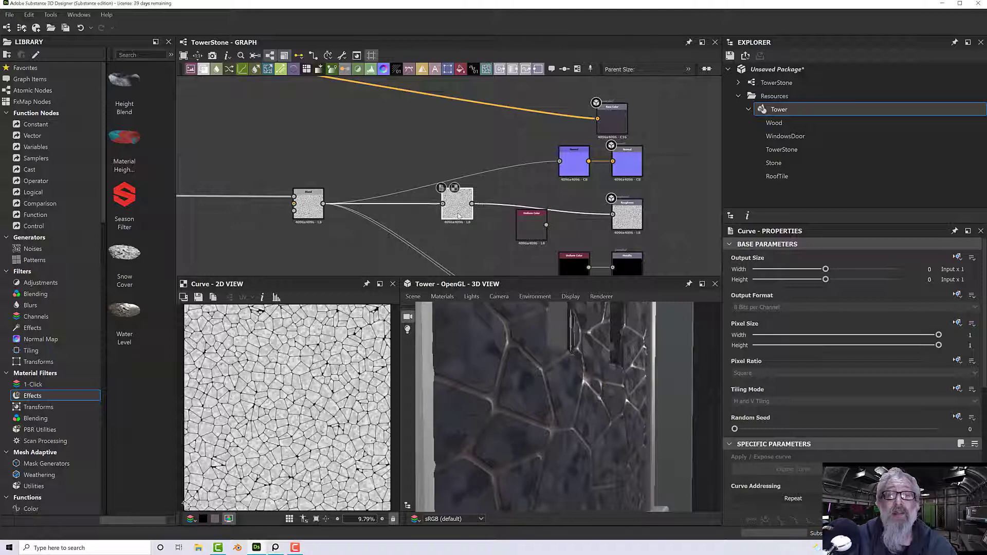
- Add a midpoint at about 0.49 to the roughness curve, raise its black end to 1.00, and check the stonework and map
scroll(812, 435, down, 5)
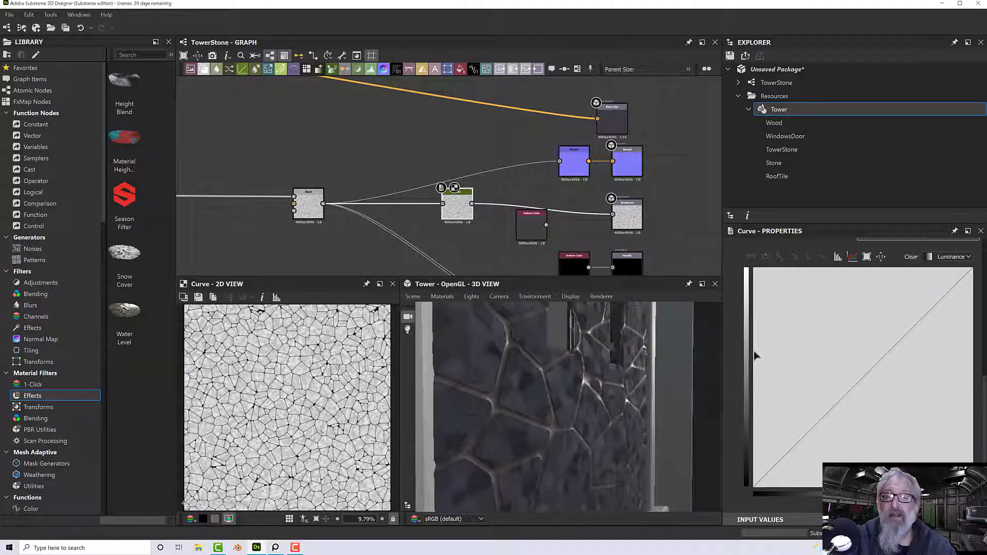
click(863, 381)
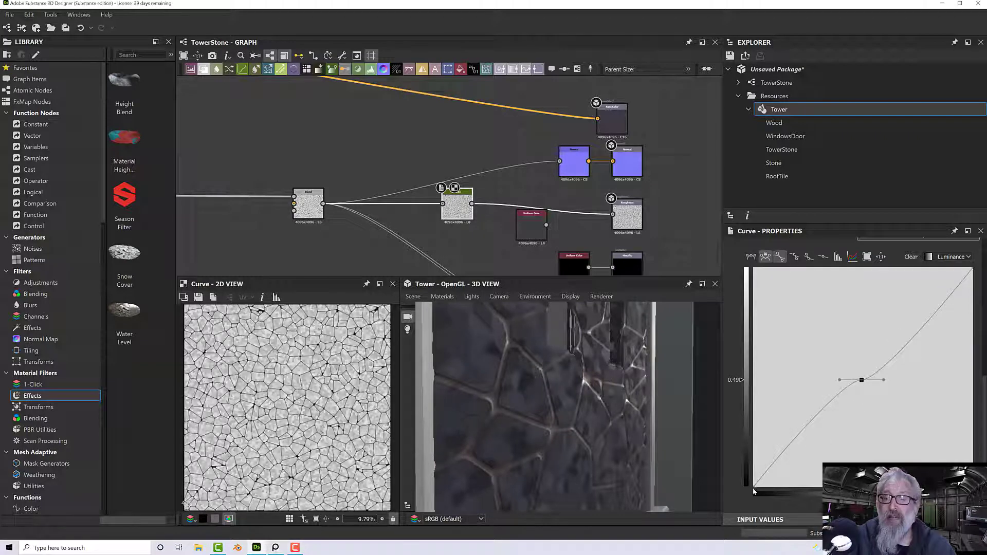
drag(757, 491, 735, 271)
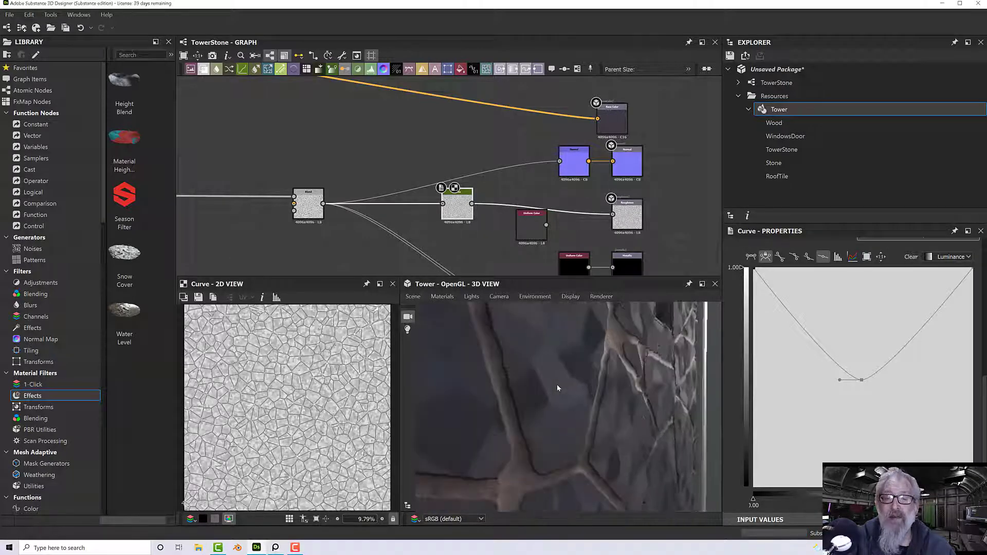
scroll(517, 406, up, 5)
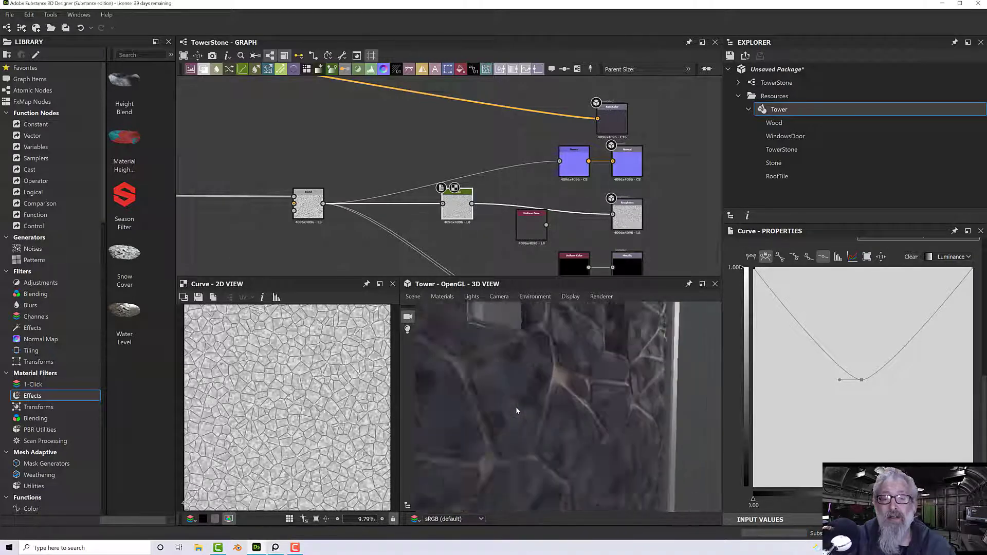
drag(516, 408, 533, 425)
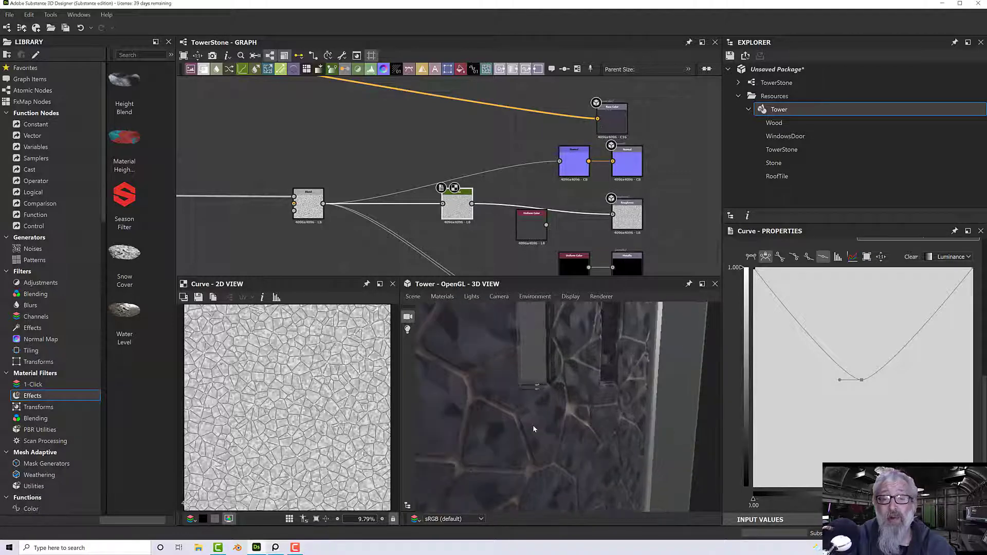
scroll(355, 411, up, 6)
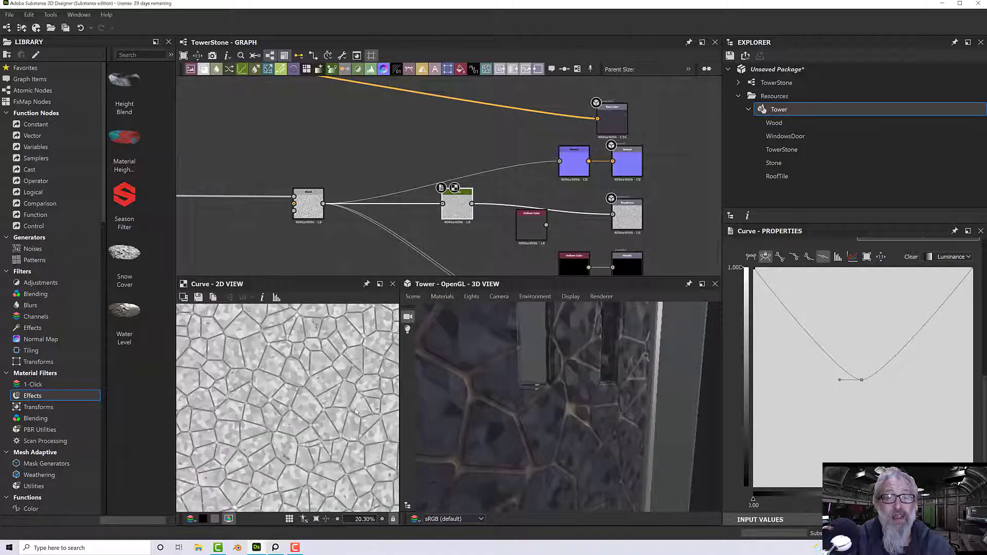
scroll(350, 404, up, 2)
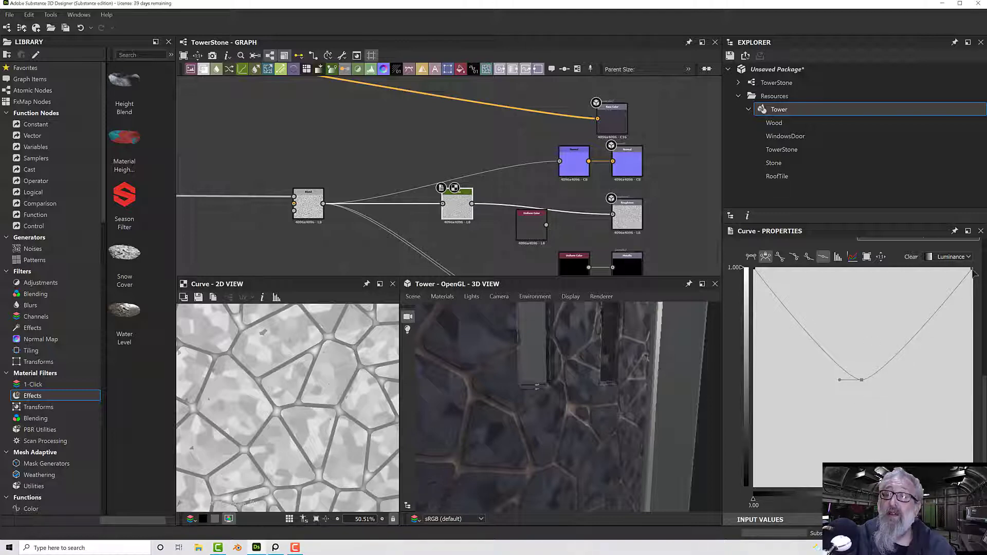
- Lower the curve's white end and shape added points above the midpoint, placing one at about 0.59, and inspect the mortar closely
drag(972, 269, 890, 349)
mouse_move(591, 413)
mouse_down()
mouse_move(578, 372)
mouse_move(591, 389)
mouse_up()
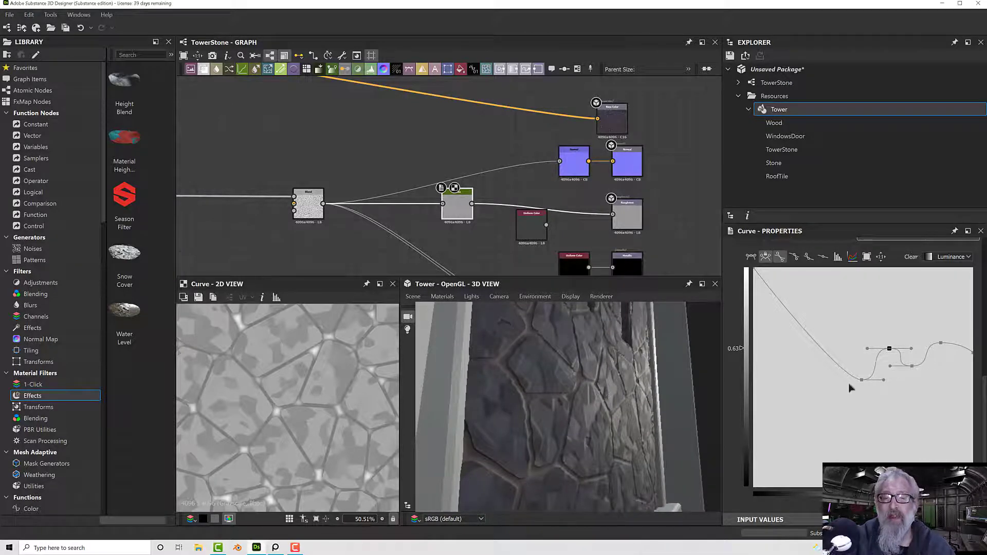
drag(912, 369, 892, 378)
drag(896, 394, 881, 364)
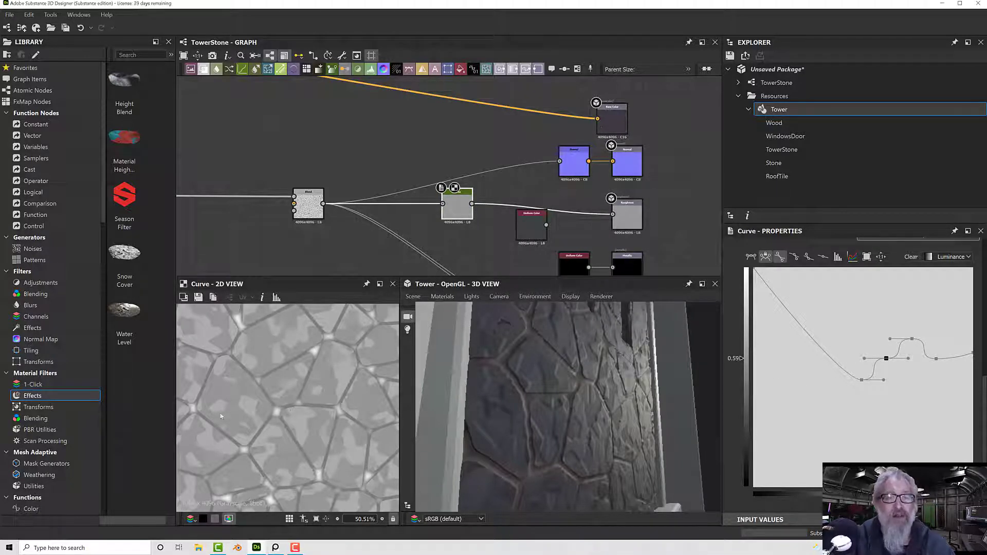
scroll(221, 416, up, 7)
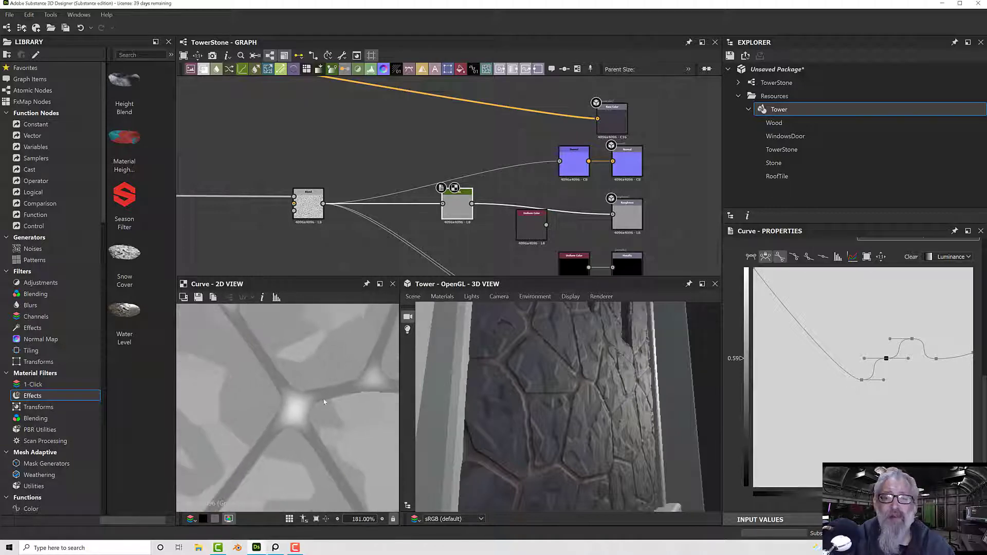
scroll(531, 424, up, 3)
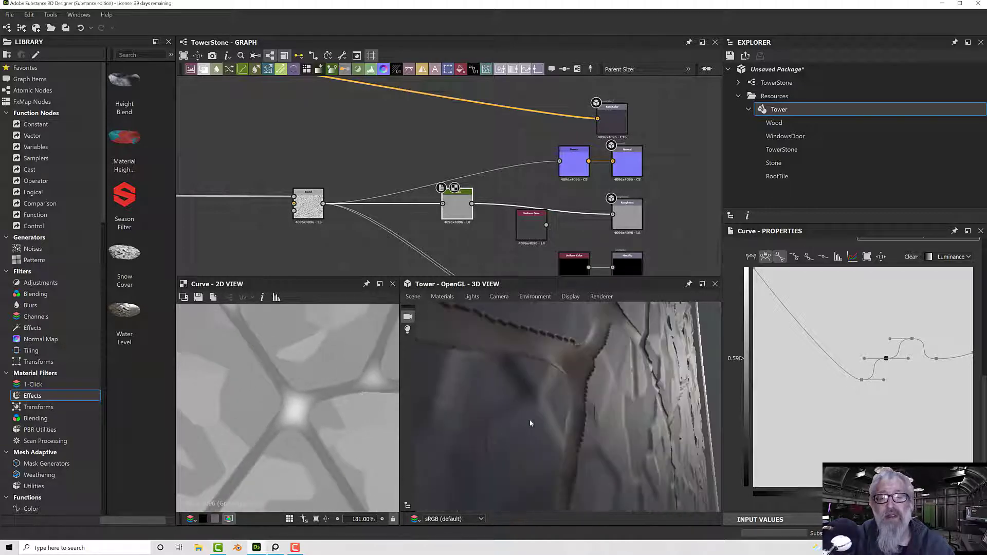
scroll(521, 418, down, 2)
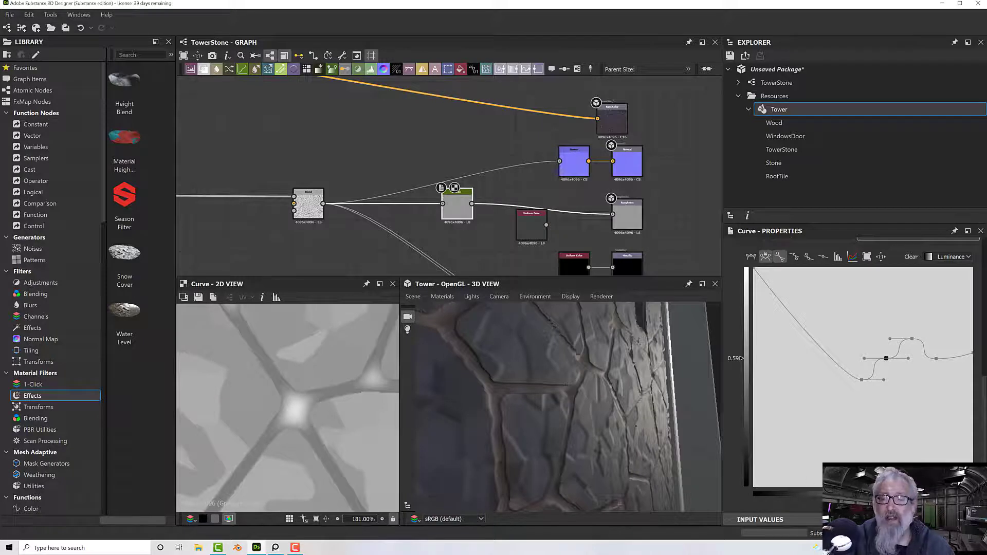
- Add points along the curve's darker half, one at about 0.75, and raise the midpoint to about 0.79 to lighten the mortar
click(814, 342)
drag(815, 341, 842, 324)
double_click(834, 351)
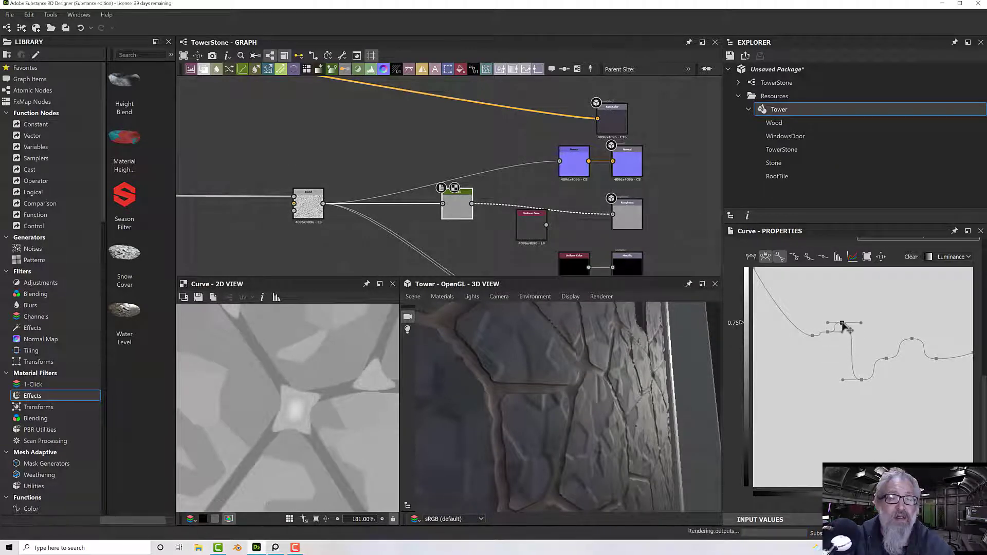
drag(863, 379, 859, 314)
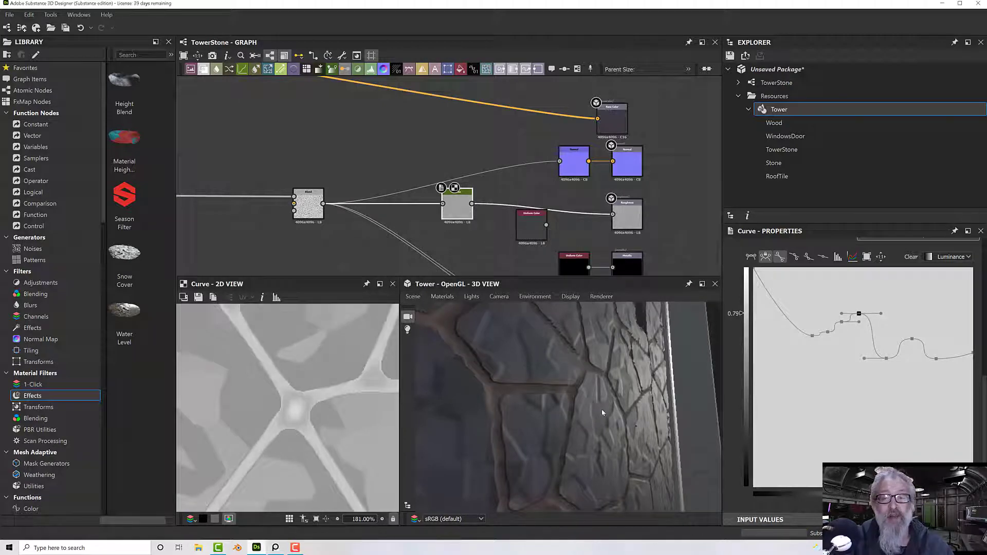
- Examine the roughness of the stones and mortar on the tower from several angles, both up close and from a distance
scroll(602, 410, down, 5)
drag(581, 409, 485, 414)
scroll(580, 421, up, 5)
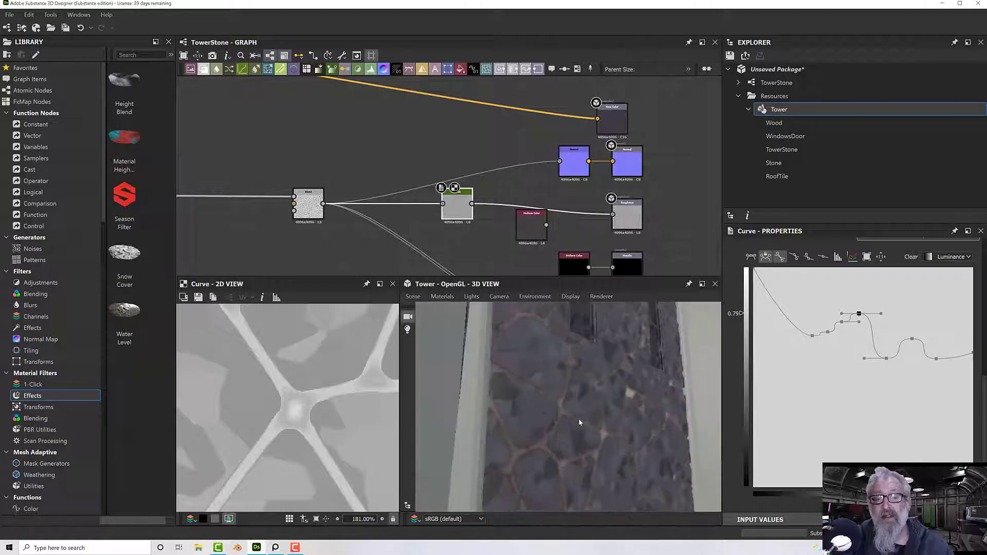
scroll(578, 419, up, 3)
mouse_move(578, 419)
mouse_down()
mouse_move(552, 413)
mouse_move(574, 418)
mouse_move(579, 433)
mouse_move(656, 421)
mouse_move(588, 426)
mouse_move(601, 419)
mouse_move(599, 402)
mouse_move(594, 417)
mouse_up()
scroll(574, 418, down, 5)
scroll(579, 433, down, 5)
scroll(586, 425, up, 6)
scroll(601, 419, down, 1)
scroll(600, 420, down, 6)
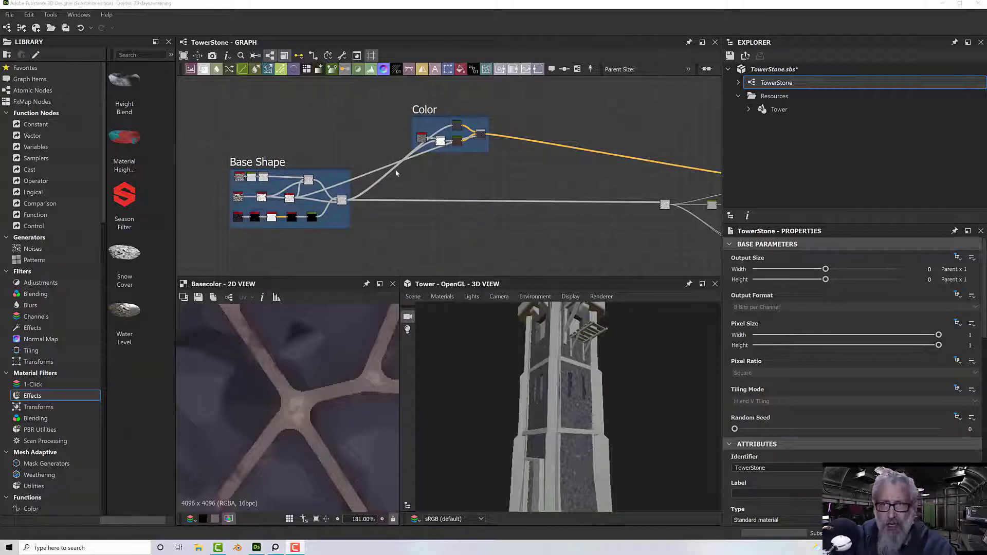
- Save the TowerStone.sbs package
click(11, 16)
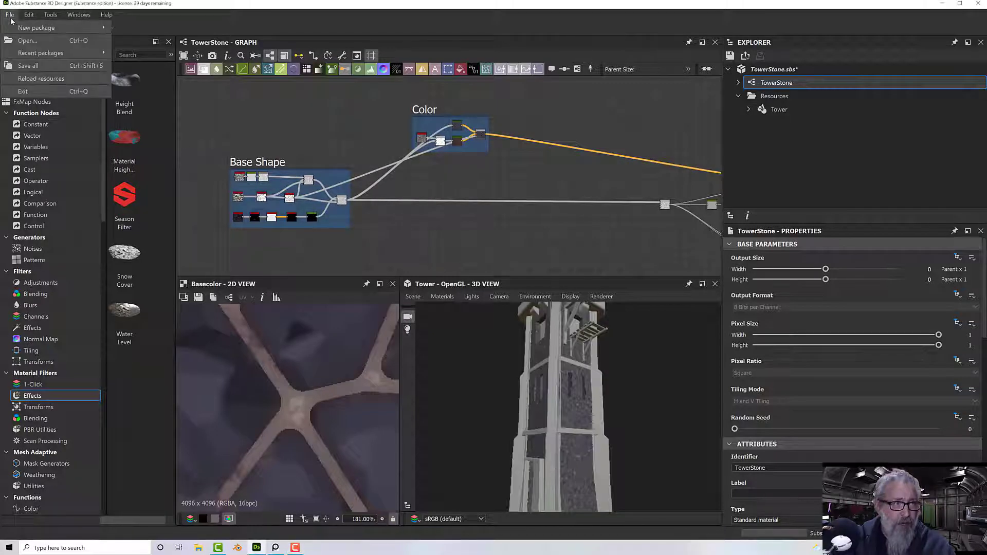
click(761, 71)
right_click(761, 70)
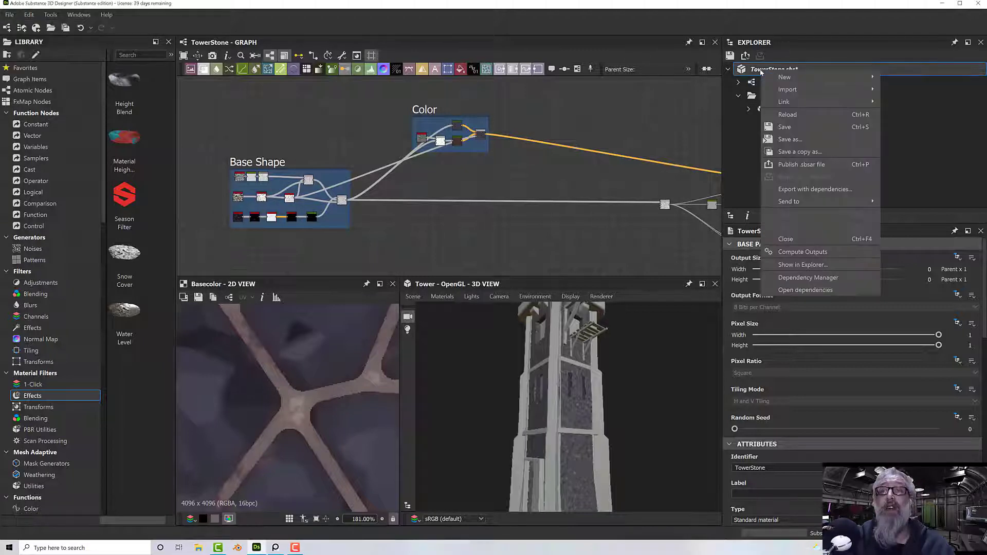
click(790, 126)
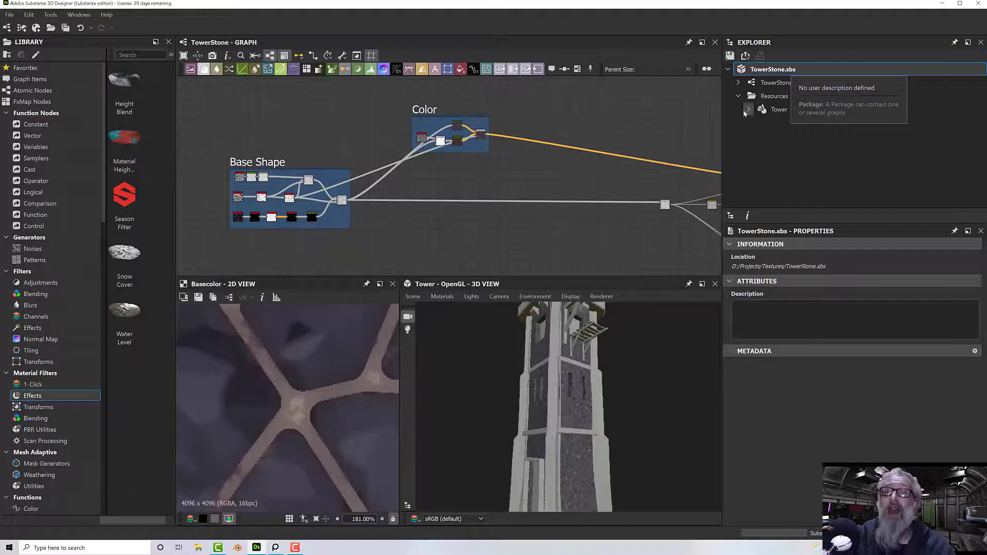
- Create a new Substance graph named Stone in the TowerStone.sbs package, using the Metallic Roughness template
click(739, 96)
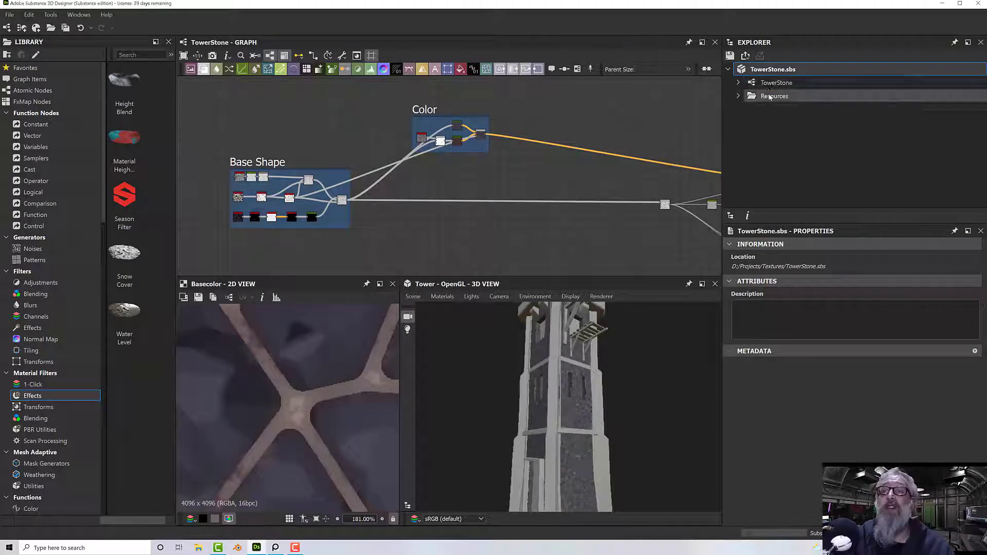
right_click(773, 72)
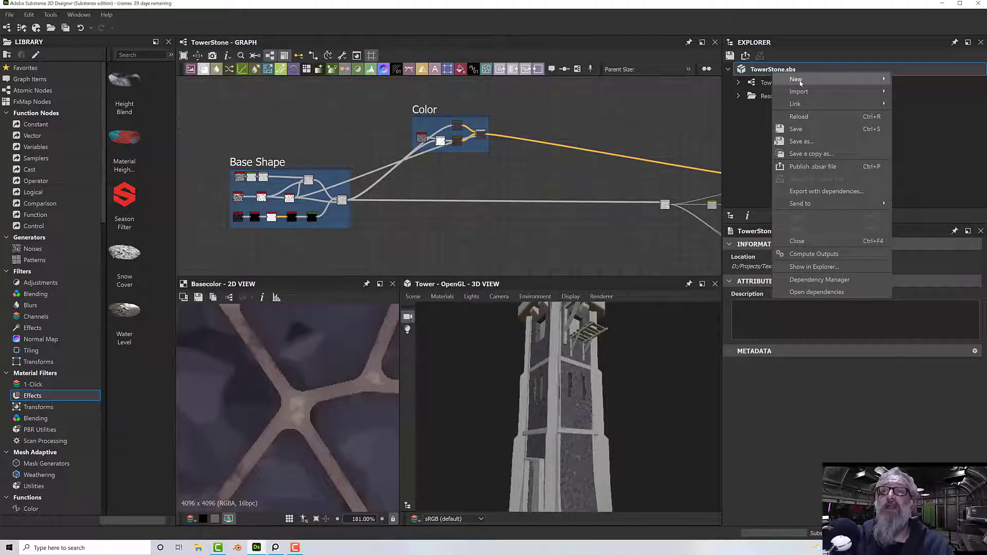
mouse_move(801, 82)
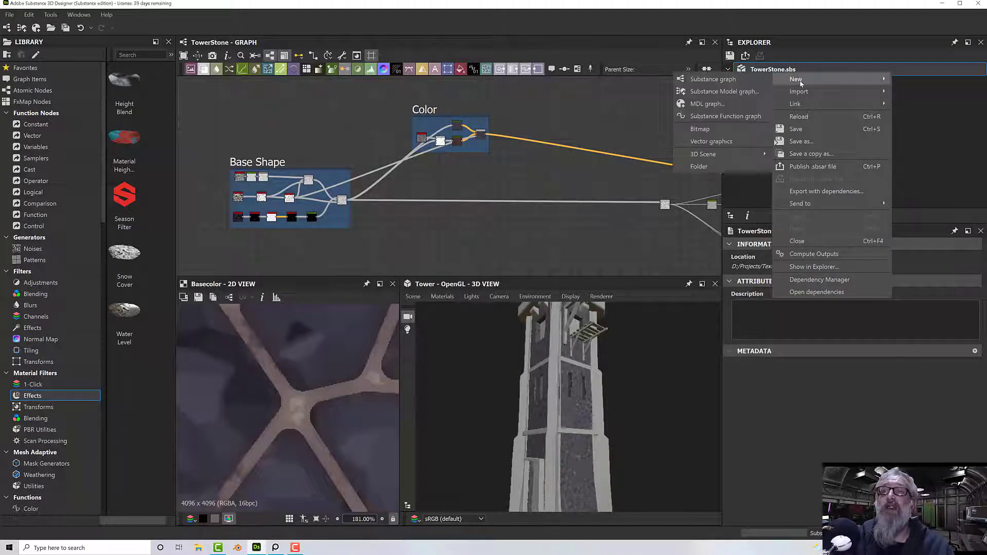
click(755, 82)
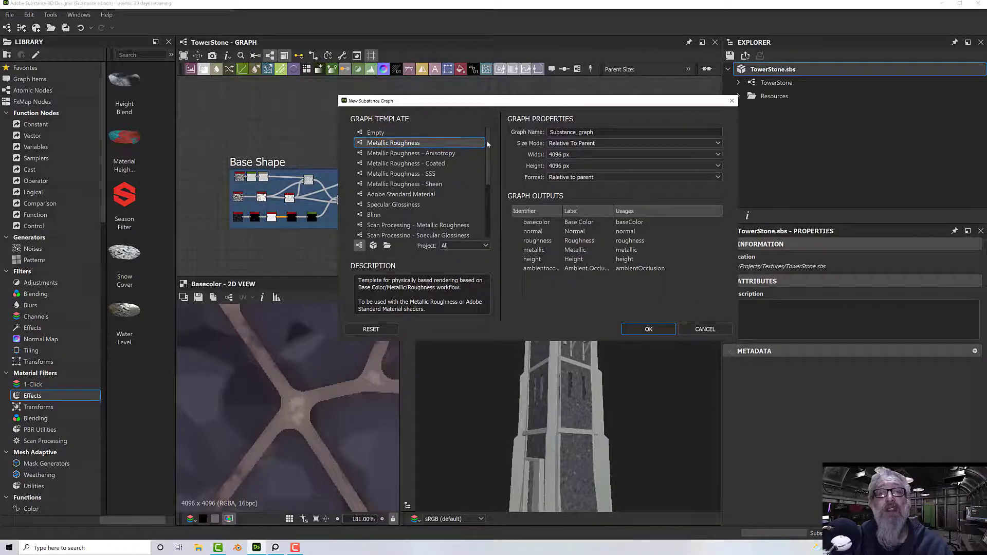
double_click(570, 132)
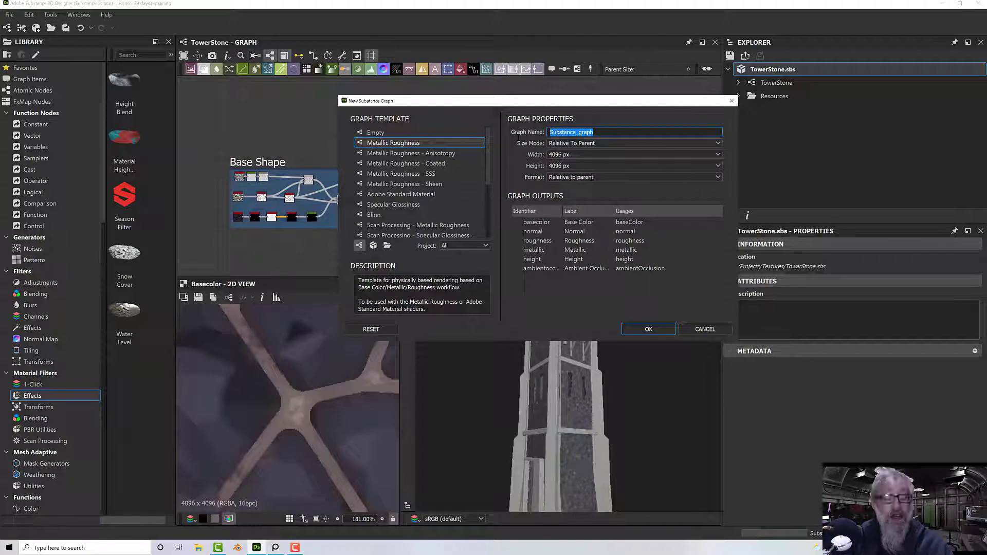
text(Stone)
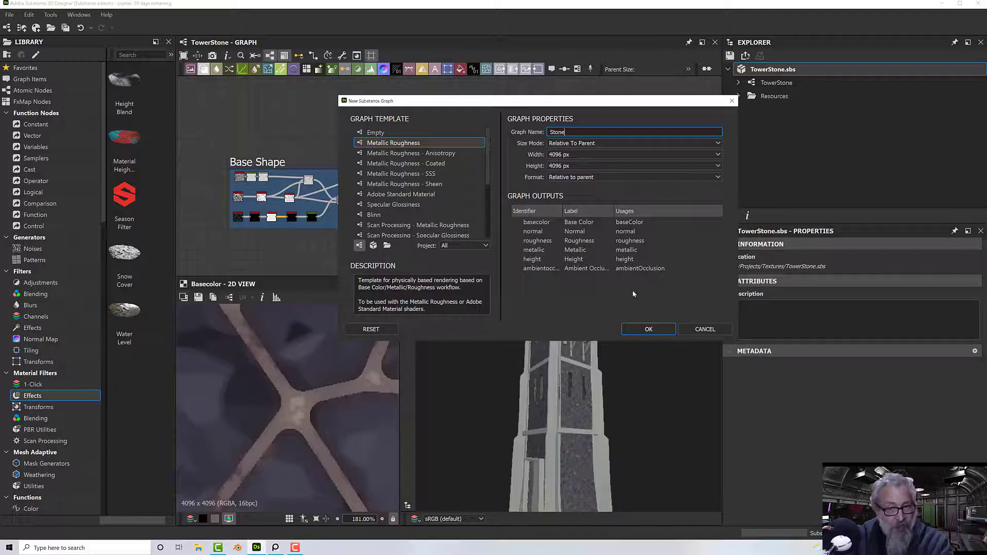
click(649, 330)
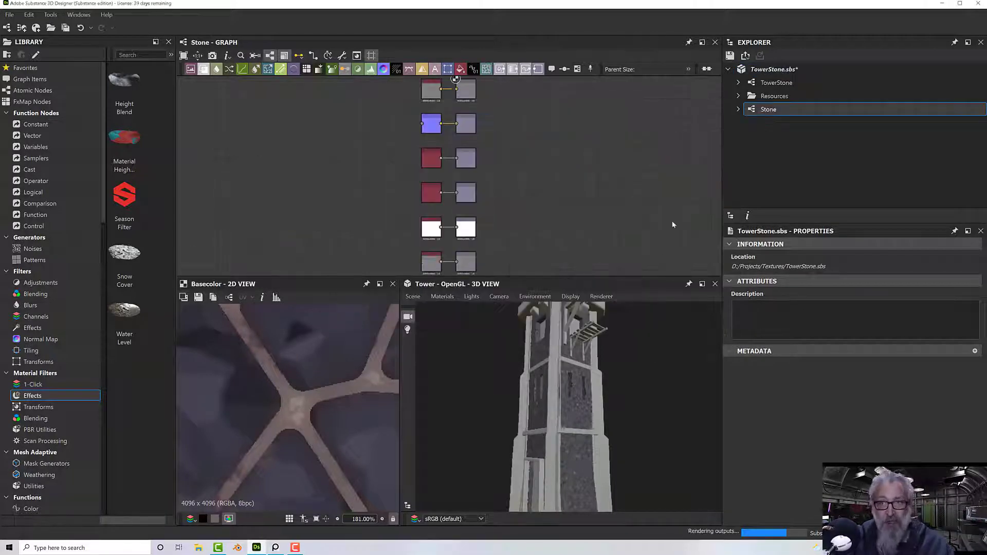
- Open the TowerStone graph and copy the upper Gradient Map node in its Color frame
scroll(566, 219, down, 1)
middle_drag(565, 218, 697, 212)
click(783, 83)
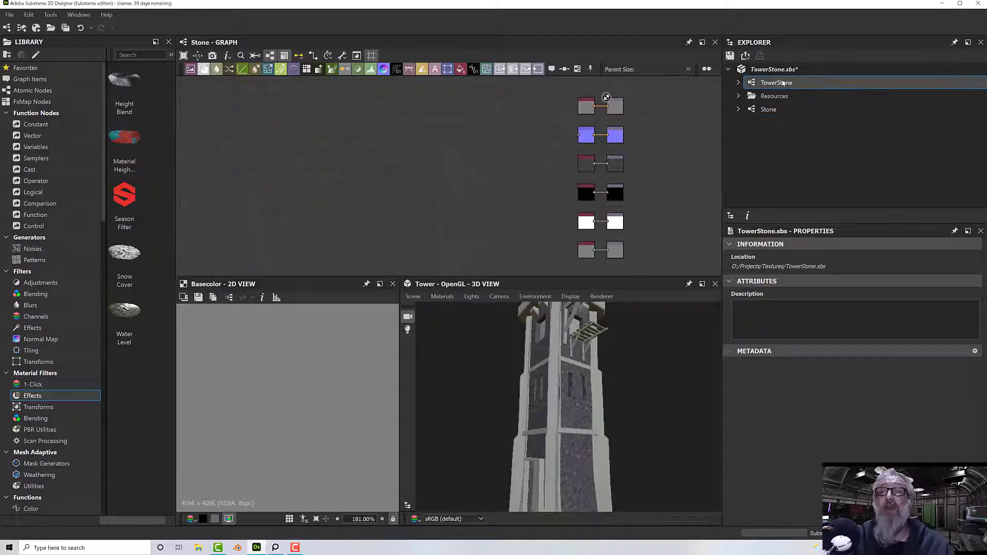
click(739, 83)
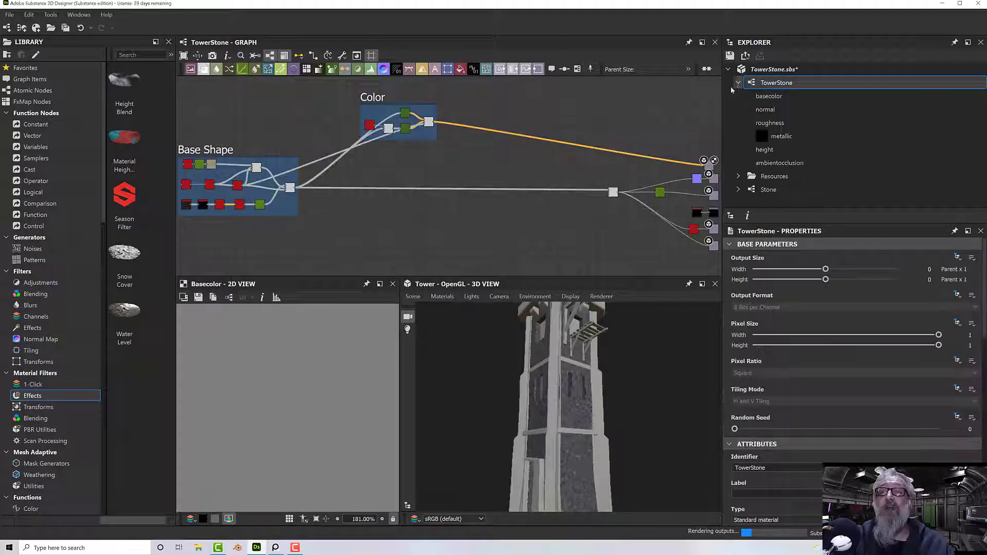
middle_drag(462, 120, 529, 128)
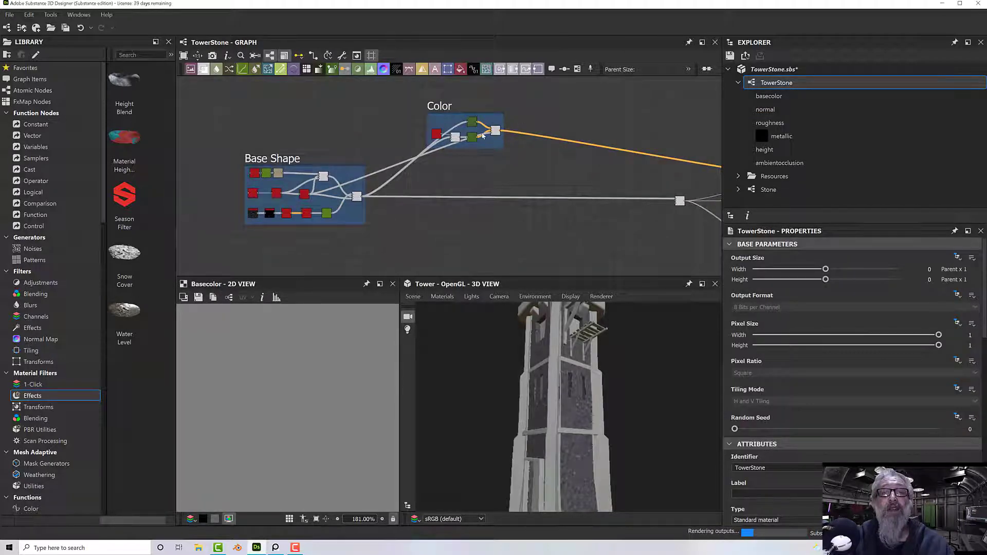
scroll(482, 136, up, 8)
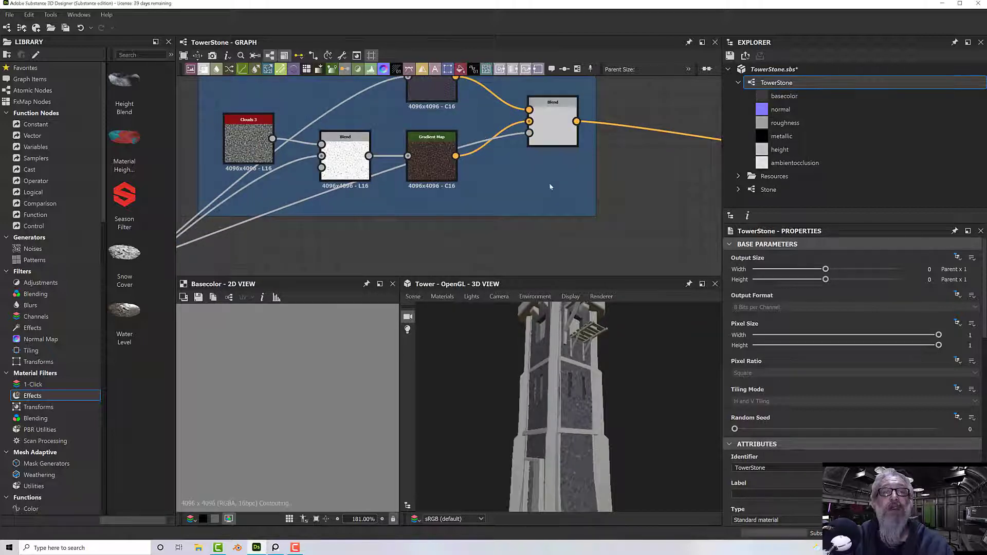
click(500, 125)
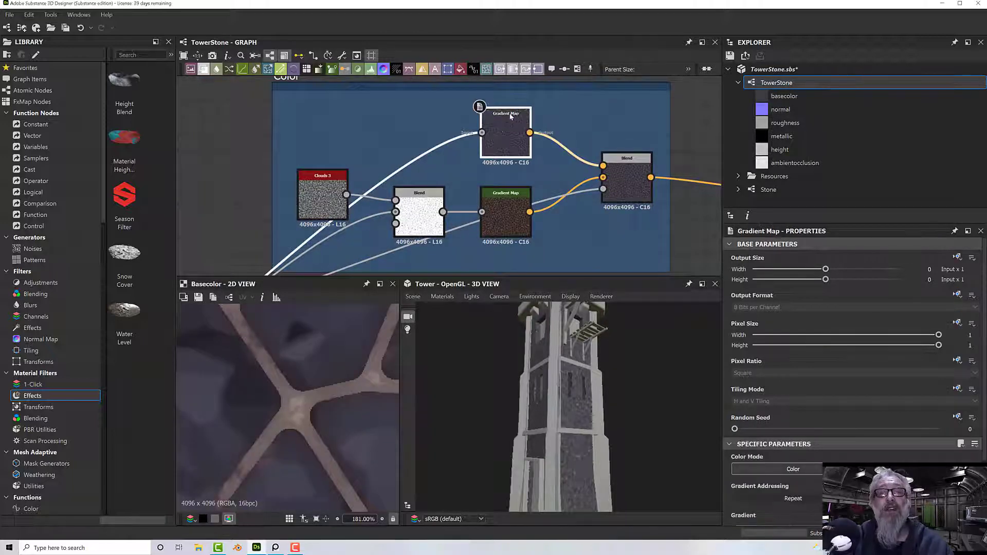
right_click(510, 114)
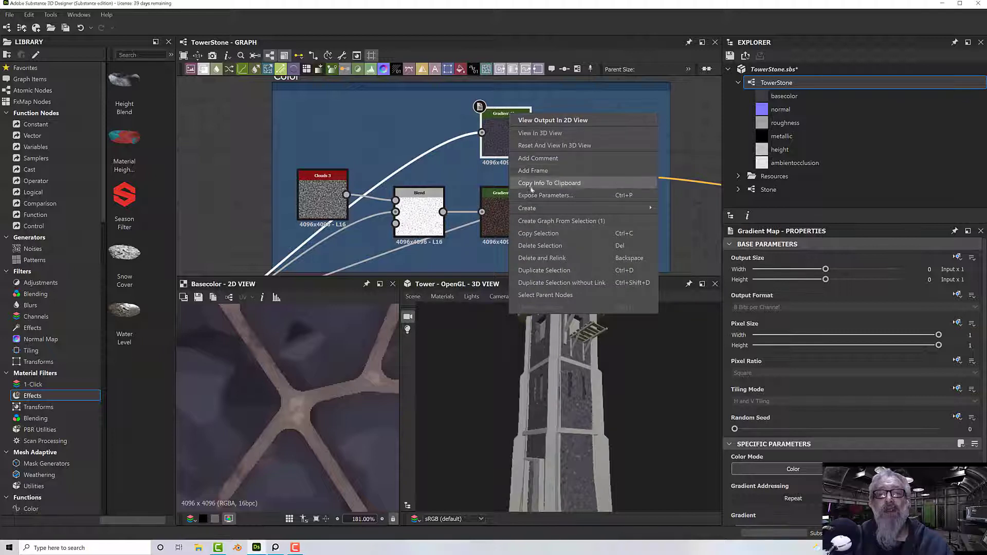
click(544, 233)
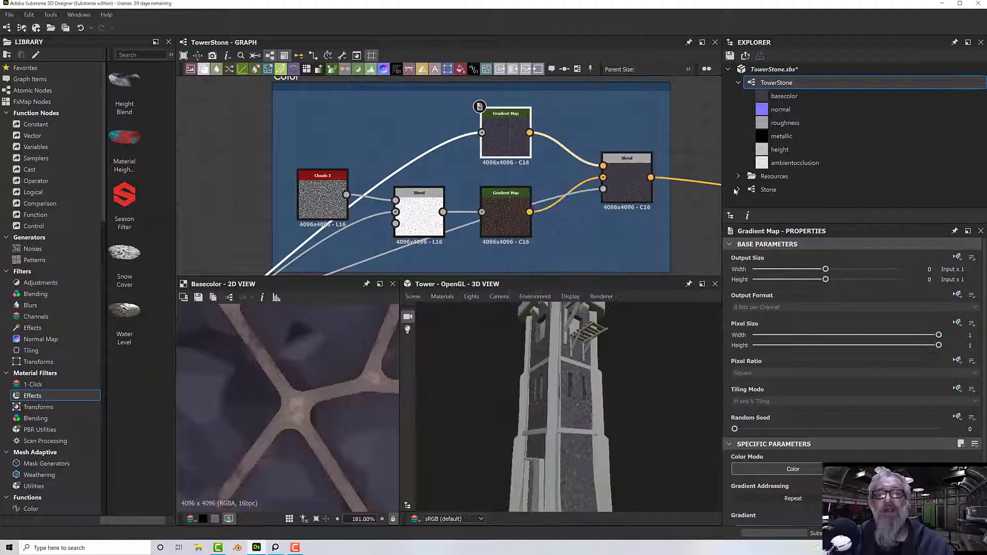
- Paste the copied Gradient Map into the Stone graph and show its output and gradient parameters
click(764, 192)
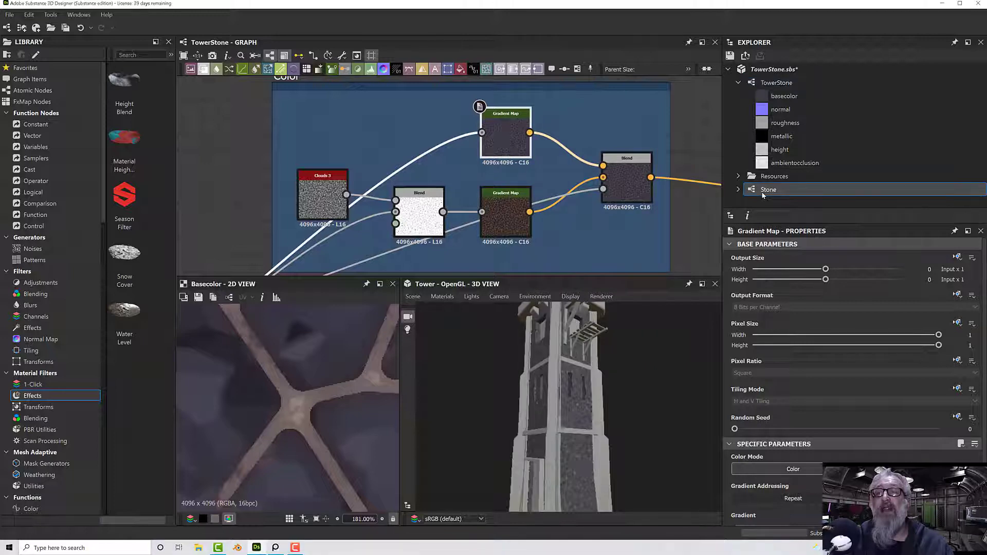
double_click(761, 194)
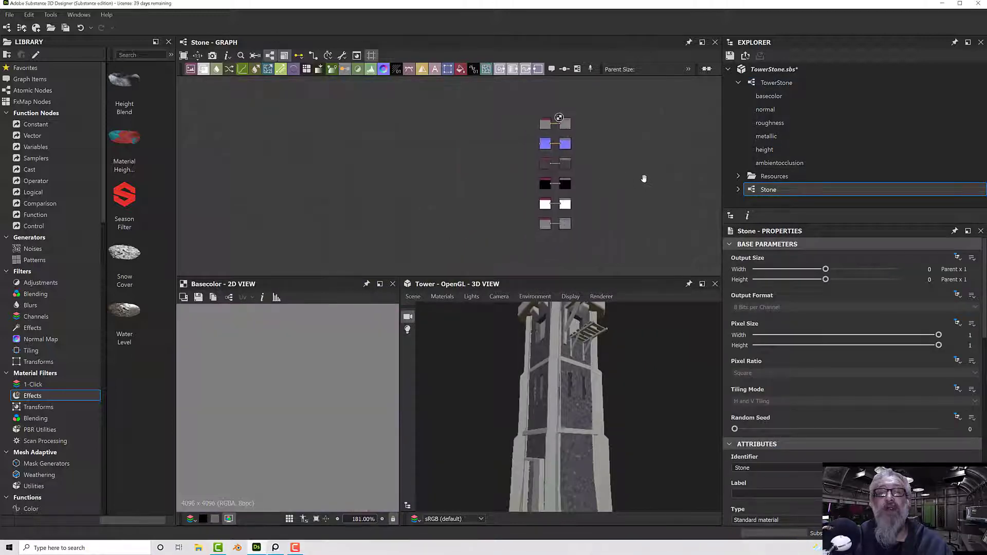
right_click(458, 153)
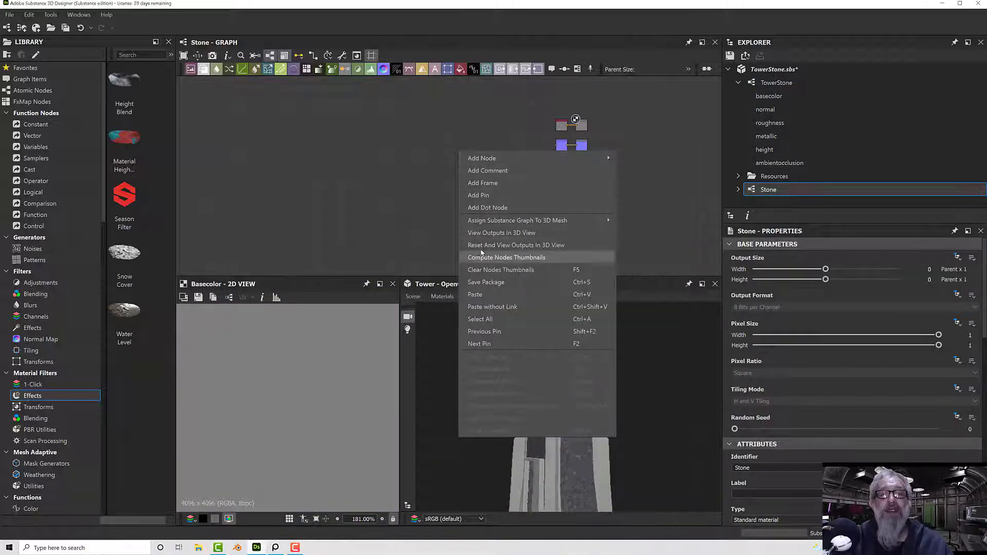
click(492, 291)
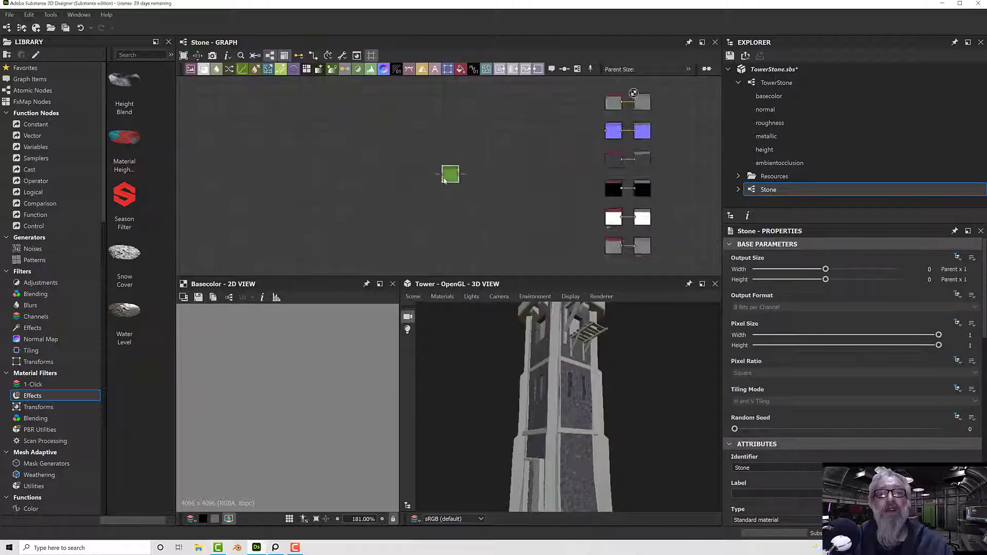
scroll(444, 180, up, 1)
double_click(458, 173)
scroll(840, 368, down, 2)
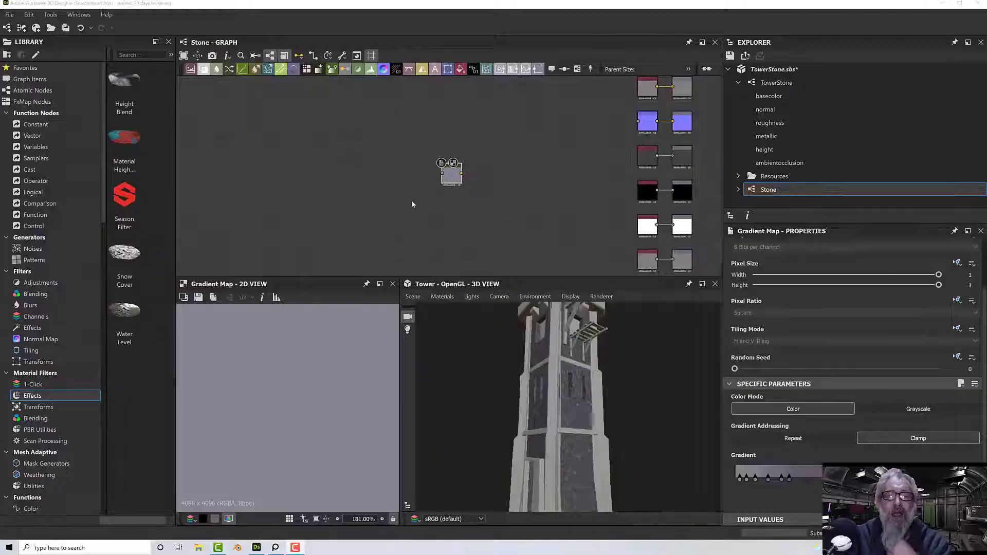
- Add a Cells 4 noise node to the Stone graph and connect its output to the Gradient Map's input
scroll(400, 198, up, 2)
middle_drag(402, 199, 444, 213)
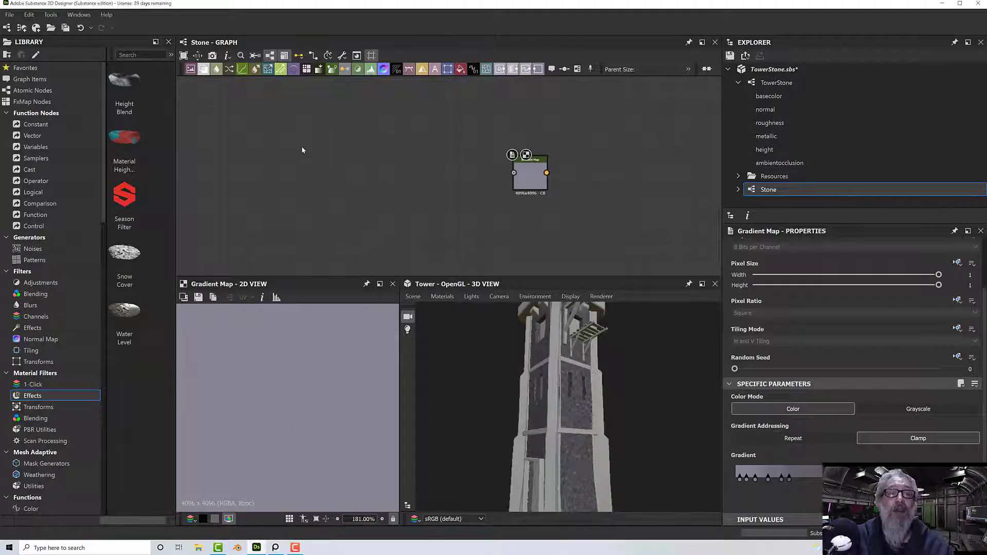
key(space)
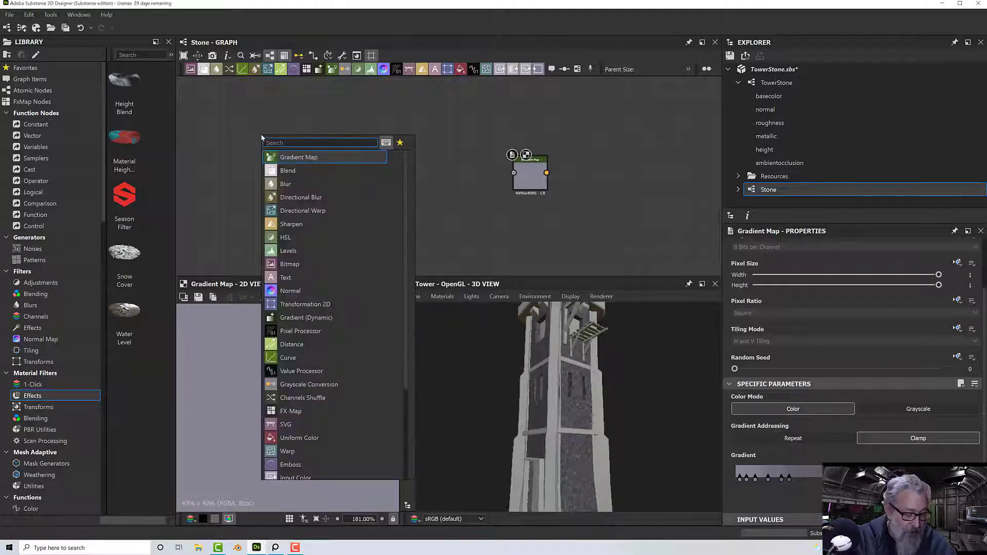
text(noise)
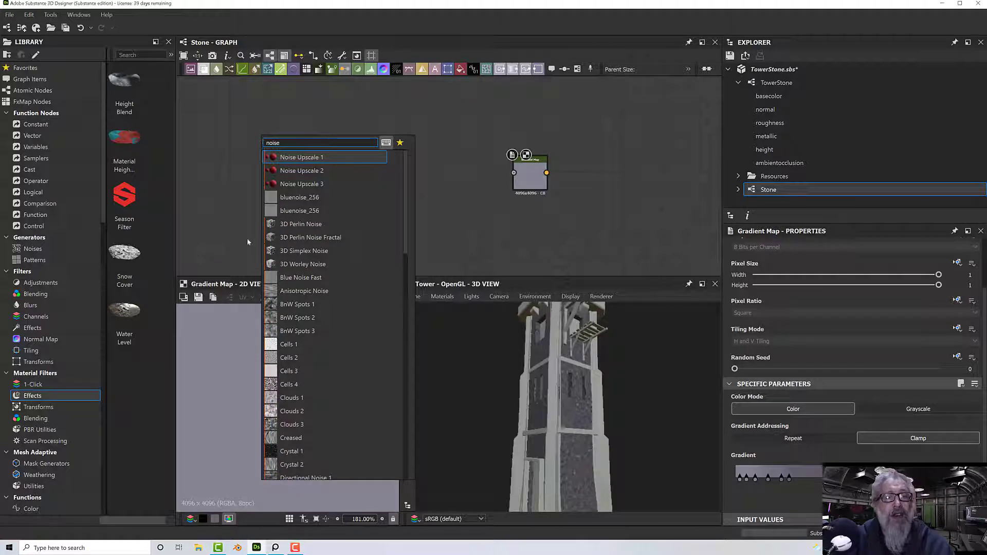
click(307, 384)
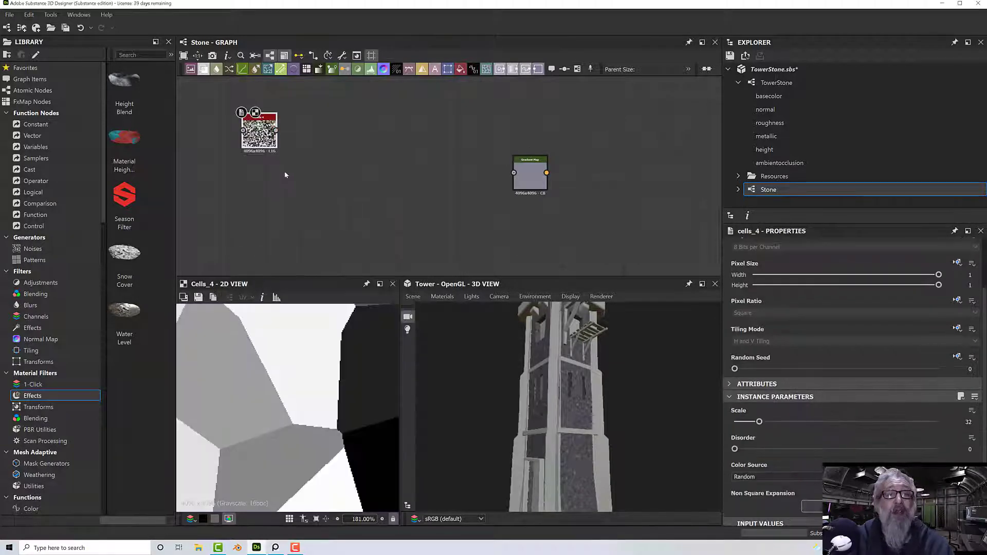
drag(272, 141, 636, 173)
scroll(347, 174, up, 1)
scroll(348, 174, up, 2)
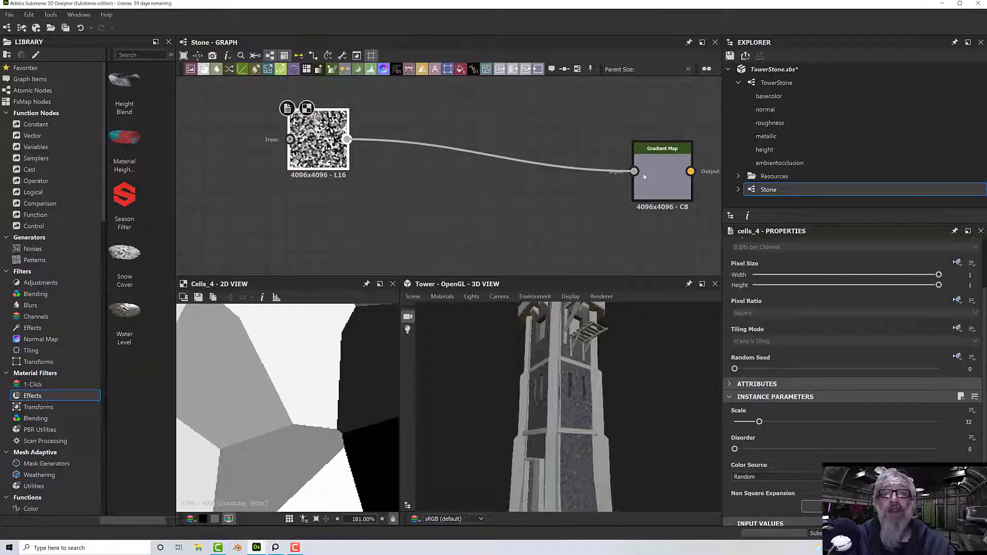
- Preview the whole Gradient Map output fed by Cells 4 in the 2D view
middle_drag(564, 205, 463, 211)
click(568, 187)
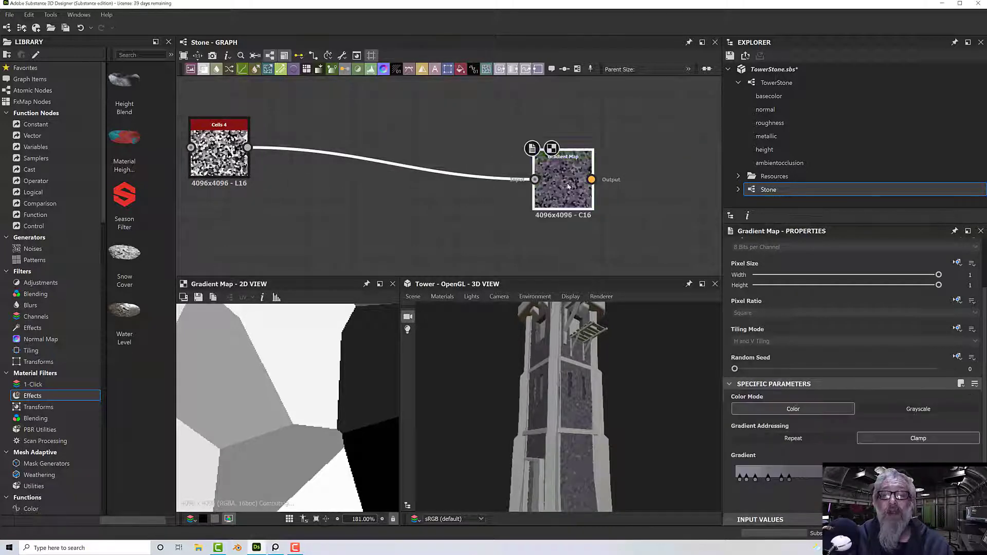
scroll(318, 410, down, 10)
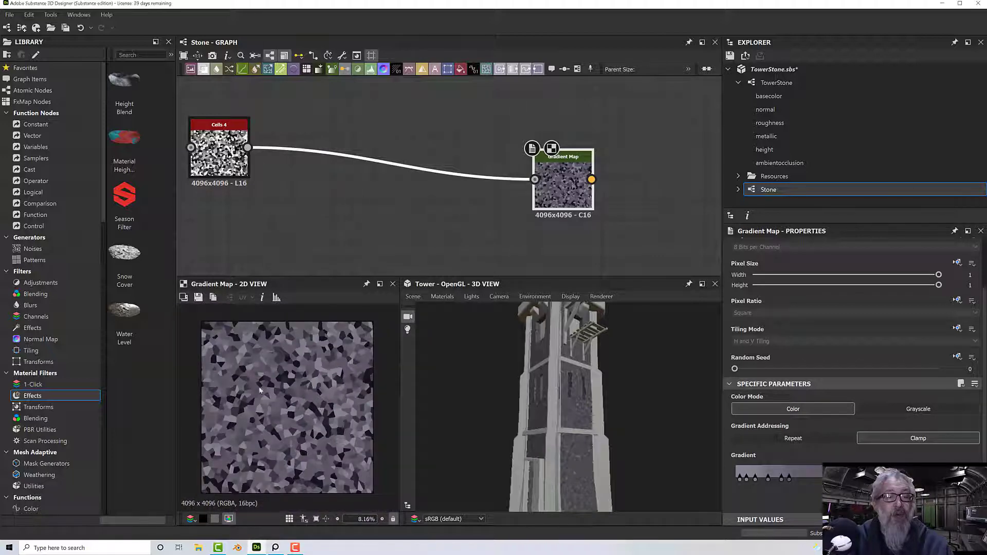
- Remove the connection between the Cells 4 node and the Gradient Map node
middle_drag(308, 200, 387, 234)
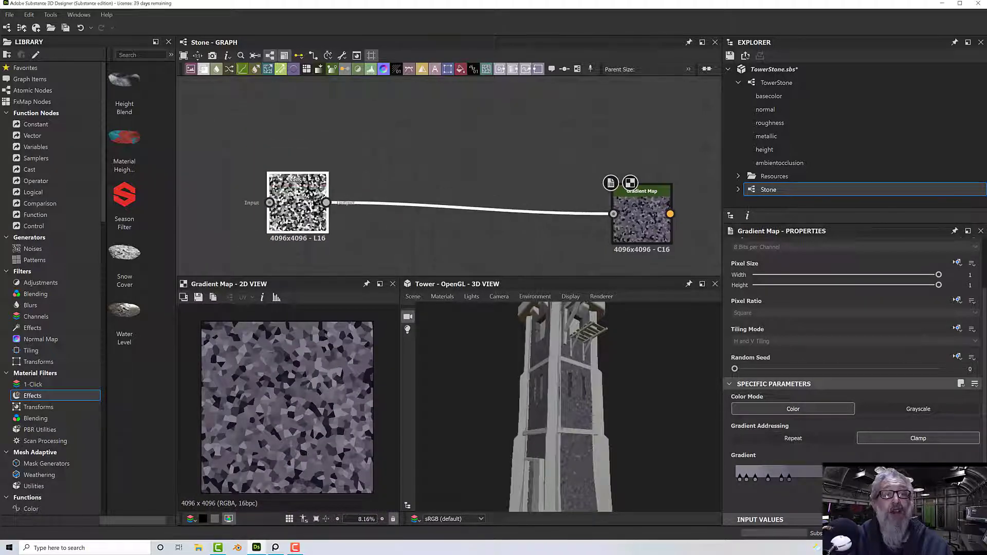
click(418, 208)
key(Delete)
- Preview the Cells 4 node and add a Blur HQ Grayscale node connected to its output
double_click(296, 216)
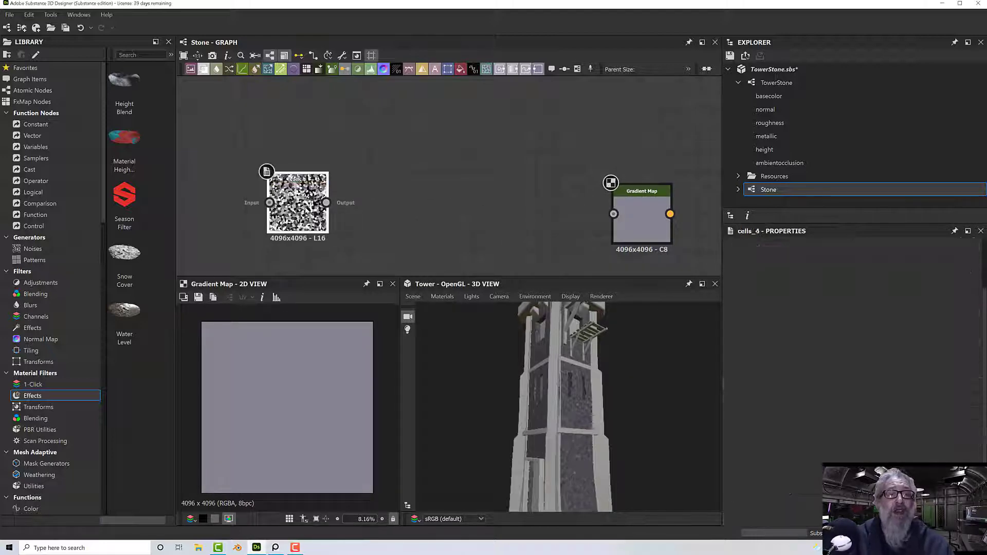
scroll(286, 232, up, 1)
scroll(287, 231, up, 3)
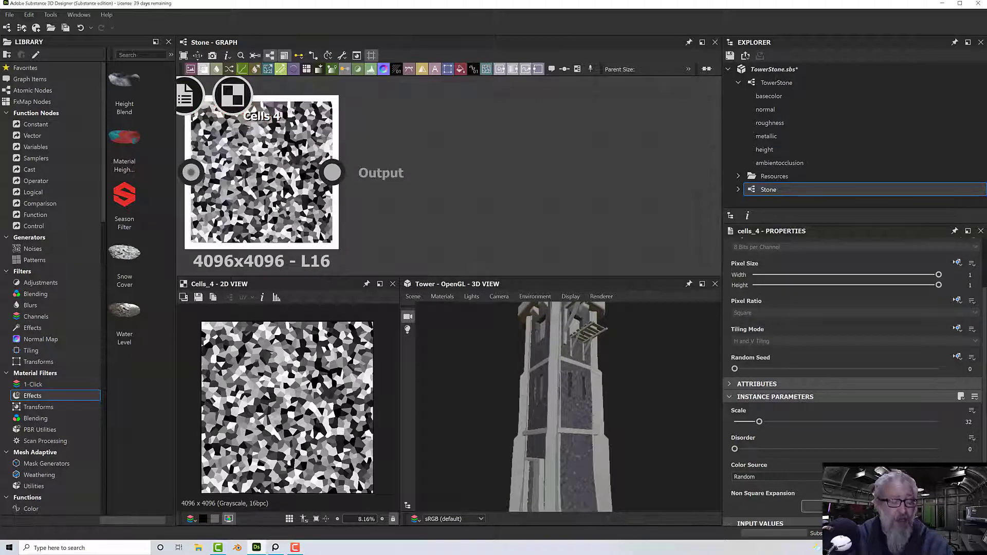
key(space)
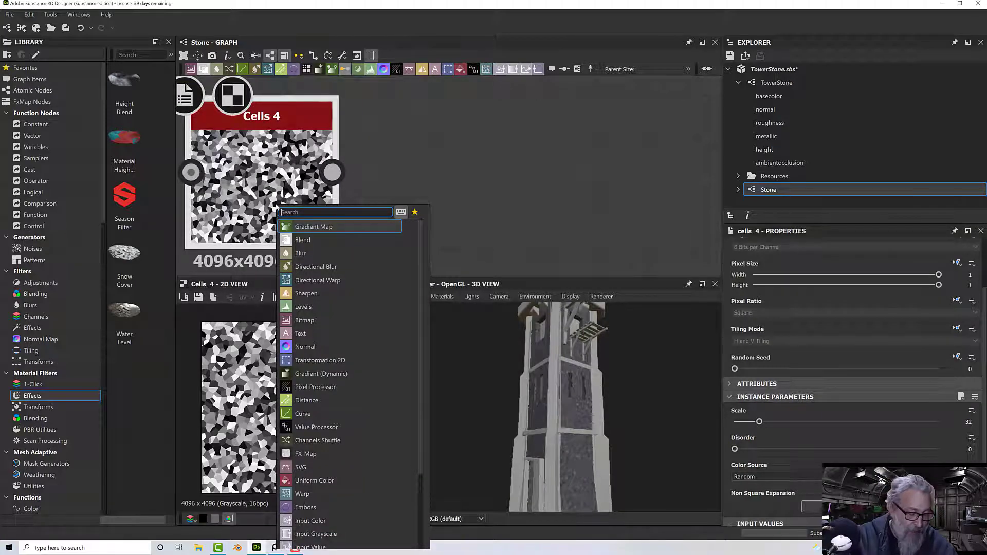
text(blu)
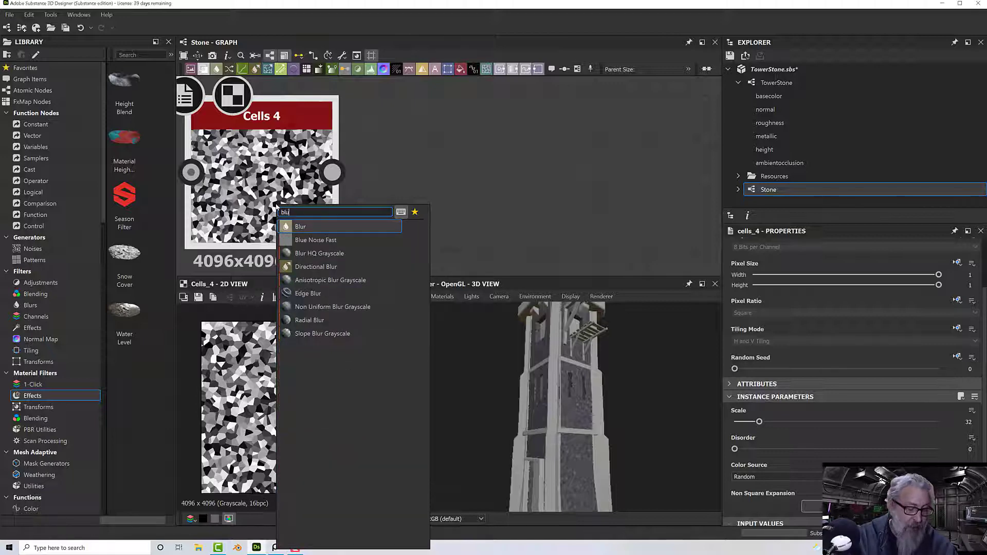
key(BackSpace)
key(BackSpace)
key(BackSpace)
text(high)
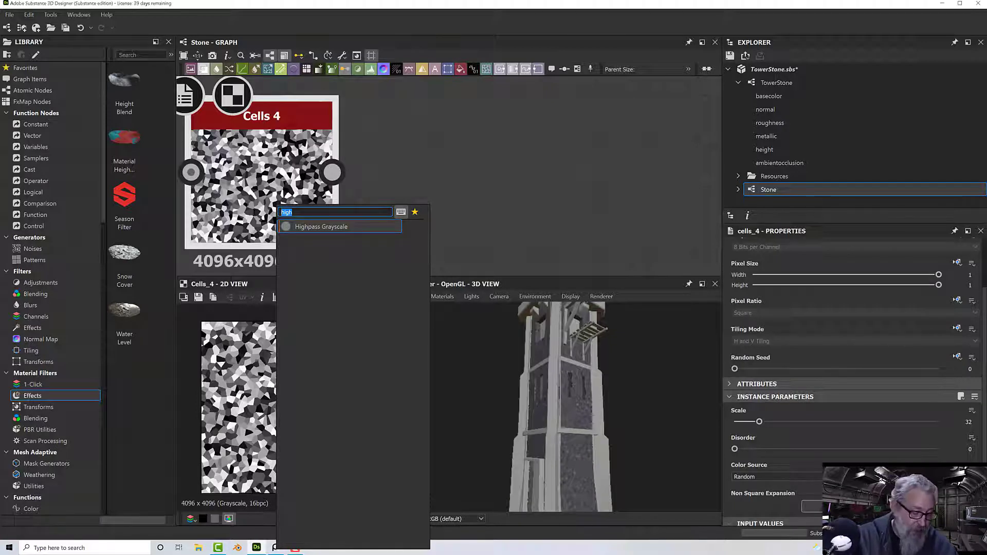
text(blur)
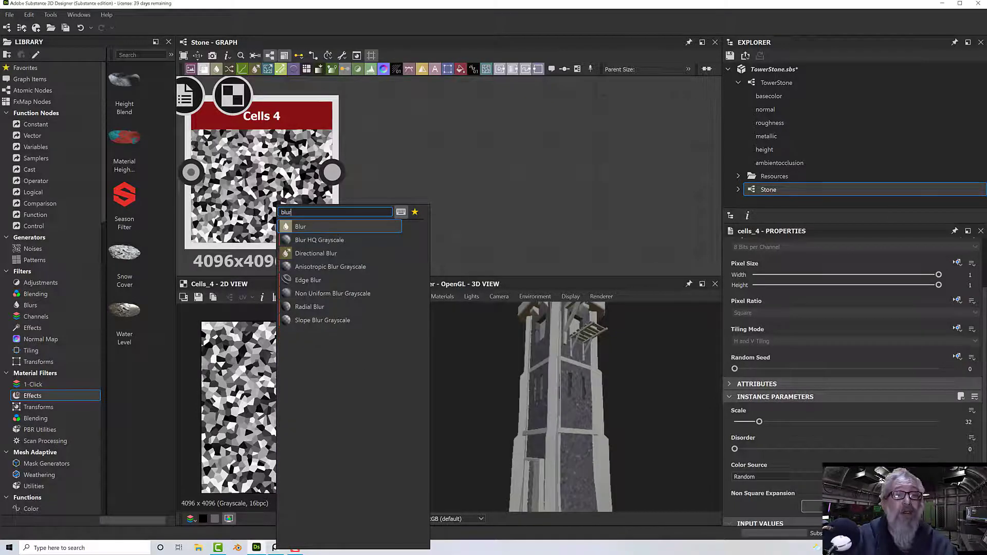
click(319, 240)
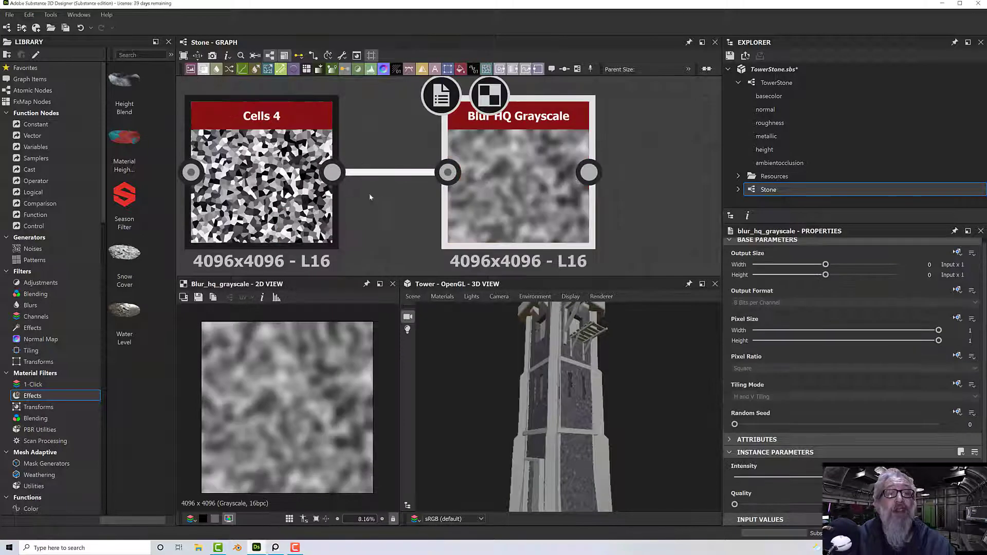
- Lower the intensity of the new Blur HQ Grayscale node to a slight blur and raise its quality
middle_drag(412, 208, 376, 212)
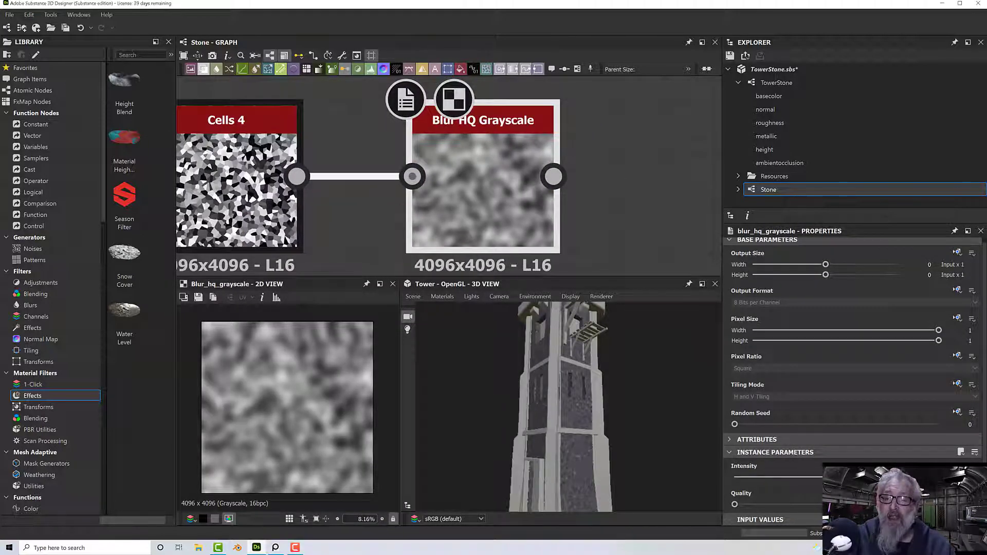
drag(864, 478, 864, 504)
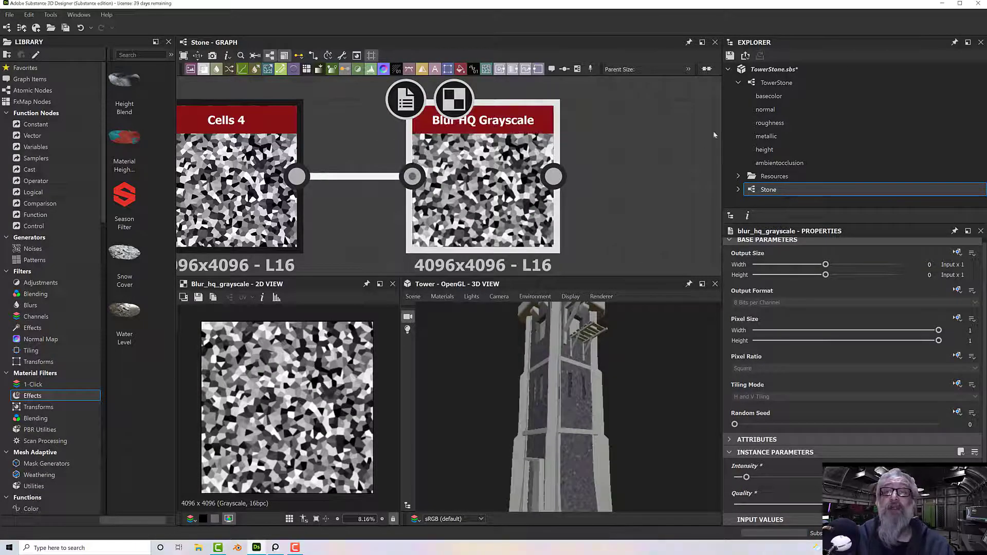
- In the TowerStone graph, raise the quality of the Blur HQ Grayscale node that follows Edge Detect in the Base Shape frame
click(771, 84)
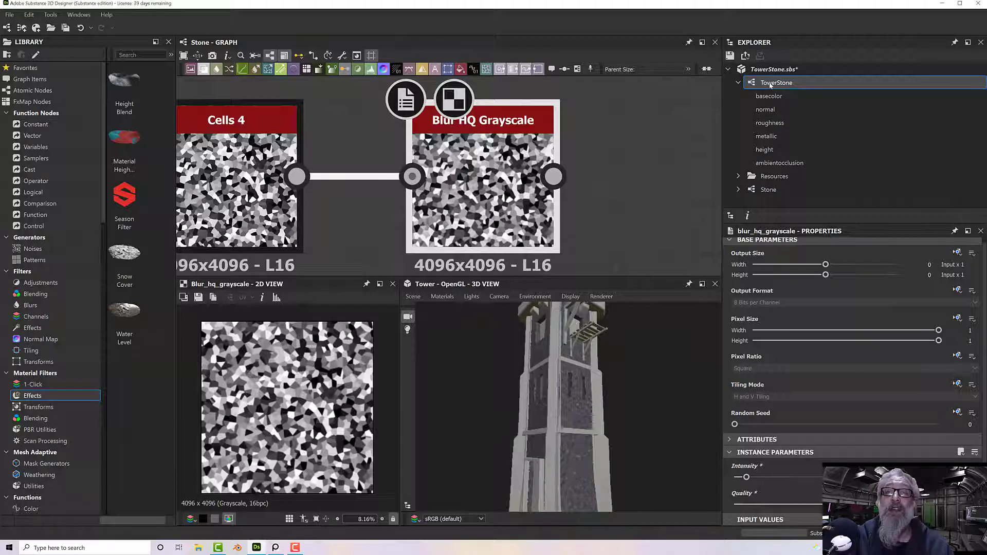
double_click(770, 85)
middle_drag(309, 207, 457, 219)
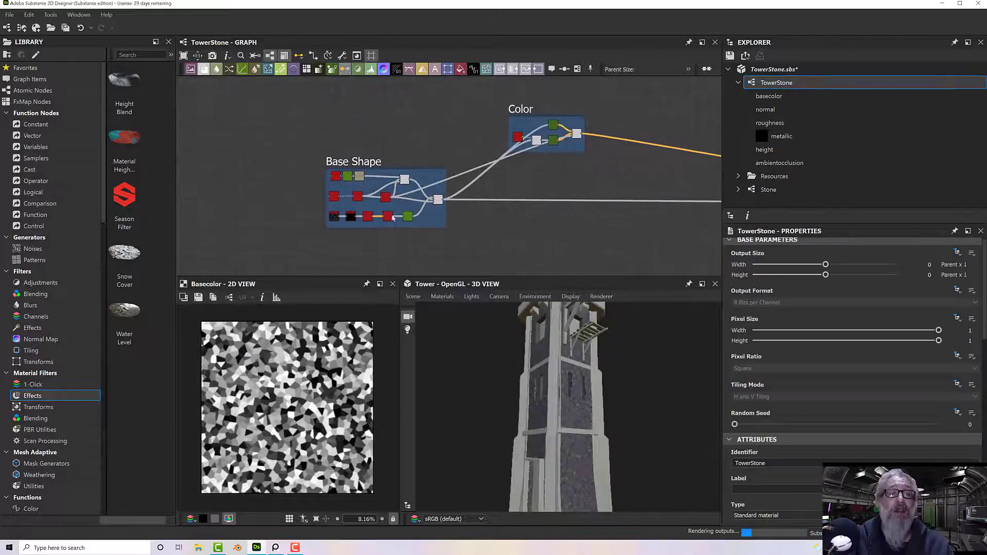
scroll(362, 207, up, 4)
scroll(362, 205, up, 5)
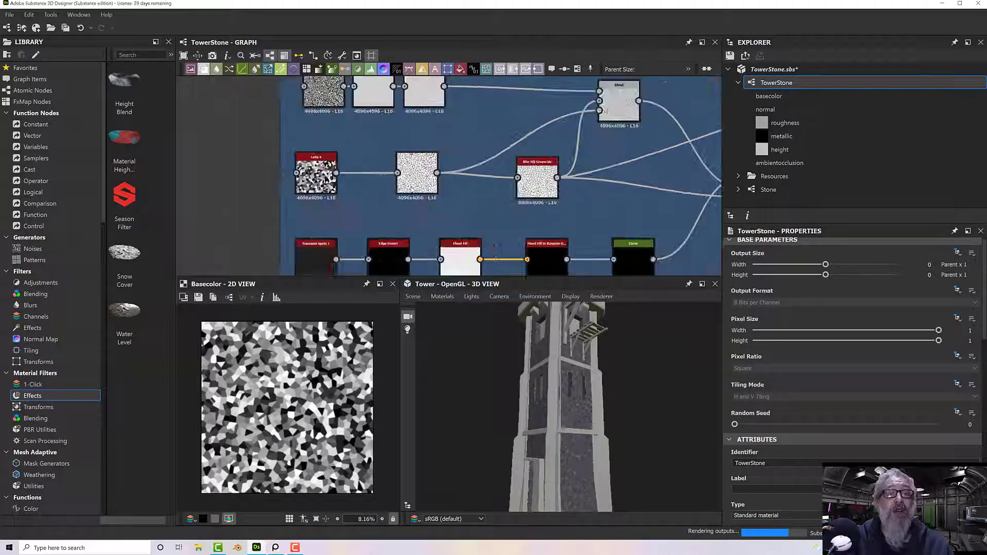
scroll(412, 191, up, 1)
middle_drag(378, 194, 393, 228)
middle_drag(643, 221, 539, 222)
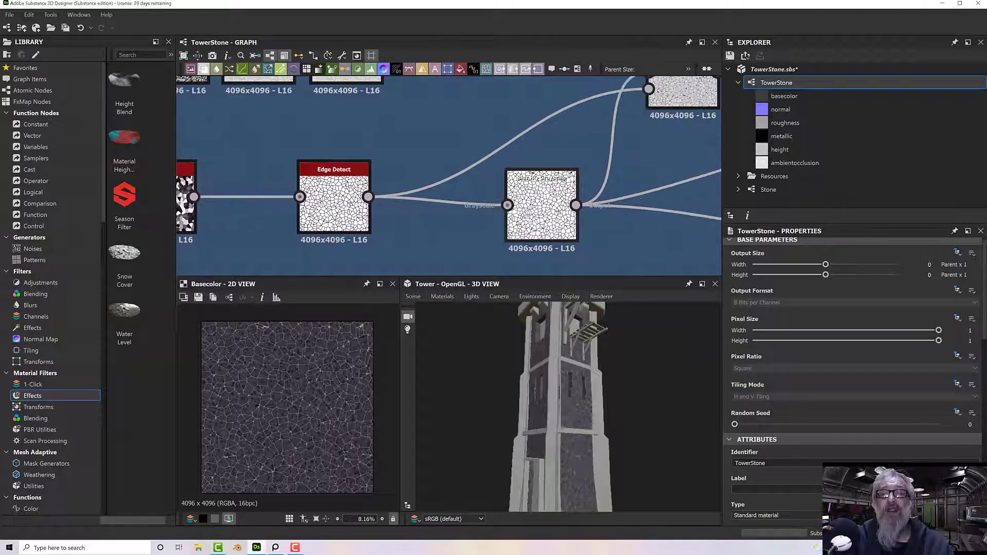
double_click(542, 210)
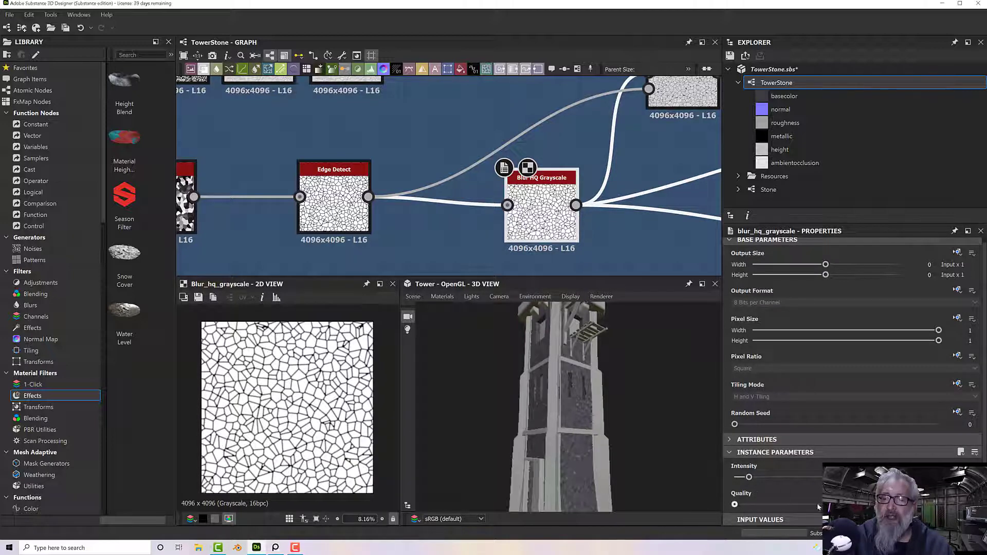
click(818, 507)
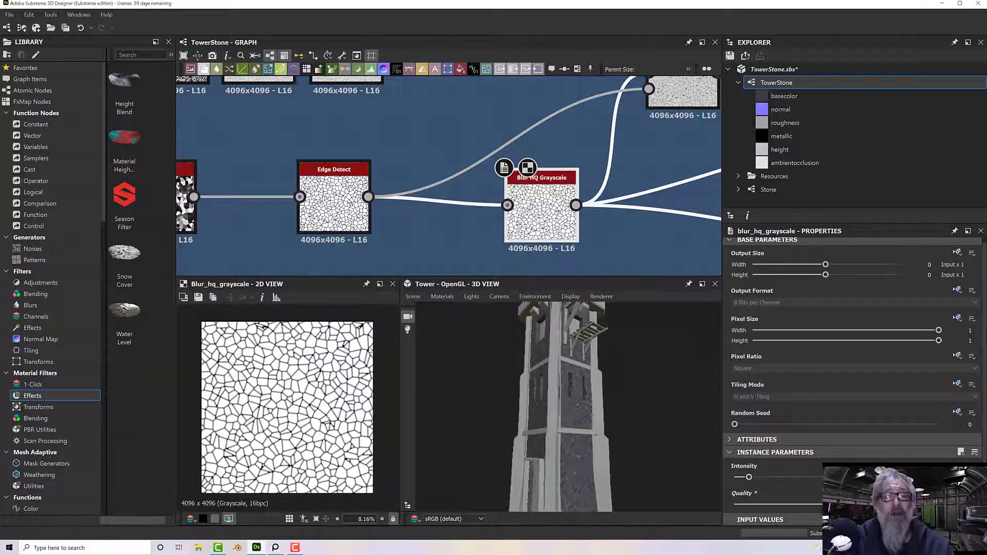
scroll(575, 381, up, 8)
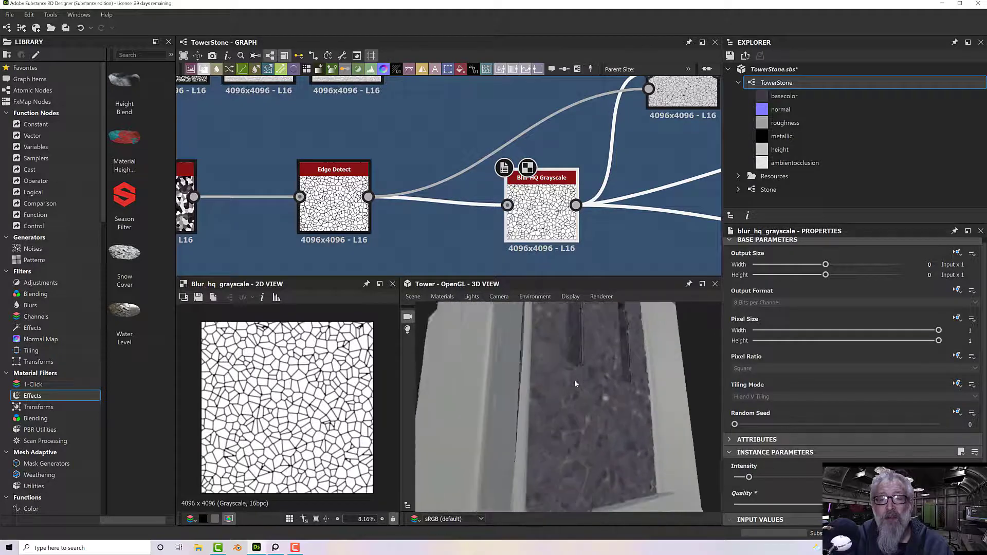
scroll(575, 380, up, 3)
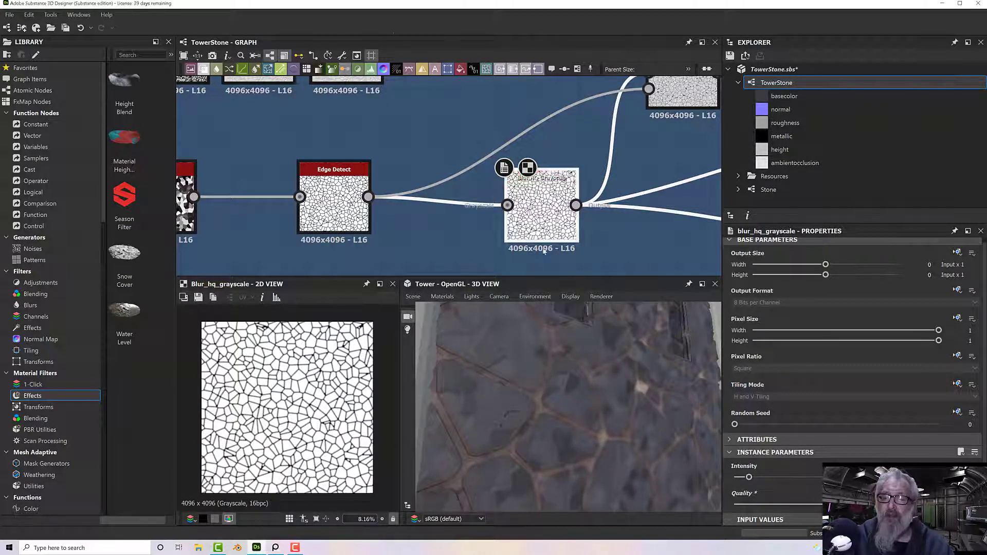
- Return to the Stone graph and increase the intensity of the Blur HQ Grayscale node after Cells 4 to soften the cells
click(782, 190)
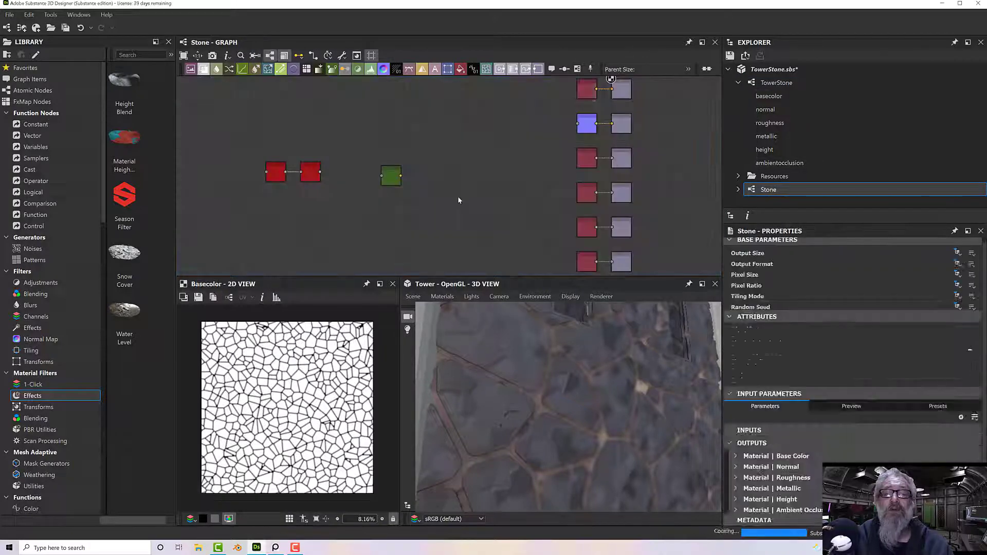
scroll(342, 191, up, 4)
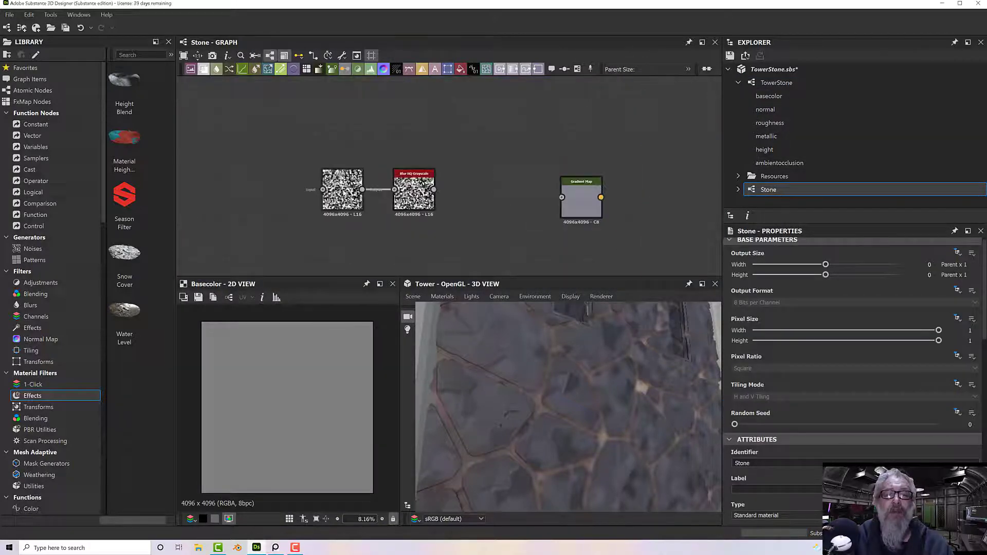
double_click(446, 201)
scroll(445, 198, up, 4)
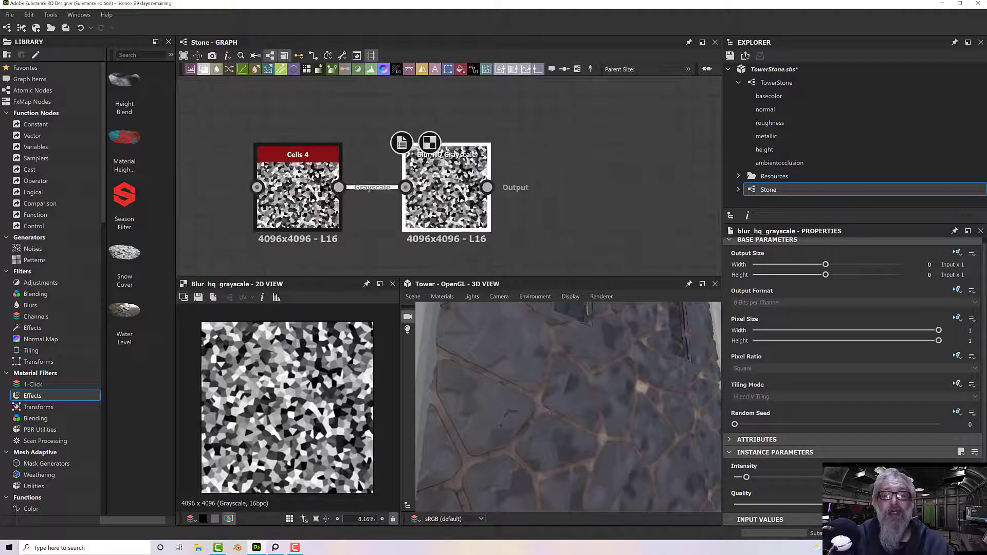
scroll(444, 196, down, 1)
scroll(445, 197, down, 1)
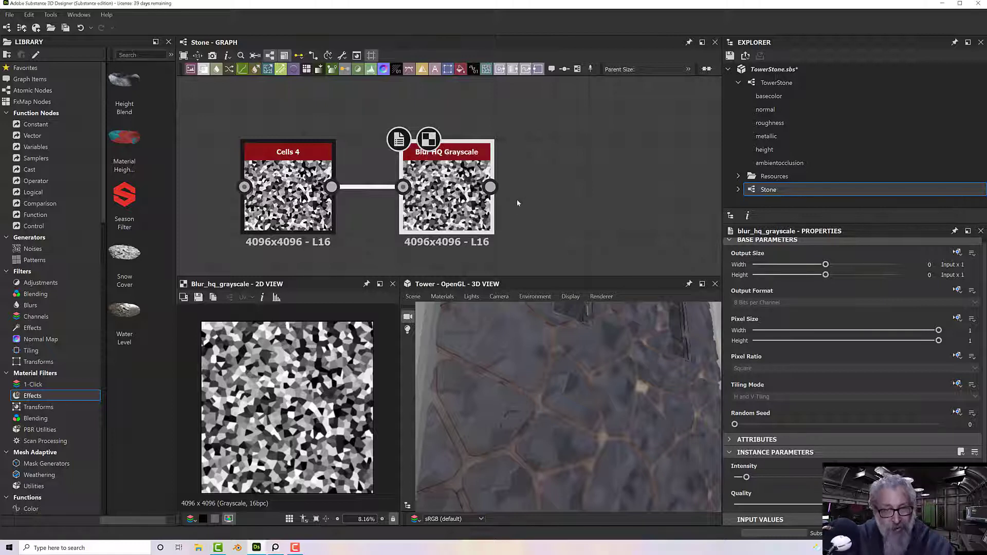
middle_drag(517, 199, 445, 202)
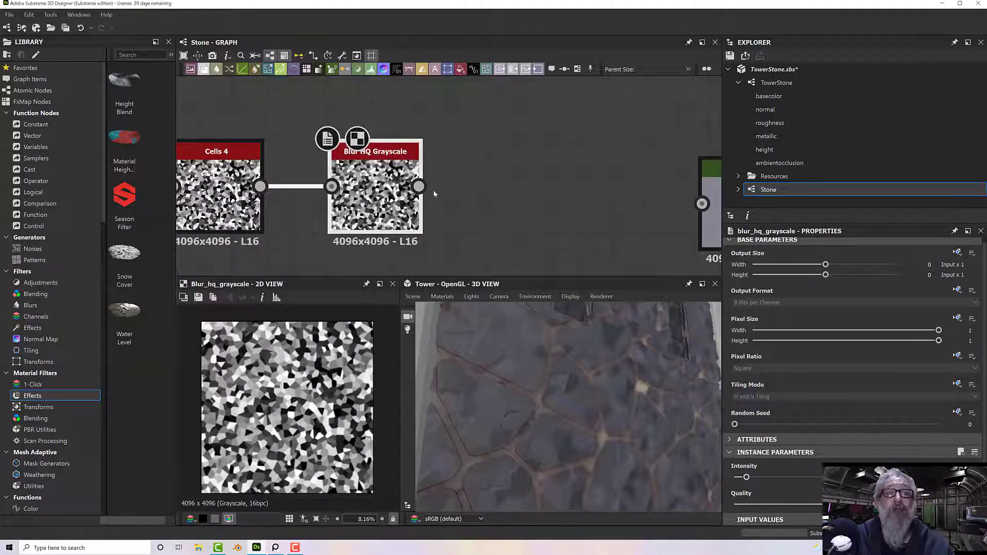
drag(747, 478, 787, 477)
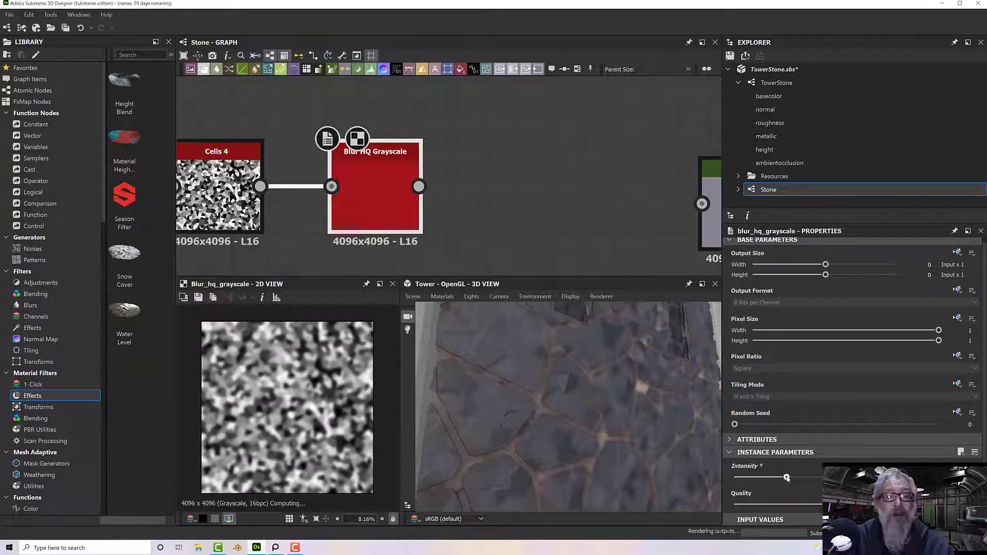
- Add a Curve node beside Blur HQ Grayscale and connect the blur's output to the Curve input
scroll(503, 194, up, 3)
middle_drag(504, 194, 421, 198)
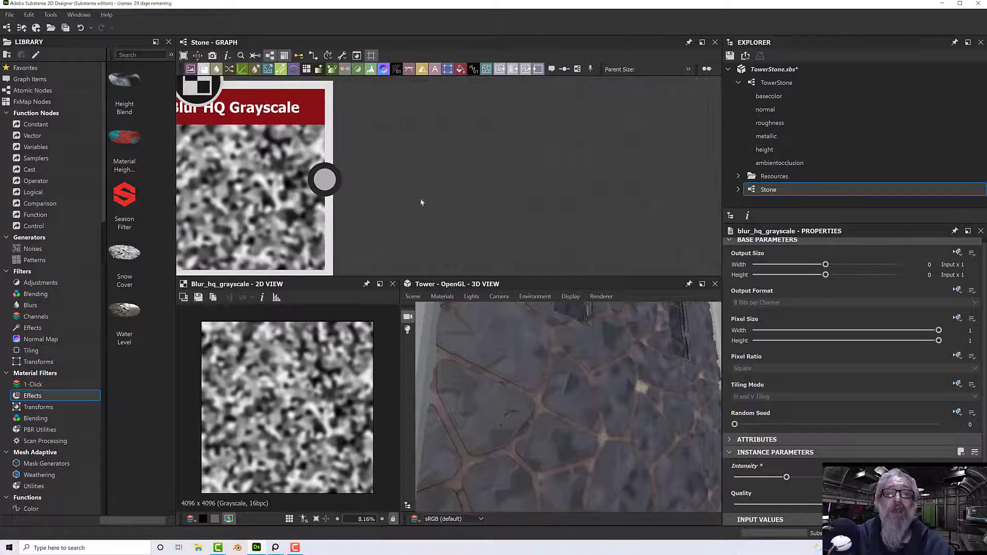
key(space)
text(curve)
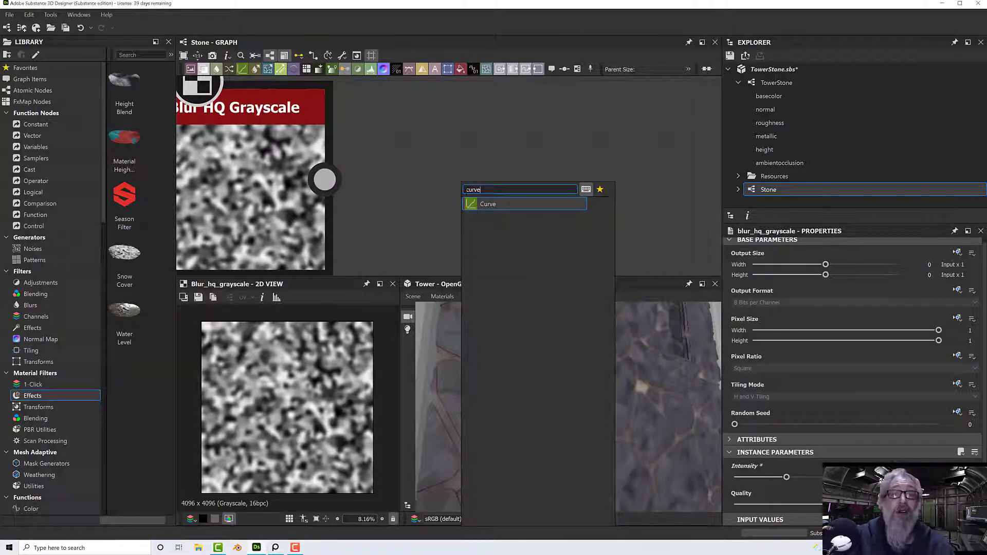
click(479, 206)
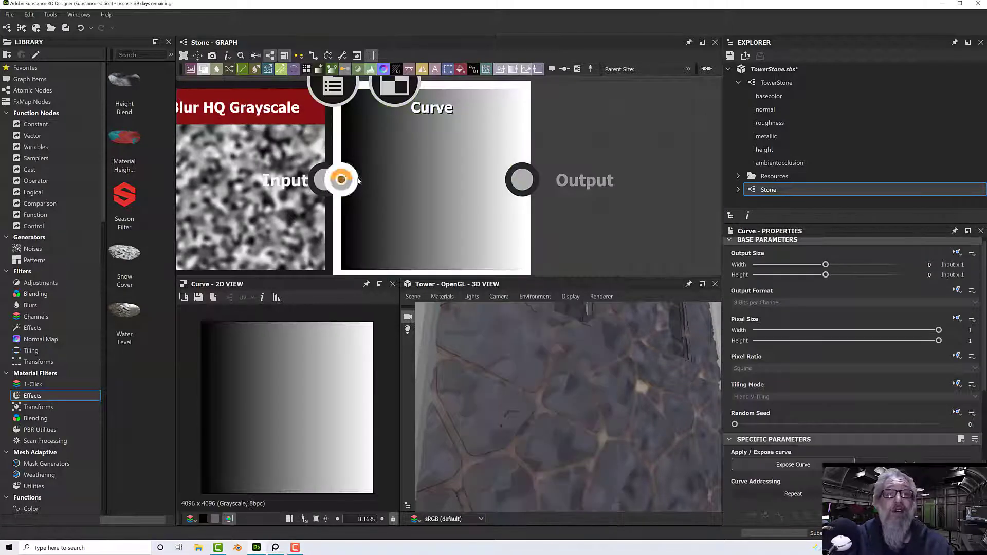
drag(346, 182, 474, 182)
drag(324, 180, 475, 181)
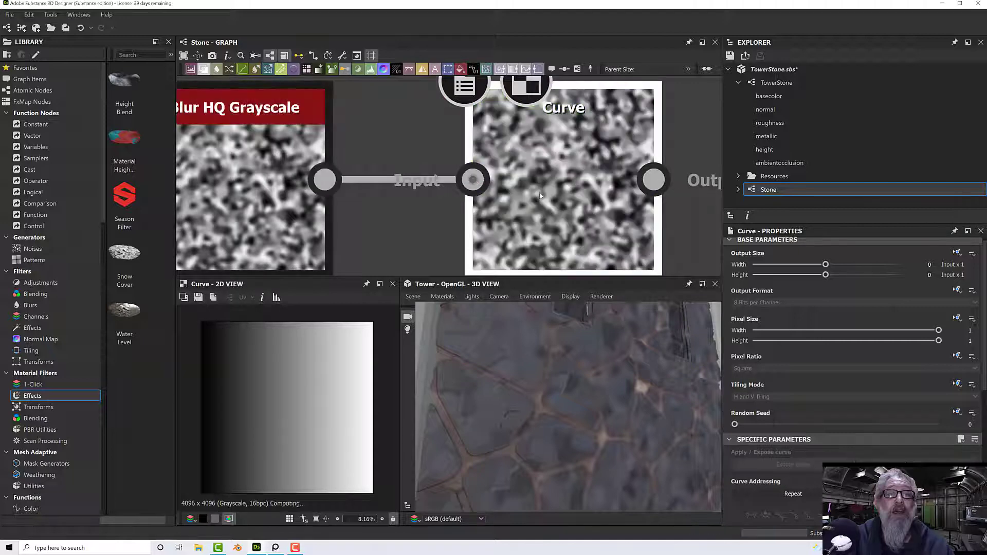
middle_drag(524, 201, 443, 204)
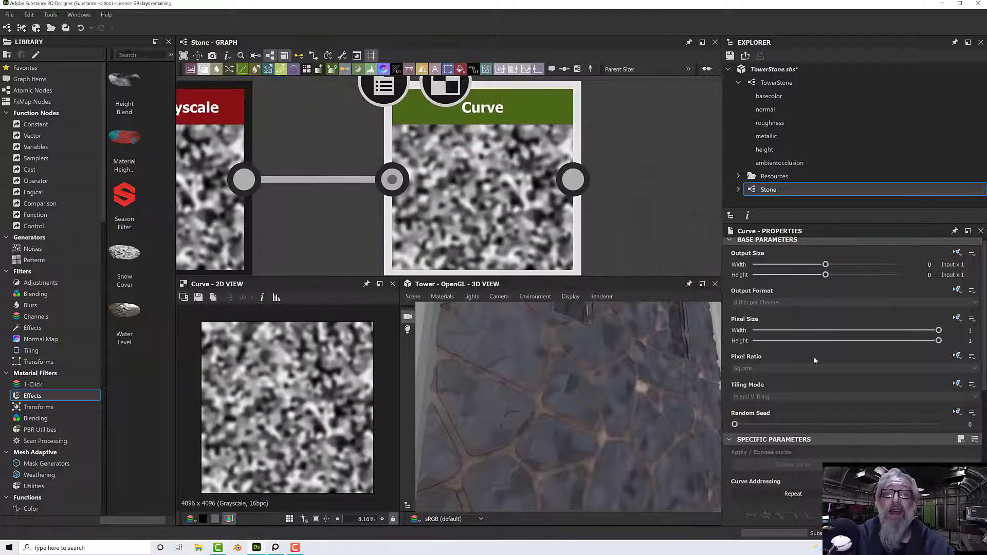
- Shape the Curve node's luminance curve by adding a point at about 0.53 output and raising the start point to about 0.50
scroll(887, 427, down, 5)
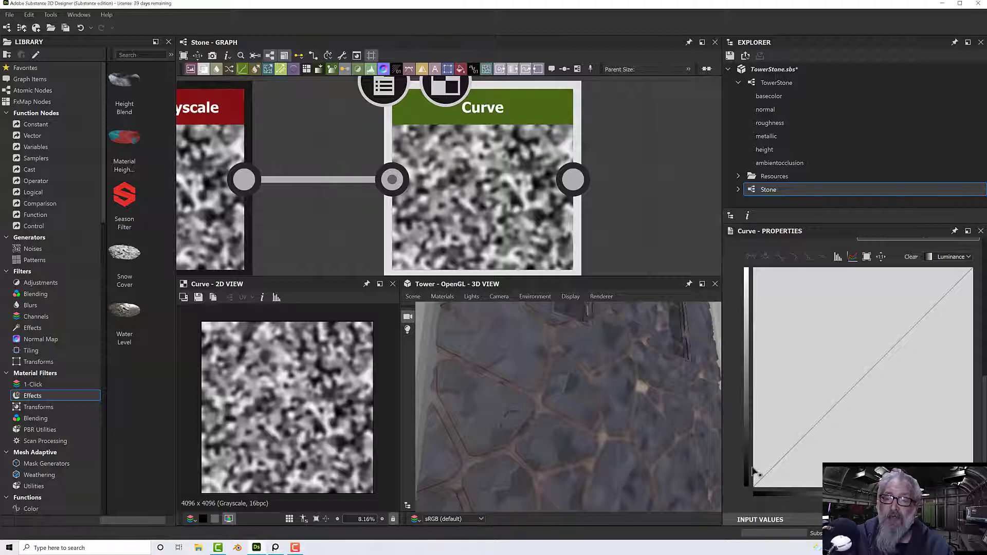
double_click(766, 475)
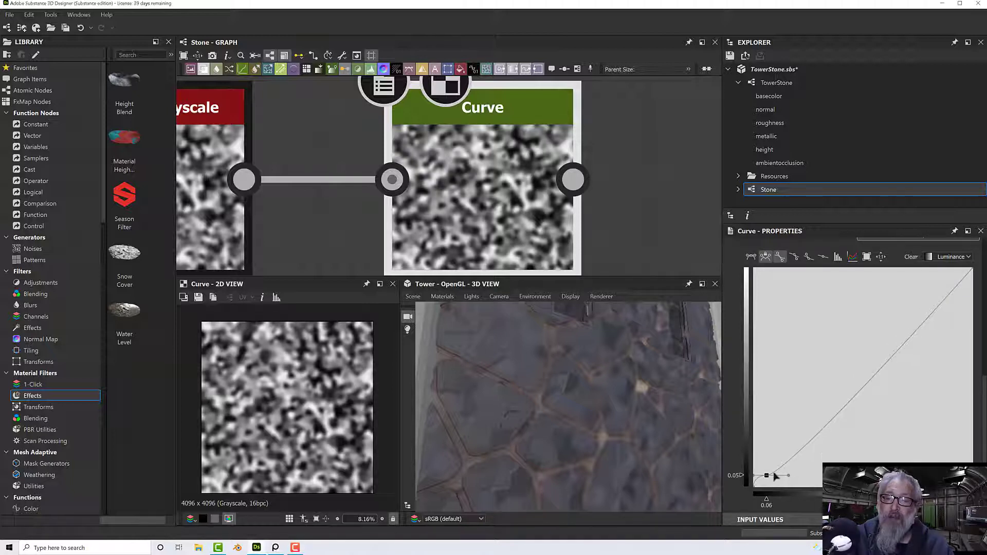
drag(765, 474, 879, 371)
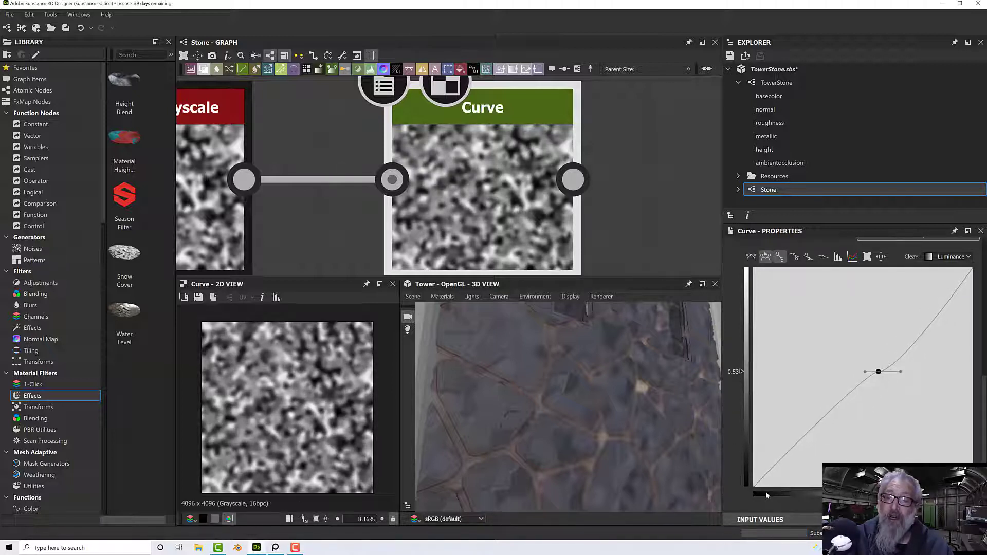
drag(756, 491, 754, 379)
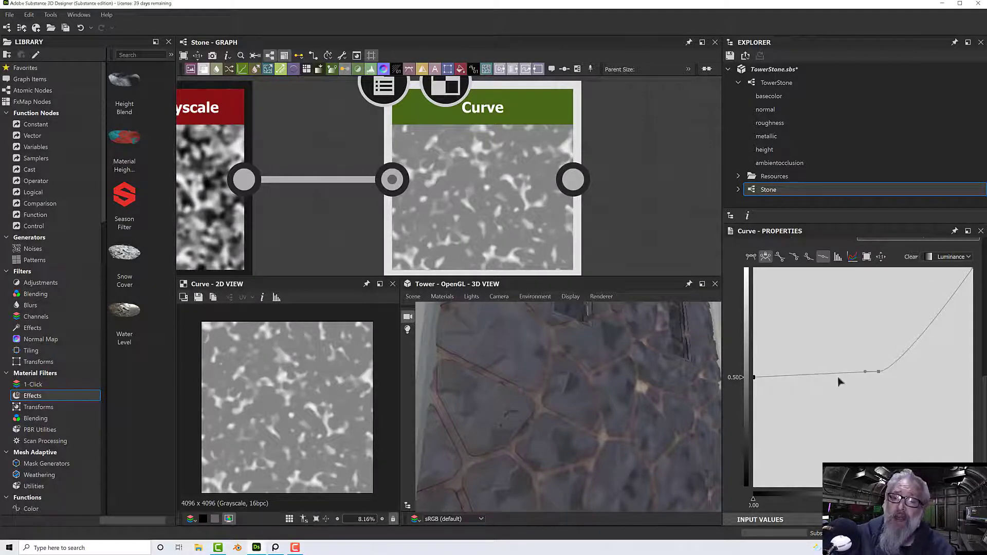
- Shape the Curve node's luminance curve into a gentle wave with points at about 0.46, 0.48, 0.57 and 0.53 output, lowering the end point
click(776, 377)
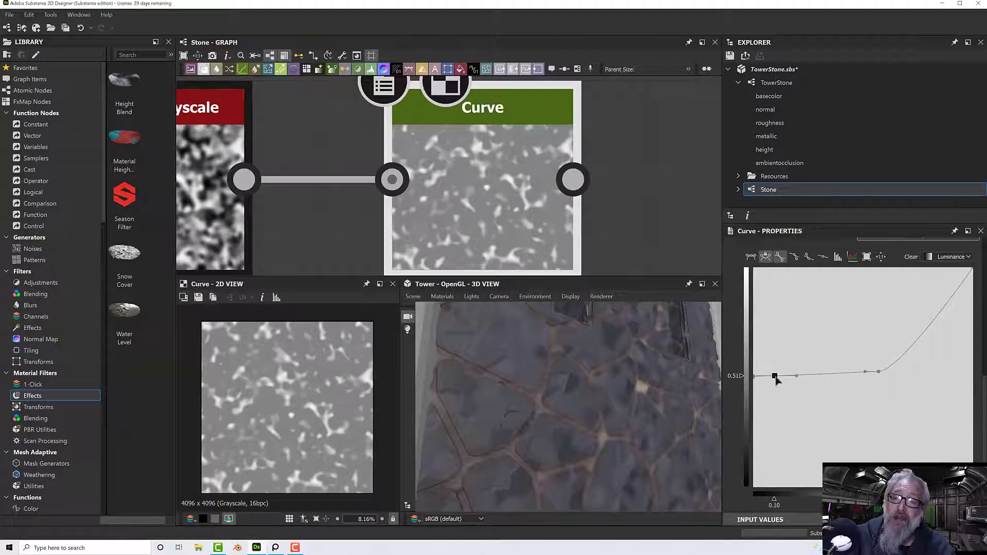
drag(775, 376, 774, 388)
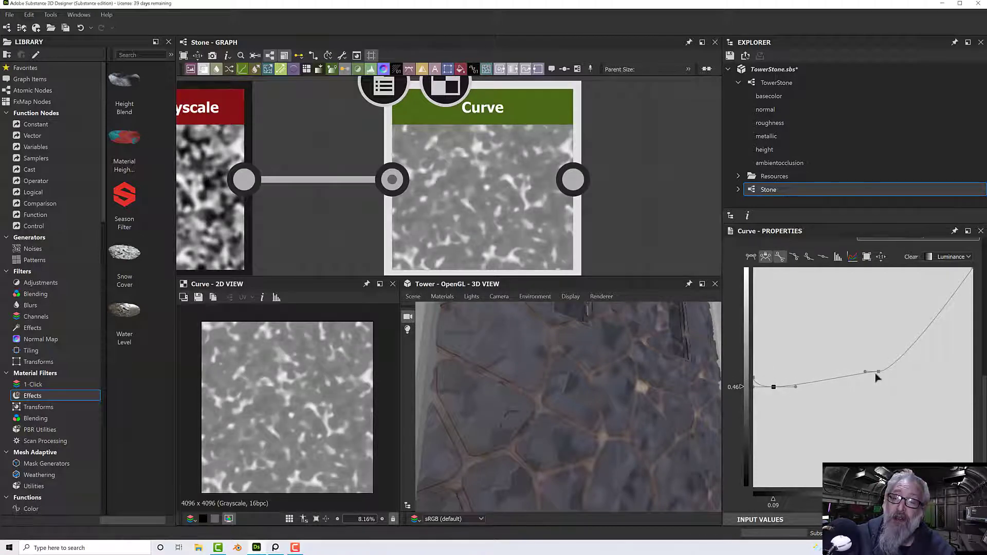
drag(878, 374, 844, 384)
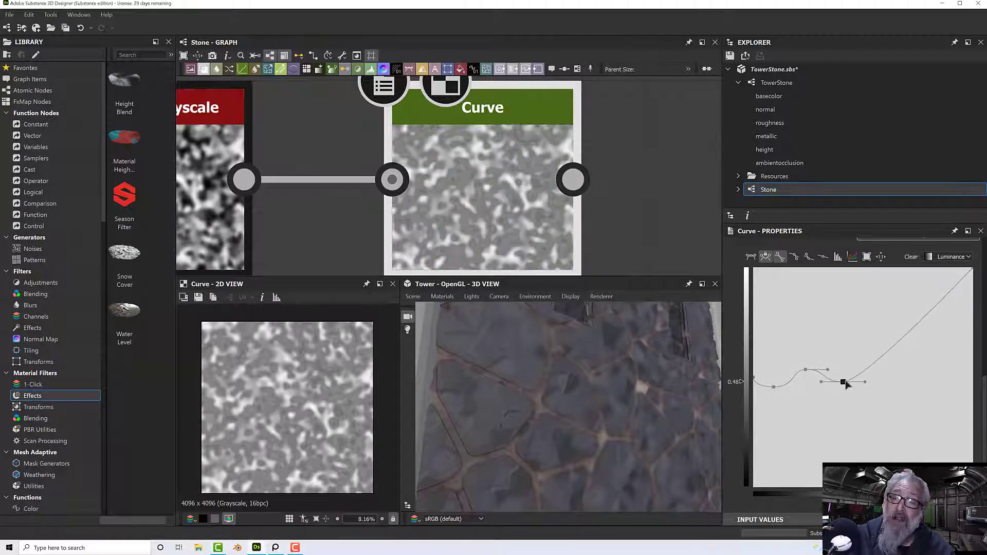
click(878, 362)
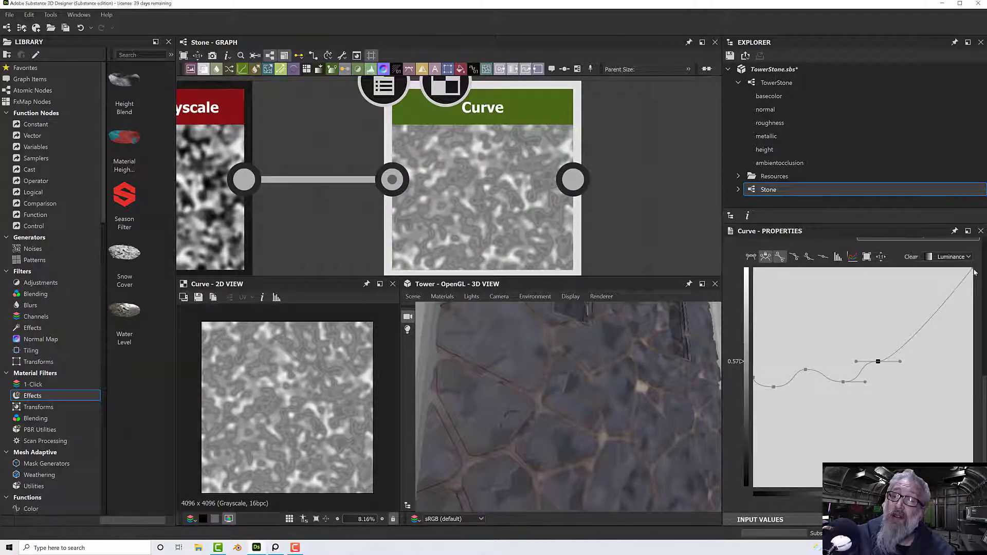
drag(973, 270, 928, 372)
click(931, 367)
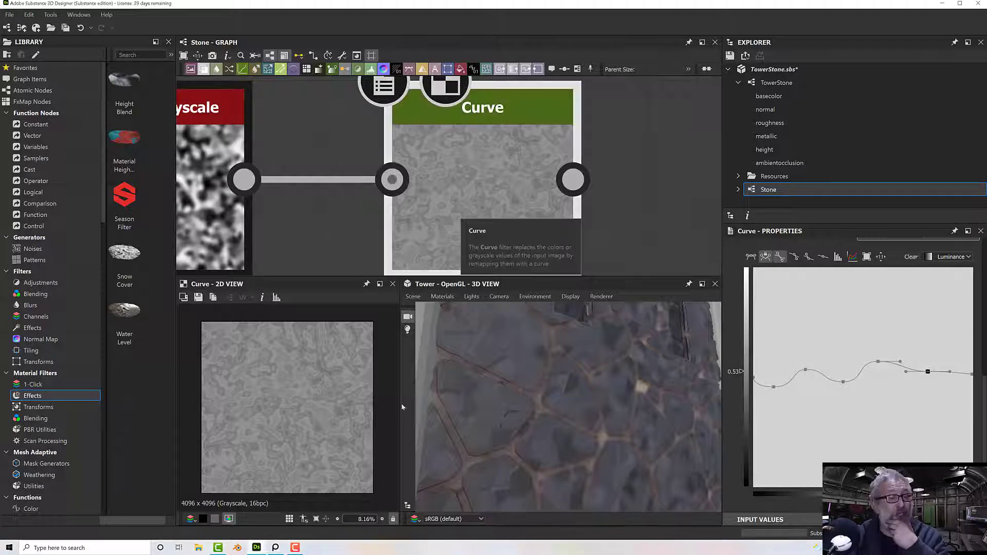
- Connect the Curve node's output to the Height output of the Stone graph and display that output
scroll(512, 411, down, 5)
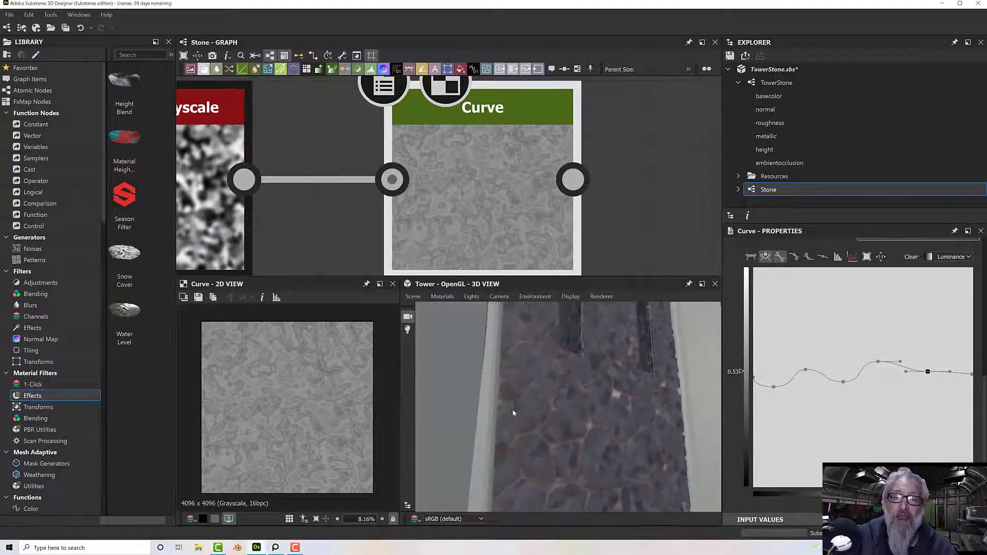
scroll(611, 239, down, 1)
scroll(611, 239, down, 6)
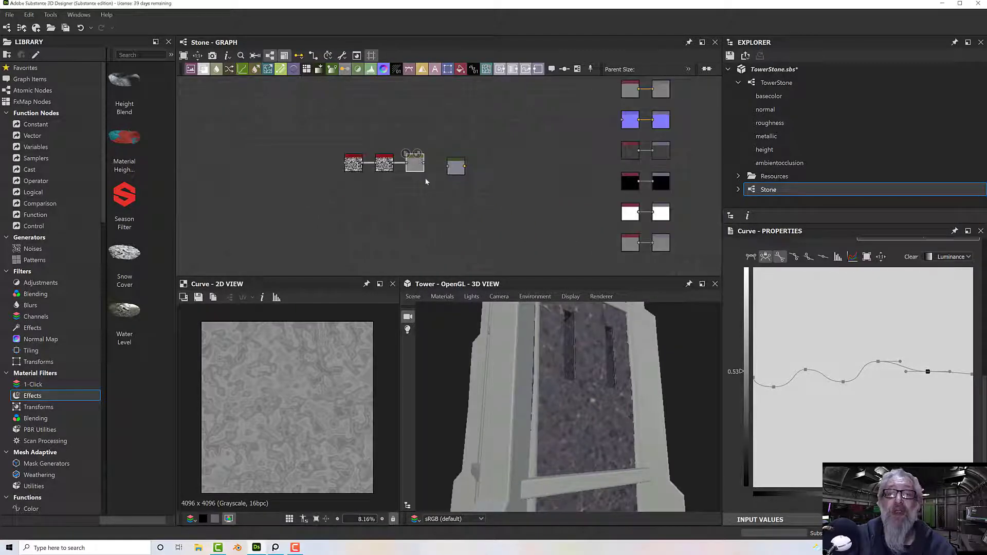
drag(424, 163, 659, 246)
double_click(661, 245)
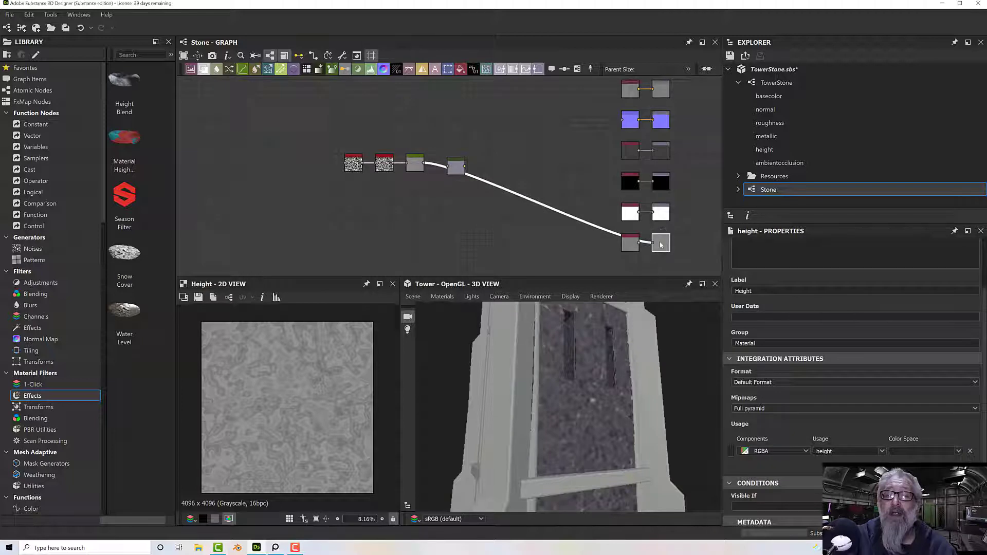
- Assign the Height output to the Height channel of the Stone material on the tower in the 3D view
right_click(509, 353)
mouse_move(537, 372)
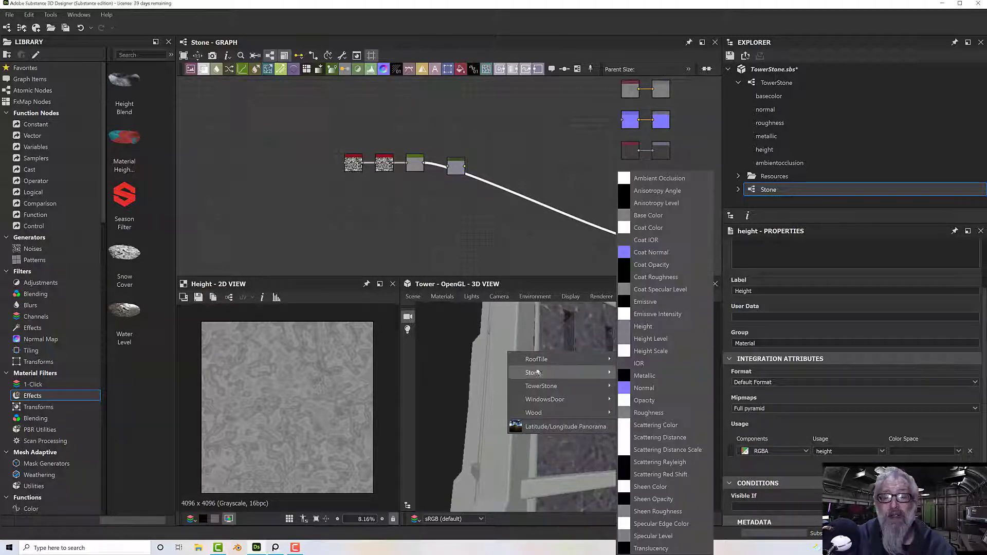
click(644, 327)
drag(578, 354, 519, 355)
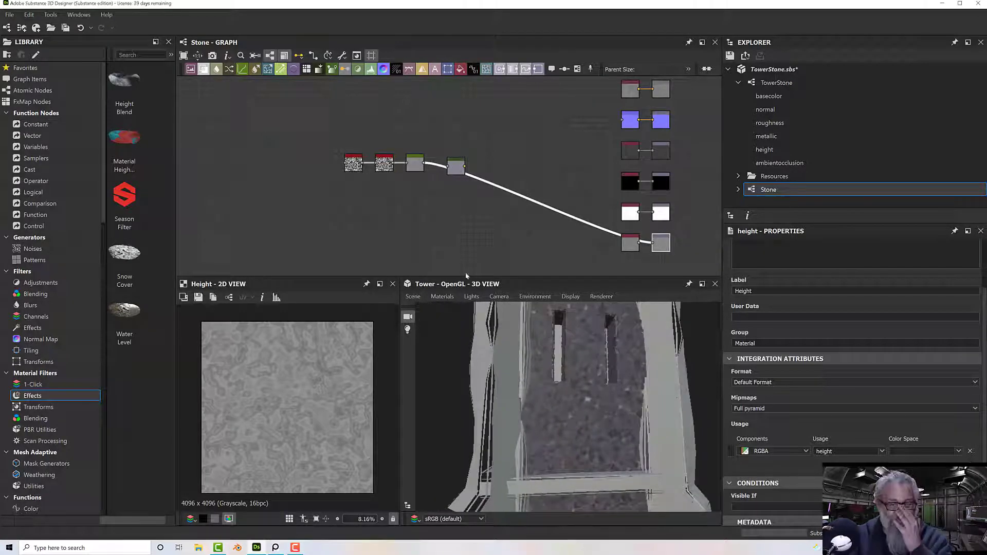
- Move the Gradient Map node further from the Curve node, and set the Stone material's Height Scale to 0.03
scroll(459, 231, up, 3)
drag(452, 124, 488, 118)
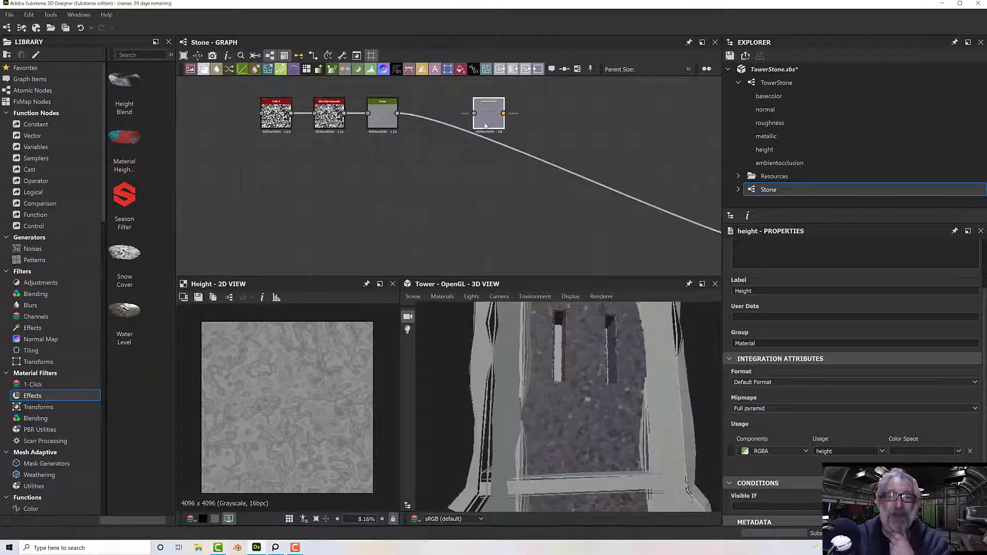
click(437, 296)
mouse_move(453, 319)
click(514, 322)
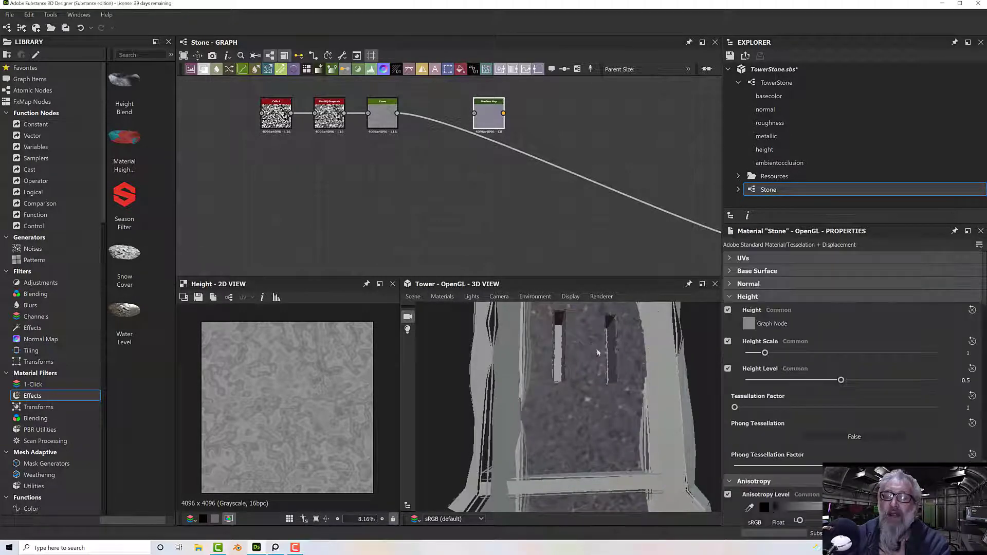
drag(766, 354, 748, 357)
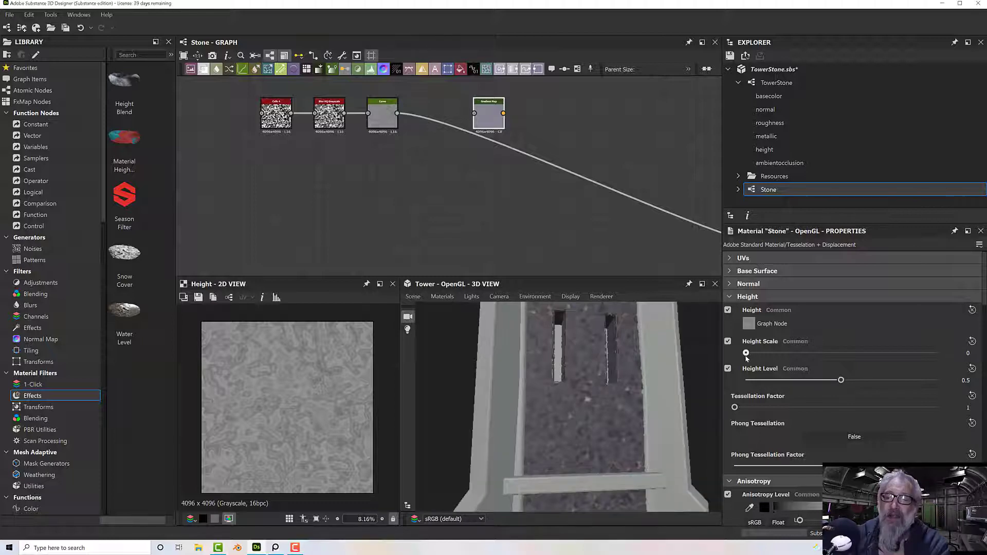
- Examine the tower's stone trim up close and from several angles to judge the height displacement
drag(618, 376, 524, 386)
scroll(530, 409, up, 5)
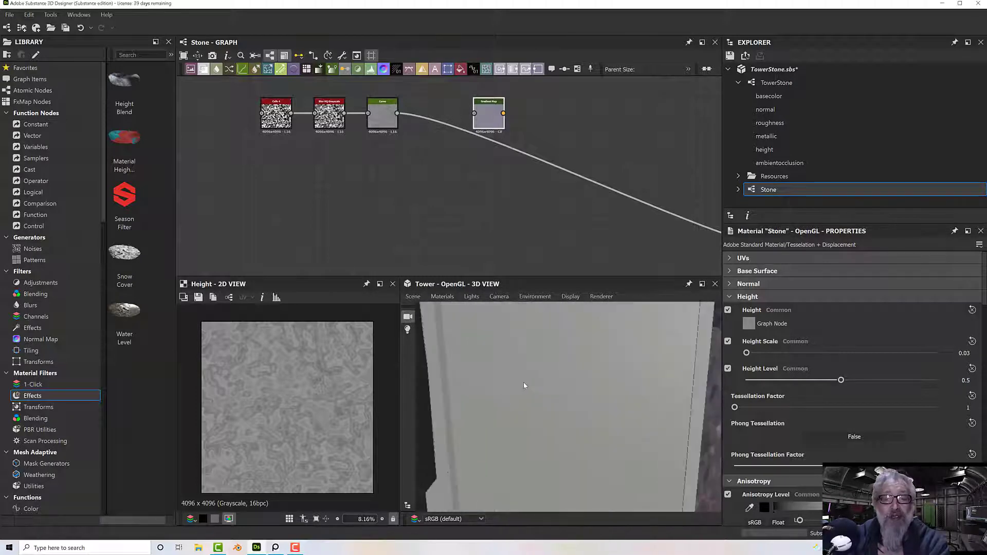
drag(593, 395, 579, 392)
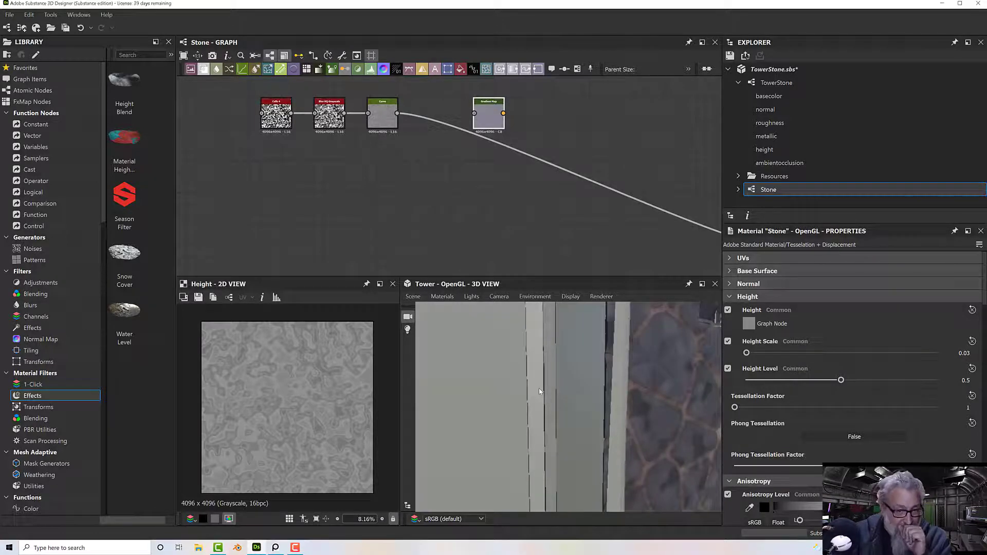
scroll(539, 389, down, 5)
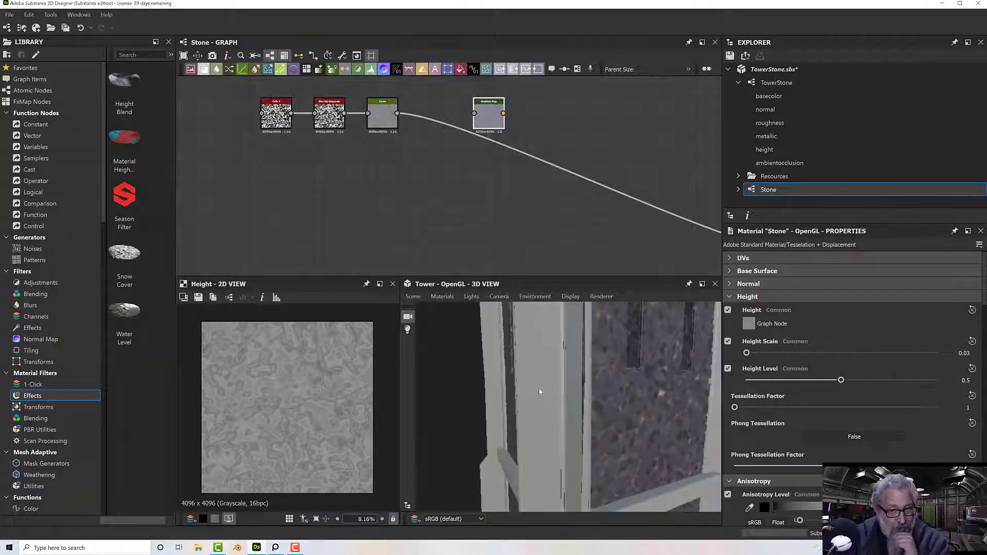
scroll(539, 389, up, 1)
drag(539, 388, 491, 375)
scroll(577, 390, up, 5)
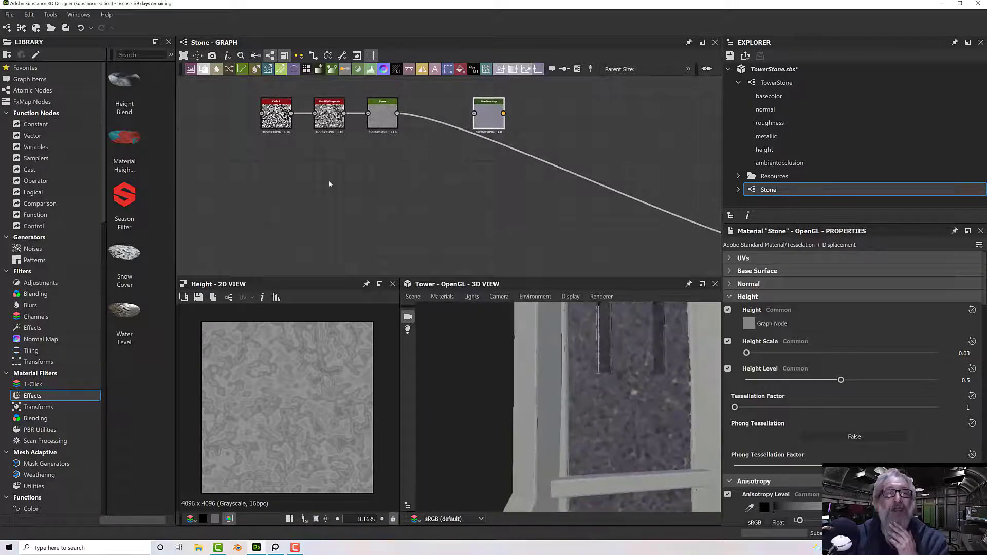
- Increase the Scale of the Cells 4 node to make the stone grain much finer
double_click(276, 116)
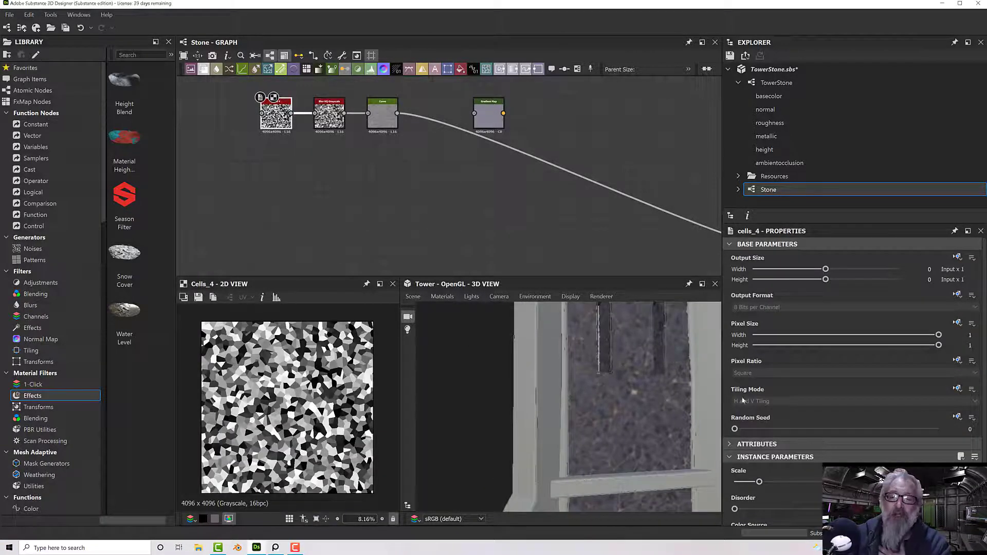
drag(760, 482, 843, 482)
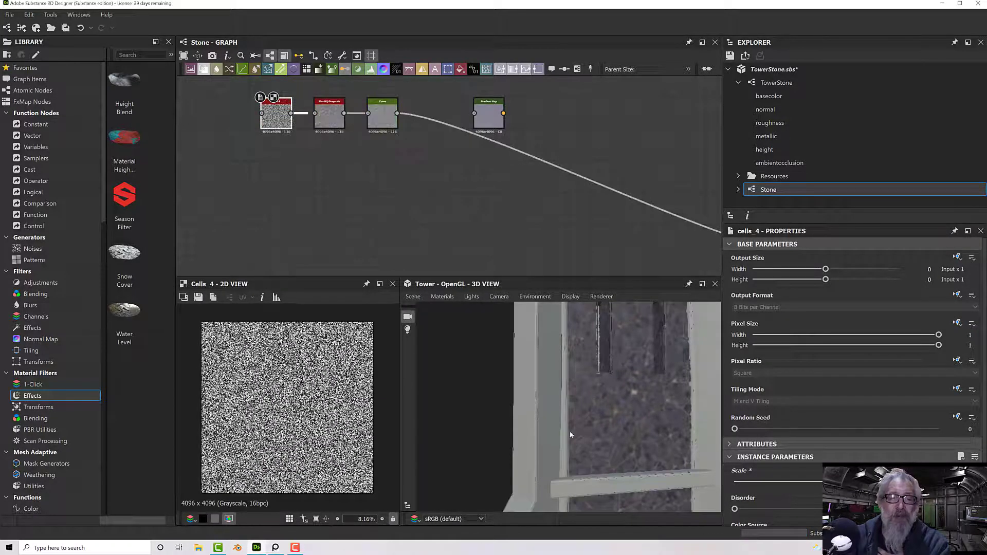
scroll(545, 422, up, 3)
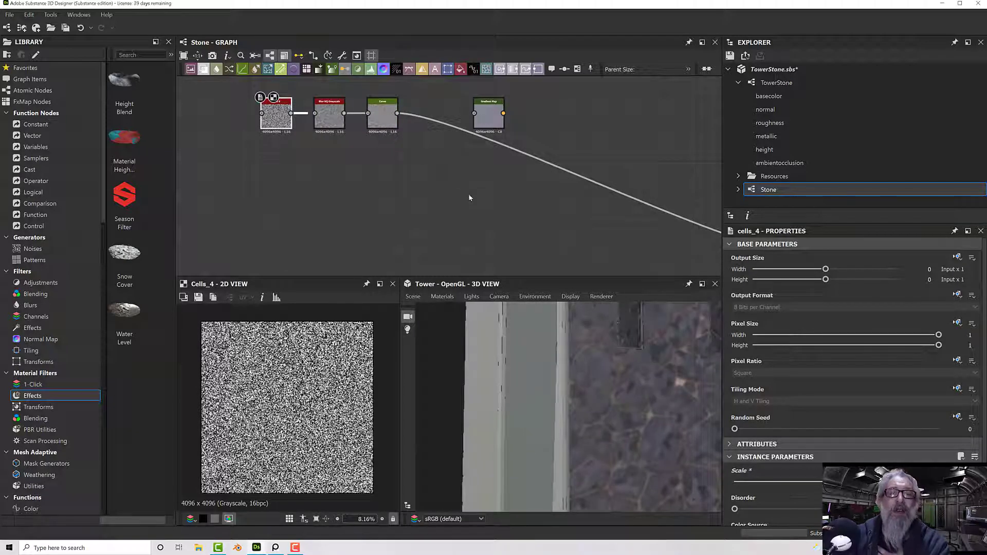
- Replace the Uniform Color node feeding the Ambient Occlusion output with an Ambient Occlusion (HBAO) node
scroll(469, 198, down, 4)
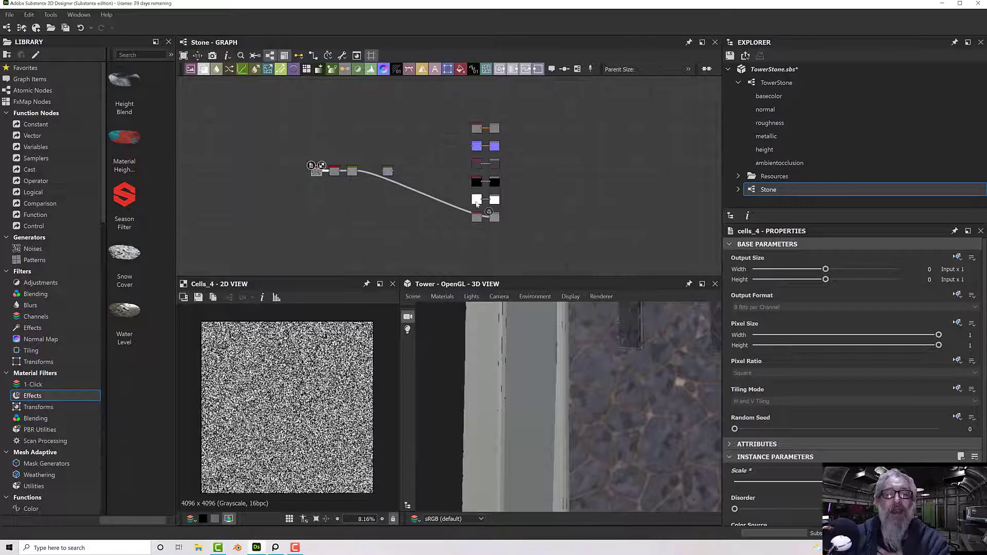
drag(477, 201, 459, 199)
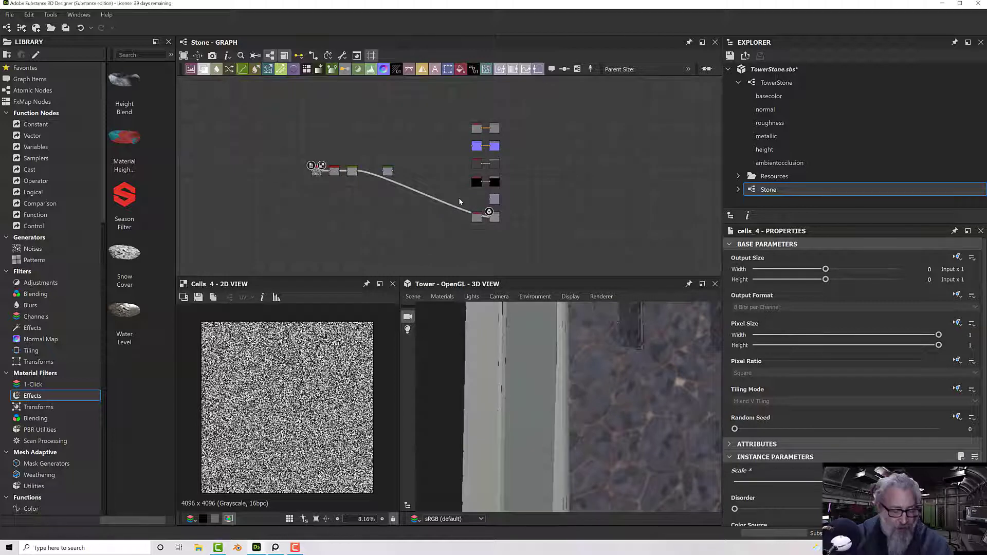
key(space)
text(amb)
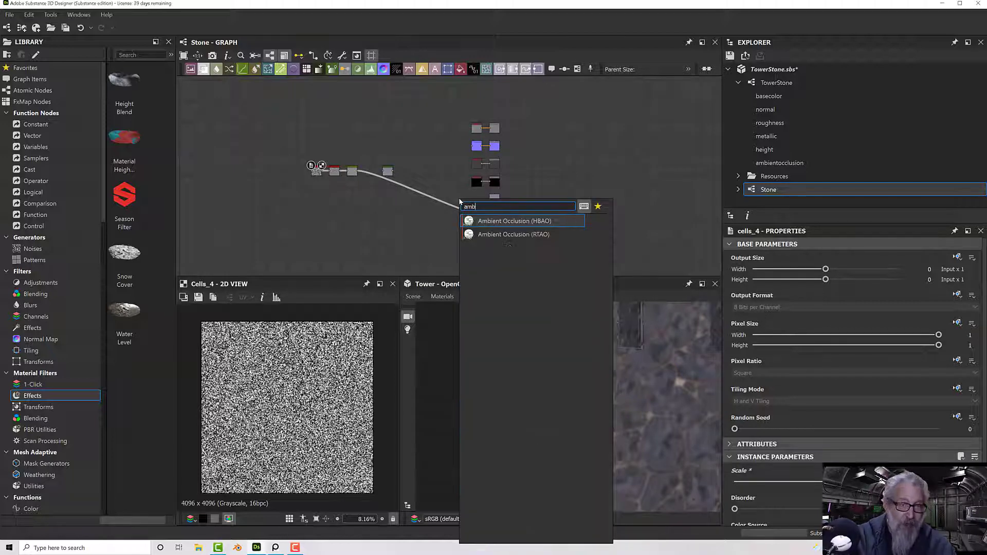
click(485, 224)
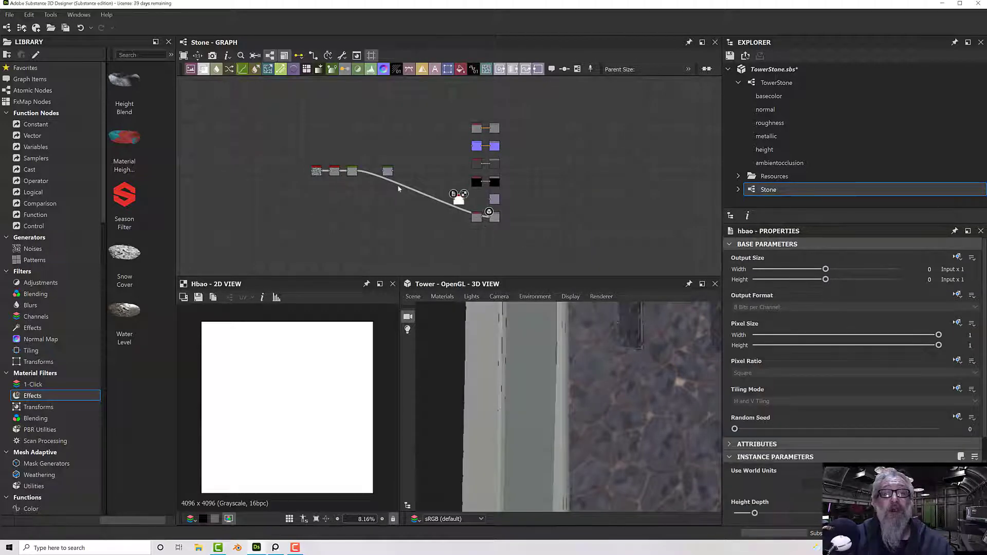
- Connect the Curve output to the HBAO node and the HBAO result to the Ambient Occlusion output, displaying that output
drag(358, 172, 489, 203)
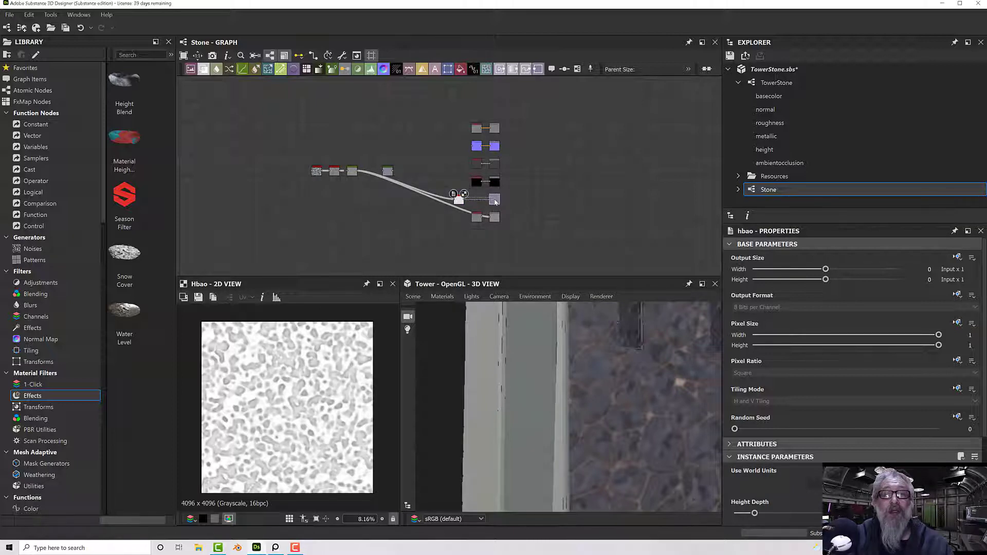
click(494, 200)
click(467, 201)
click(465, 201)
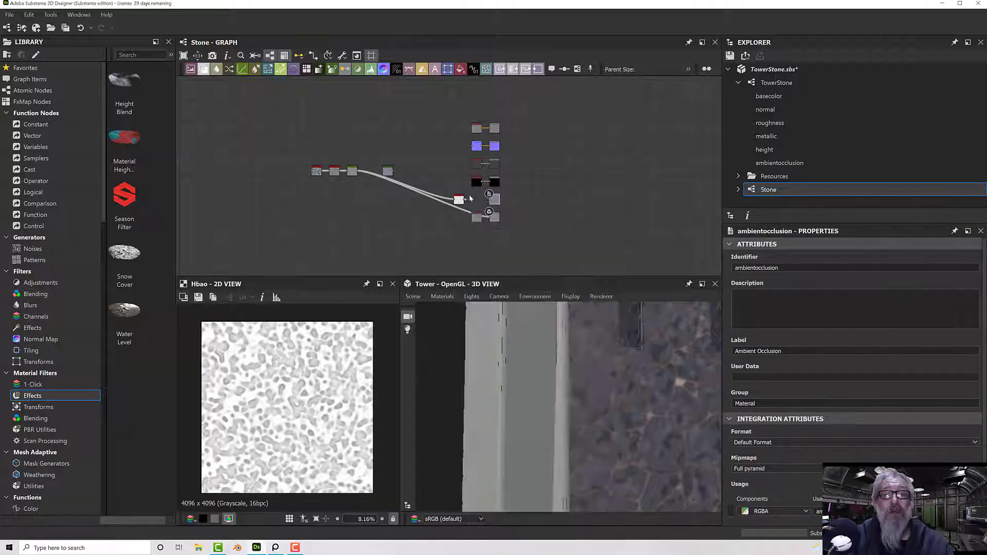
scroll(465, 200, up, 5)
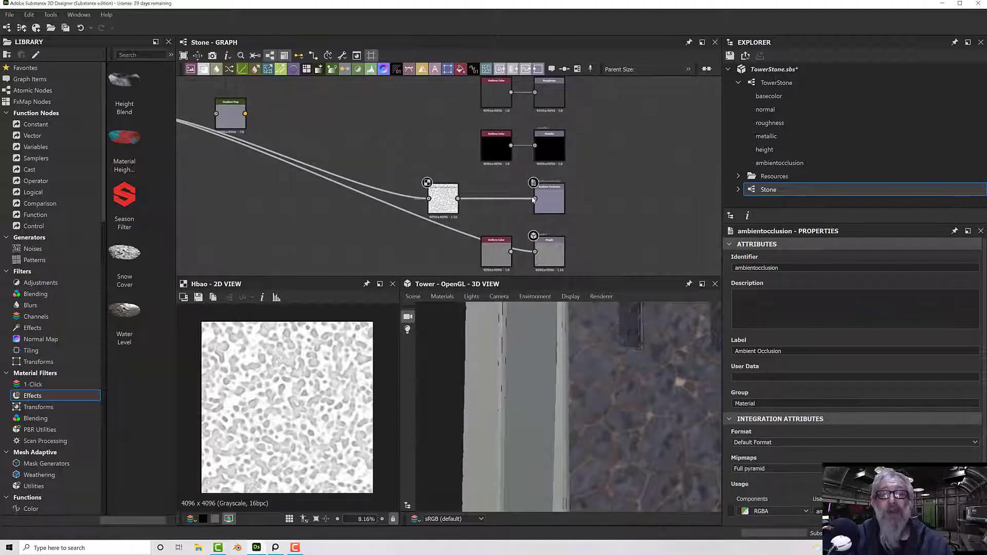
drag(533, 200, 535, 199)
double_click(551, 200)
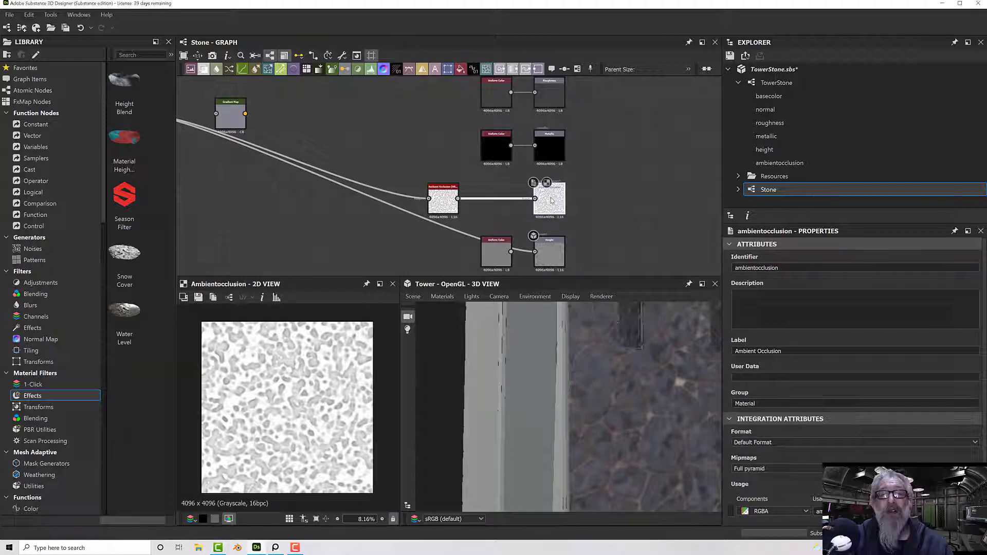
- Set the Height Depth of the Ambient Occlusion (HBAO) node to 0.16
scroll(545, 355, down, 8)
drag(545, 363, 640, 371)
scroll(437, 208, up, 5)
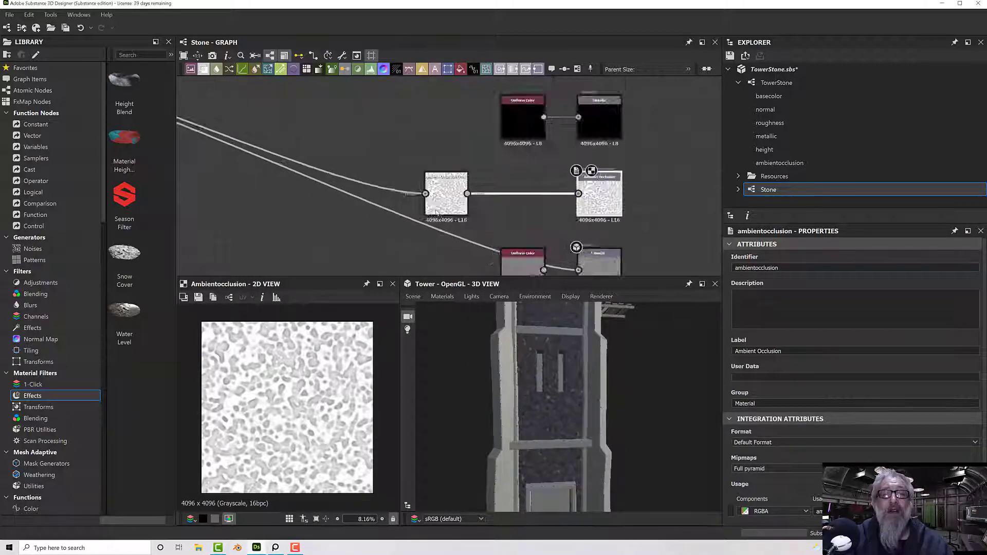
double_click(437, 209)
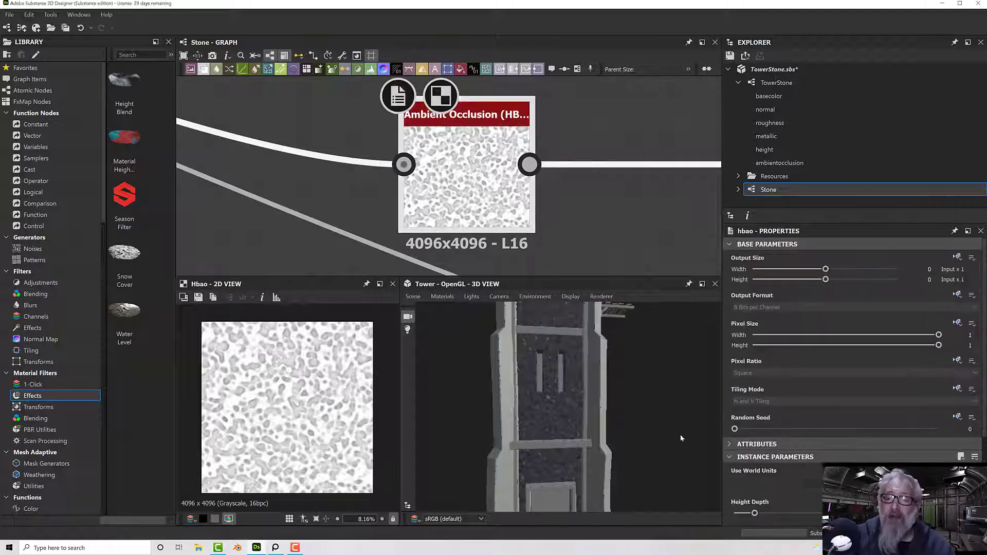
scroll(748, 438, down, 4)
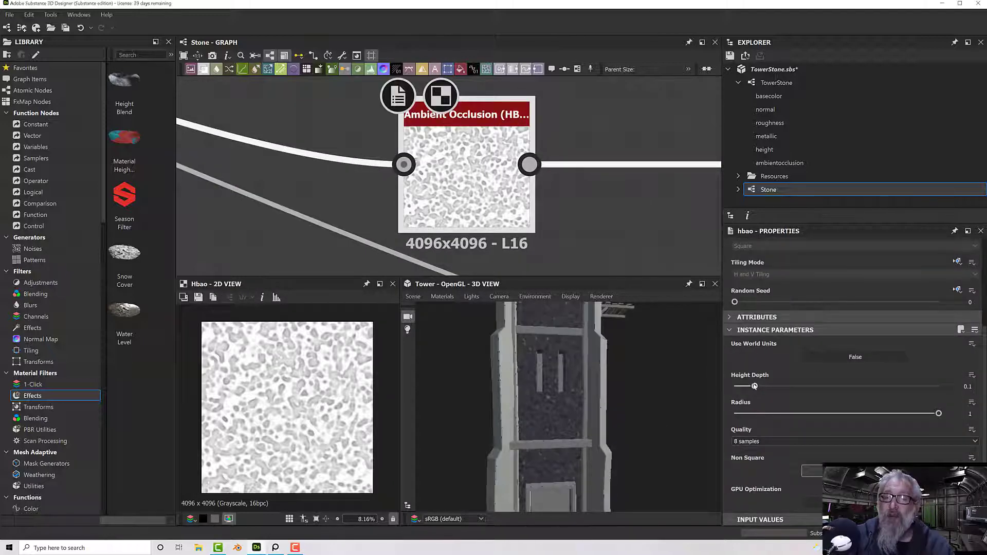
mouse_move(754, 386)
mouse_down()
mouse_move(804, 390)
mouse_move(766, 392)
mouse_up()
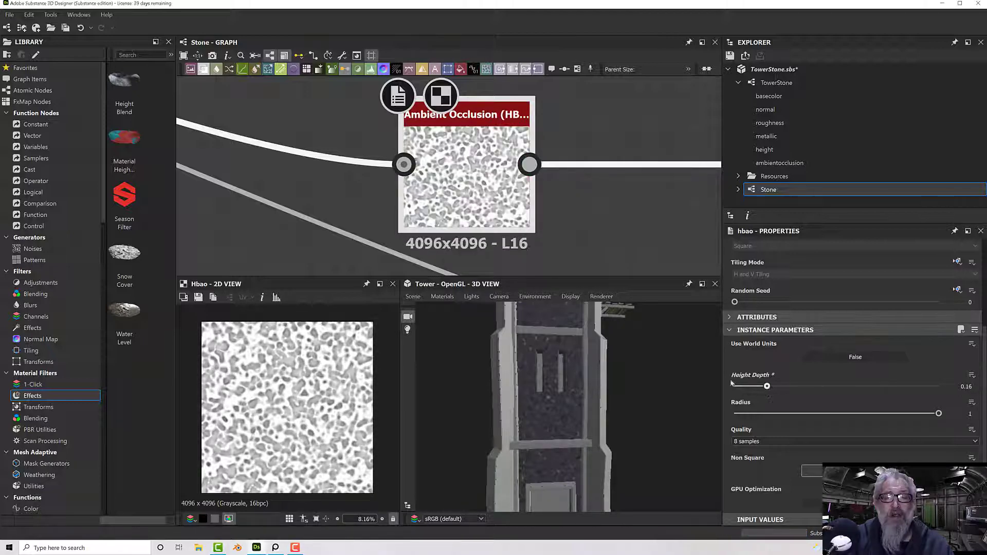
- Connect the Curve node's output to the Gradient Map input and display the Gradient Map's result and properties
middle_drag(552, 228, 560, 242)
scroll(561, 243, down, 5)
middle_drag(383, 167, 592, 235)
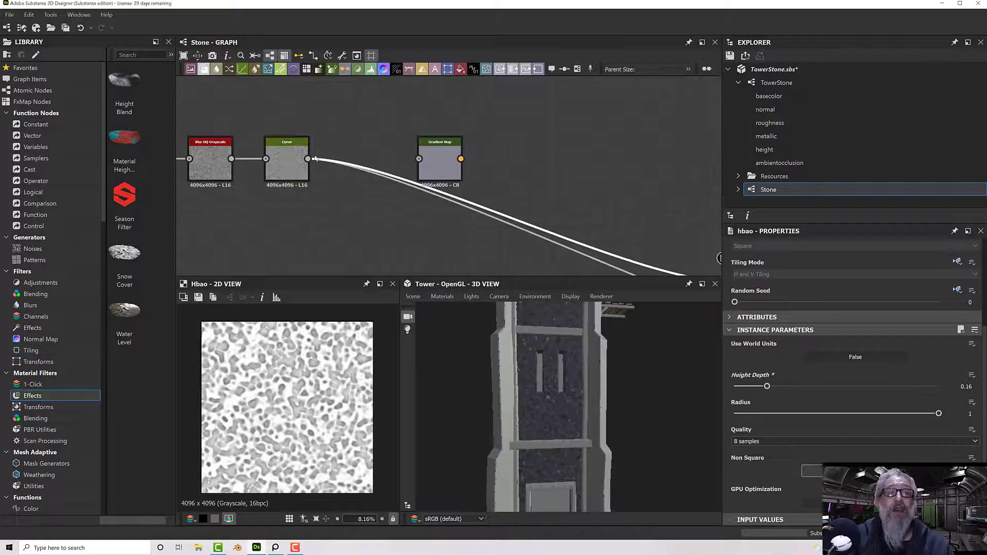
double_click(432, 164)
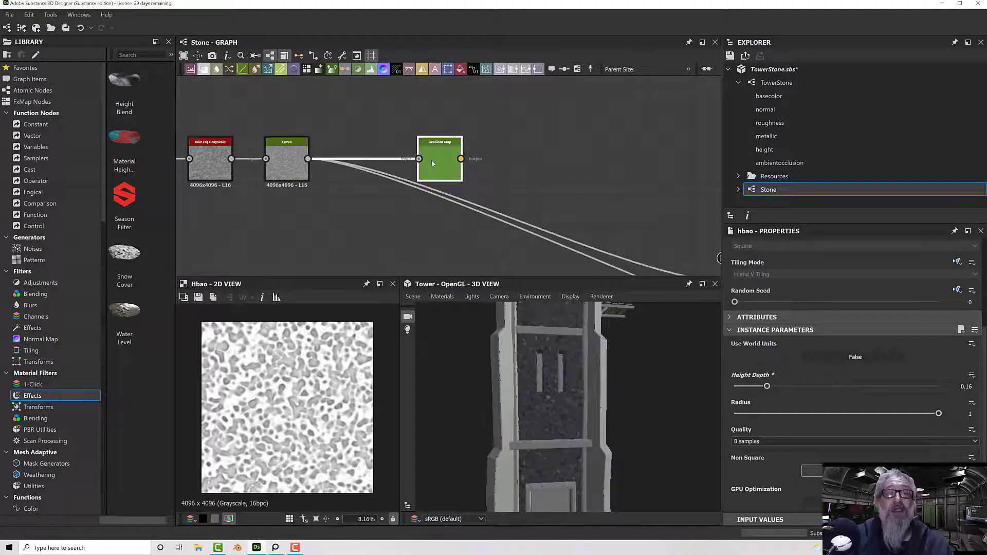
scroll(497, 192, down, 3)
middle_drag(497, 191, 387, 208)
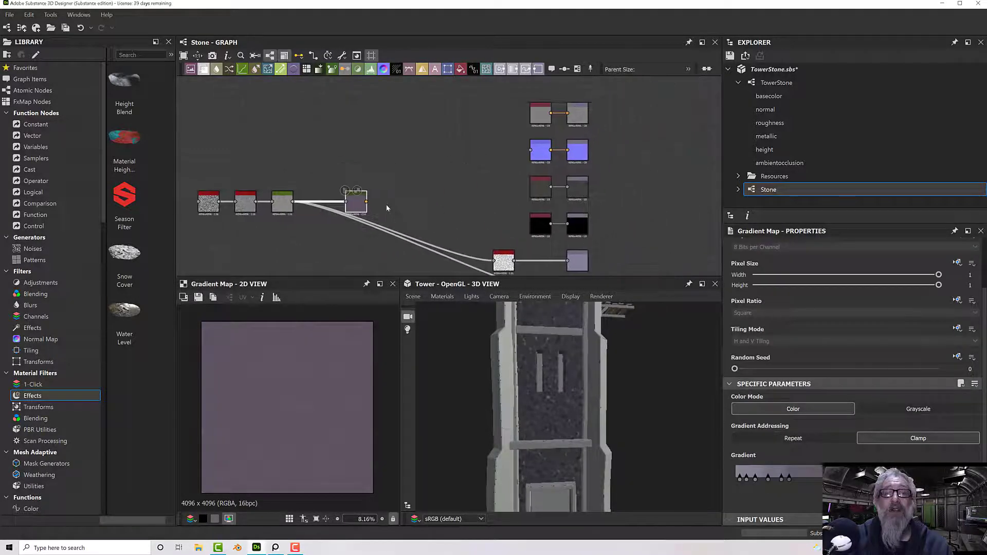
- Connect the Gradient Map's output to the Base Color output and display that output
drag(367, 202, 568, 114)
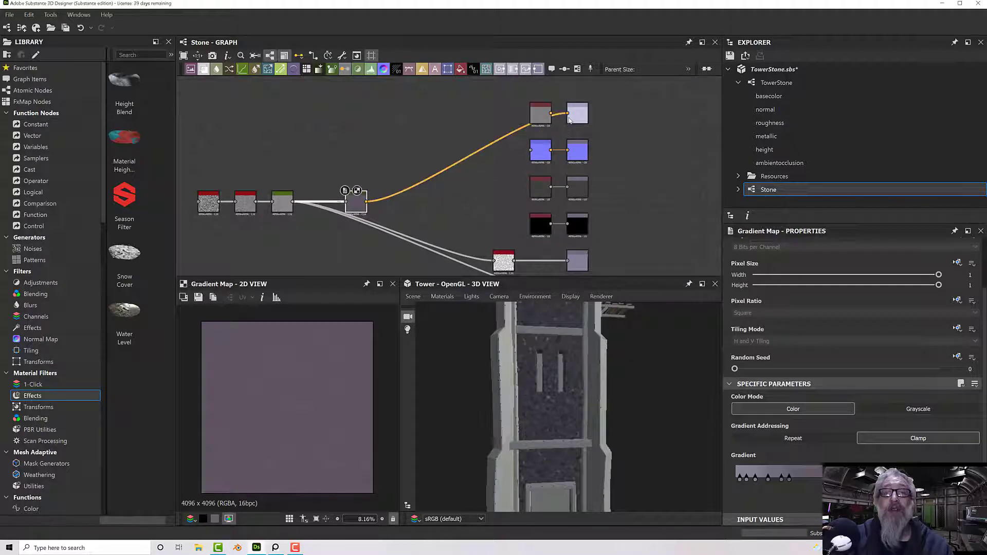
click(576, 118)
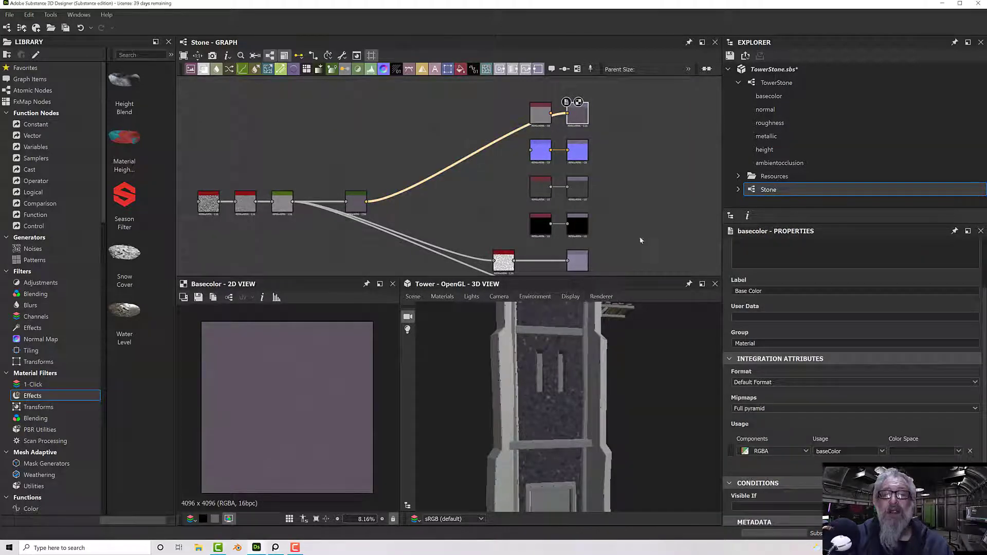
- Apply the graph's ambient occlusion output to the Ambient Occlusion channel of the tower's Stone material
middle_drag(640, 240, 593, 156)
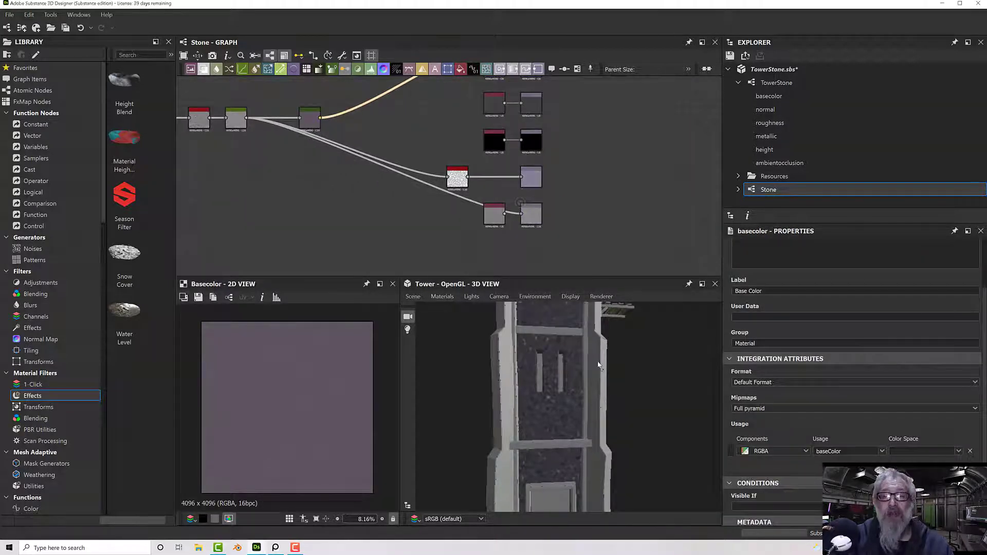
right_click(594, 360)
mouse_move(612, 379)
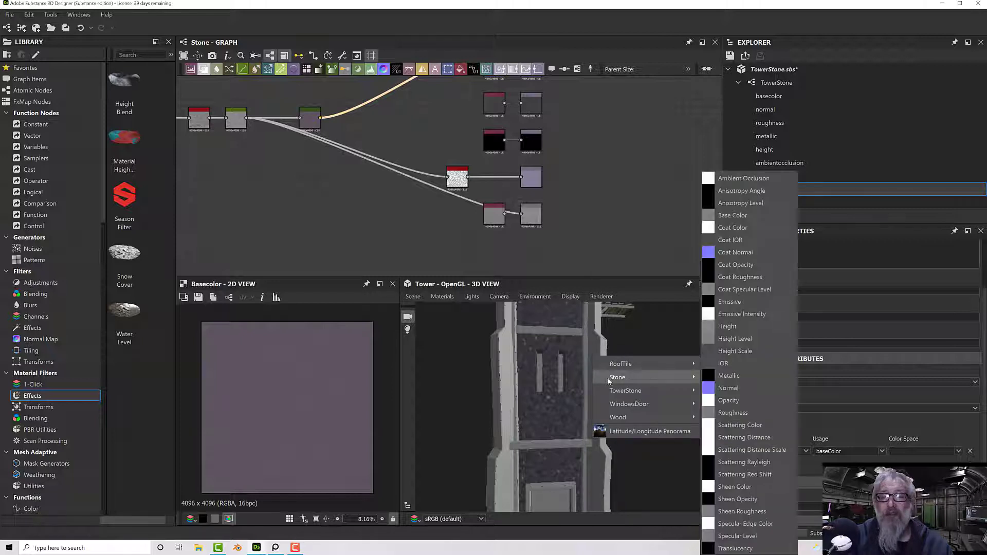
click(735, 180)
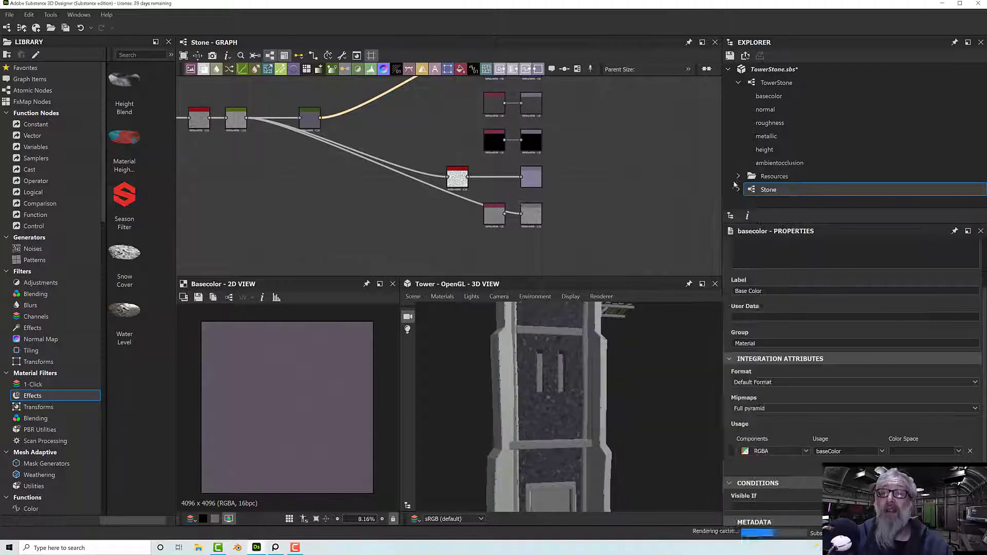
- Apply the graph's base color output to the Base Color channel of the tower's Stone material
middle_drag(676, 194, 665, 237)
middle_drag(595, 165, 591, 188)
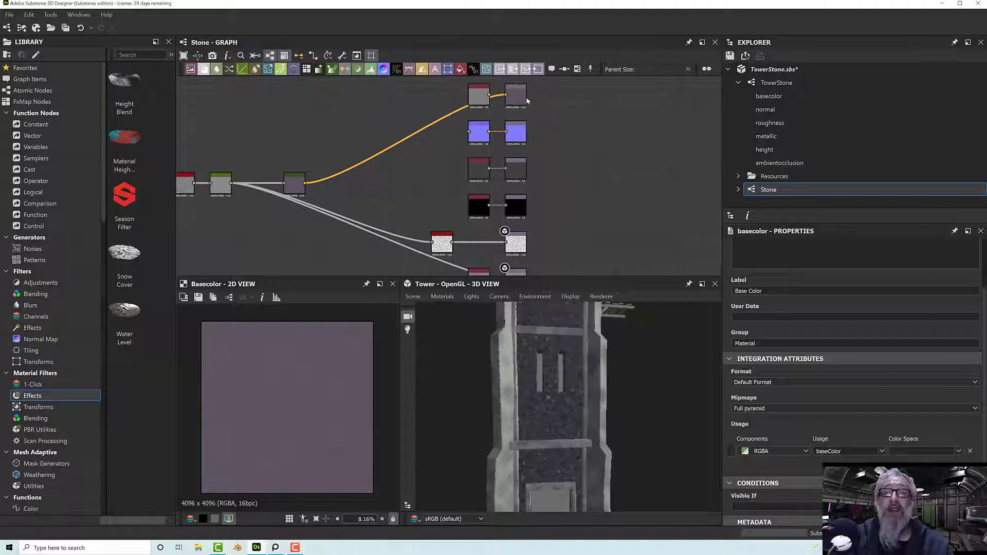
right_click(604, 367)
mouse_move(694, 382)
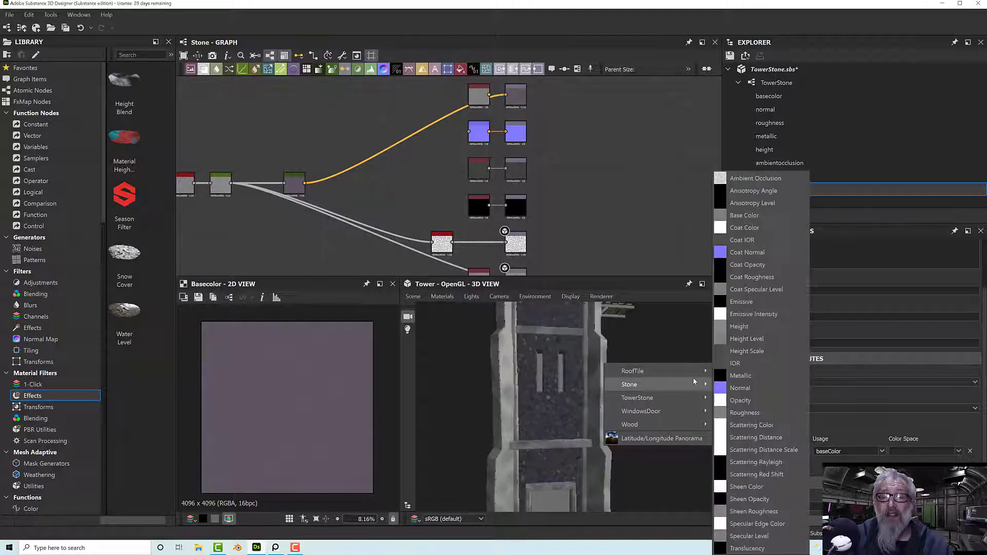
click(748, 215)
scroll(587, 411, up, 3)
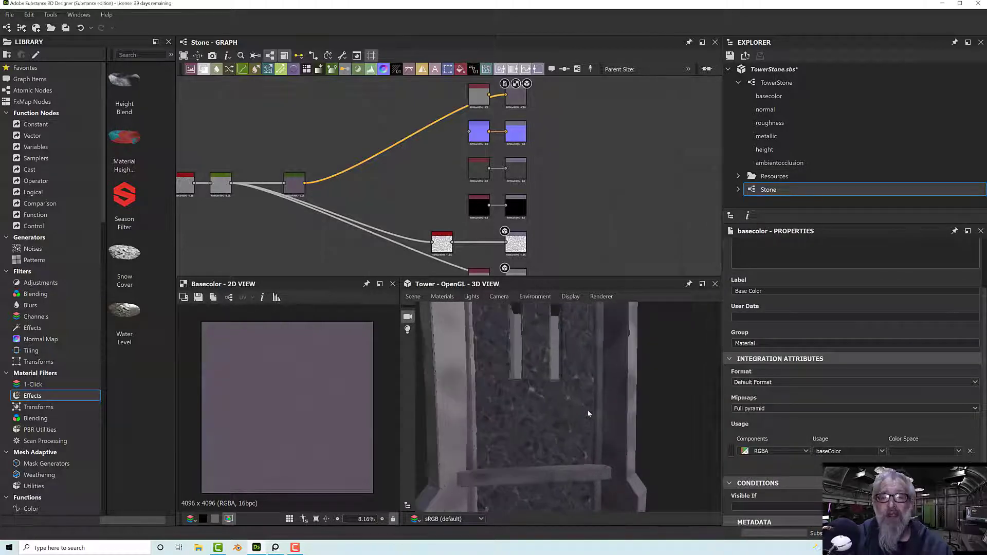
drag(589, 413, 586, 394)
- Review the results of the HBAO, Cells 4, Blur HQ Grayscale, Curve and Gradient Map nodes one after another
double_click(451, 248)
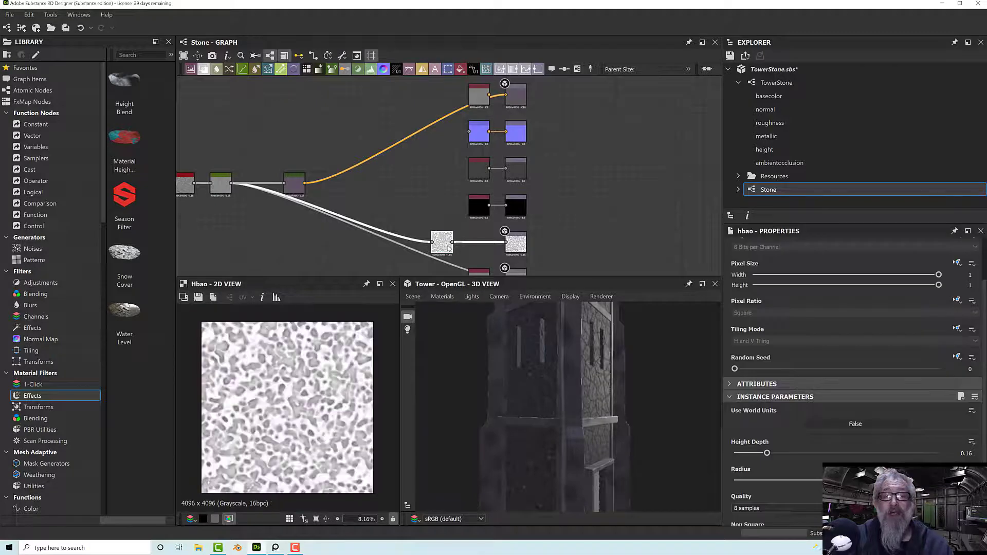
middle_drag(383, 257, 516, 269)
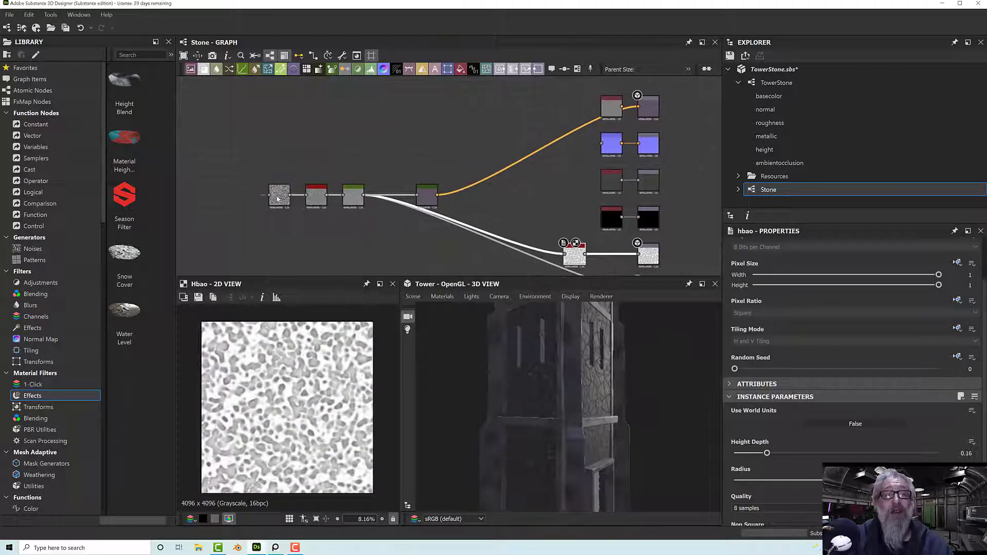
double_click(278, 197)
double_click(316, 196)
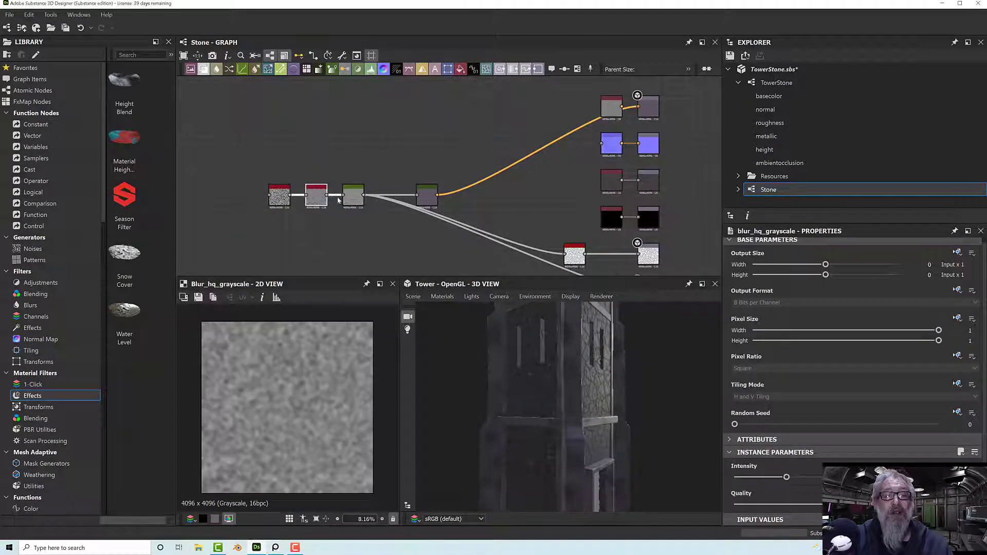
double_click(355, 198)
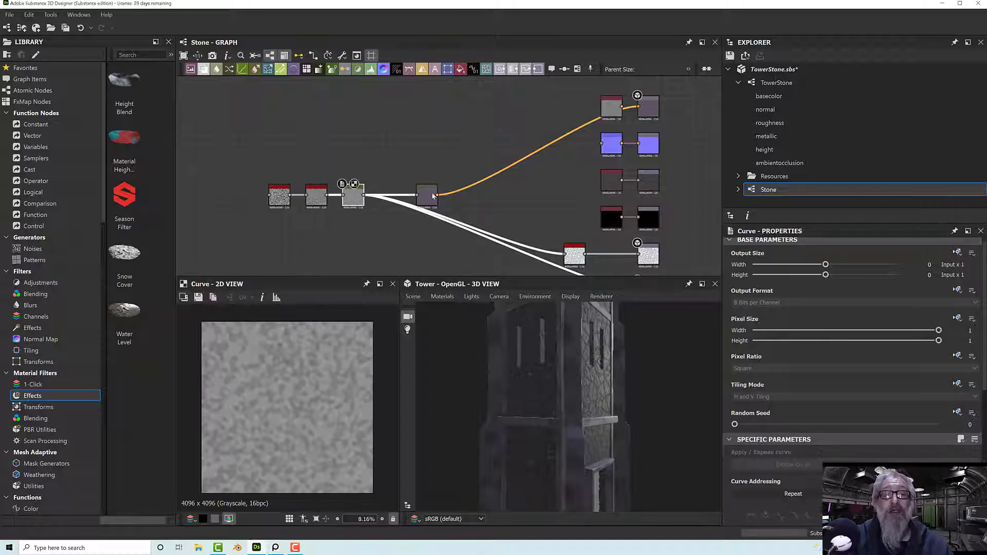
double_click(431, 196)
double_click(350, 200)
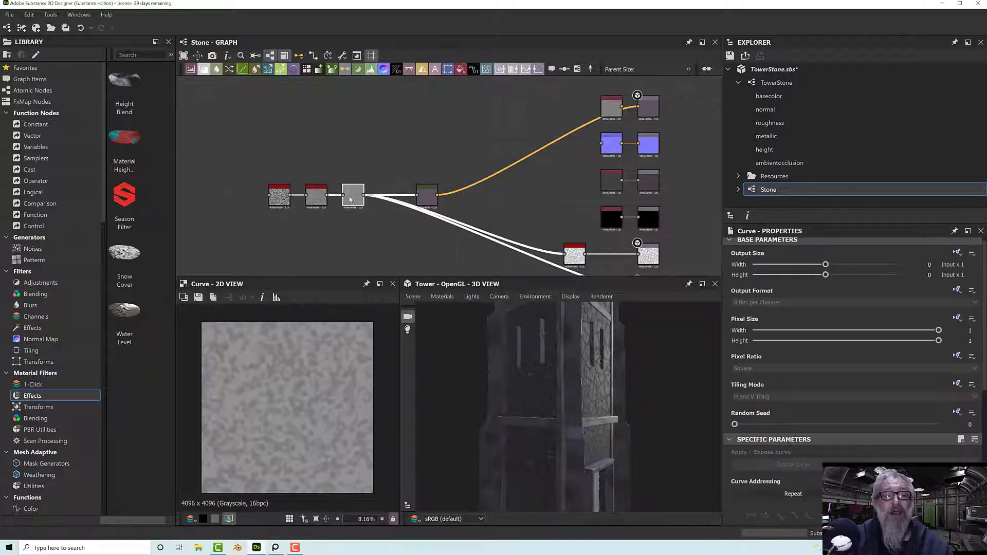
- Increase the Scale of the Cells 4 node for a finer cell pattern
scroll(350, 200, up, 5)
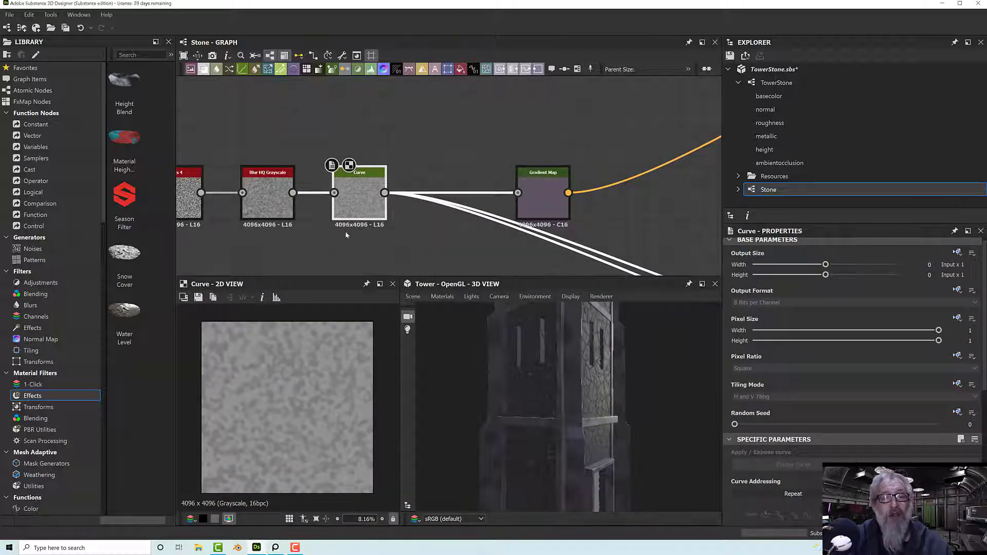
middle_drag(221, 208, 323, 208)
double_click(278, 185)
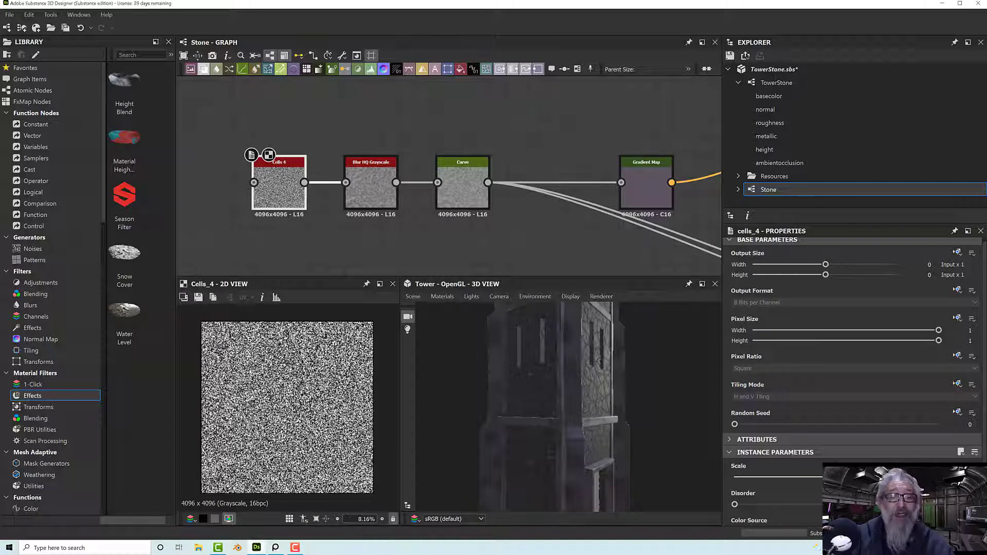
drag(837, 478, 894, 477)
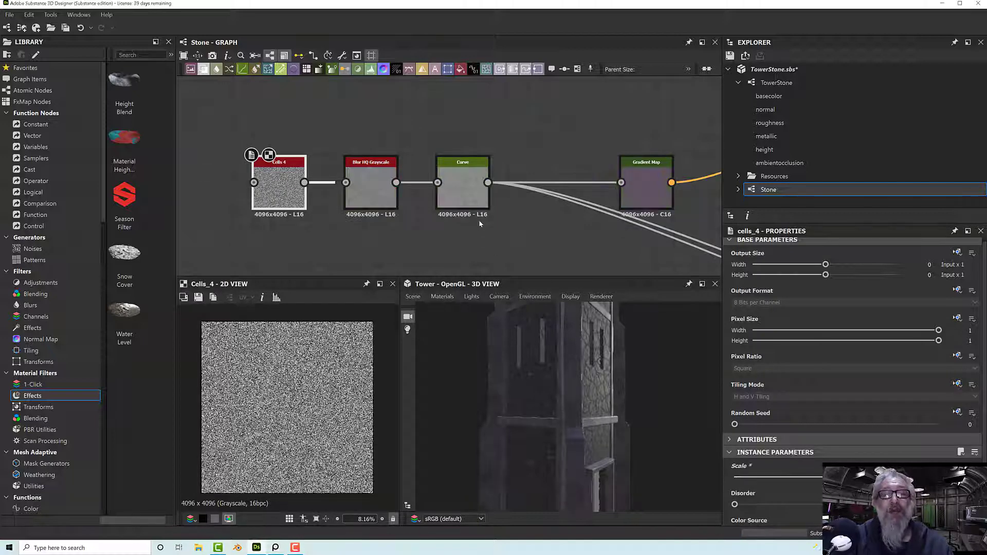
- Display the Curve node's result and examine the stone texture on the tower from near and far
double_click(467, 195)
scroll(487, 208, up, 2)
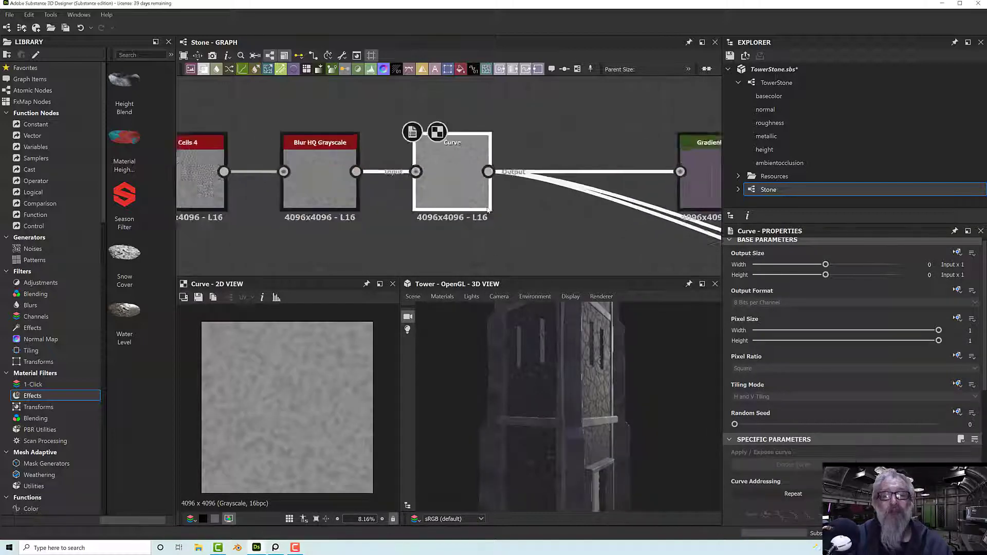
scroll(488, 208, up, 2)
drag(549, 350, 517, 362)
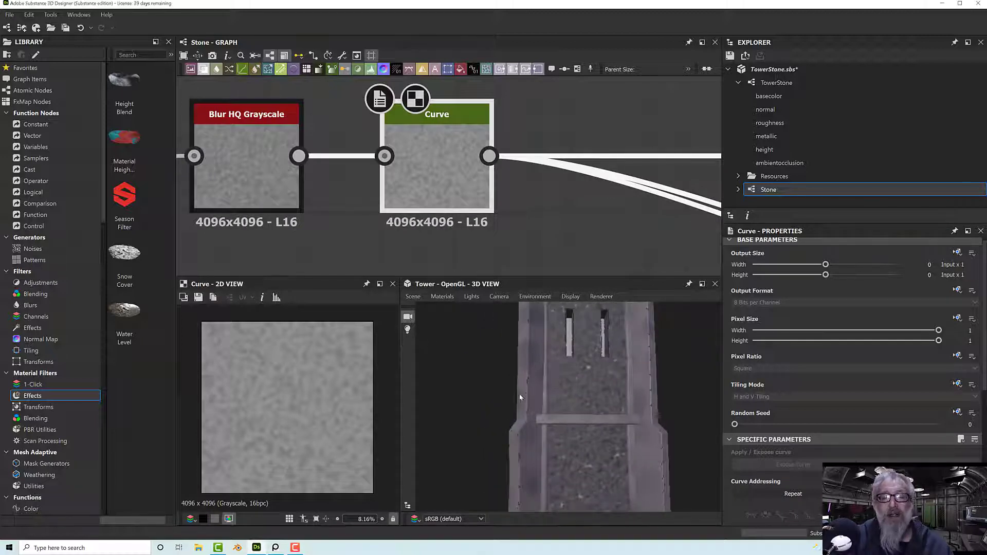
scroll(520, 398, down, 5)
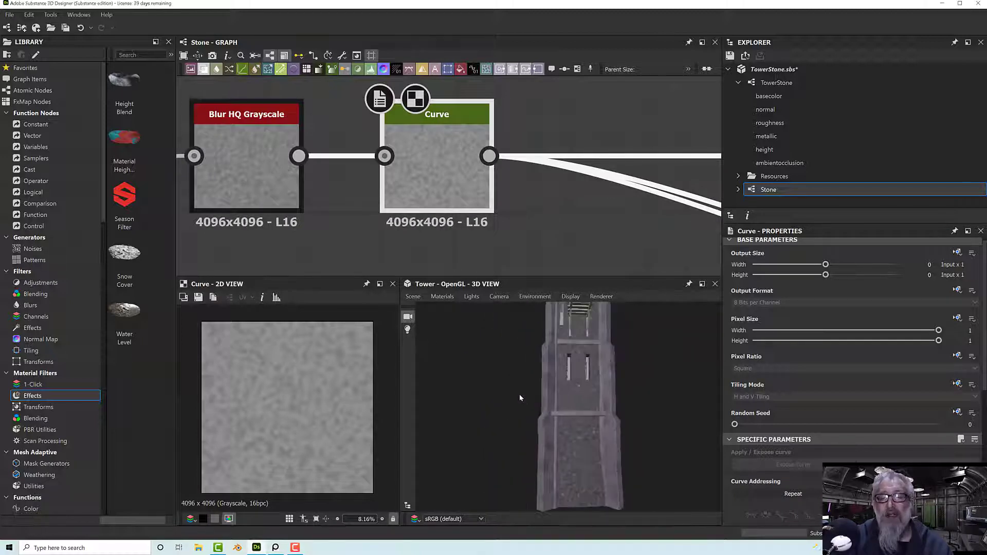
scroll(520, 397, up, 5)
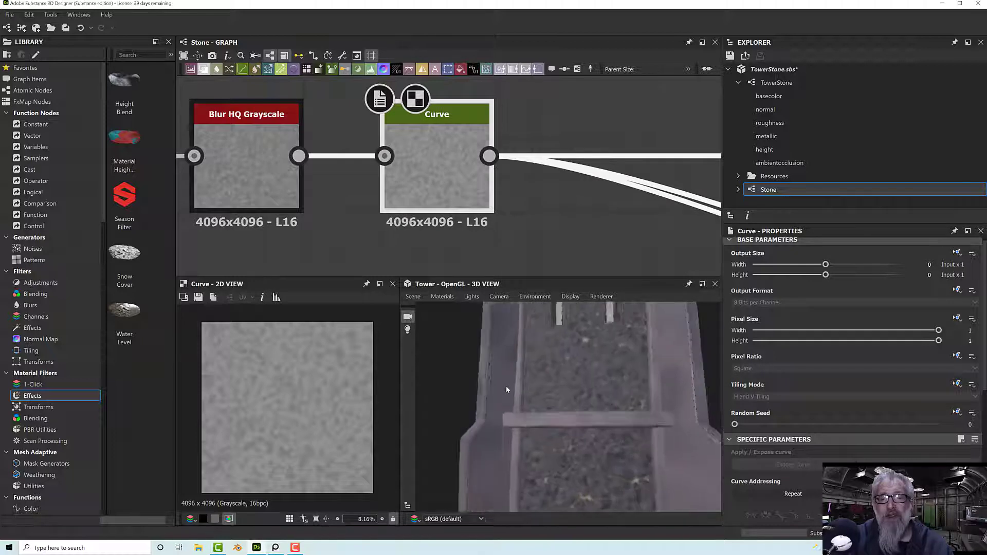
mouse_move(506, 389)
mouse_down()
mouse_move(489, 361)
mouse_move(508, 366)
mouse_move(521, 398)
mouse_up()
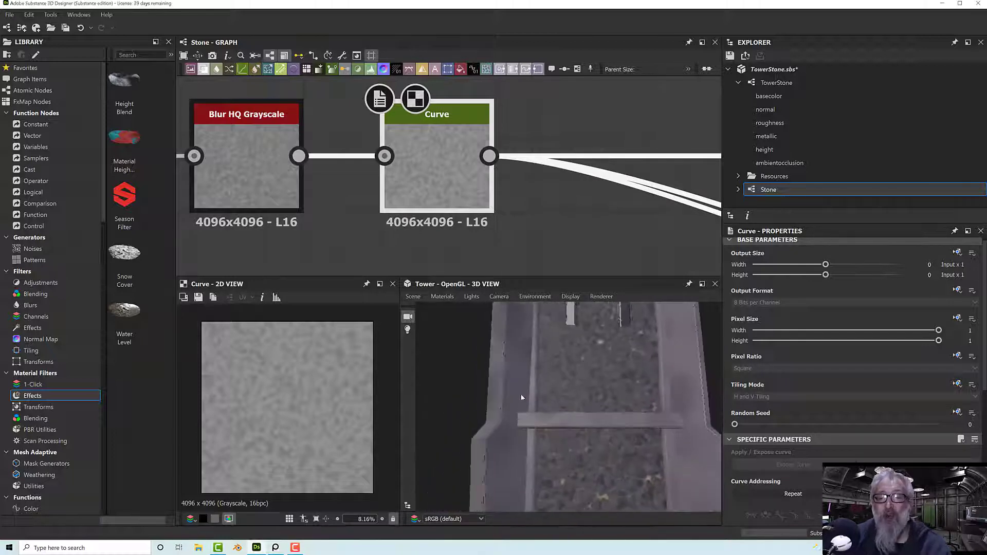
scroll(520, 403, down, 4)
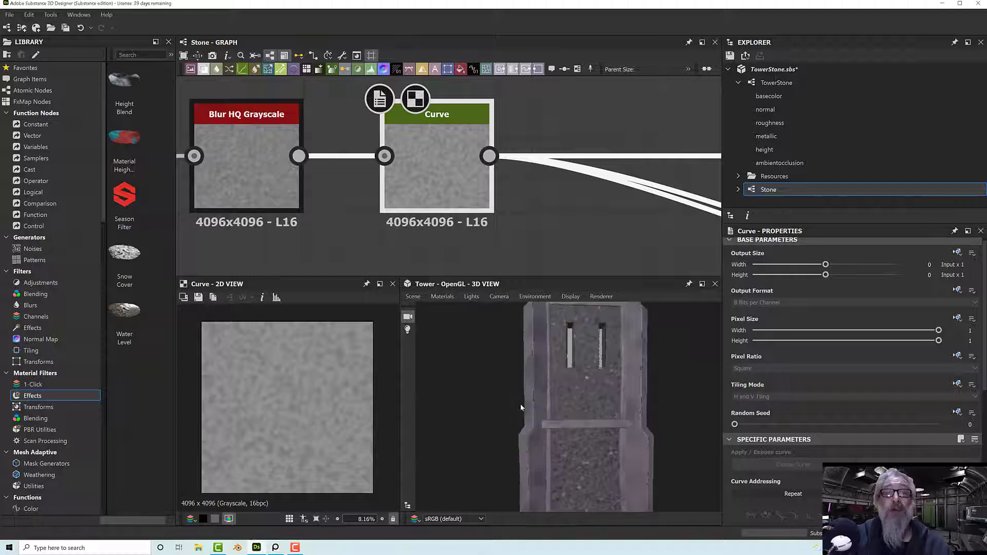
drag(513, 407, 484, 354)
scroll(530, 400, down, 5)
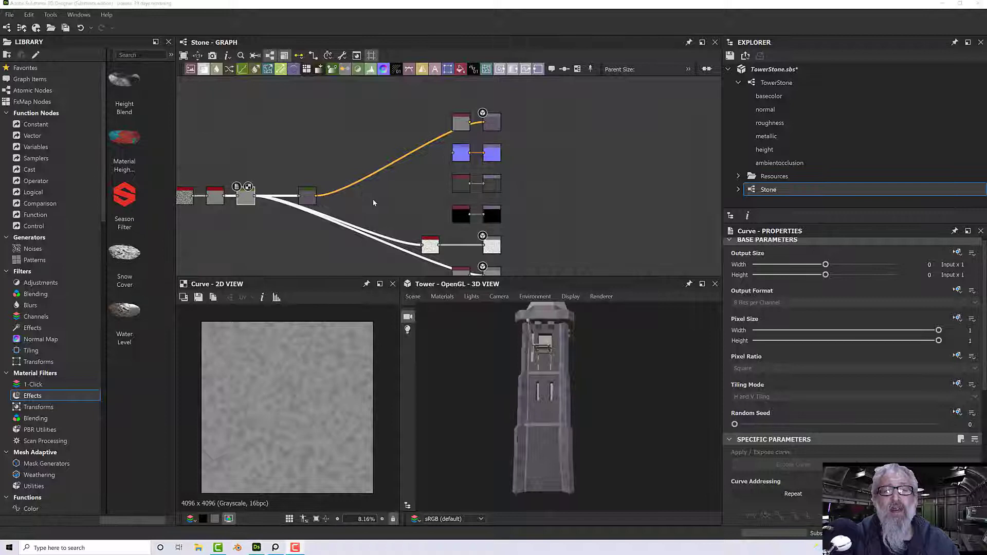
- Replace the Uniform Color node feeding the Roughness output with a direct connection from the Curve node
middle_drag(373, 199, 411, 198)
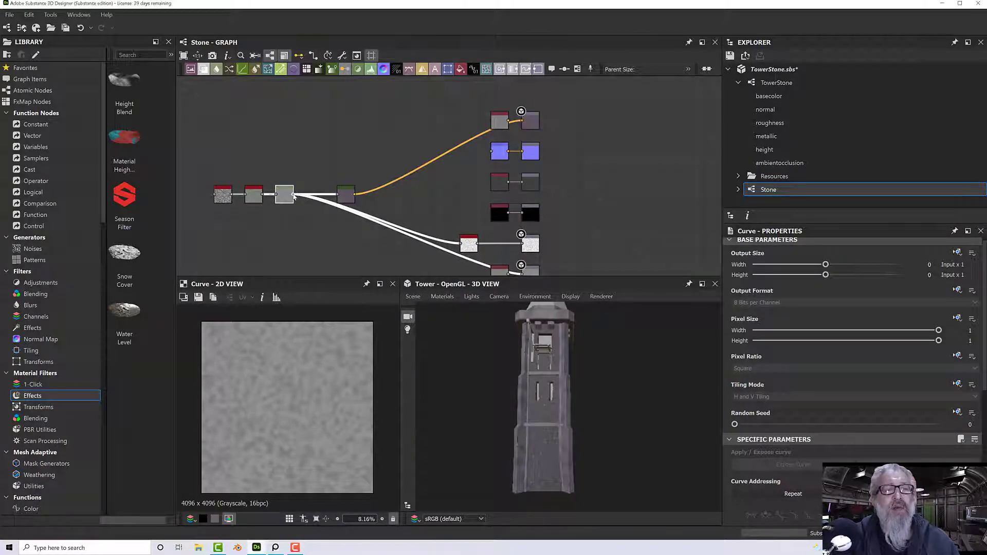
drag(433, 165, 495, 198)
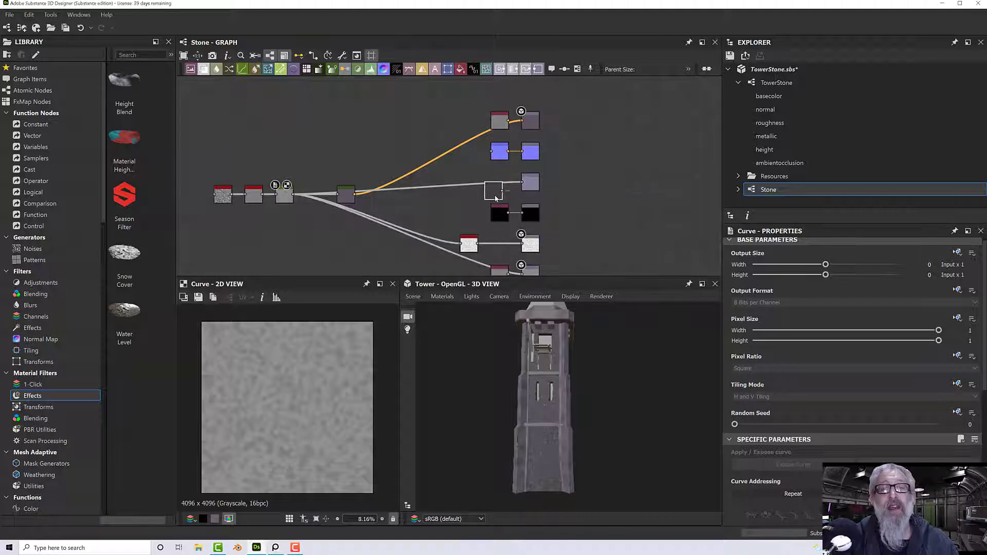
click(530, 183)
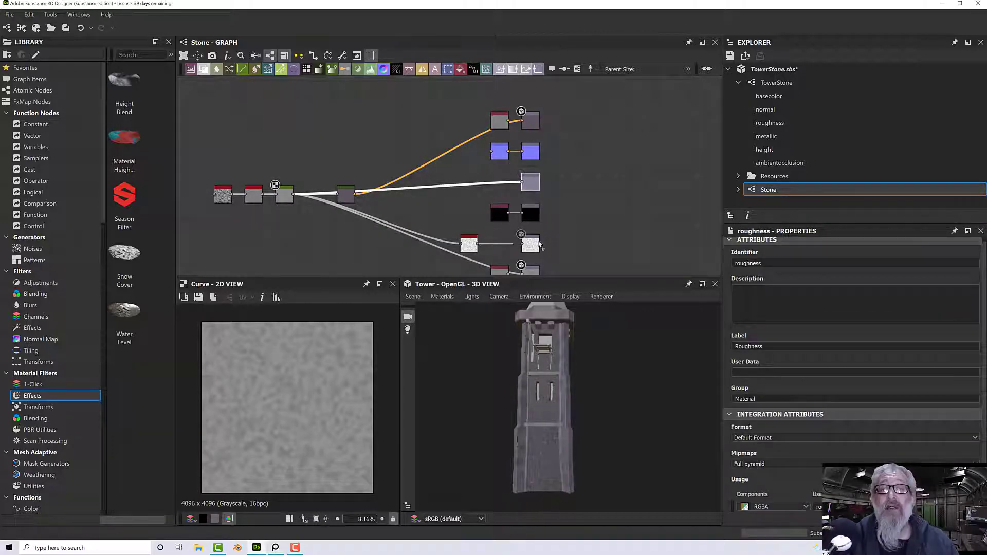
- Apply the graph's roughness output to the Roughness channel of the tower's Stone material and inspect the surface up close
right_click(565, 354)
mouse_move(617, 370)
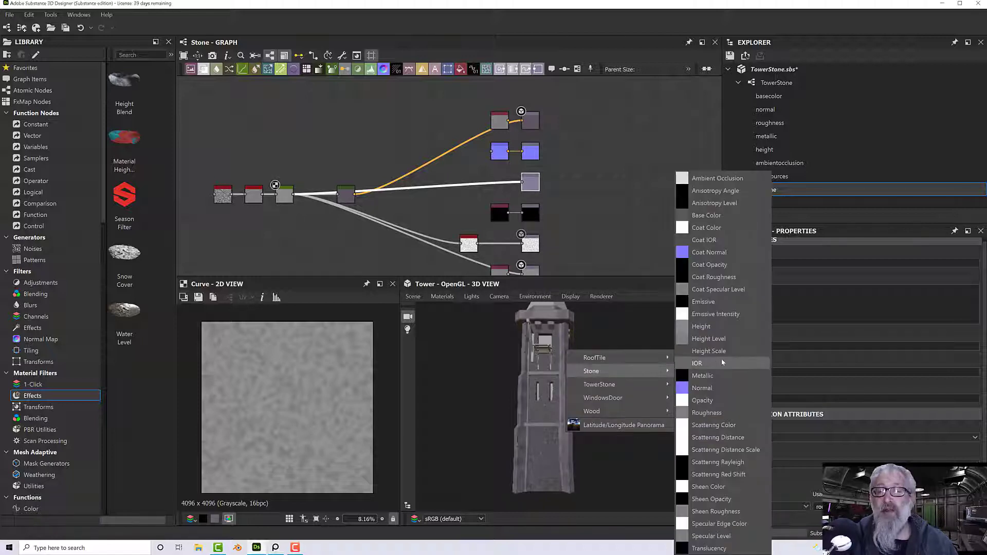
click(707, 412)
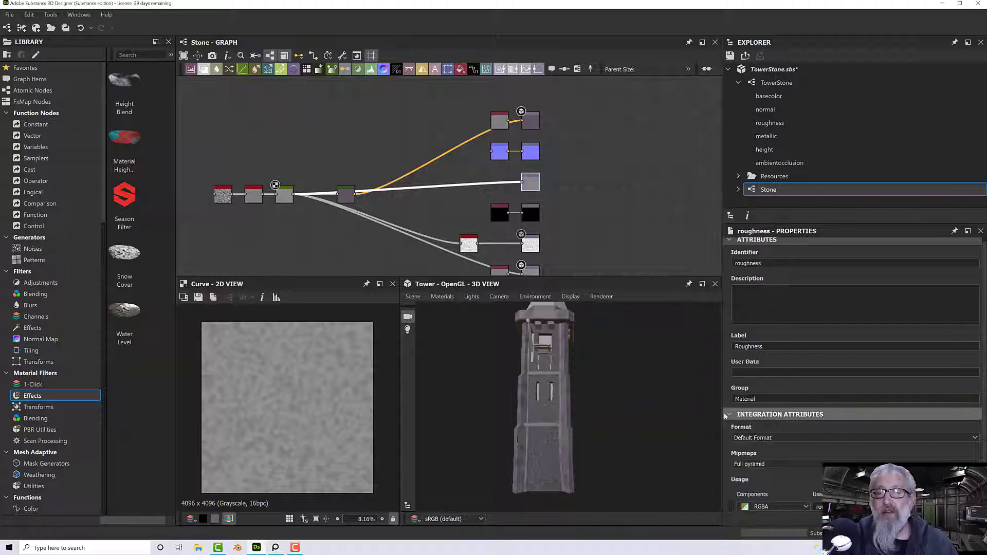
scroll(564, 422, up, 2)
scroll(564, 418, up, 3)
mouse_move(563, 418)
mouse_down()
mouse_move(592, 397)
mouse_move(568, 385)
mouse_move(559, 400)
mouse_move(483, 379)
mouse_move(510, 408)
mouse_move(634, 415)
mouse_move(465, 401)
mouse_move(553, 403)
mouse_up()
- Move the Gradient Map node up in the graph, level with the Base Color output
middle_drag(271, 208, 350, 220)
drag(262, 183, 293, 229)
drag(427, 208, 451, 135)
- Add a Blend node just after the Curve node and connect the Curve's output to it
middle_drag(331, 232, 472, 189)
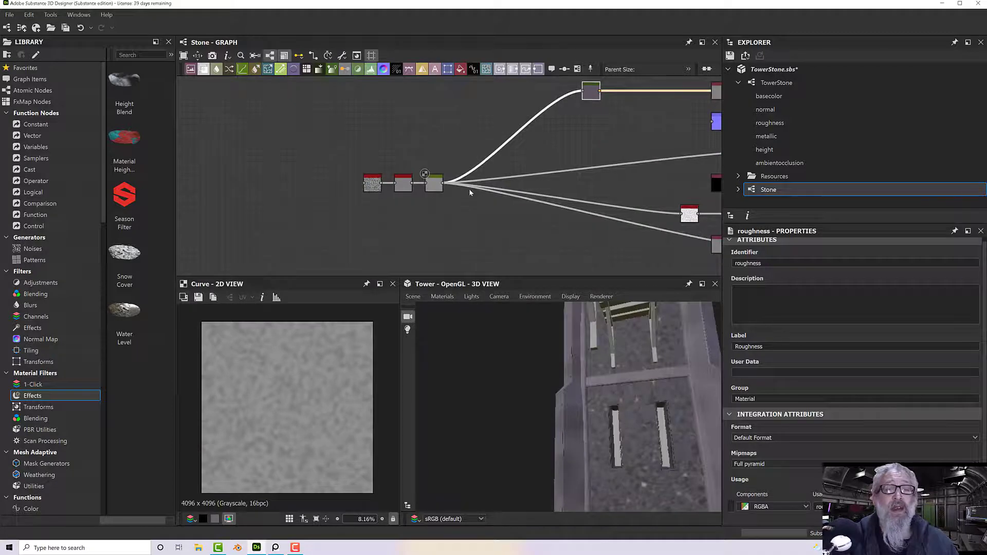
scroll(466, 194, up, 3)
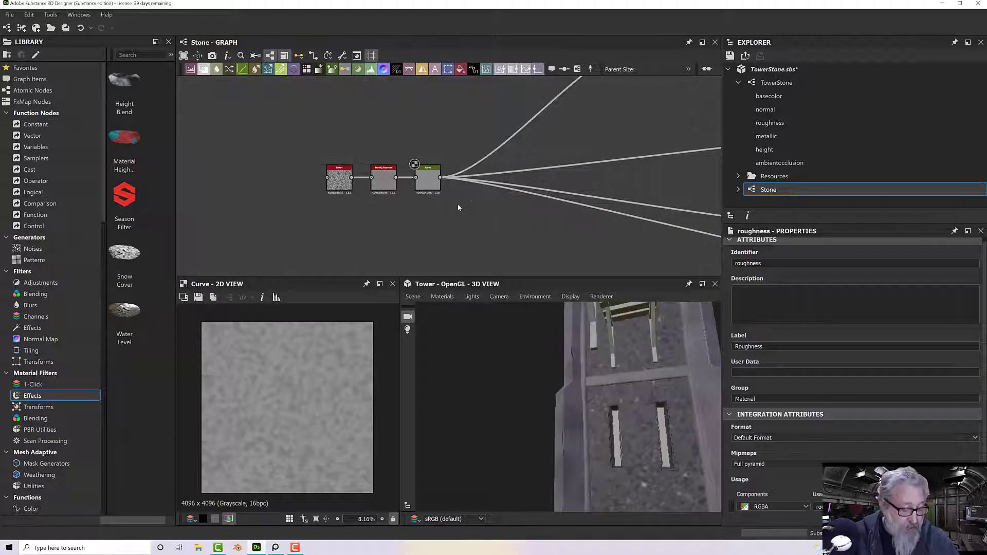
key(space)
text(blend)
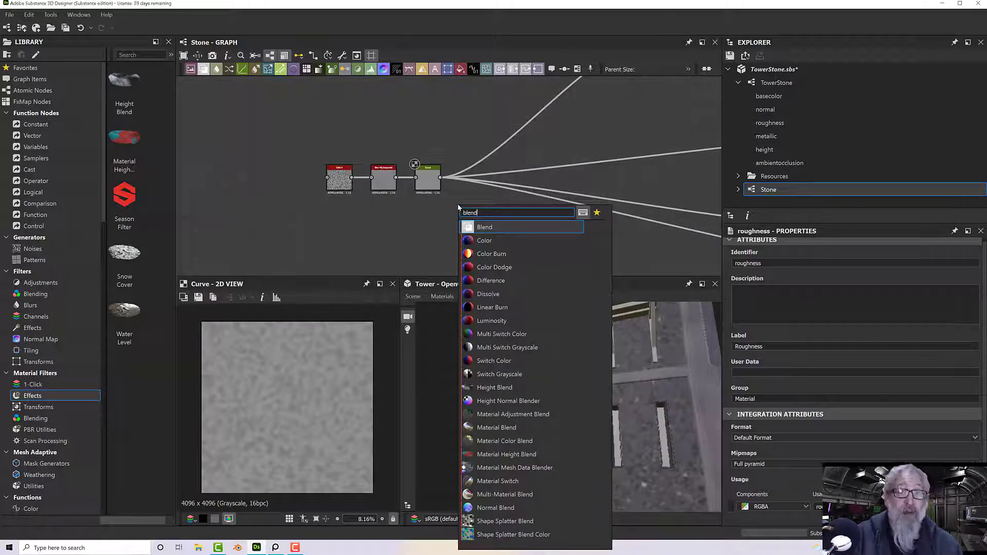
click(472, 225)
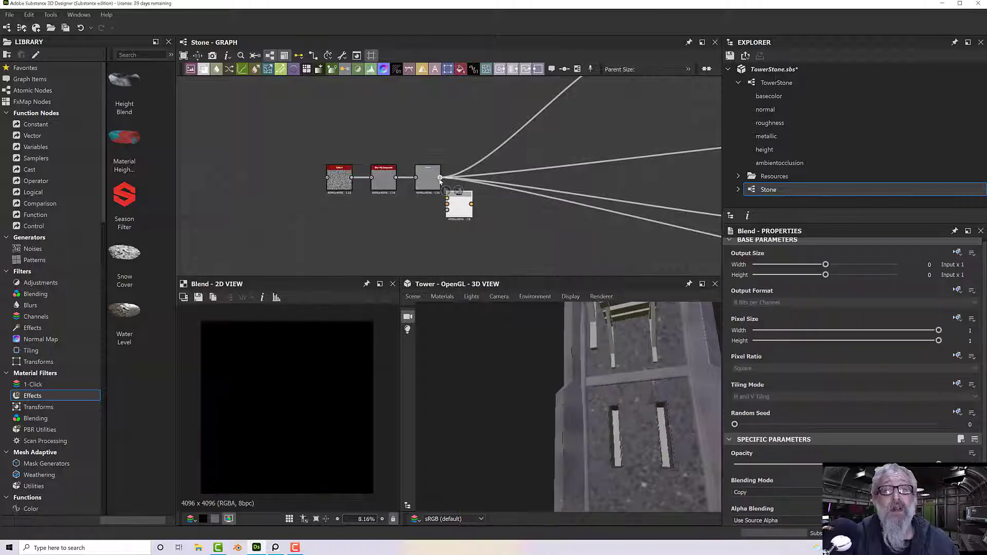
drag(476, 211, 485, 212)
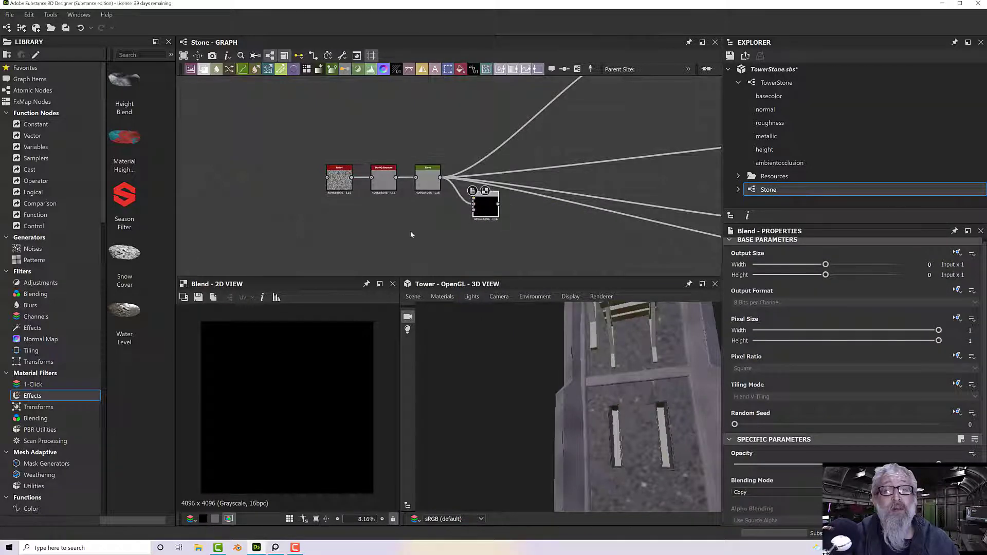
- Add a Clouds 3 noise node below the Curve node and connect its output to the Blend's Foreground input
key(space)
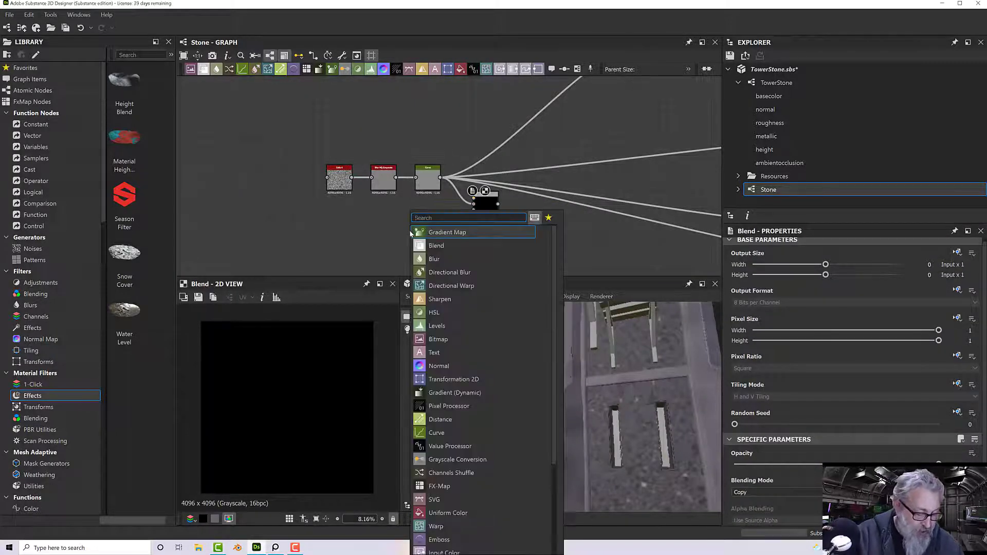
text(c)
key(BackSpace)
text(noise)
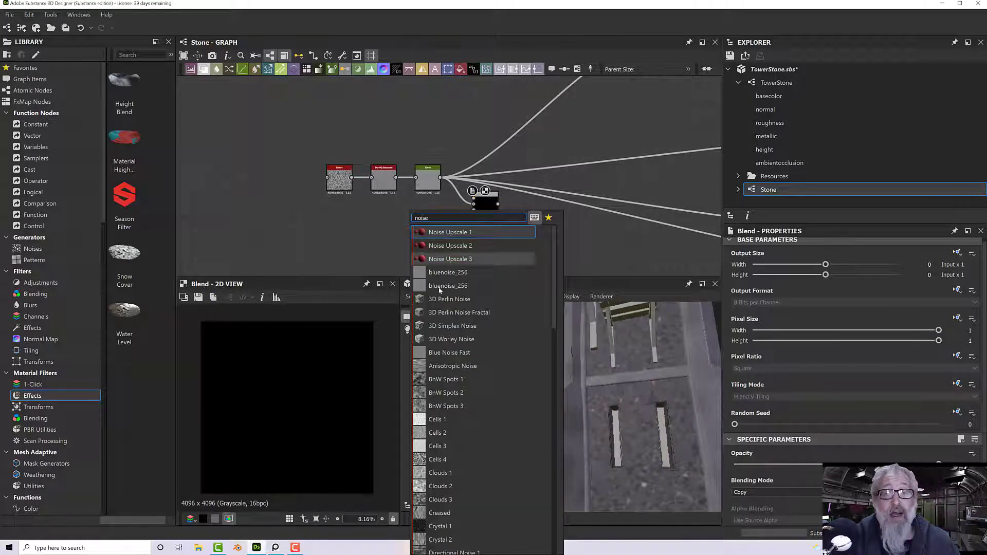
click(454, 500)
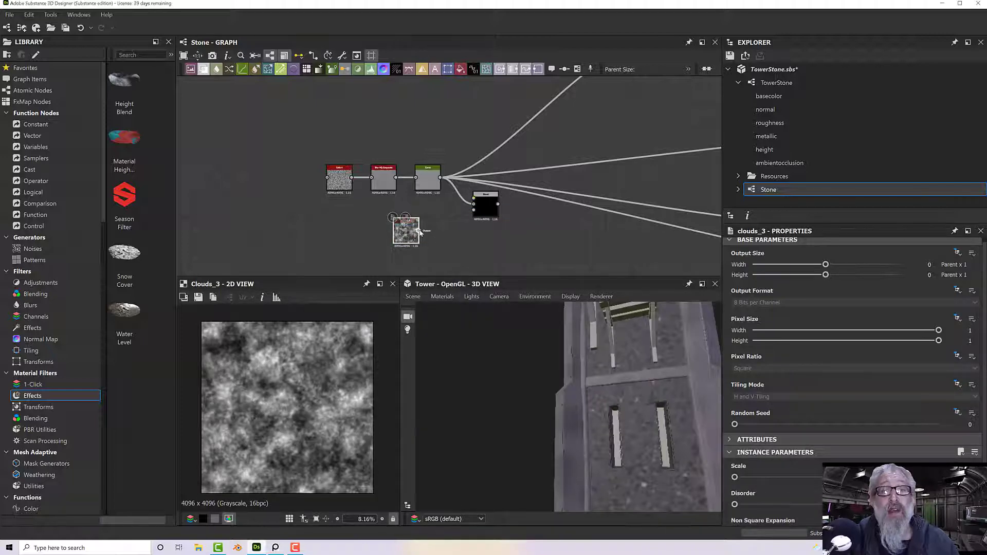
drag(419, 232, 473, 205)
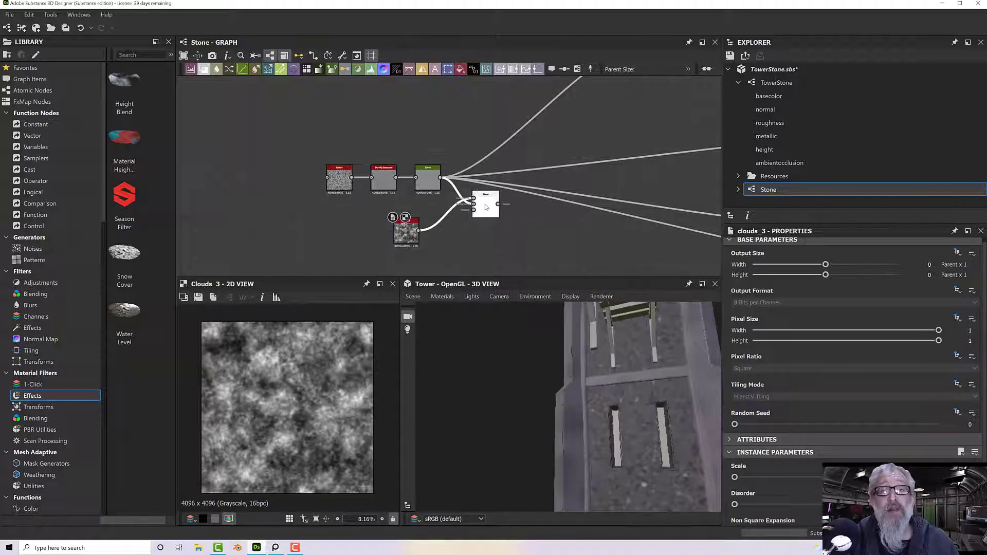
- Set the Blend node's blending mode to Subtract
click(485, 207)
scroll(486, 208, up, 6)
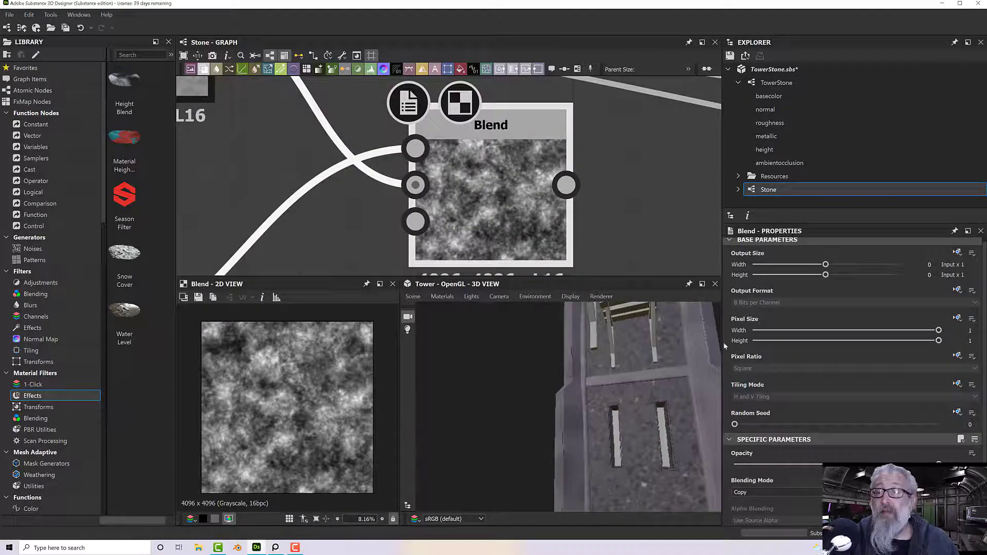
click(754, 492)
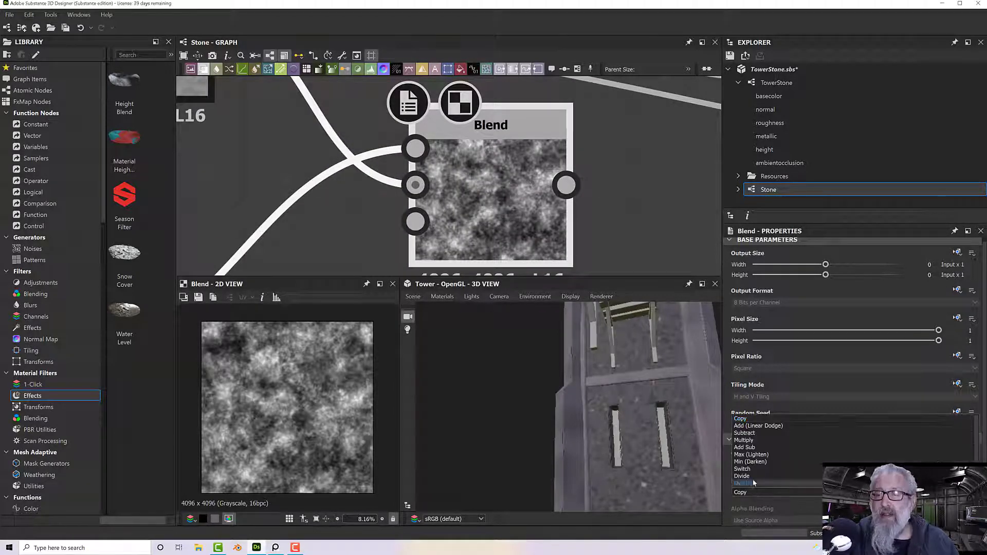
click(752, 433)
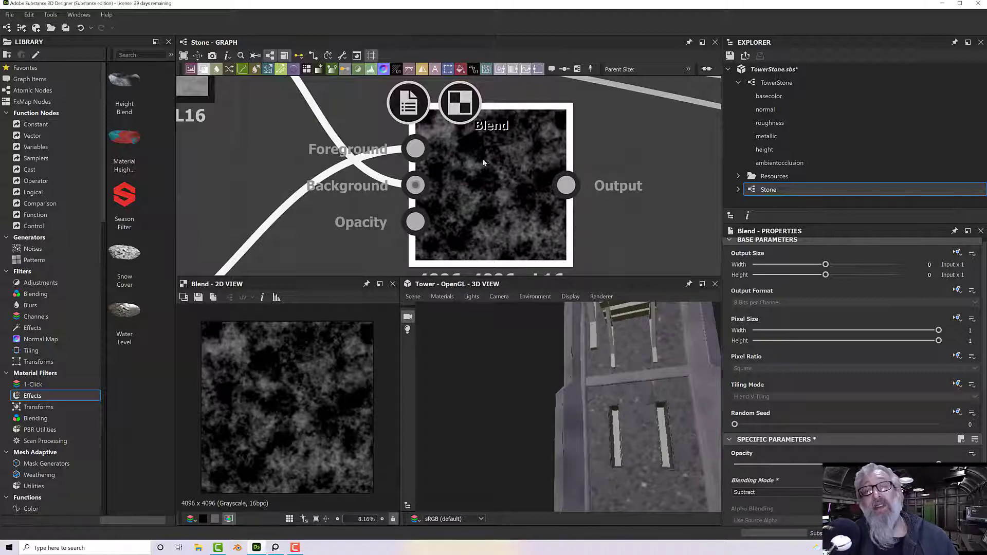
- Move the Clouds 3 node slightly closer to the Blend and raise its Scale for a much finer cloud pattern
scroll(517, 237, down, 4)
middle_drag(428, 264, 485, 202)
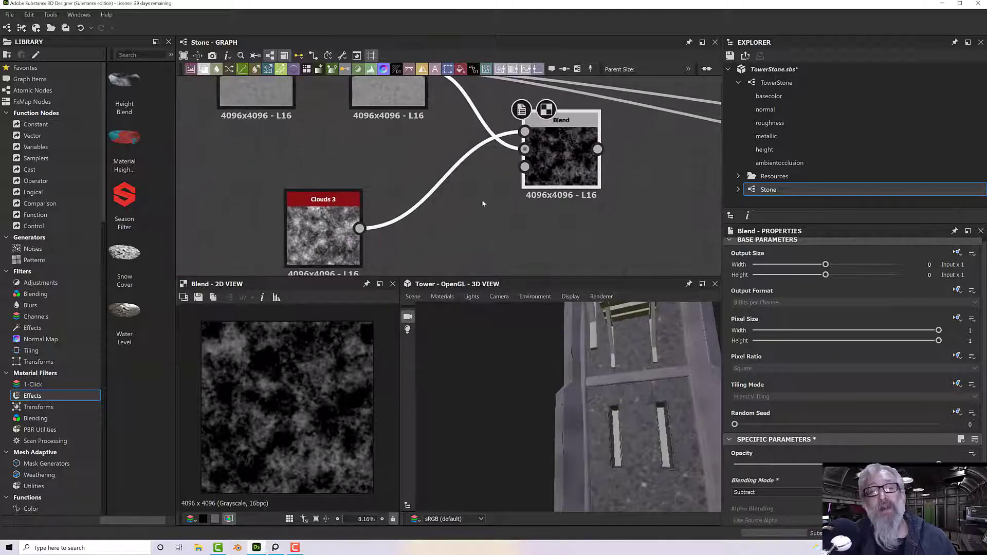
drag(349, 218, 370, 211)
double_click(359, 219)
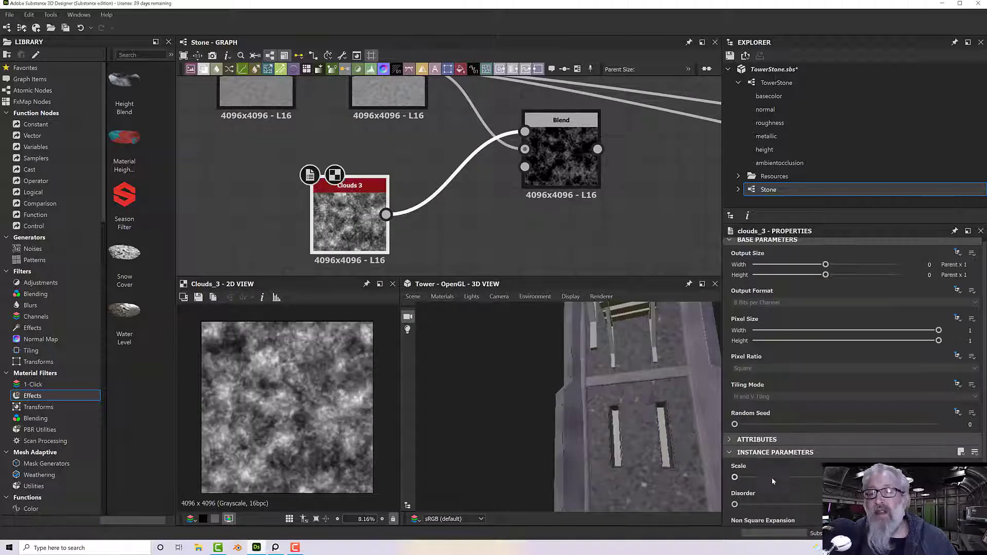
drag(735, 478, 849, 477)
- Preview the Blend node's output up close and change its blending mode to Add Sub
double_click(561, 161)
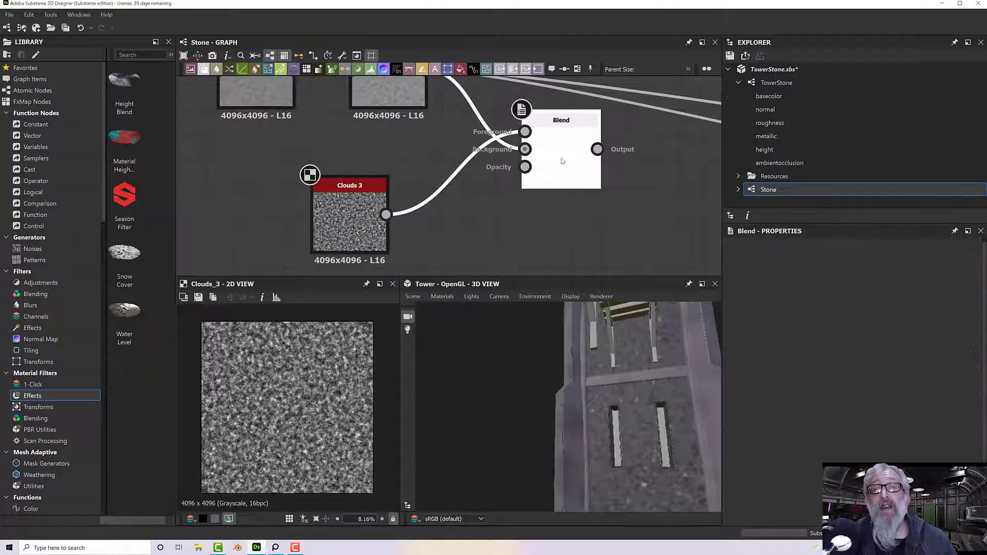
scroll(562, 161, up, 5)
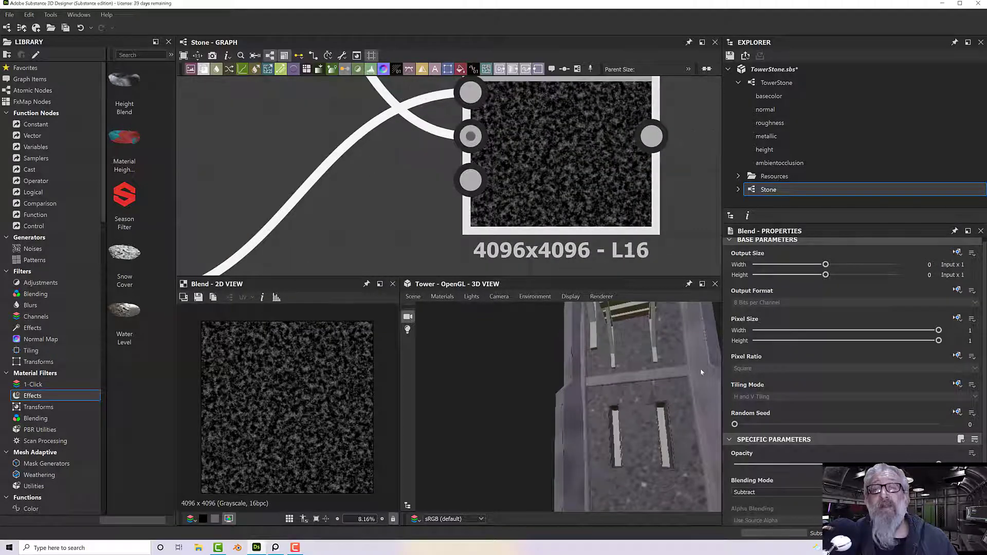
middle_drag(544, 175, 400, 227)
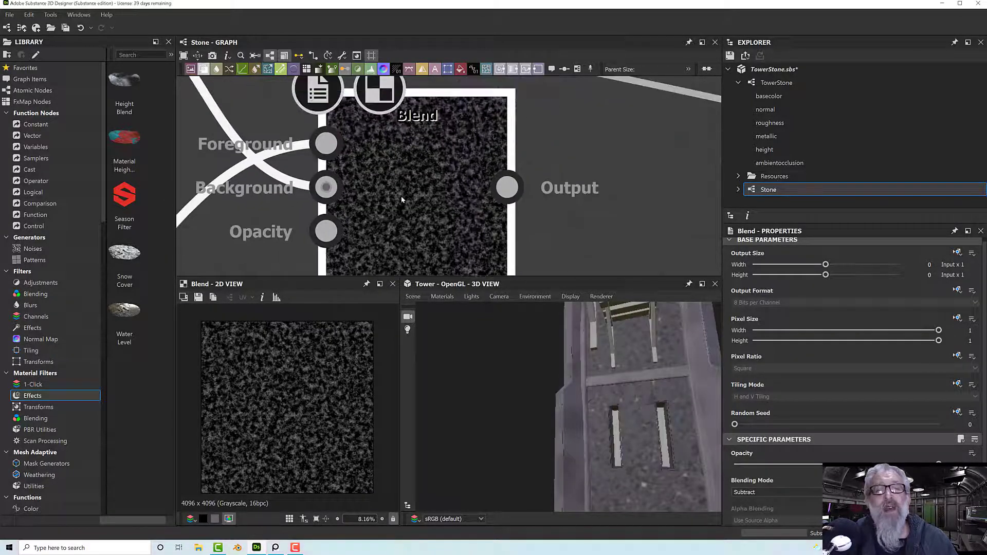
scroll(383, 219, down, 2)
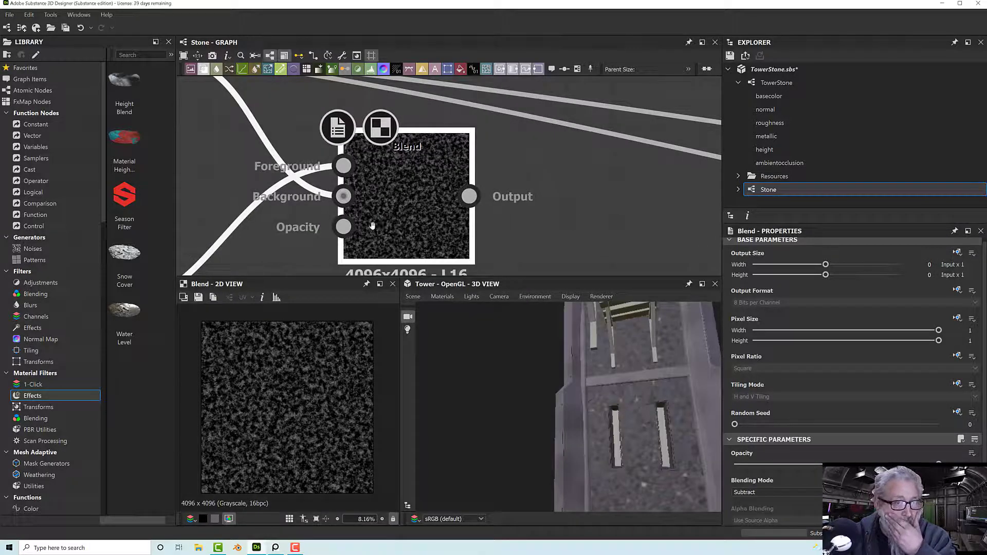
middle_drag(382, 215, 371, 226)
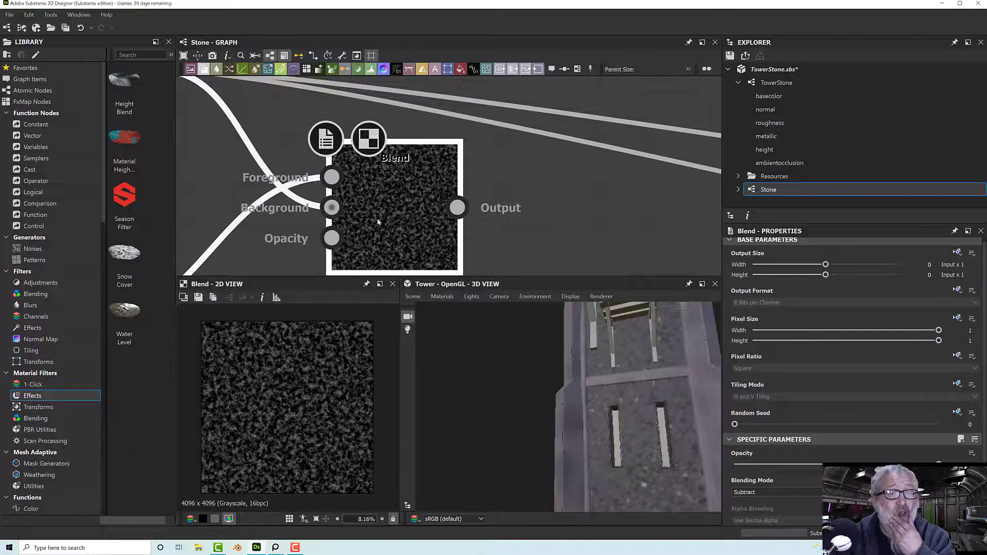
click(764, 488)
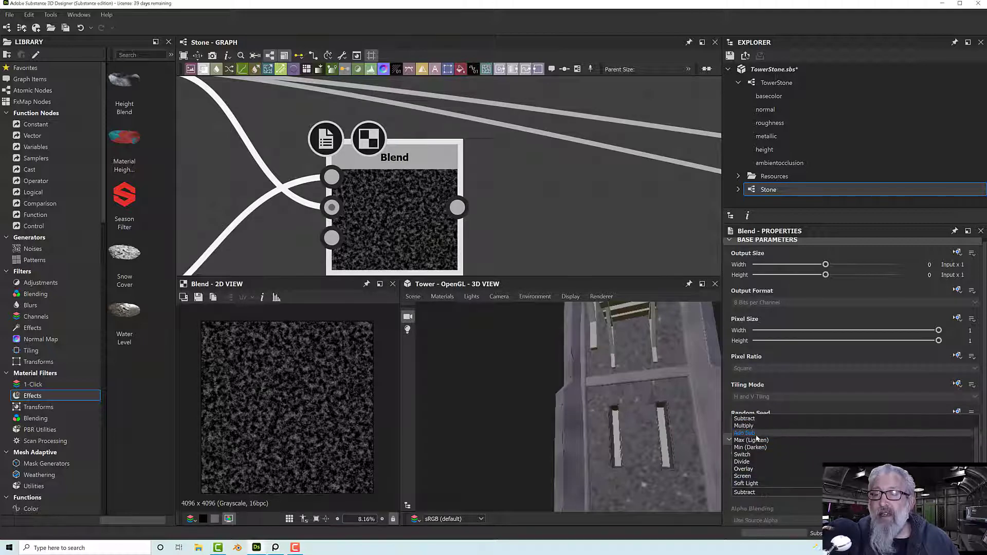
click(757, 438)
scroll(401, 205, up, 3)
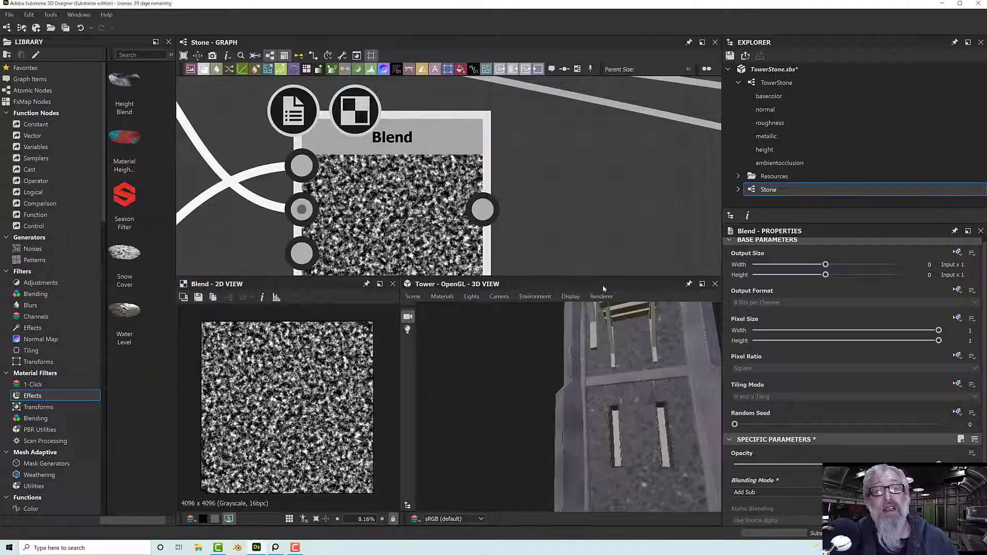
- Adjust the Scale of the Clouds 3 node a little and reselect the Blend node
scroll(535, 198, down, 5)
scroll(536, 207, down, 1)
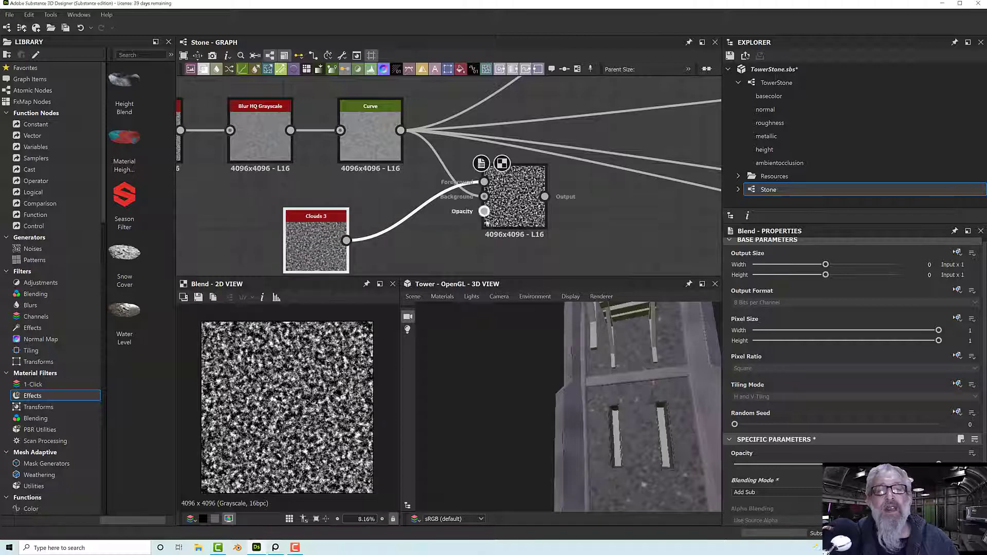
scroll(506, 222, up, 2)
scroll(509, 219, up, 2)
scroll(339, 227, down, 3)
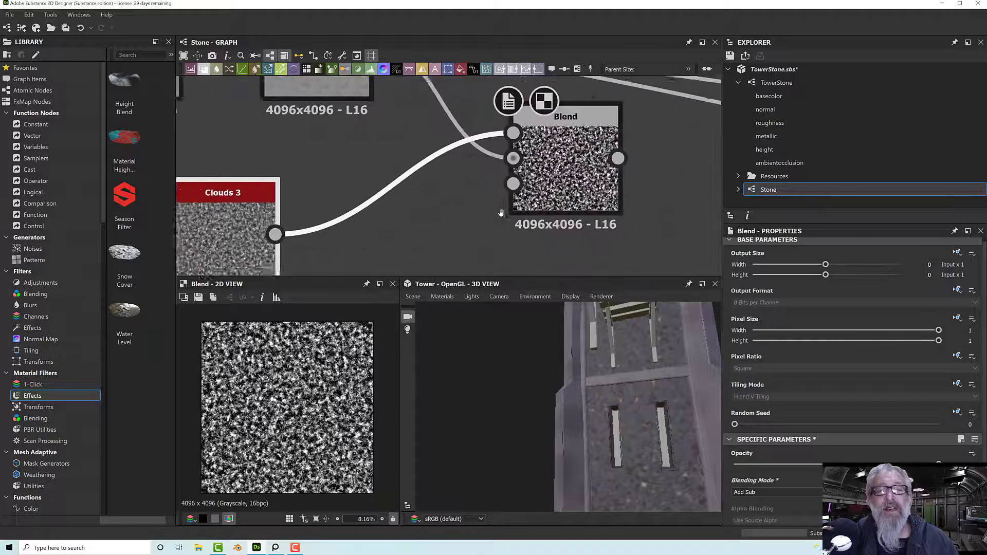
click(280, 237)
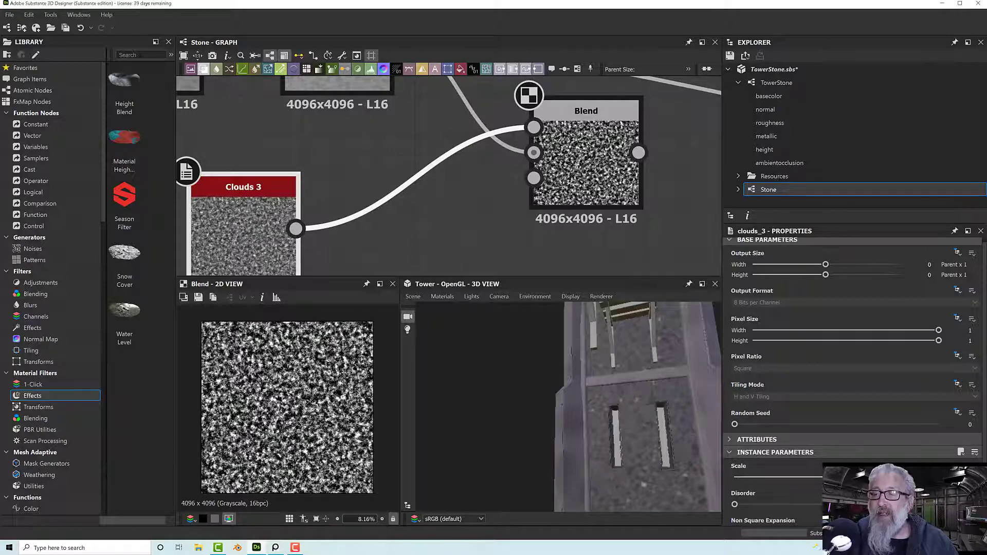
click(843, 477)
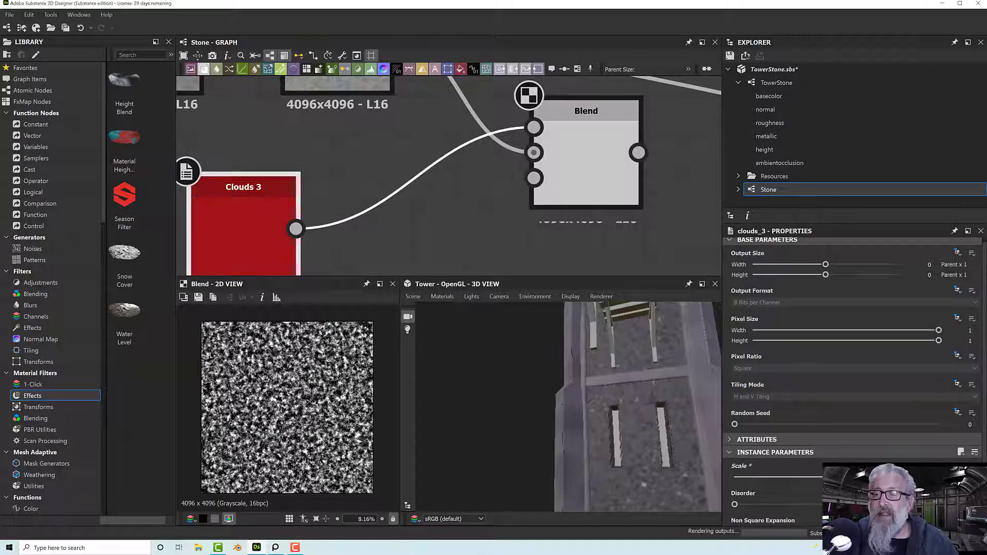
click(620, 205)
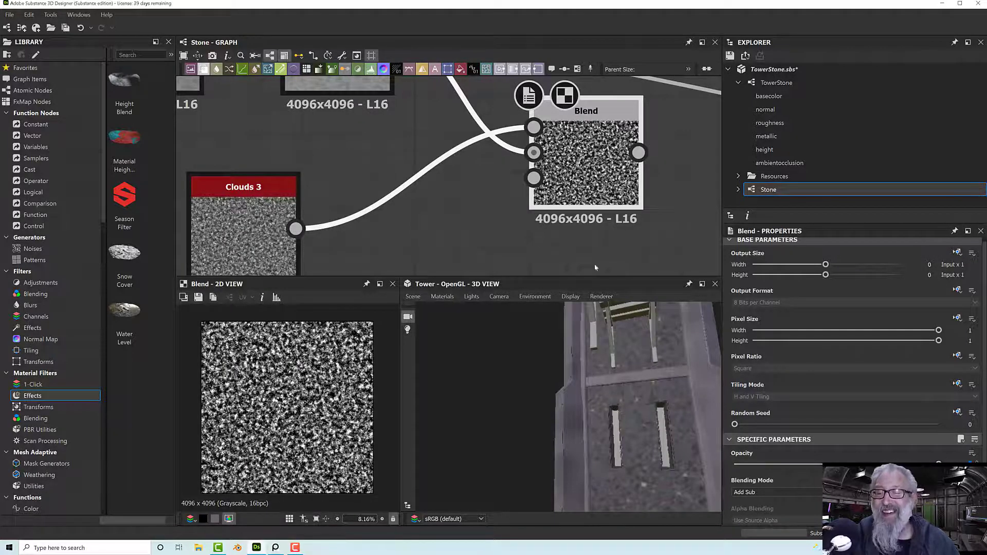
- Increase the Scale of the Clouds 3 node further and check the finer noise up close in the 2D preview
click(267, 206)
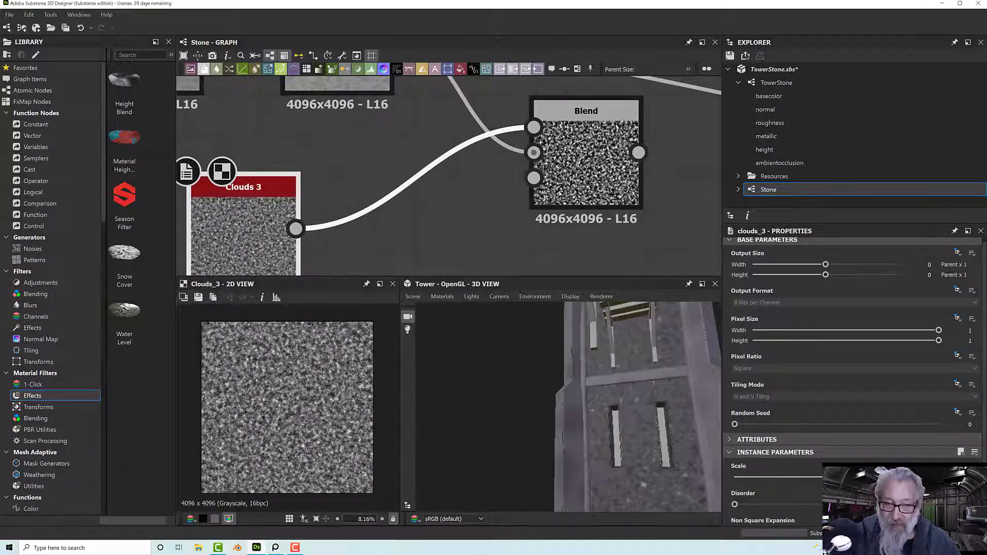
key(Return)
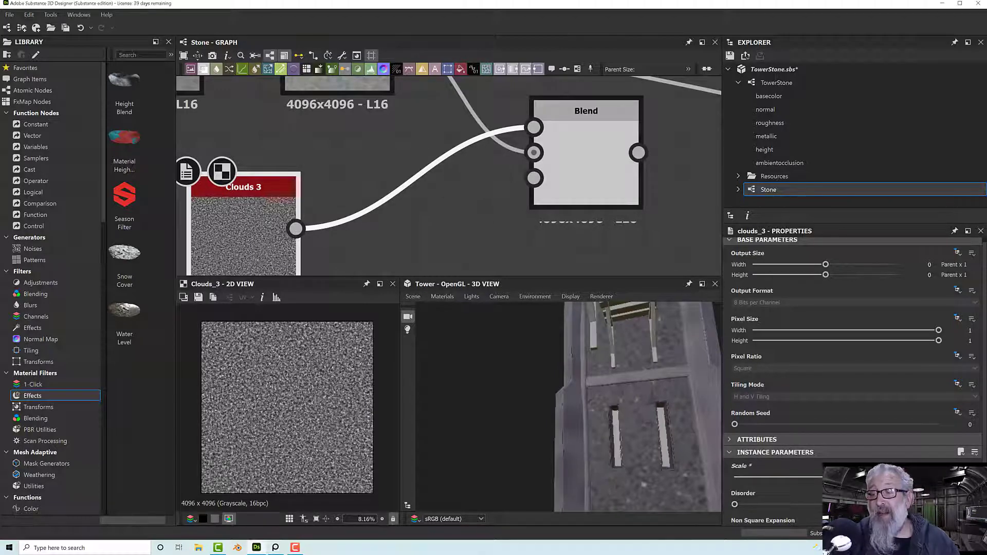
scroll(361, 363, up, 10)
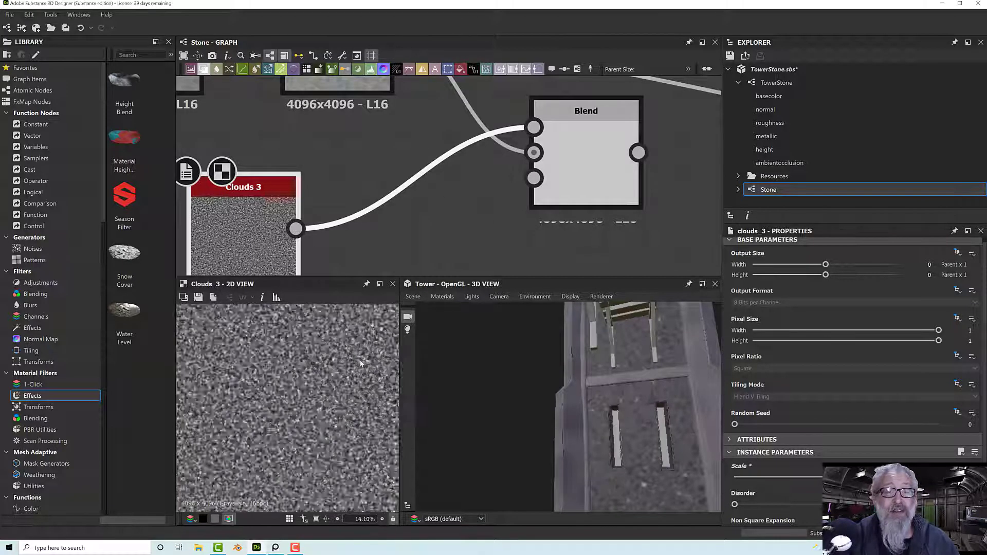
scroll(361, 363, down, 4)
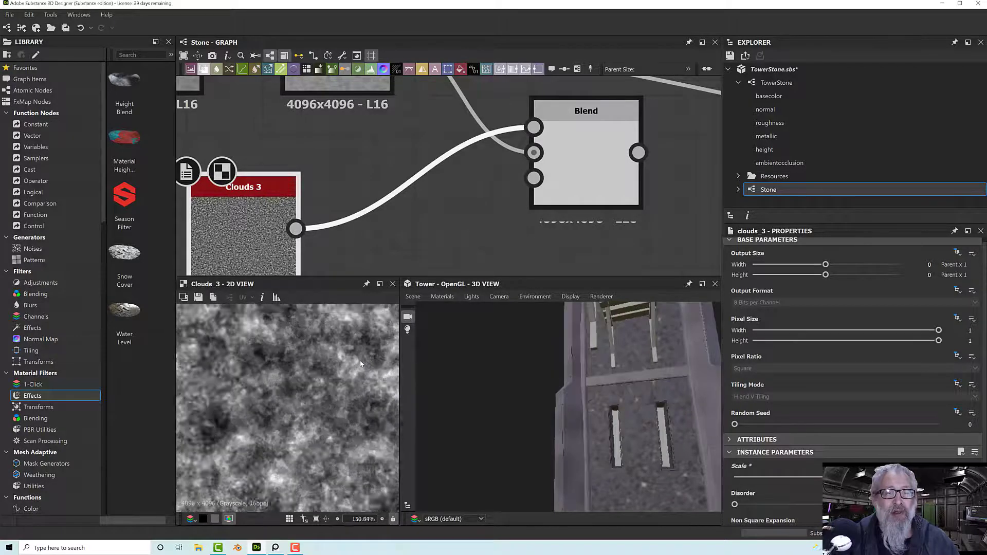
middle_drag(438, 221, 356, 226)
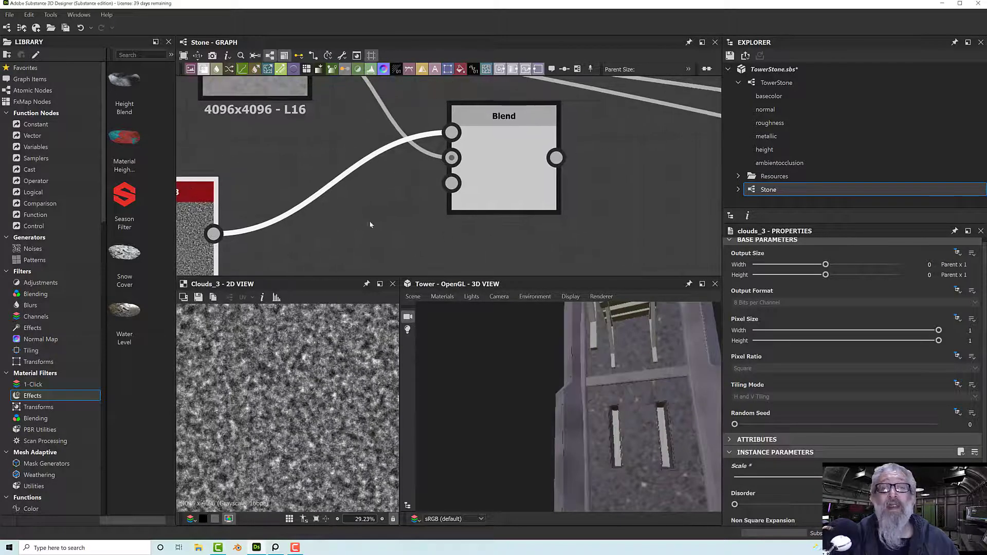
- Preview the Blend node's output and set its blending mode to Multiply
click(497, 187)
scroll(498, 186, up, 3)
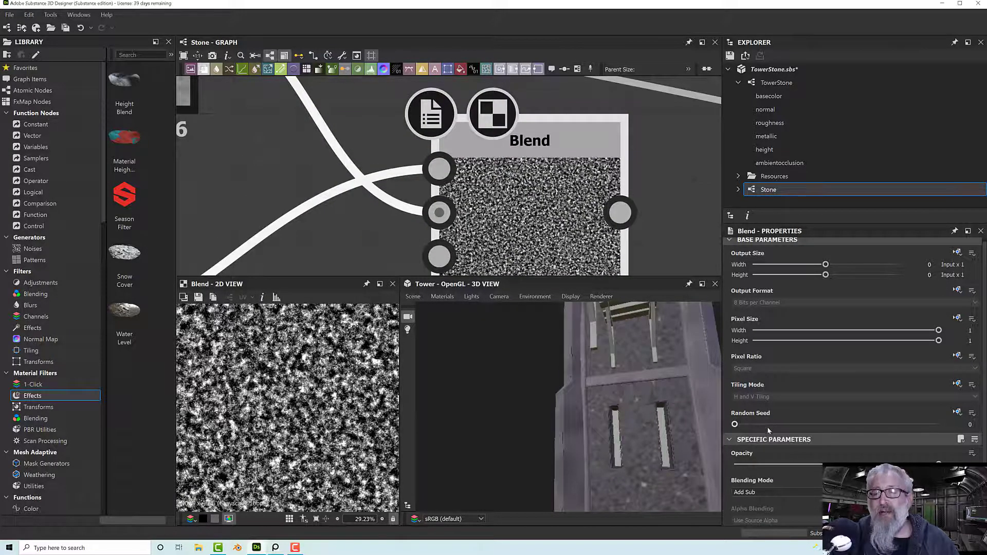
click(771, 492)
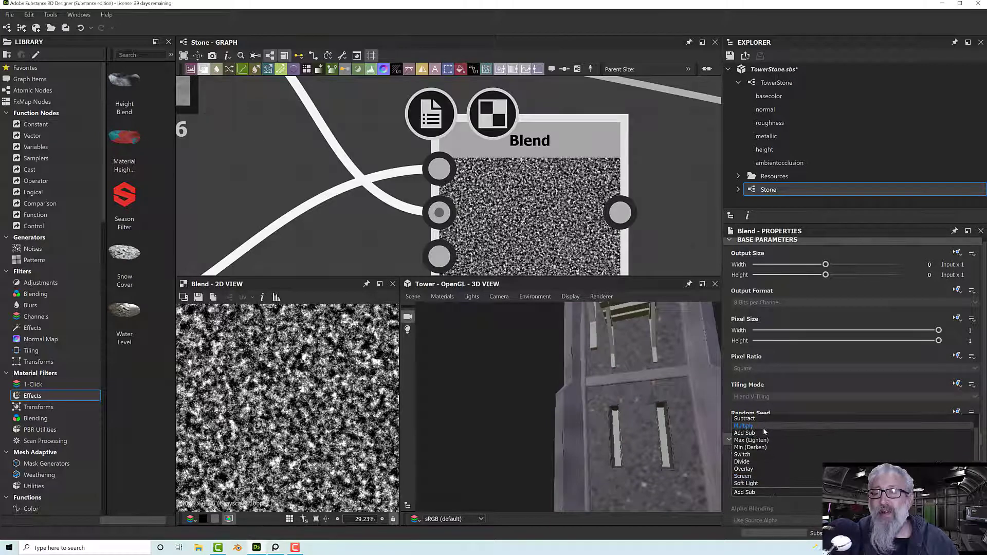
click(763, 426)
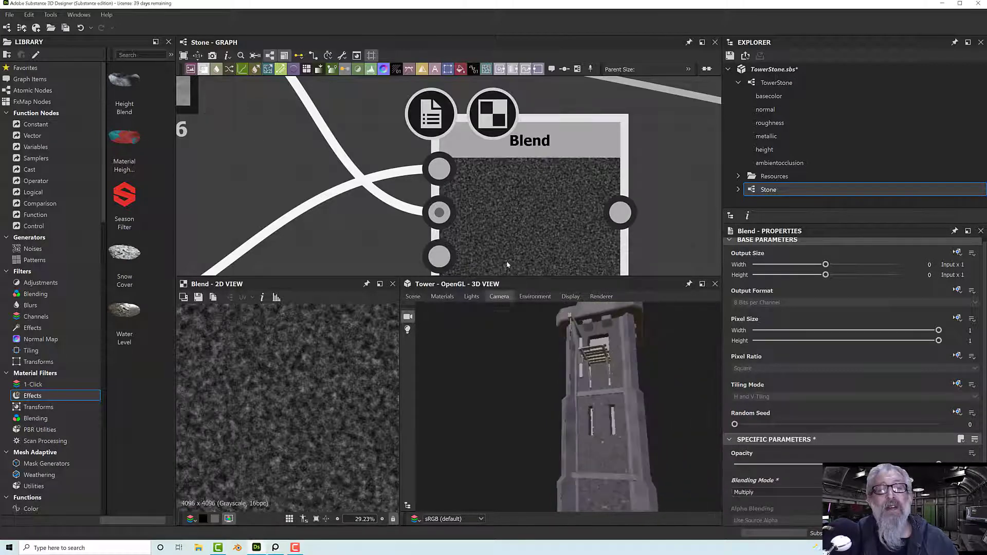
- Move the Clouds 3 node farther from the Blend and insert a Curve node on the link between them
scroll(491, 241, down, 3)
middle_drag(491, 240, 509, 243)
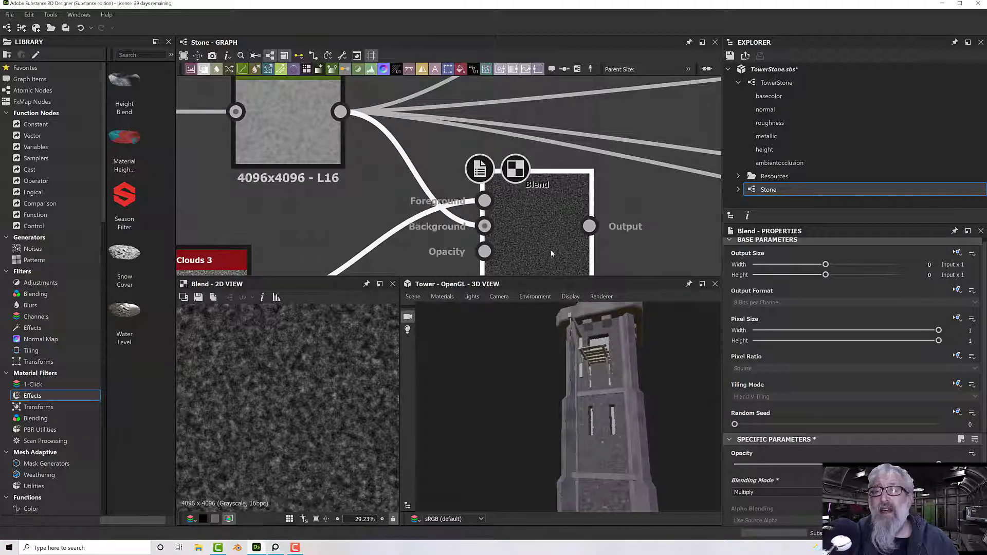
middle_drag(576, 240, 688, 186)
middle_drag(521, 254, 580, 207)
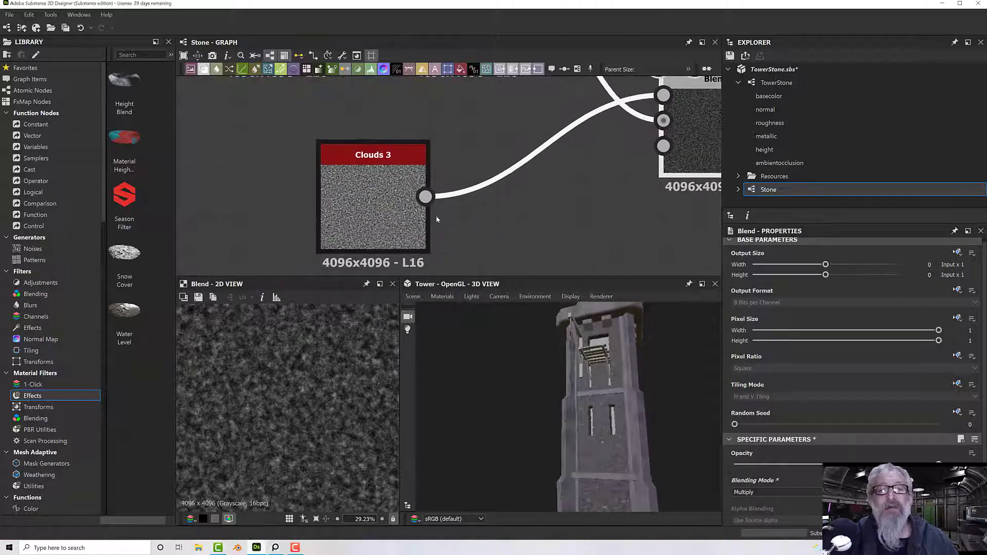
drag(380, 220, 266, 221)
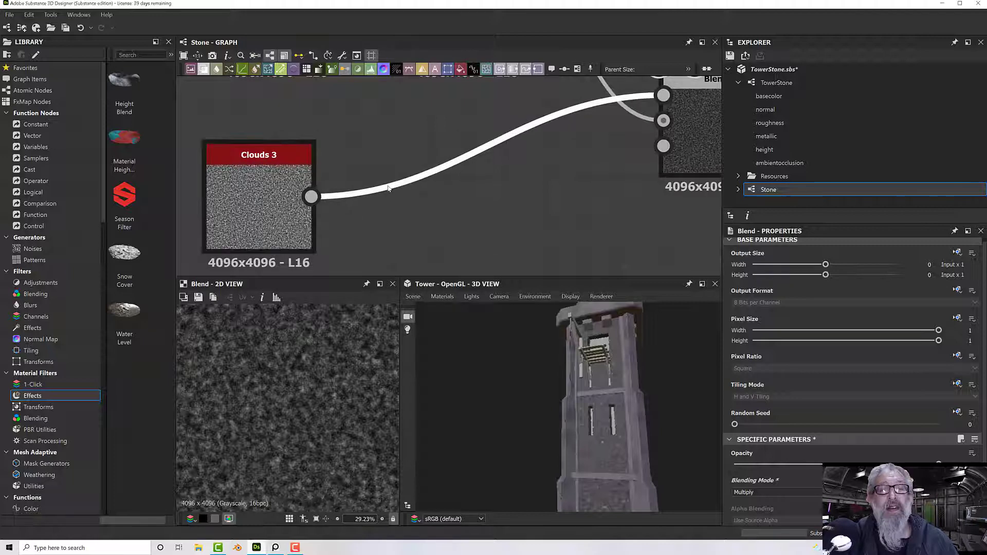
key(space)
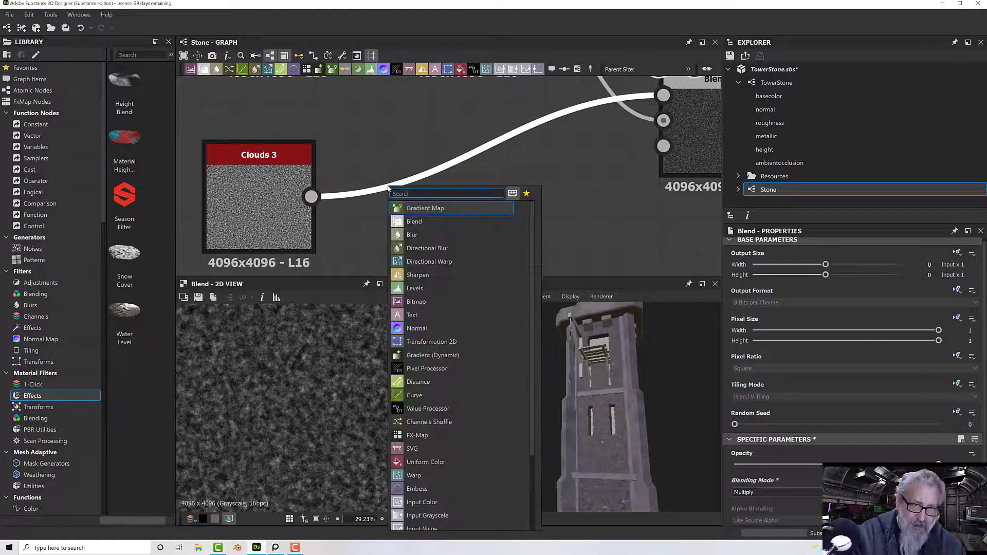
text(curve)
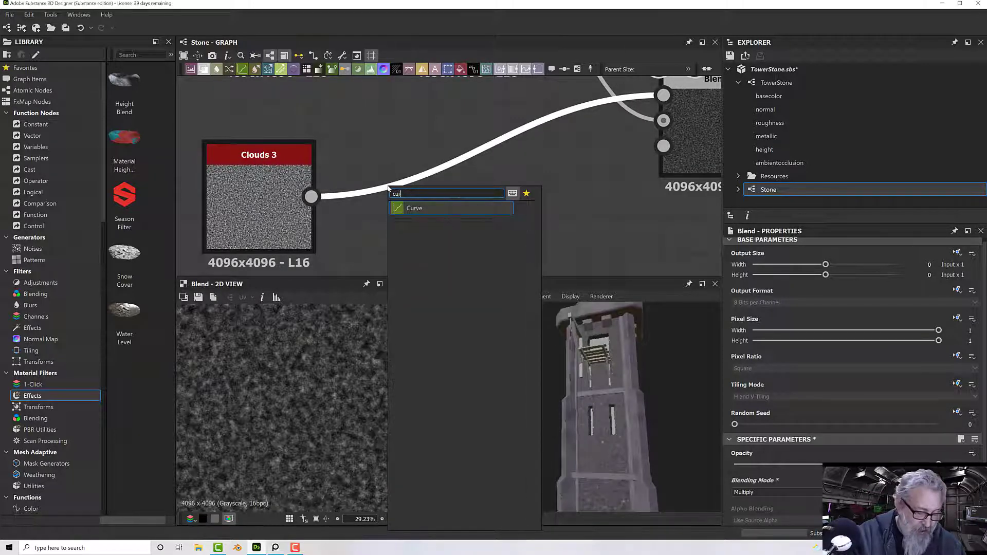
click(418, 207)
drag(457, 214, 418, 214)
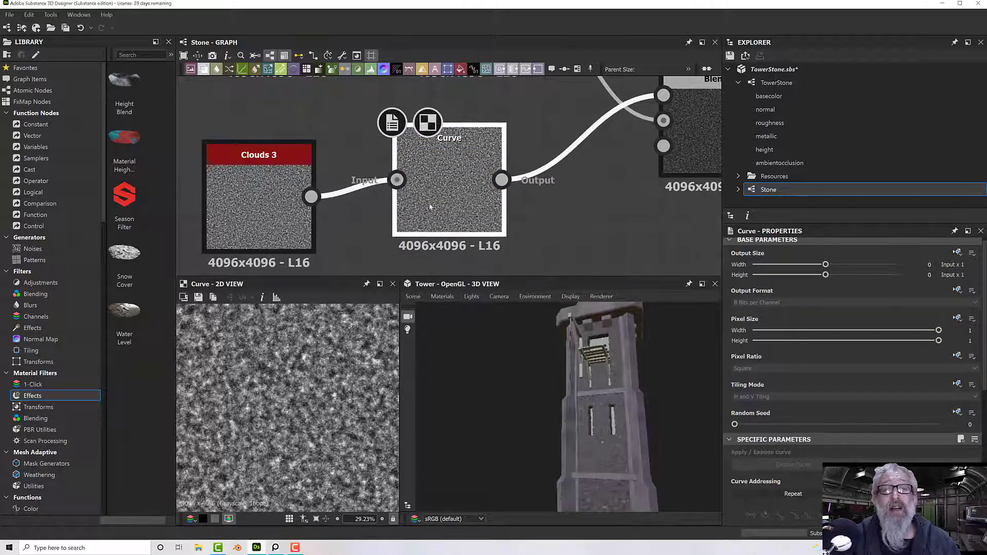
- Add a middle point to the Curve node's luminance curve and pull the black endpoint inward to darken the Clouds 3 noise
scroll(760, 425, down, 3)
scroll(759, 425, down, 3)
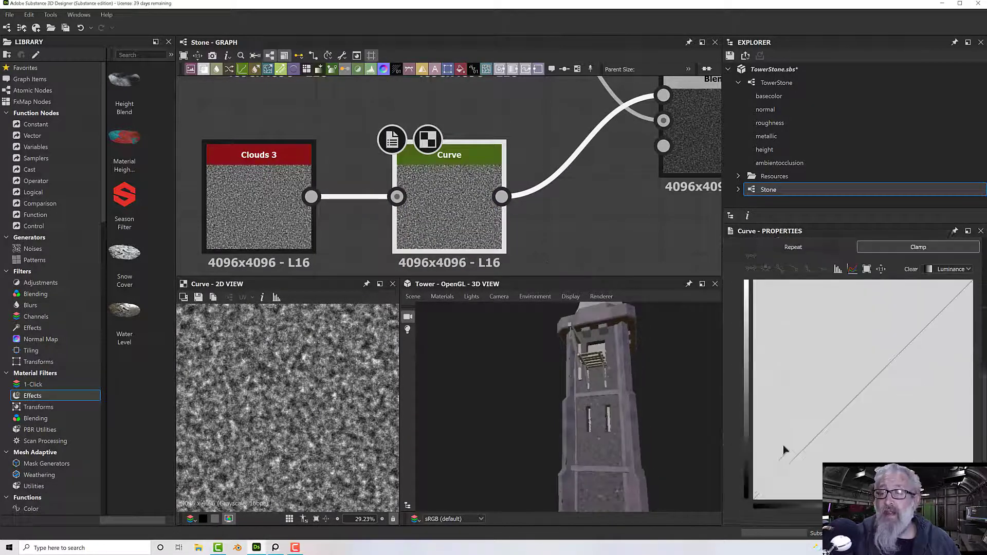
click(855, 386)
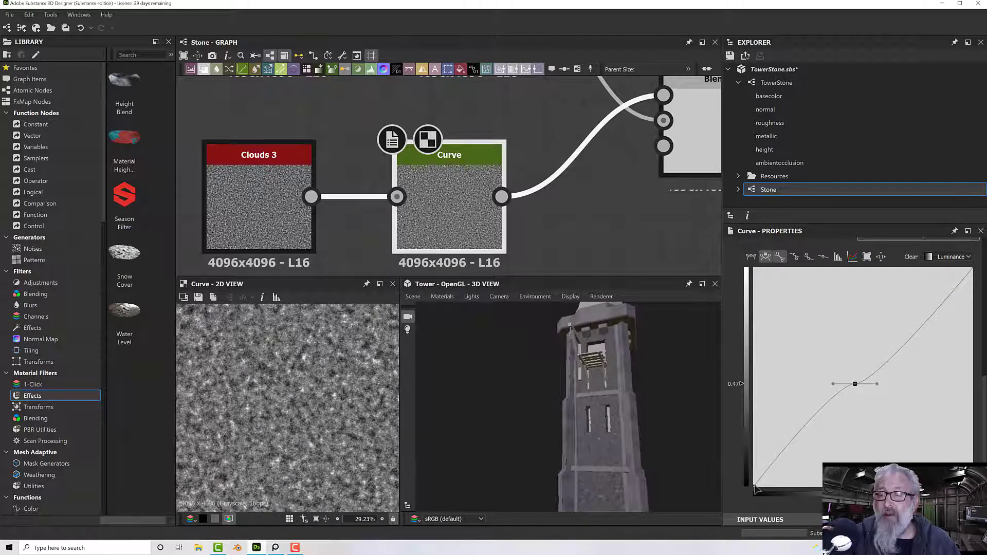
drag(755, 486, 841, 491)
scroll(312, 423, up, 6)
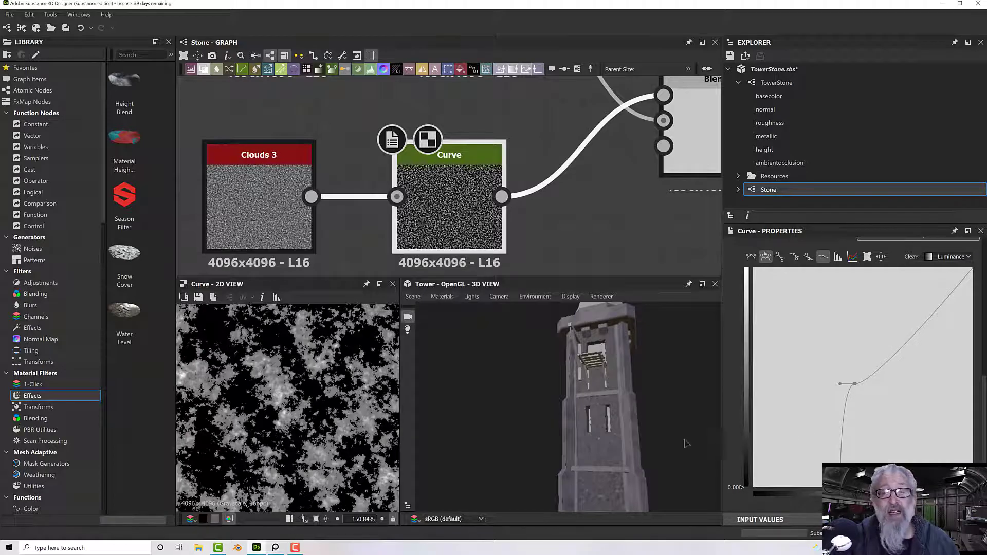
- Pull the curve's white endpoint inward at full output and lower its middle point to about 0.09
click(973, 269)
drag(974, 272, 893, 268)
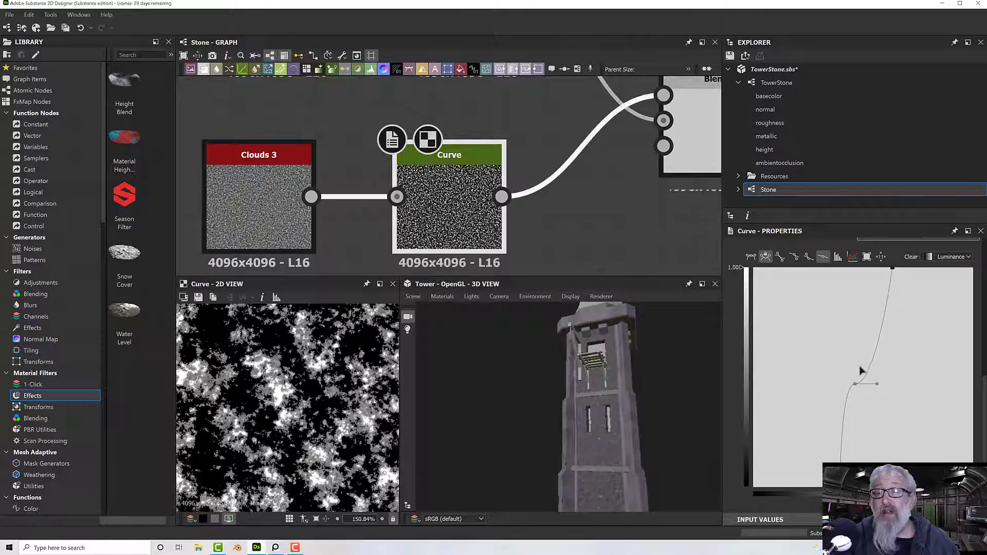
mouse_move(856, 383)
mouse_down()
mouse_move(861, 321)
mouse_move(863, 469)
mouse_up()
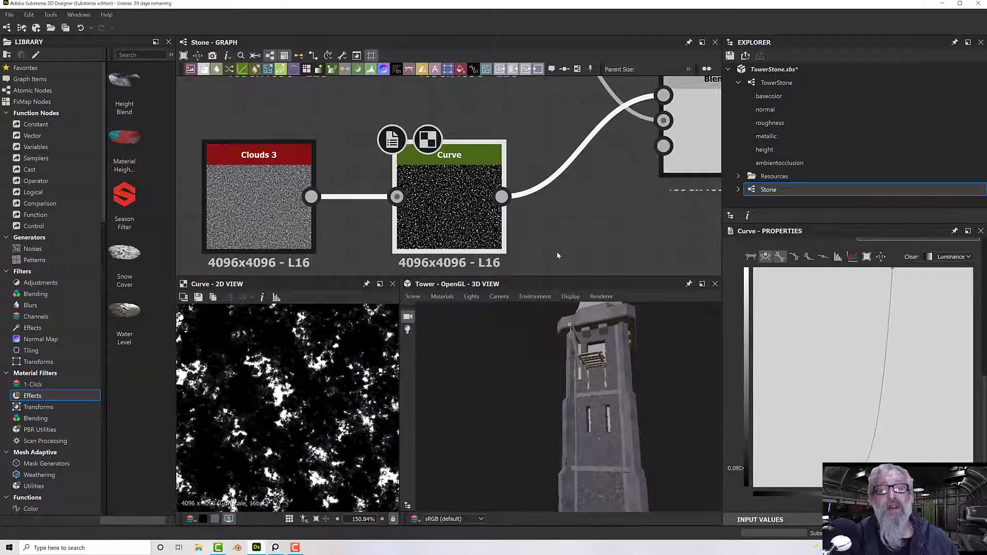
- Move the Clouds 3 and Curve nodes farther from the Blend node and place them close together
scroll(558, 256, down, 3)
middle_drag(557, 251, 582, 214)
drag(437, 212, 327, 204)
drag(539, 177, 450, 177)
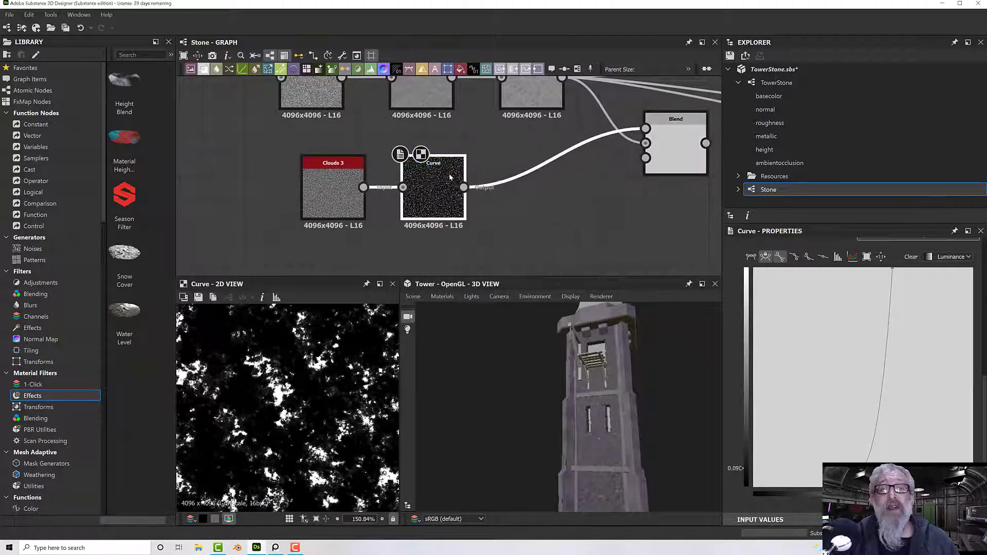
- Connect the Curve output to the Blend node's Opacity input as well and preview the Blend result
scroll(504, 205, up, 2)
middle_drag(505, 205, 374, 218)
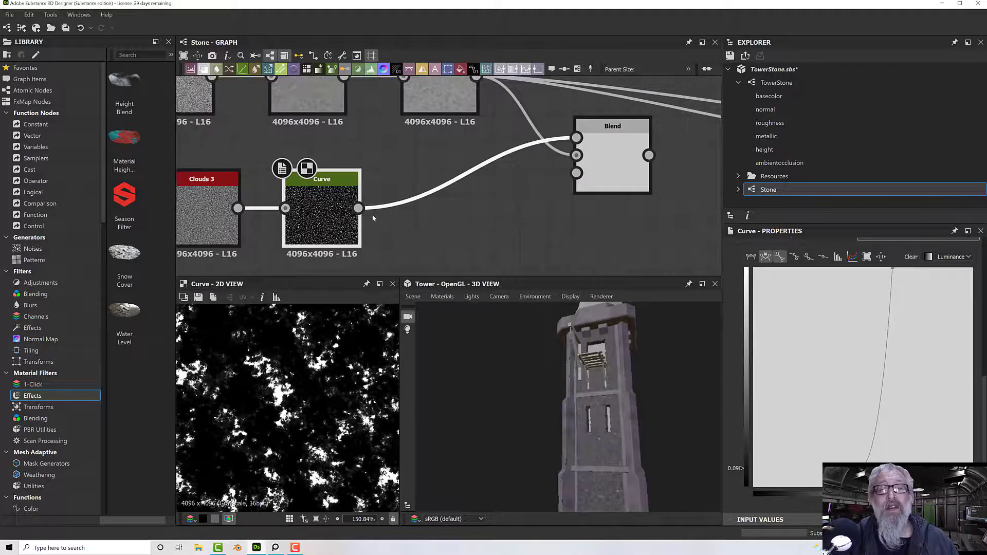
drag(358, 208, 576, 173)
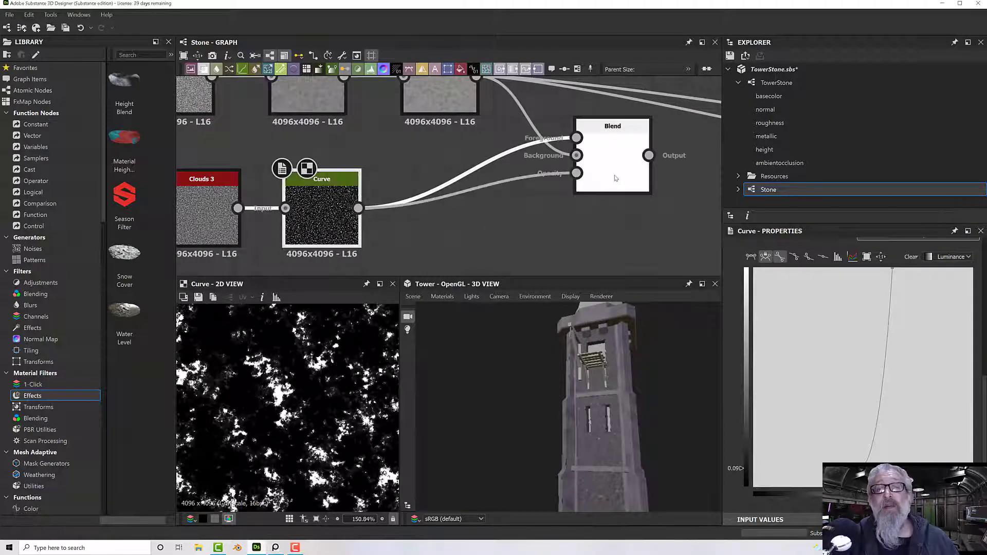
click(616, 177)
scroll(613, 176, up, 2)
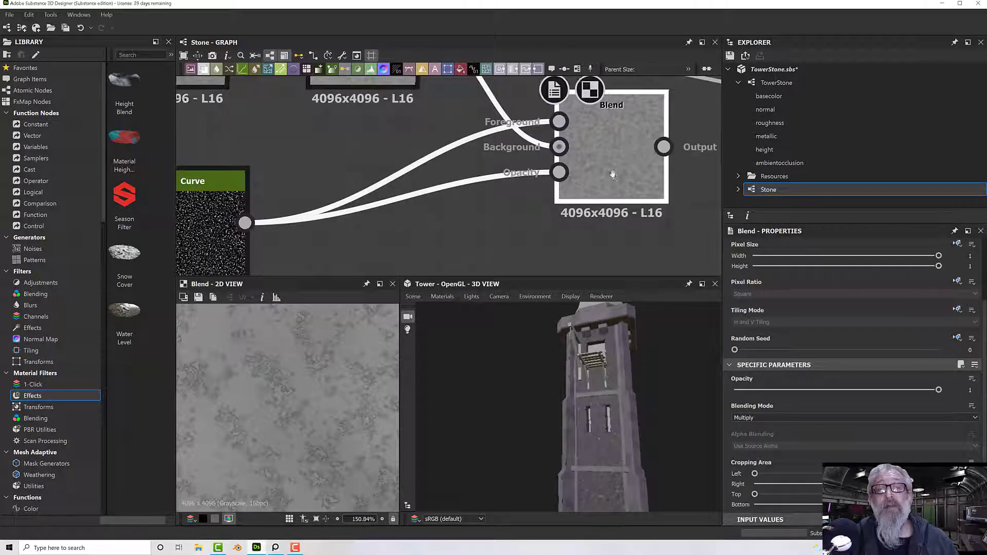
- Examine the blended stone pattern in the 2D preview from close up and as a whole tile
scroll(303, 386, up, 6)
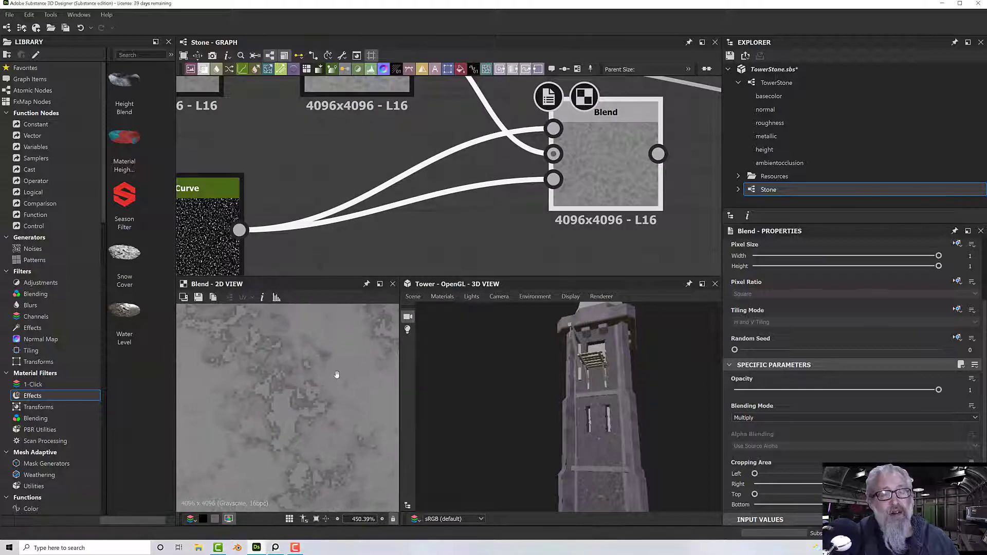
scroll(276, 391, down, 10)
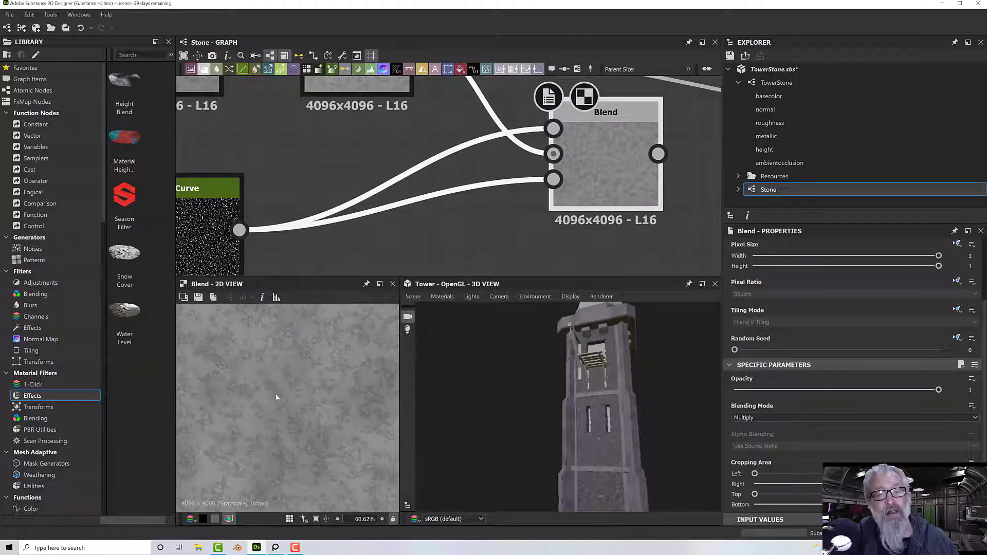
scroll(276, 397, down, 5)
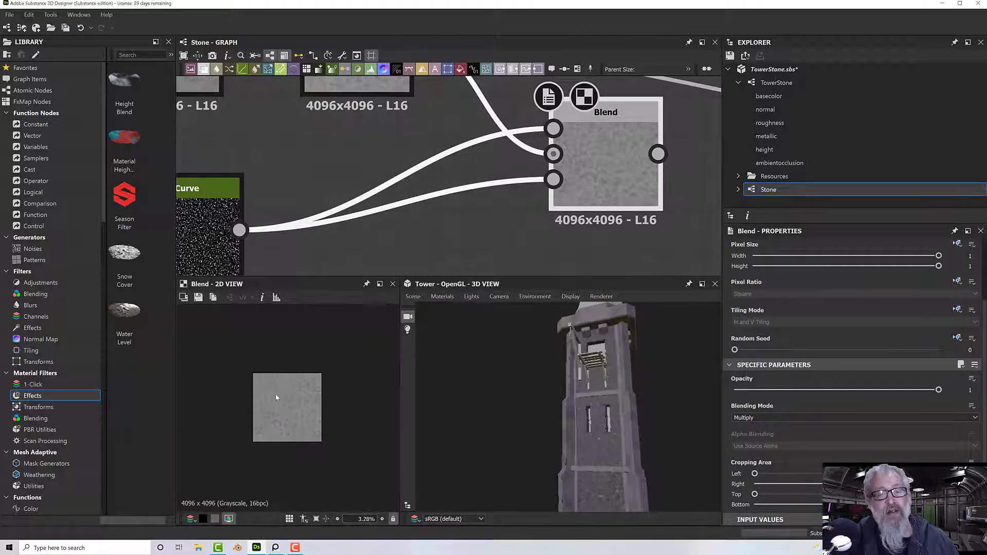
scroll(276, 397, up, 4)
scroll(355, 176, up, 1)
middle_drag(354, 177, 377, 315)
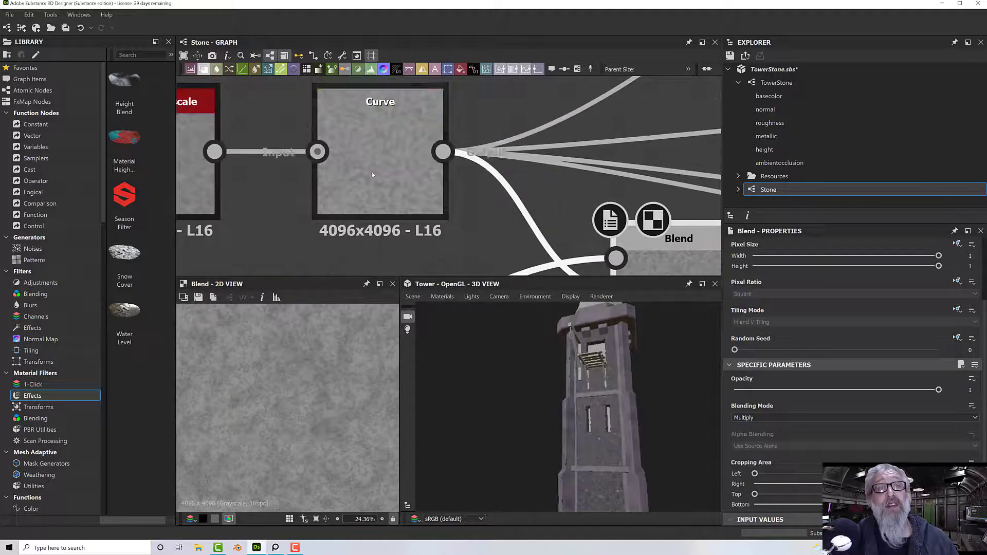
click(372, 171)
scroll(308, 428, up, 9)
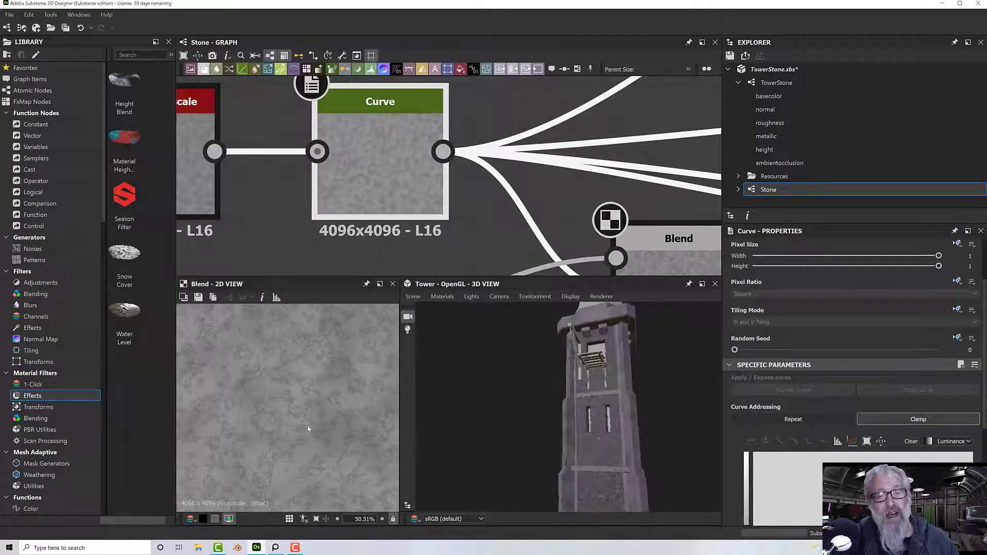
scroll(258, 357, up, 3)
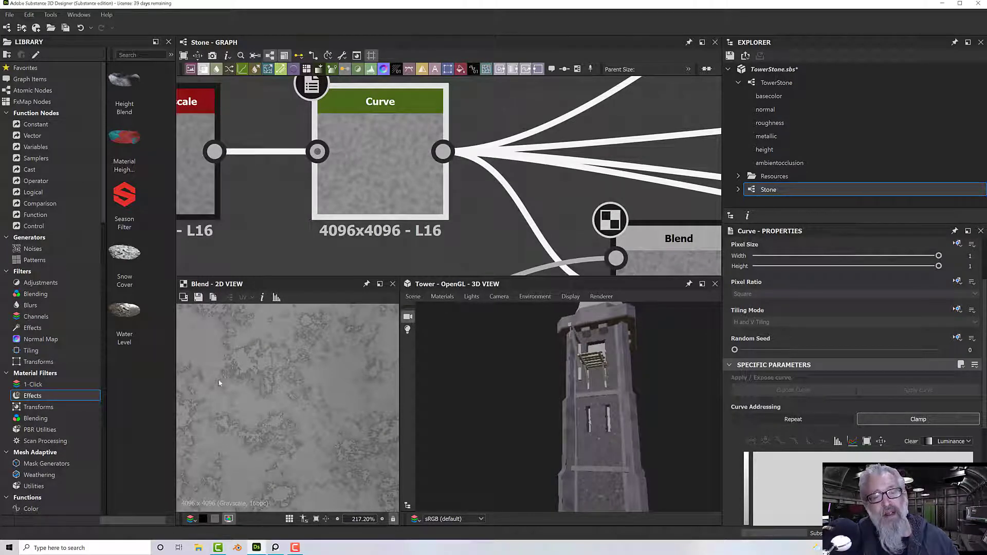
- Reroute the links feeding the height channel, the roughness output and the Gradient Map so they come from the Blend node
scroll(356, 177, down, 8)
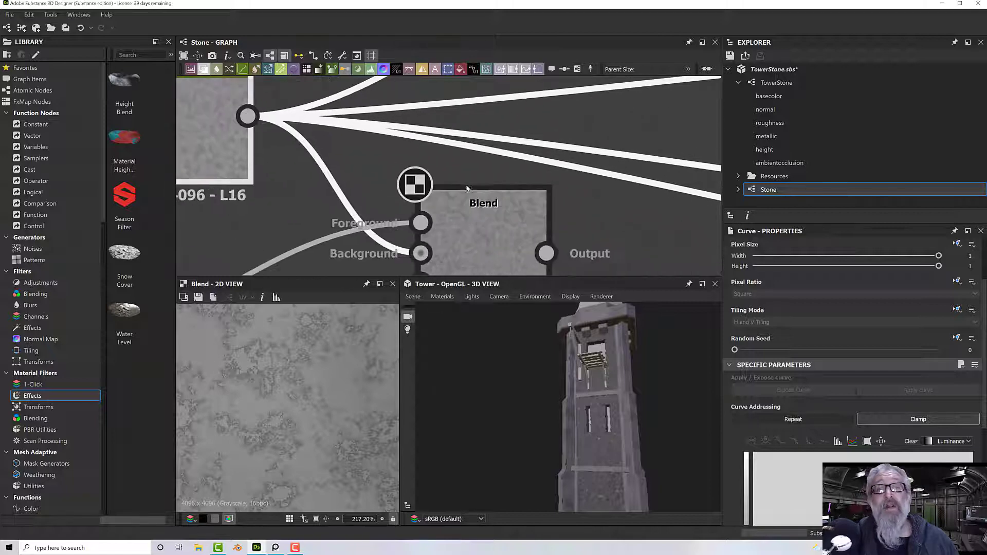
scroll(356, 180, down, 6)
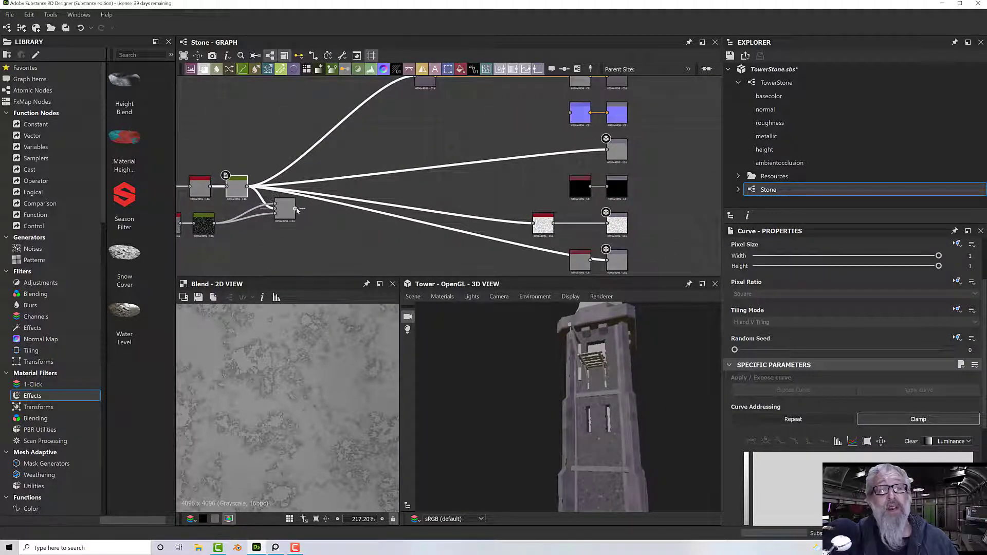
drag(297, 209, 570, 254)
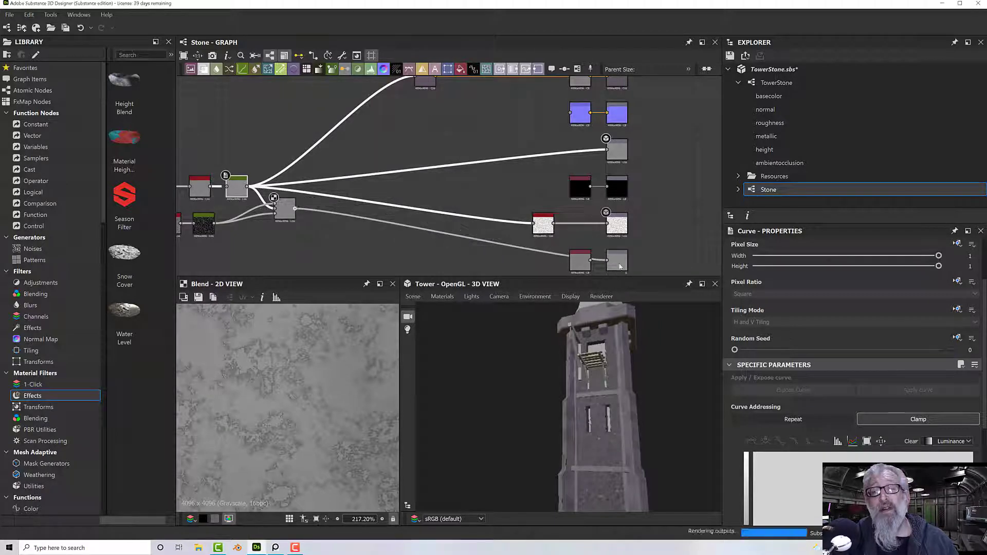
click(618, 263)
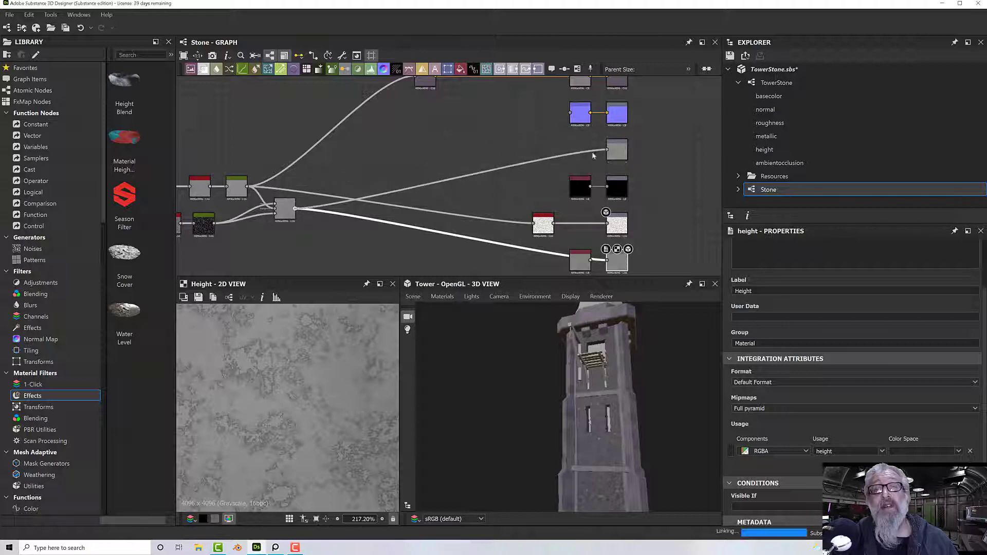
middle_drag(479, 130, 513, 150)
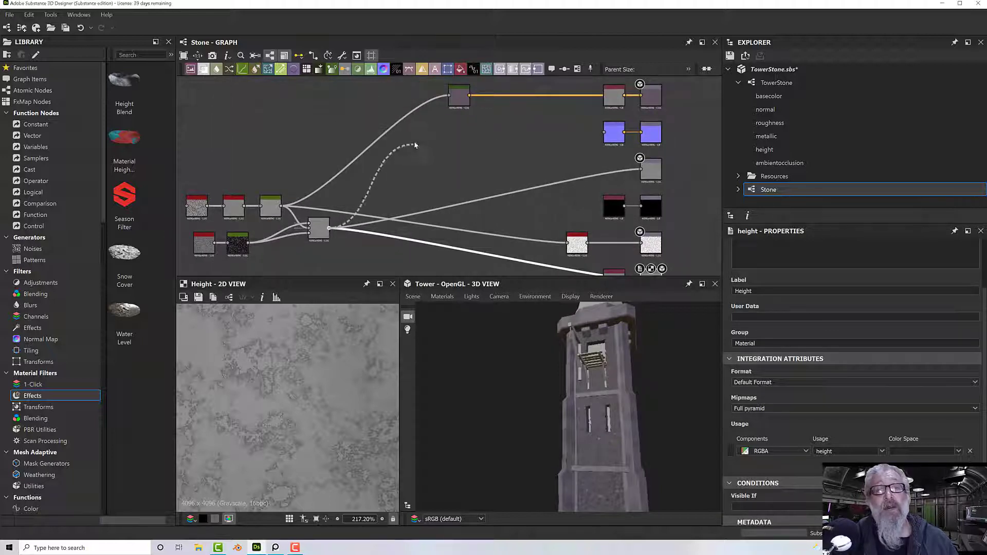
drag(444, 104, 449, 95)
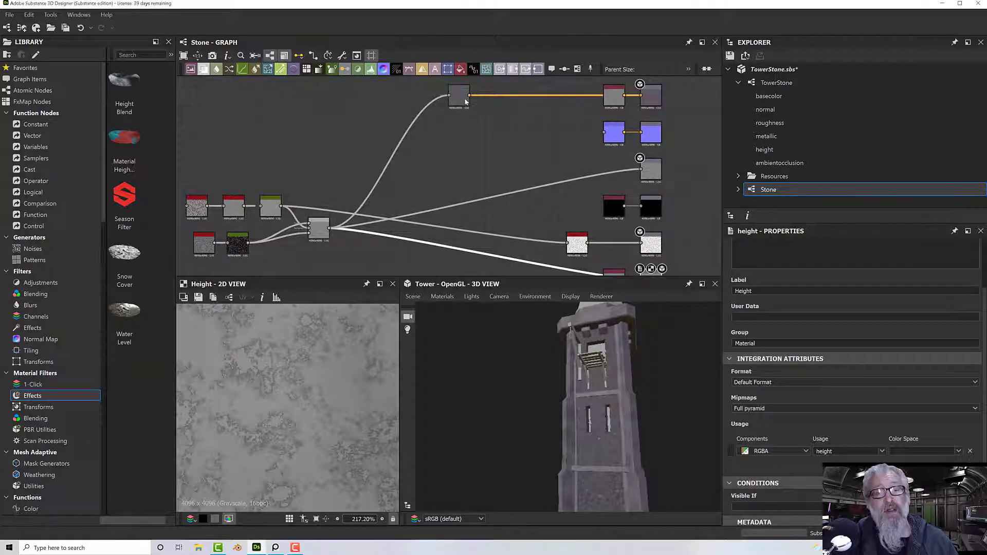
- Preview the Gradient Map and Base Color outputs and inspect the stone on the tower up close in 3D
double_click(465, 101)
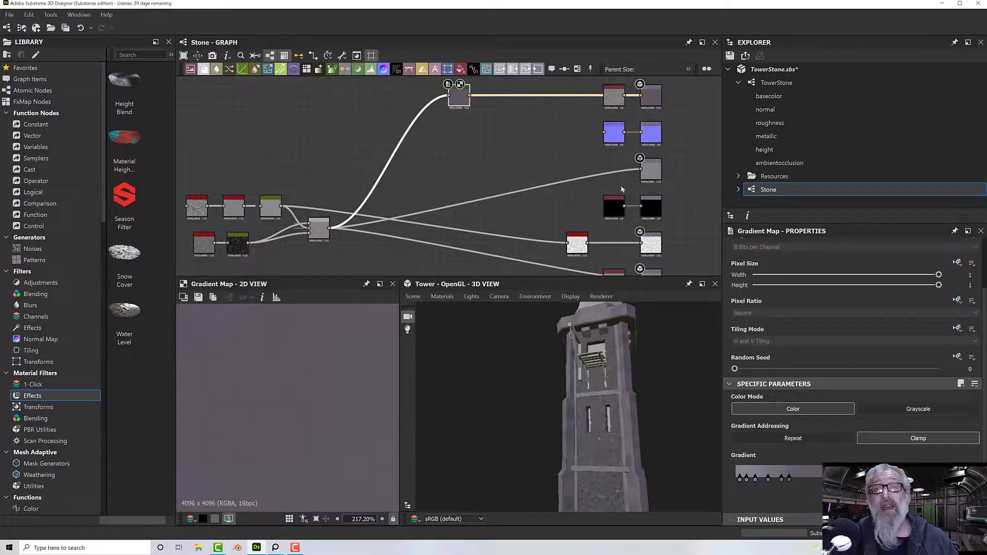
double_click(650, 95)
scroll(595, 437, up, 5)
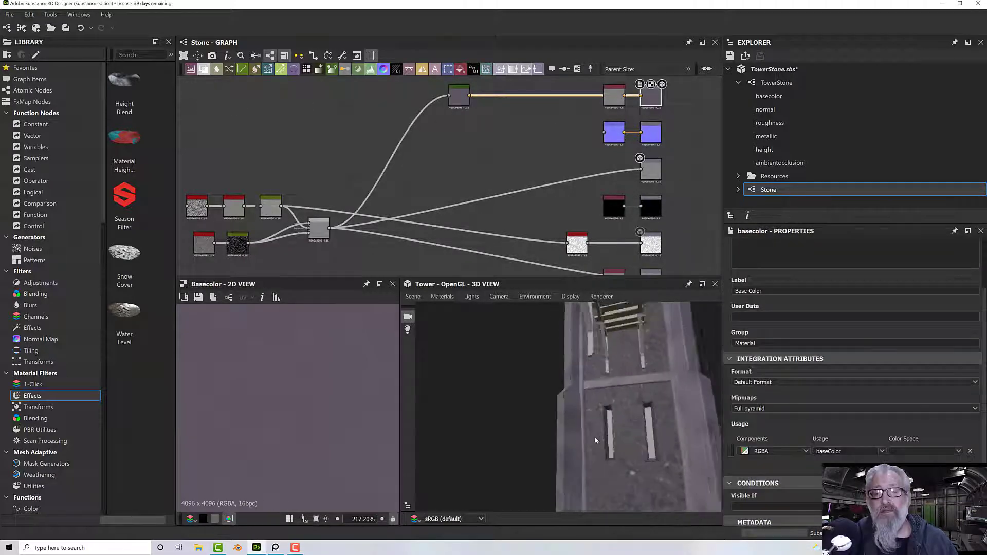
scroll(594, 437, up, 5)
drag(595, 437, 626, 413)
mouse_move(629, 414)
mouse_down()
mouse_move(668, 426)
mouse_move(627, 396)
mouse_up()
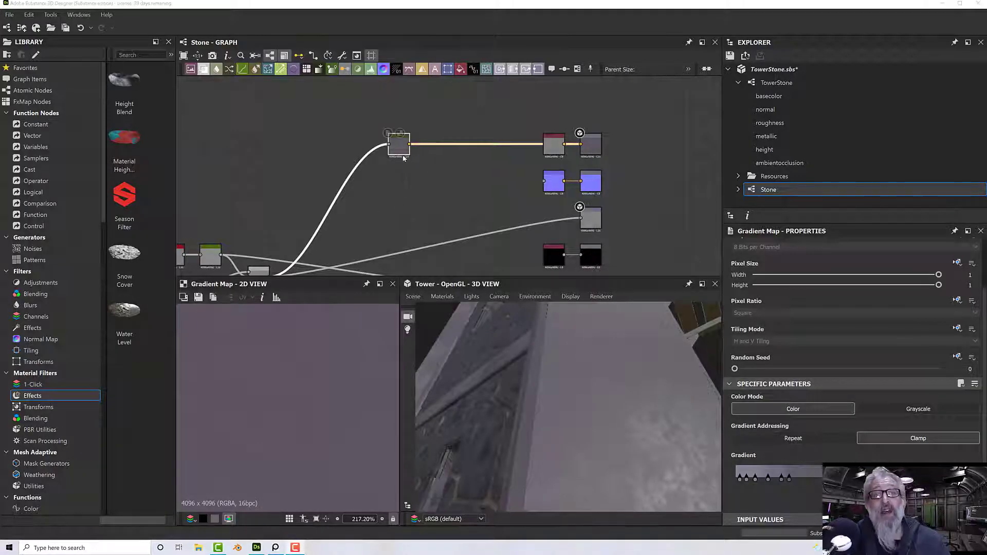
- Open the Gradient Map's Gradient Editor and move its window so the tower's stone surface can be seen
scroll(405, 153, down, 1)
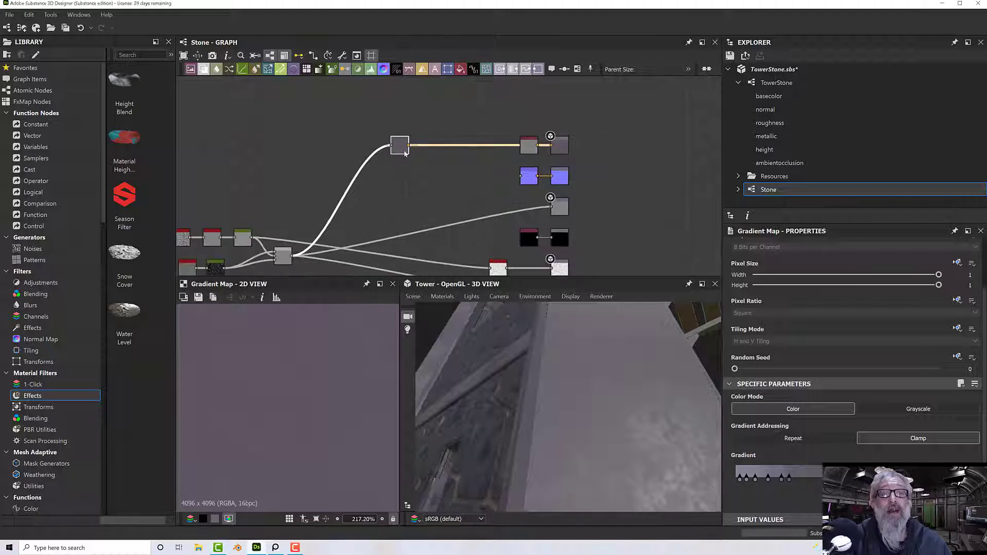
scroll(405, 153, up, 1)
middle_drag(471, 204, 430, 173)
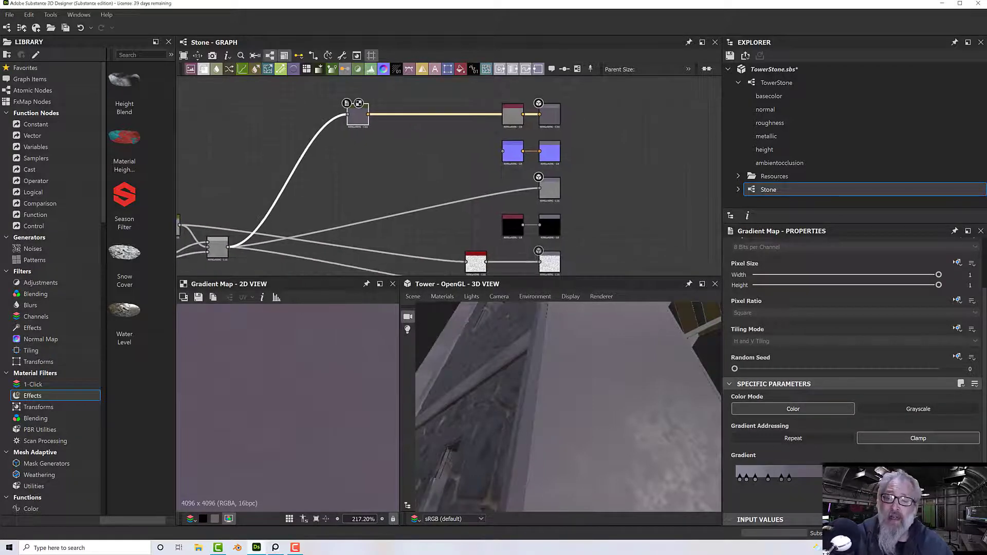
click(947, 496)
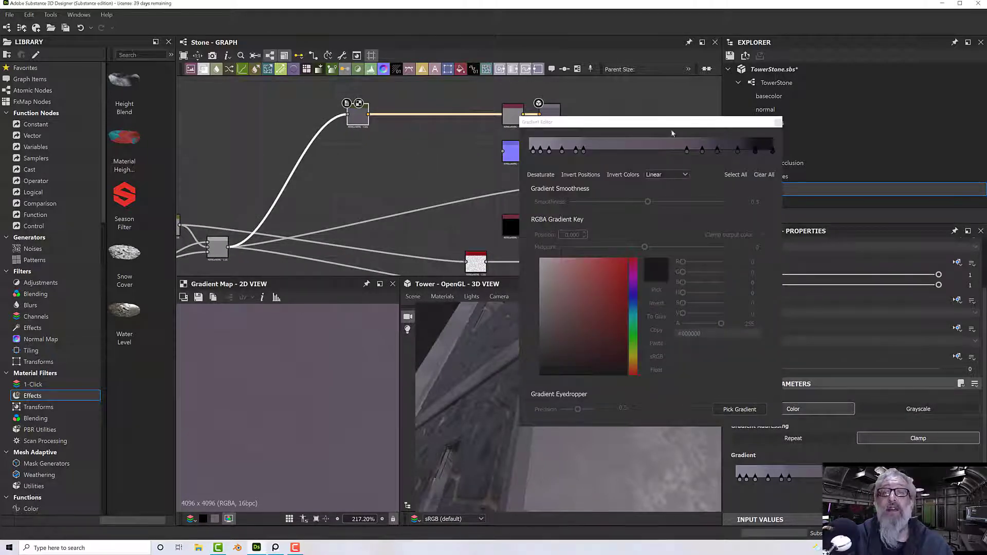
drag(671, 123, 463, 75)
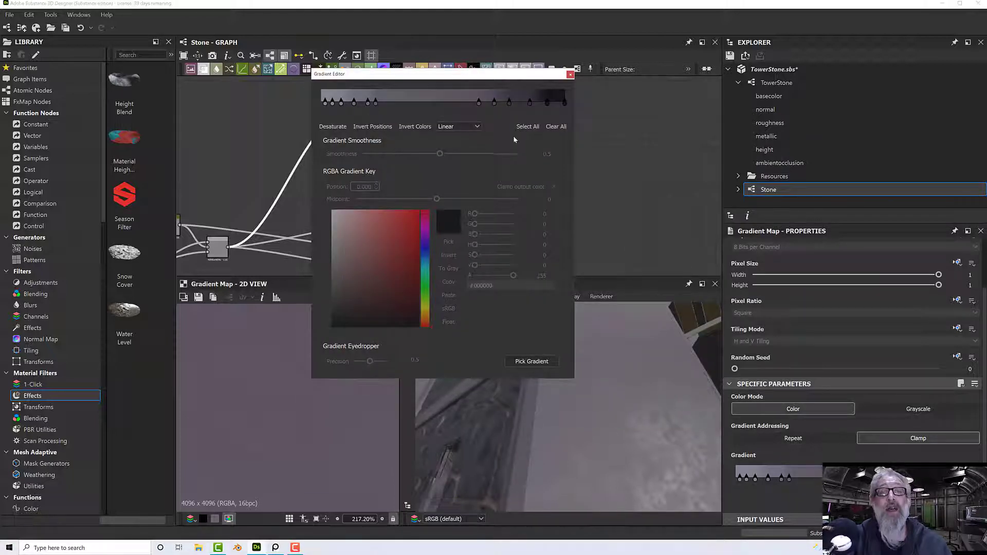
- Try inverting the gradient's colors and restore the original ones
click(479, 103)
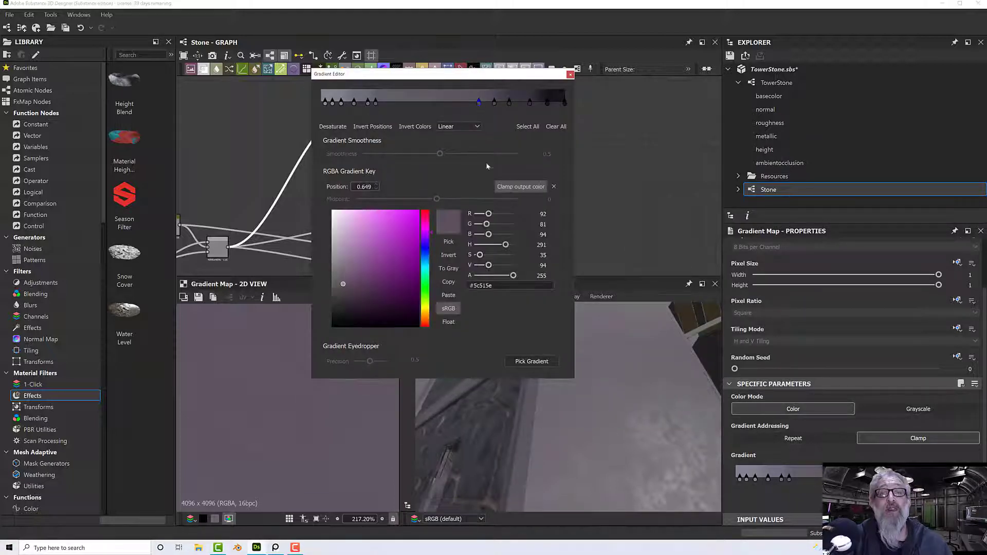
click(416, 128)
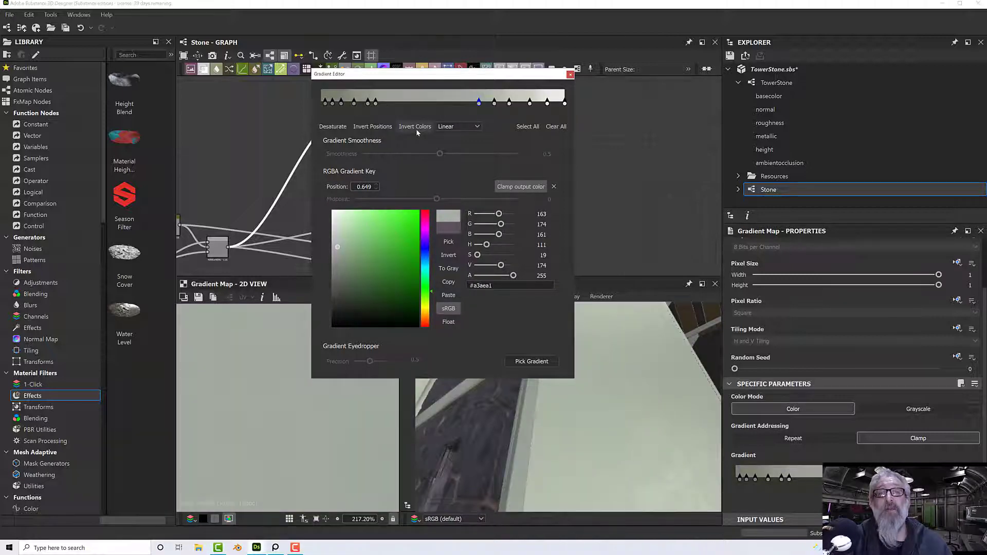
click(416, 128)
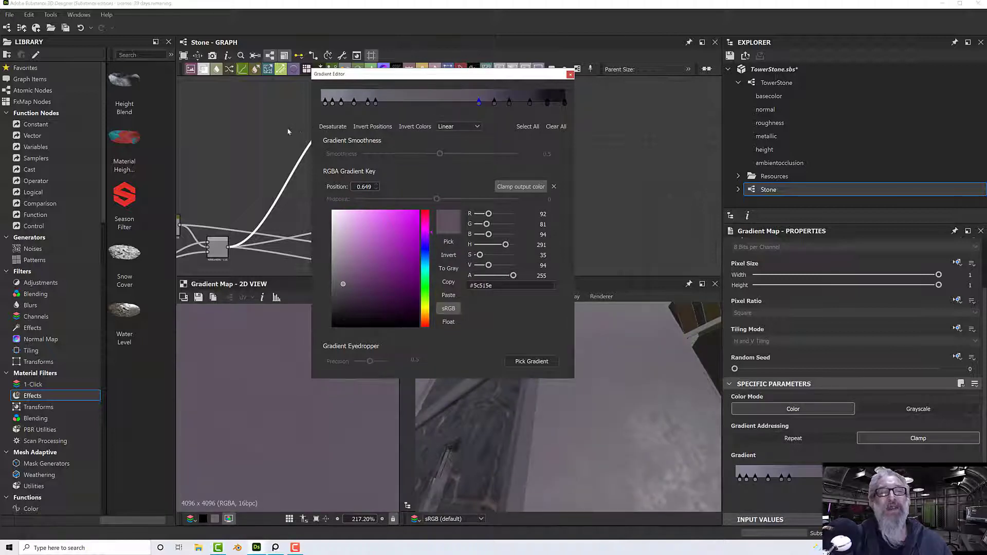
- Invert the gradient key positions, shift four of the darker keys so the first sits at 0.445, and check the tower
click(371, 127)
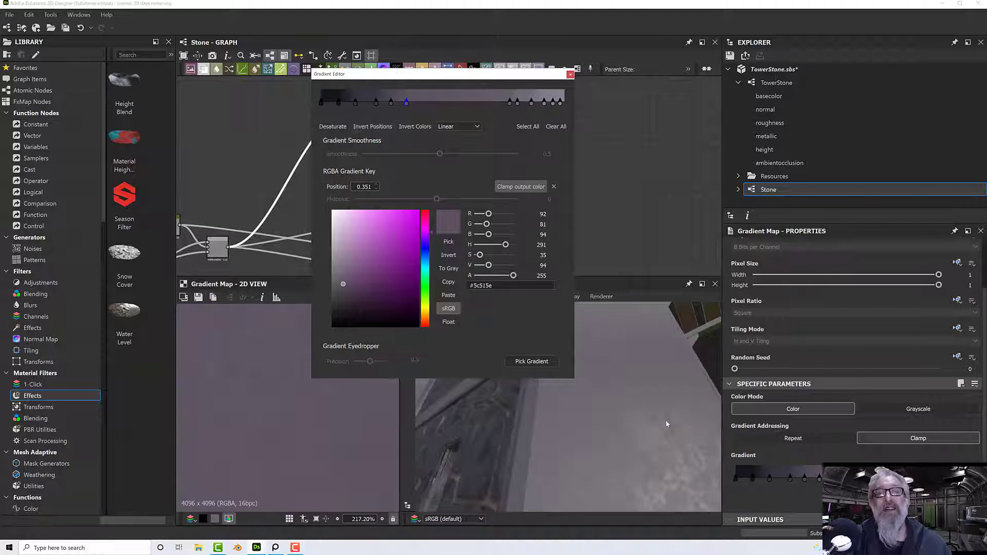
drag(667, 420, 670, 444)
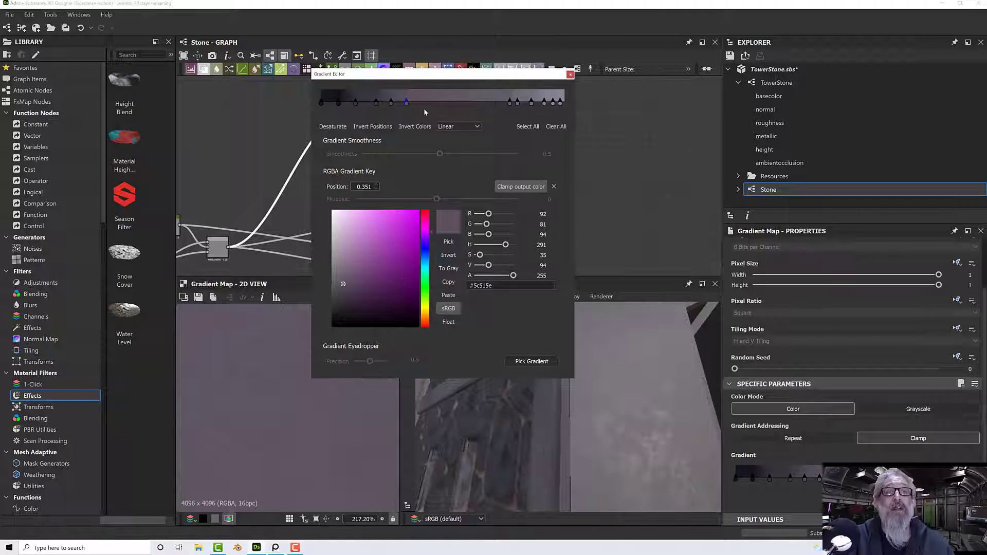
mouse_move(426, 112)
mouse_down()
mouse_move(351, 101)
mouse_move(432, 110)
mouse_up()
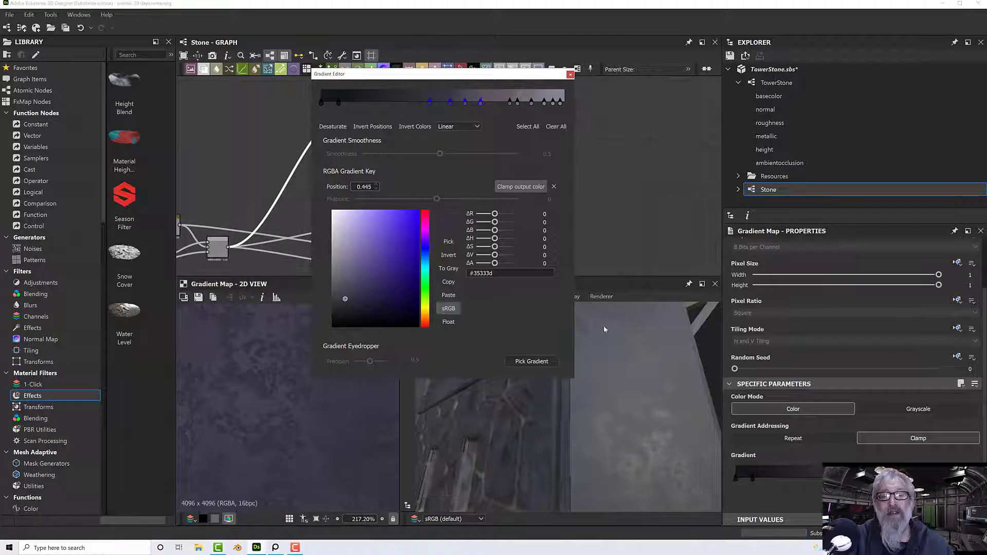
drag(646, 375, 602, 392)
scroll(616, 370, down, 8)
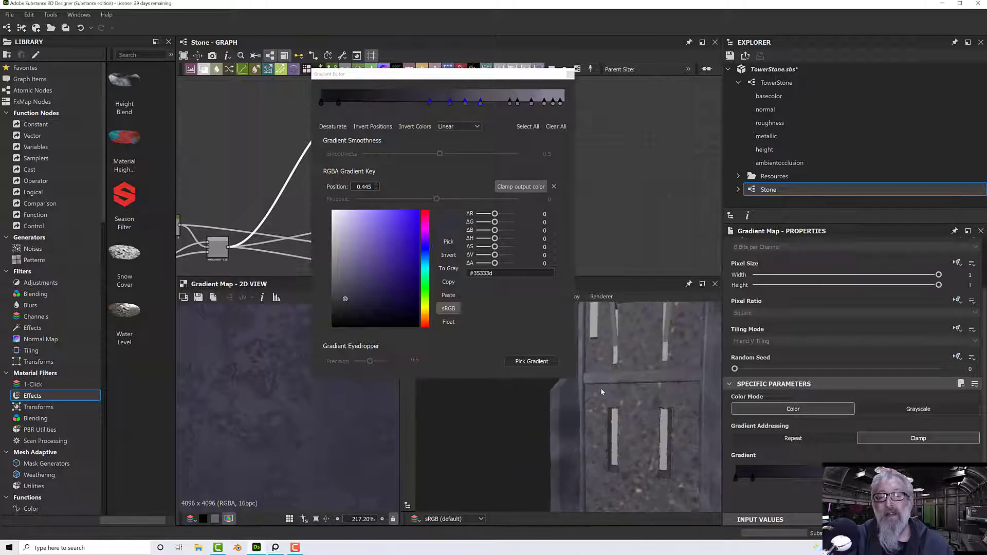
- Inspect the tower's stone up close and shift two dark gradient keys so the first sits at 0.308
middle_drag(602, 392, 616, 364)
scroll(616, 364, up, 3)
drag(616, 365, 584, 347)
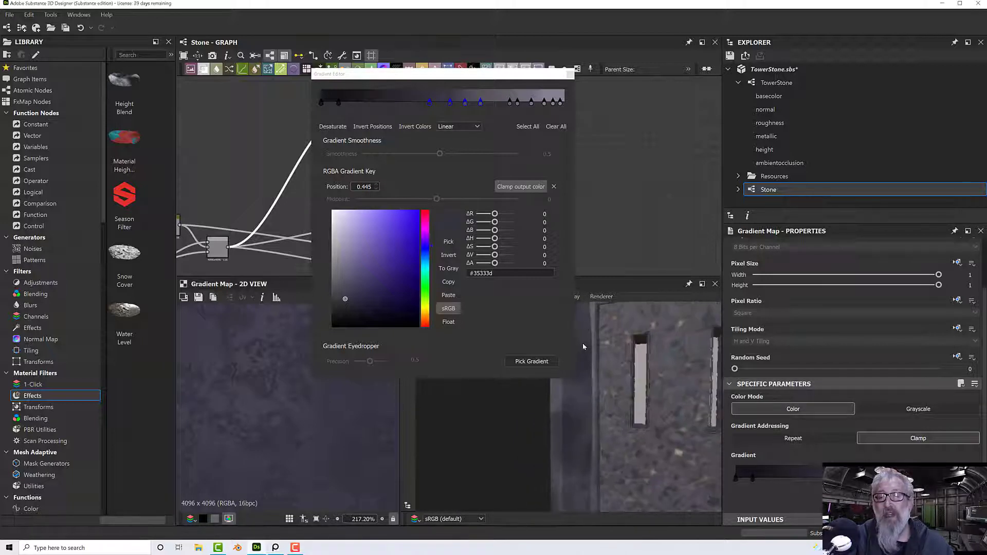
drag(686, 374, 630, 379)
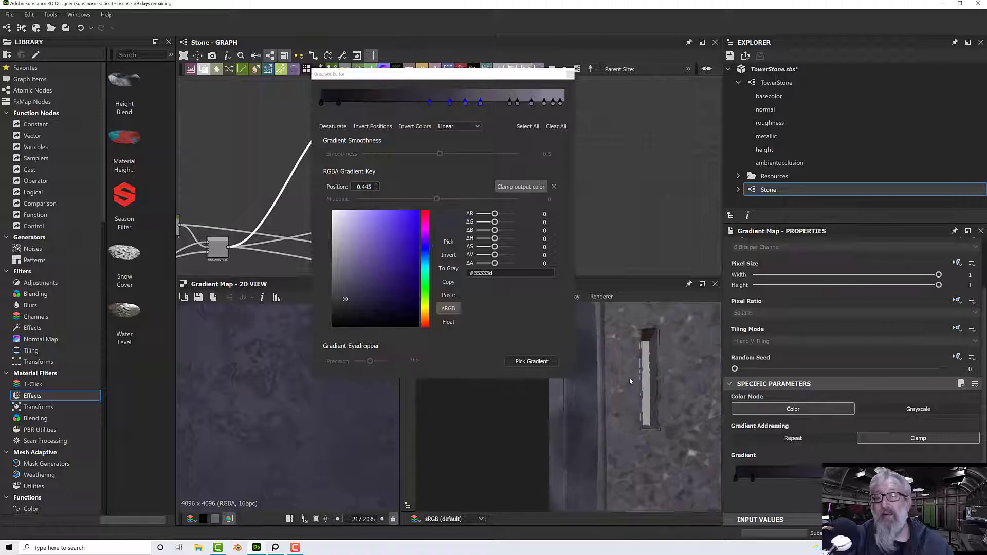
scroll(631, 381, up, 3)
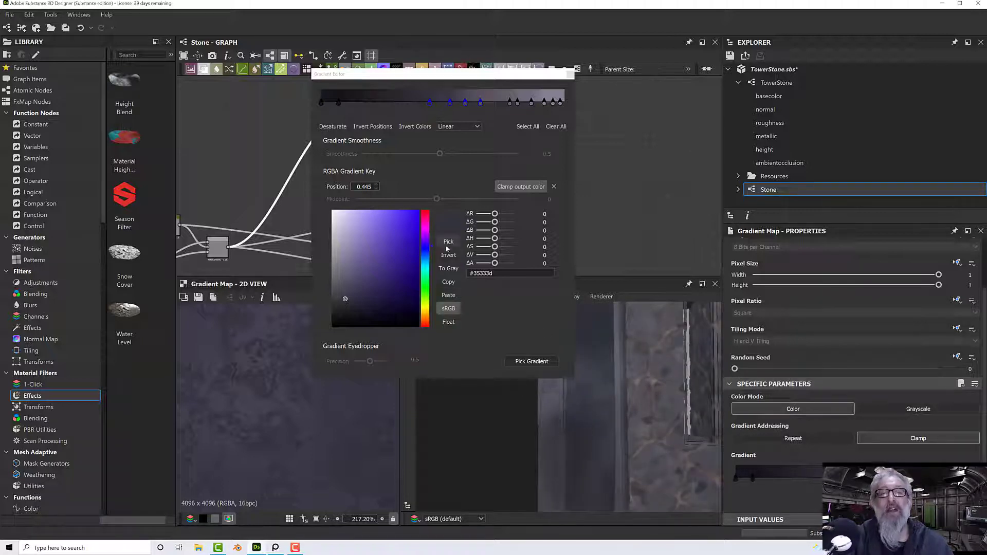
click(444, 117)
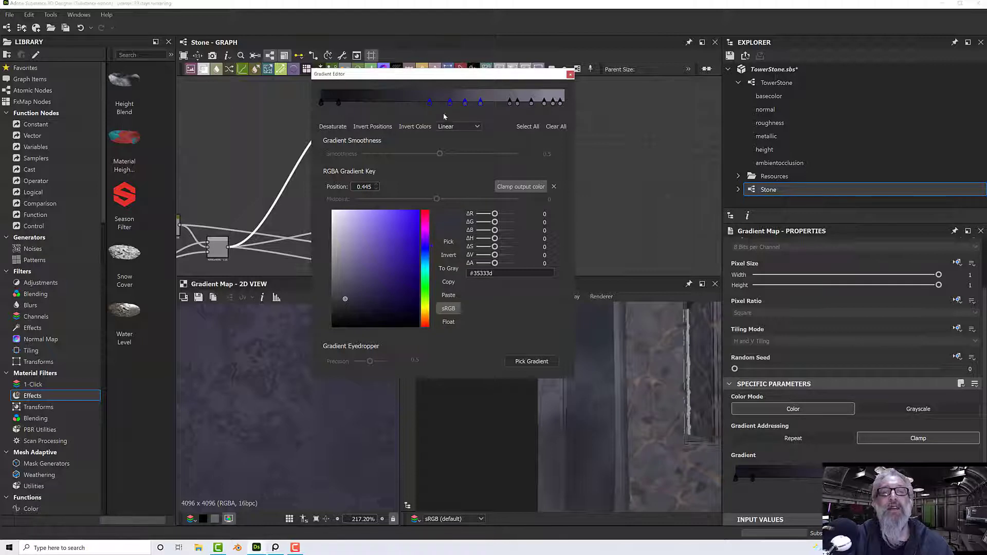
drag(452, 117, 389, 107)
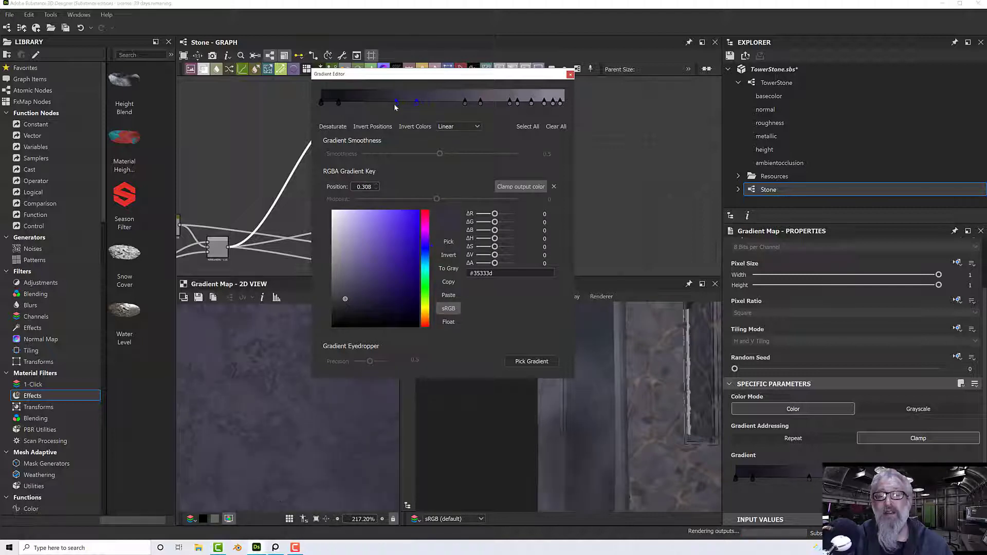
- Check the tower from afar and up close, then fine-tune the same two gradient keys so the first sits at 0.298
drag(625, 362, 649, 395)
scroll(591, 397, down, 8)
scroll(592, 397, down, 5)
scroll(577, 421, up, 10)
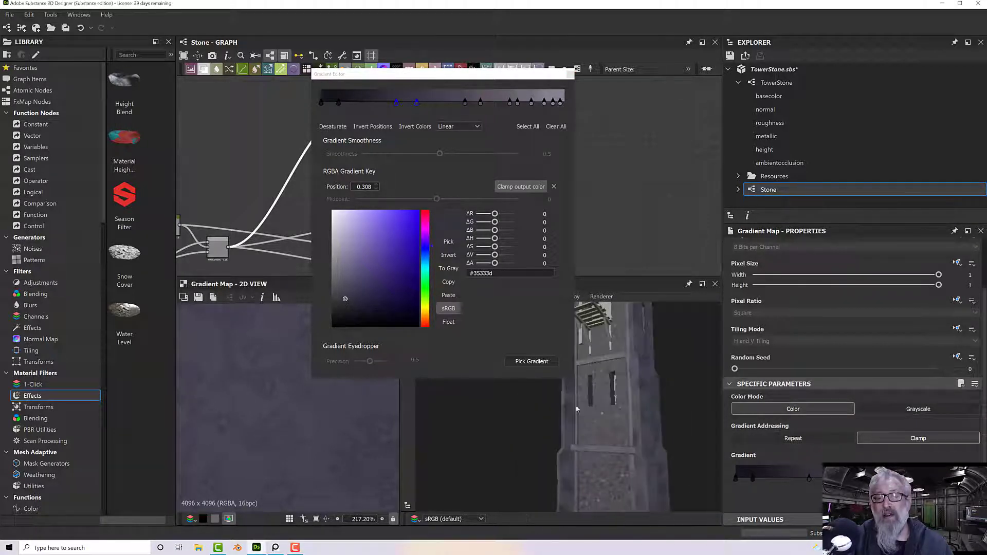
scroll(577, 421, up, 3)
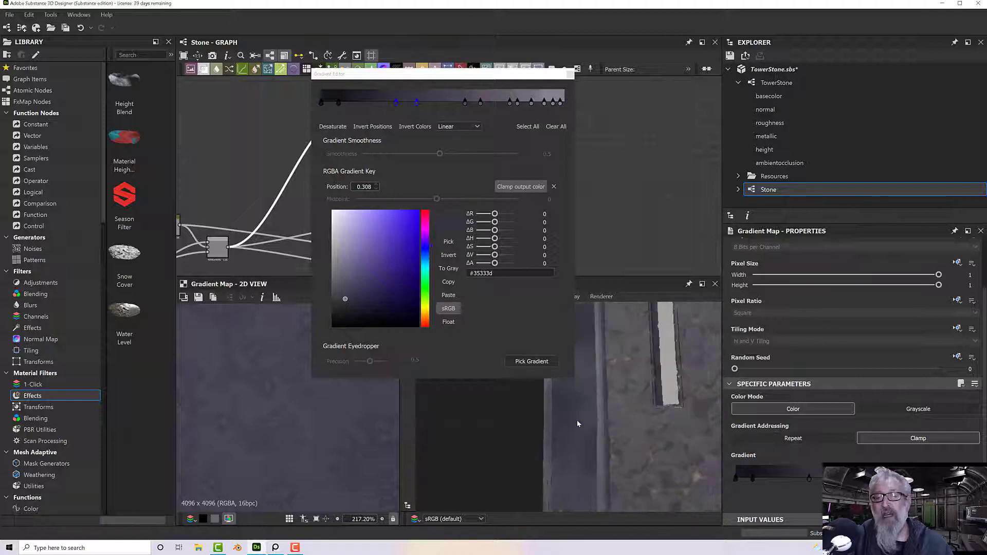
click(393, 104)
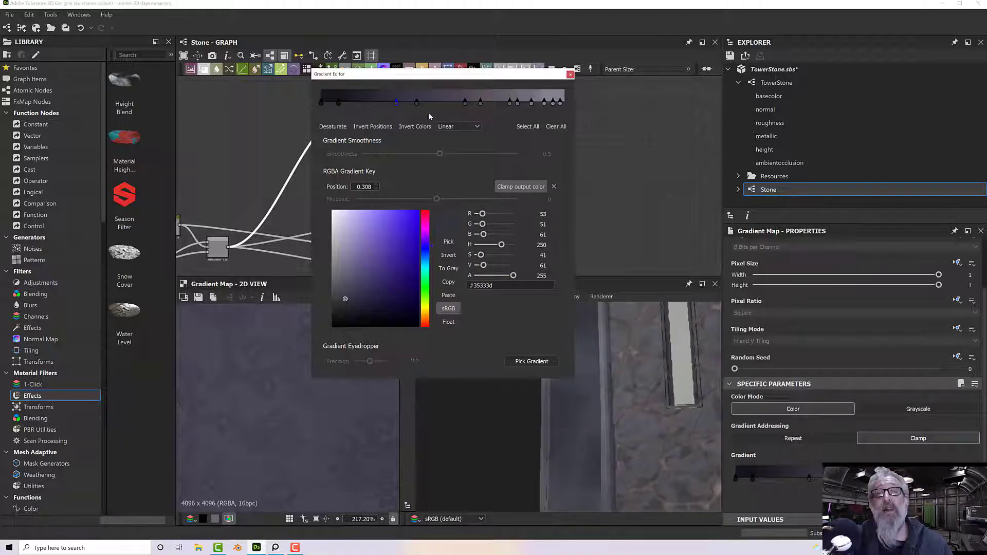
drag(435, 117, 393, 107)
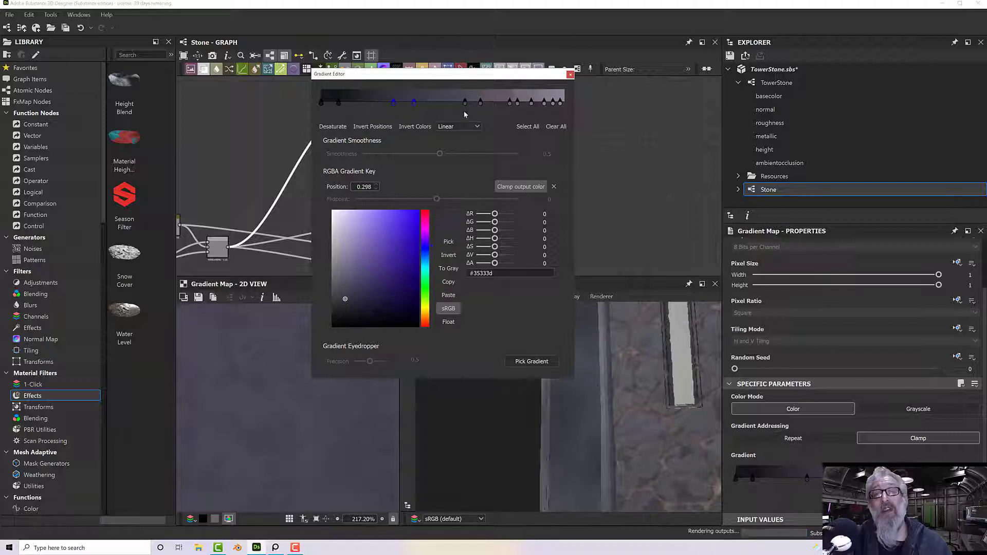
- Reposition the next two gradient keys, placing the darker one at 0.526, and close the Gradient Editor
mouse_move(465, 103)
mouse_down()
mouse_move(441, 106)
mouse_move(459, 106)
mouse_up()
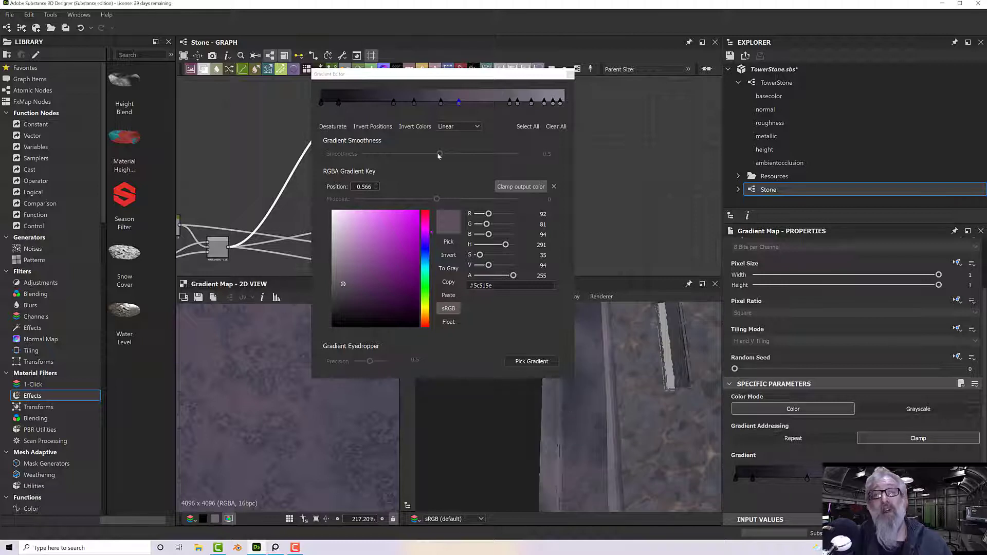
mouse_move(458, 104)
mouse_down()
mouse_move(482, 103)
mouse_move(449, 102)
mouse_up()
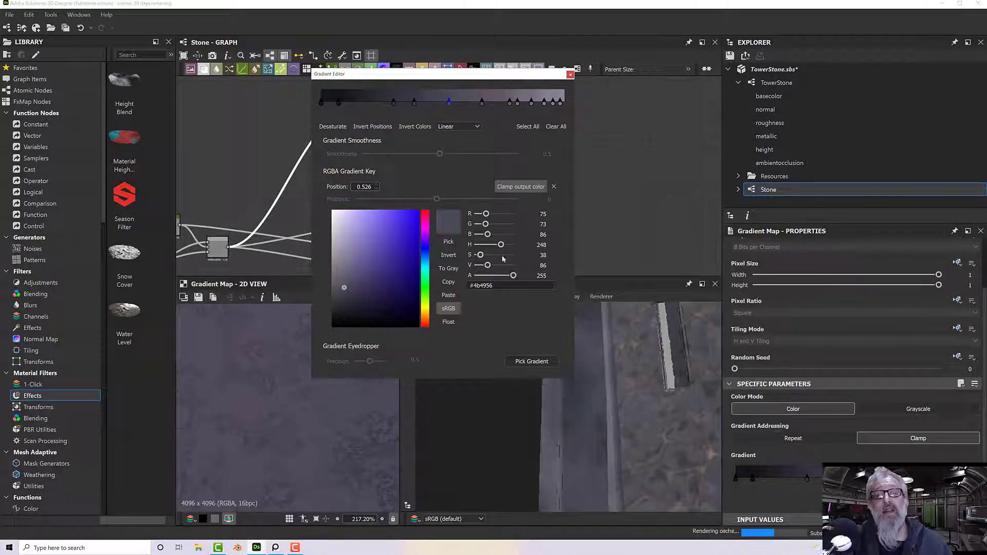
click(571, 75)
- Inspect the recolored stone trim on the tower from a distance and up close in 3D
scroll(577, 187, down, 2)
scroll(577, 189, down, 1)
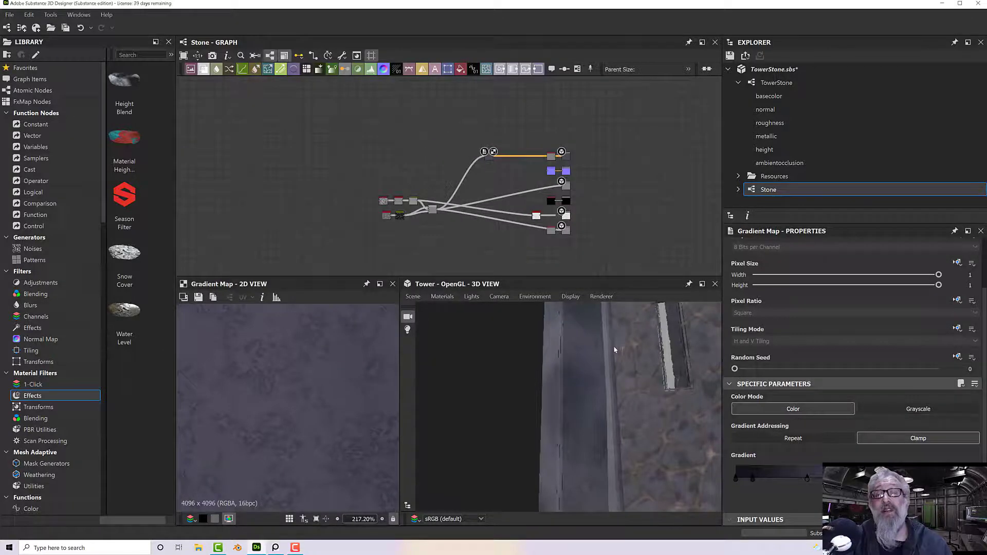
scroll(613, 349, down, 5)
drag(613, 349, 629, 372)
scroll(565, 363, down, 5)
scroll(593, 374, up, 5)
scroll(593, 375, up, 8)
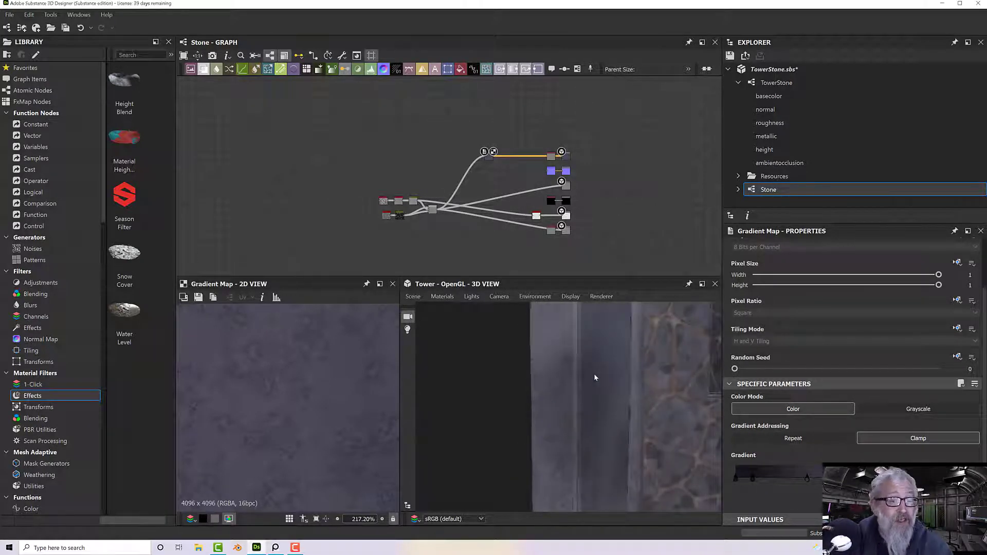
- Connect the Blend node's output to the Normal node and preview the resulting normal map
scroll(494, 225, up, 3)
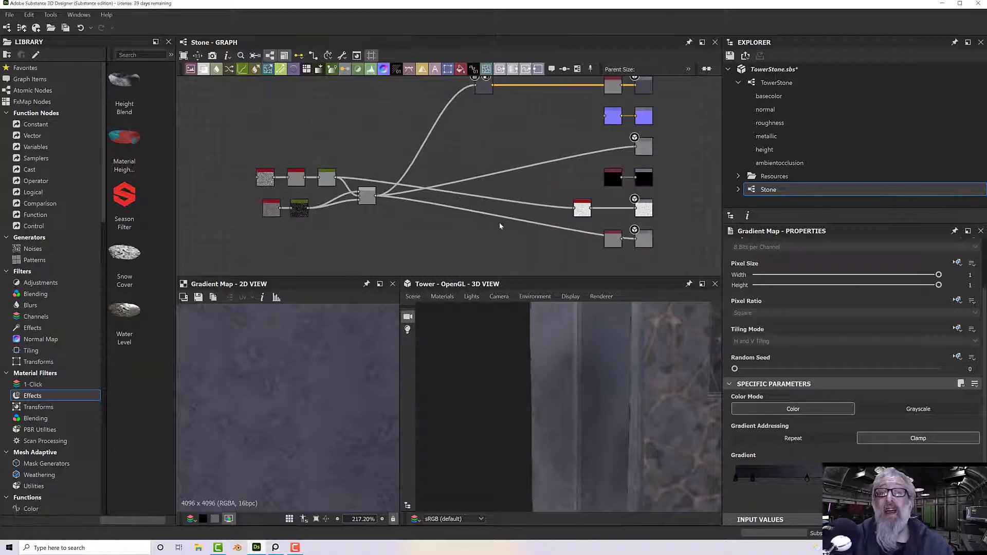
drag(376, 198, 610, 119)
click(613, 121)
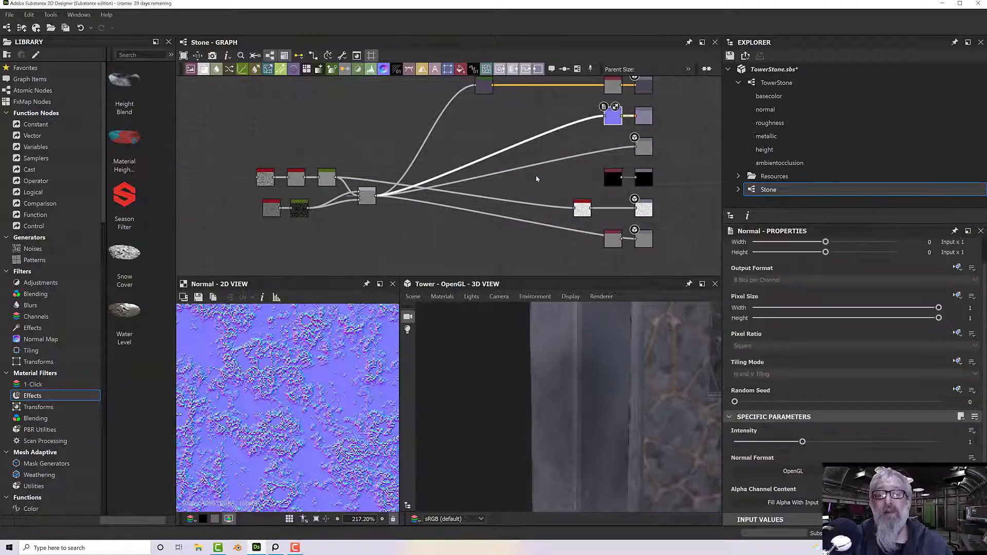
- Assign the graph's normal output to the Normal channel of the tower's Stone material and orbit to check the relief
click(643, 115)
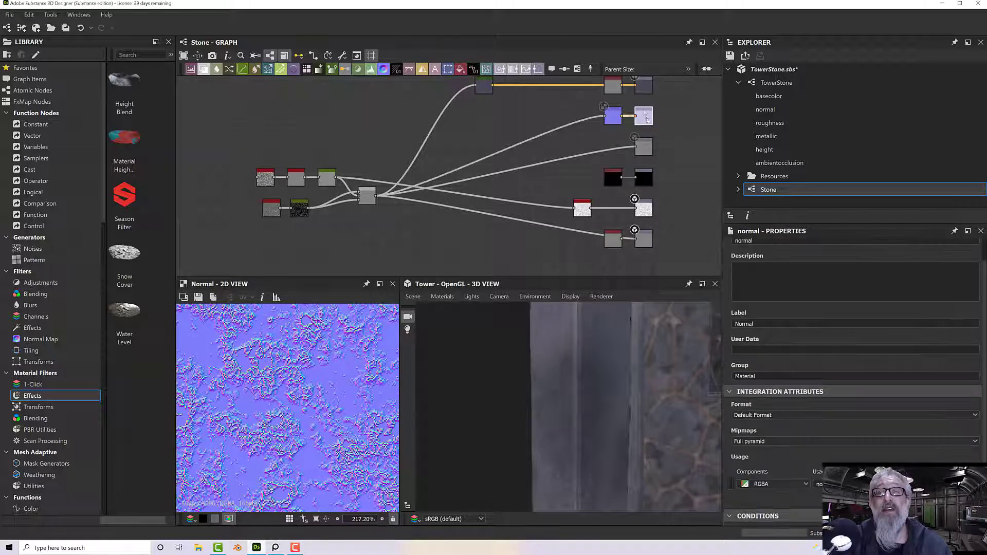
right_click(572, 336)
mouse_move(599, 354)
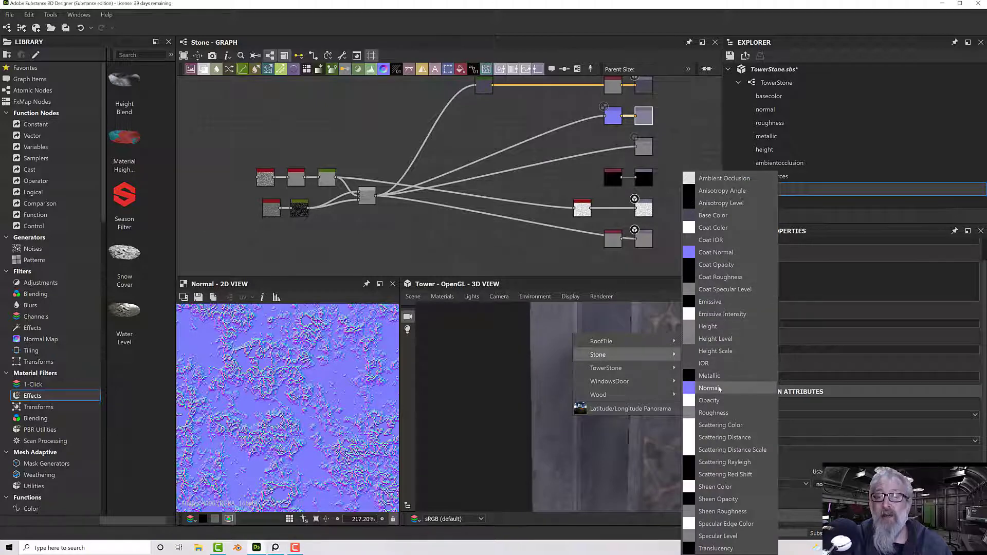
click(708, 389)
drag(626, 397, 590, 377)
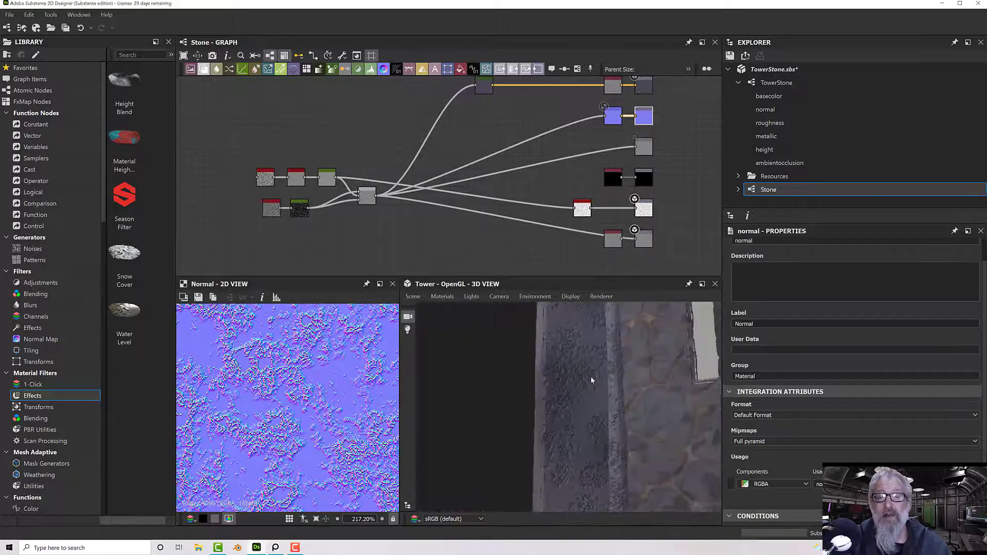
- Preview the HBAO node and adjust its Height Depth and Radius to lighten the ambient occlusion
double_click(586, 206)
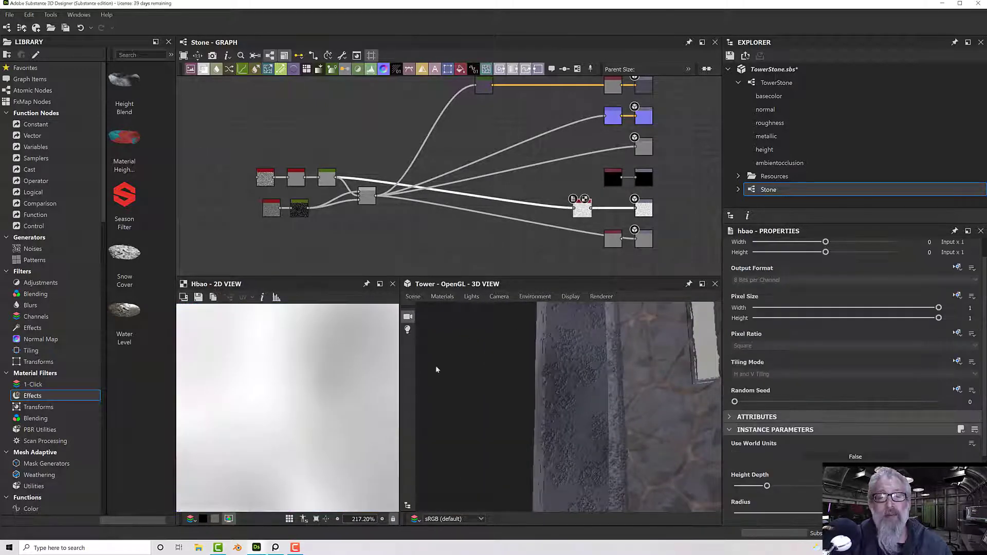
scroll(346, 416, down, 15)
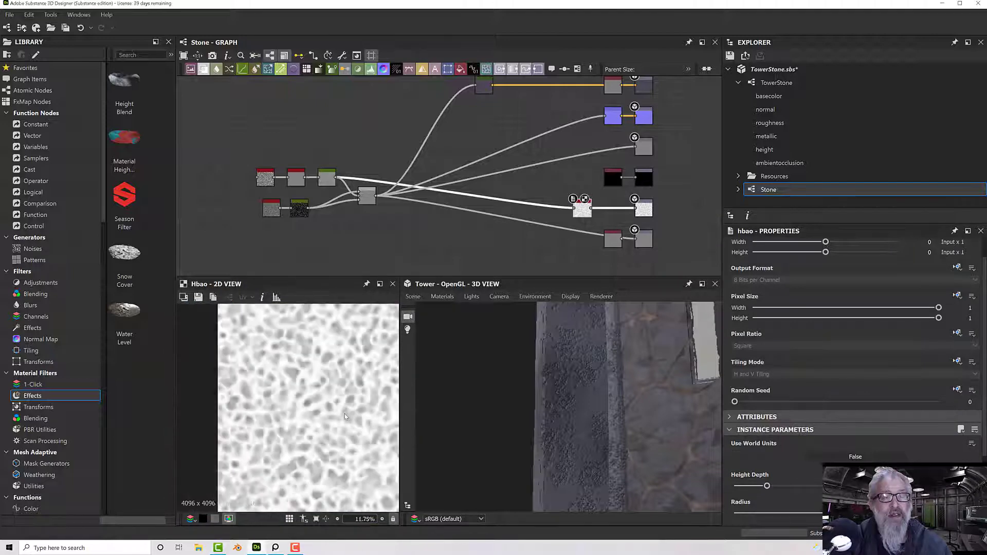
scroll(345, 417, up, 7)
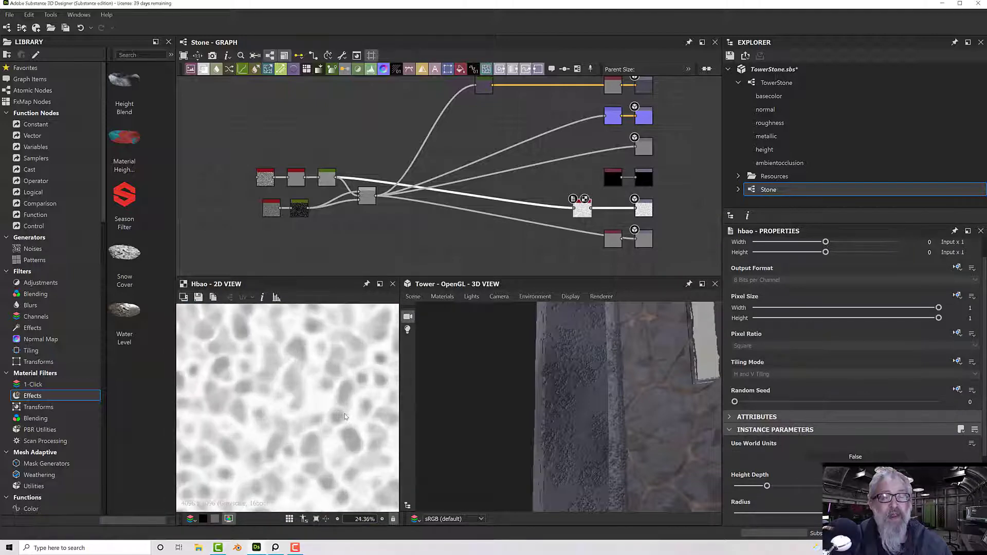
mouse_move(767, 486)
mouse_down()
mouse_move(738, 486)
mouse_move(770, 486)
mouse_up()
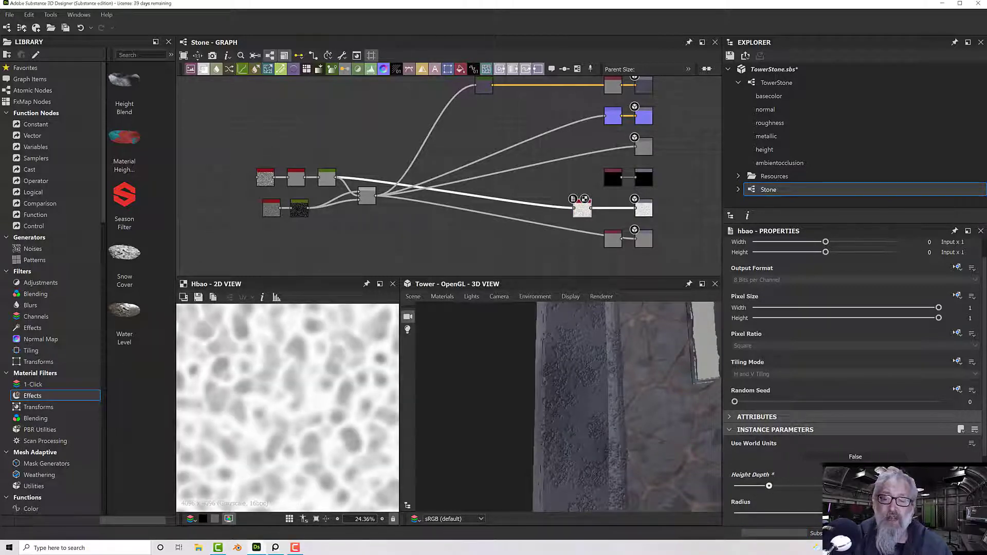
drag(939, 513, 766, 487)
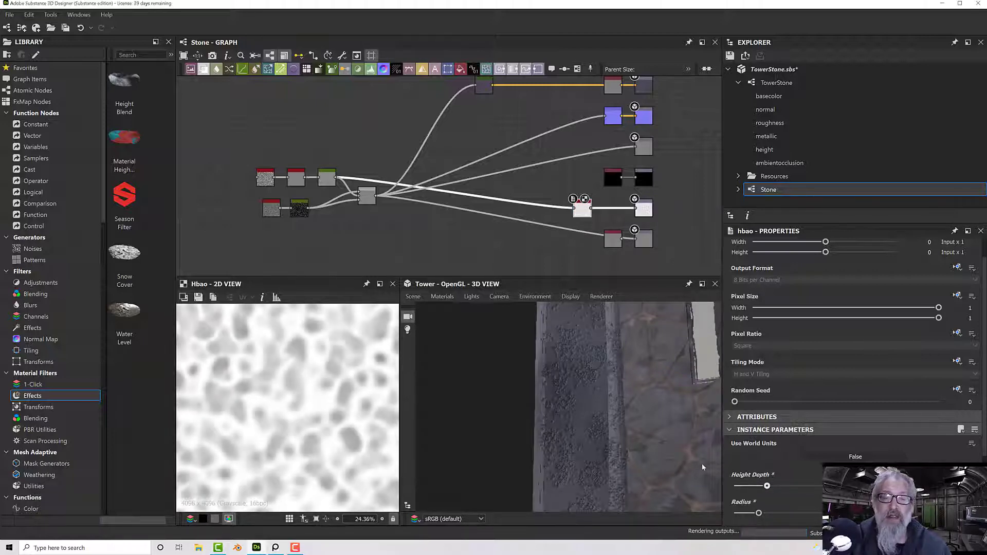
scroll(320, 385, down, 3)
scroll(321, 385, down, 2)
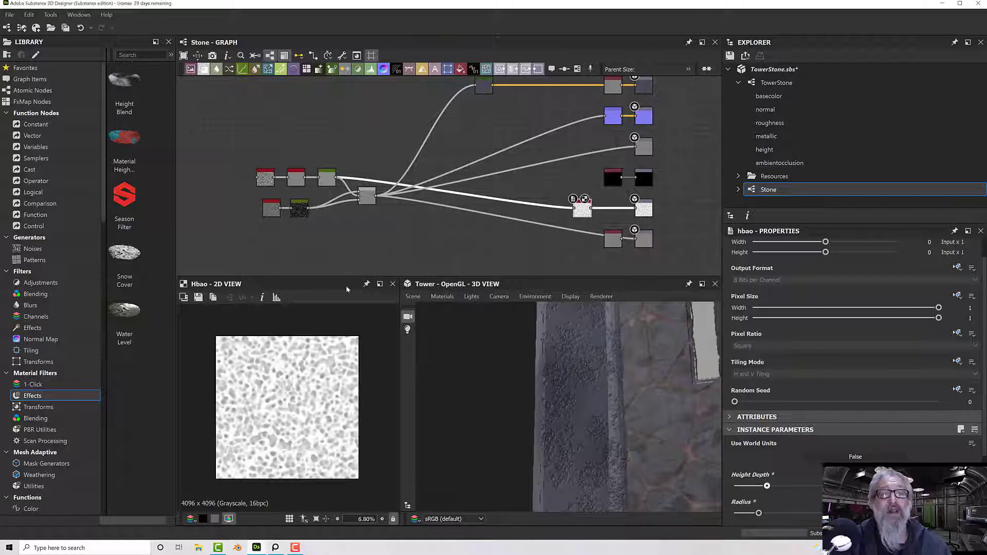
- Compare the Blend node's image with the HBAO node's ambient occlusion image
click(371, 194)
scroll(454, 228, up, 2)
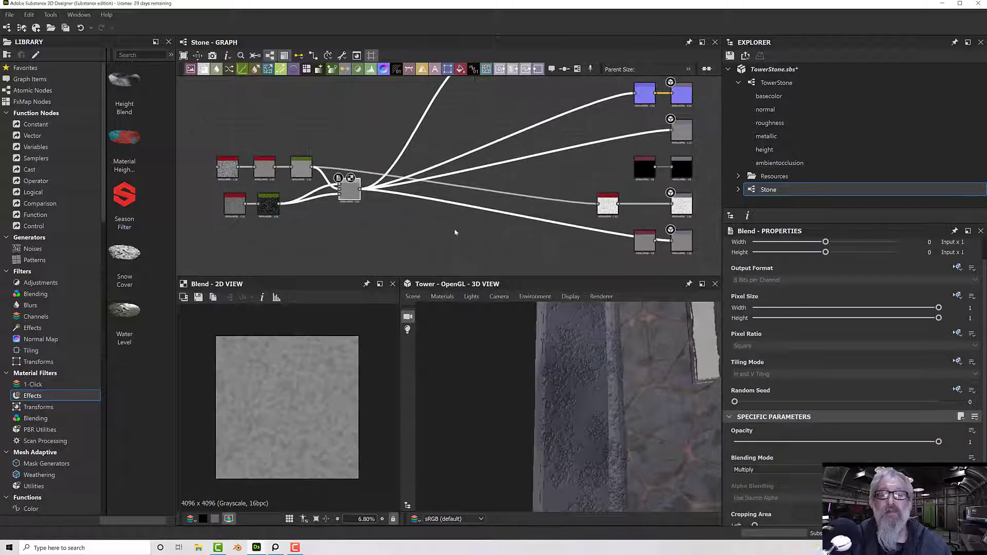
middle_drag(454, 237, 309, 223)
click(481, 183)
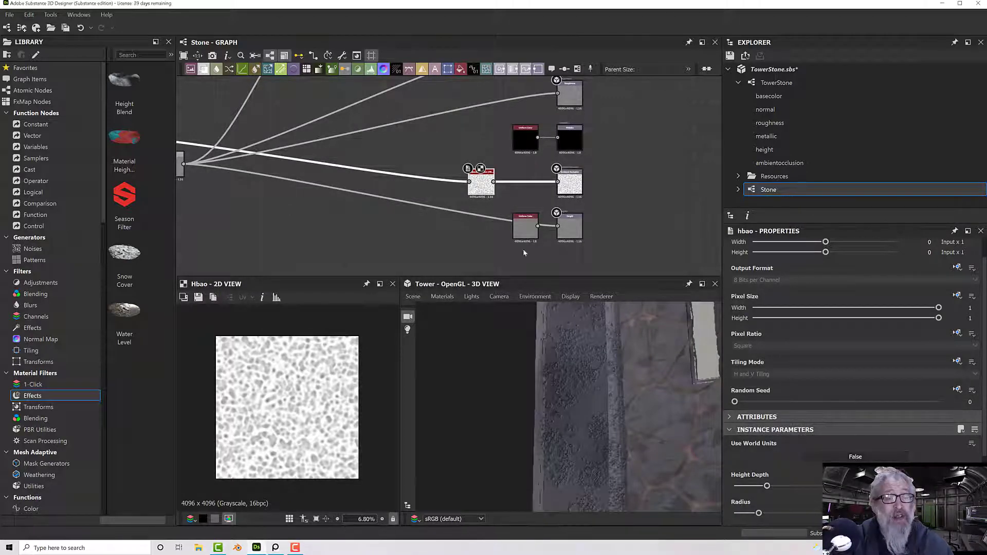
- Examine the finished stone material on the tower, from close-up trim detail to the whole building
scroll(628, 387, down, 10)
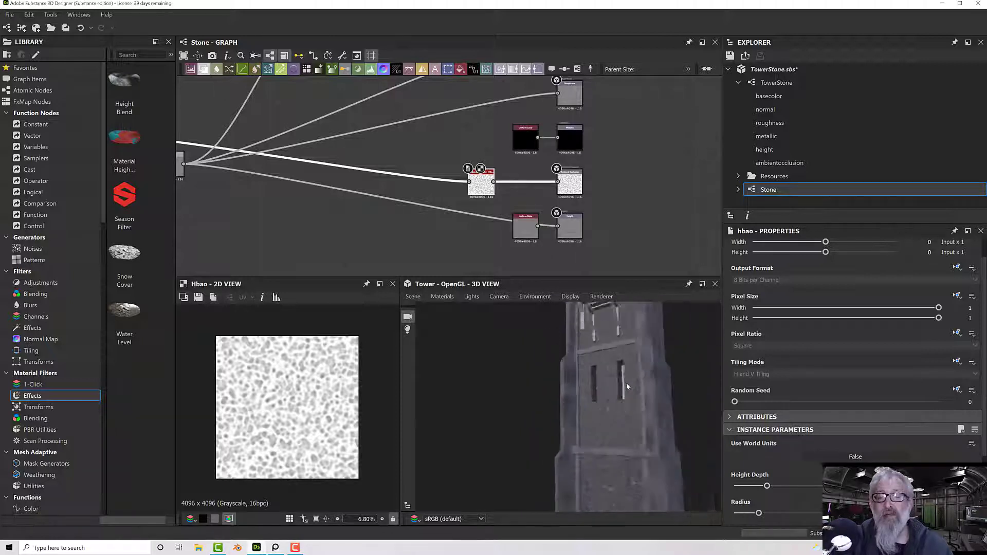
drag(625, 384, 620, 409)
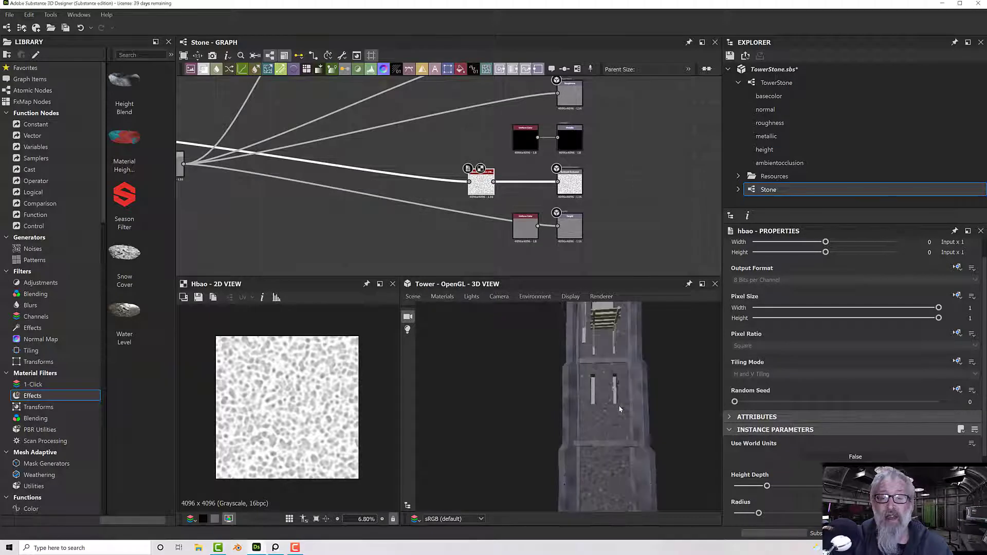
scroll(620, 408, up, 10)
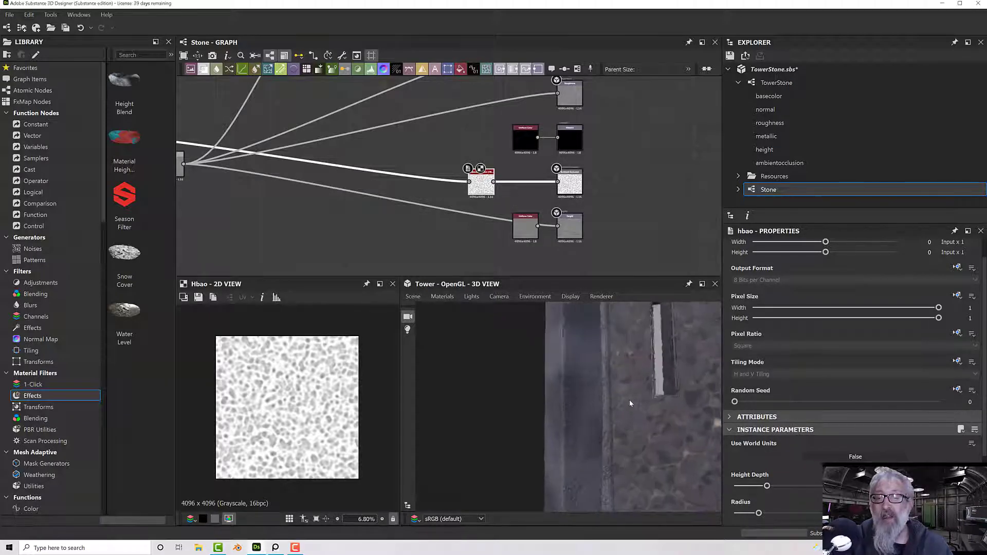
scroll(628, 404, up, 4)
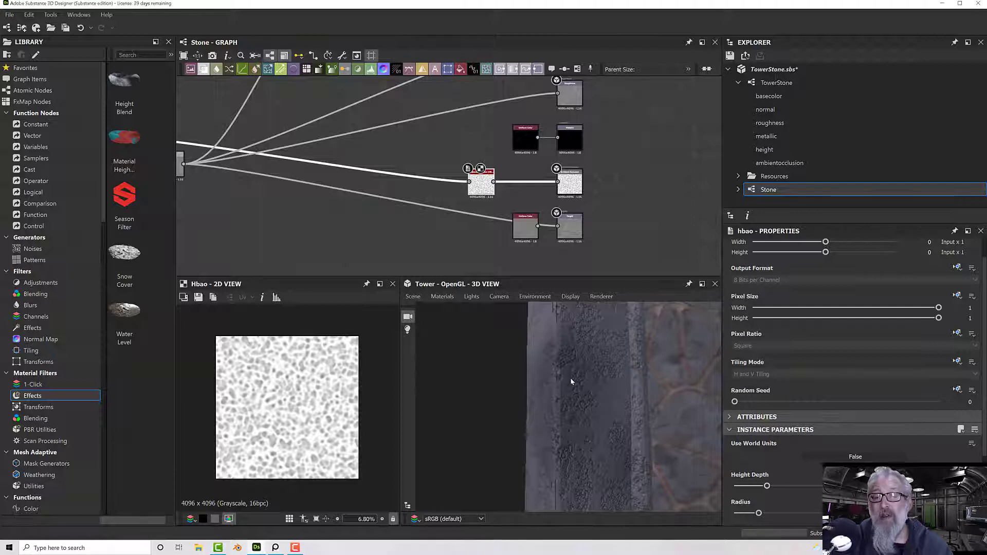
scroll(573, 381, down, 6)
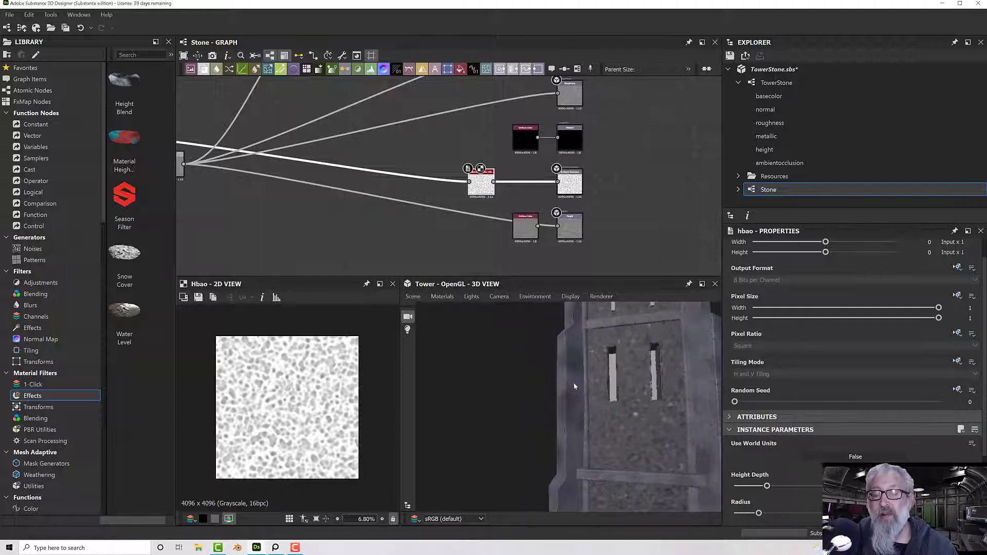
middle_drag(578, 390, 504, 379)
scroll(504, 380, down, 3)
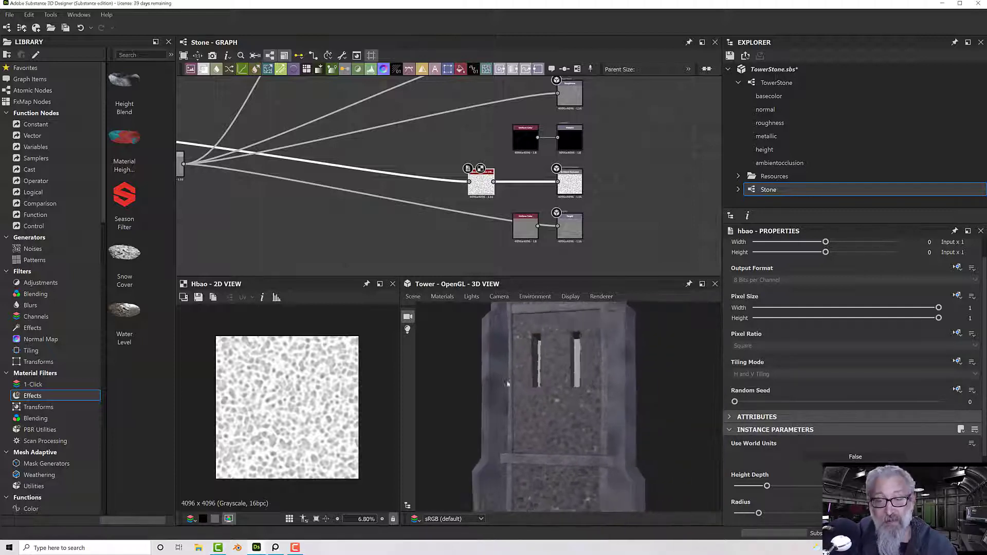
mouse_move(504, 381)
mouse_down()
mouse_move(552, 386)
mouse_move(479, 373)
mouse_move(498, 385)
mouse_move(494, 399)
mouse_move(526, 393)
mouse_move(505, 389)
mouse_up()
scroll(552, 385, down, 5)
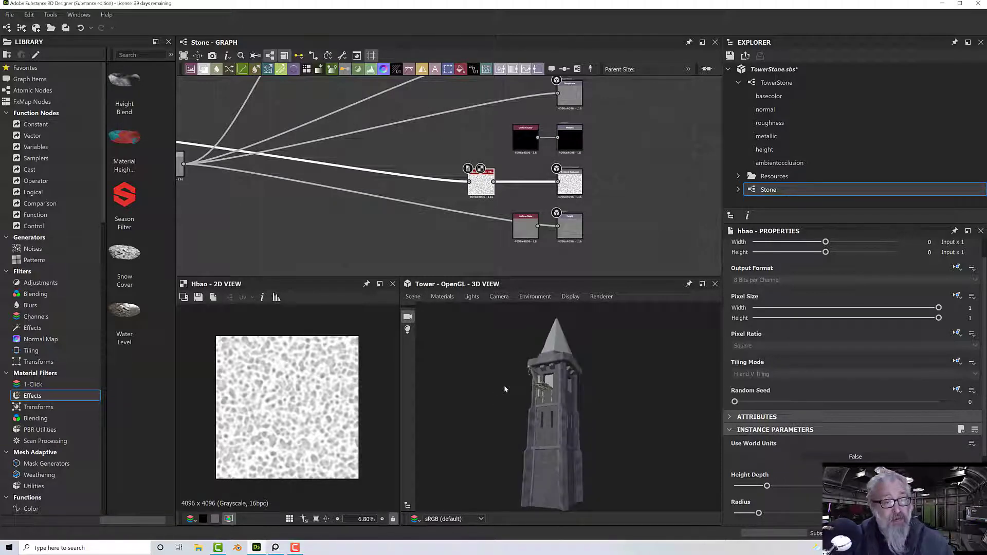
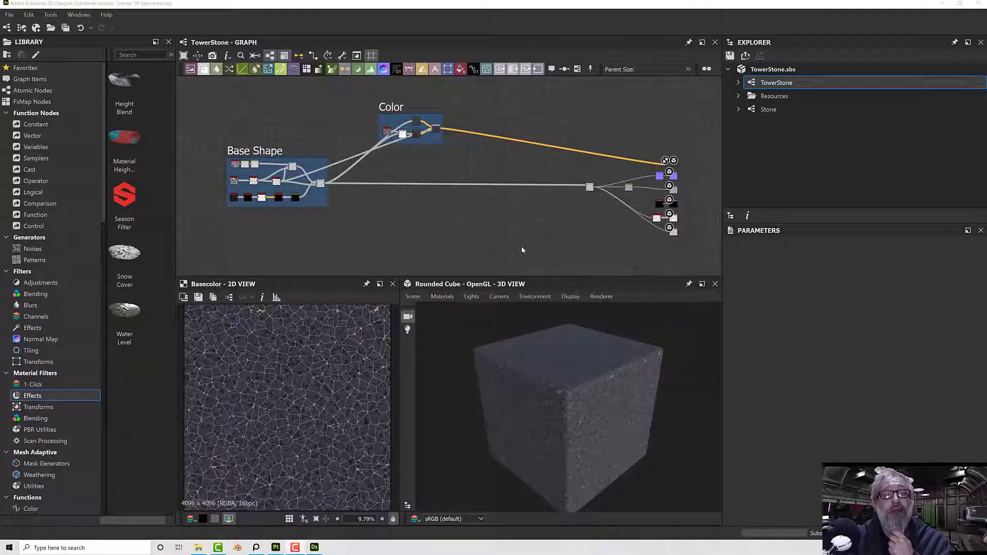
key(f)
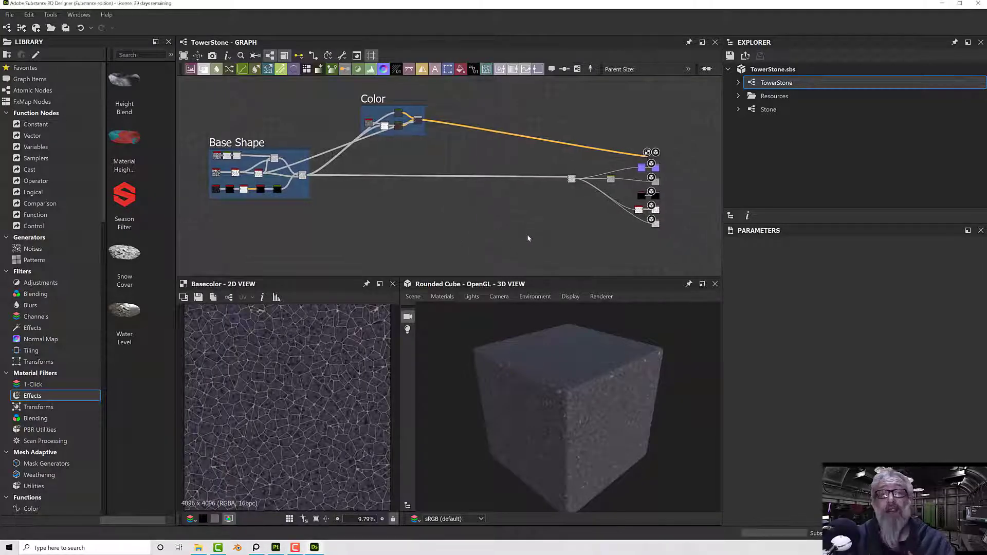
- Save the TowerStone.sbs package
scroll(527, 237, up, 3)
middle_drag(542, 226, 360, 242)
scroll(547, 221, up, 2)
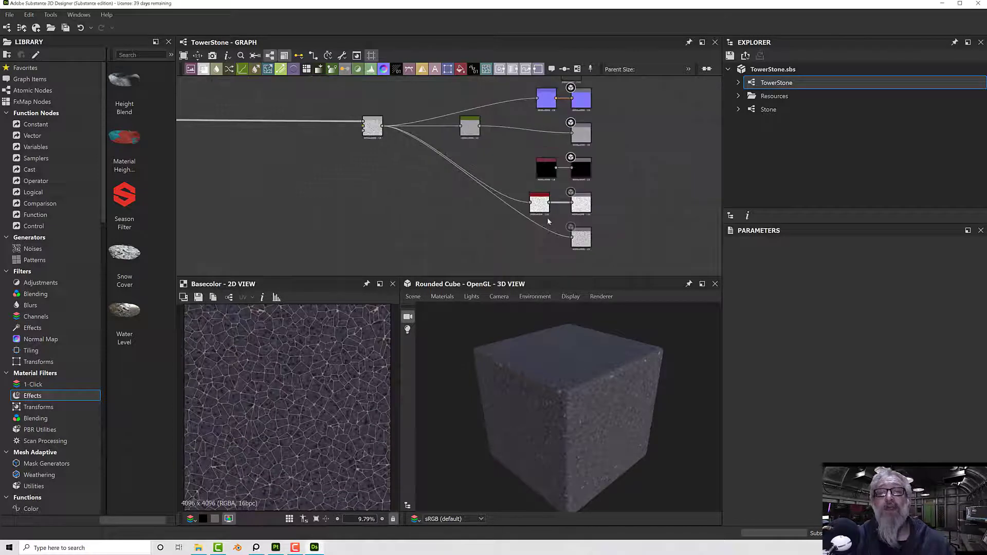
middle_drag(548, 221, 541, 249)
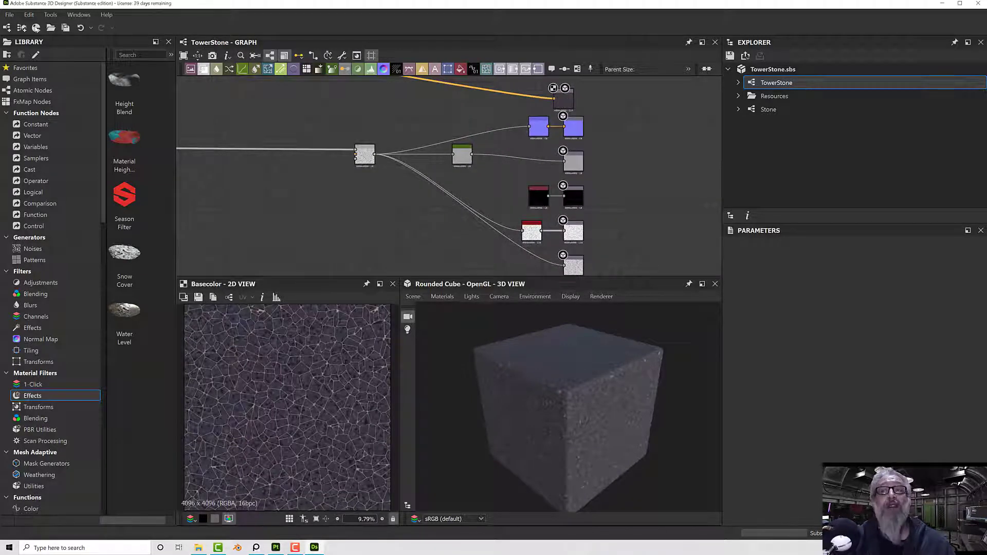
click(10, 15)
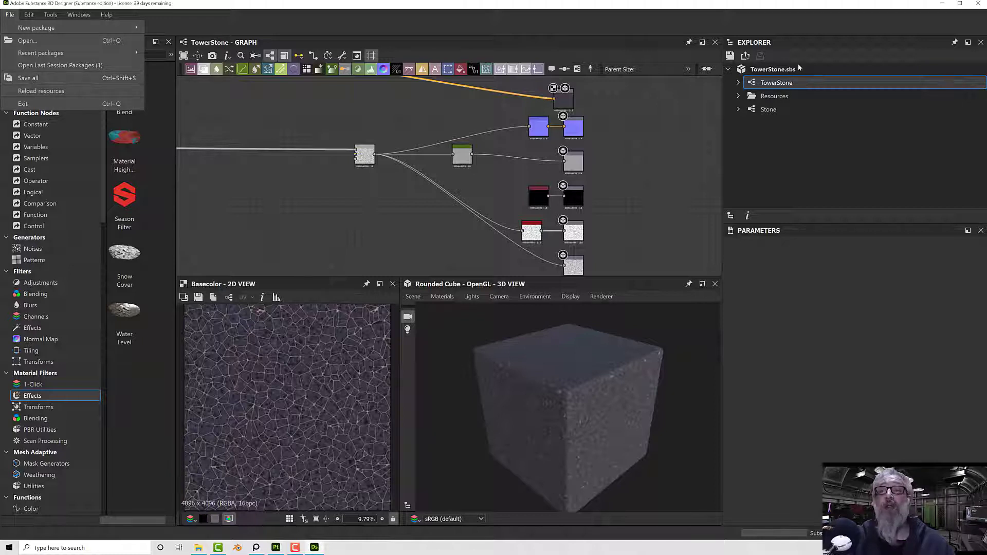
click(785, 72)
right_click(785, 72)
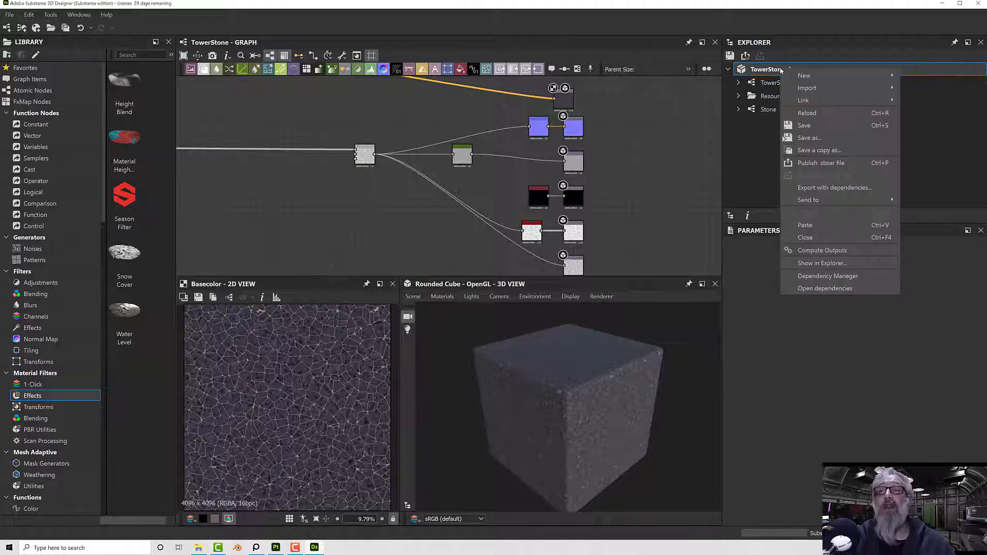
click(817, 129)
- Delete the Metallic output and its black Uniform Color node from the TowerStone graph
scroll(643, 151, up, 5)
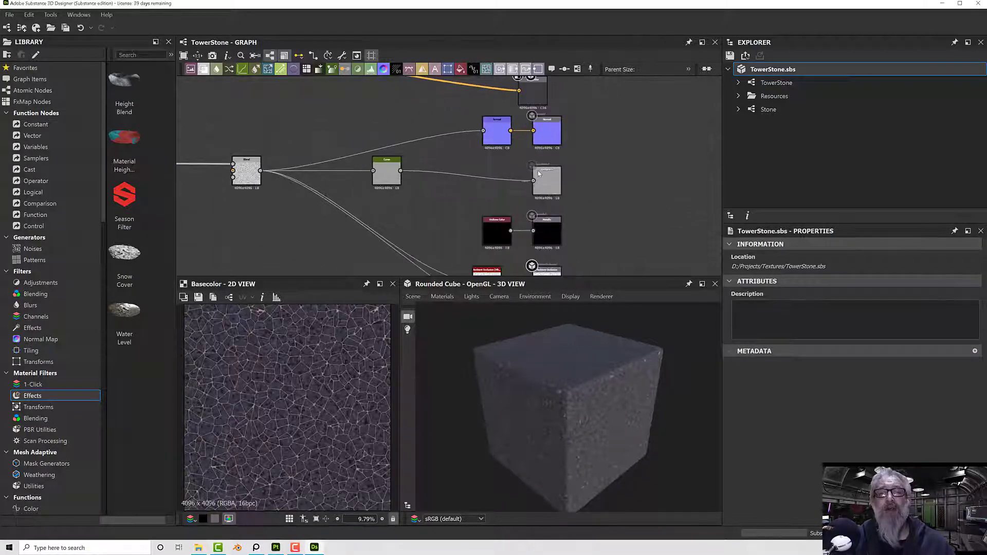
middle_drag(620, 195, 605, 155)
drag(576, 204, 462, 176)
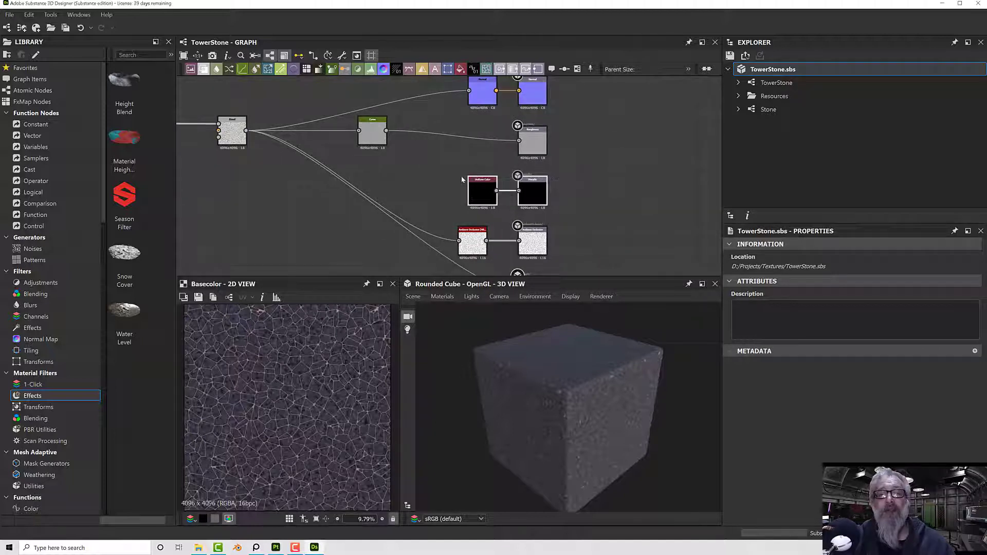
key(Delete)
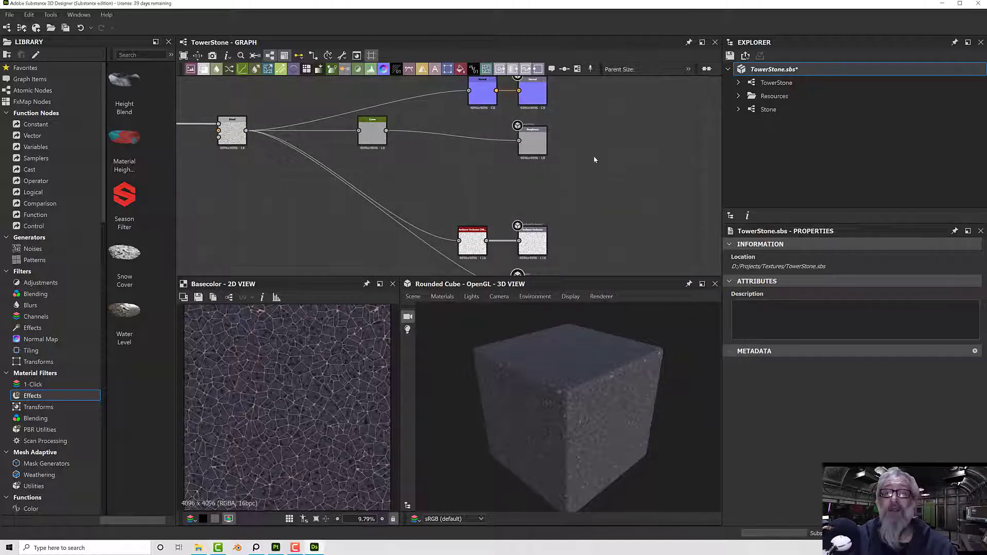
scroll(593, 180, down, 4)
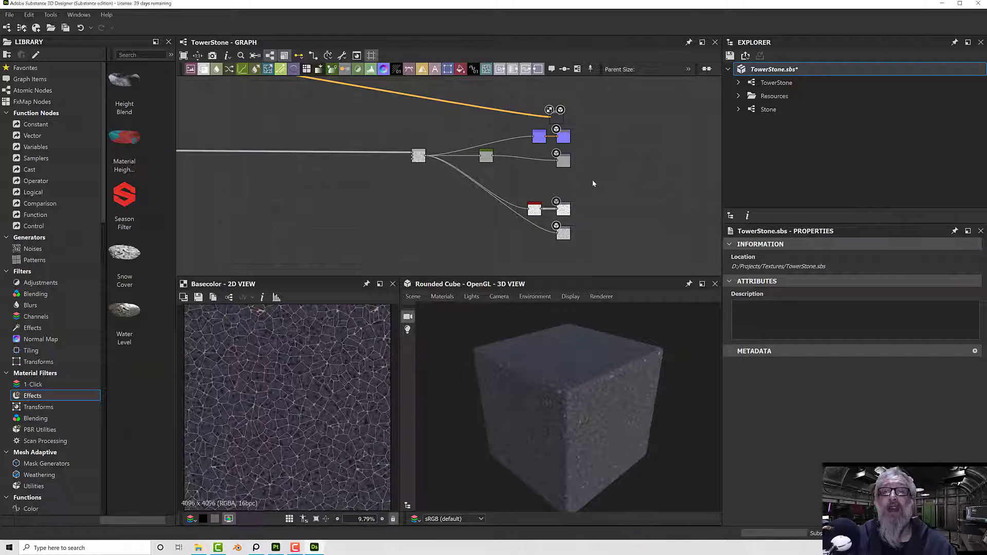
middle_drag(592, 183, 642, 204)
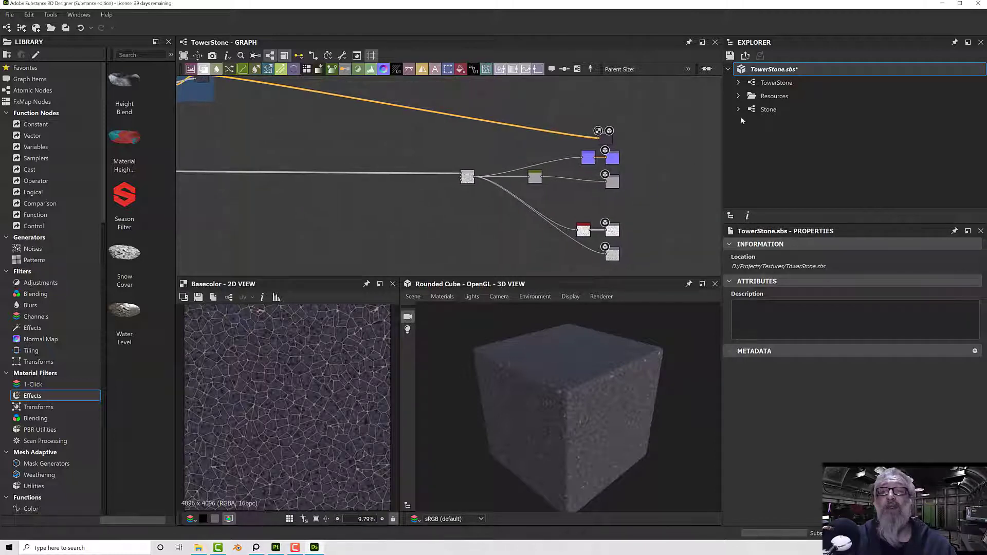
- Open the Stone graph and delete its Metallic output together with the black Uniform Color node feeding it
click(772, 84)
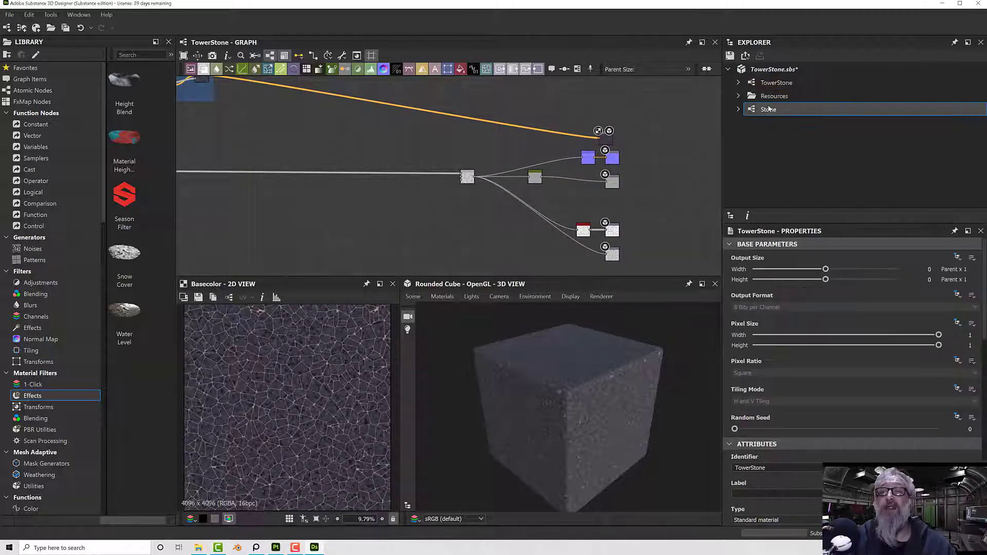
click(769, 109)
click(768, 82)
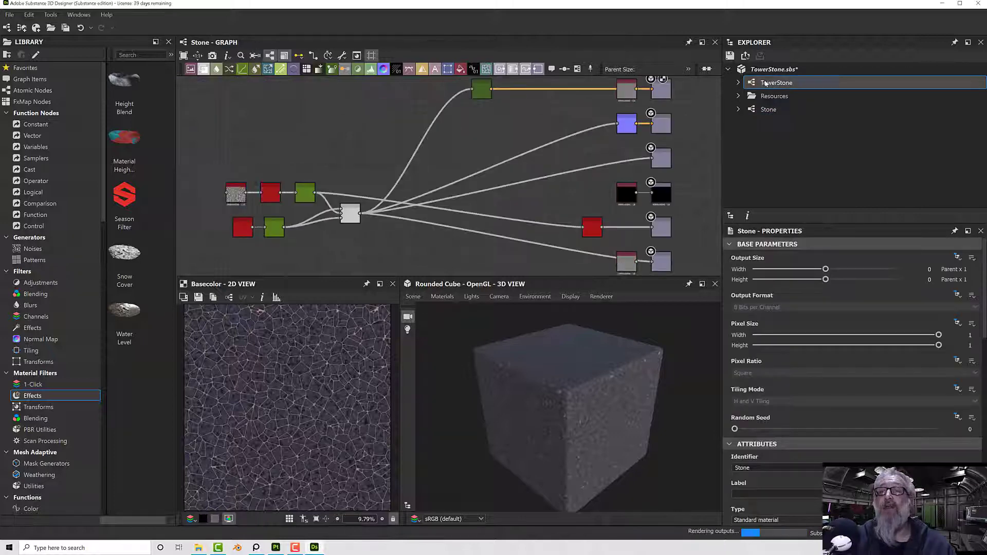
mouse_move(655, 165)
middle_down()
mouse_move(637, 156)
mouse_move(644, 165)
middle_up()
middle_drag(653, 203, 625, 199)
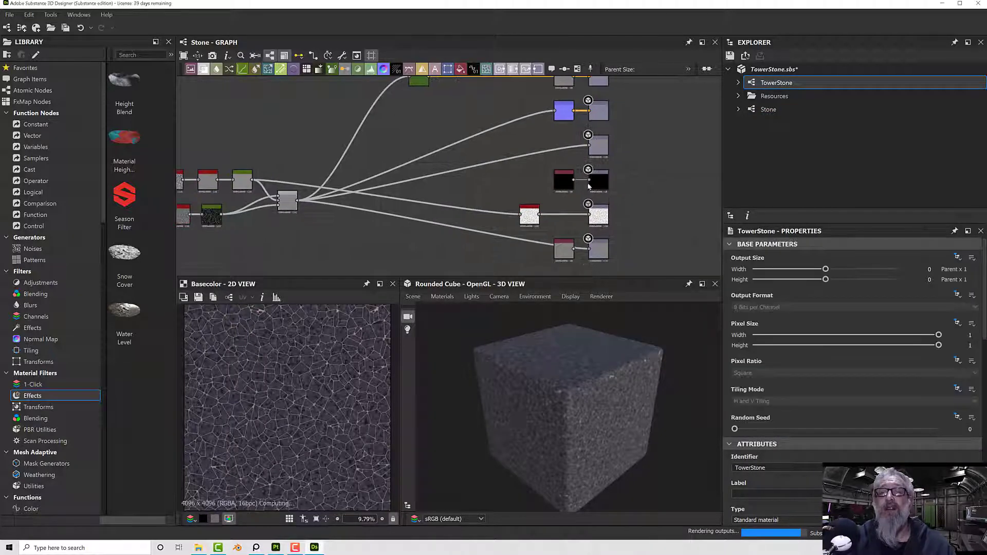
drag(532, 171, 626, 192)
key(Delete)
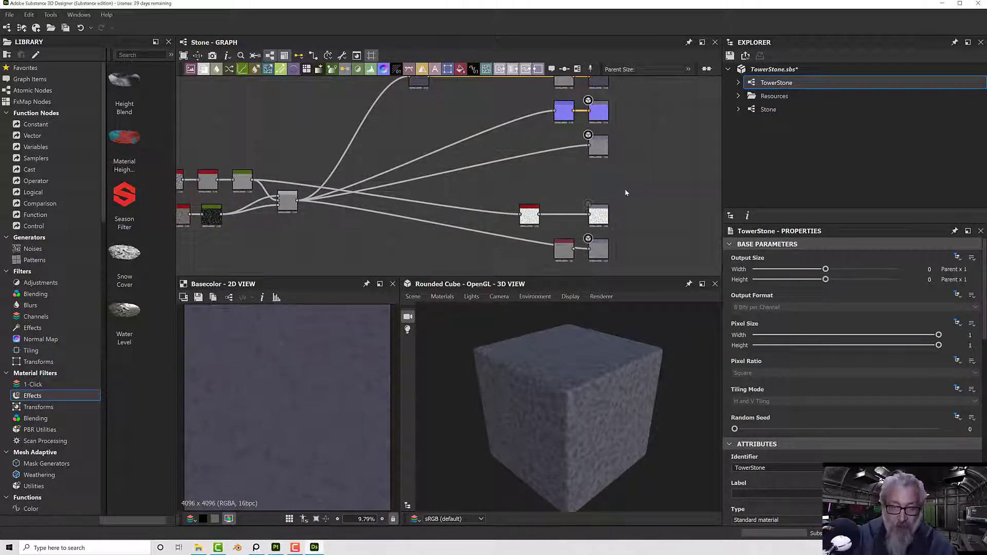
scroll(624, 187, down, 3)
middle_drag(623, 188, 606, 229)
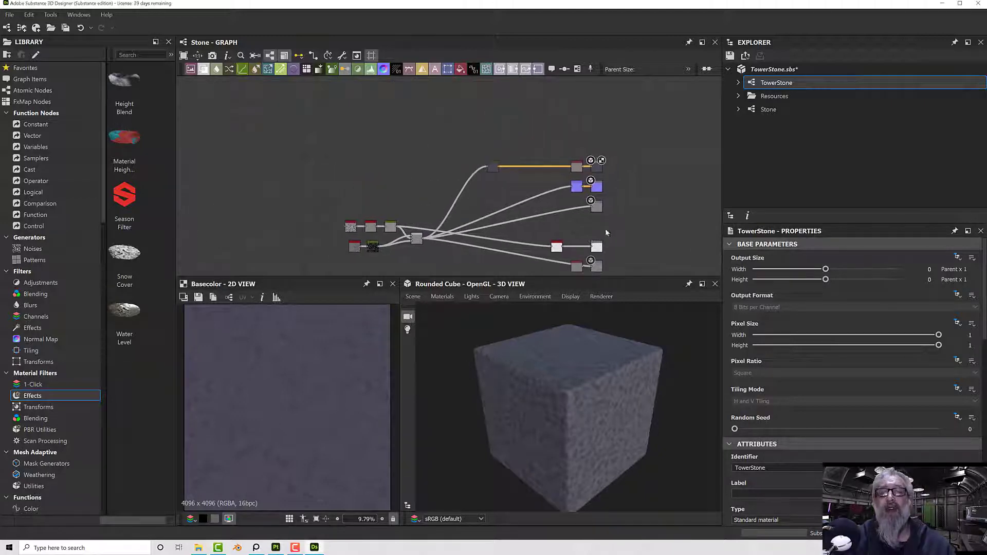
- Preview the Stone graph's Normal node up close and lower its Intensity to 0.13
scroll(589, 206, up, 2)
scroll(588, 174, up, 6)
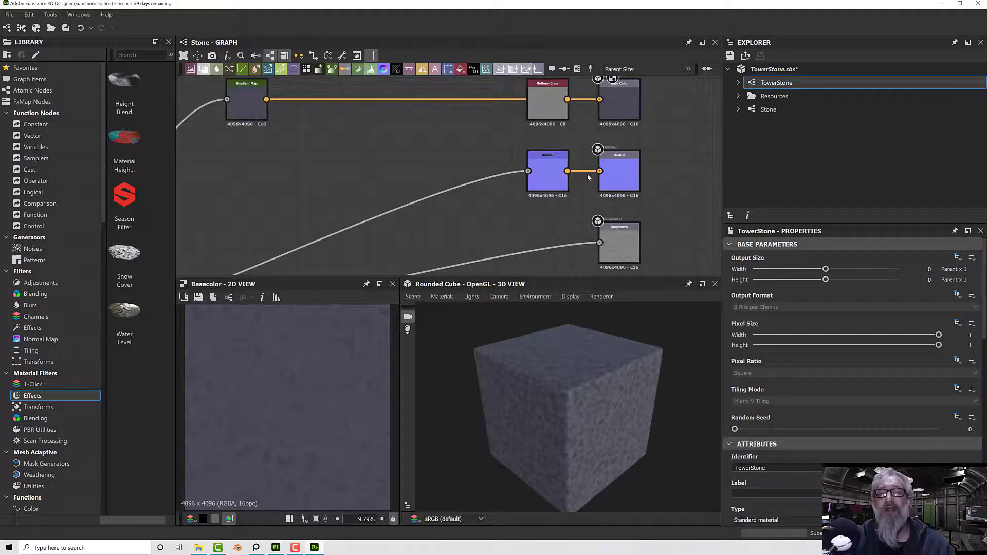
click(530, 178)
scroll(350, 371, up, 5)
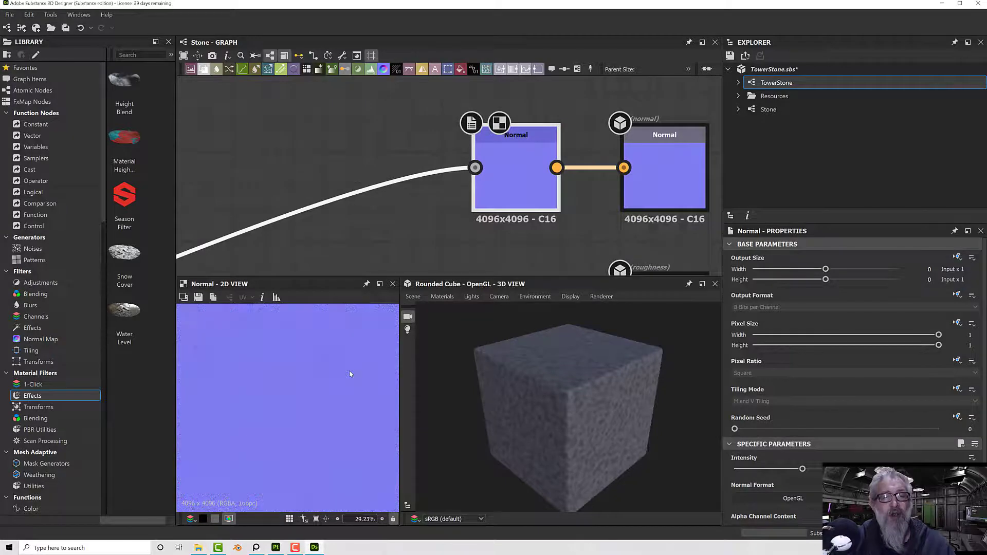
scroll(350, 373, up, 4)
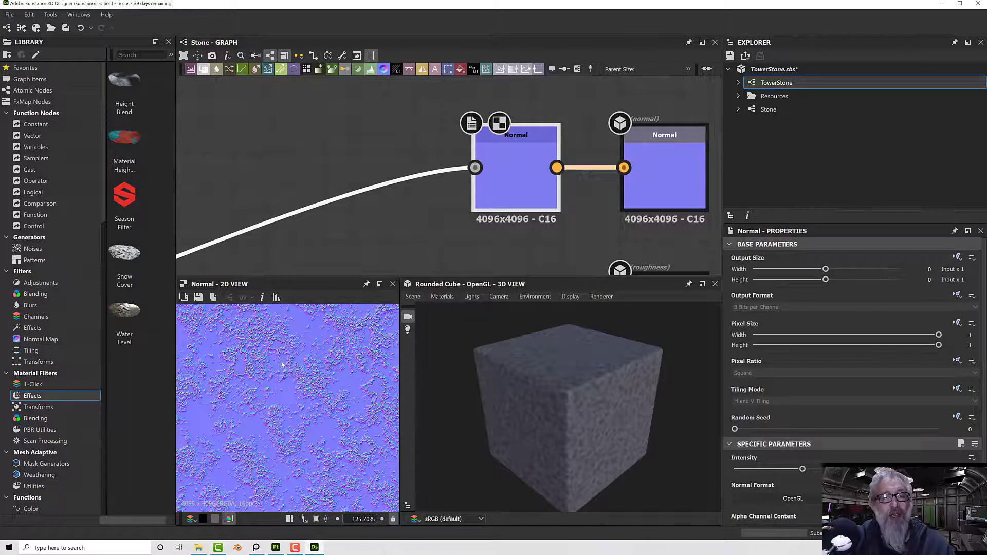
scroll(281, 365, up, 4)
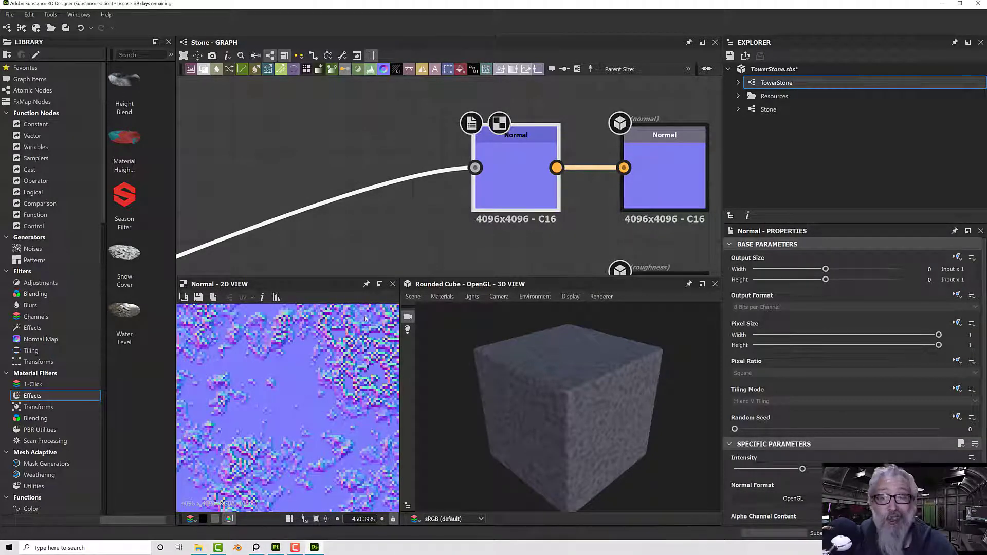
scroll(735, 429, down, 1)
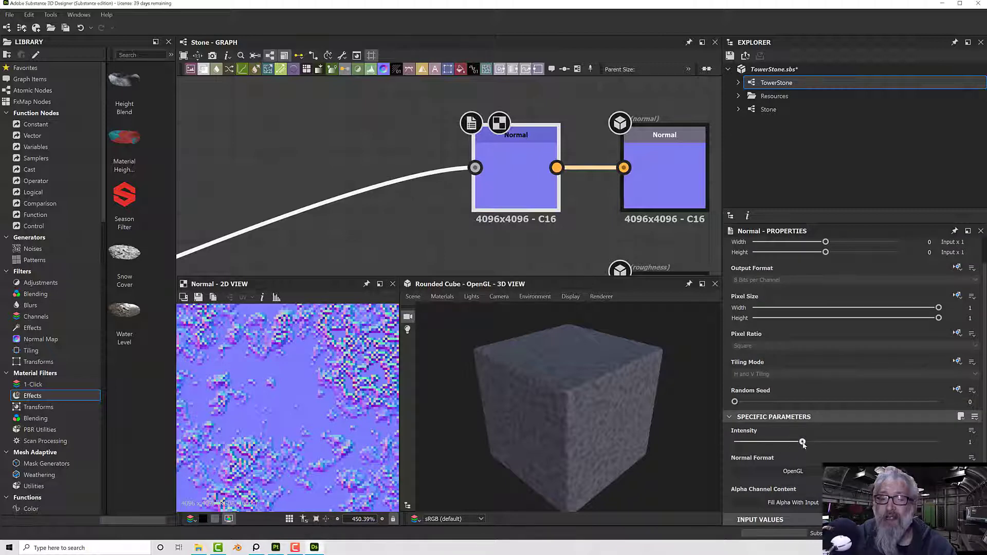
drag(802, 442, 743, 443)
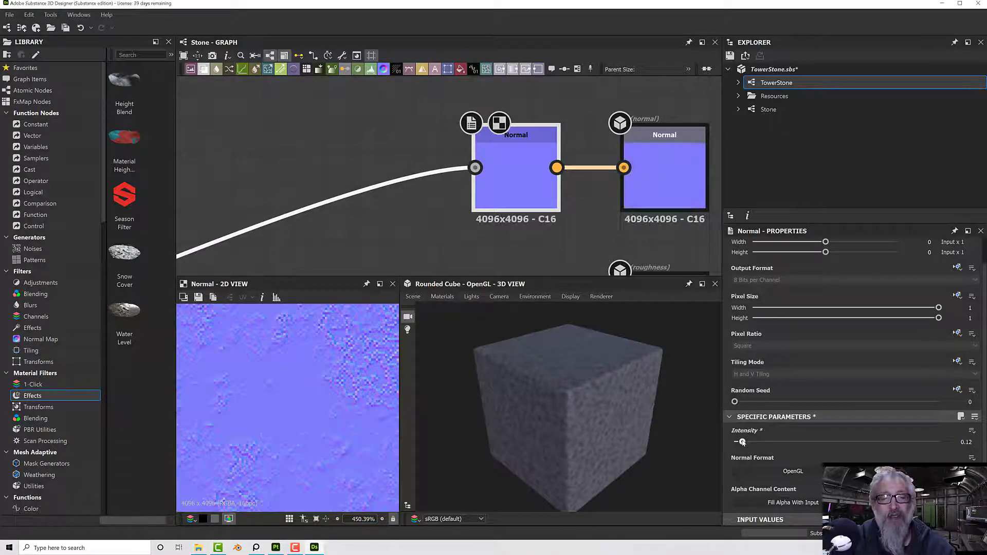
drag(743, 442, 749, 441)
scroll(479, 225, down, 5)
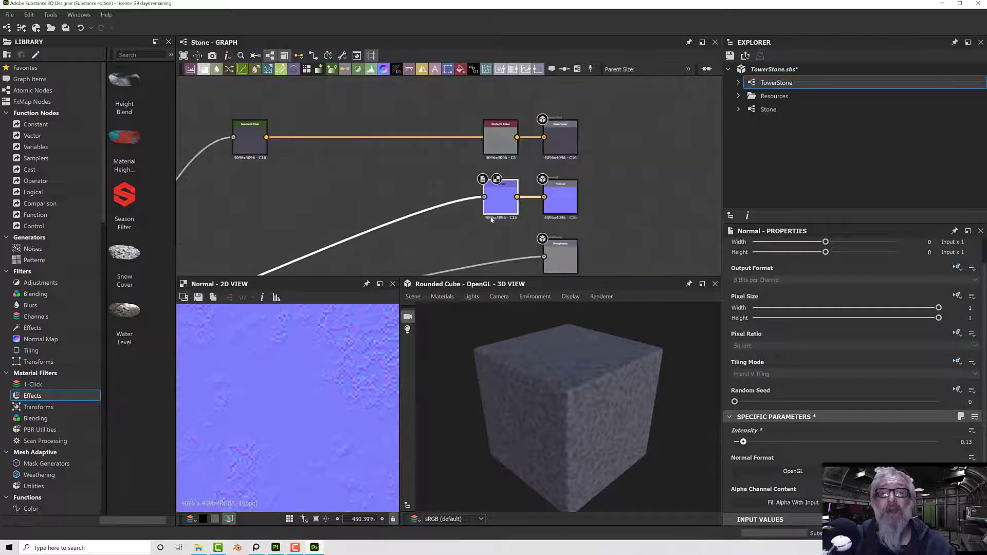
- Return to the TowerStone graph, preview its Normal node and lower the Intensity to 0.3
click(766, 99)
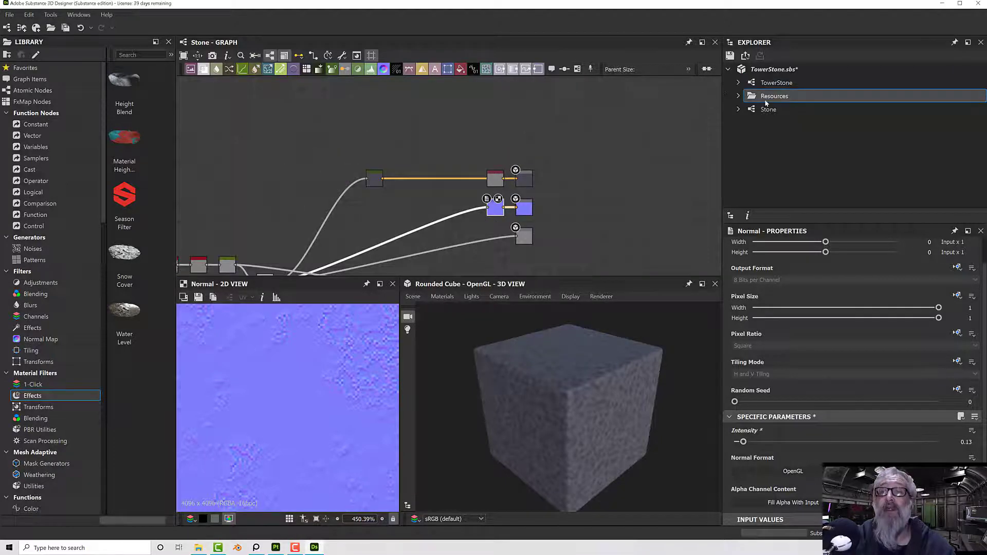
click(765, 84)
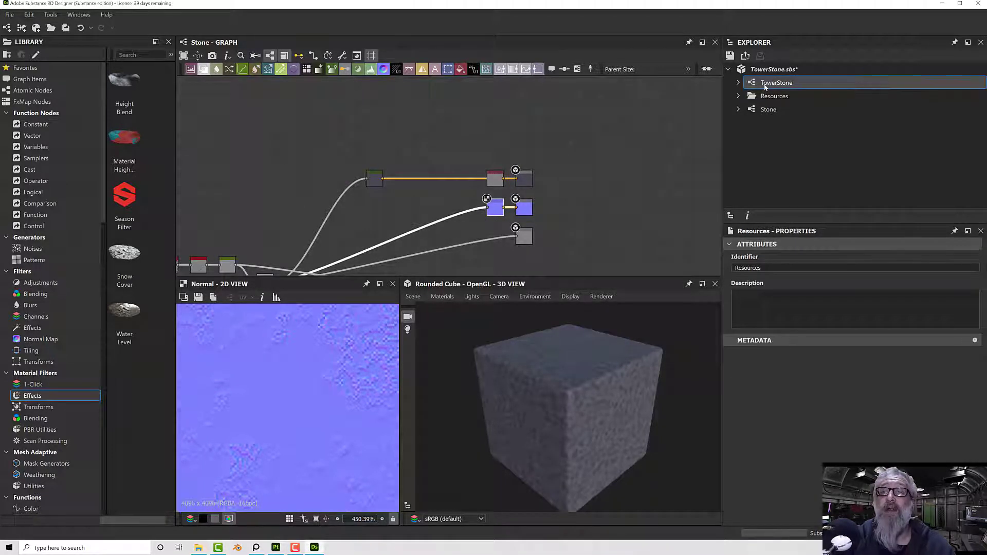
double_click(765, 84)
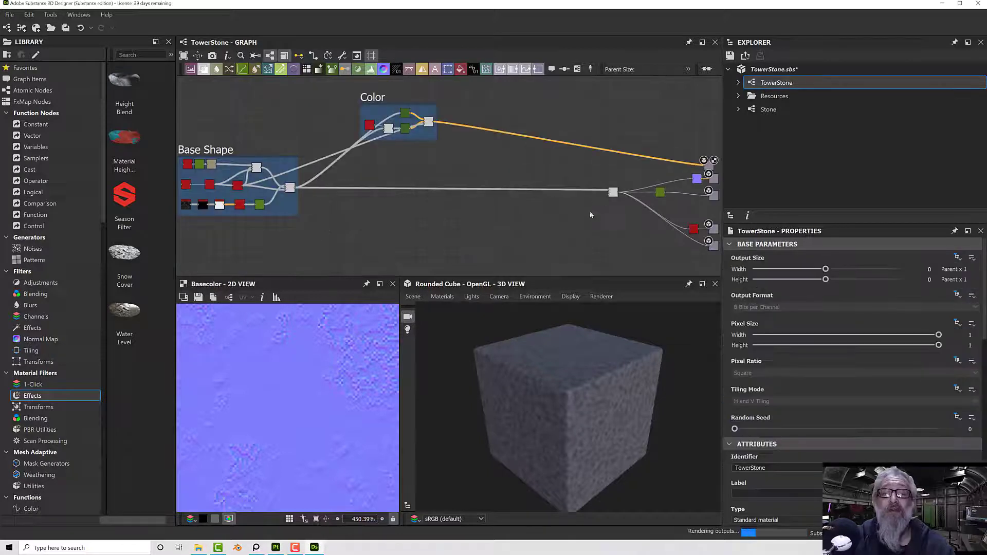
middle_drag(521, 227, 231, 234)
double_click(410, 191)
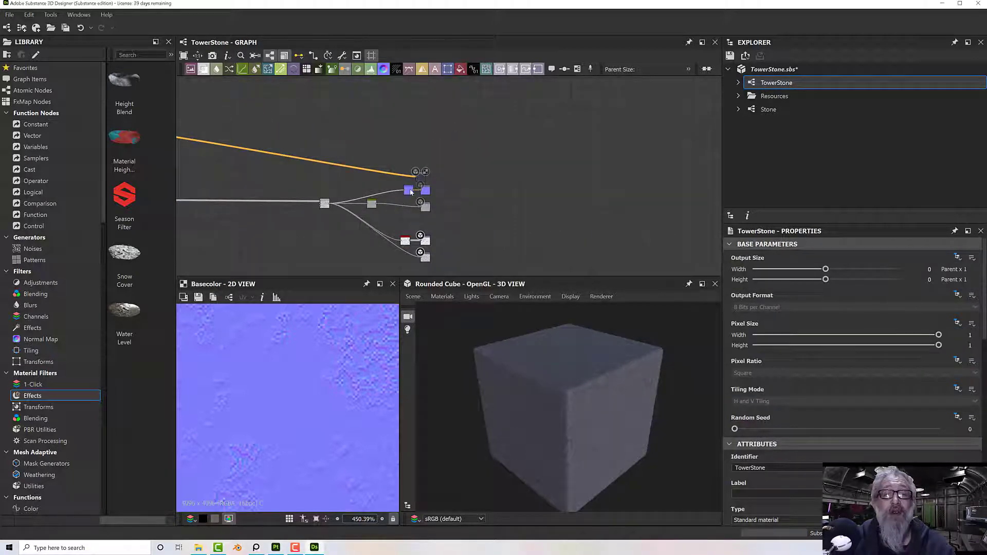
scroll(363, 334, down, 5)
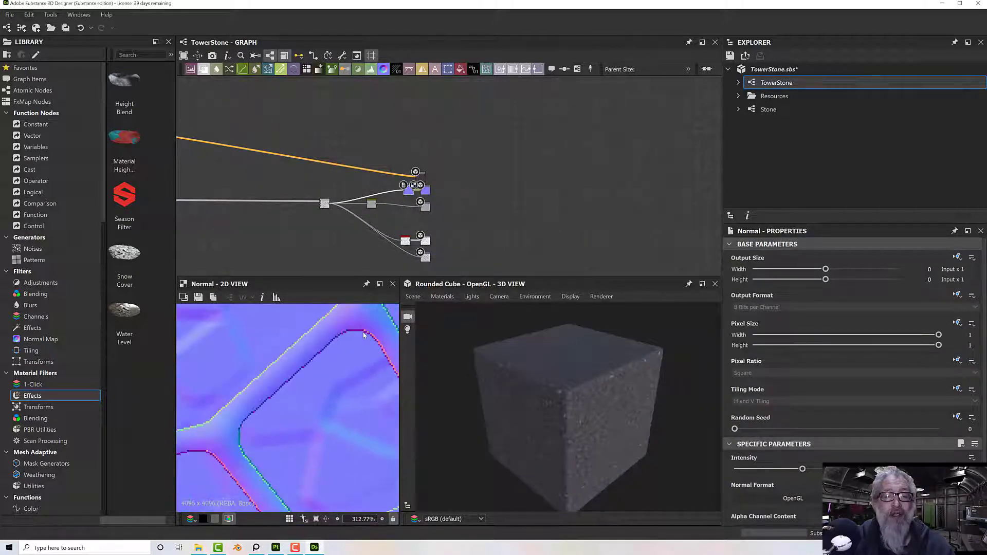
scroll(364, 334, up, 3)
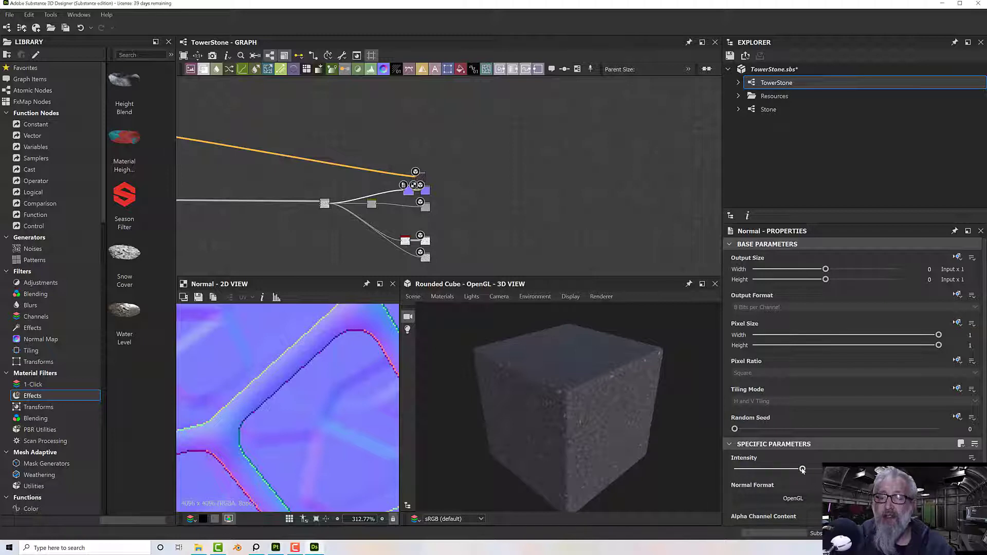
drag(802, 470, 755, 470)
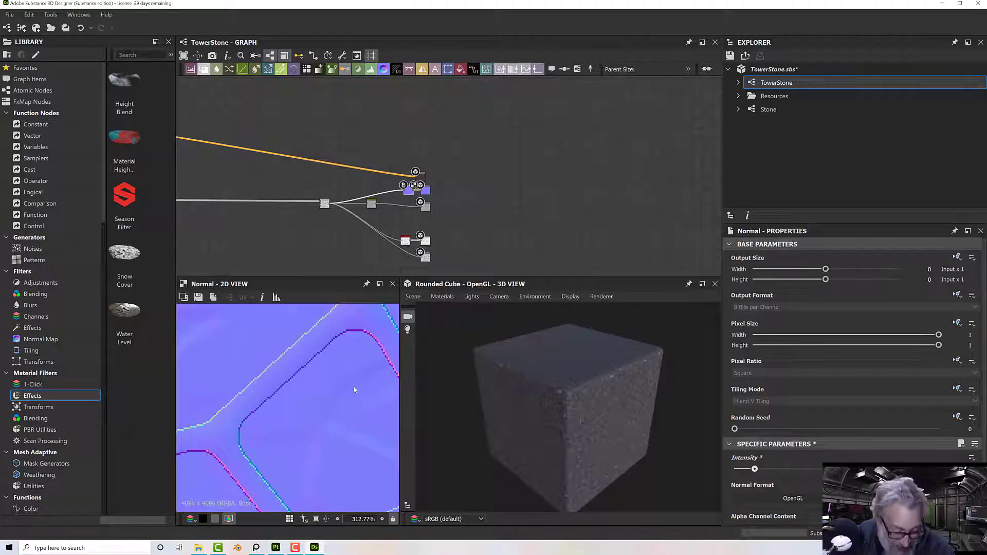
scroll(355, 389, down, 4)
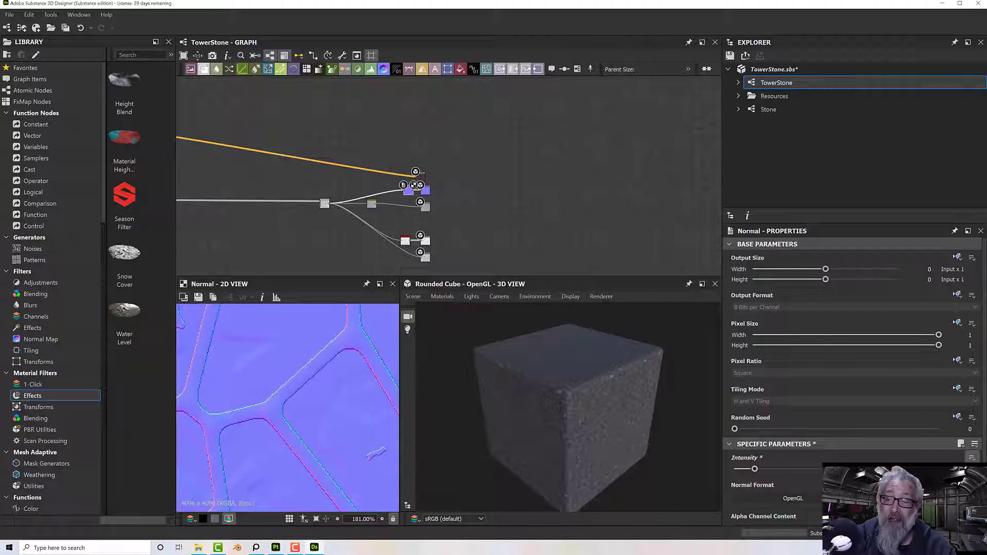
- Expose the Intensity parameter of the TowerStone graph's Normal node with the identifier and label NormalStrength
click(925, 470)
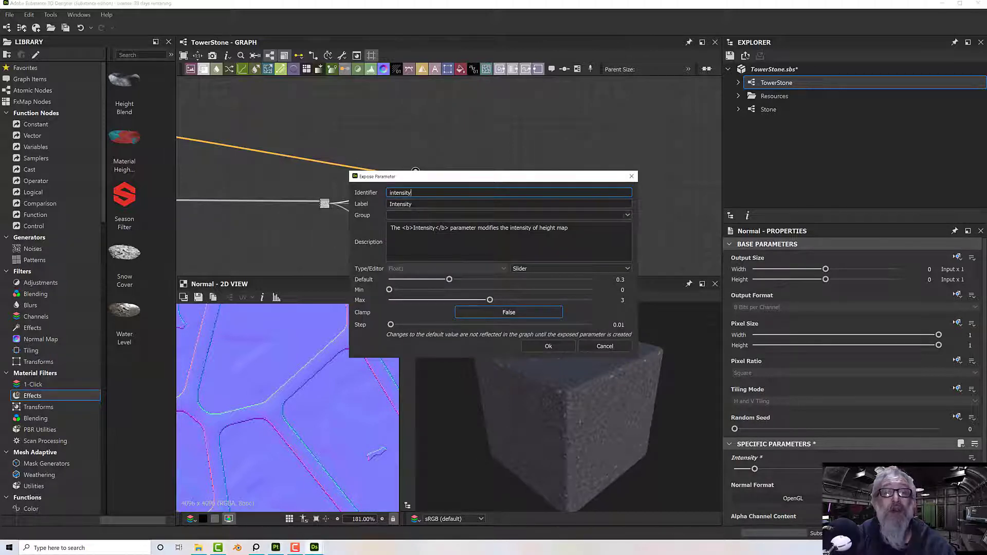
double_click(433, 194)
text(NormalStr)
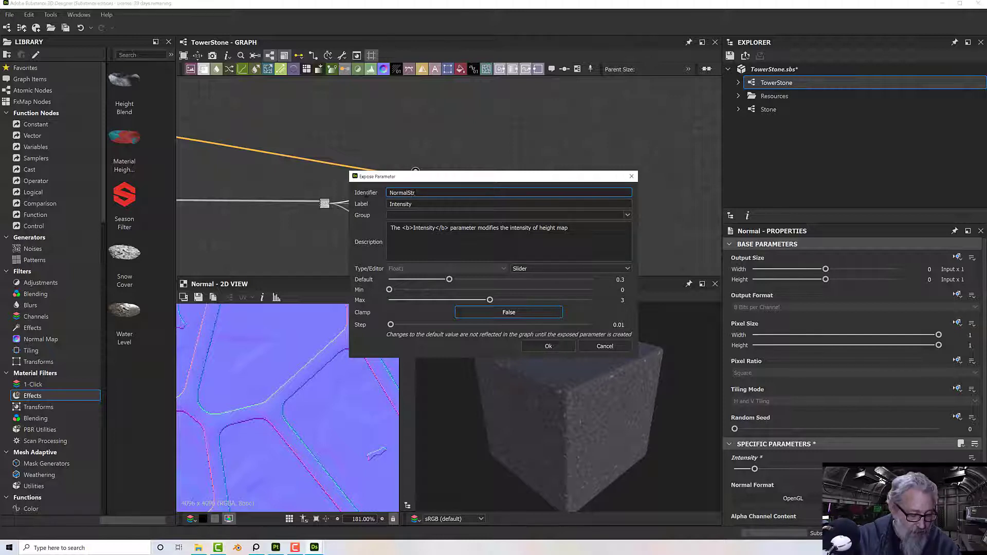
text(ngth)
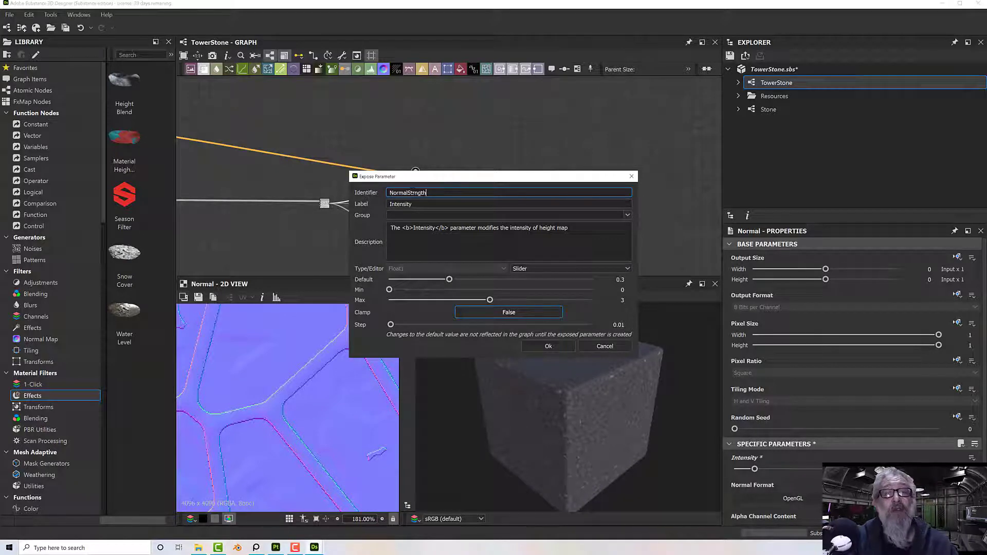
click(413, 193)
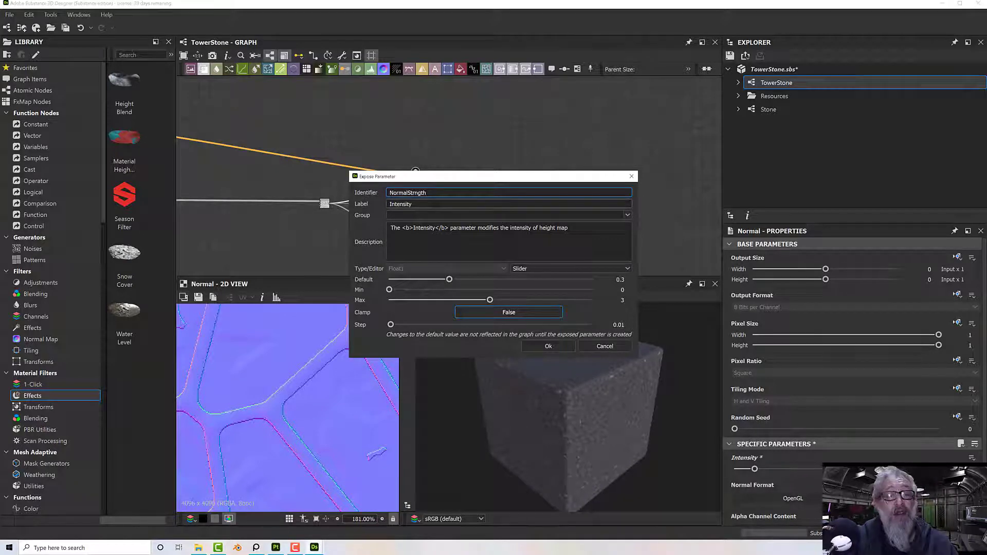
text(e)
double_click(444, 194)
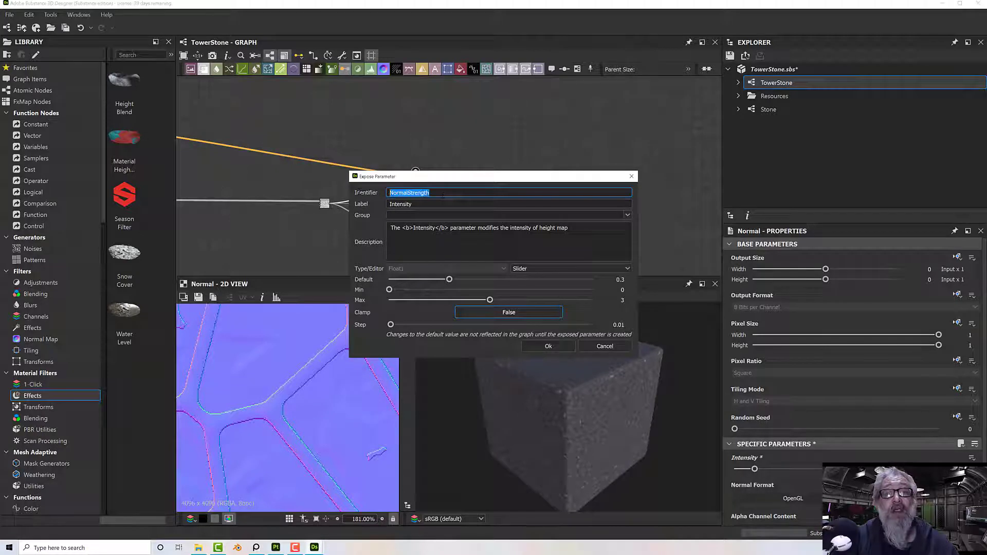
key(ctrl+c)
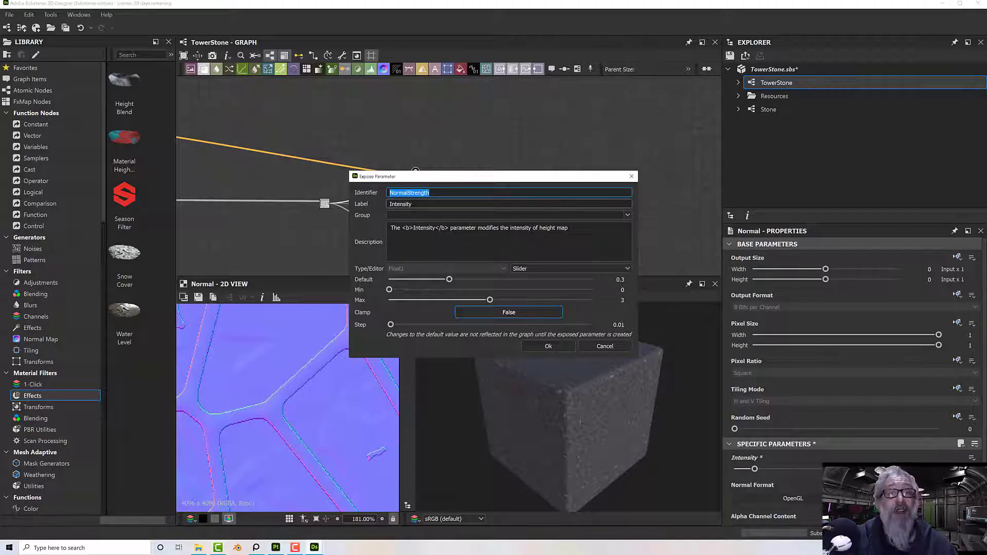
double_click(400, 204)
key(ctrl+v)
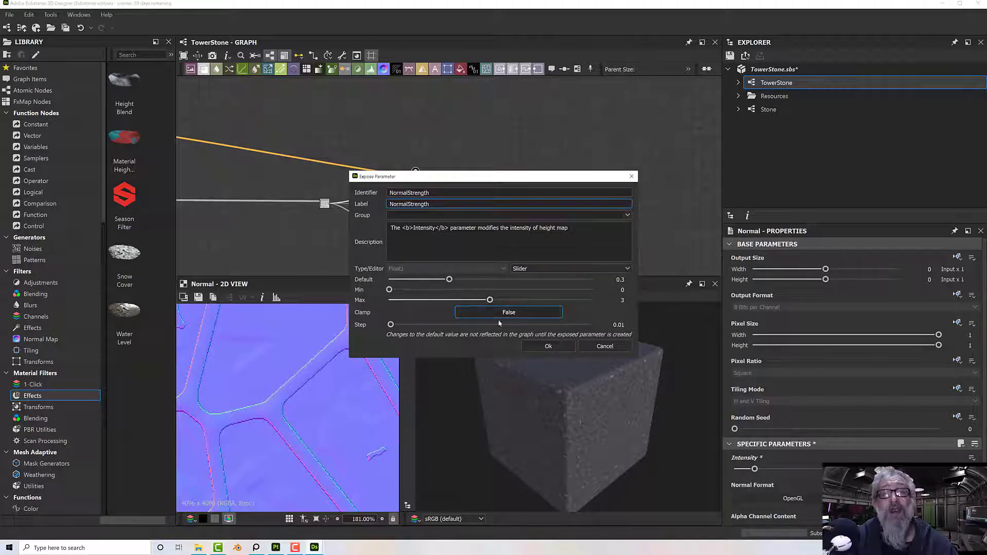
click(548, 347)
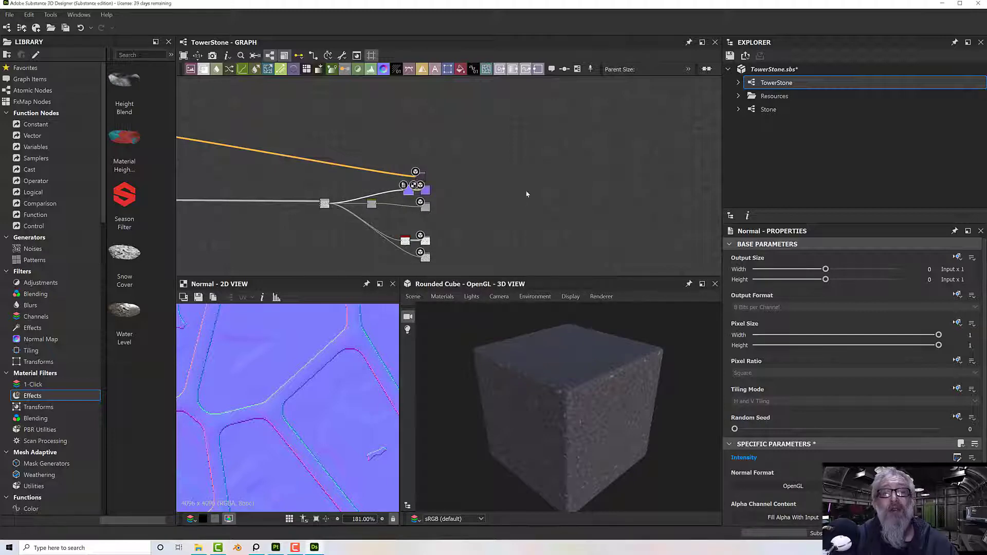
- Open the Stone graph and expose its Normal node's Intensity with the identifier and label StoneNormalStrength
click(770, 110)
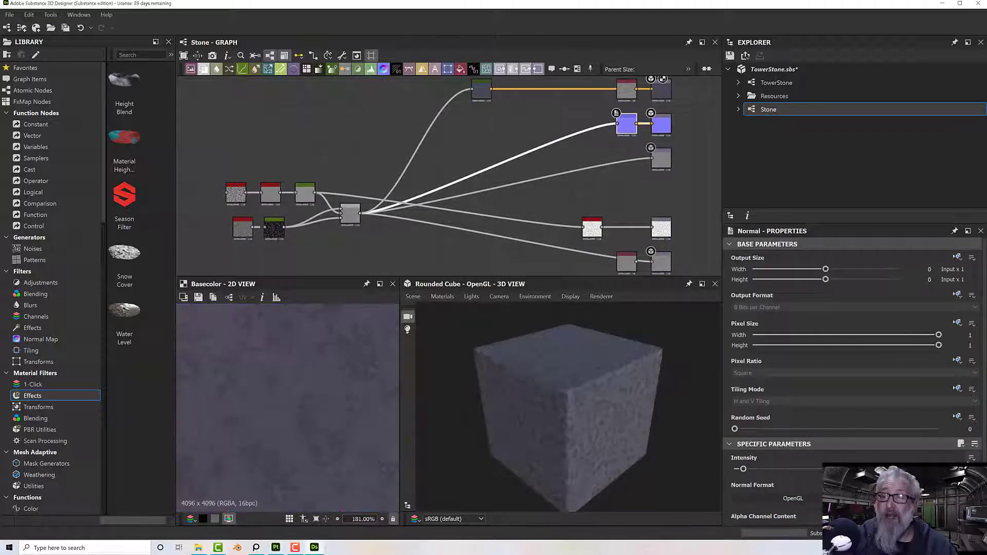
click(972, 457)
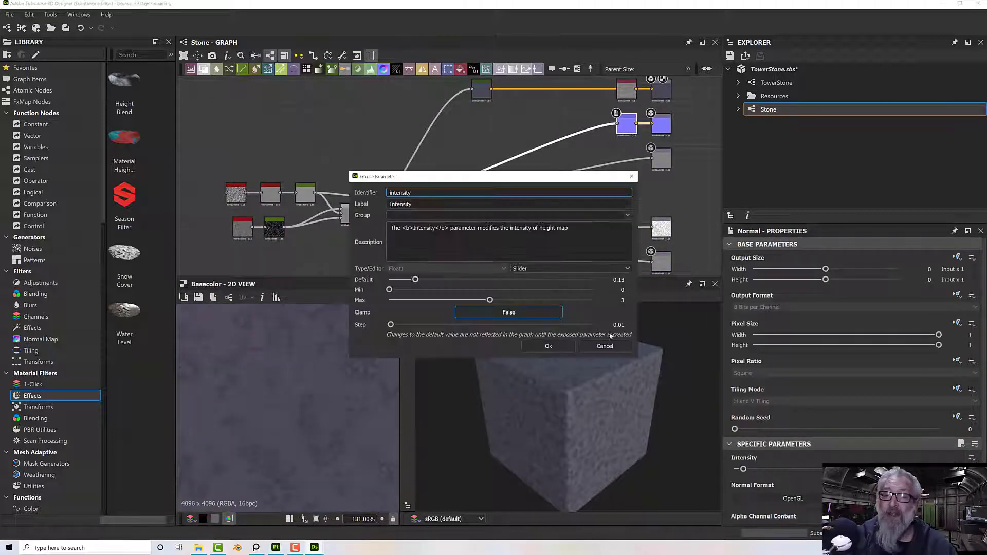
double_click(419, 195)
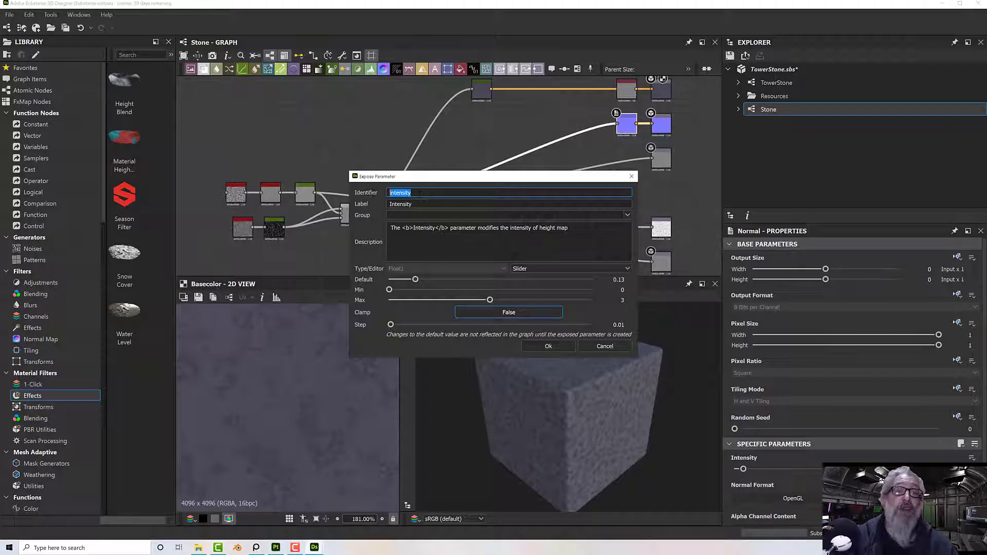
text(Stone)
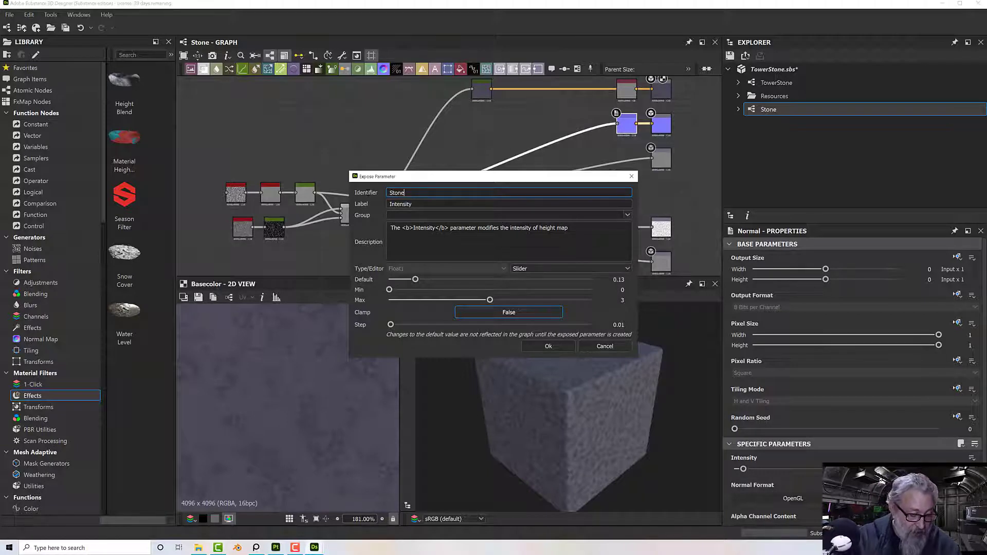
text(NormalStrength)
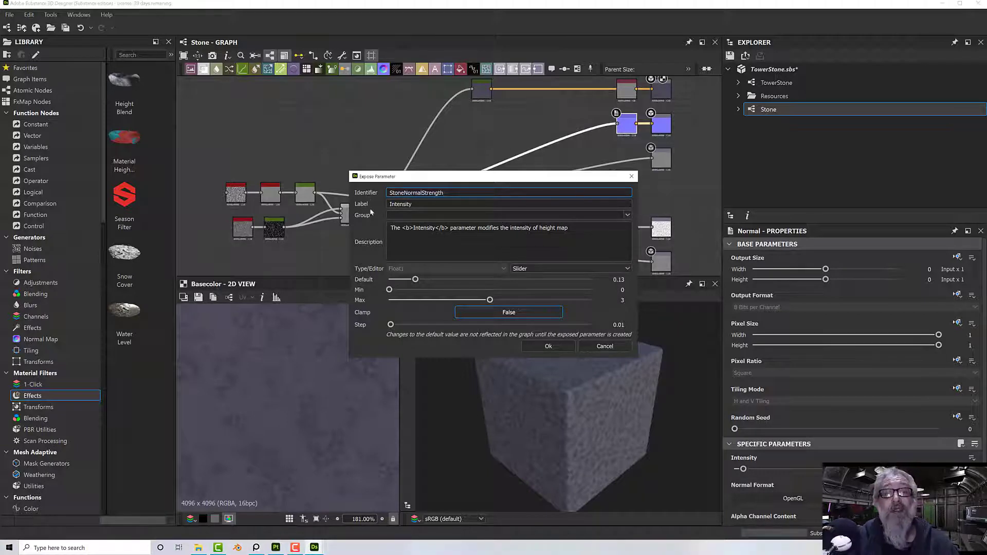
key(Tab)
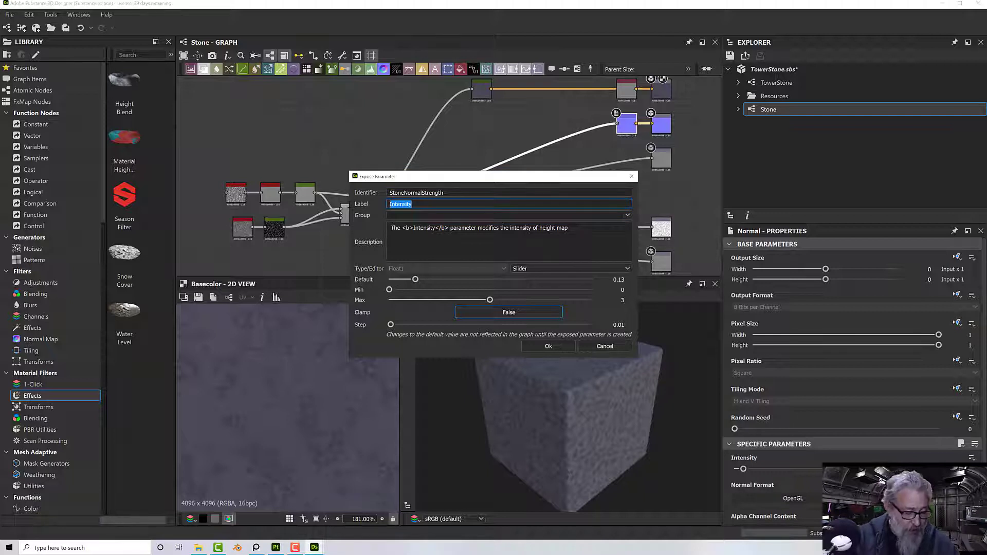
text(Stone)
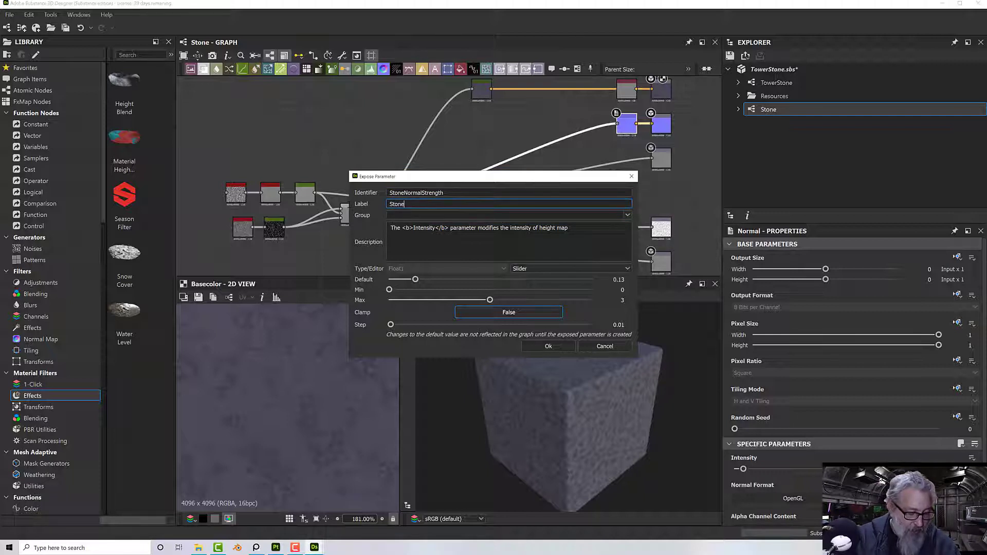
text(NormalStrength)
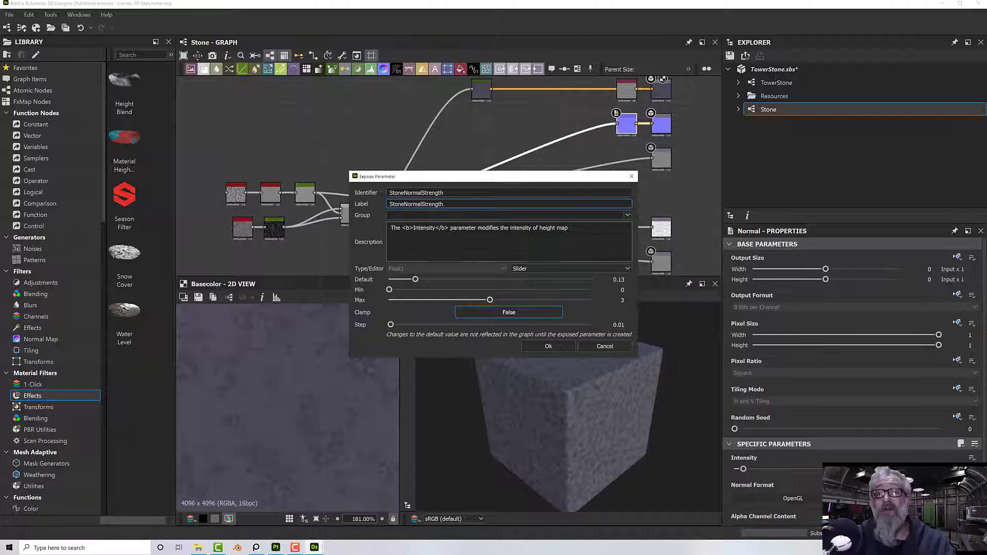
click(560, 350)
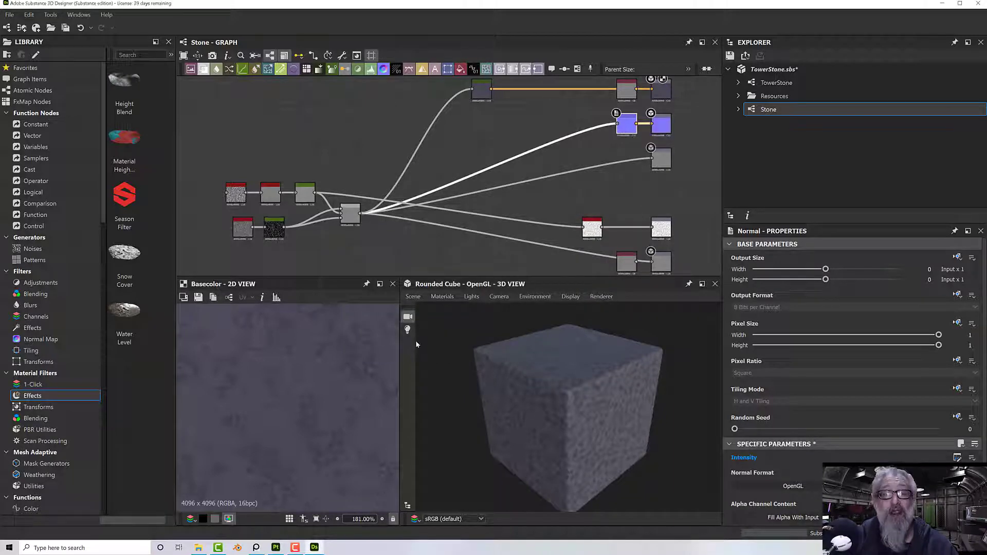
- Save the TowerStone.sbs package with the newly exposed parameters
scroll(524, 208, down, 3)
middle_drag(531, 212, 447, 200)
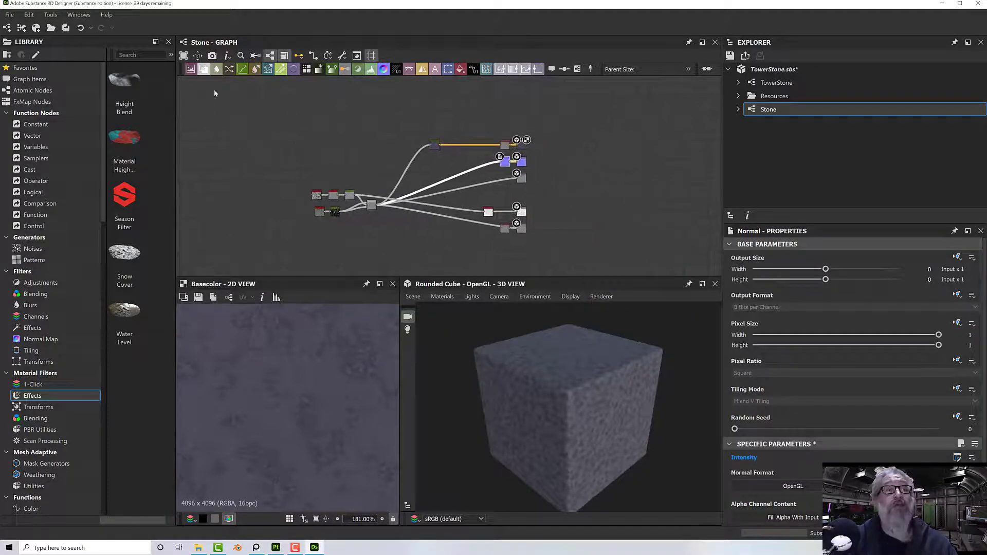
click(10, 14)
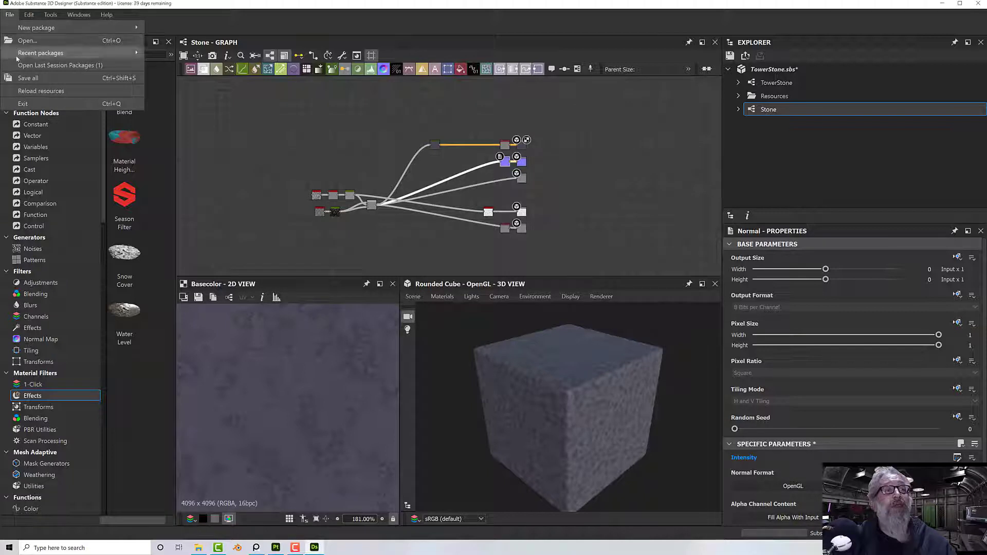
right_click(784, 71)
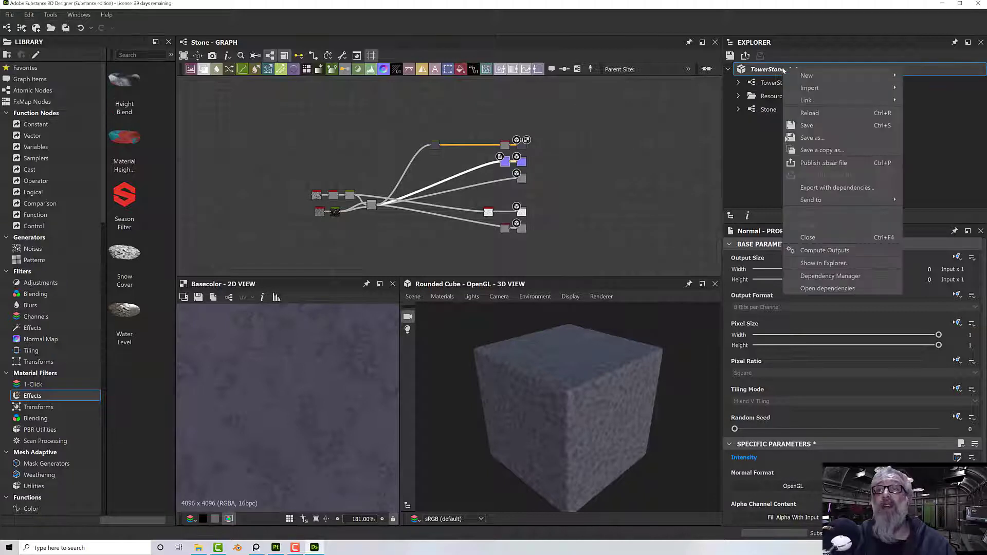
click(819, 126)
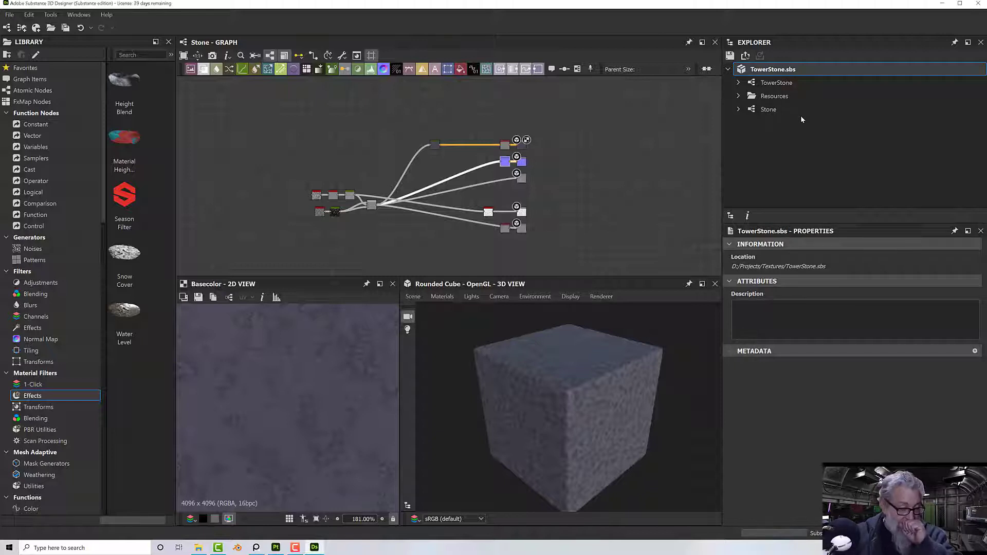
- Publish the package as TowerStone.sbsar in the Textures folder, replacing the existing file
right_click(767, 70)
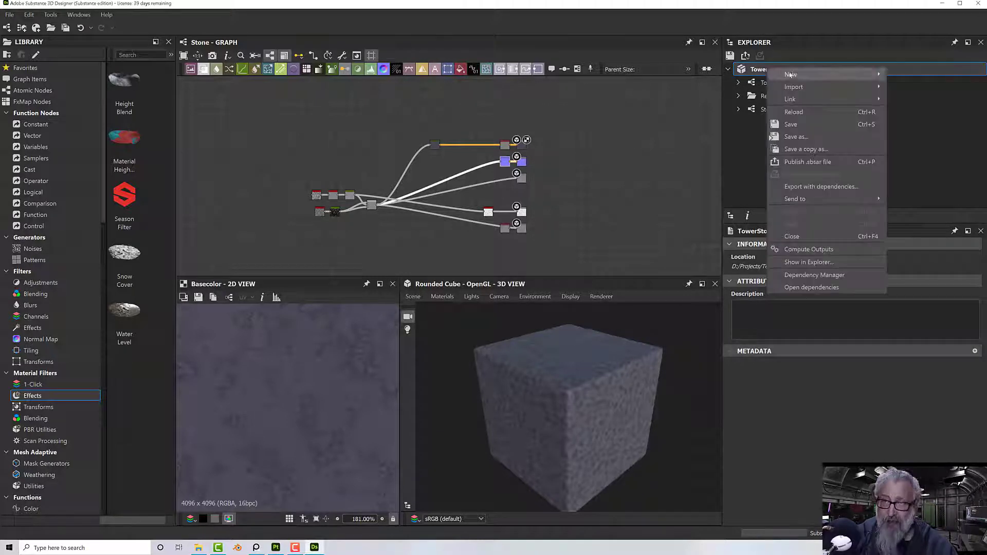
click(810, 162)
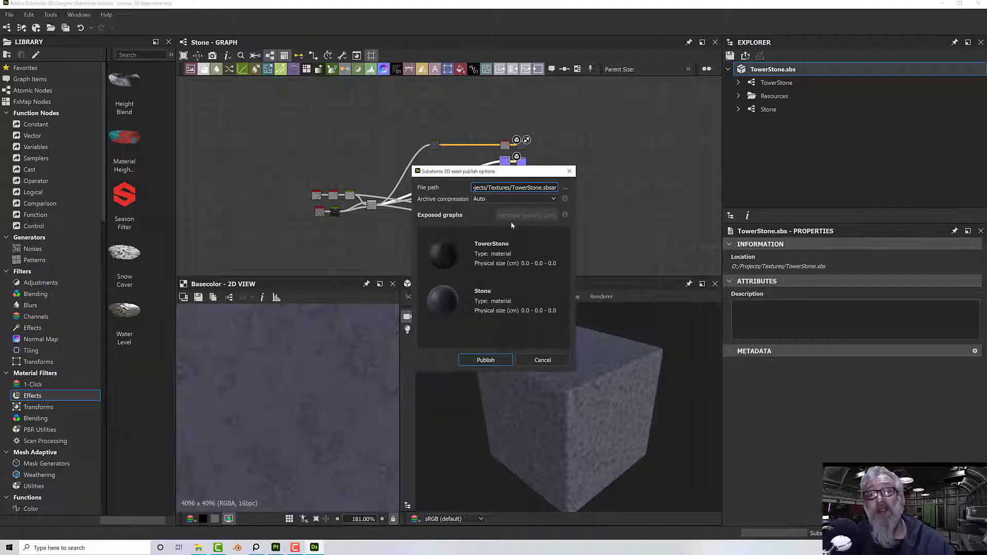
click(482, 361)
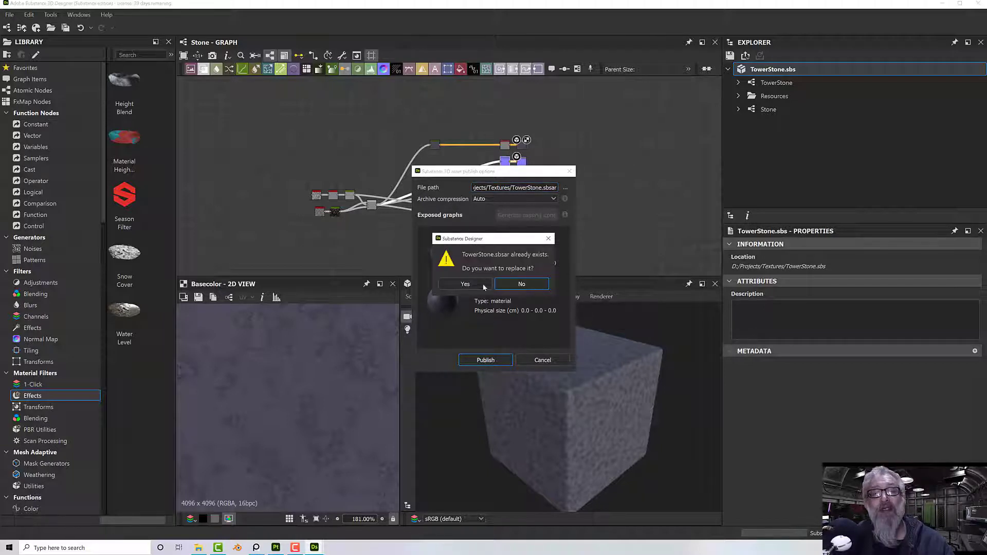
click(467, 283)
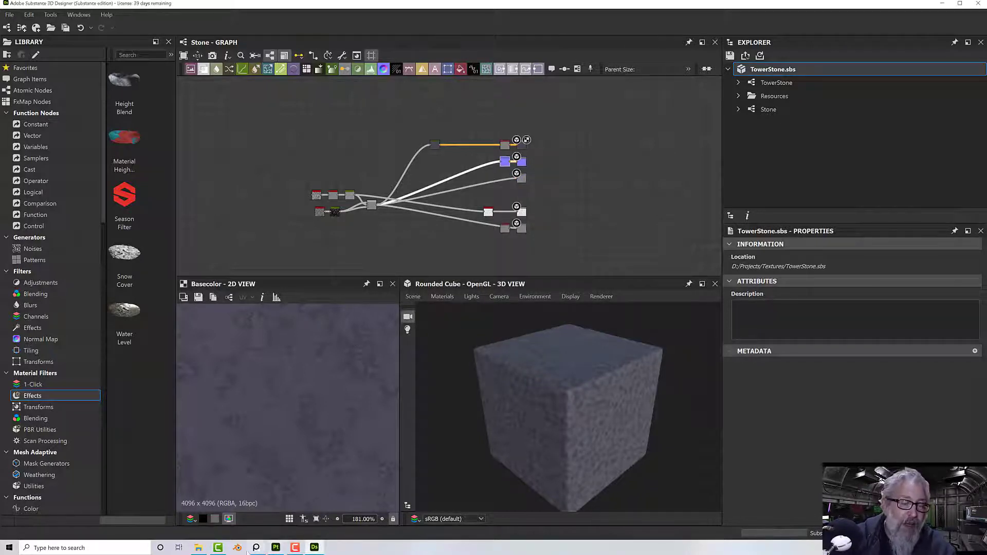
- Switch to Substance 3D Painter, clear the asset filter and import TowerStone.sbsar from the Textures folder into the library 'your_assets'
click(276, 548)
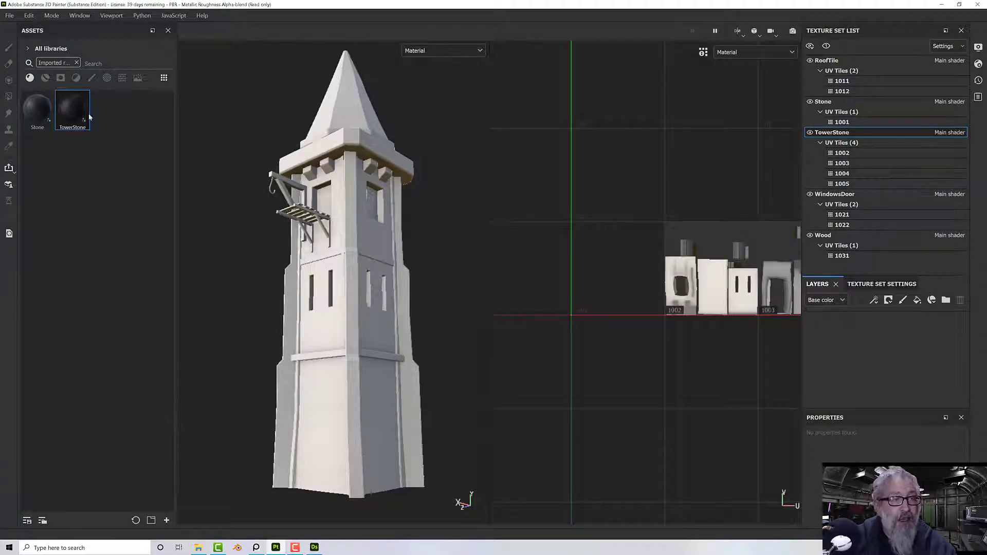
click(77, 63)
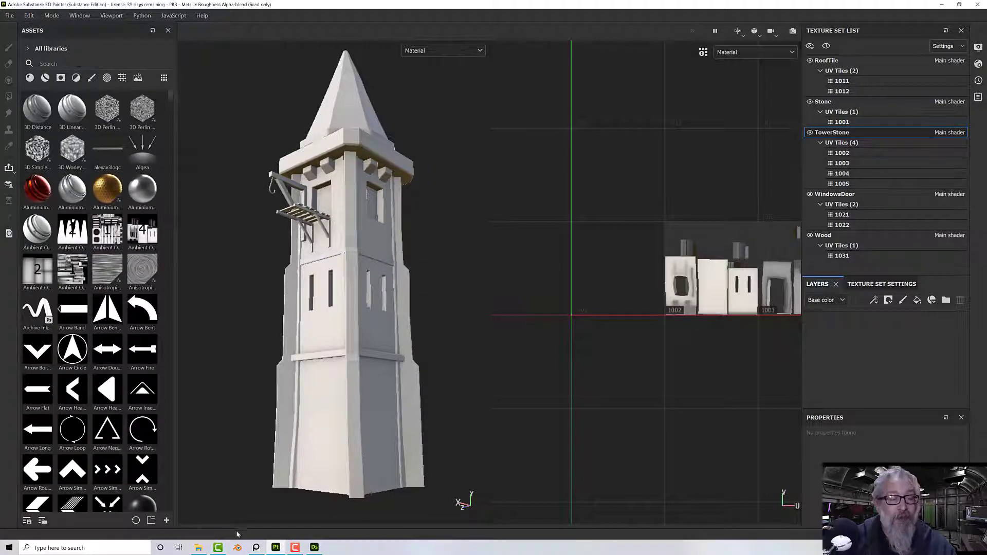
click(203, 549)
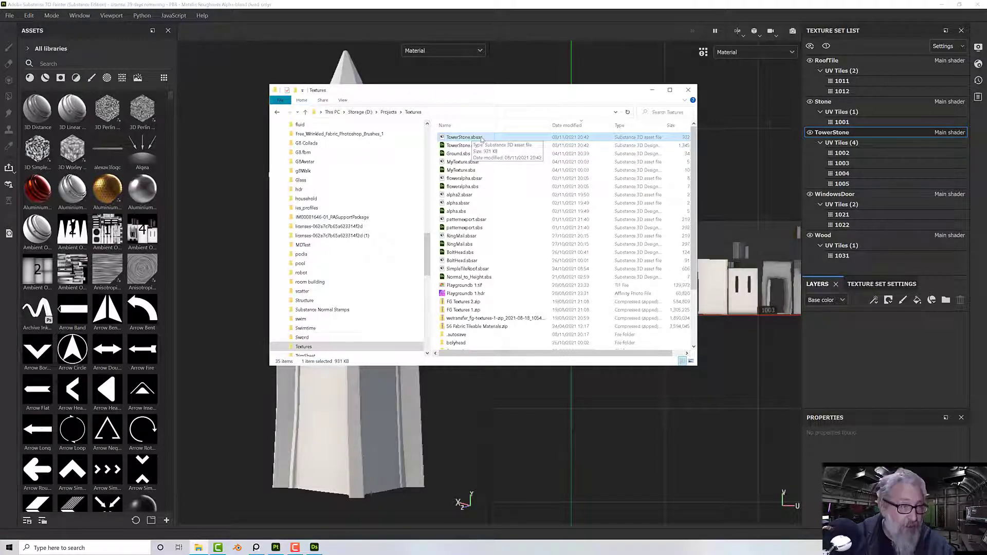
drag(481, 138, 120, 176)
click(493, 402)
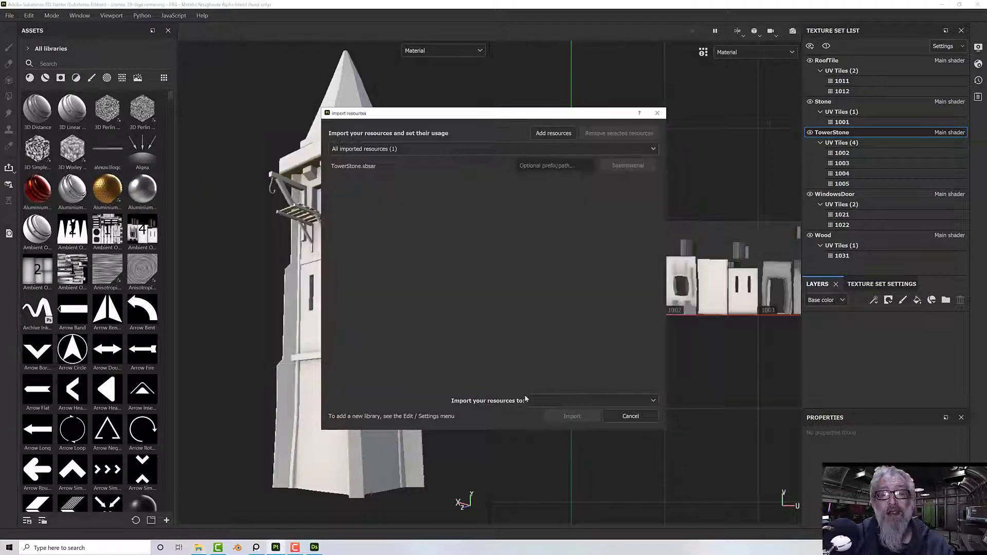
click(570, 400)
click(567, 434)
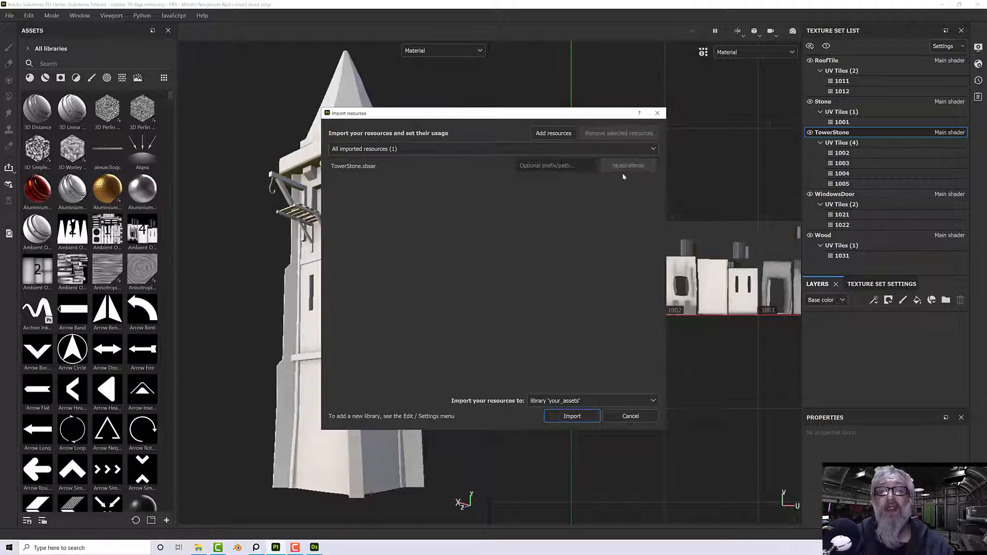
click(572, 416)
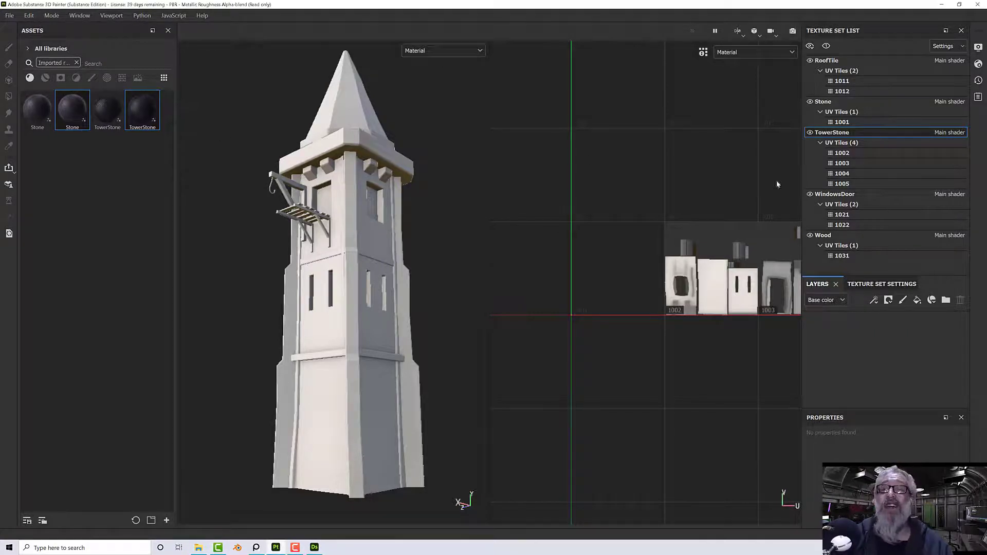
- Select the Stone texture set, apply the newly imported Stone material as a layer and inspect it up close on the tower
click(833, 102)
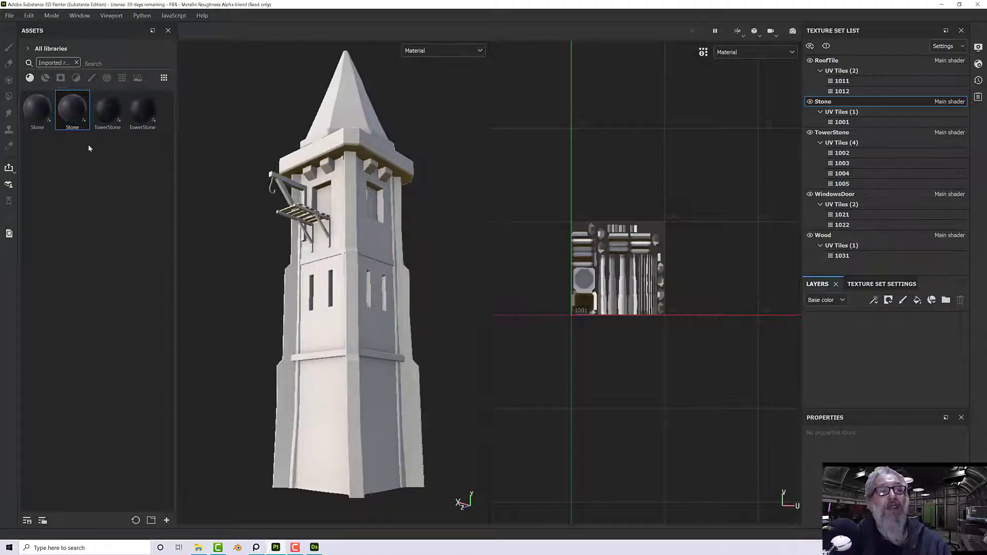
drag(77, 116, 835, 333)
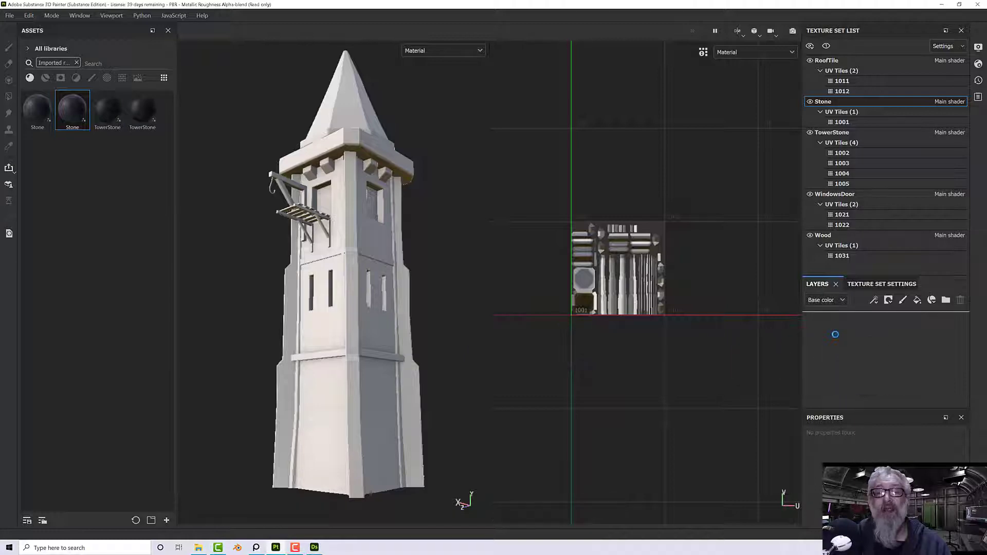
scroll(345, 301, up, 6)
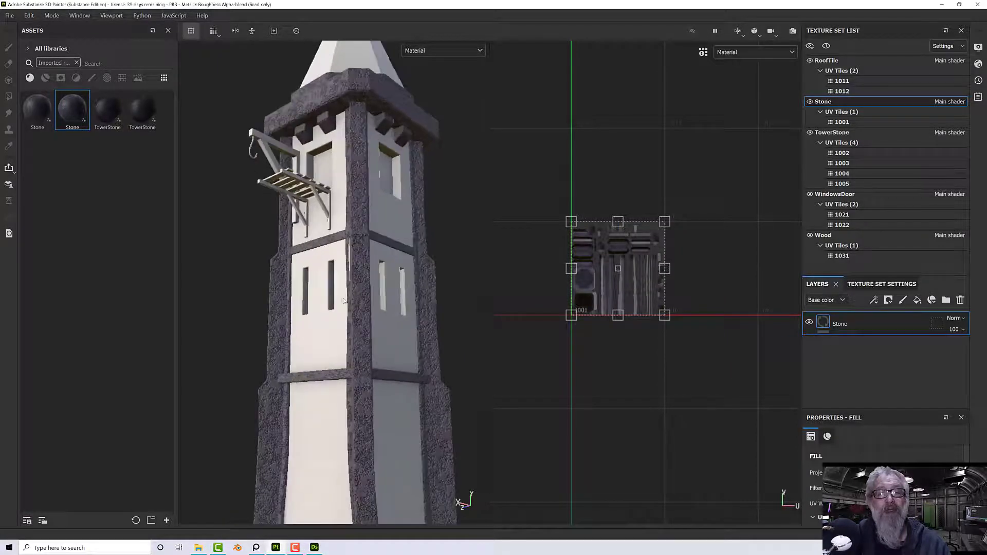
scroll(345, 301, up, 4)
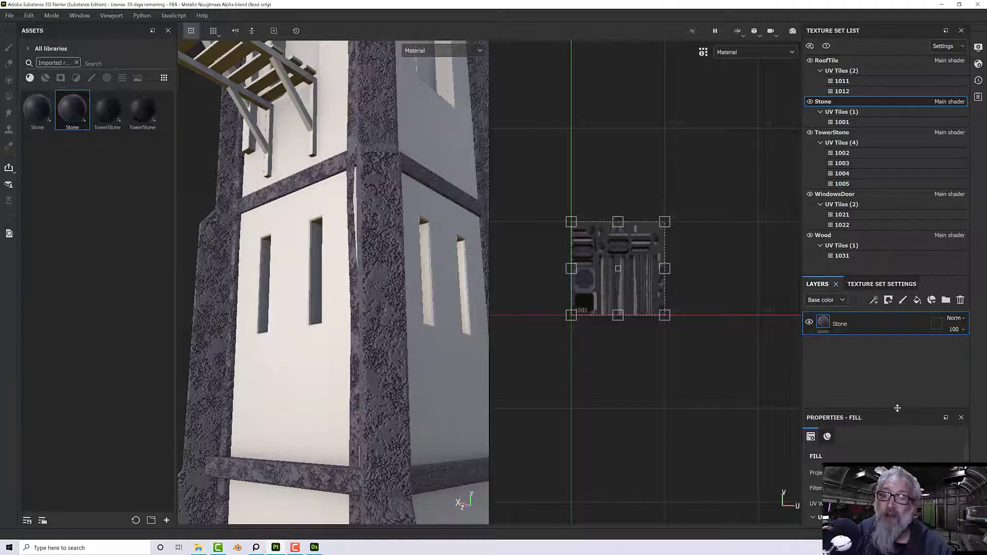
- Enlarge the fill properties area and view the Stone layer's material channels and parameters, with more of the tower in view
drag(897, 408, 897, 311)
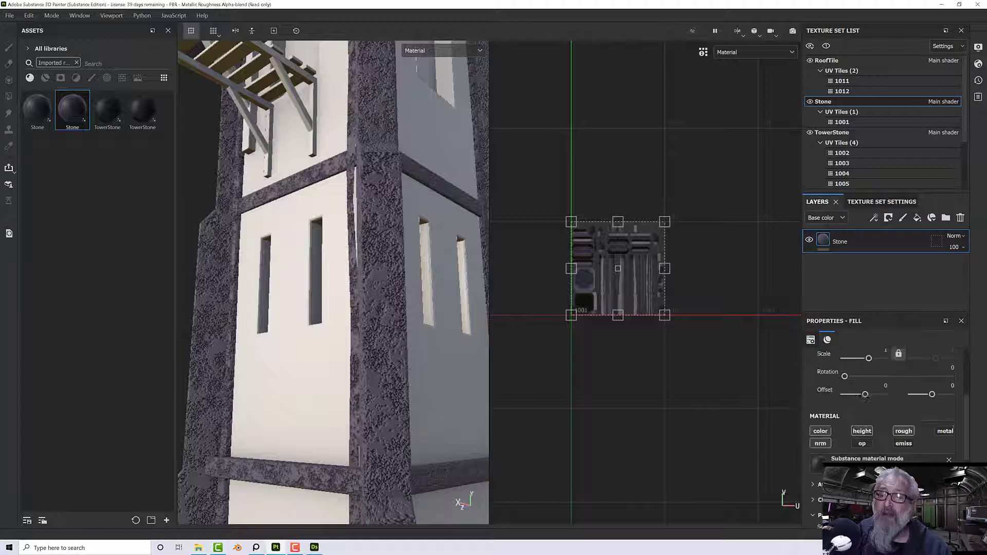
scroll(866, 397, down, 2)
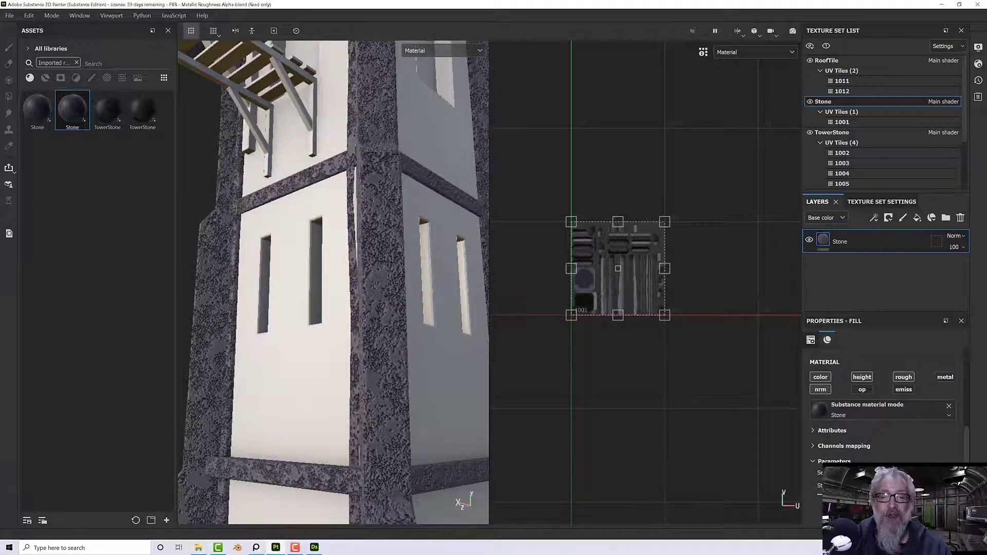
scroll(432, 408, down, 4)
scroll(432, 408, down, 2)
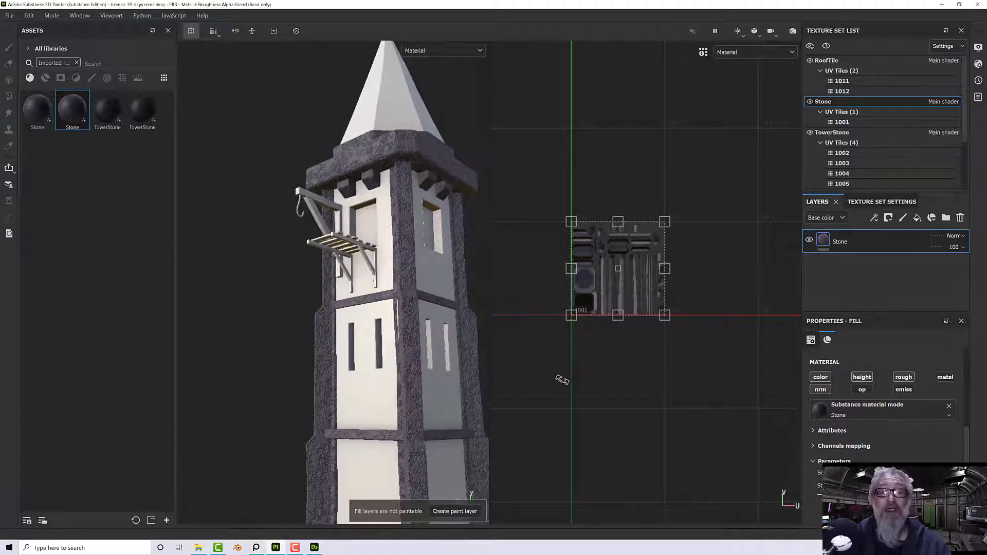
- Try the new TowerStone material on the Stone layer and as a TowerStone texture set layer, inspect the tower, and delete that TowerStone layer
click(143, 109)
click(837, 141)
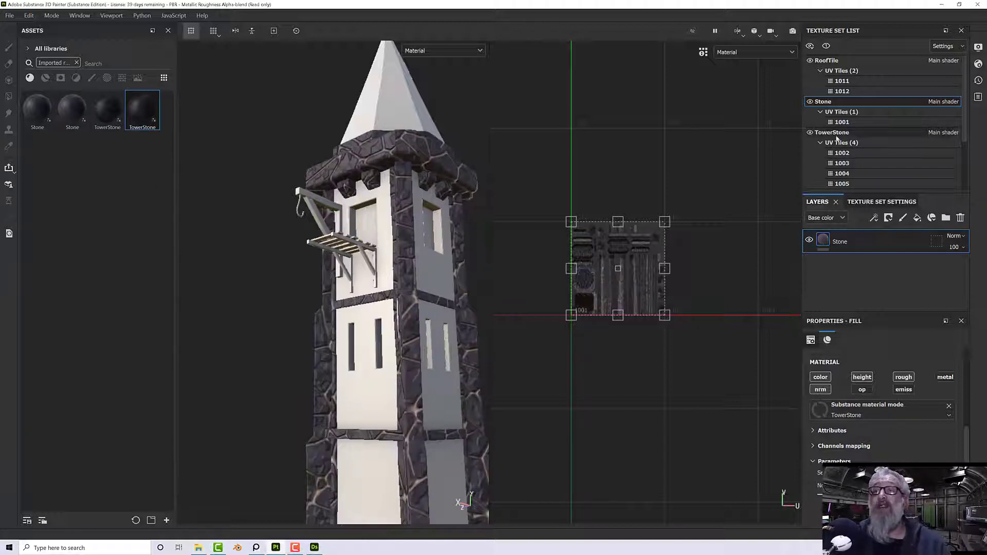
drag(154, 105, 845, 257)
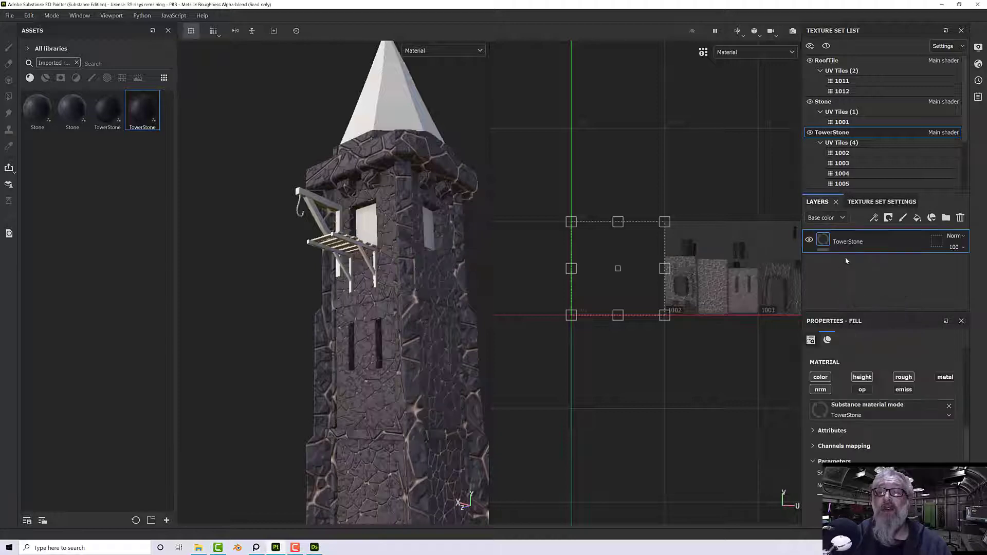
scroll(491, 316, up, 1)
scroll(491, 316, down, 1)
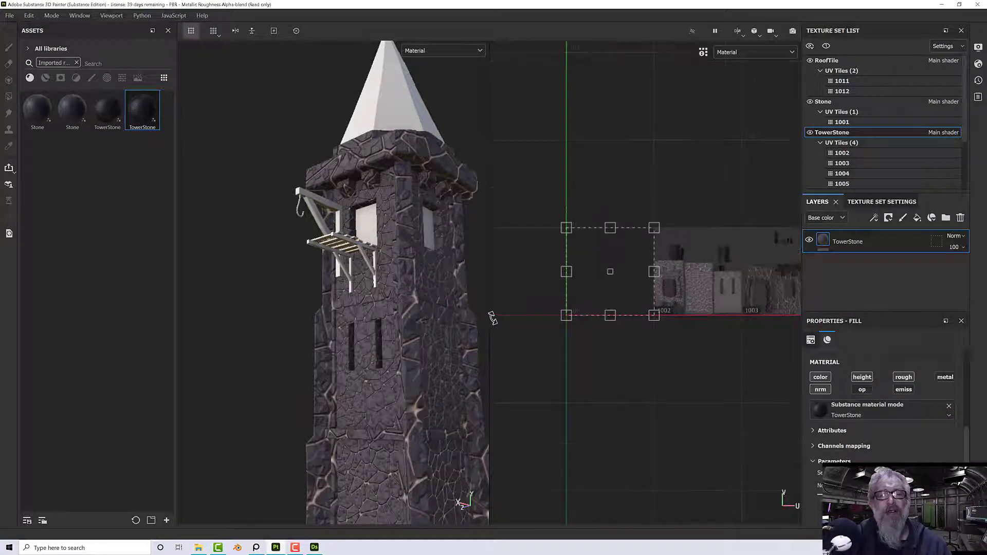
alt+drag(459, 345, 419, 341)
scroll(420, 341, up, 6)
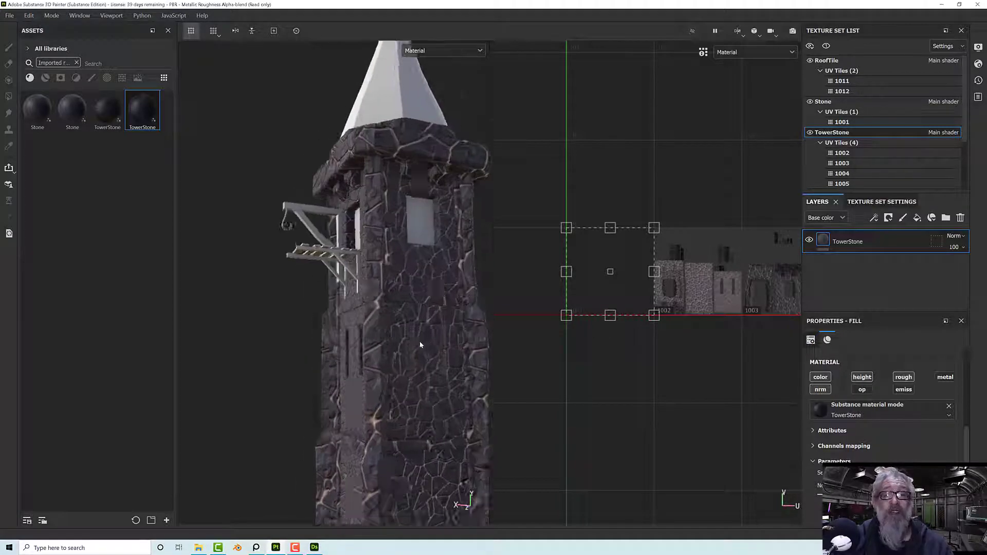
click(965, 219)
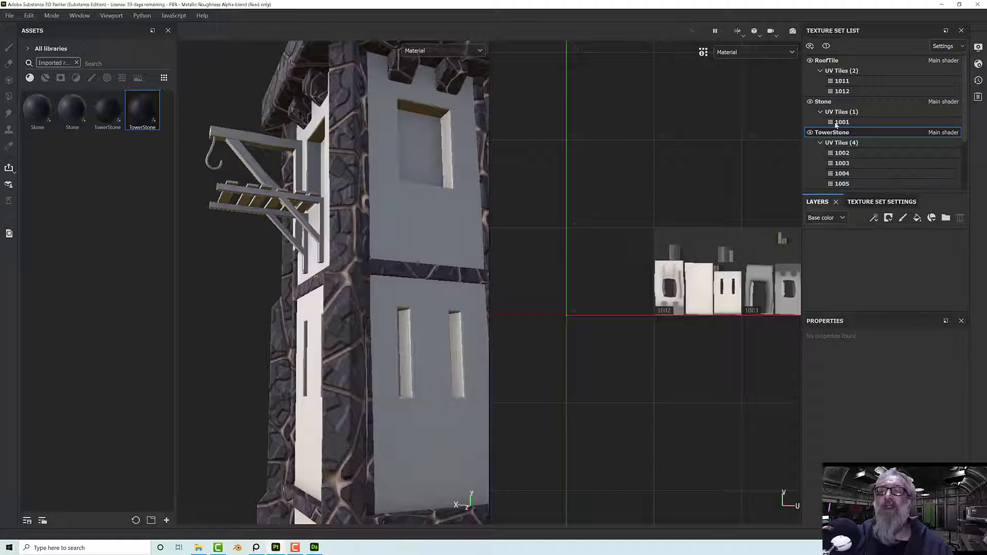
- In the Stone texture set, delete the existing layer and add the newly imported Stone material as a fresh layer
click(824, 102)
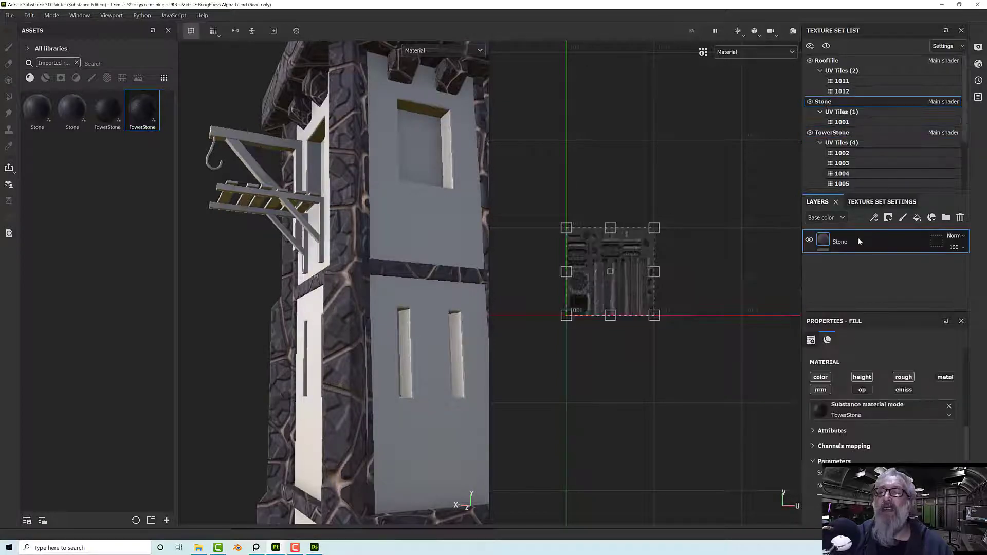
click(961, 217)
drag(72, 109, 836, 259)
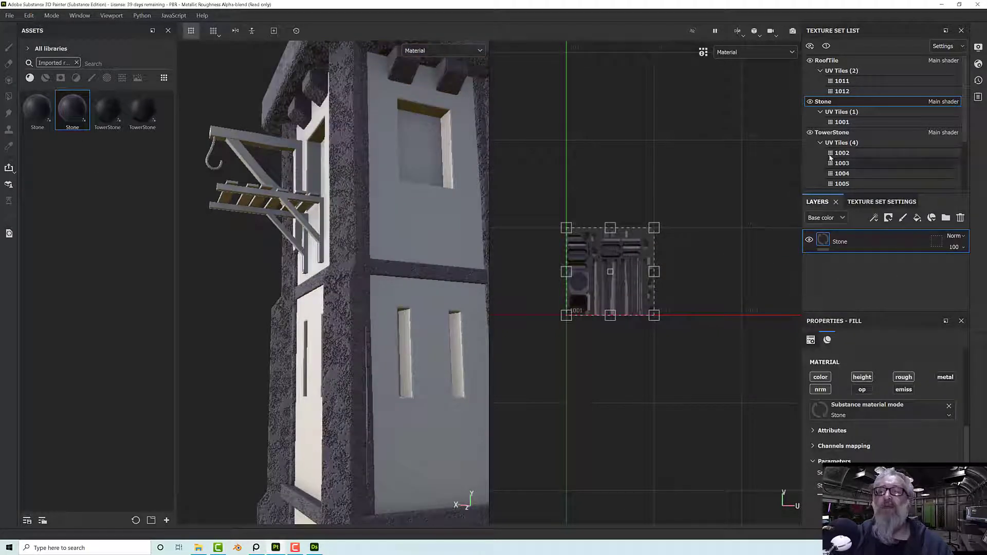
- Select the TowerStone texture set and apply the newly imported TowerStone material to it as a layer
click(874, 132)
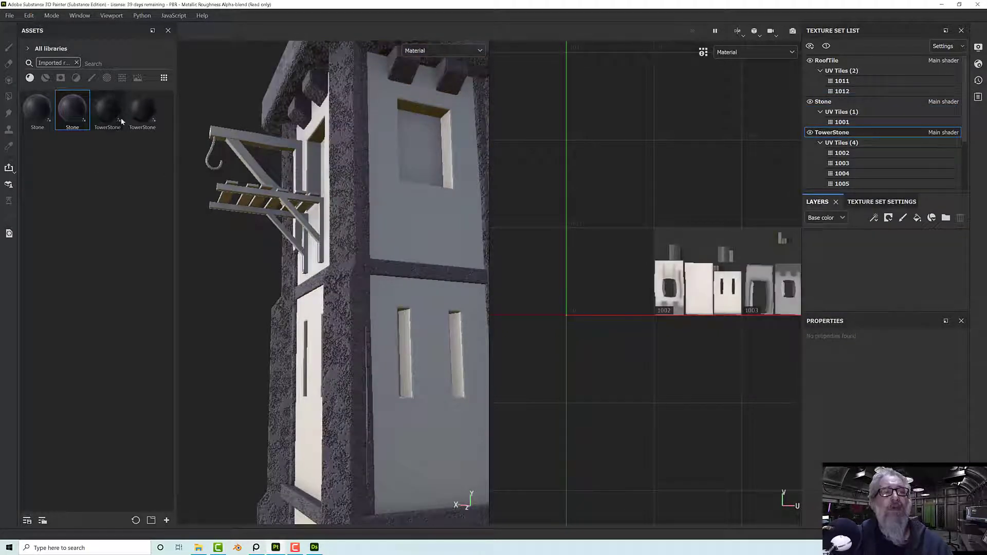
drag(142, 109, 893, 260)
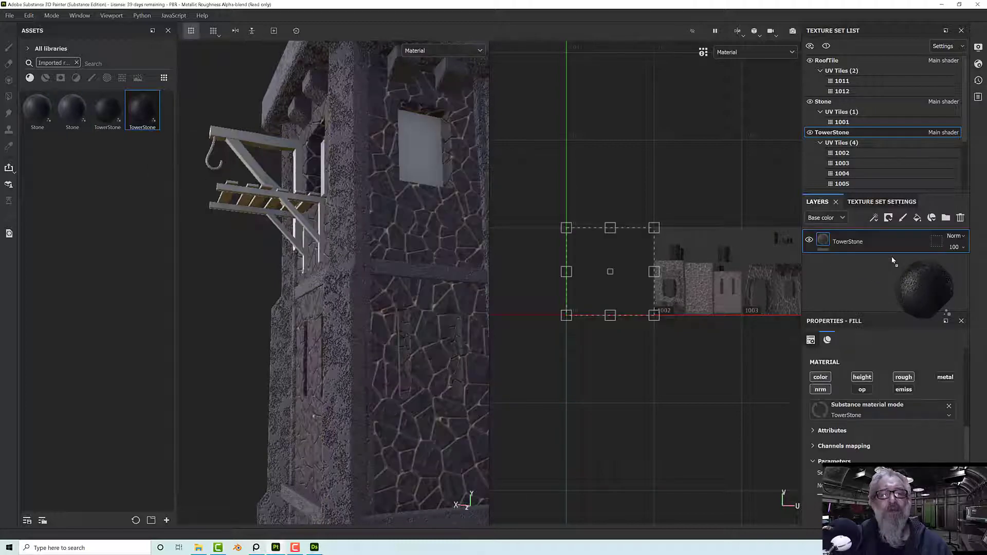
scroll(368, 334, up, 2)
scroll(369, 334, down, 3)
- Examine the TowerStone surface and mortar lines close up around the tower's narrow window slits
alt+drag(369, 335, 529, 351)
scroll(388, 350, up, 3)
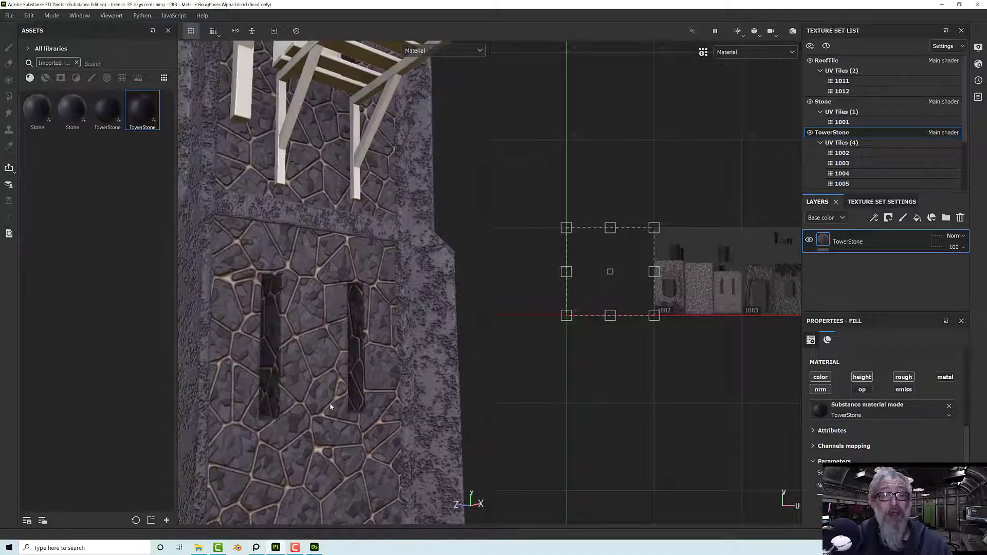
scroll(394, 418, up, 8)
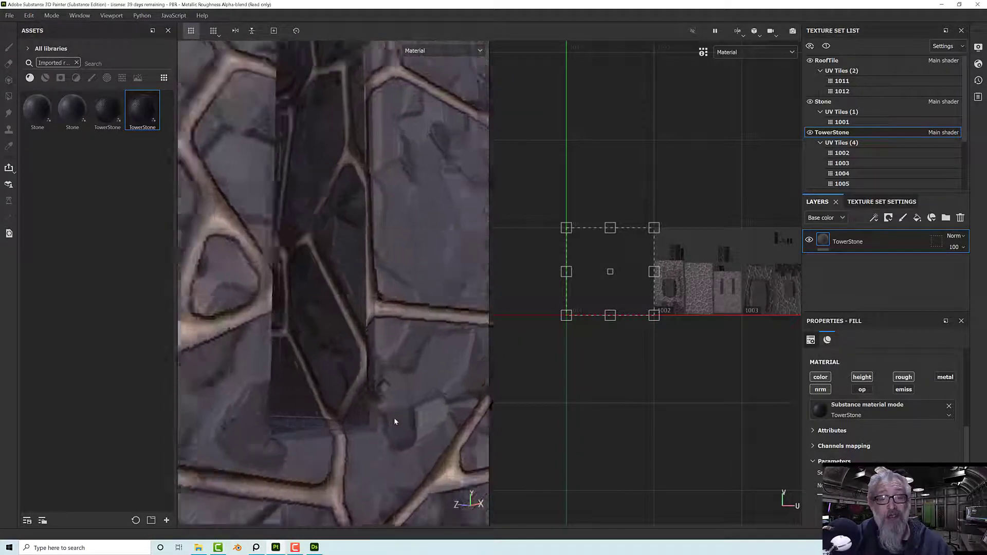
scroll(394, 417, up, 5)
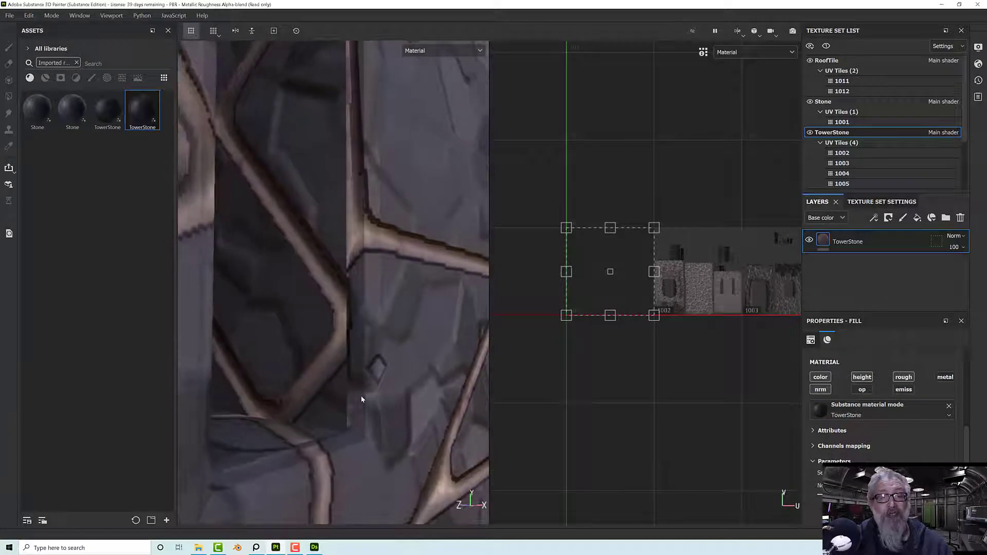
scroll(361, 397, down, 8)
alt+drag(361, 398, 332, 383)
scroll(382, 387, down, 5)
scroll(332, 383, down, 4)
alt+middle_drag(332, 383, 321, 353)
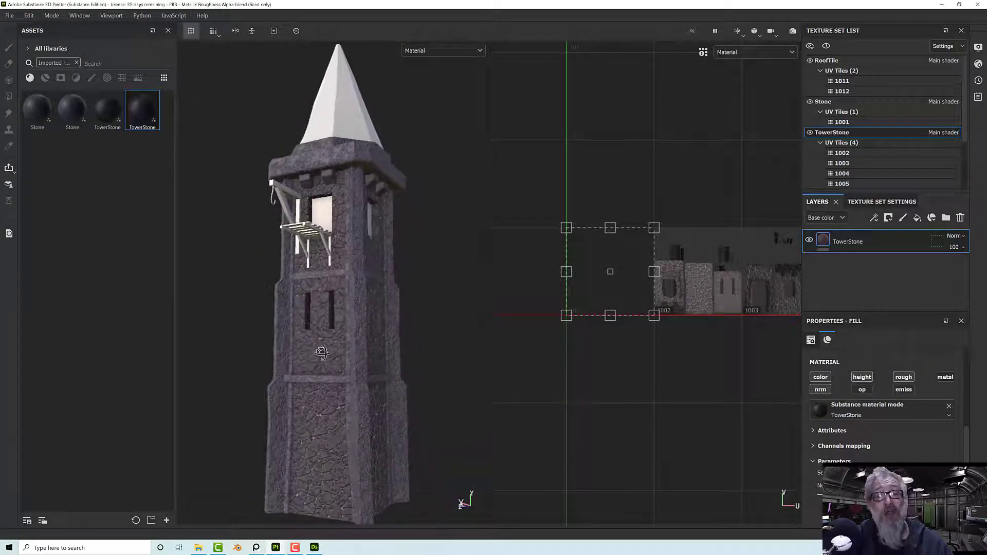
- Frame the whole tower from the door side and render it with Iray
alt+drag(321, 353, 310, 330)
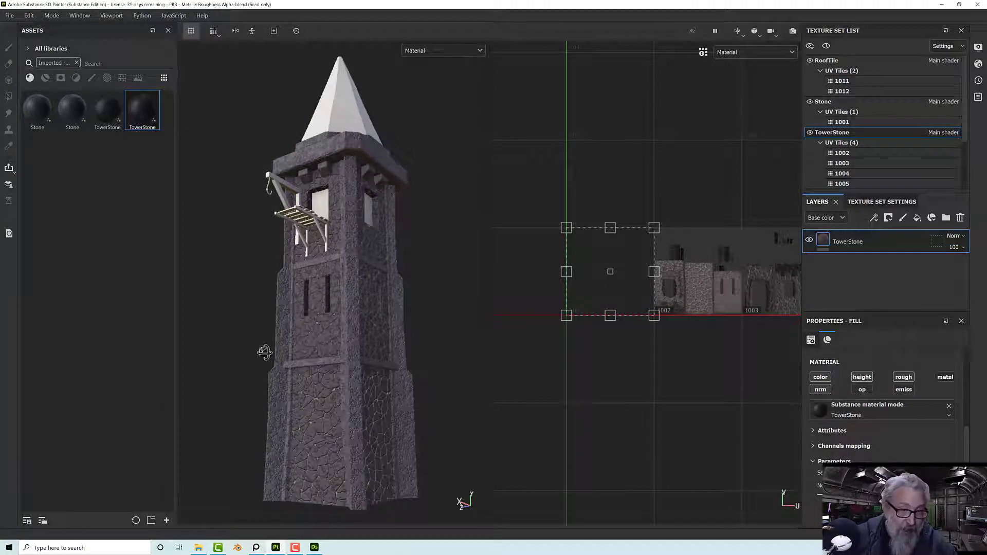
alt+drag(265, 353, 376, 336)
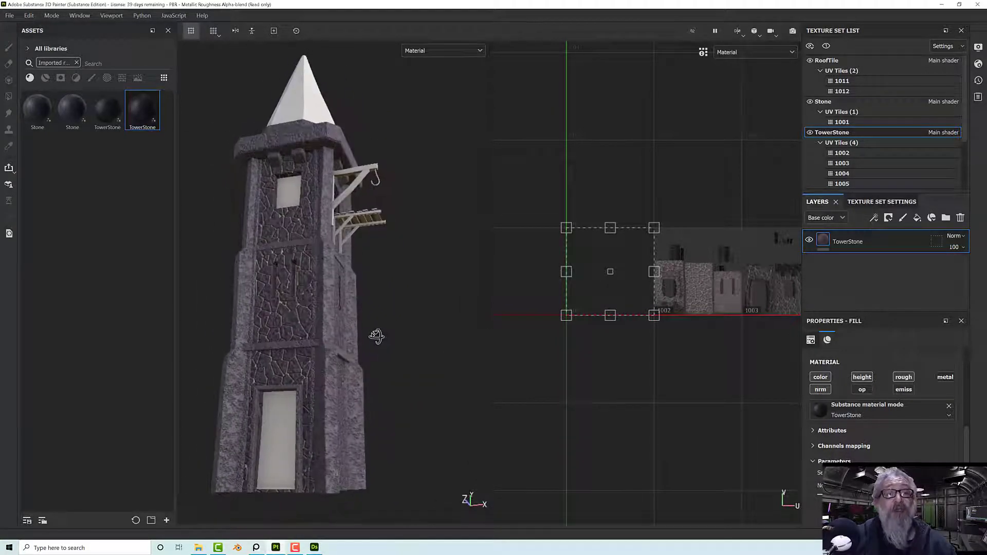
middle_drag(376, 337, 403, 356)
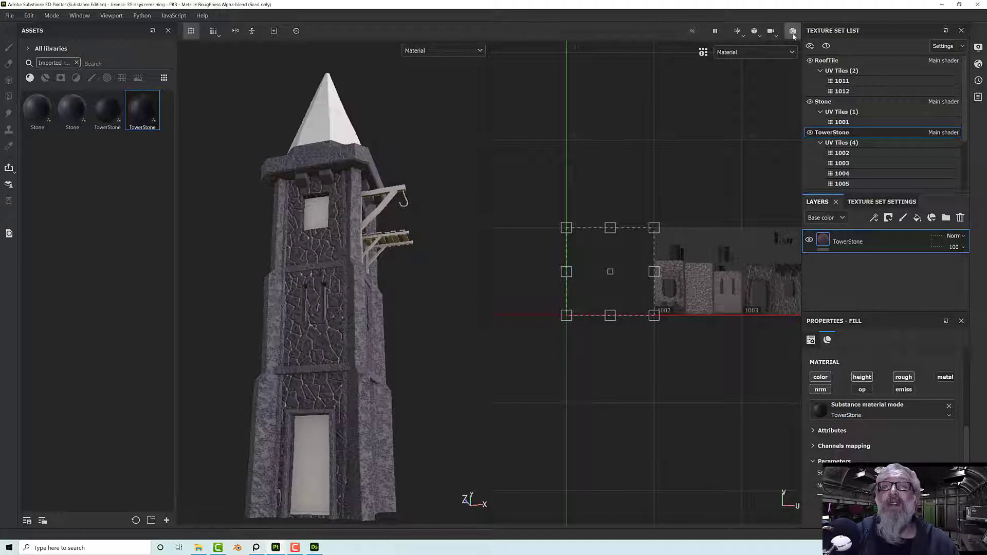
click(793, 32)
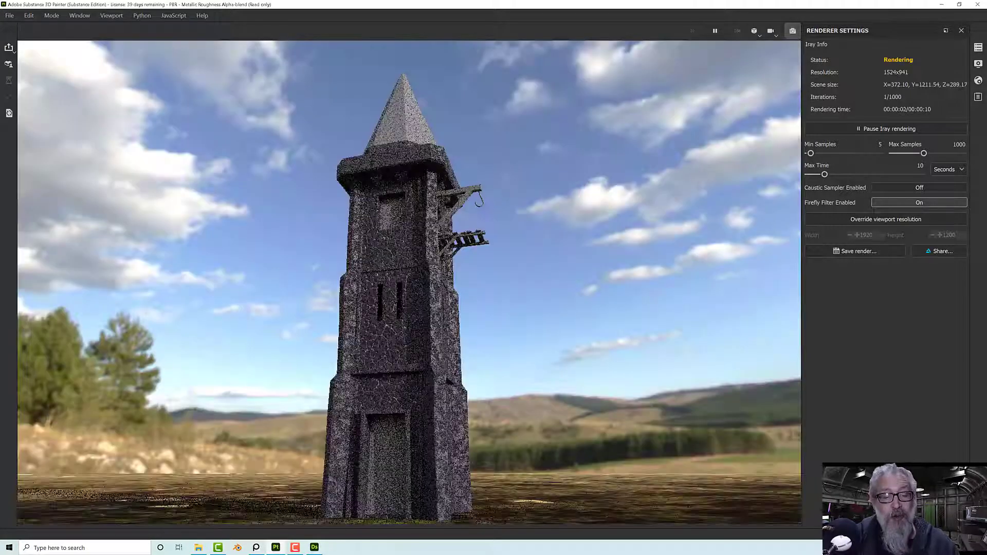
mouse_move(311, 550)
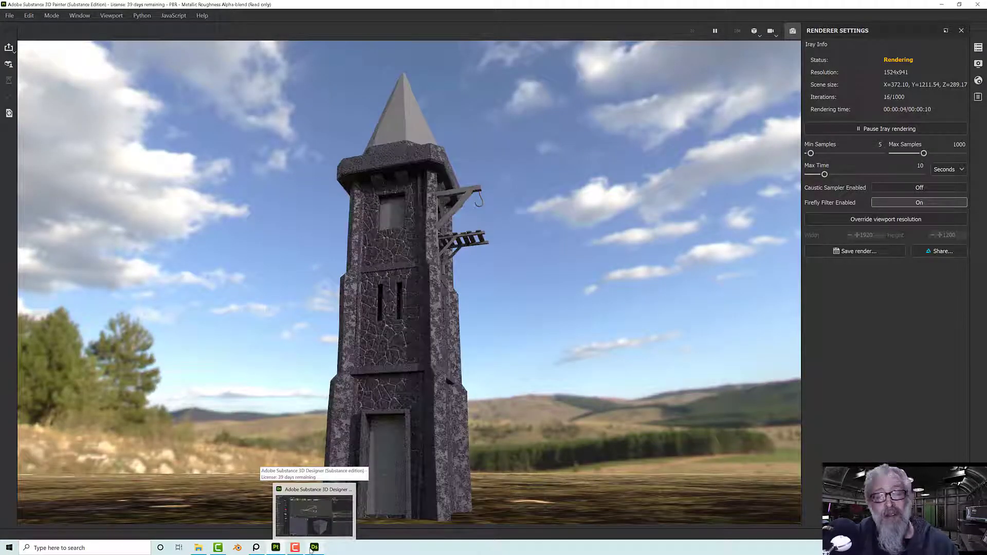